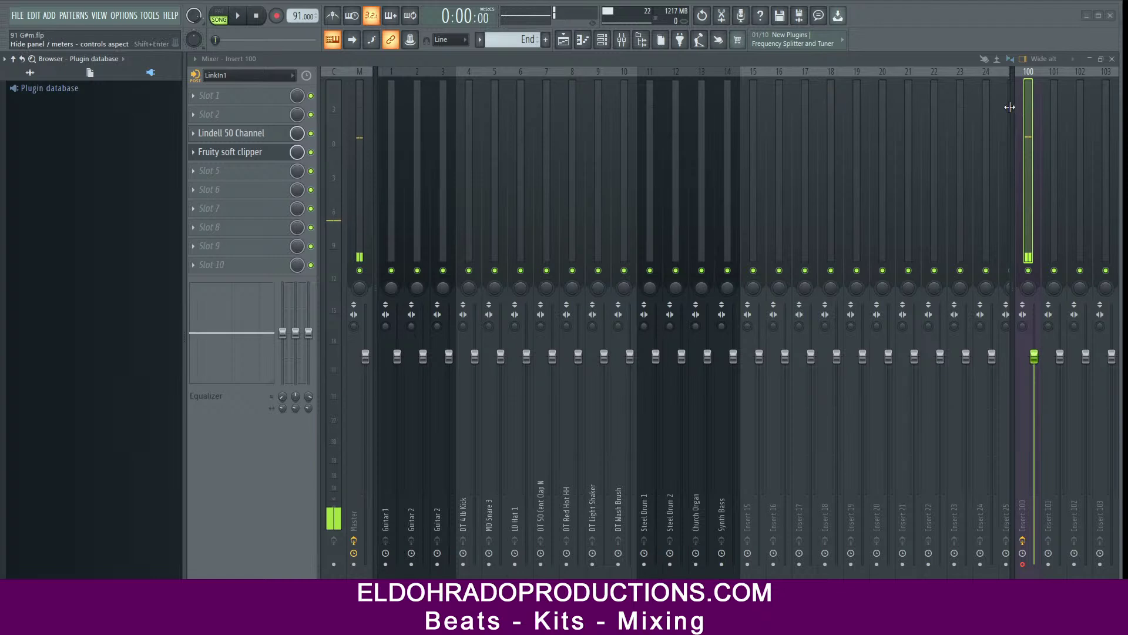
Step: Play the song arrangement from the Playlist and stop playback after listening
click(1111, 58)
click(425, 190)
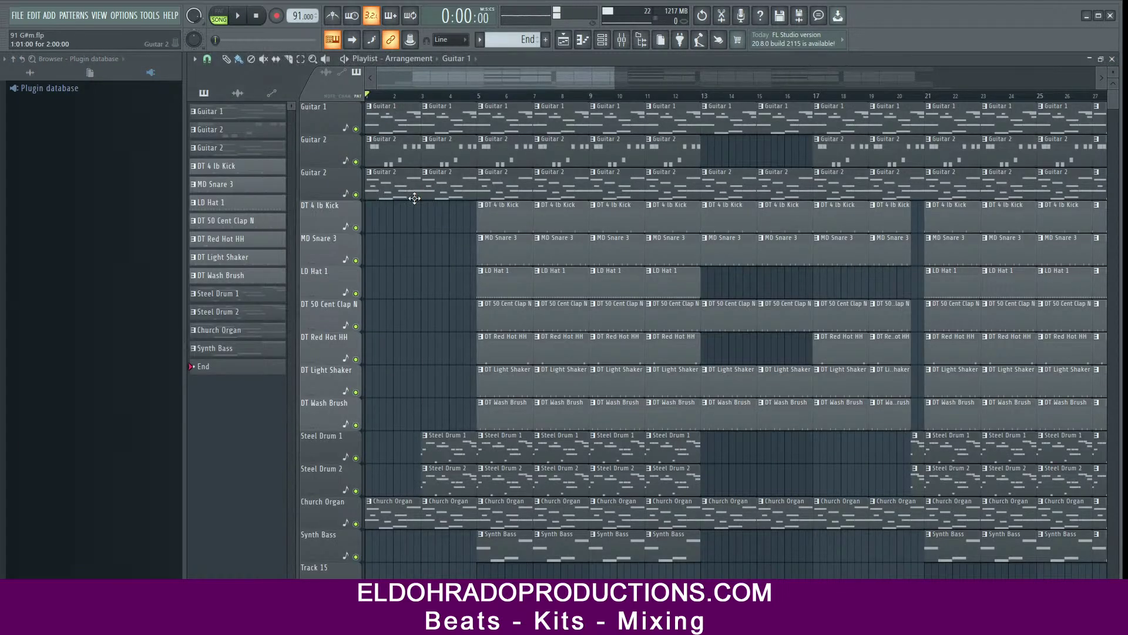
click(241, 18)
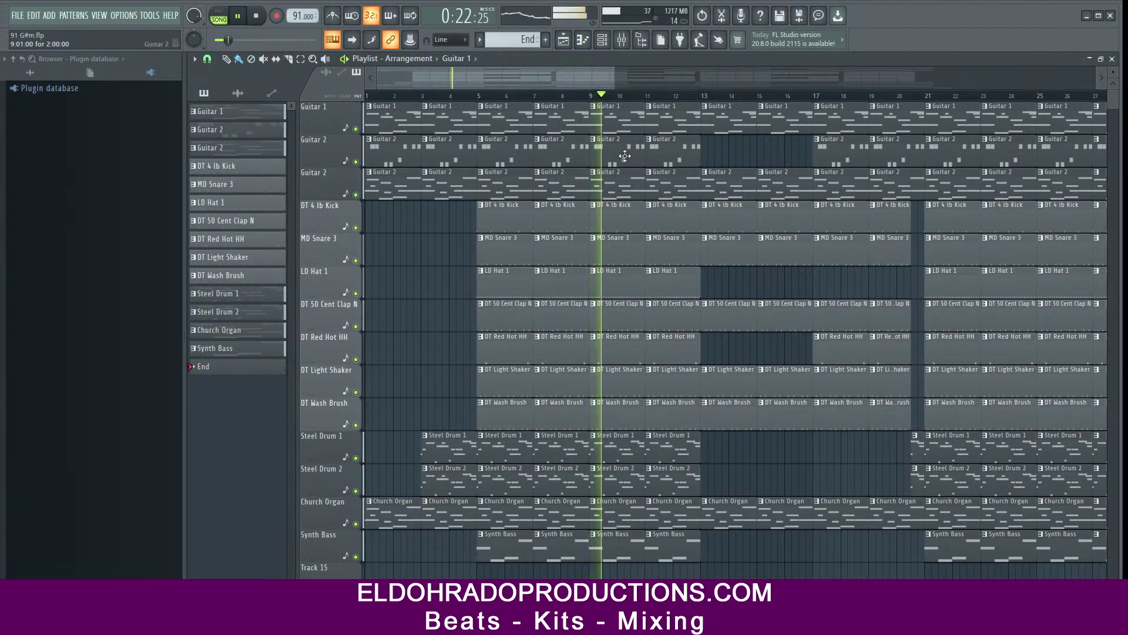
key(space)
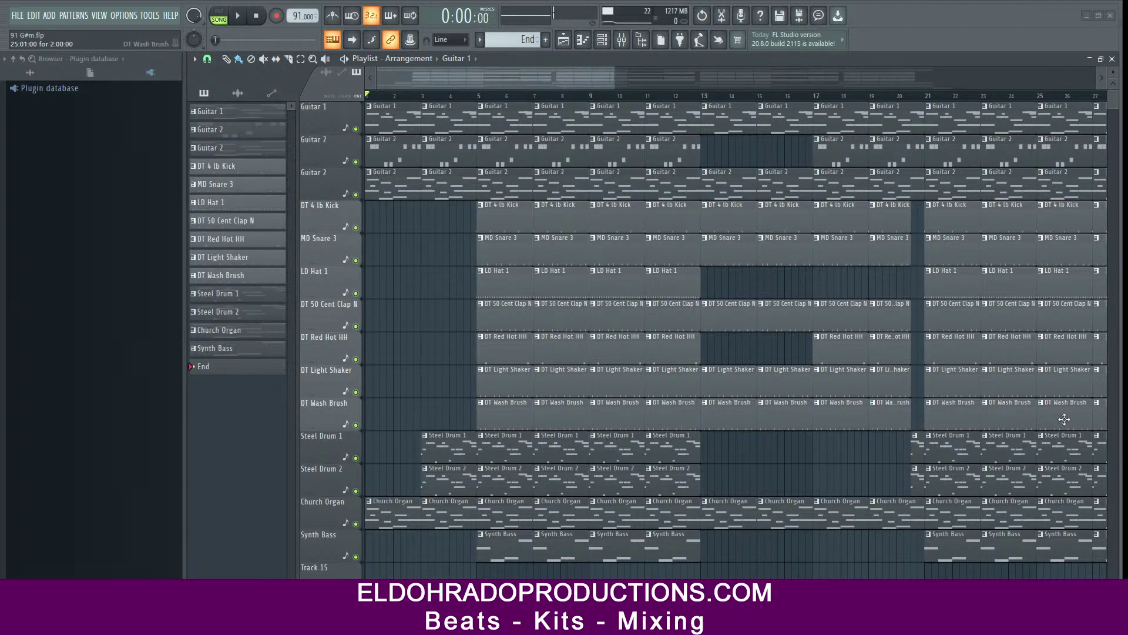
Step: Mute mixer track Insert 100 and start playback of the song
click(621, 39)
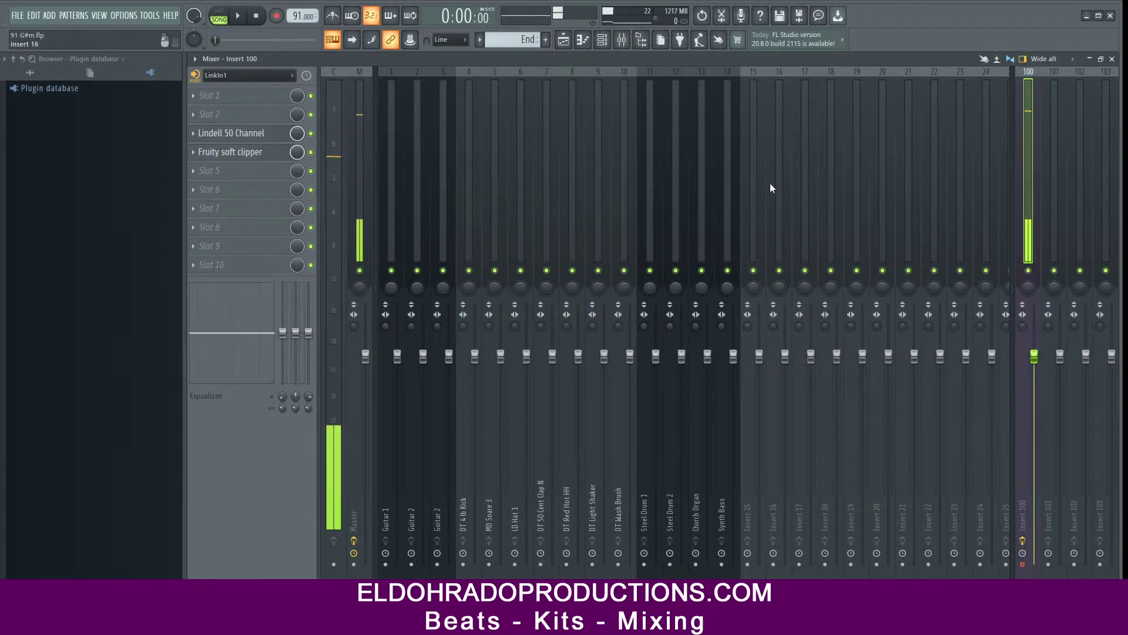
click(1029, 270)
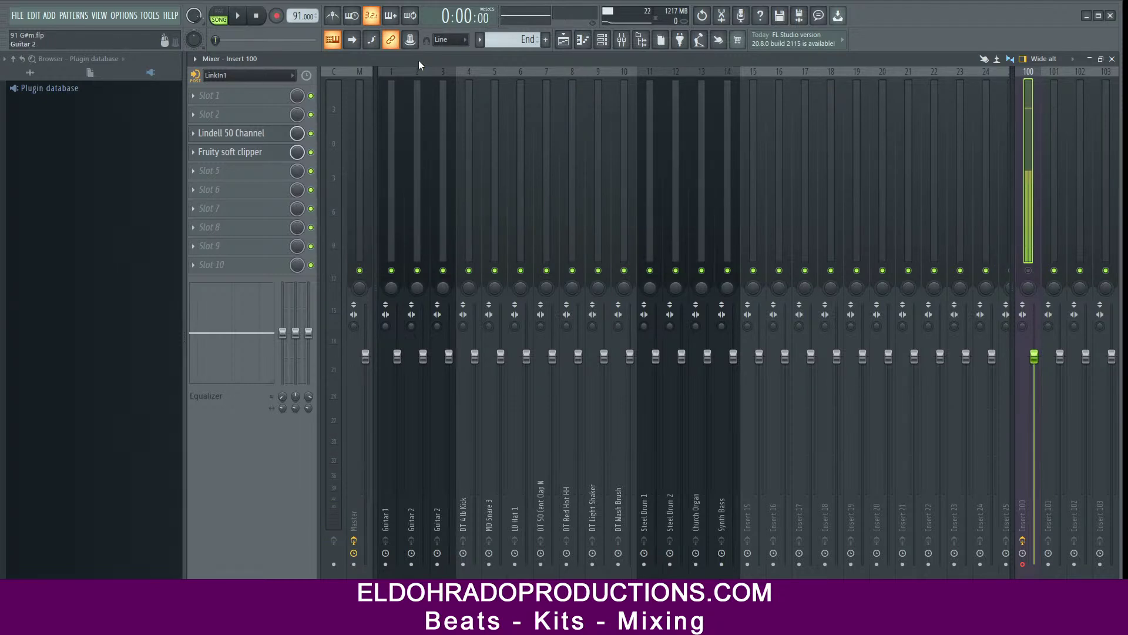
key(space)
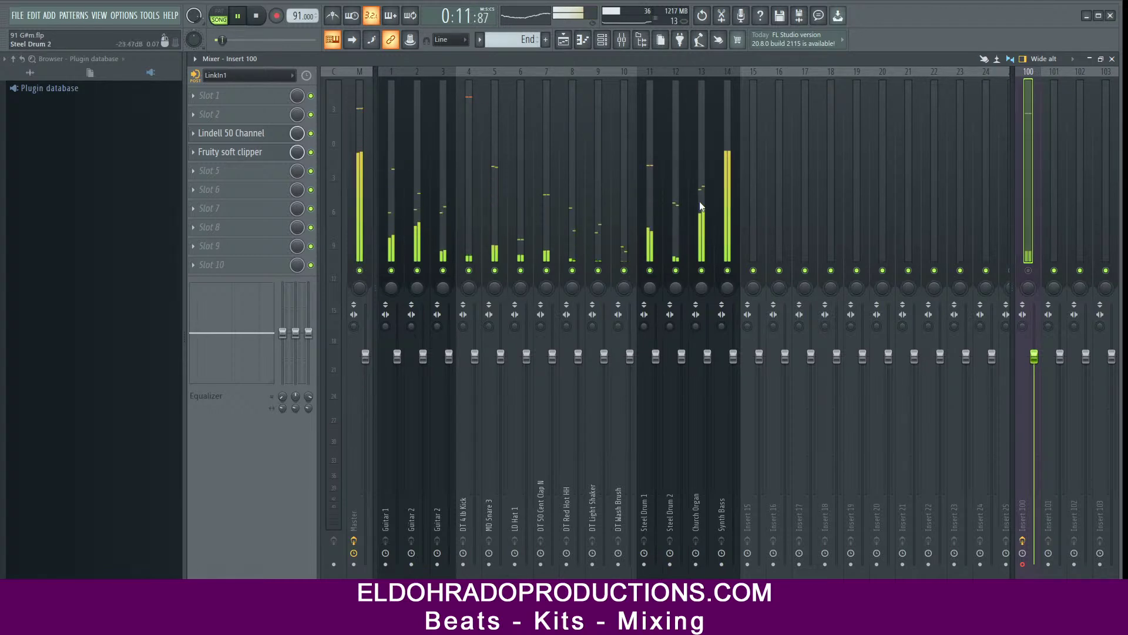
Step: Play the song around bar 17 and again from the start while checking the track levels in the mixer
key(F5)
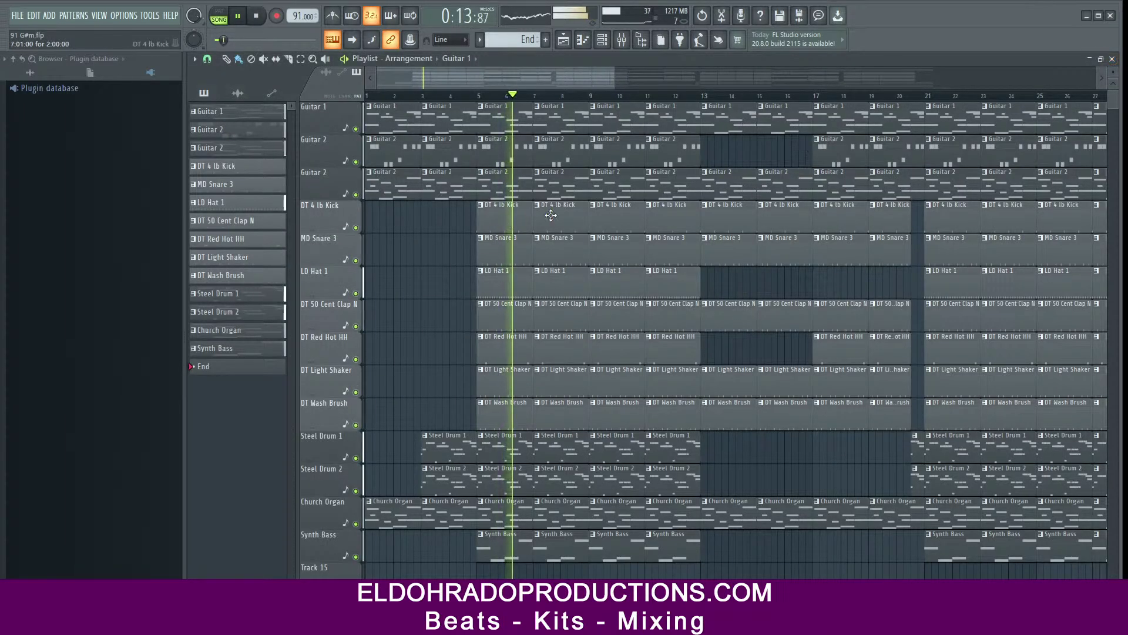
mouse_move(601, 77)
mouse_down()
mouse_move(704, 79)
mouse_move(592, 91)
mouse_up()
scroll(579, 102, down, 3)
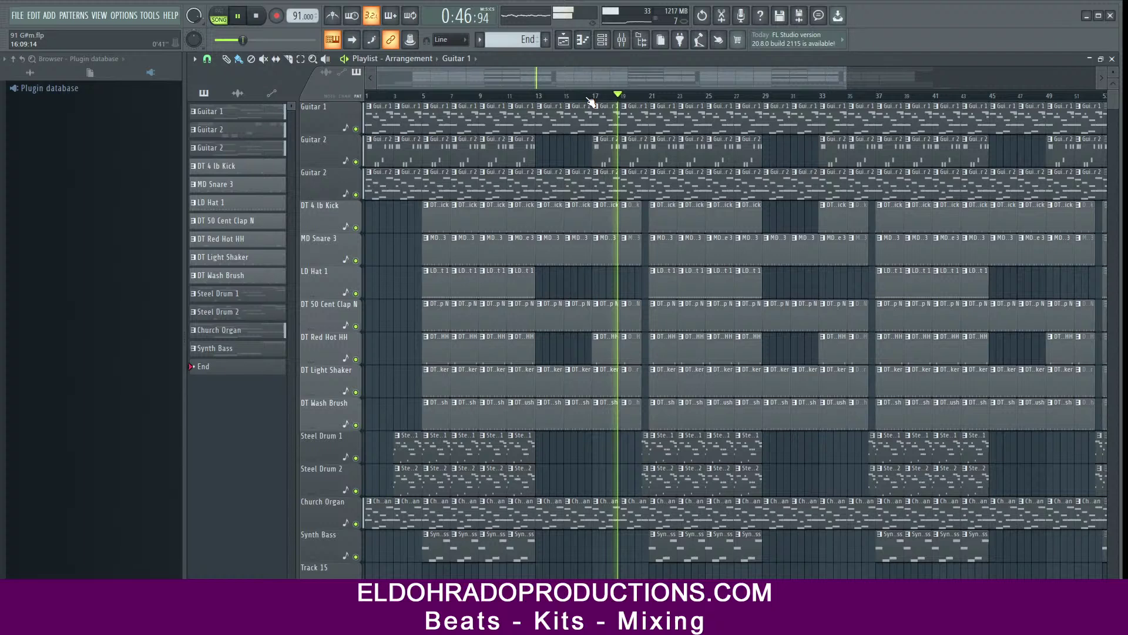
key(F9)
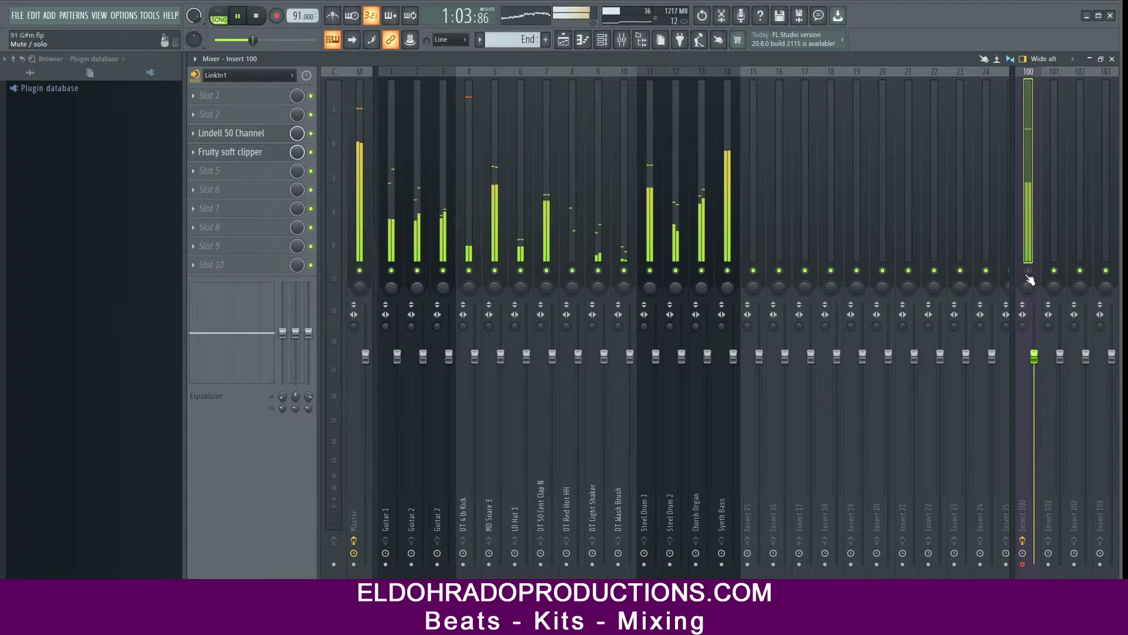
key(space)
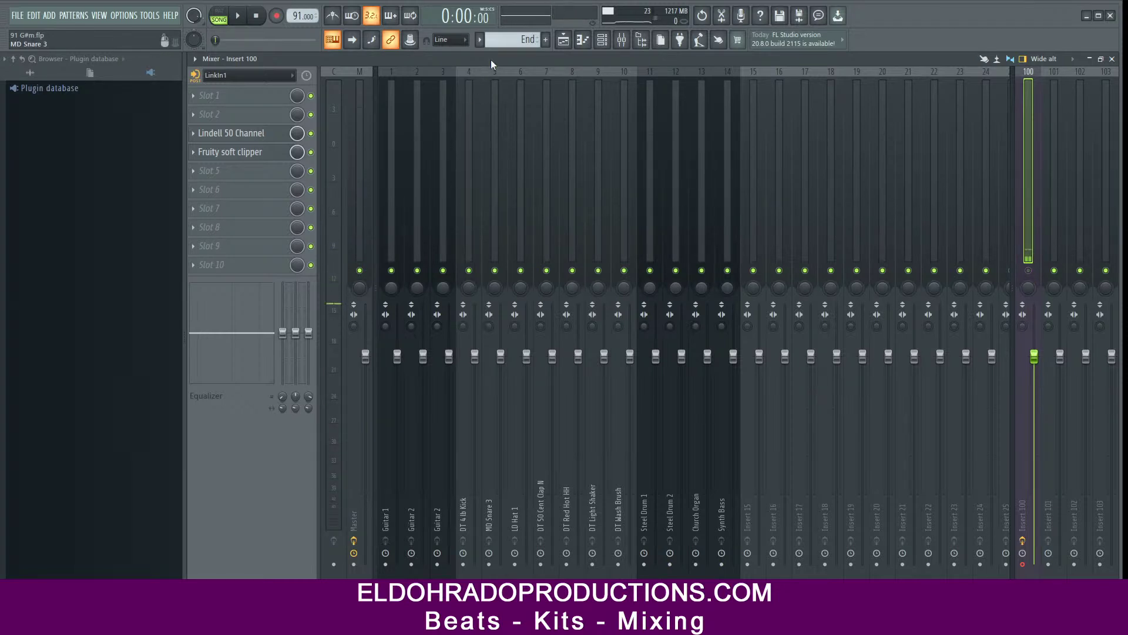
key(space)
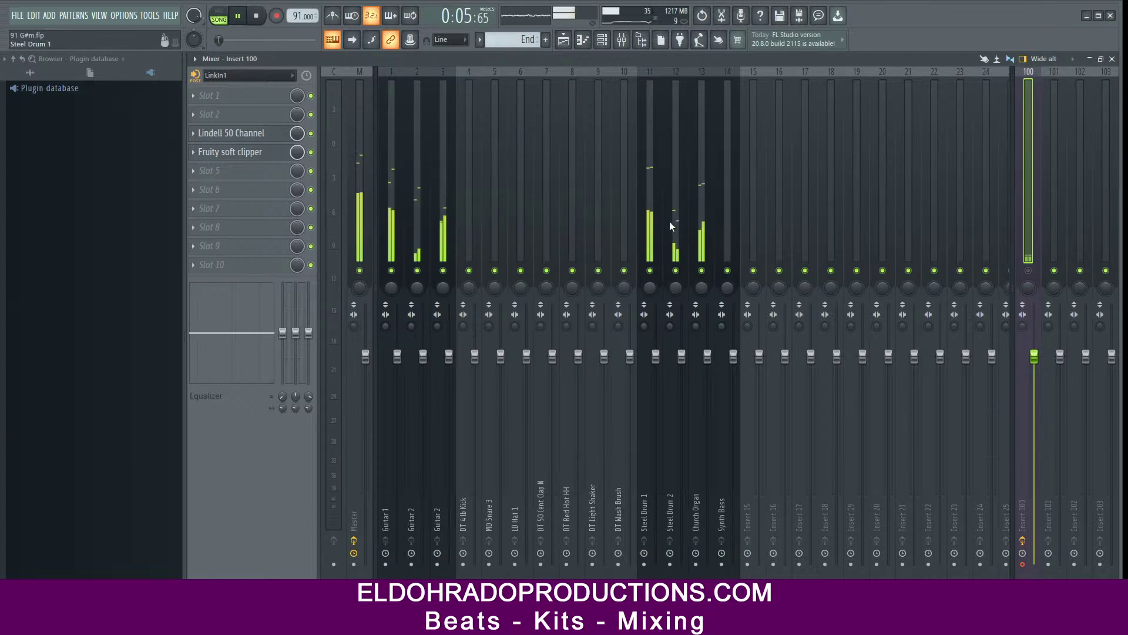
key(space)
Step: Select mixer tracks 1 to 14, Guitar 1 through Synth Bass, and set all their faders to about 77% during playback
click(724, 227)
drag(725, 227, 379, 241)
drag(397, 357, 397, 429)
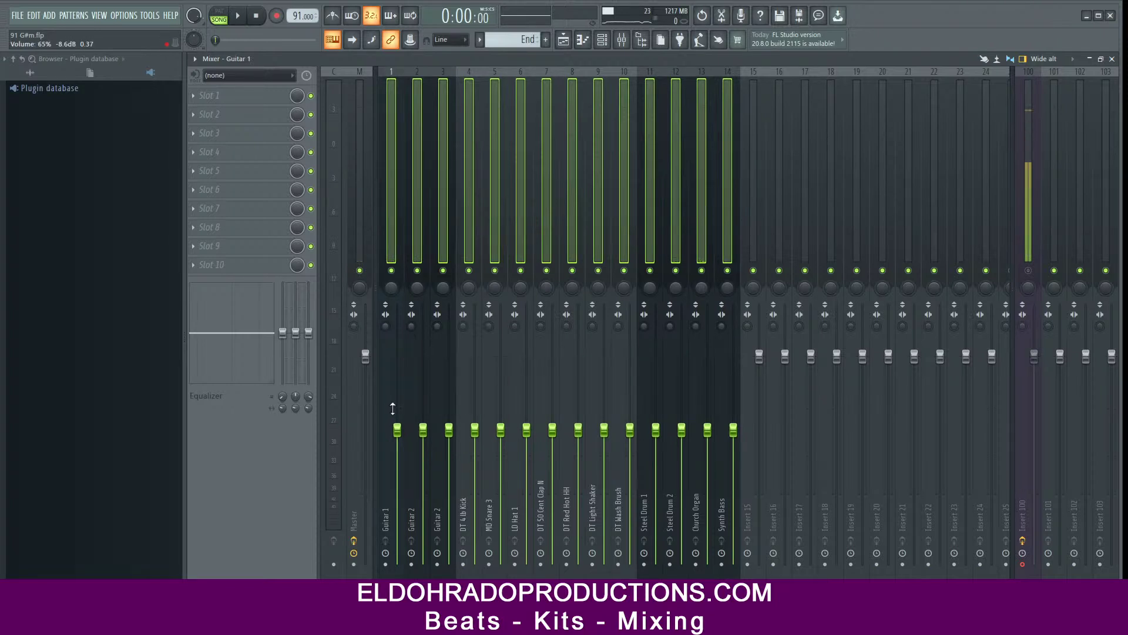
drag(397, 429, 397, 436)
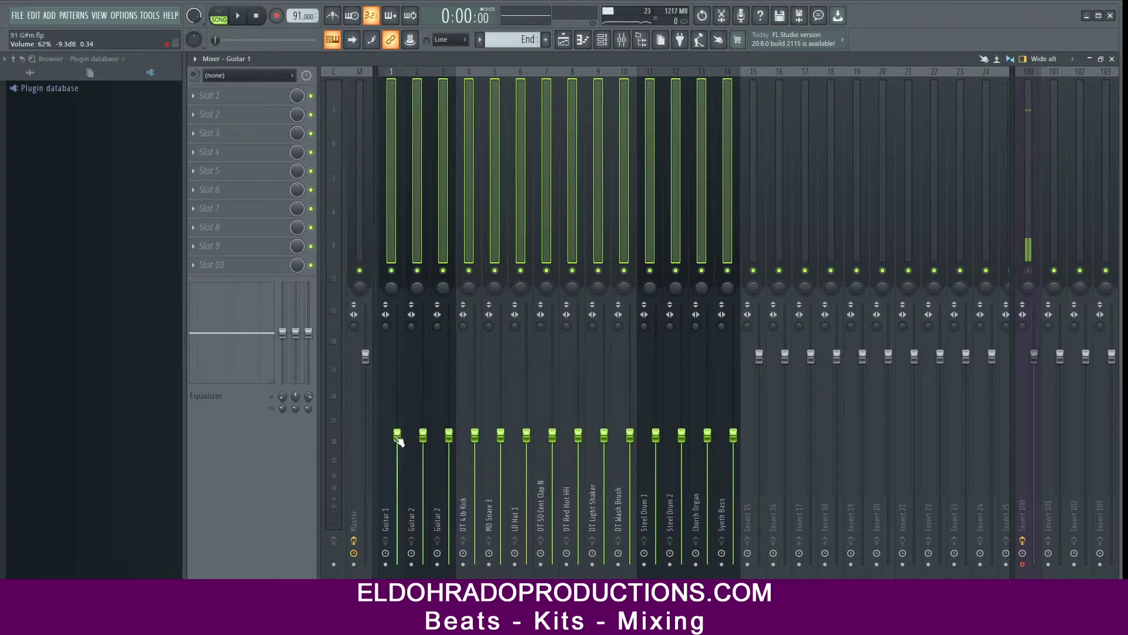
key(space)
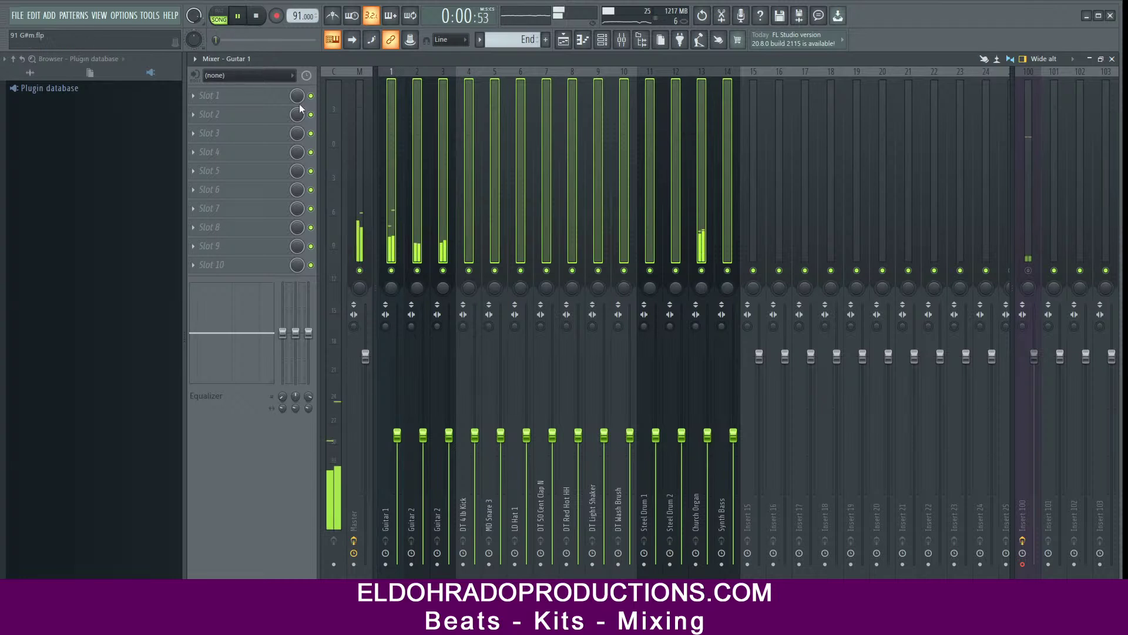
drag(423, 434, 398, 403)
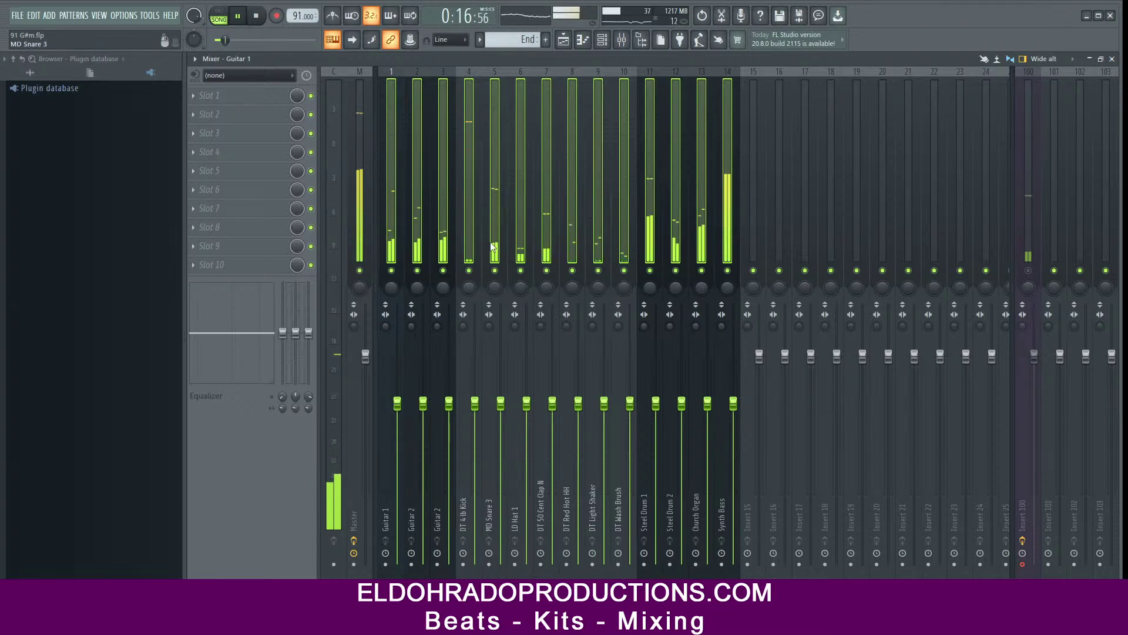
Step: Lower the DT 4 lb Kick fader below the other tracks, checking the balance during playback
click(494, 216)
click(468, 221)
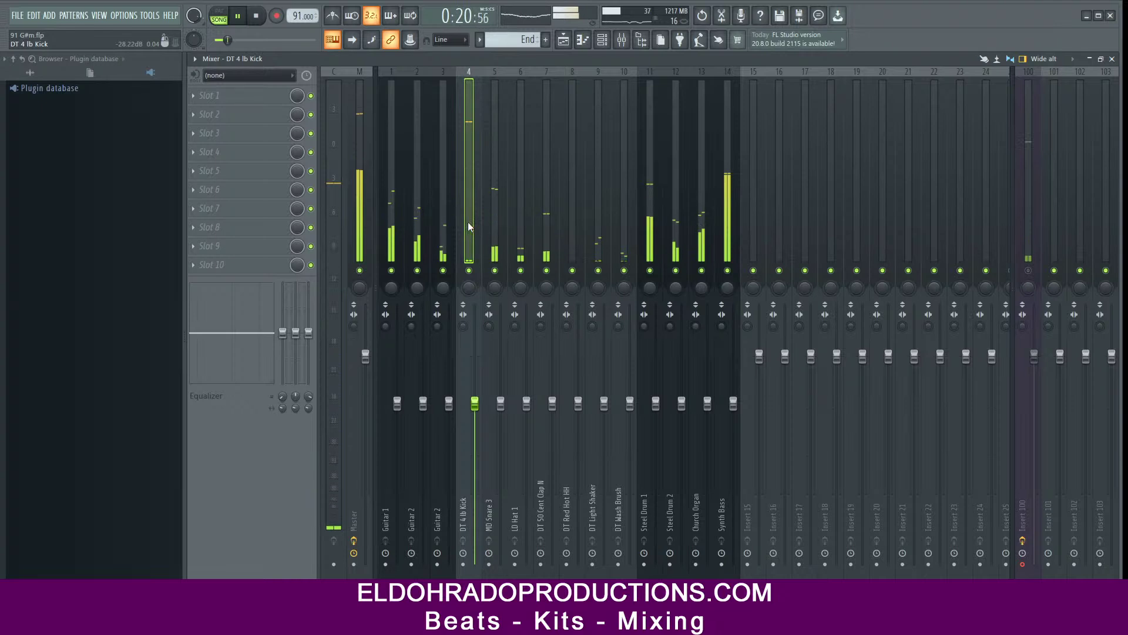
key(space)
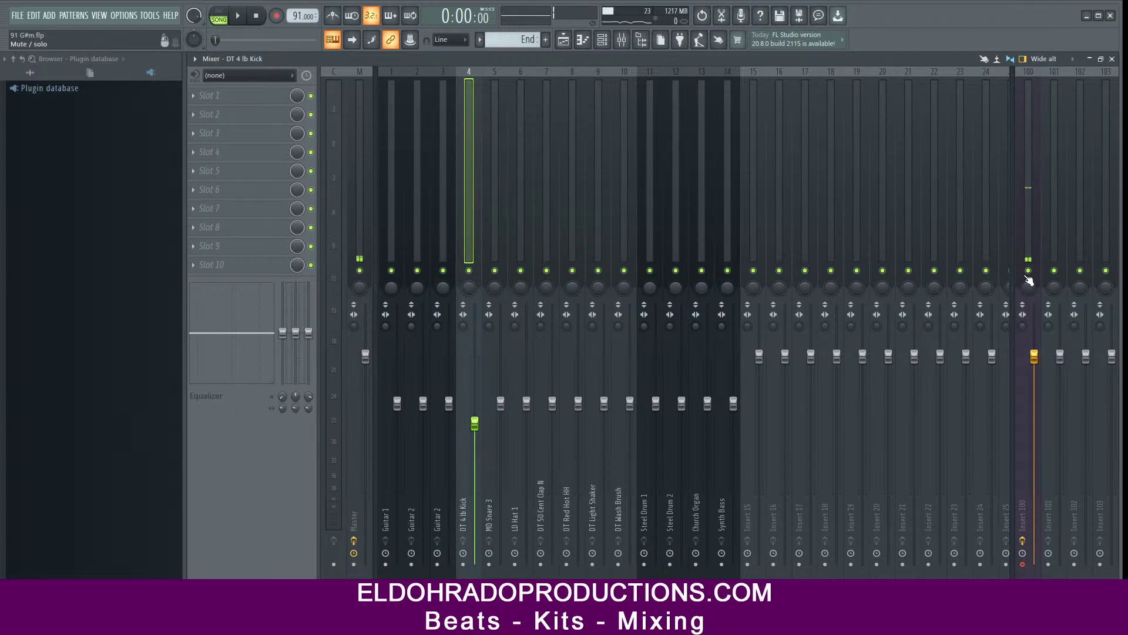
key(space)
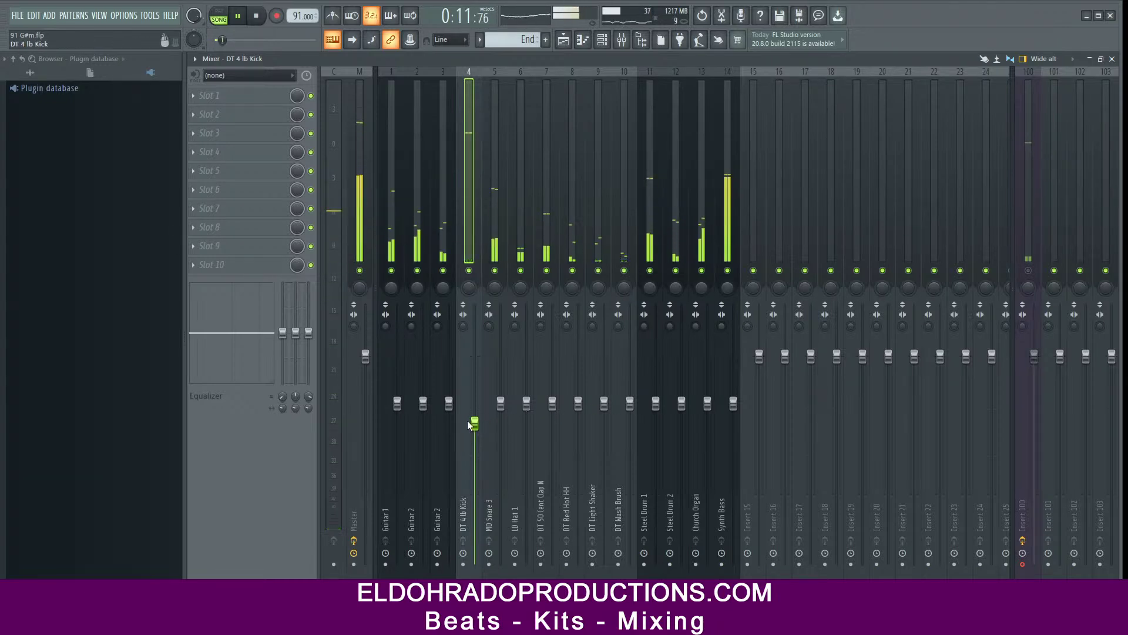
drag(474, 423, 476, 433)
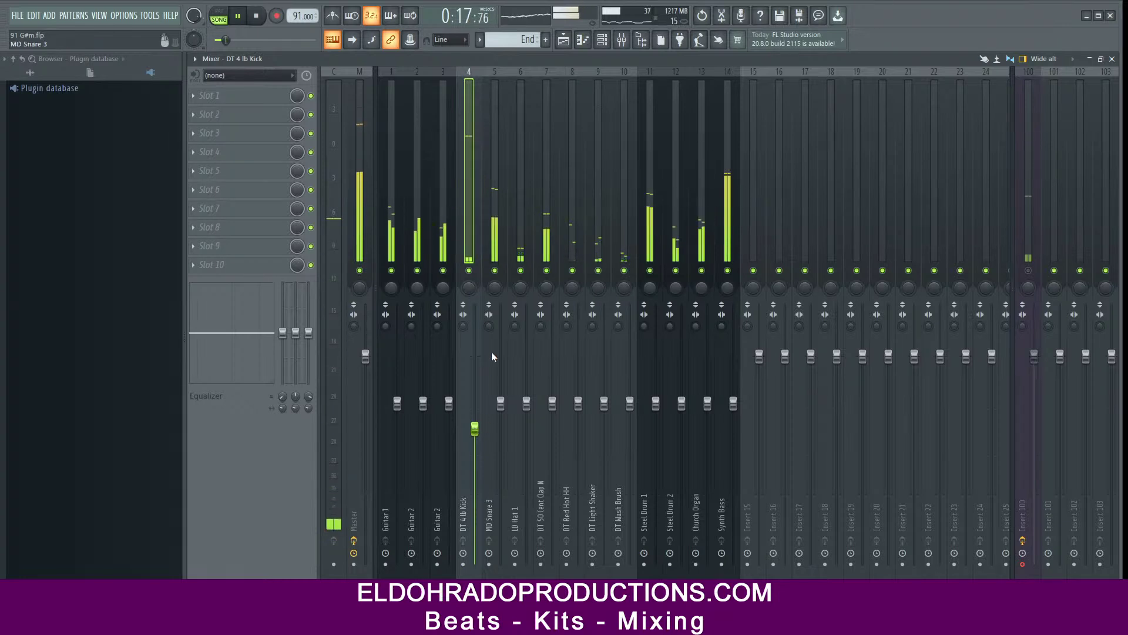
Step: Isolate DT 4 lb Kick and MD Snare 3 by muting the other instrument tracks, and mute Insert 100 again
right_click(495, 271)
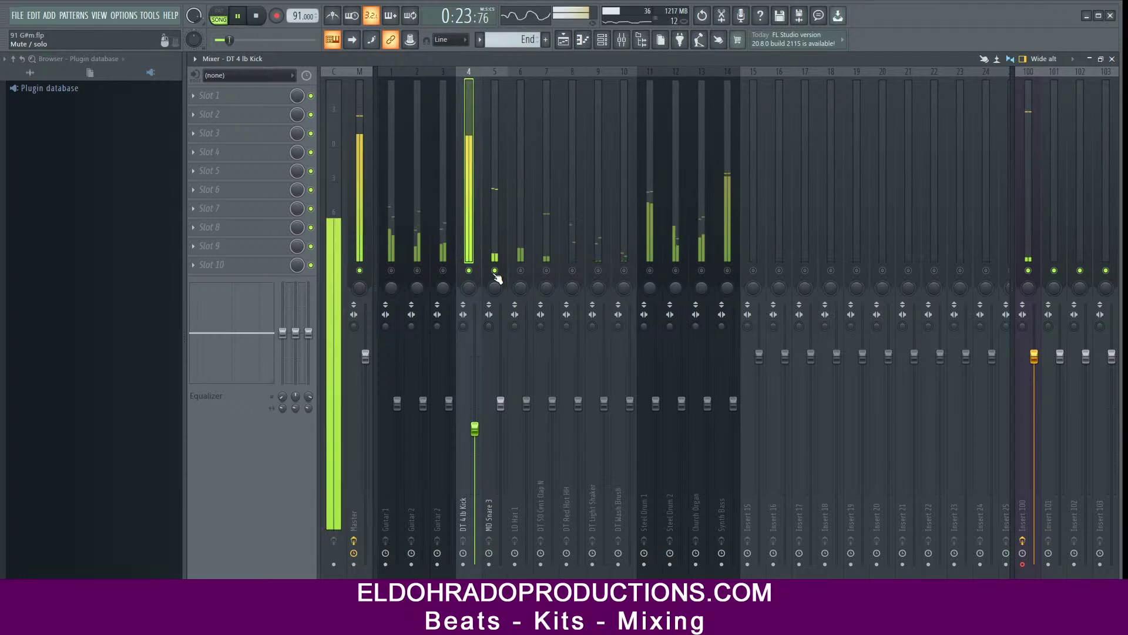
click(495, 232)
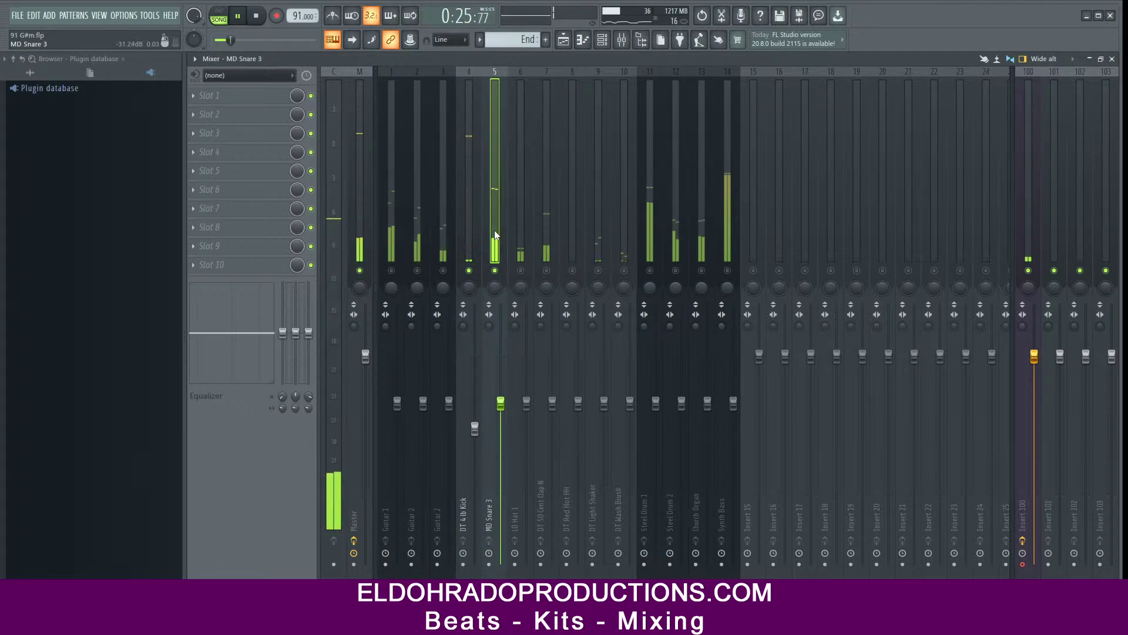
key(space)
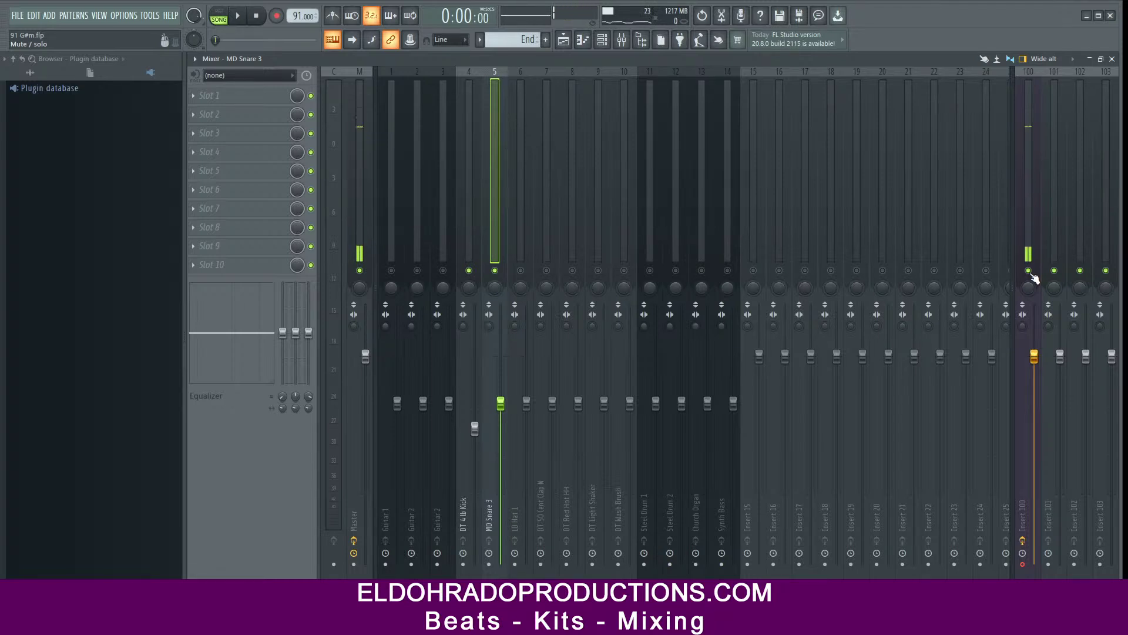
click(1029, 272)
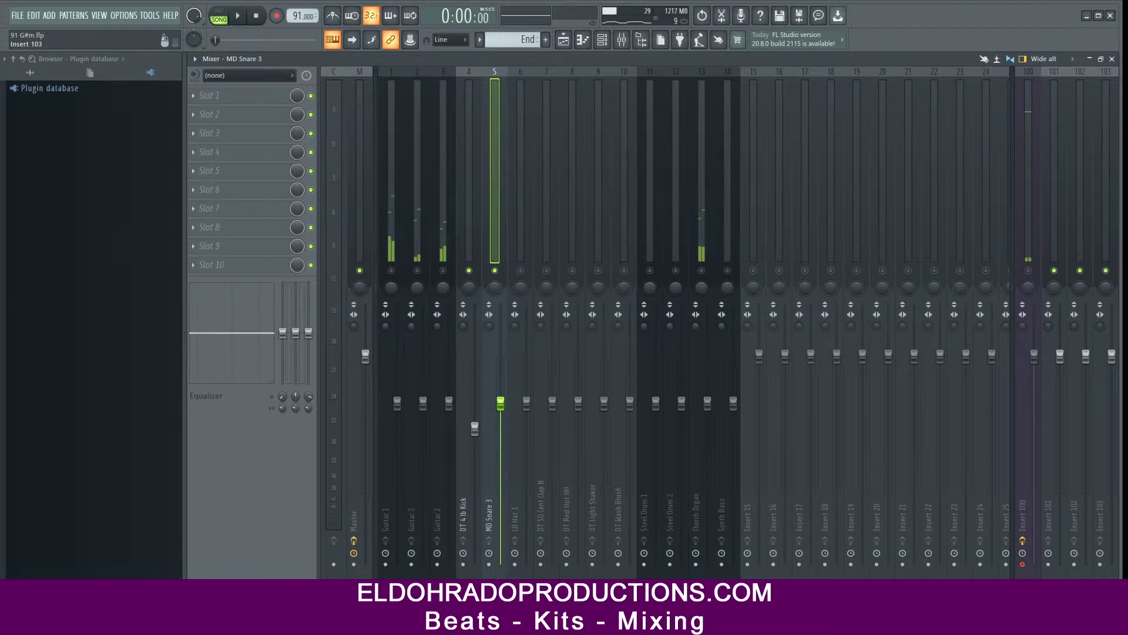
Step: Set the playback position to bar 5 in the Playlist and start playback
click(1111, 59)
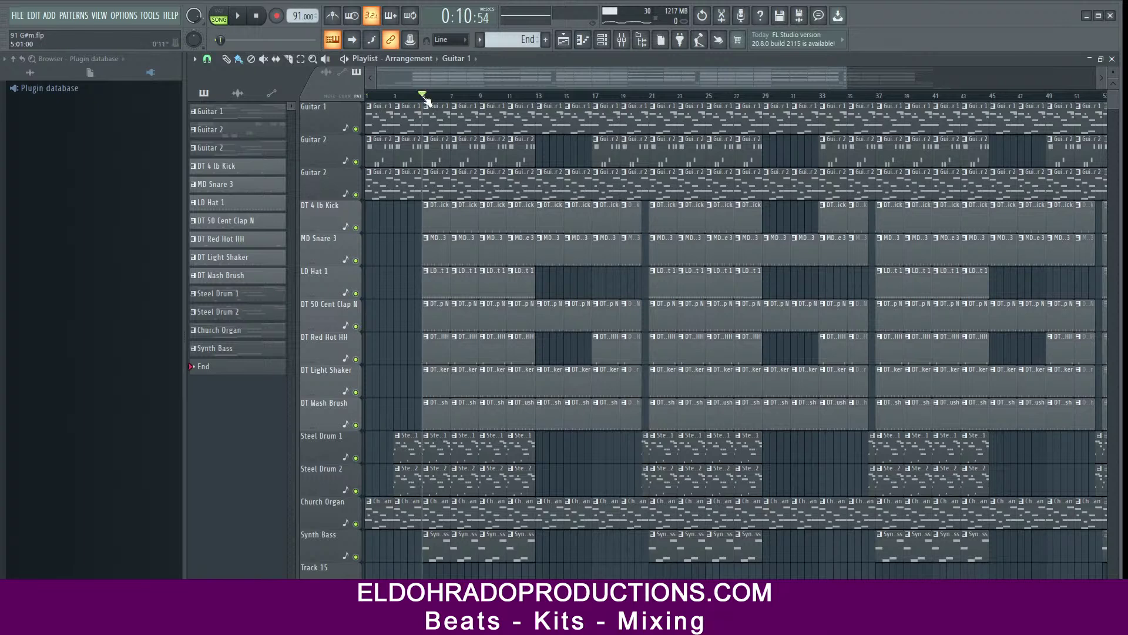
scroll(426, 101, up, 5)
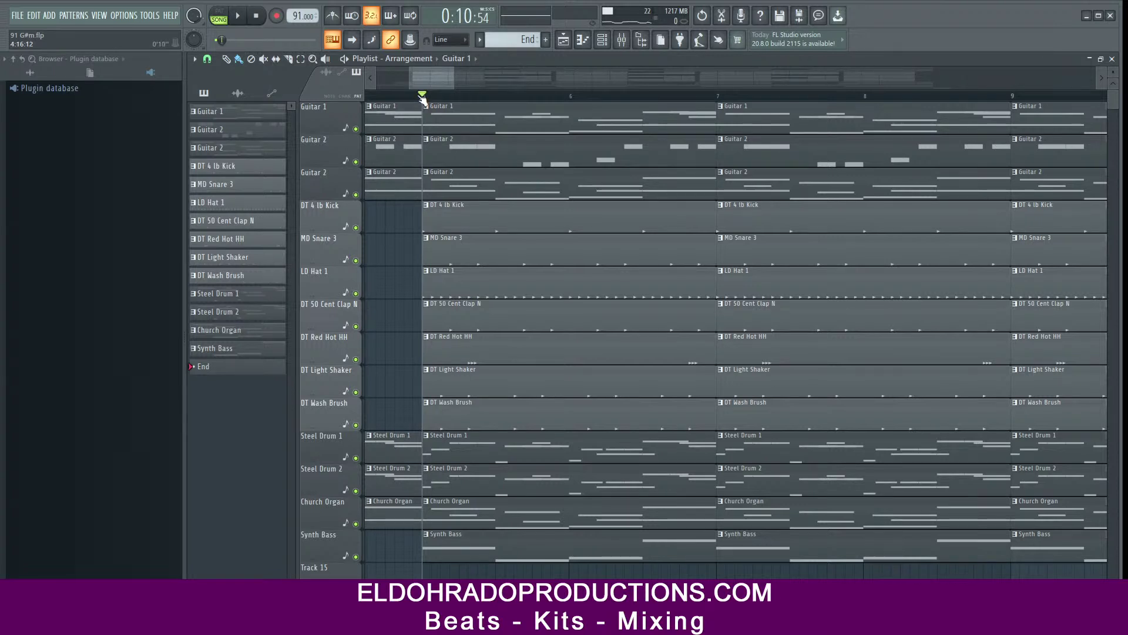
key(space)
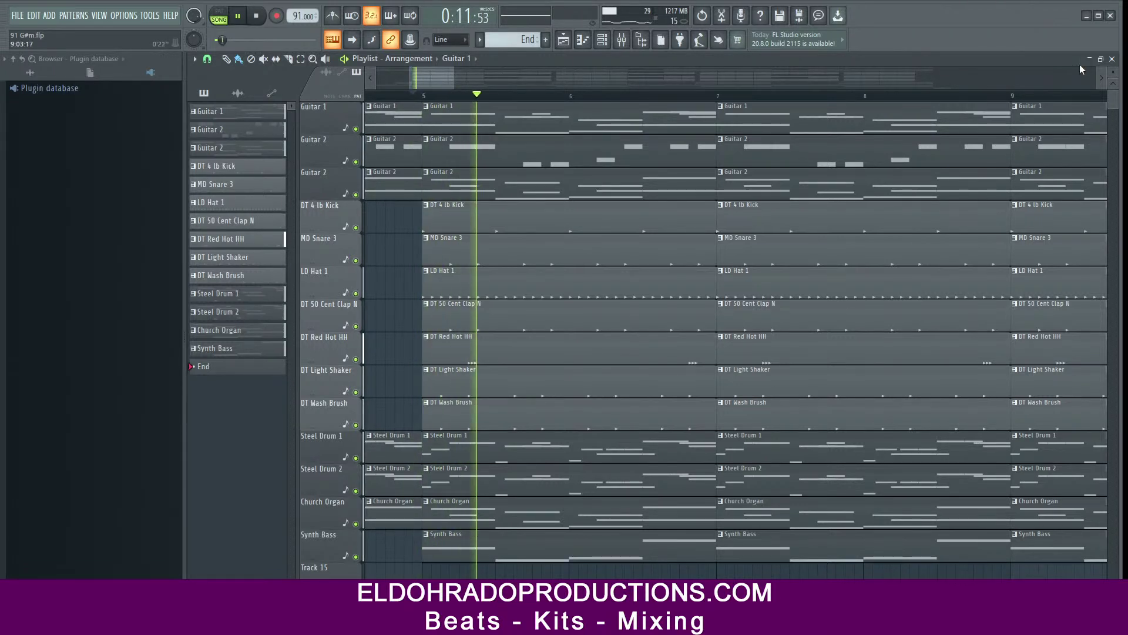
Step: Unmute LD Hat 1 and DT 50 Cent Clap N in the mixer, and set the clap's fader to about 68%
click(1111, 59)
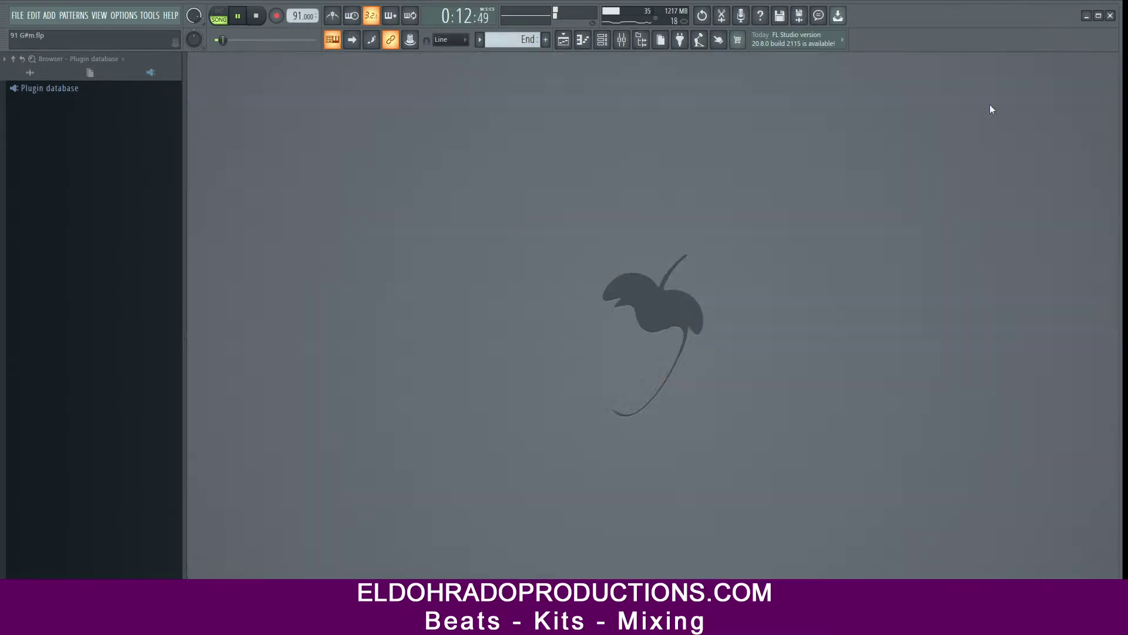
click(628, 45)
click(521, 271)
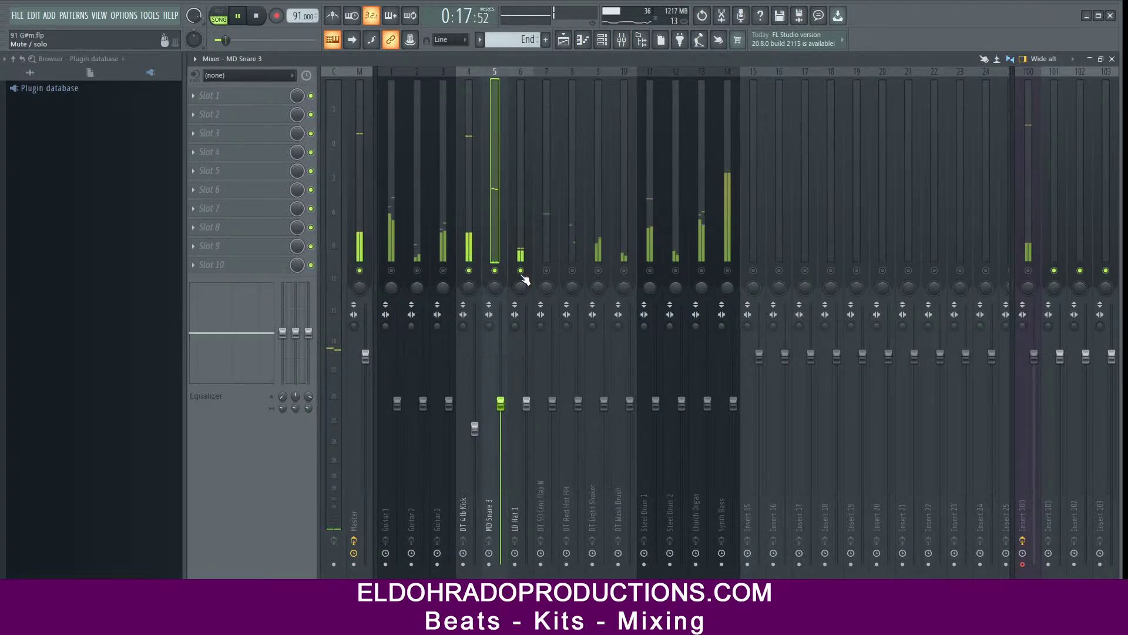
click(552, 258)
click(546, 271)
drag(554, 405, 552, 422)
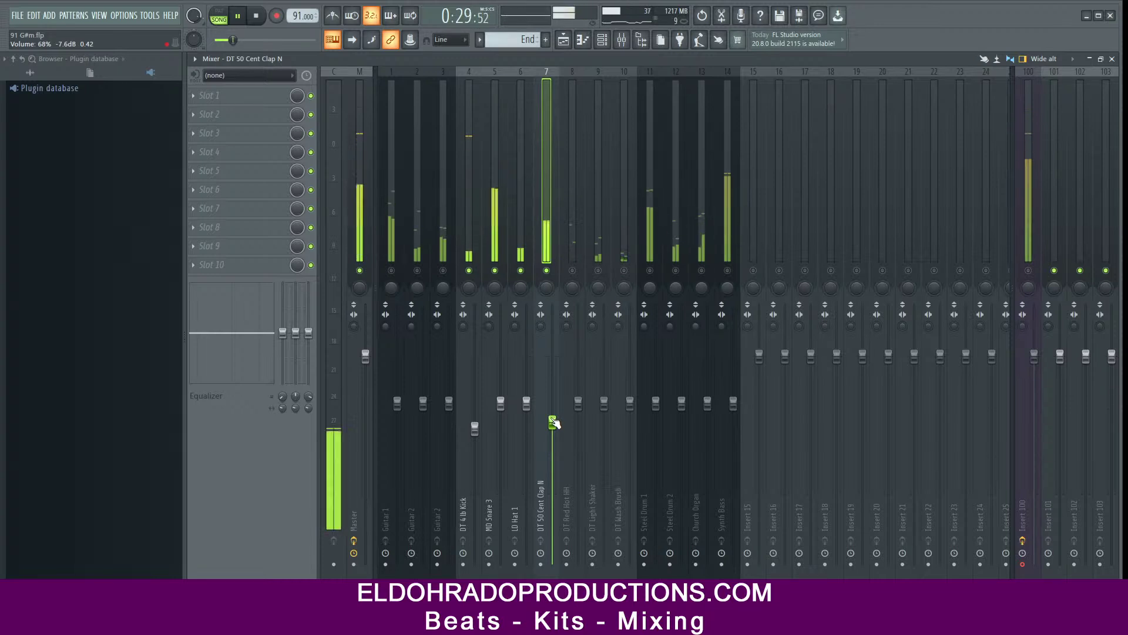
Step: Unmute DT Red Hot HH, DT Light Shaker and DT Wash Brush in the mixer
click(573, 271)
click(598, 271)
click(624, 271)
Step: Pan DT Light Shaker to the left and lower the DT Light Shaker and DT Wash Brush faders
drag(599, 284, 599, 305)
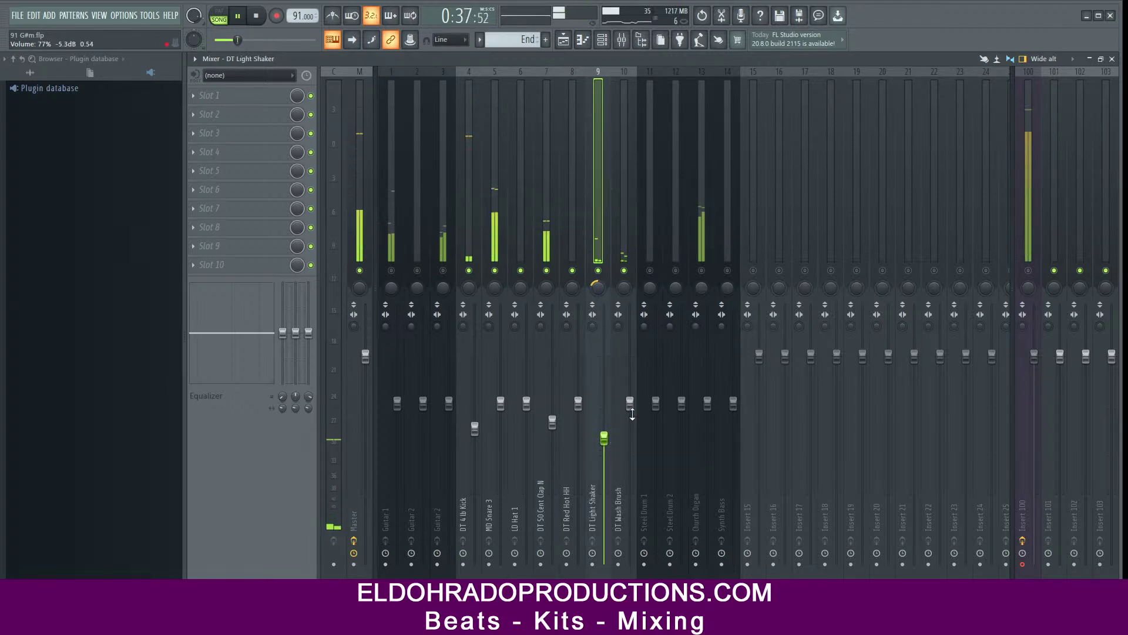
mouse_move(633, 405)
mouse_down()
mouse_move(633, 442)
mouse_move(630, 430)
mouse_up()
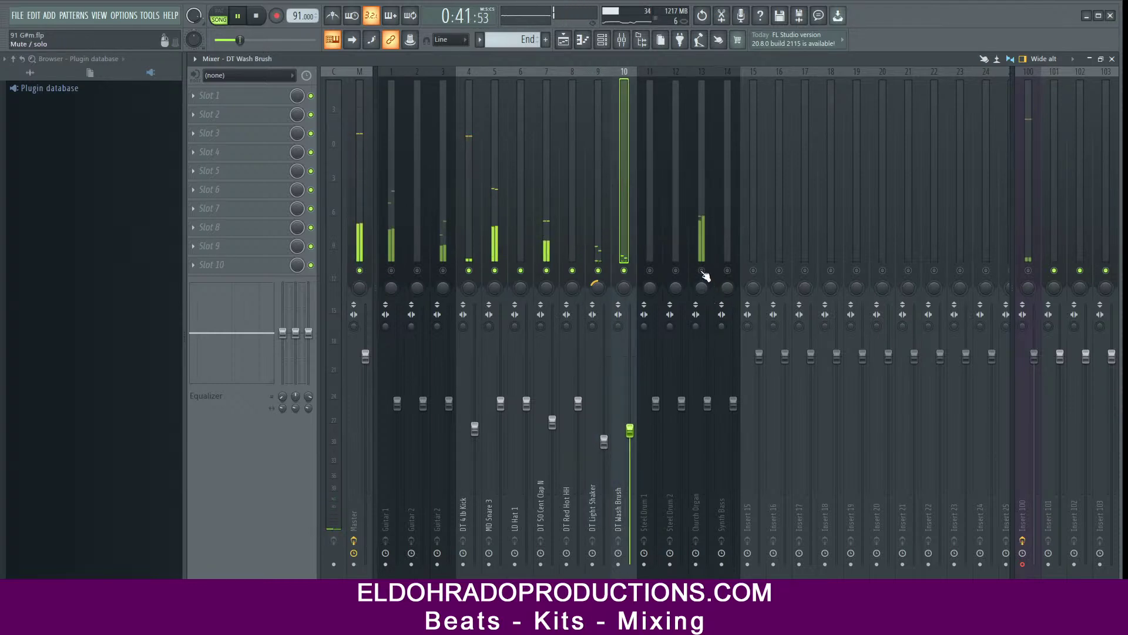
Step: Unmute Church Organ and both Guitar 2 tracks, lowering the organ's fader moderately and the two guitar faders slightly
drag(708, 403, 708, 417)
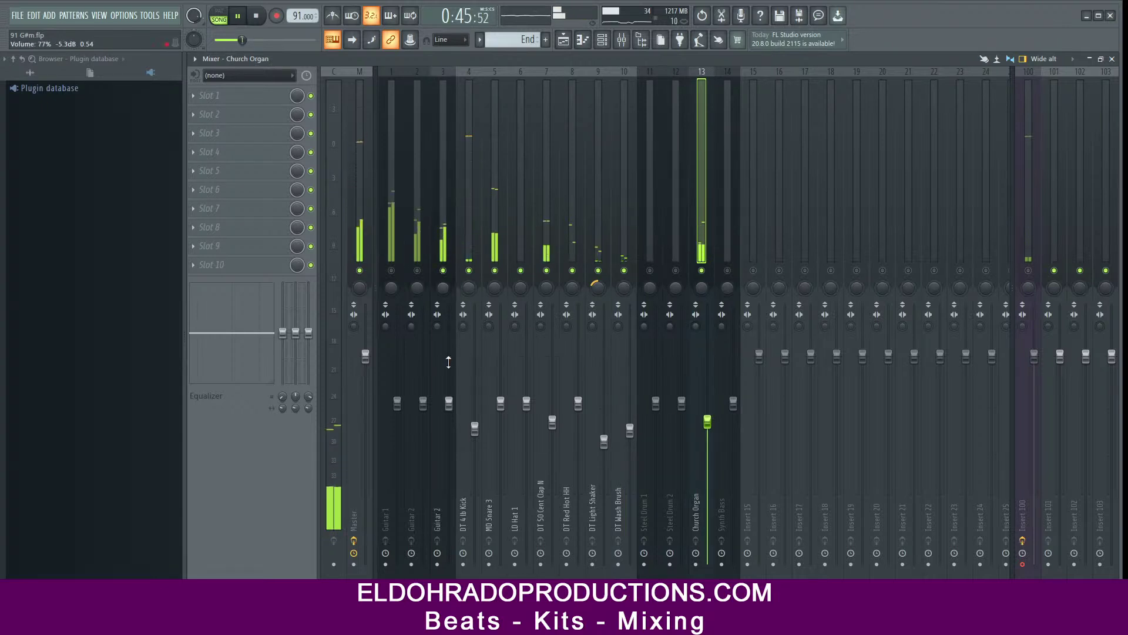
drag(449, 403, 423, 407)
click(417, 270)
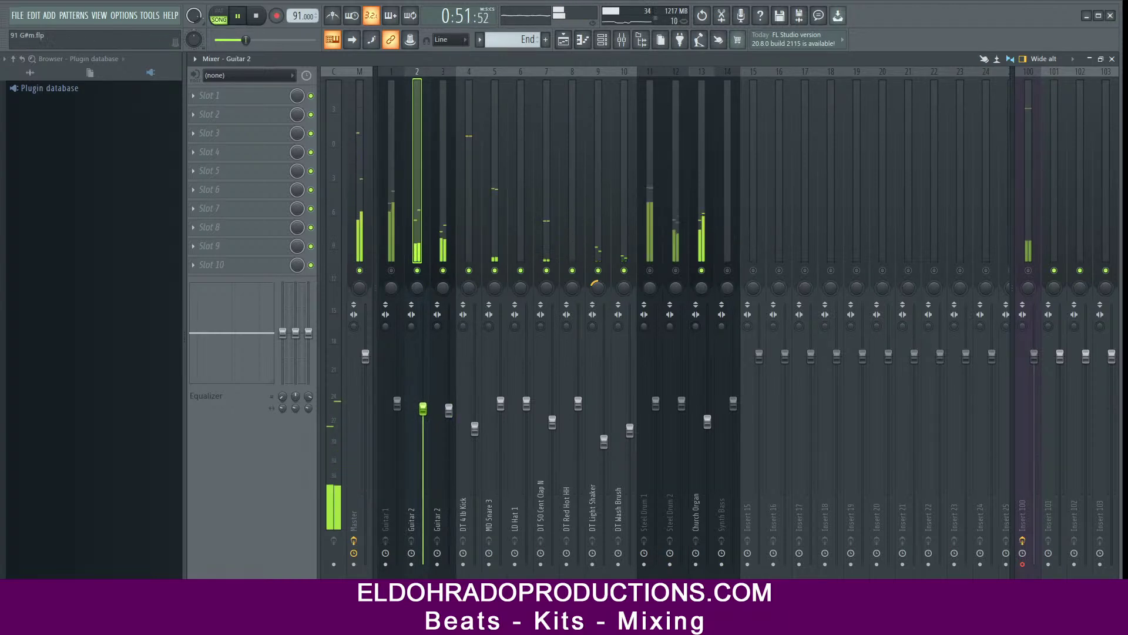
Step: Unmute Guitar 1 with a small fader adjustment, and unmute Steel Drum 2
drag(398, 403, 397, 406)
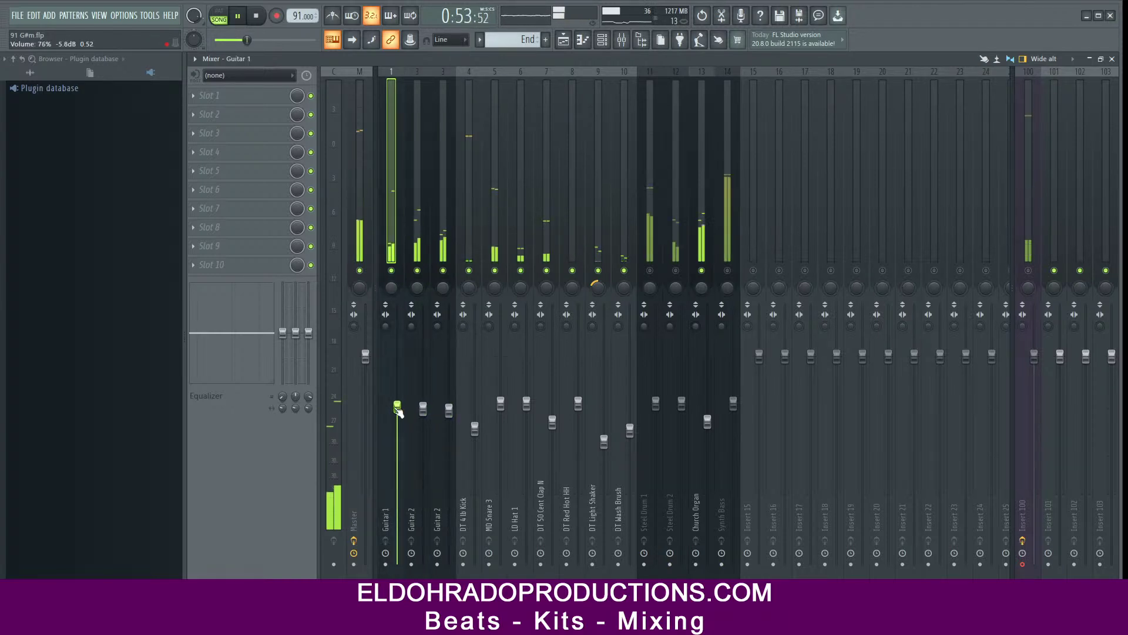
click(676, 270)
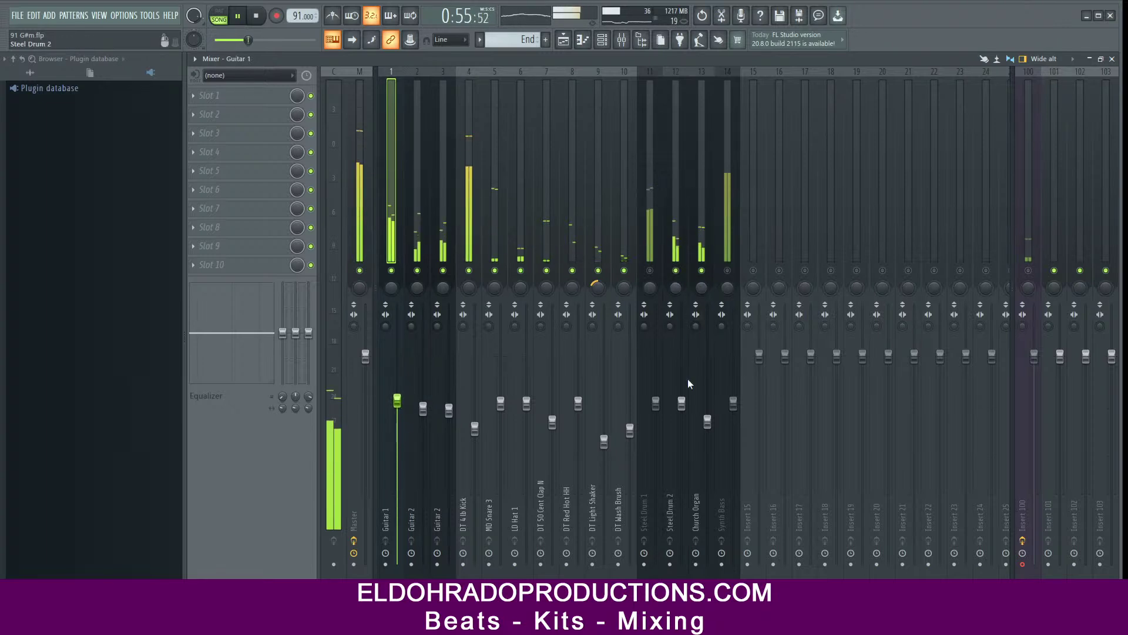
Step: Unmute Steel Drum 1 and Synth Bass, stop the song after hearing them, and unmute Insert 100
click(649, 270)
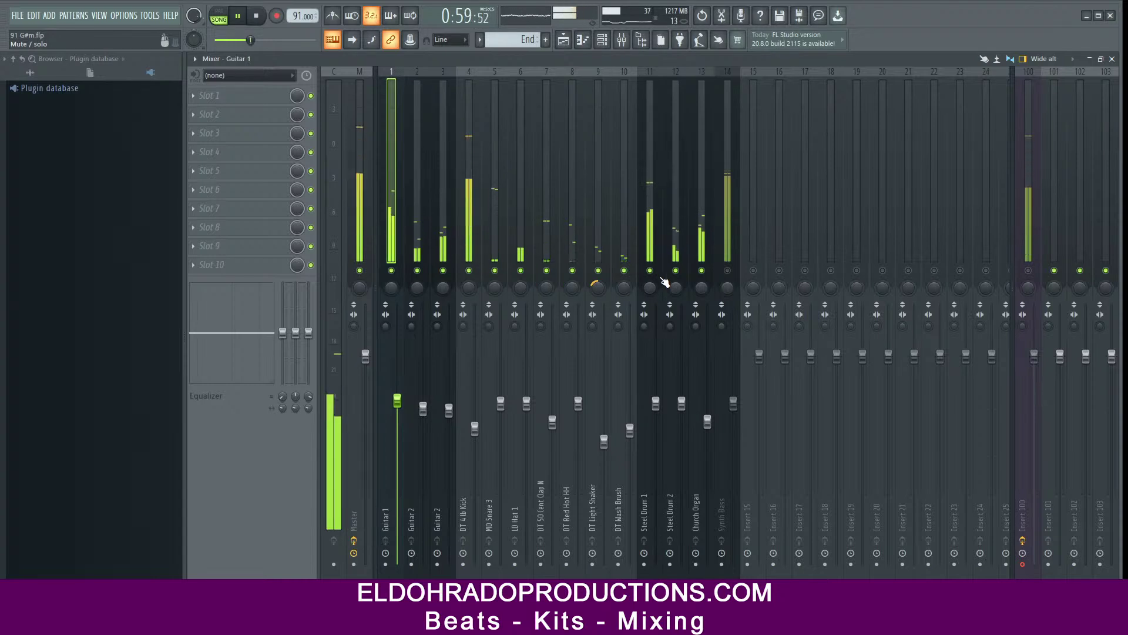
click(728, 270)
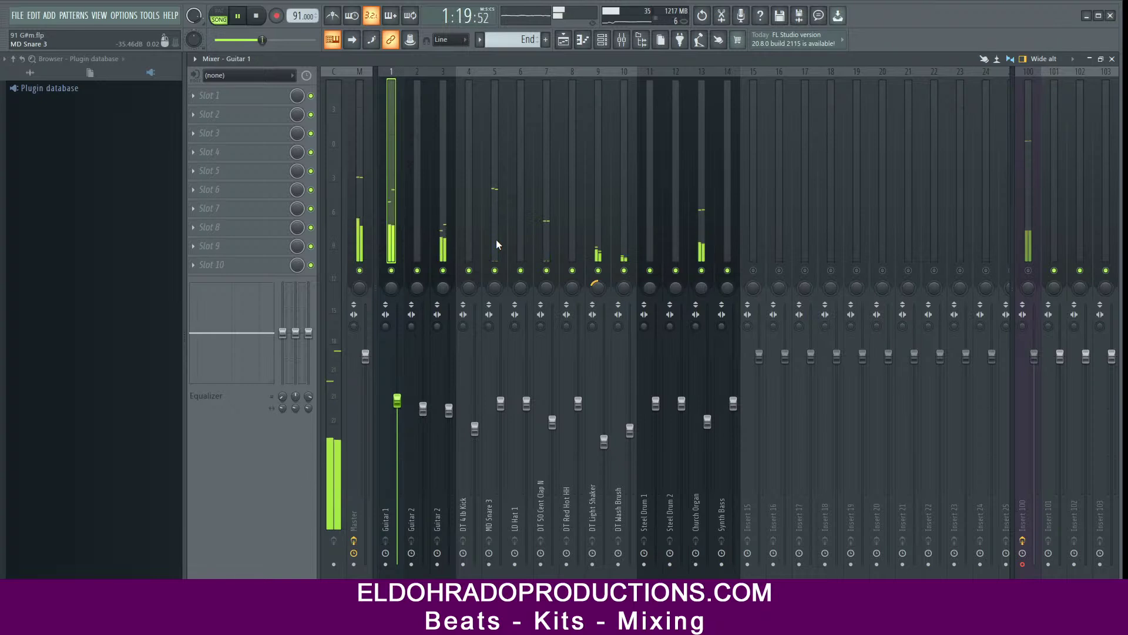
key(space)
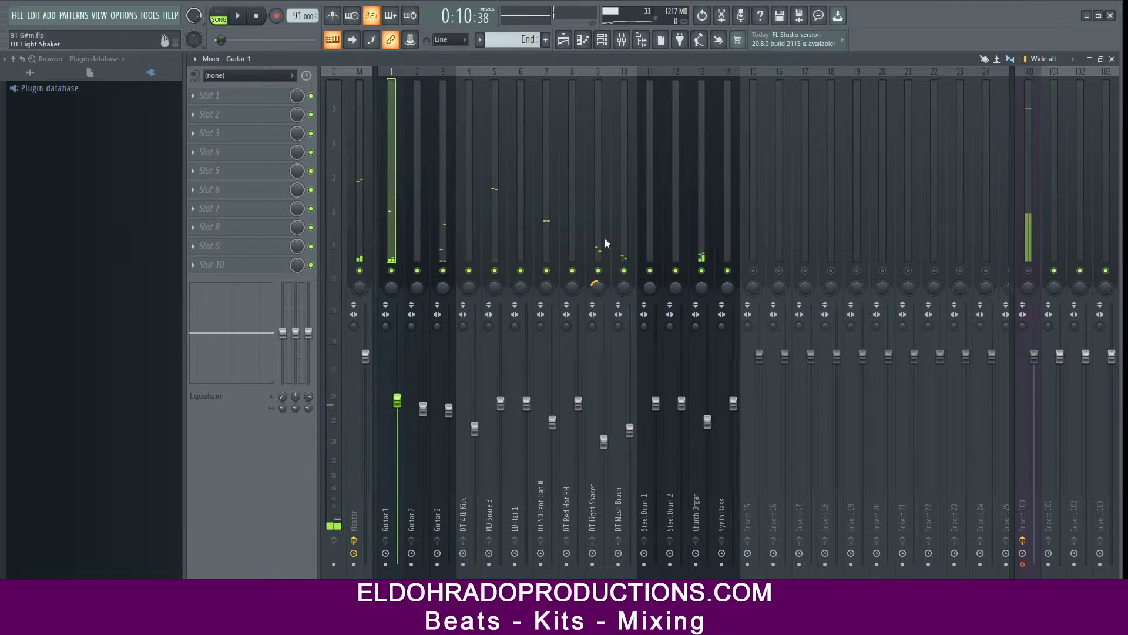
click(1027, 271)
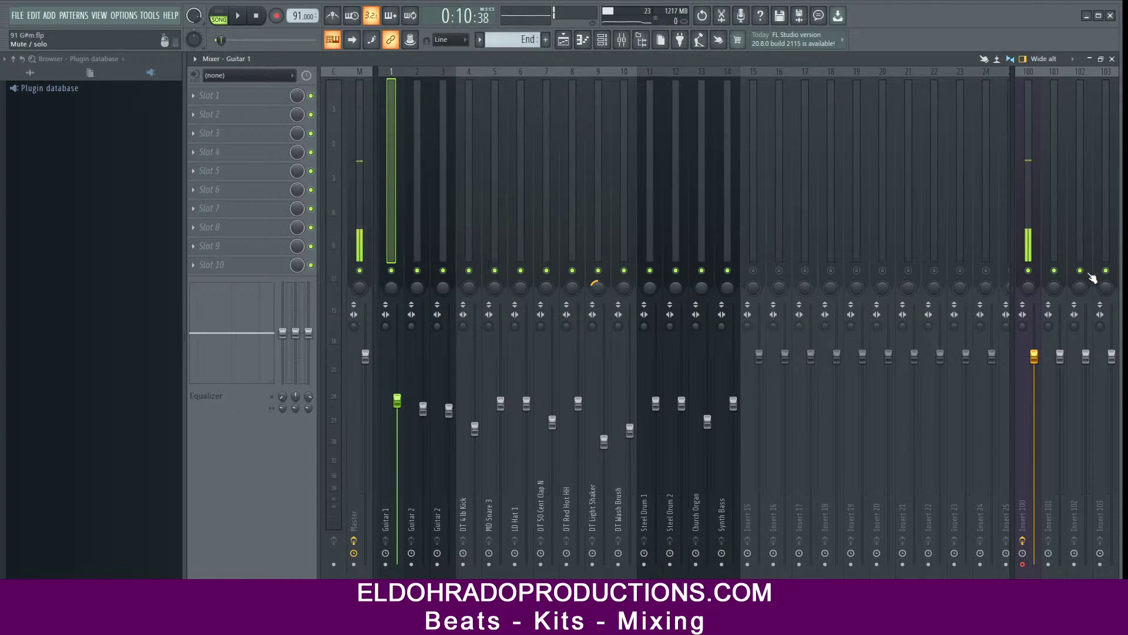
Step: During playback, pan Steel Drum 1 slightly left and Steel Drum 2 slightly right, adjust Synth Bass's stereo separation and lower its fader to about -5.6 dB
key(space)
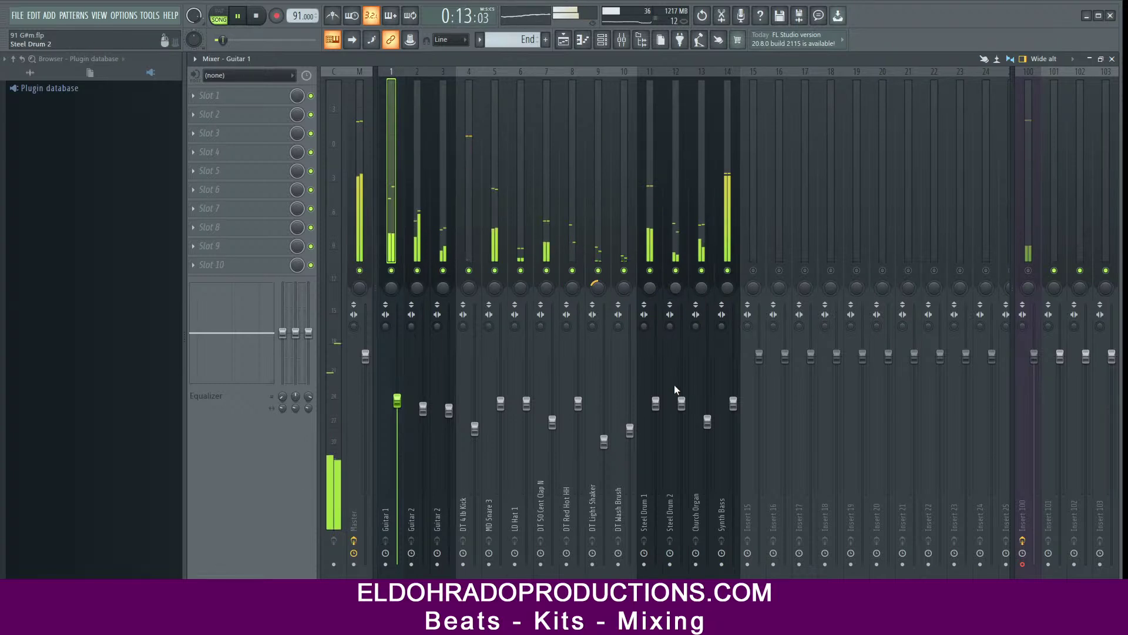
drag(649, 287, 676, 295)
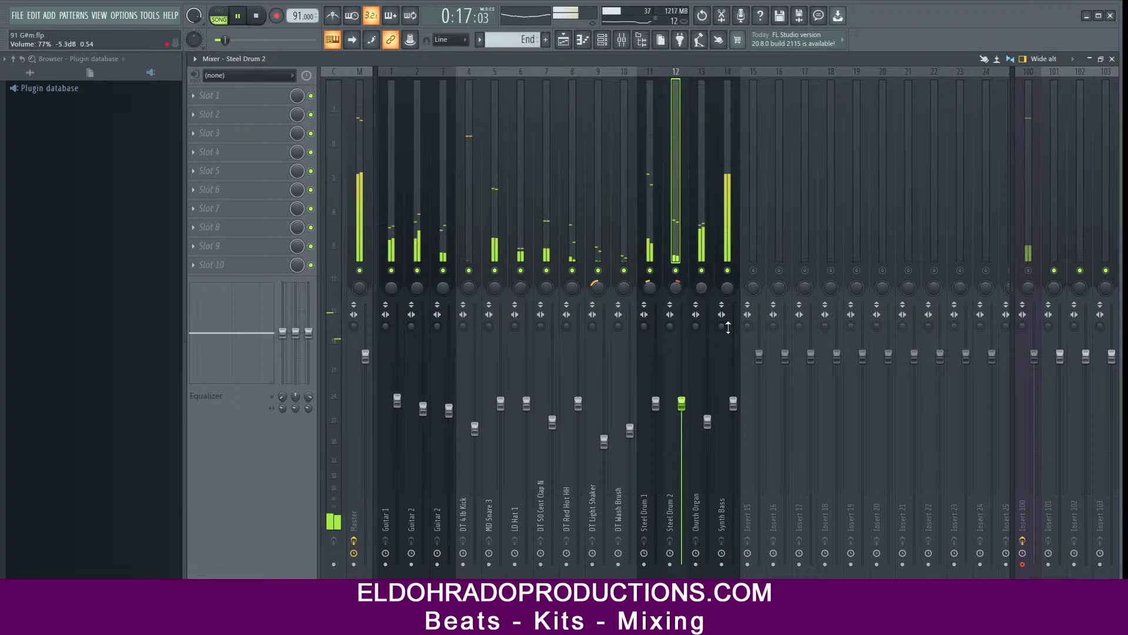
drag(721, 326, 721, 330)
scroll(732, 403, down, 2)
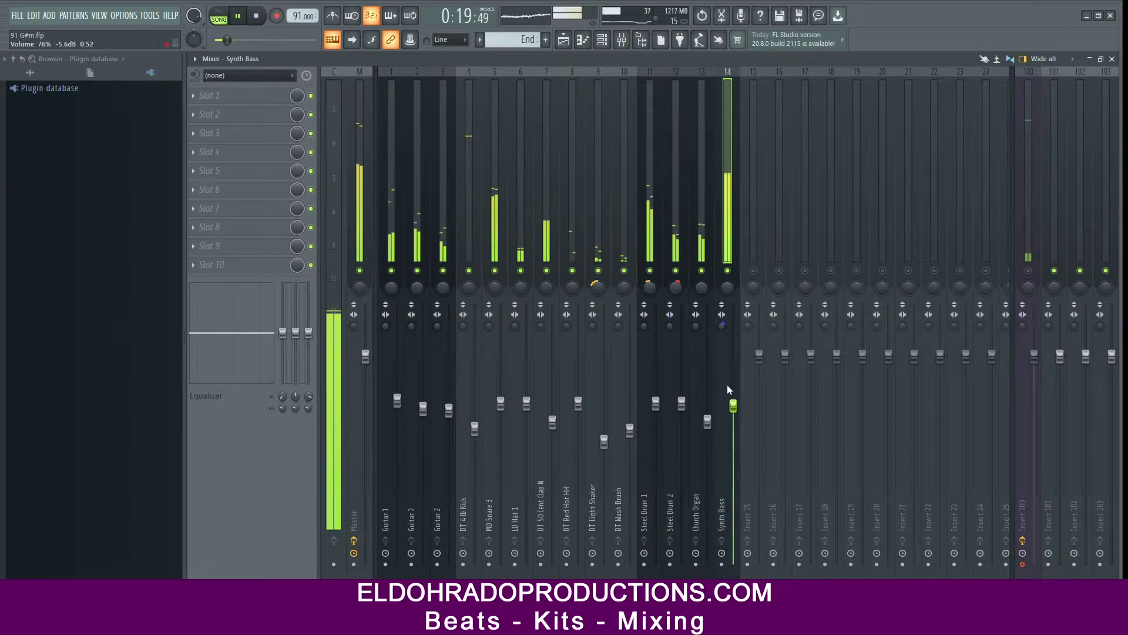
Step: Compare the mix with and without Church Organ, and lower the organ's fader further
click(702, 270)
click(703, 270)
drag(707, 421, 707, 450)
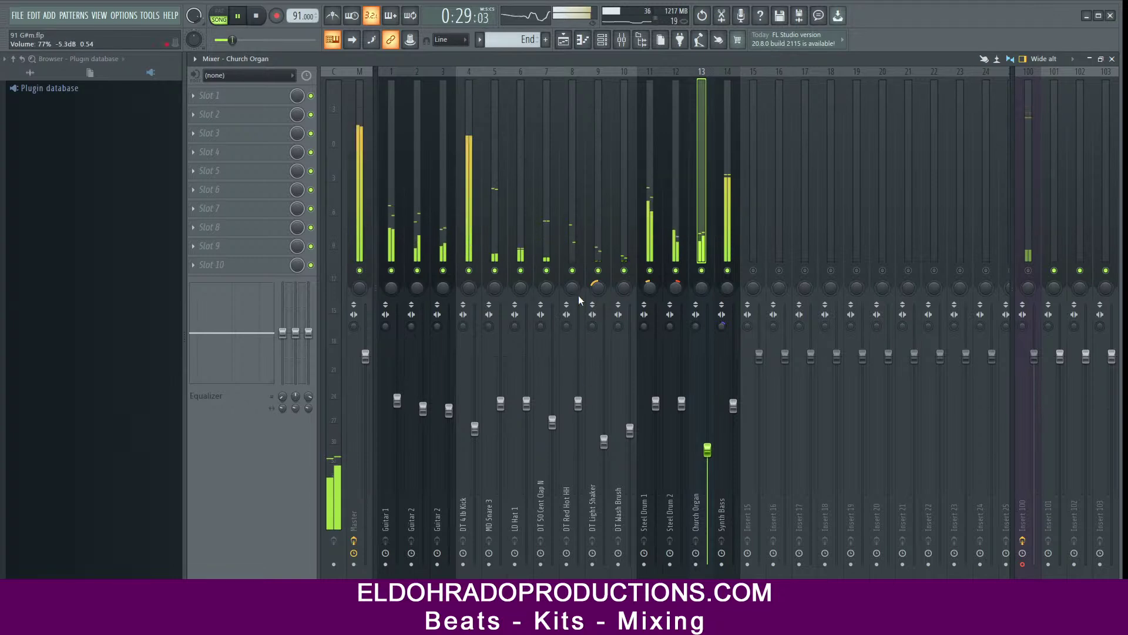
Step: Pan DT Red Hot HH to the left and lower its fader to about -6.8 dB
click(578, 404)
drag(578, 403, 578, 415)
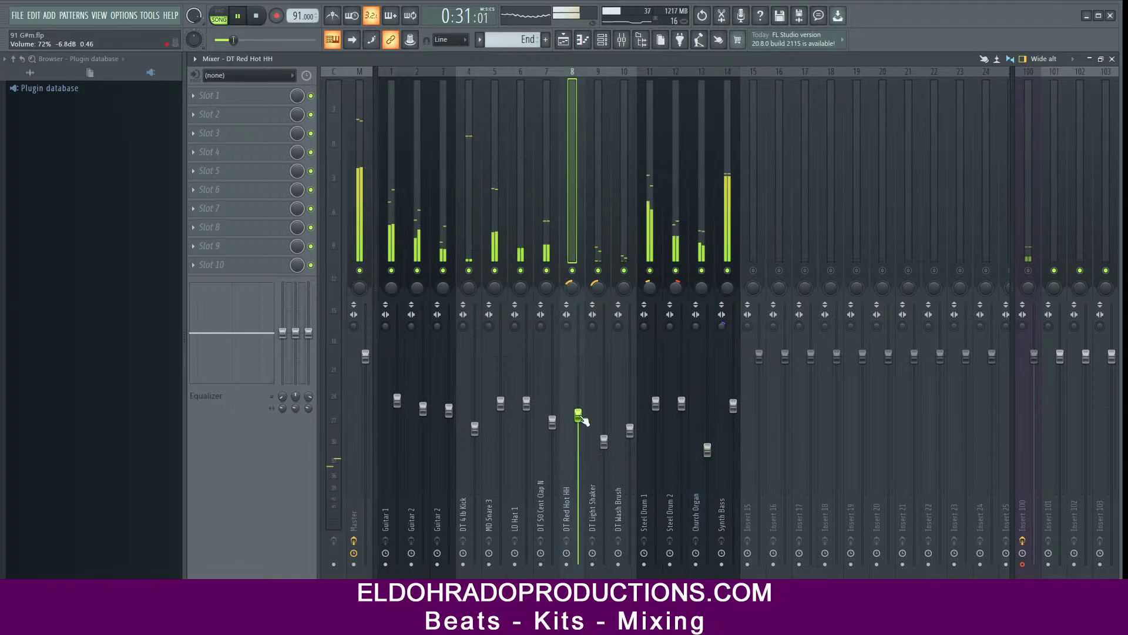
click(489, 314)
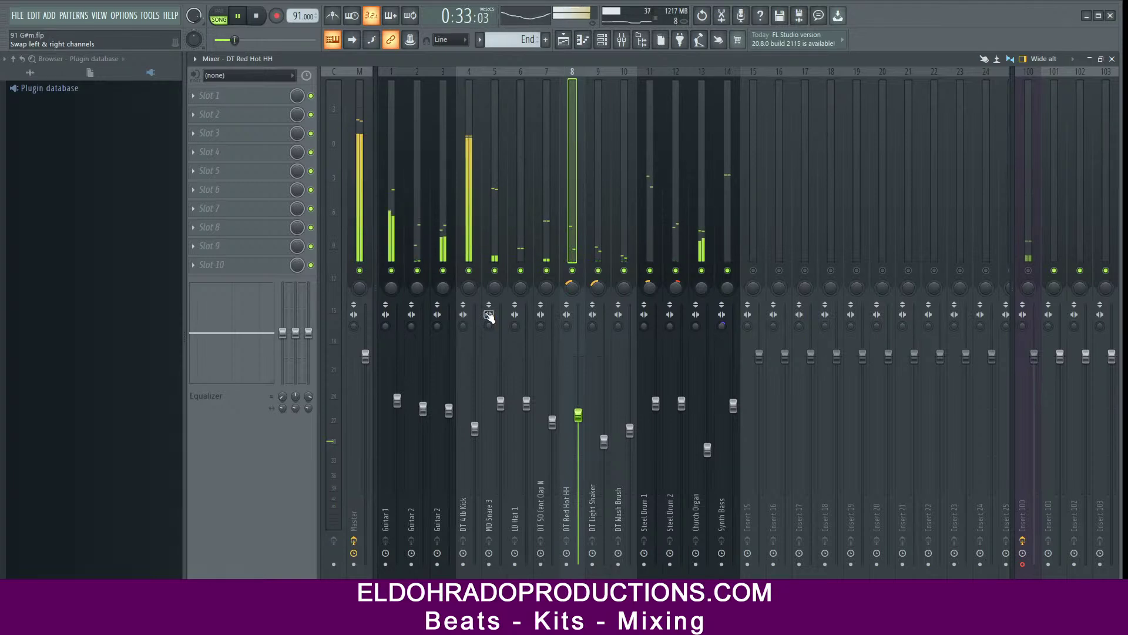
Step: Check the mix without the first Guitar 2 track, and lower DT 4 lb Kick very slightly with Insert 100 unmuted
click(418, 271)
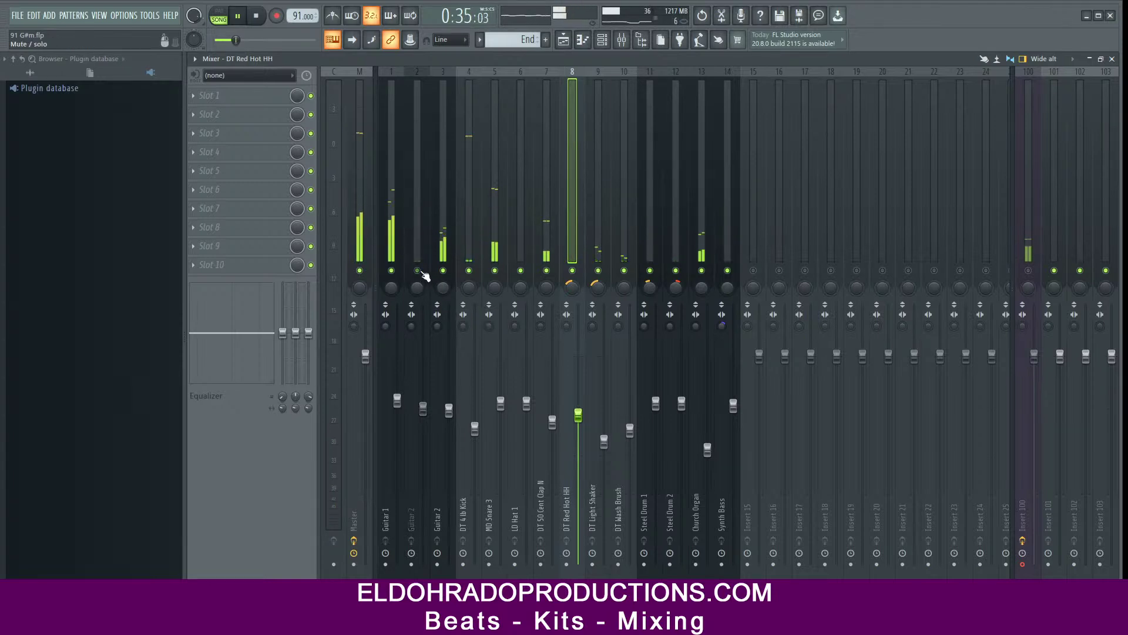
click(1029, 271)
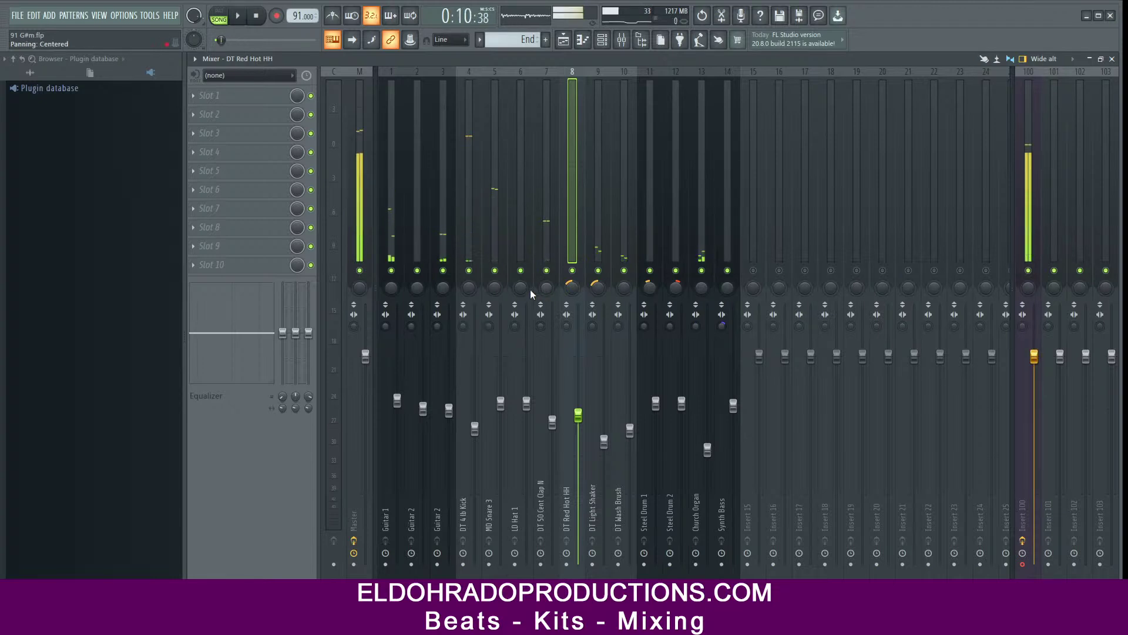
drag(475, 429, 474, 431)
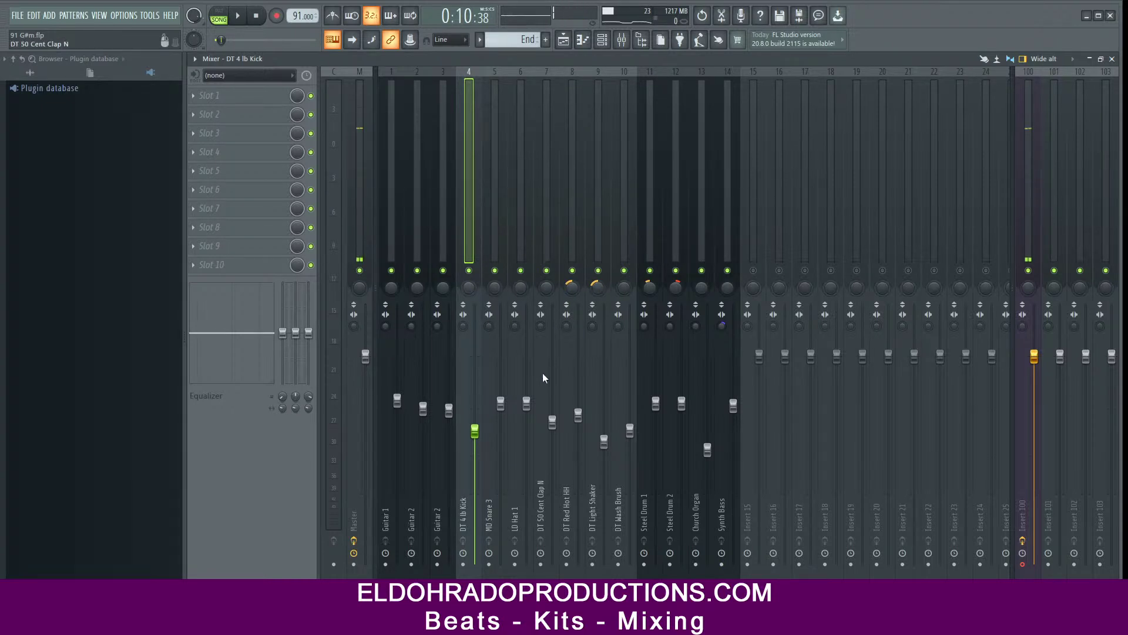
Step: On DT 50 Cent Clap N, boost the mixer EQ's high shelf moderately and cut its low shelf to -18 dB while listening
click(542, 236)
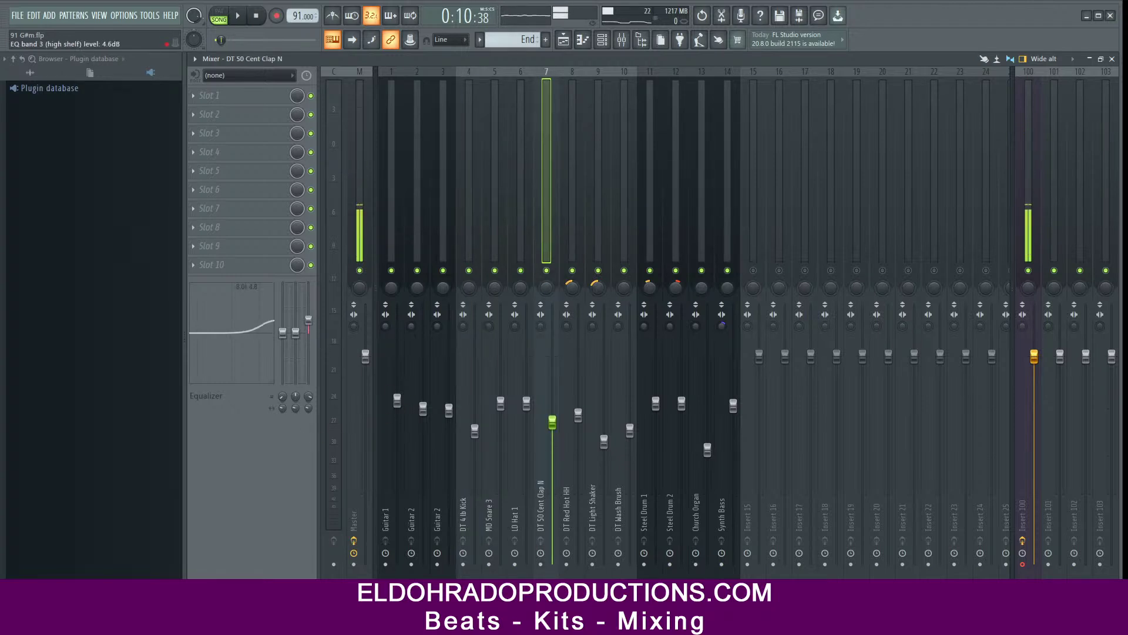
key(space)
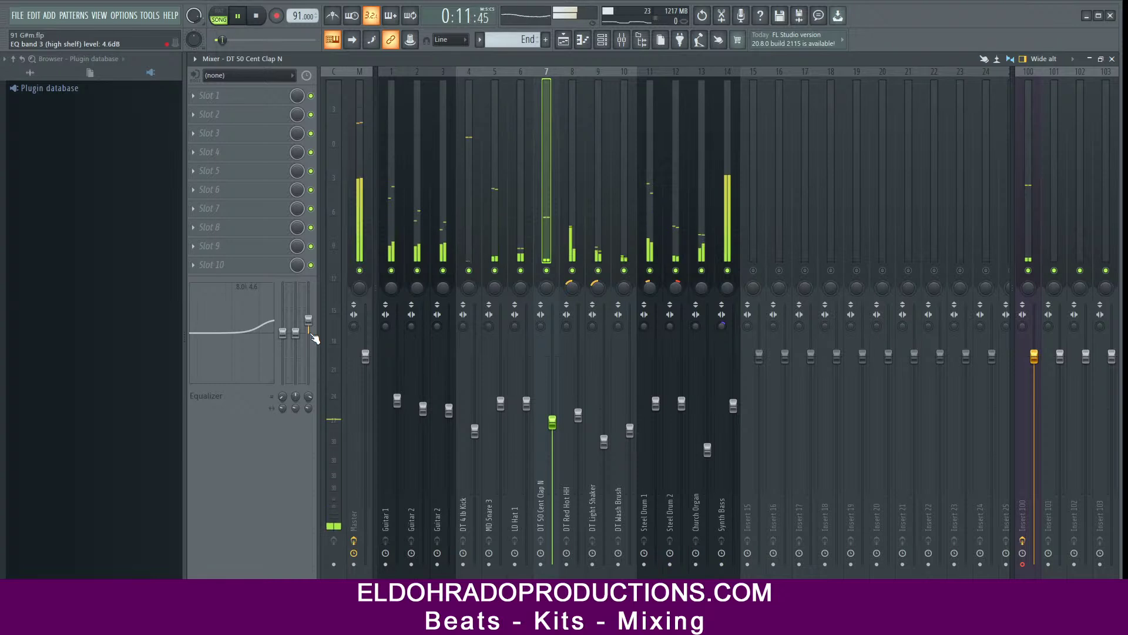
drag(309, 320, 283, 408)
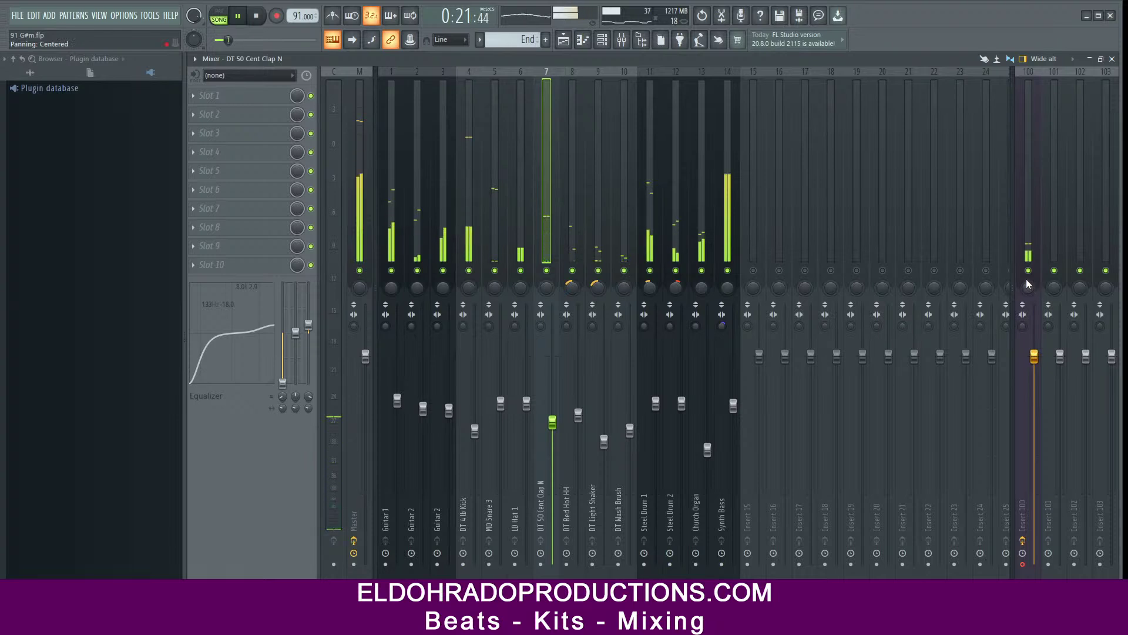
key(space)
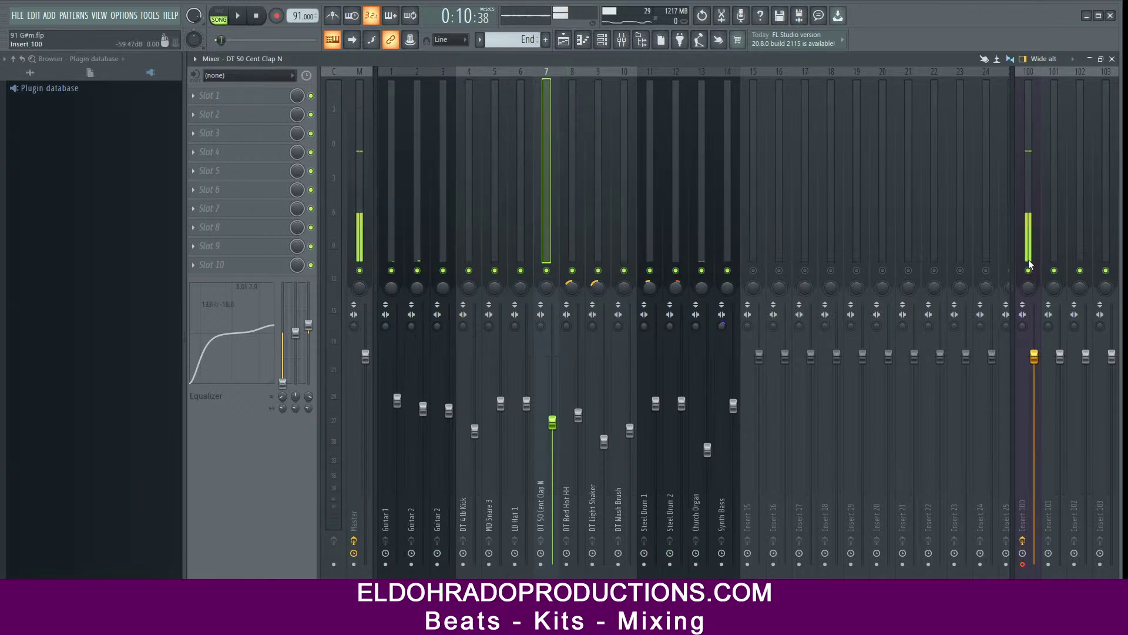
Step: Open Lindell 50 Channel on Insert 100, examine its gate hysteresis and range controls, and close the plugin
click(1029, 265)
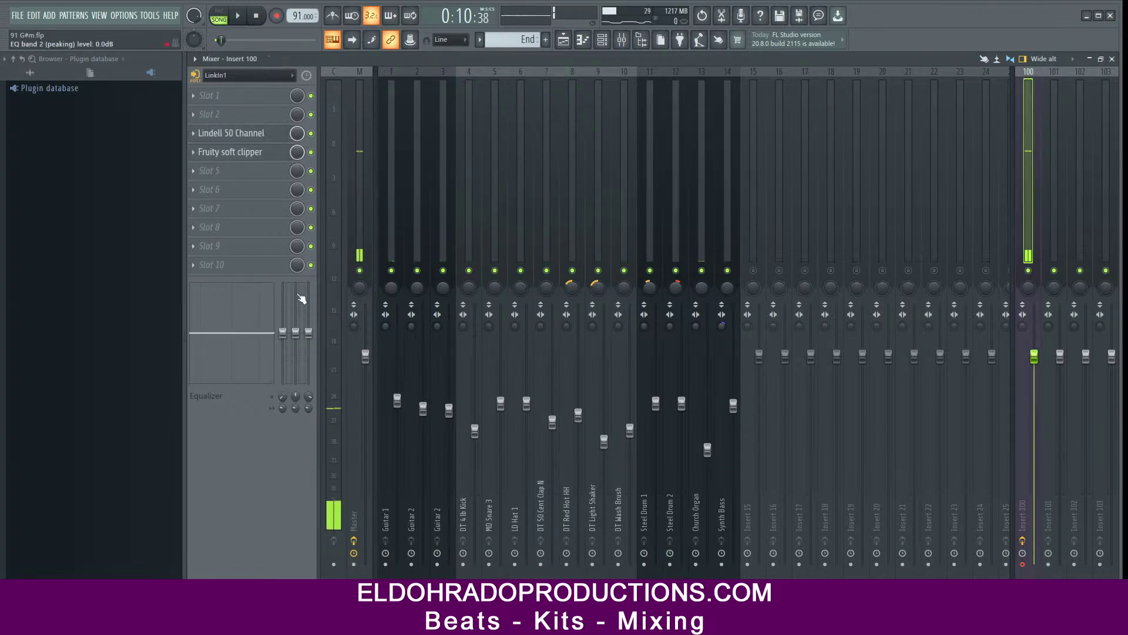
click(250, 139)
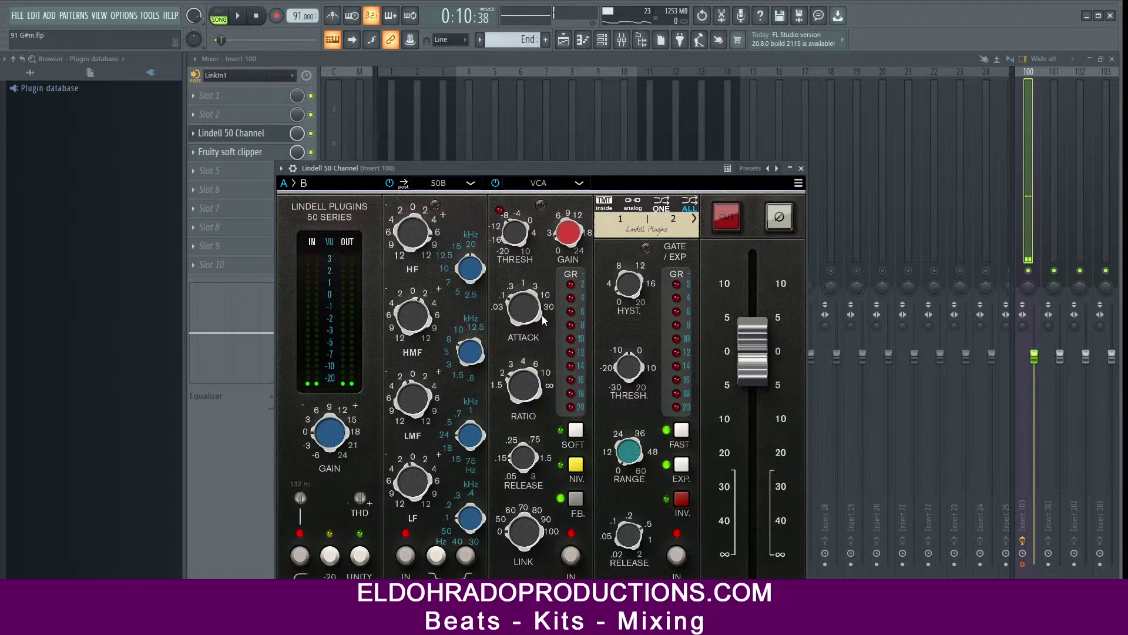
drag(631, 300, 642, 265)
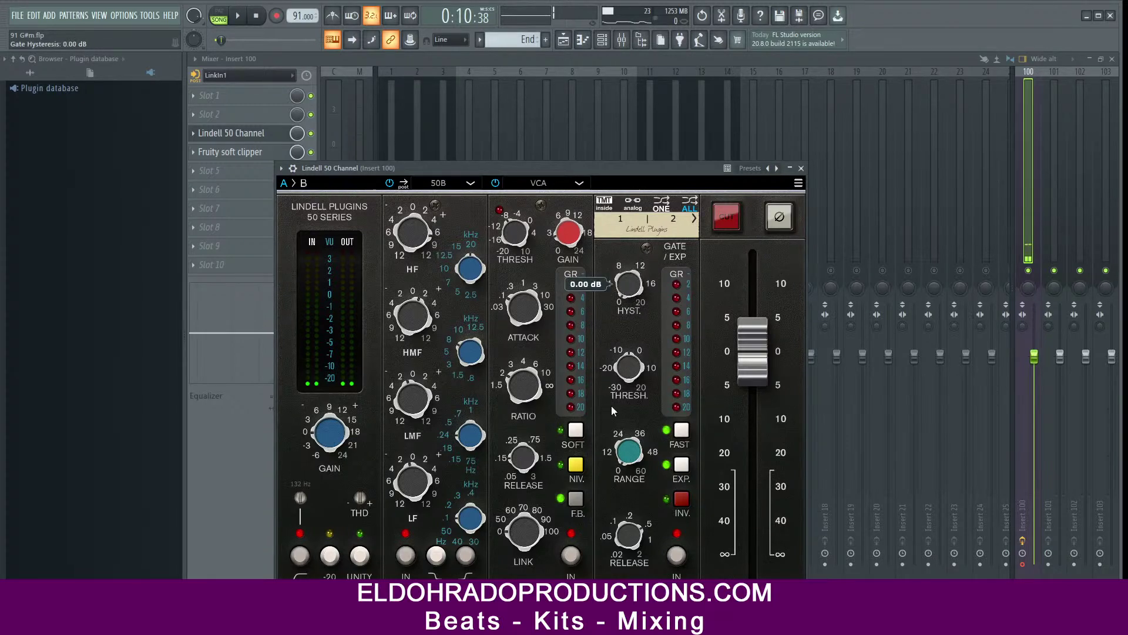
drag(625, 459, 634, 451)
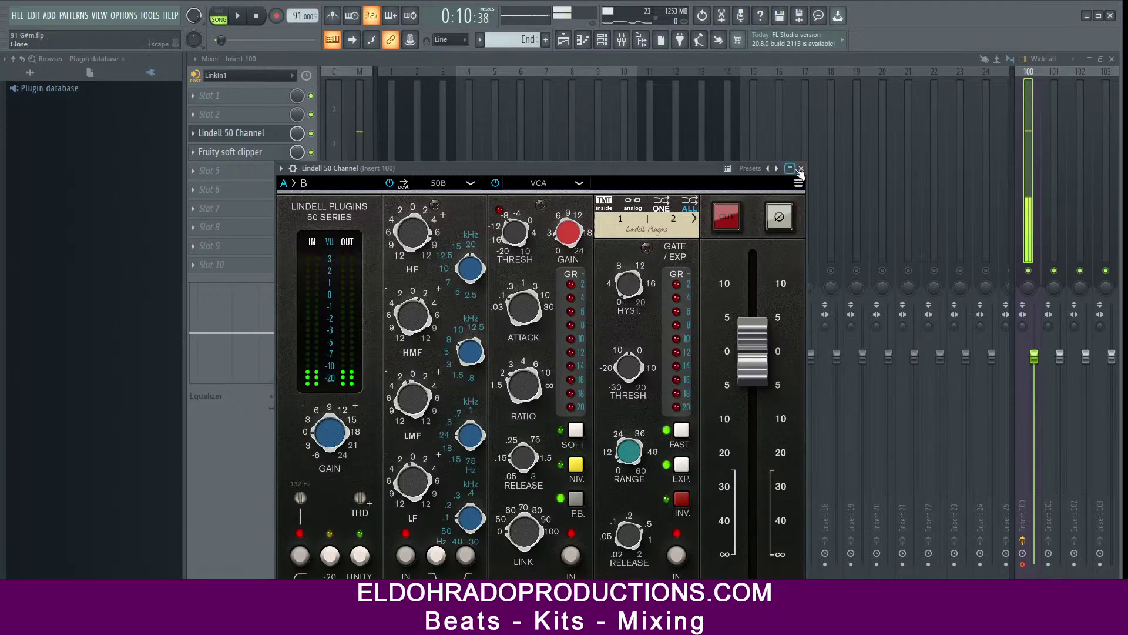
click(801, 169)
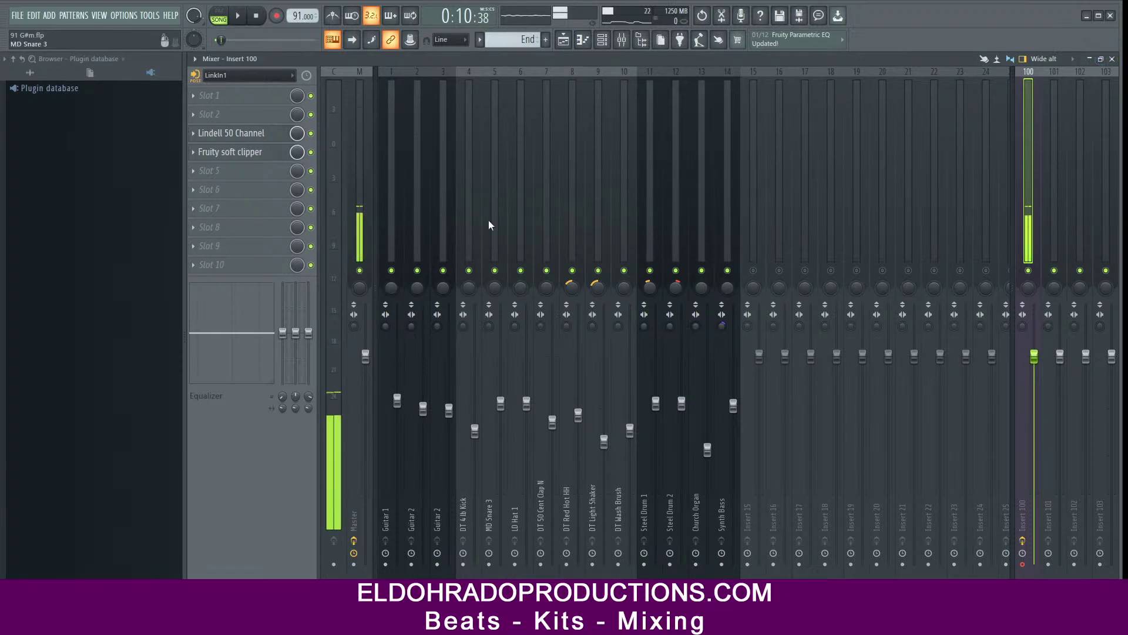
Step: Solo Guitar 1, load Fruity Parametric EQ 2 in its first effect slot during playback, and enlarge the EQ window
right_click(392, 270)
click(391, 222)
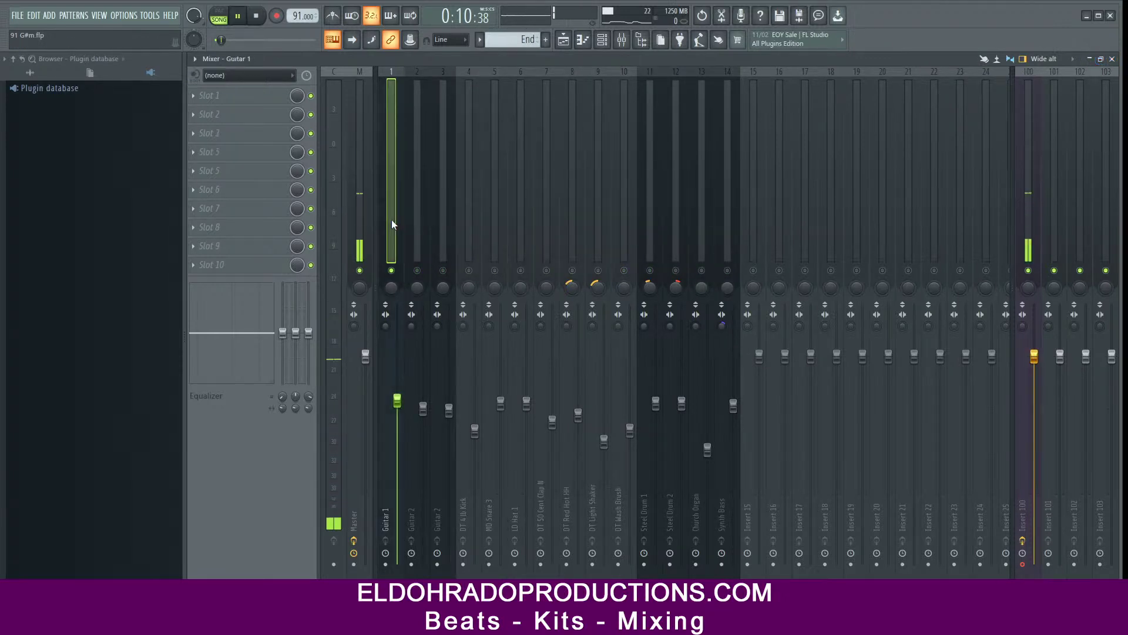
key(space)
click(235, 97)
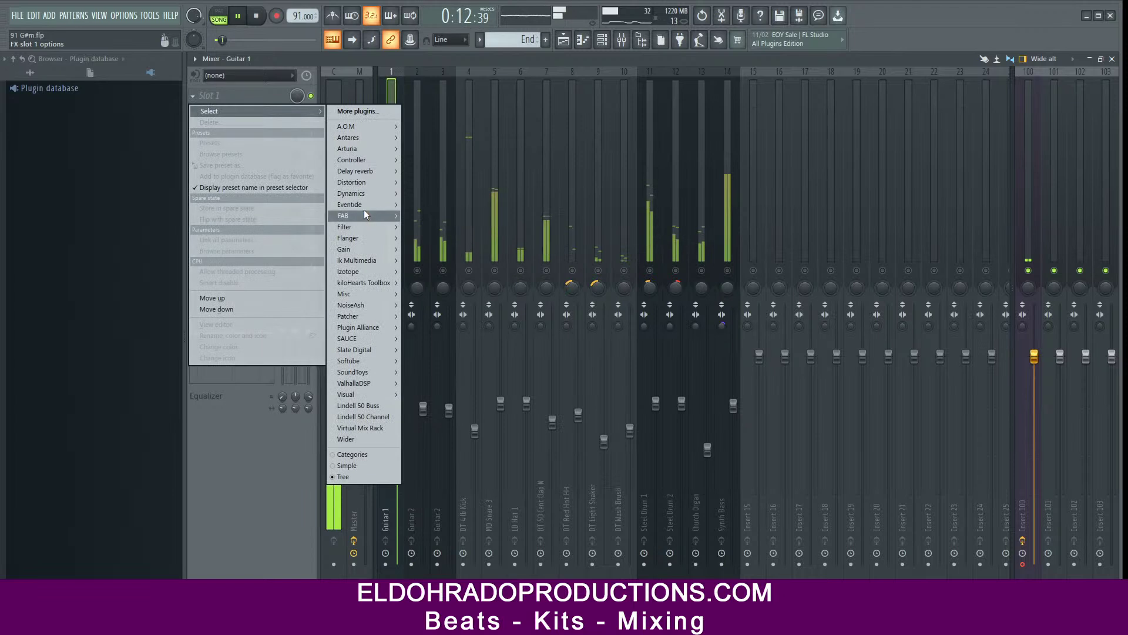
mouse_move(388, 226)
click(443, 267)
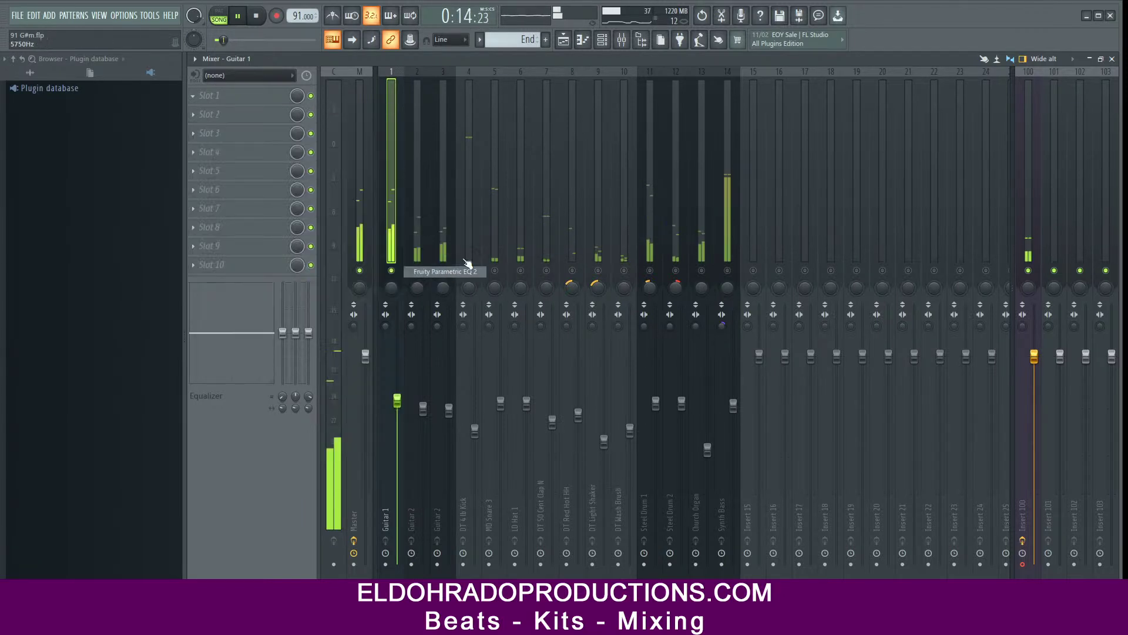
drag(628, 382, 750, 471)
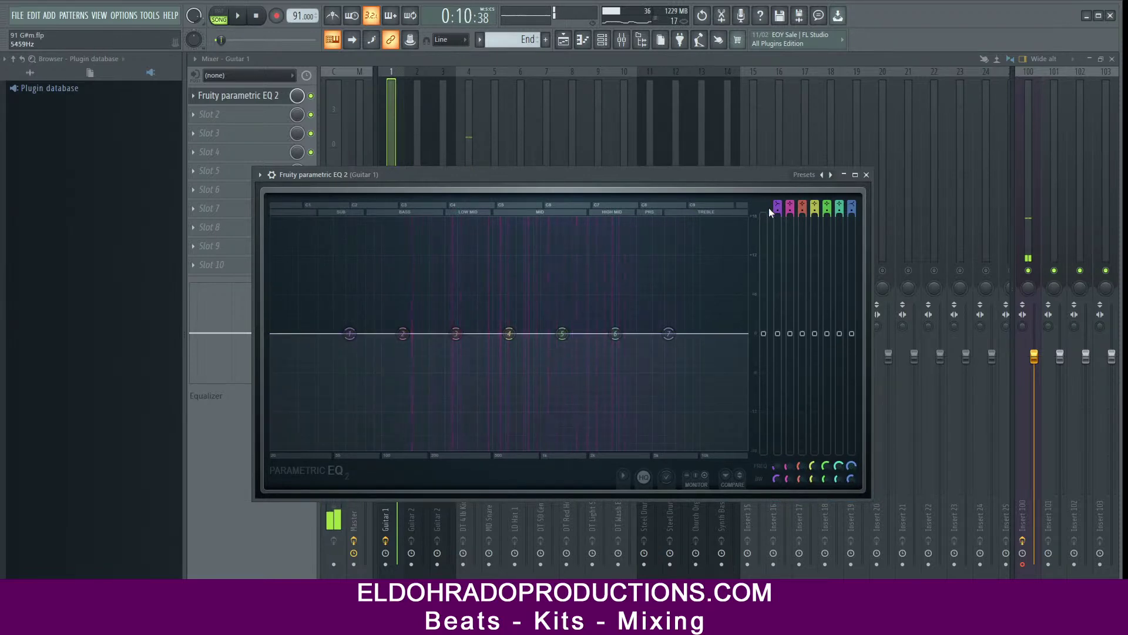
Step: Turn band 1 of Guitar 1's EQ into a high-pass filter and raise its cutoff to just below band 2
drag(777, 202, 777, 218)
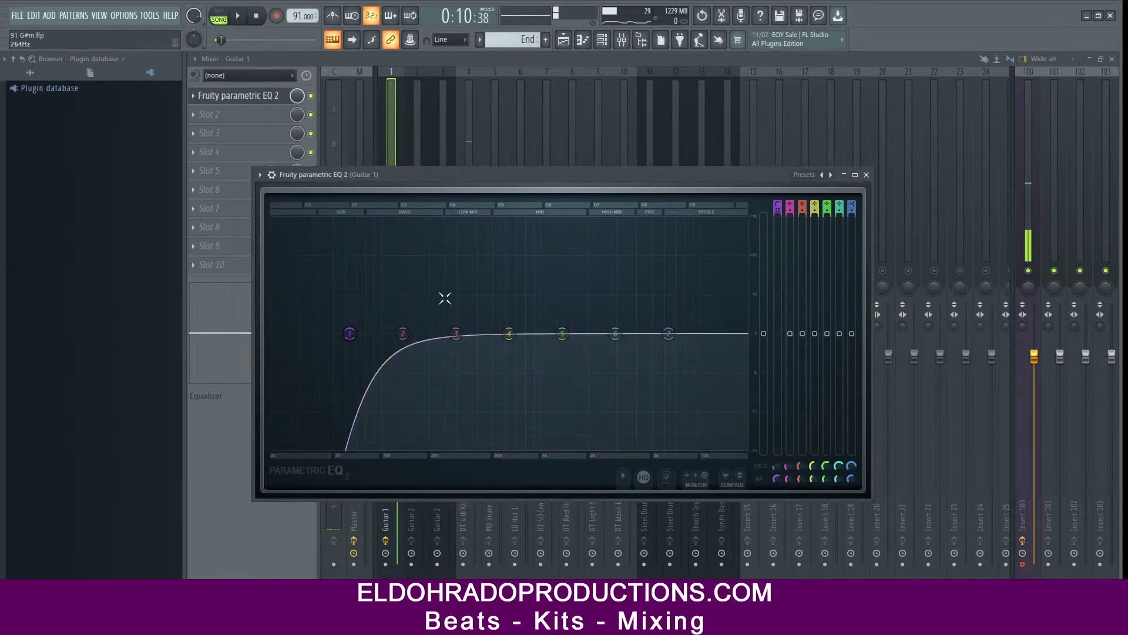
drag(357, 339, 389, 333)
key(space)
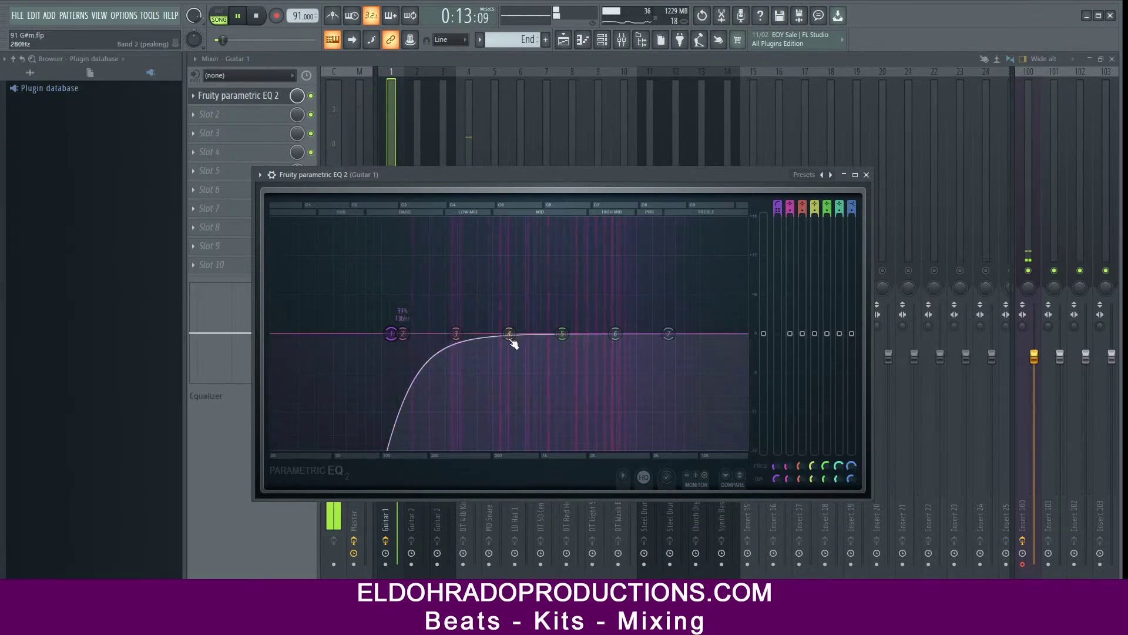
Step: Boost Guitar 1 by 6.2 dB with a high shelf near 10.3 kHz and 1.8 dB at 3183 Hz, and reshape the low mids with bands 3 and 4
drag(668, 334, 705, 286)
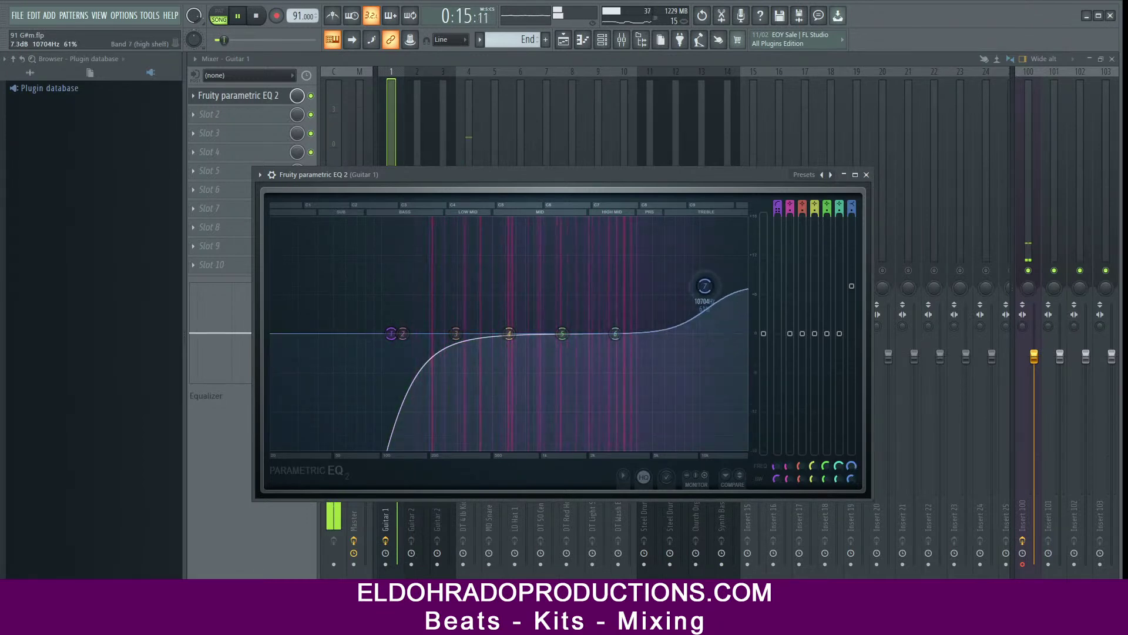
drag(615, 334, 620, 318)
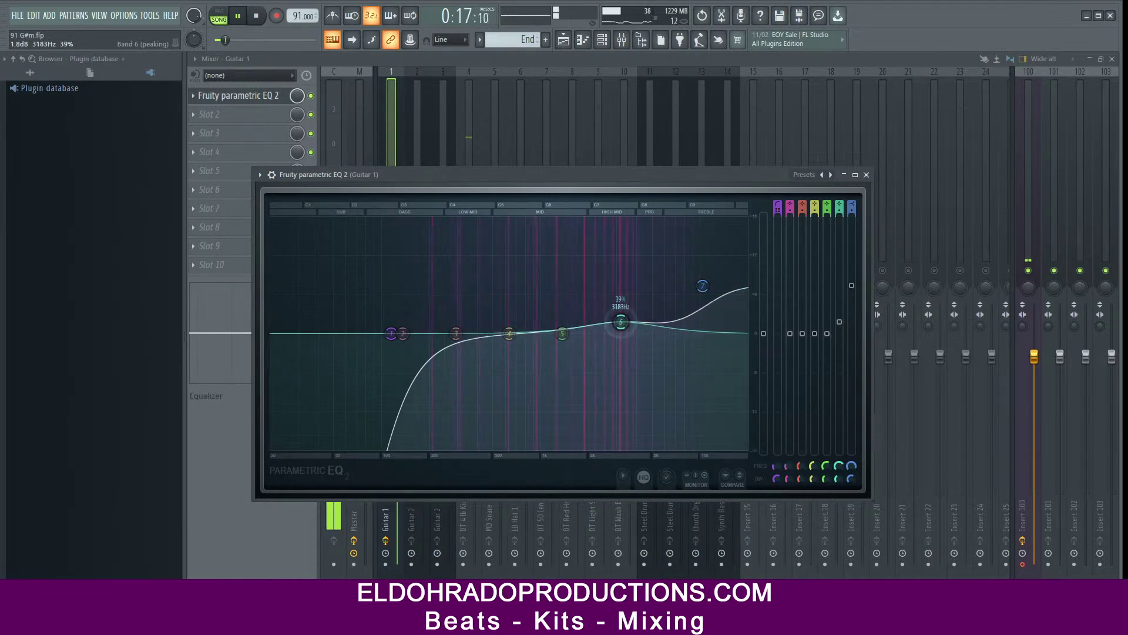
drag(509, 333, 447, 351)
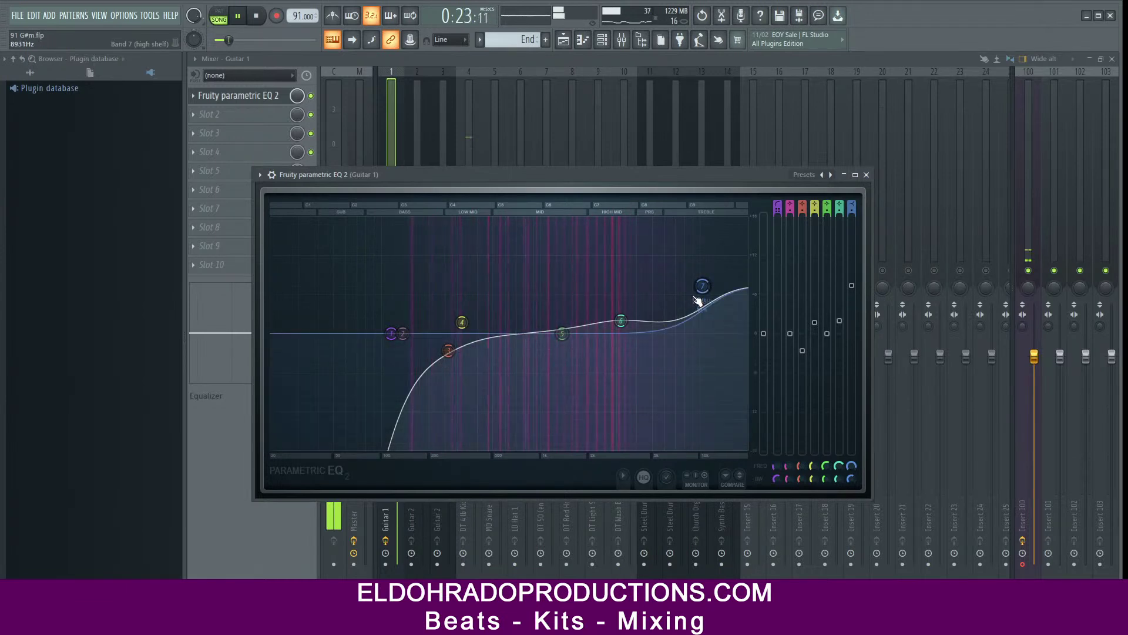
drag(702, 287, 703, 295)
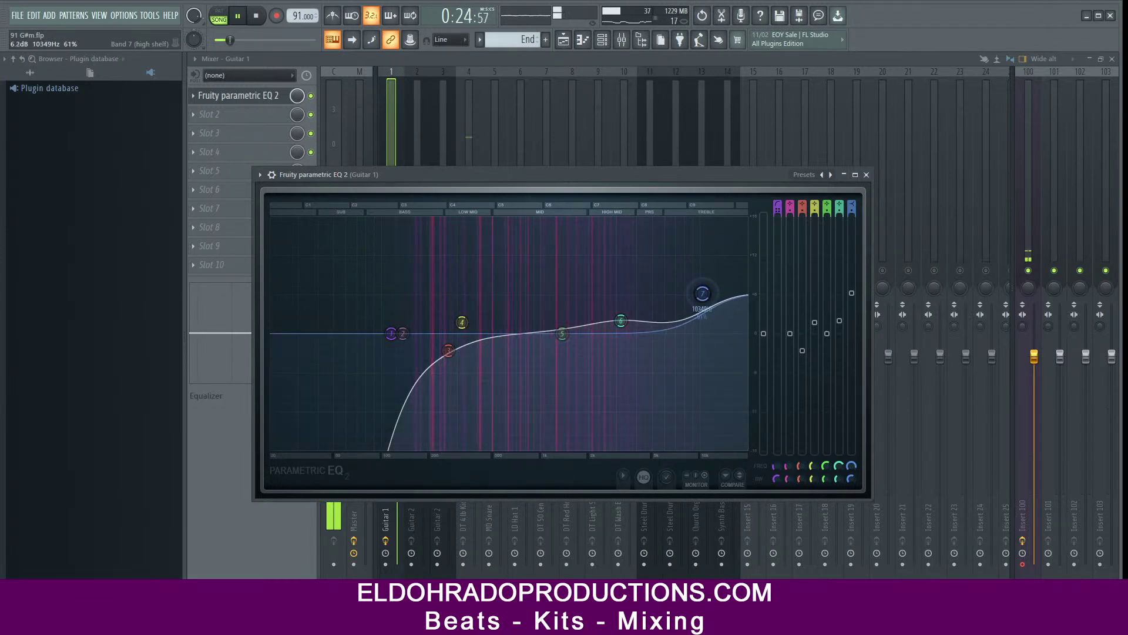
click(866, 174)
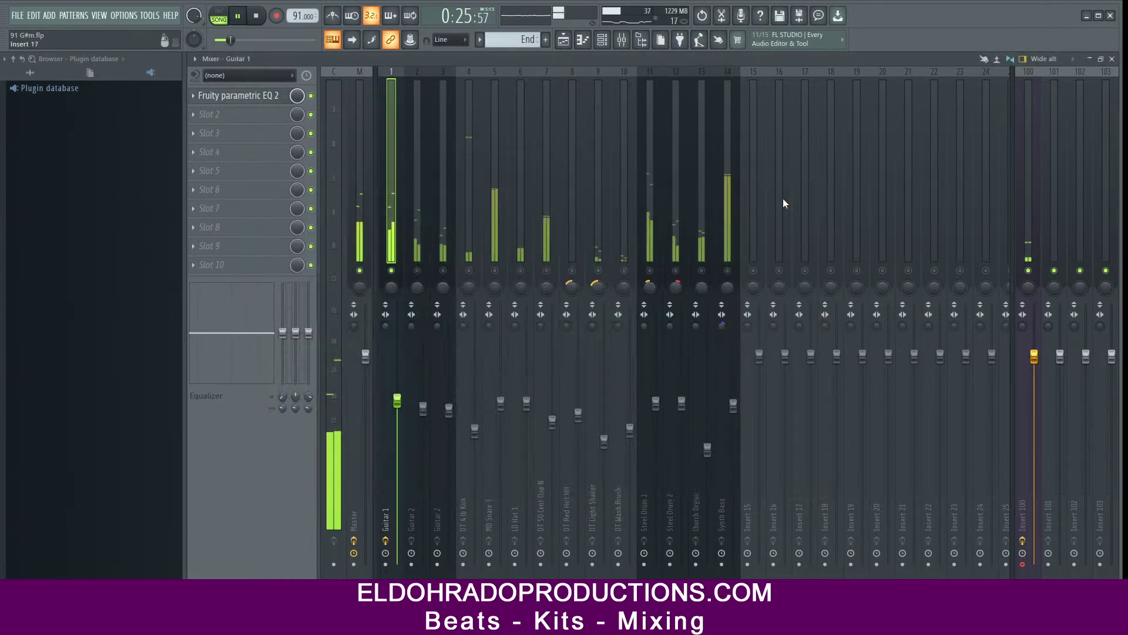
Step: Load Fruity Parametric EQ 2 in the first effect slot of Guitar 2 on insert 2
click(416, 260)
click(240, 95)
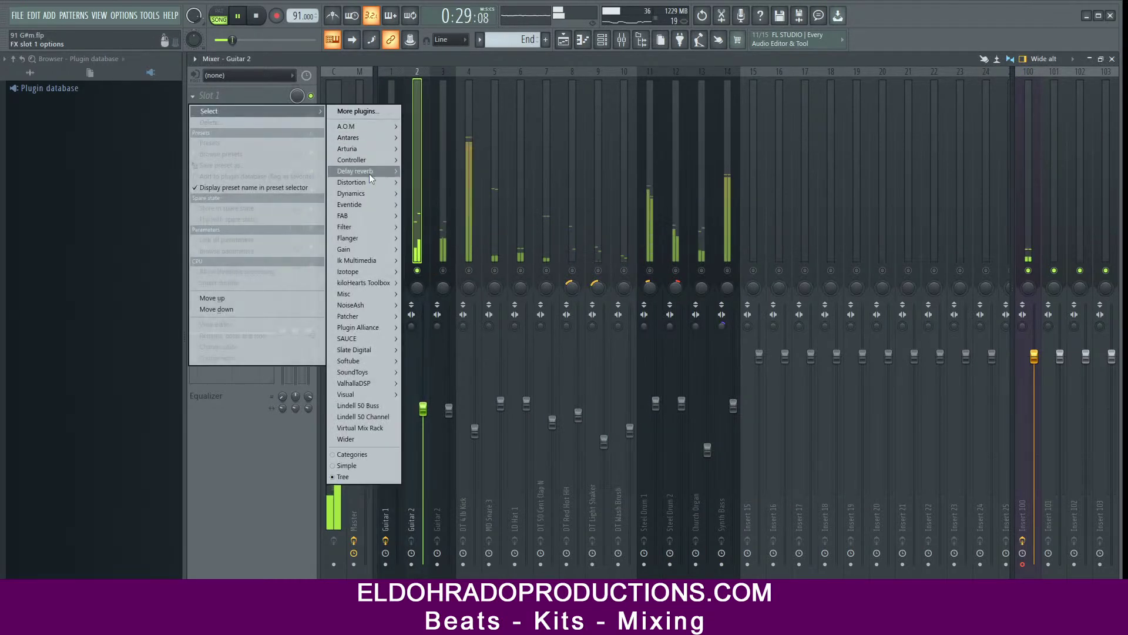
mouse_move(365, 227)
click(451, 272)
Step: Turn band 1 of insert 2's EQ into a high-pass just below band 2, lower the band 7 high shelf, and close the EQ
scroll(563, 236, down, 2)
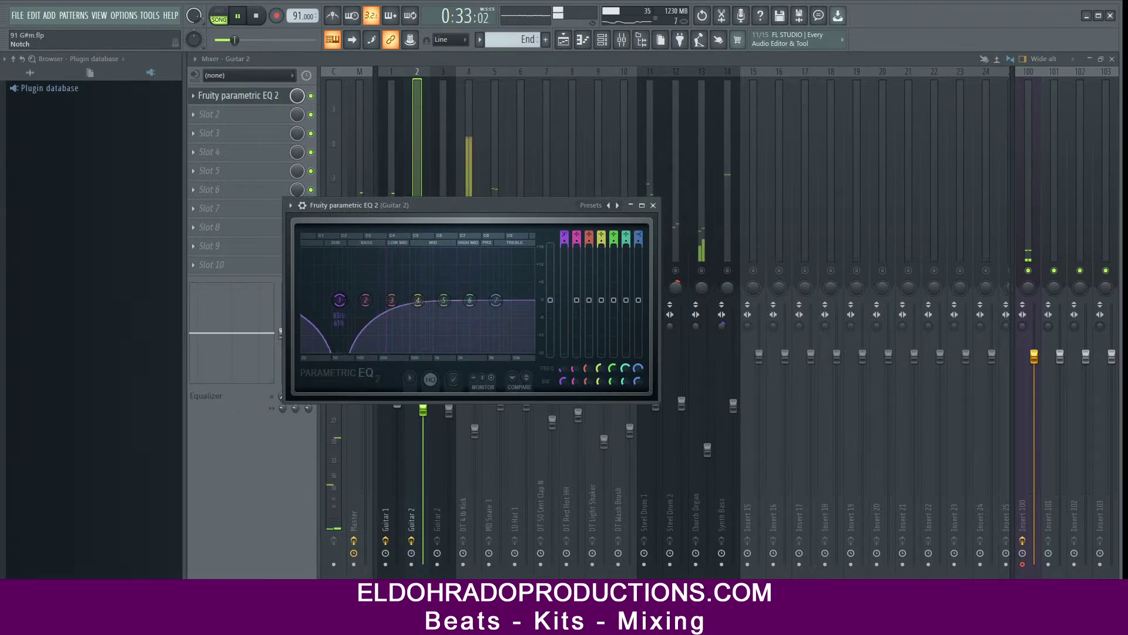
drag(334, 313, 348, 312)
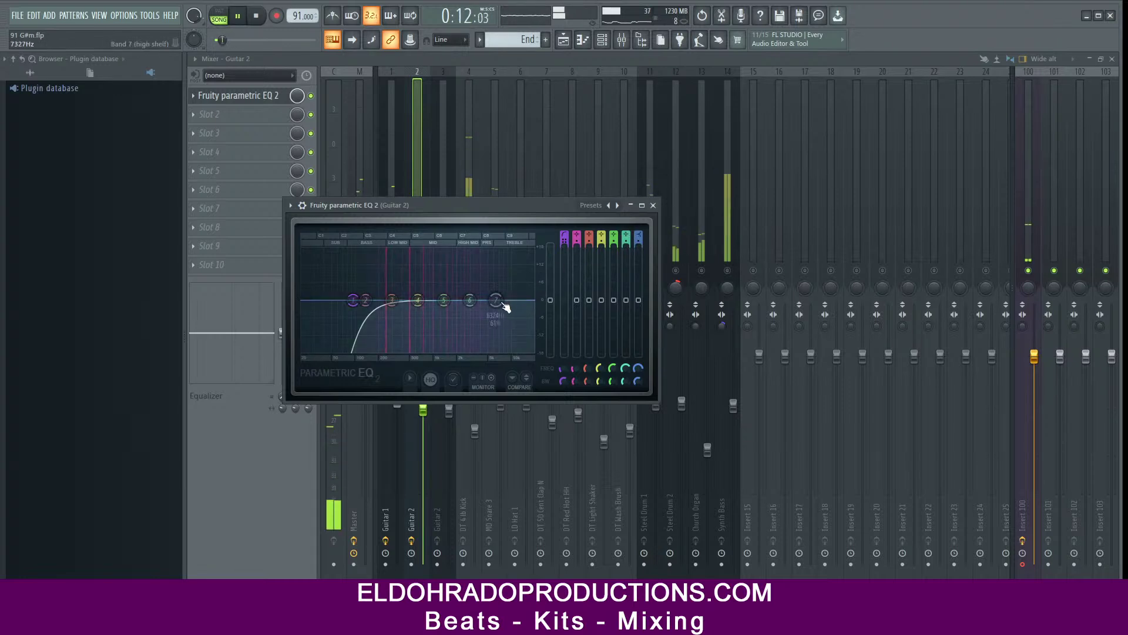
drag(504, 306, 509, 305)
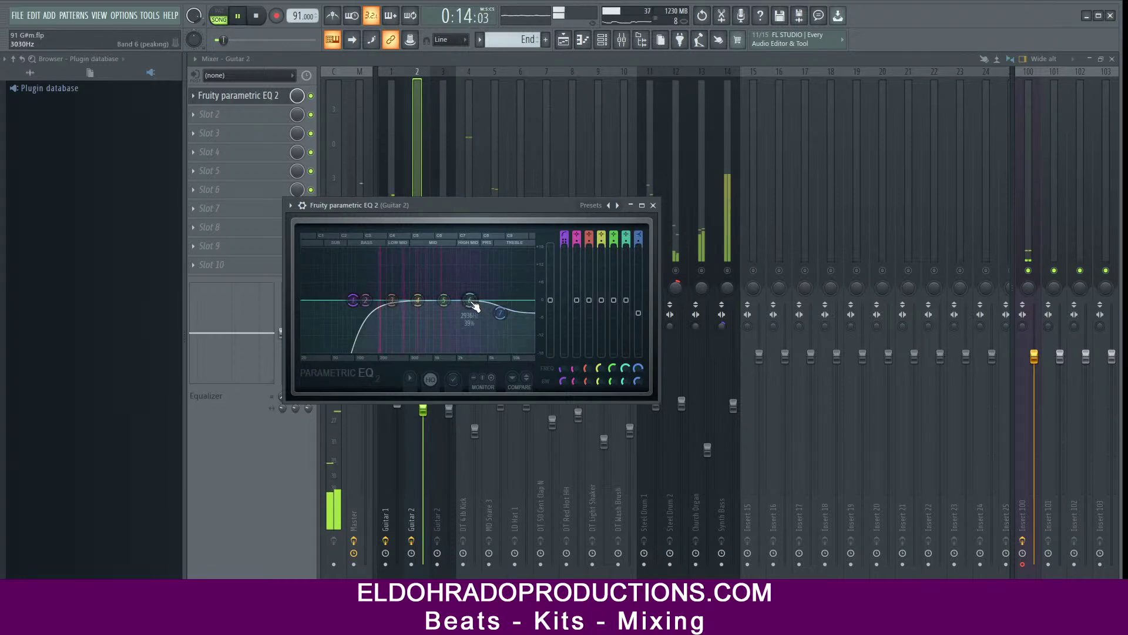
click(652, 205)
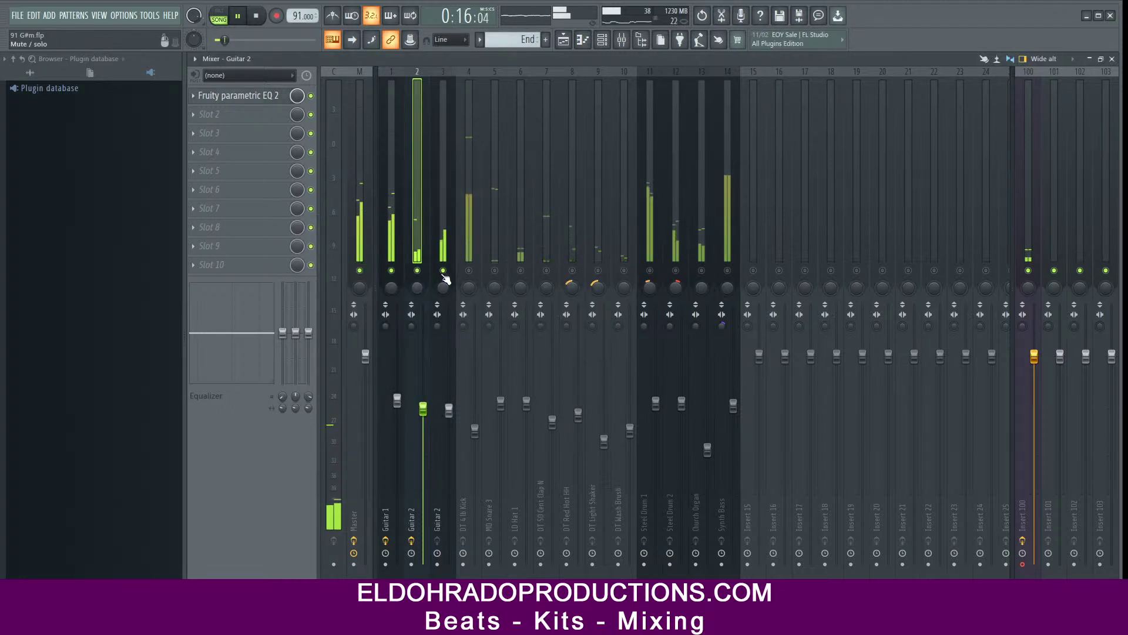
Step: Solo the second Guitar 2 track on insert 3 and load Fruity Parametric EQ 2 in its first effect slot
click(443, 254)
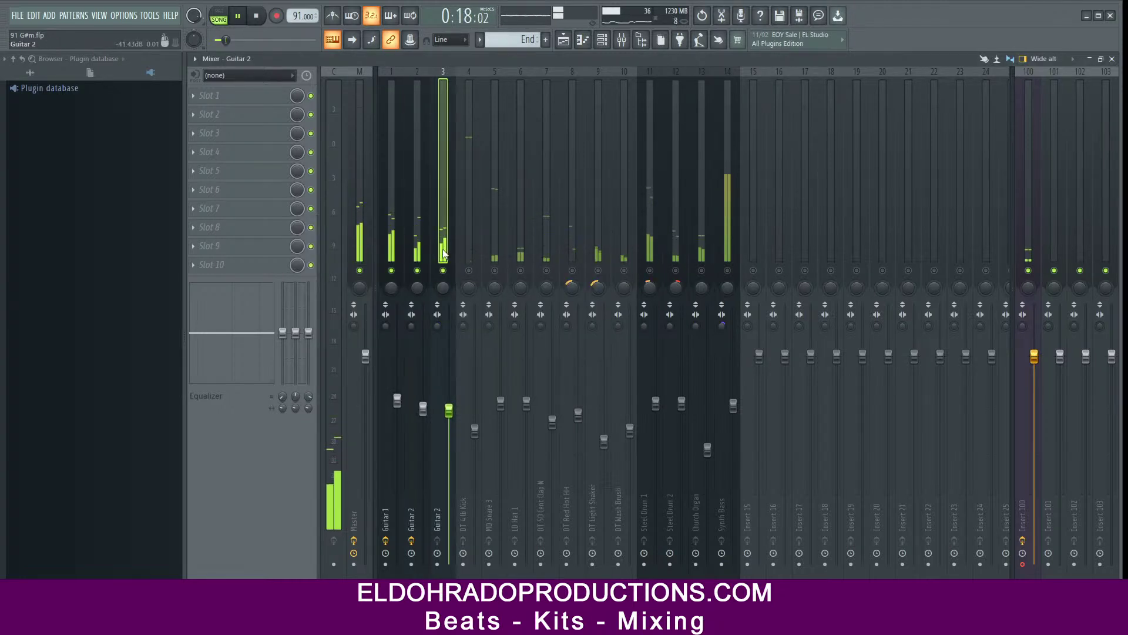
right_click(443, 270)
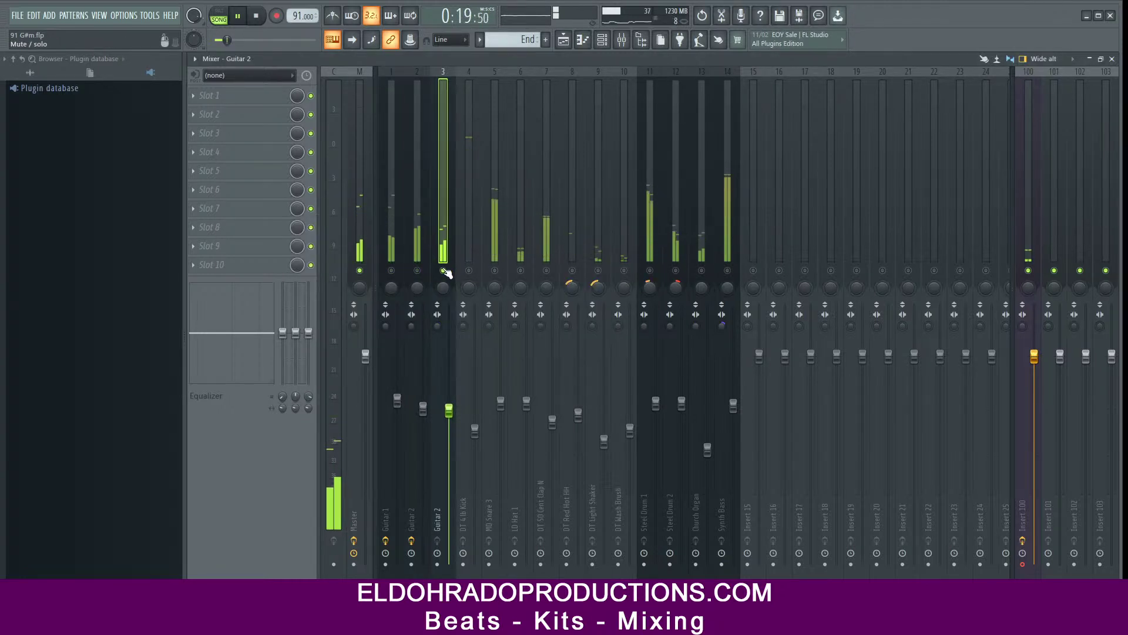
click(235, 95)
mouse_move(357, 227)
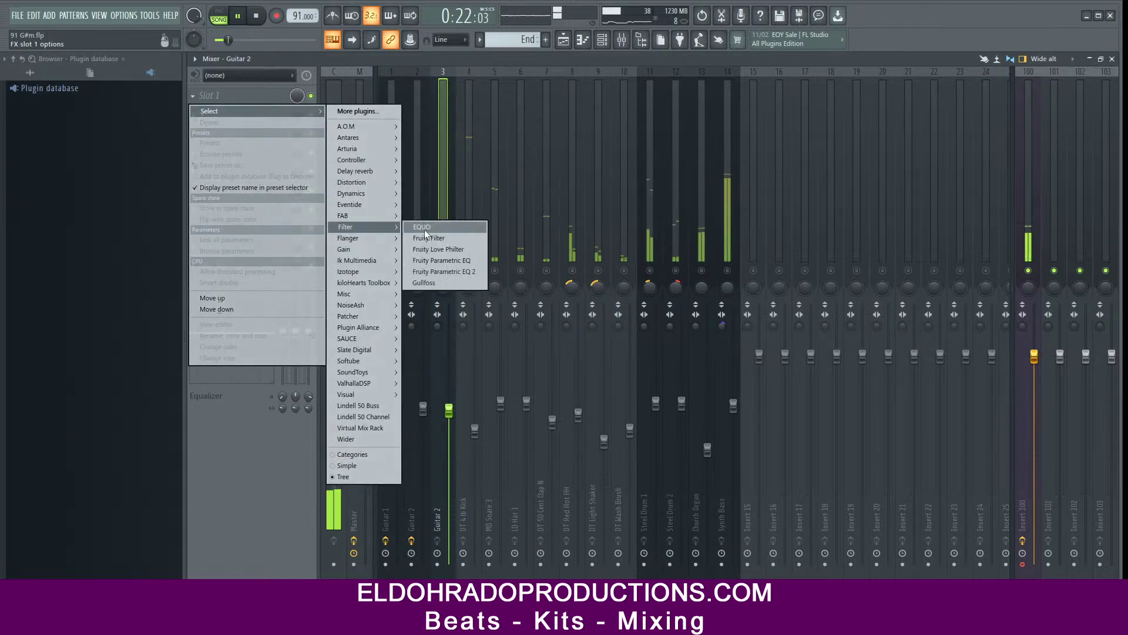
click(445, 268)
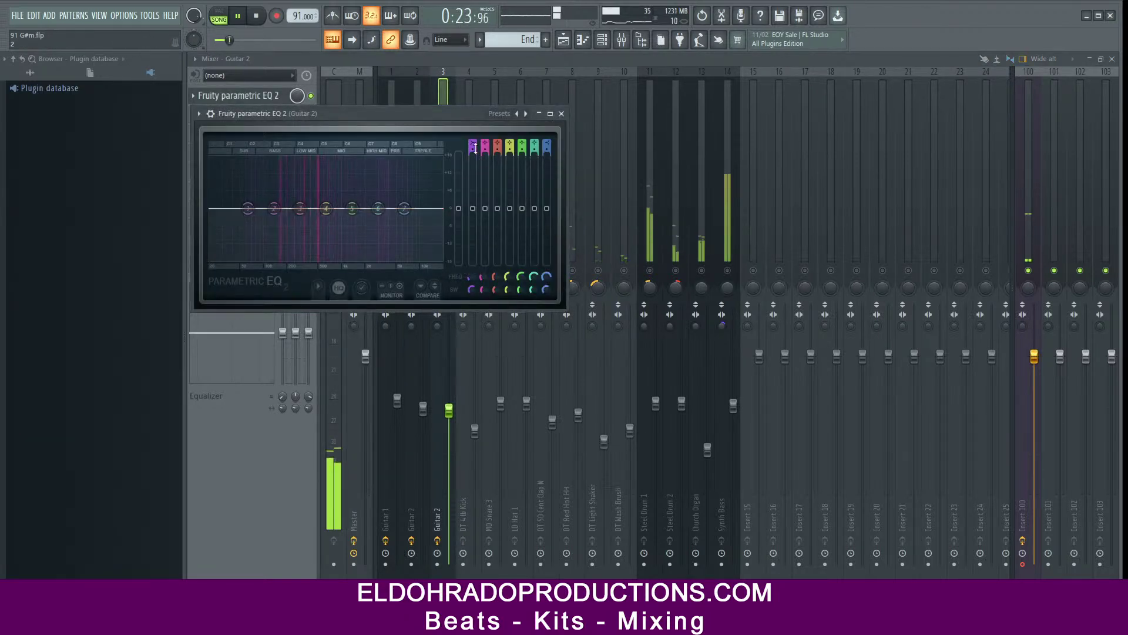
Step: Band-limit insert 3 with a high-pass at band 2's frequency and a band 7 low-pass, dip band 4 near band 6, and close the EQ
drag(472, 145, 472, 160)
scroll(248, 209, up, 3)
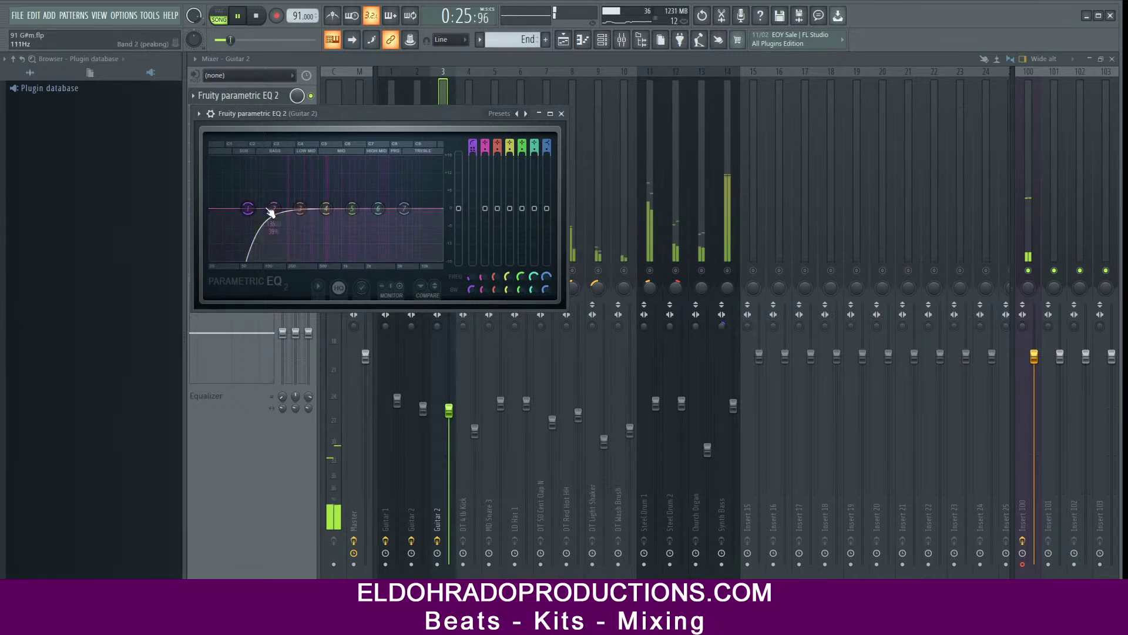
drag(248, 208, 272, 208)
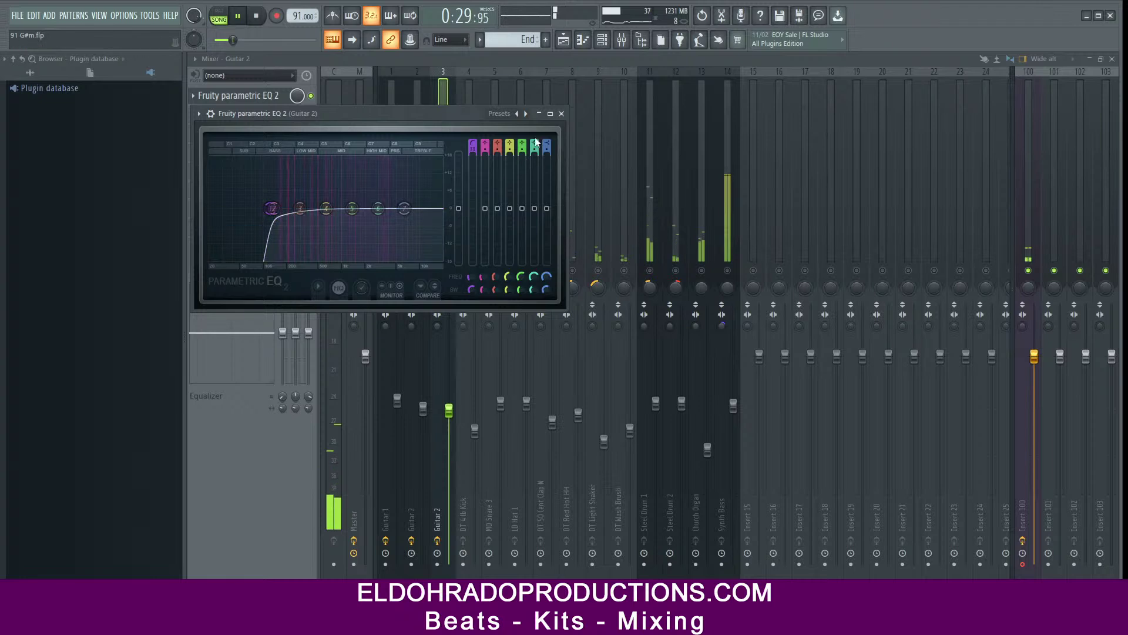
mouse_move(547, 145)
mouse_down()
mouse_move(546, 177)
mouse_move(547, 138)
mouse_up()
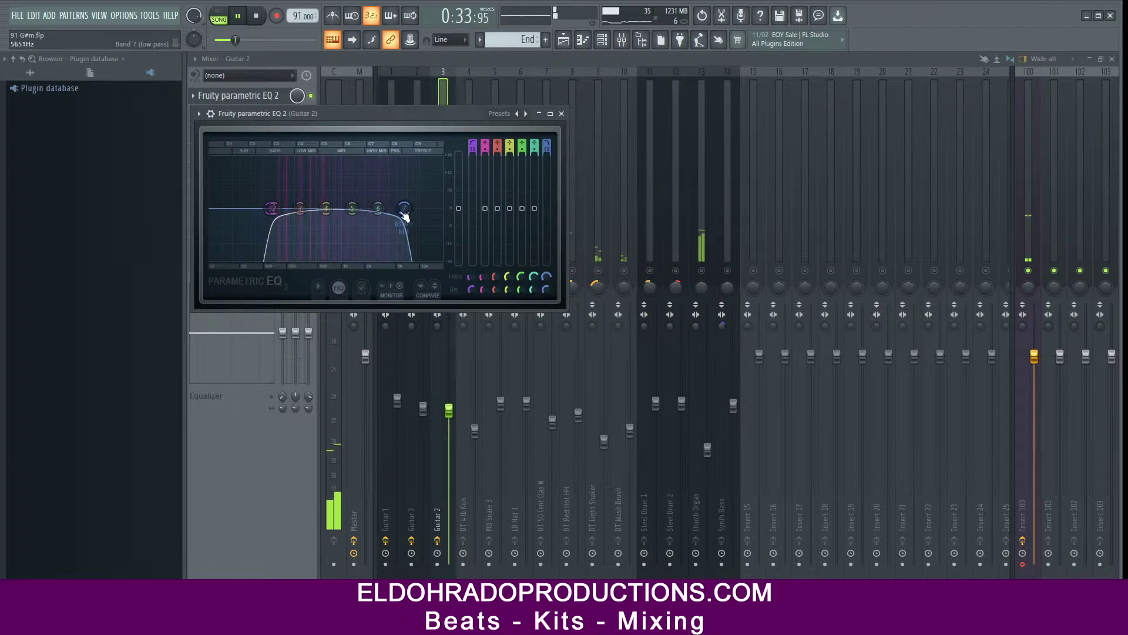
drag(326, 208, 378, 213)
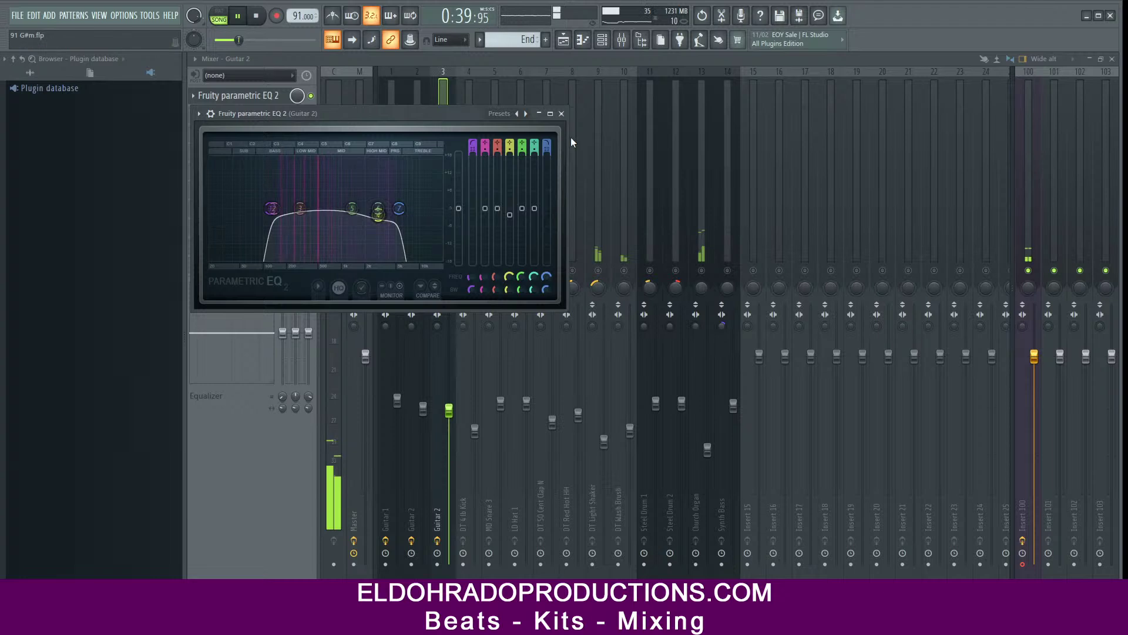
click(562, 114)
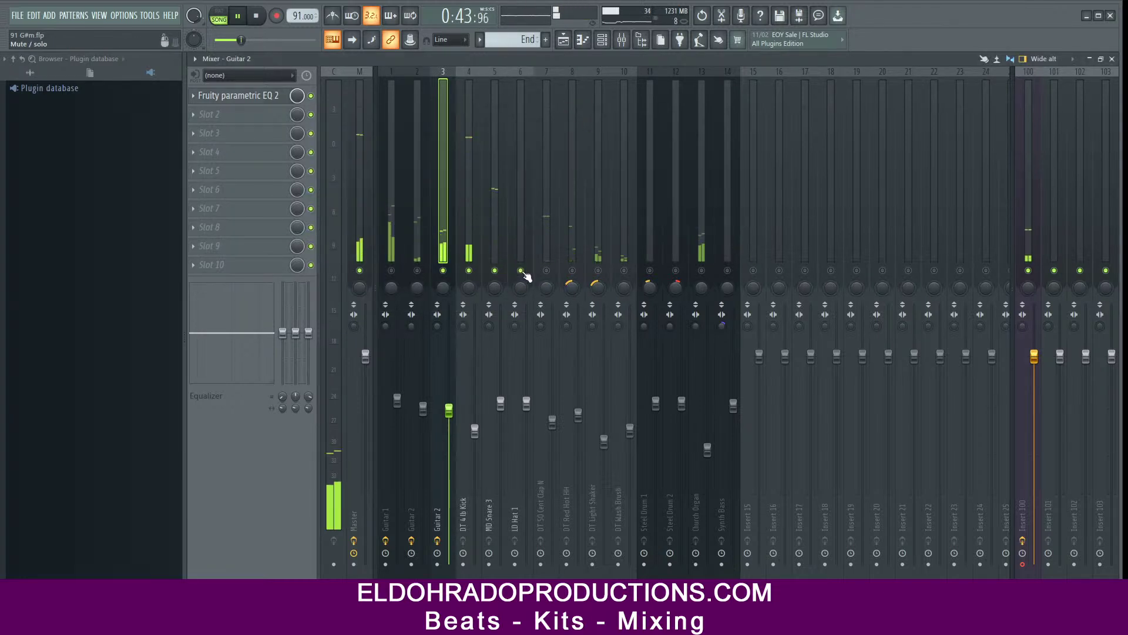
Step: On MD Snare 3's built-in mixer equalizer, boost the high shelf by 2.9 dB and cut the low shelf by 18 dB around 123 Hz
click(495, 276)
click(243, 95)
mouse_move(243, 106)
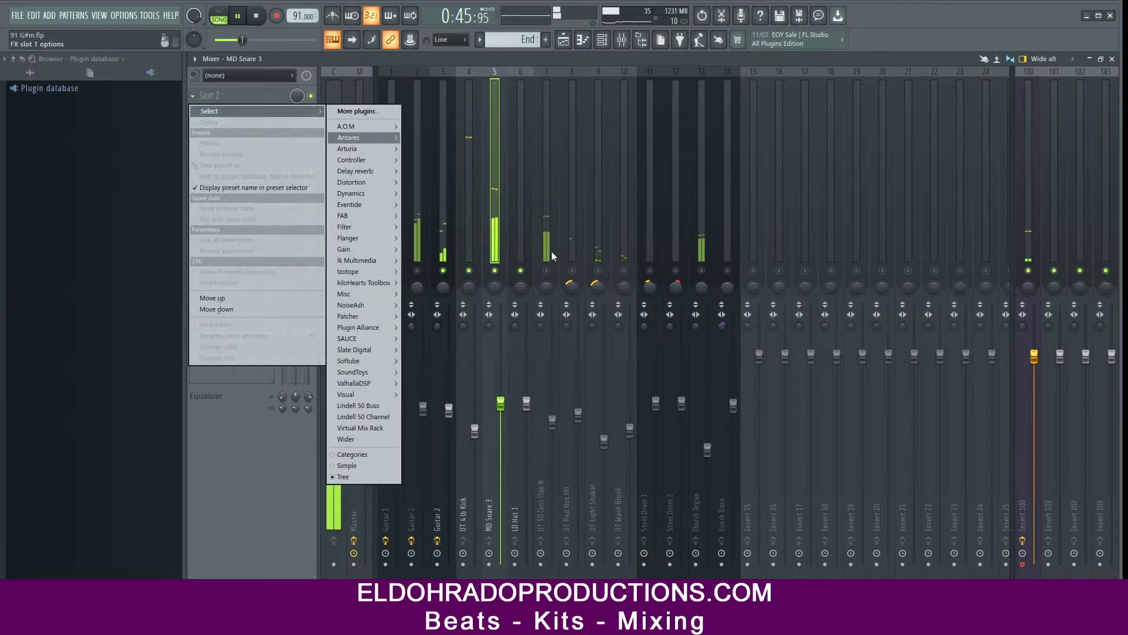
click(518, 244)
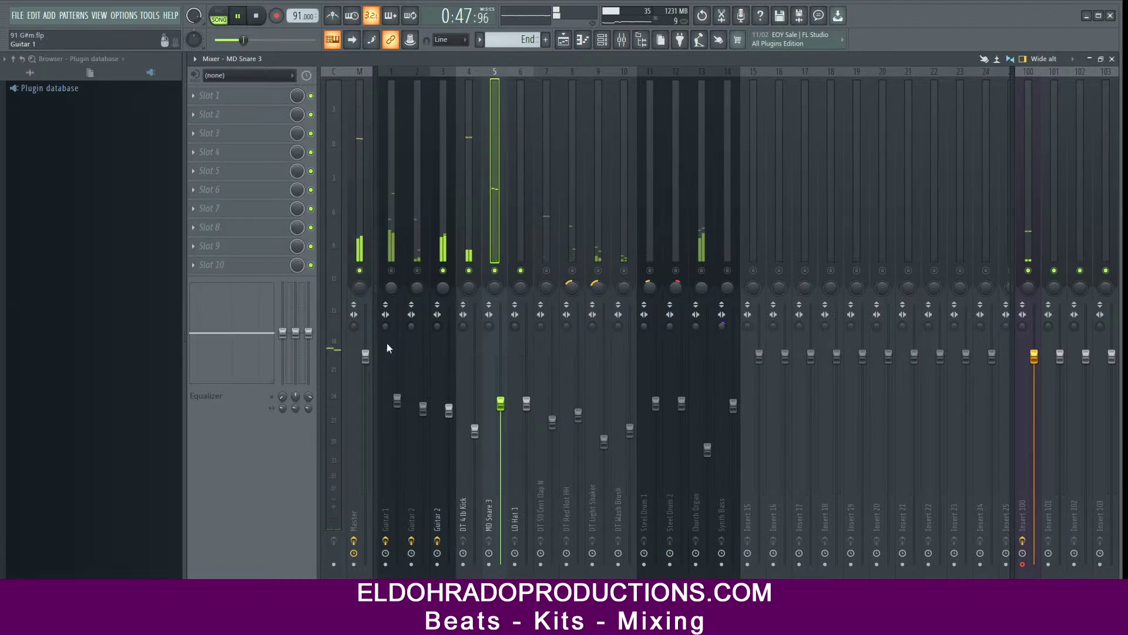
drag(308, 333, 309, 324)
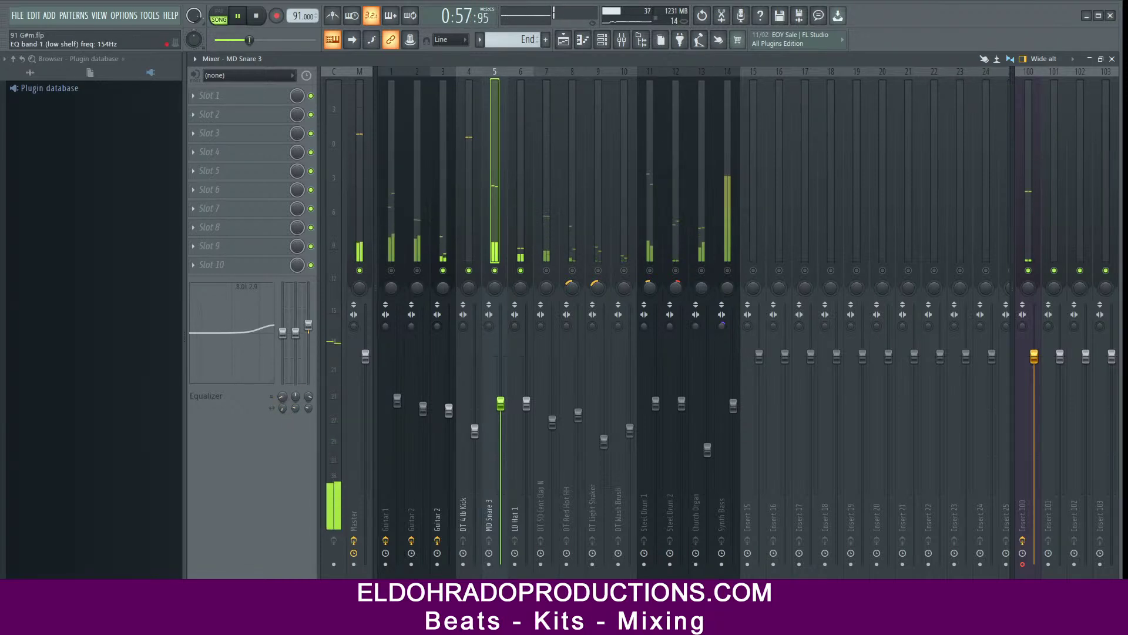
drag(282, 332, 283, 390)
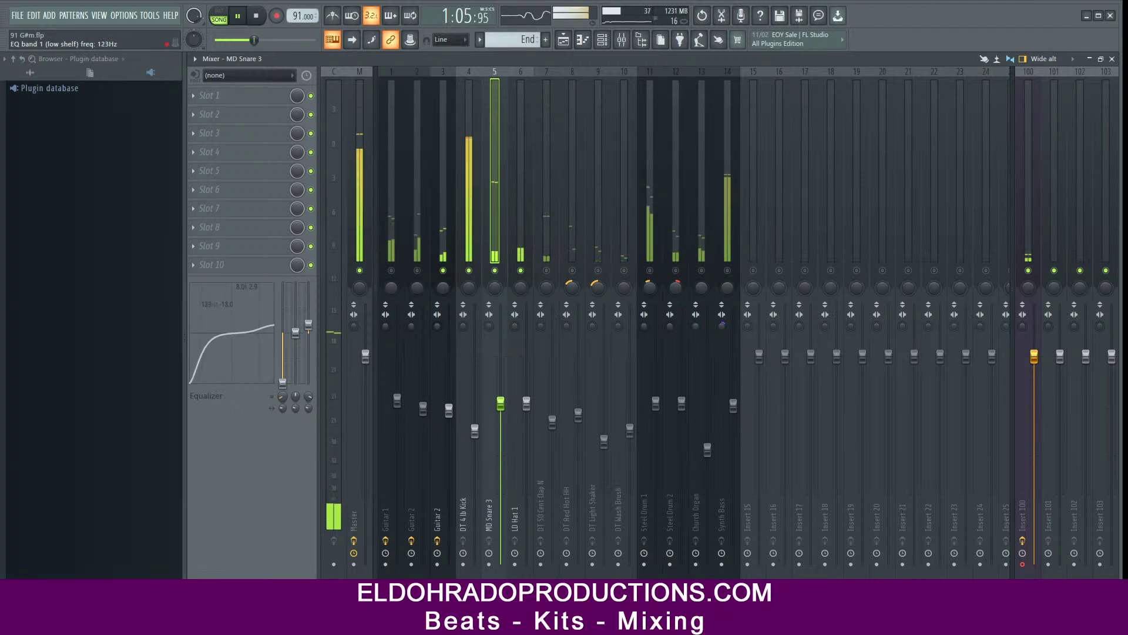
Step: Compare the mix with LD Hat 1 muted, and unmute the clap, Red Hot HH, Light Shaker, Wash Brush and Steel Drum 1 tracks
click(520, 271)
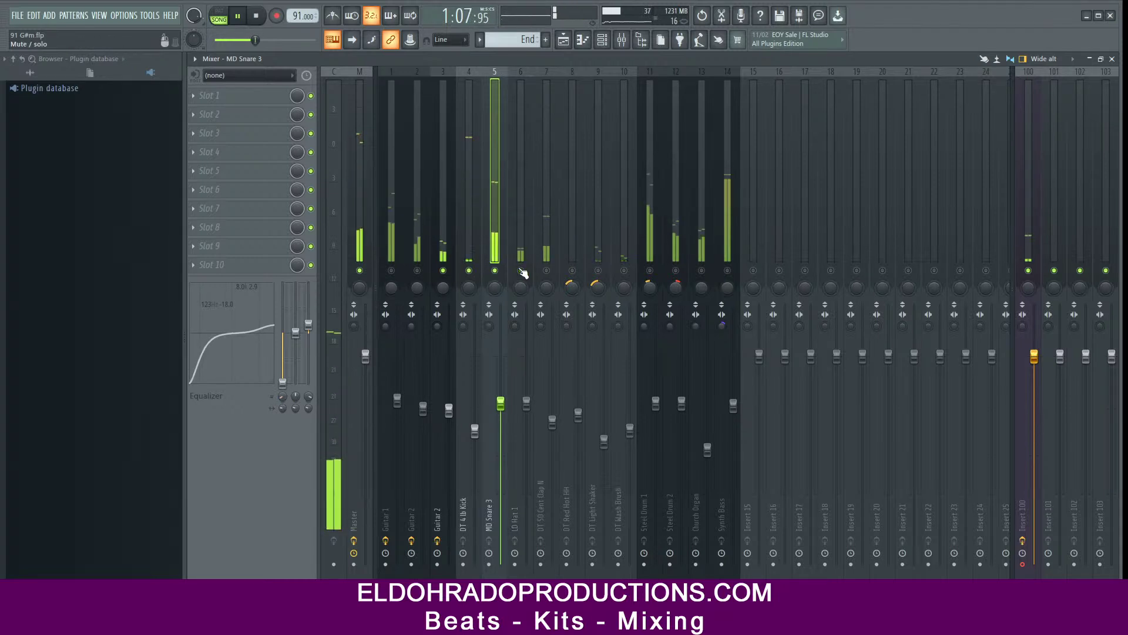
click(546, 271)
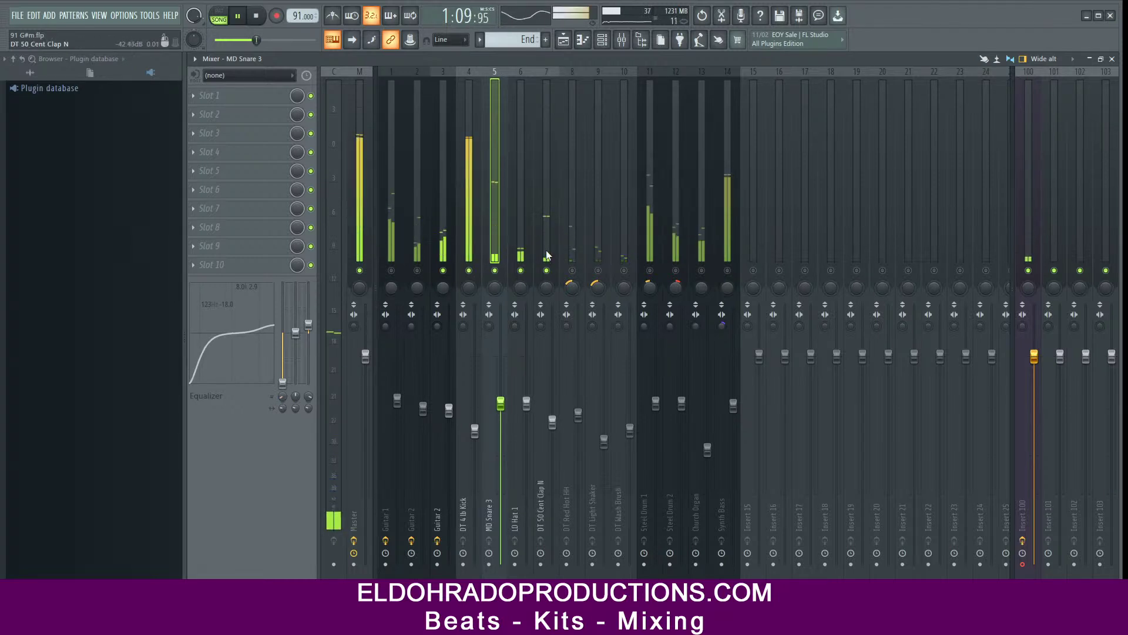
click(547, 254)
click(573, 271)
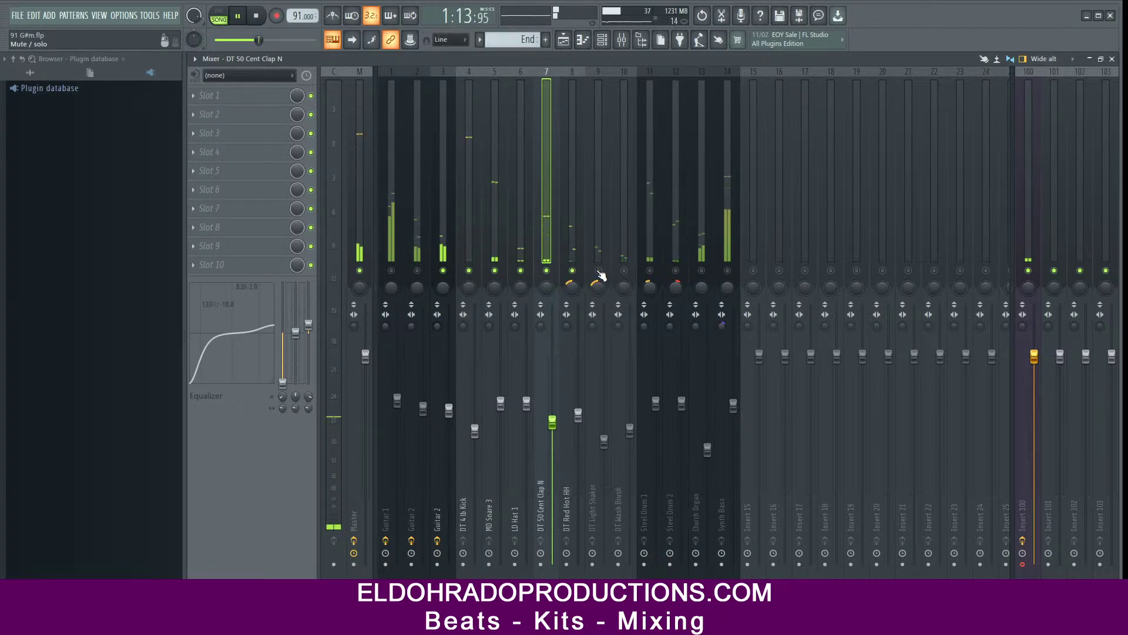
click(598, 271)
click(624, 271)
click(650, 271)
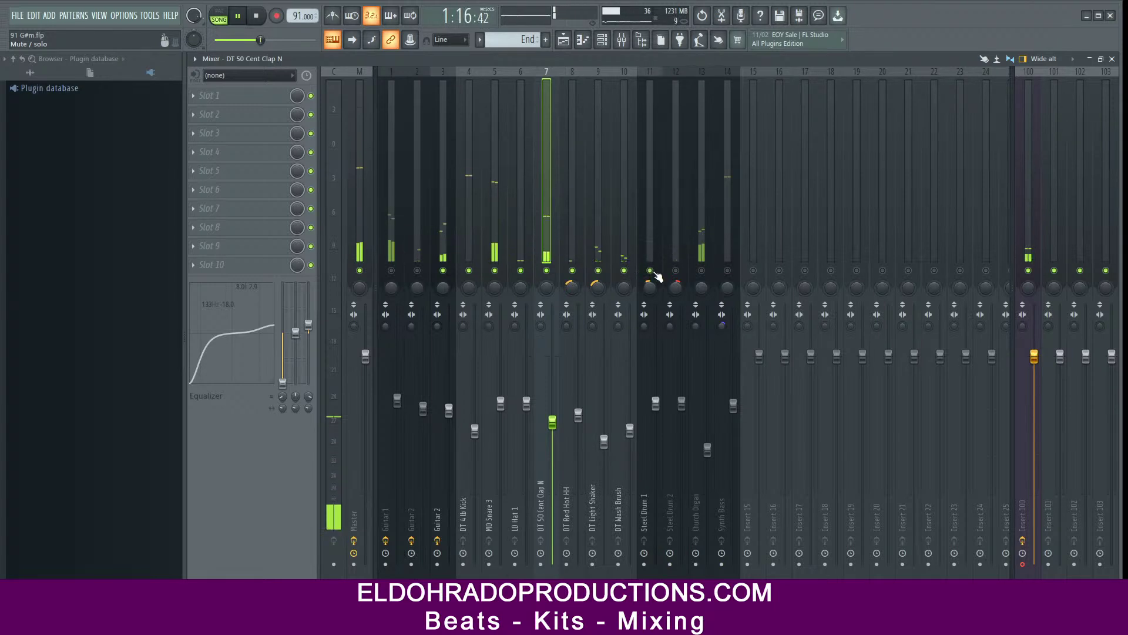
Step: Unmute Church Organ and load Fruity Parametric EQ 2 in its first effect slot
click(701, 270)
click(219, 101)
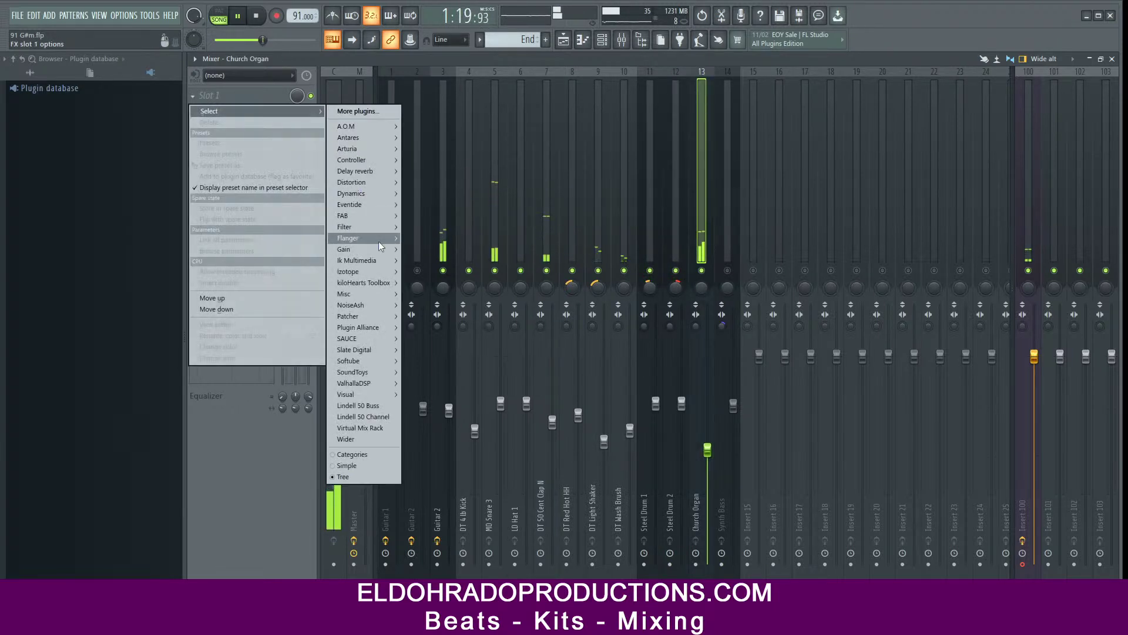
mouse_move(380, 227)
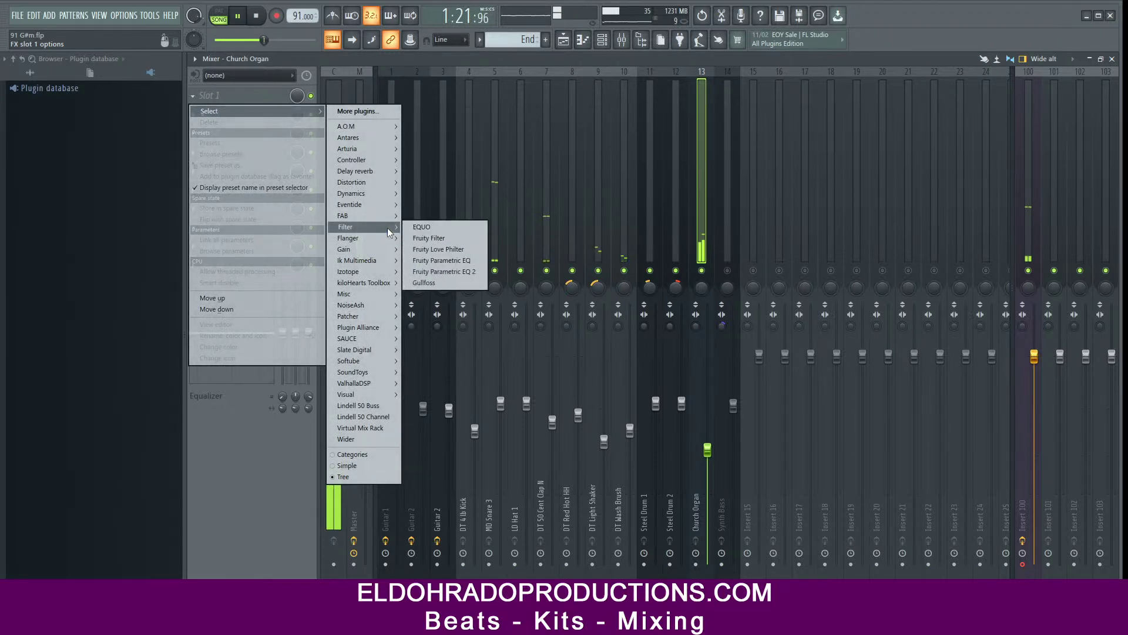
click(444, 272)
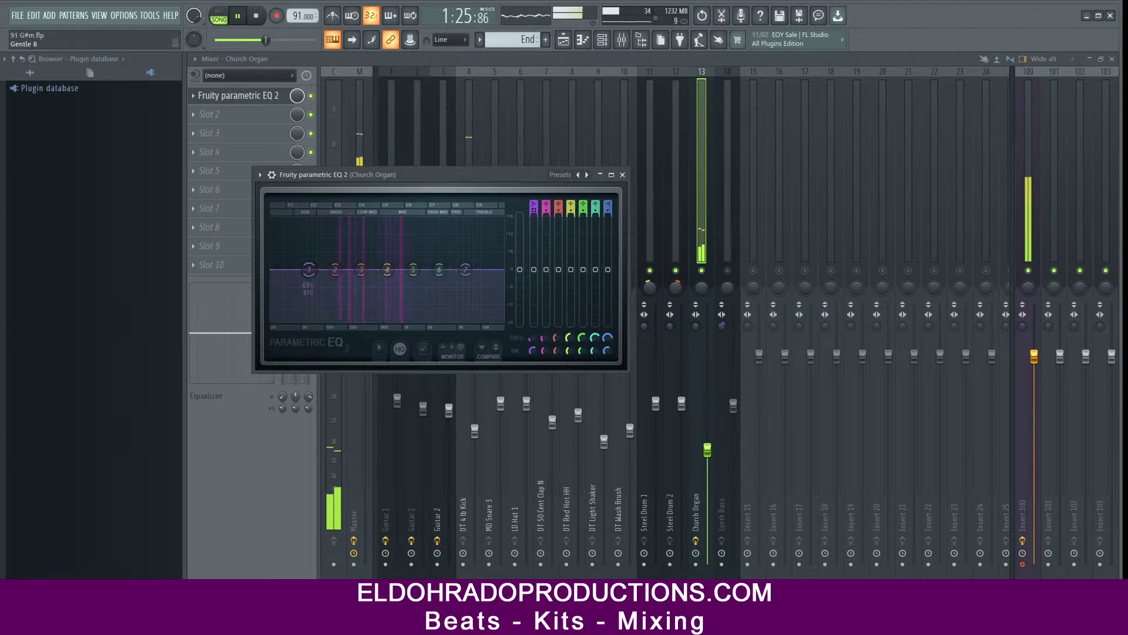
Step: Band-limit Church Organ with a band 1 high-pass just below band 2 and a band 7 low-pass just above band 6, and close the EQ
drag(533, 204, 533, 235)
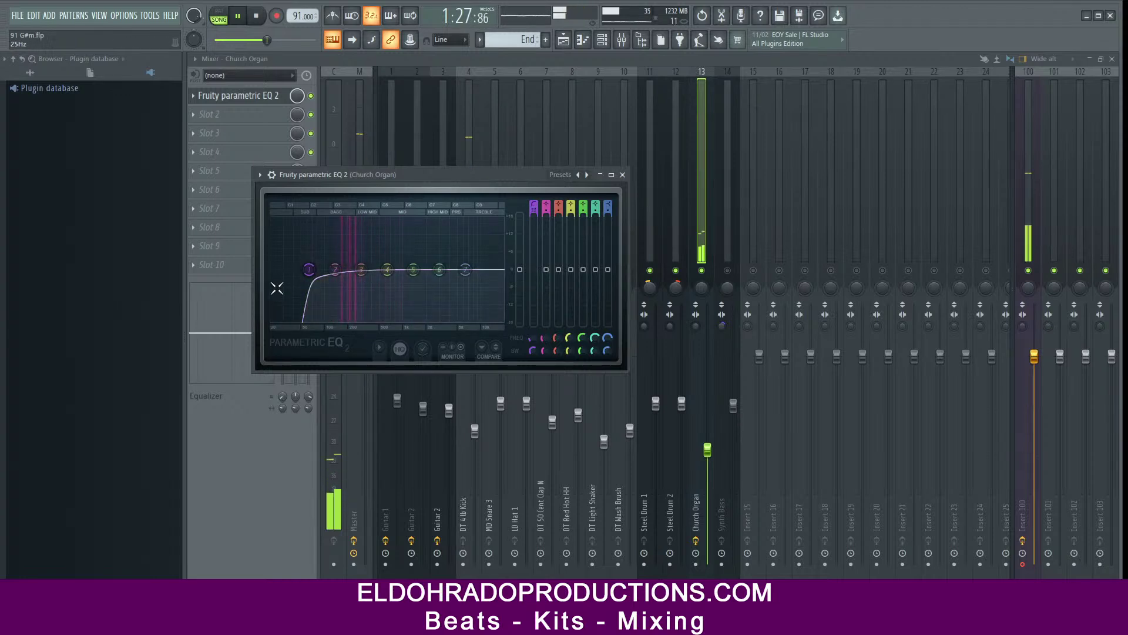
drag(308, 269, 321, 269)
mouse_move(609, 212)
mouse_down()
mouse_move(609, 190)
mouse_move(610, 201)
mouse_up()
drag(465, 269, 445, 269)
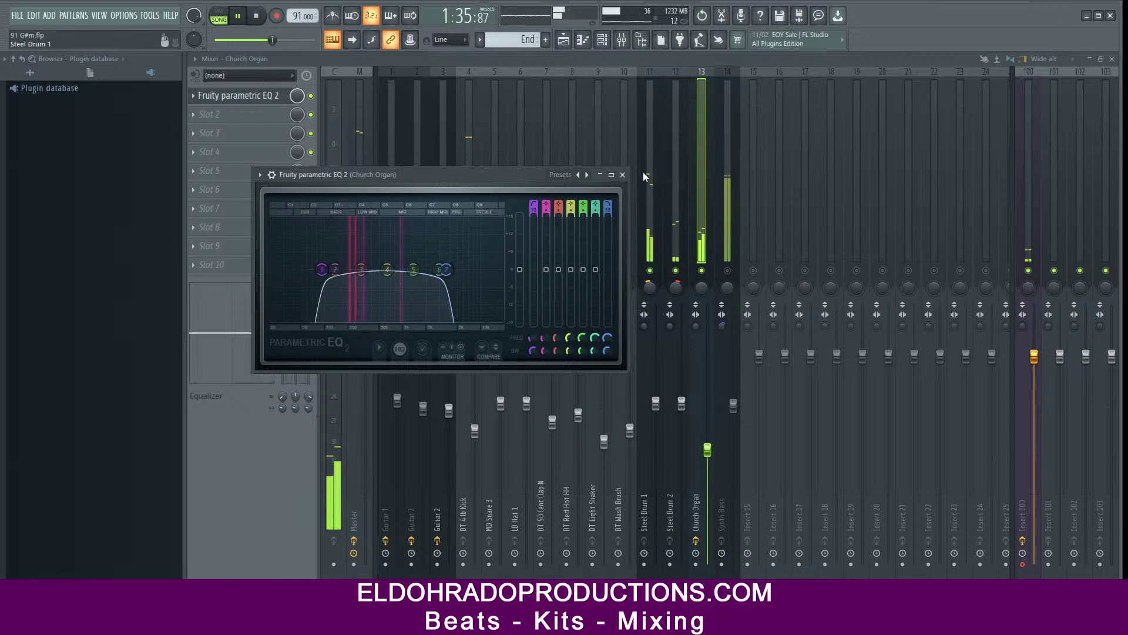
click(623, 175)
Step: Load Fruity Parametric EQ 2 in the first effect slot of Steel Drum 1
click(650, 190)
click(235, 95)
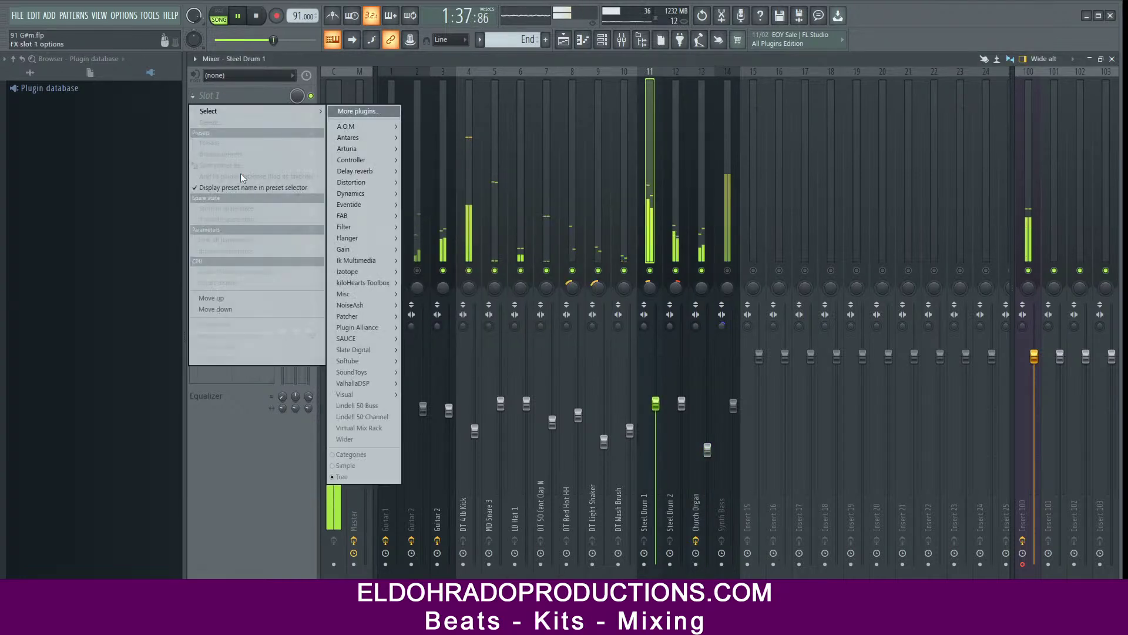
mouse_move(362, 241)
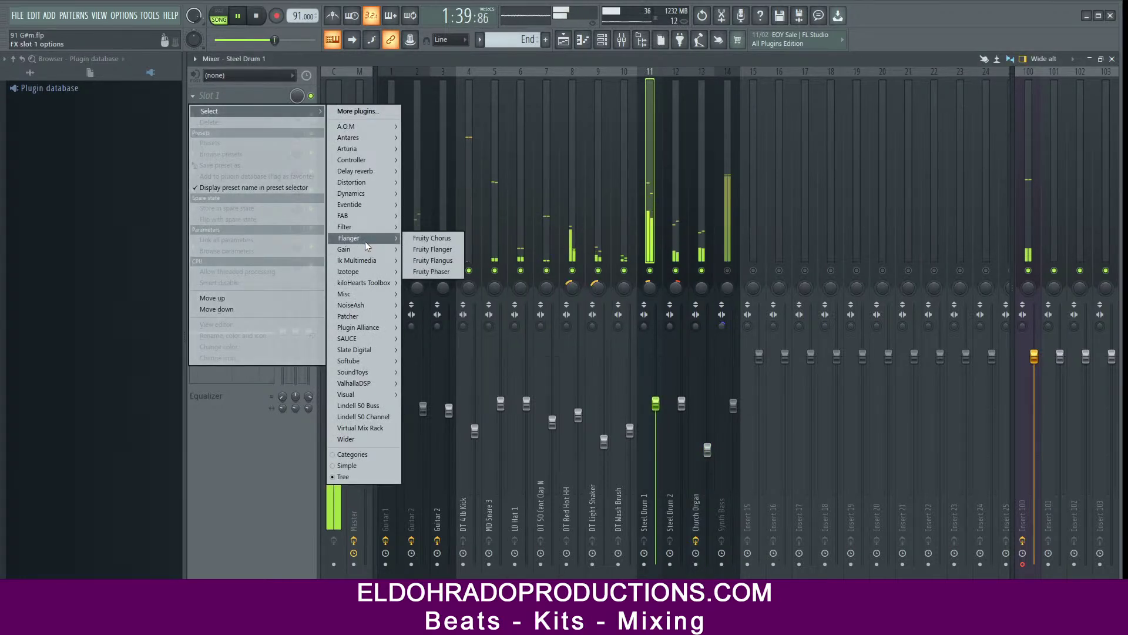
click(442, 271)
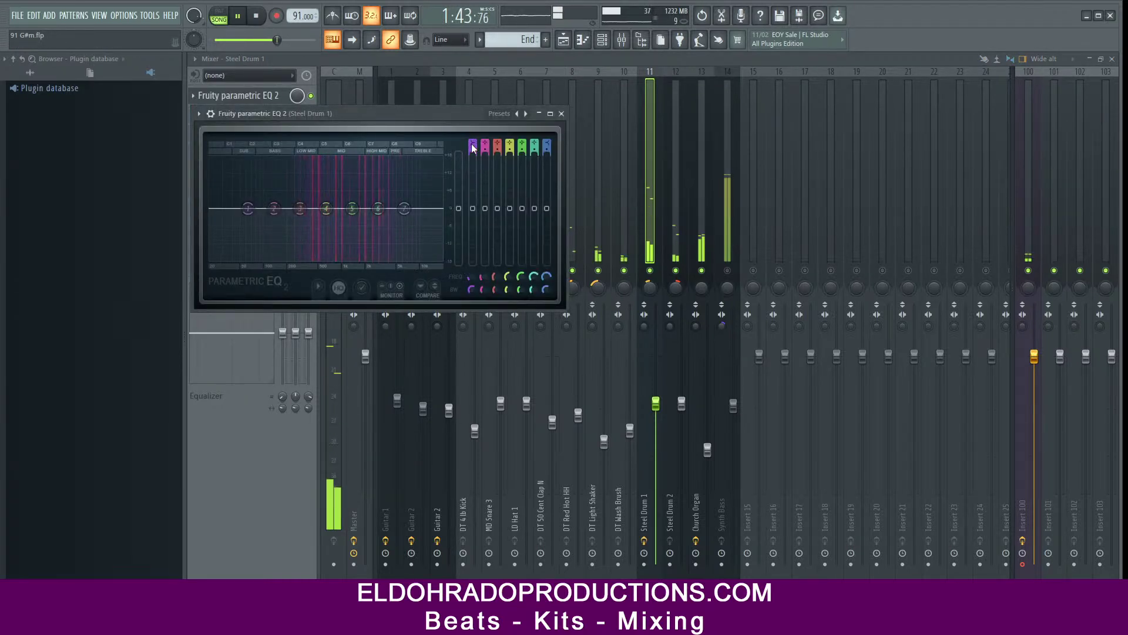
Step: High-pass Steel Drum 1 with band 1, boost band 5 near 2.3 kHz, and lower the band 7 high shelf around 6.6 kHz
mouse_move(471, 143)
mouse_down()
mouse_move(472, 153)
mouse_move(472, 142)
mouse_up()
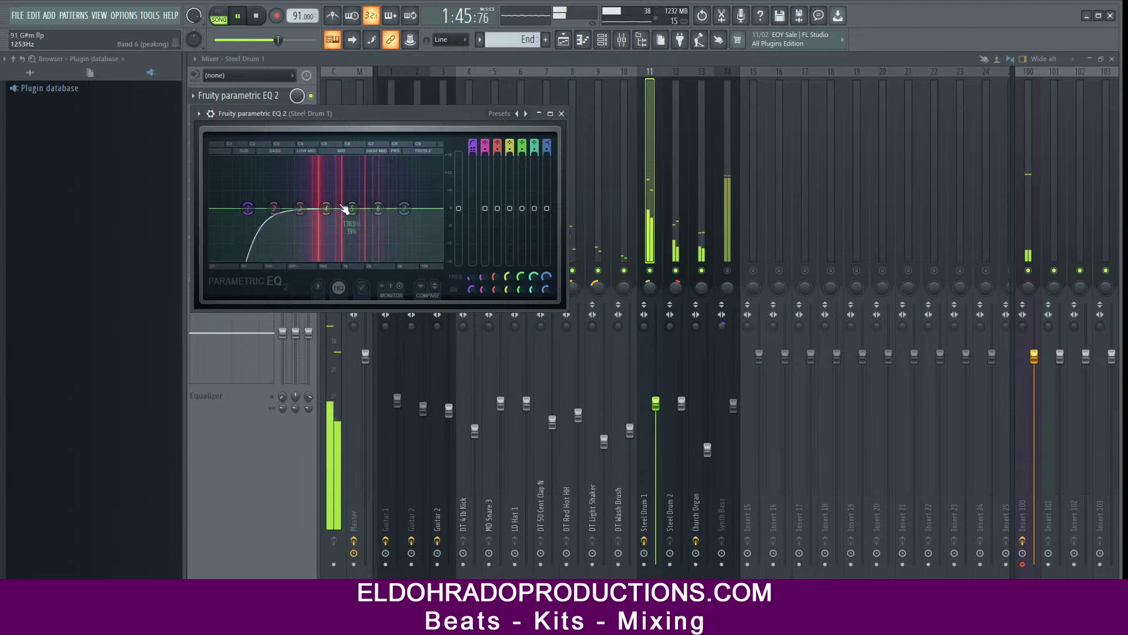
drag(242, 213, 255, 214)
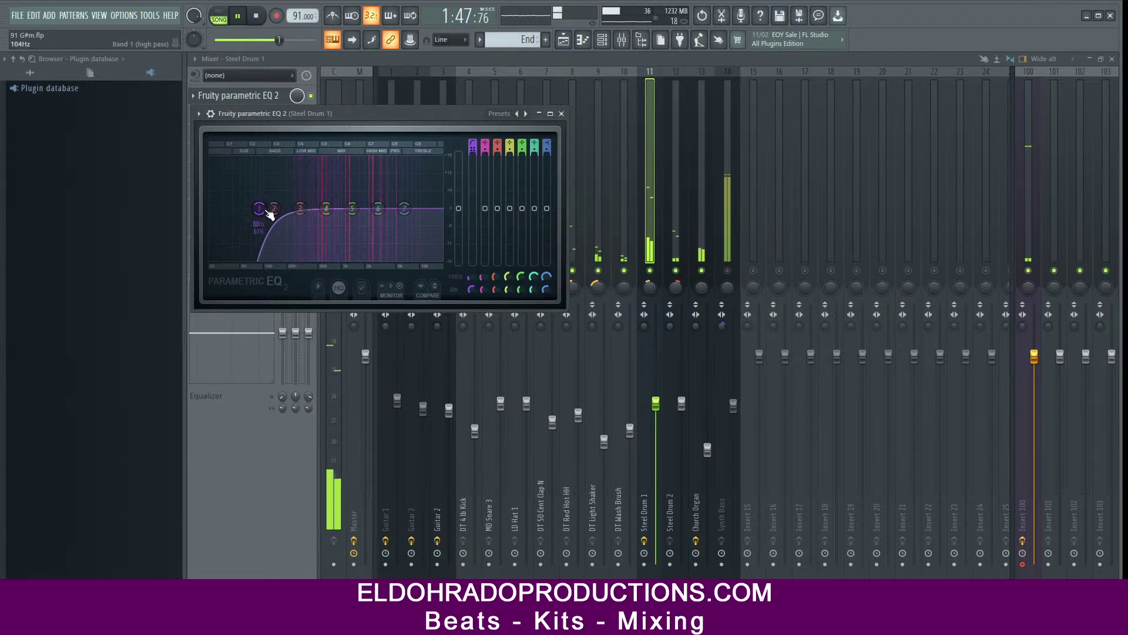
drag(352, 208, 369, 197)
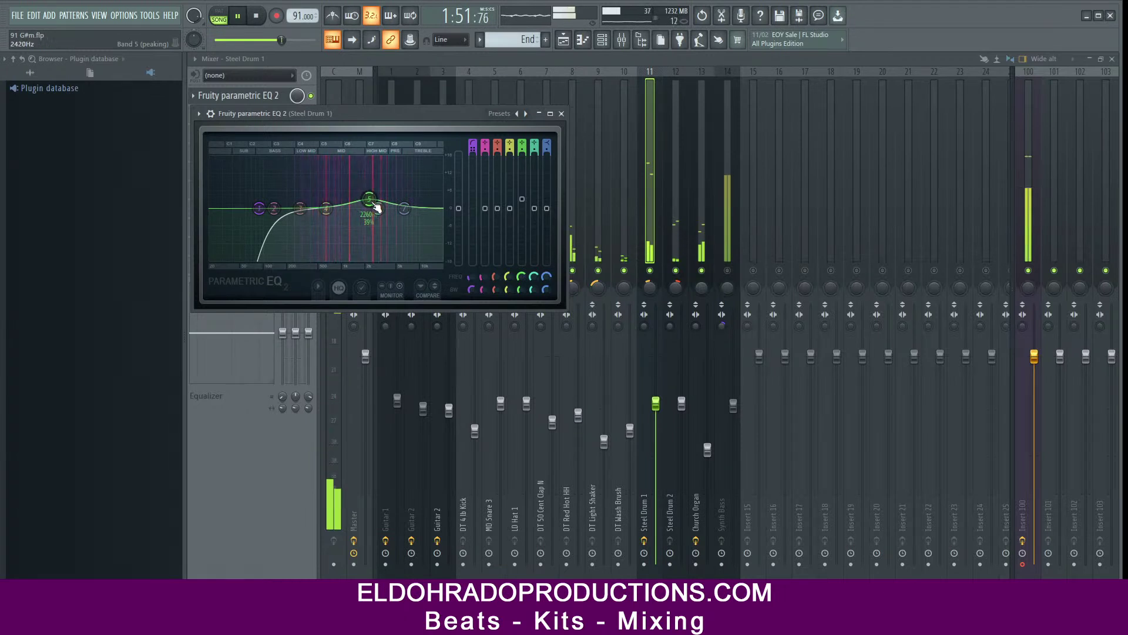
drag(382, 120, 417, 120)
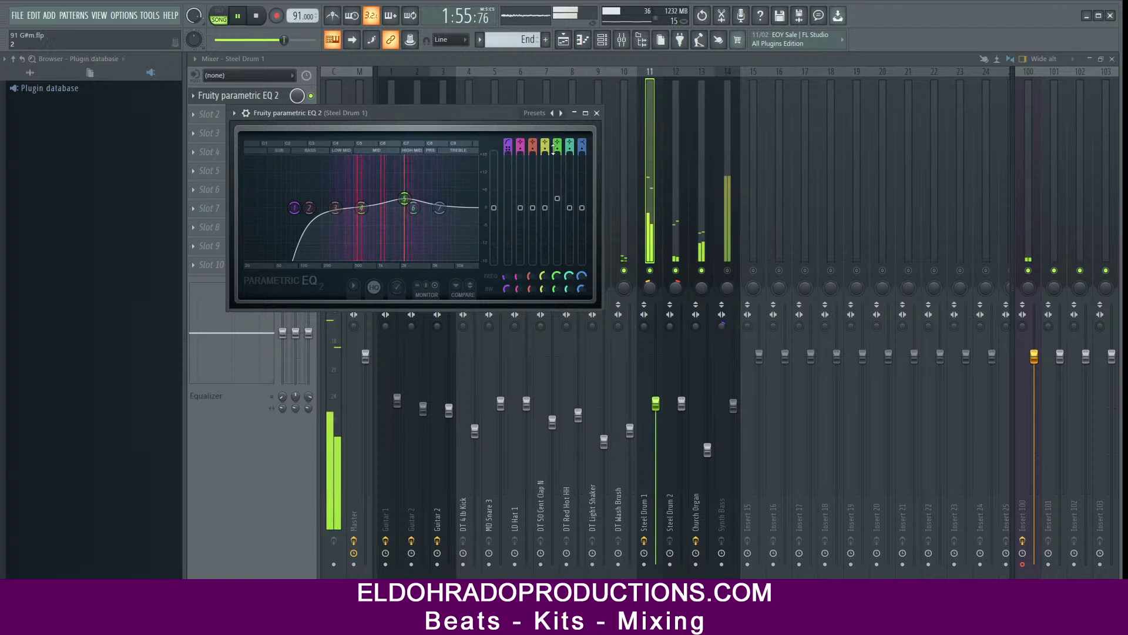
key(space)
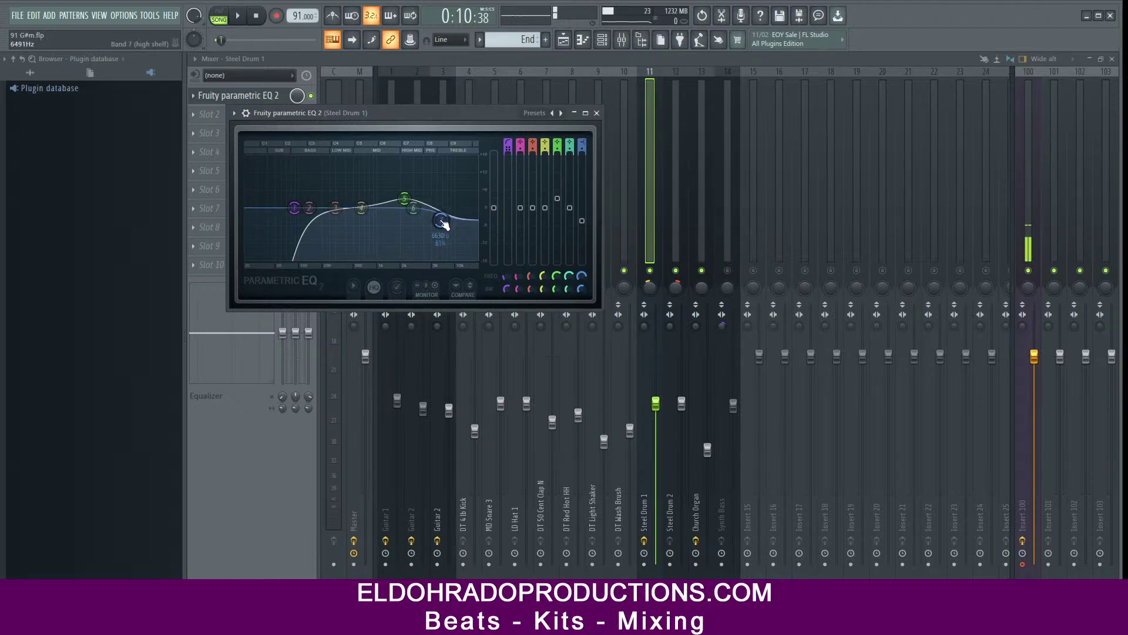
Step: Ease the band 5 boost on Steel Drum 1's EQ, shift band 6 slightly higher in frequency, and close the EQ
key(space)
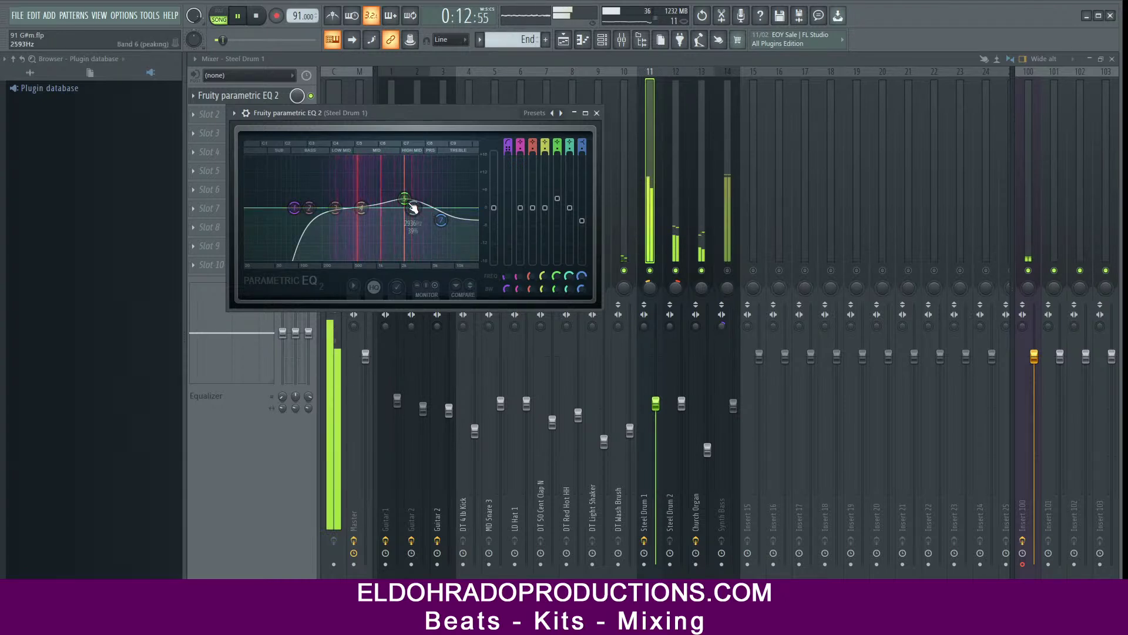
drag(412, 209, 407, 210)
key(space)
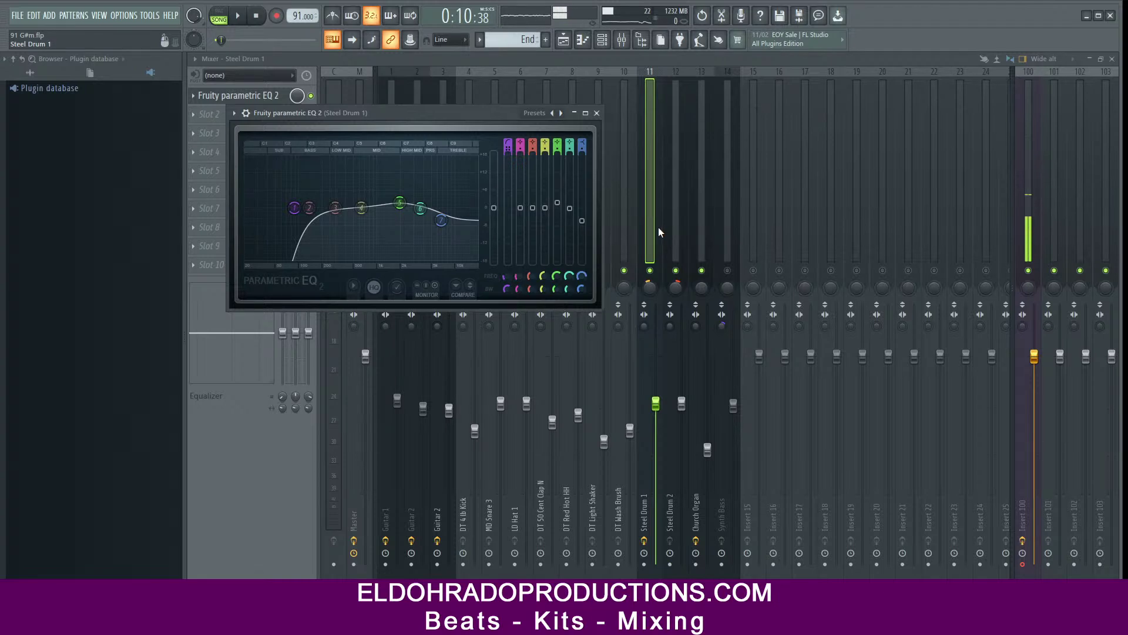
mouse_move(483, 126)
mouse_down()
mouse_move(460, 123)
mouse_move(483, 136)
mouse_up()
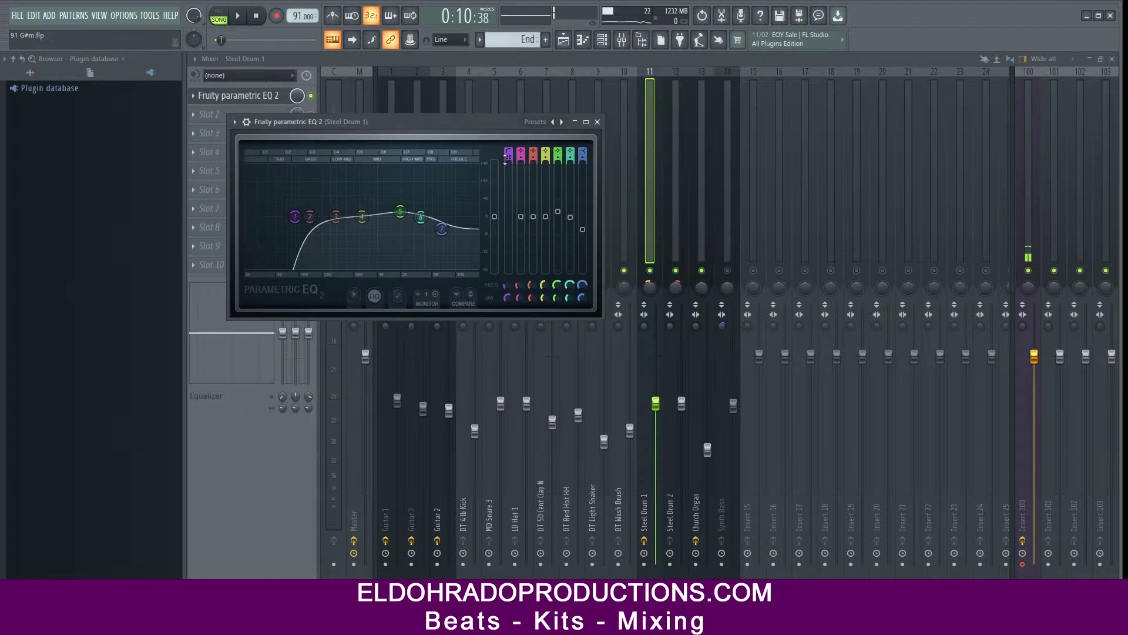
click(676, 271)
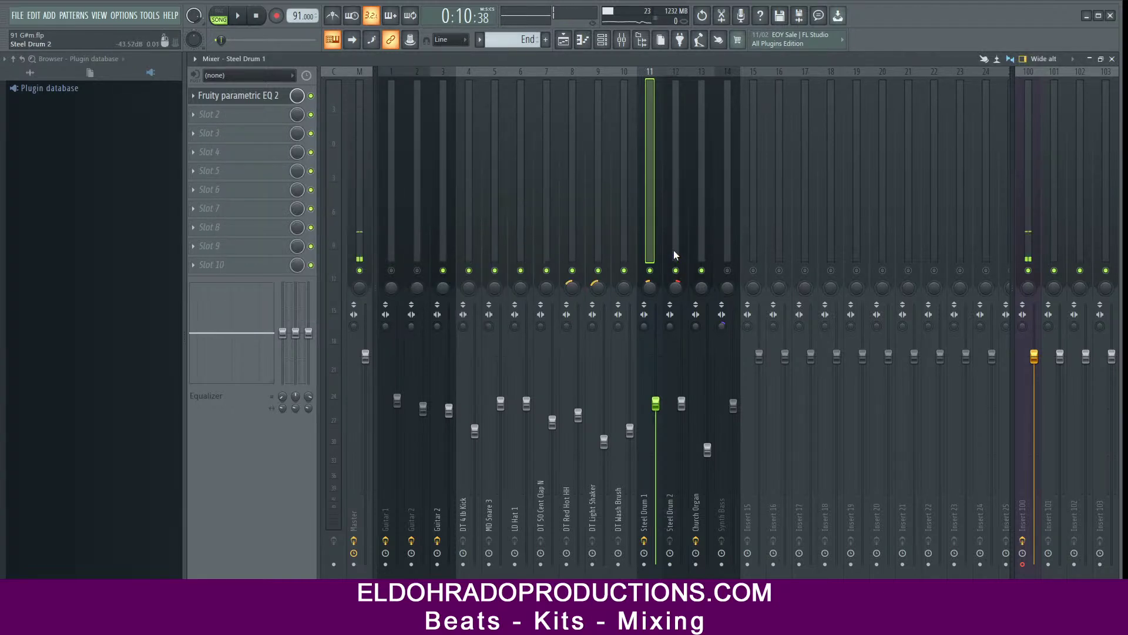
Step: Mute Steel Drum 1 and load Fruity Parametric EQ 2 in the first effect slot of Steel Drum 2
click(676, 257)
key(space)
click(271, 96)
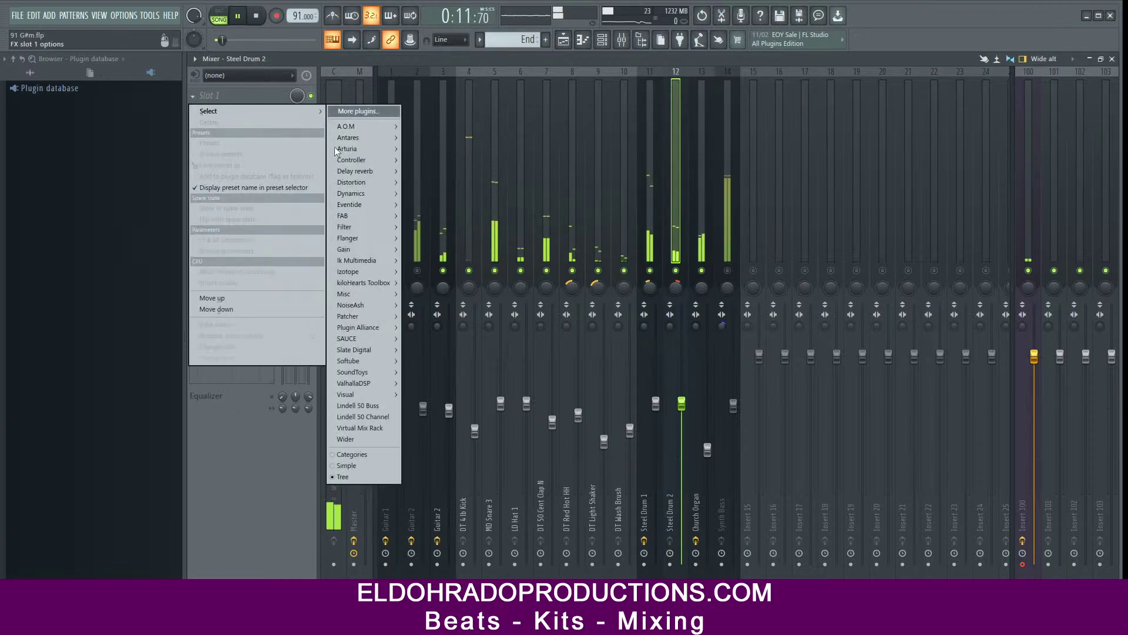
click(649, 270)
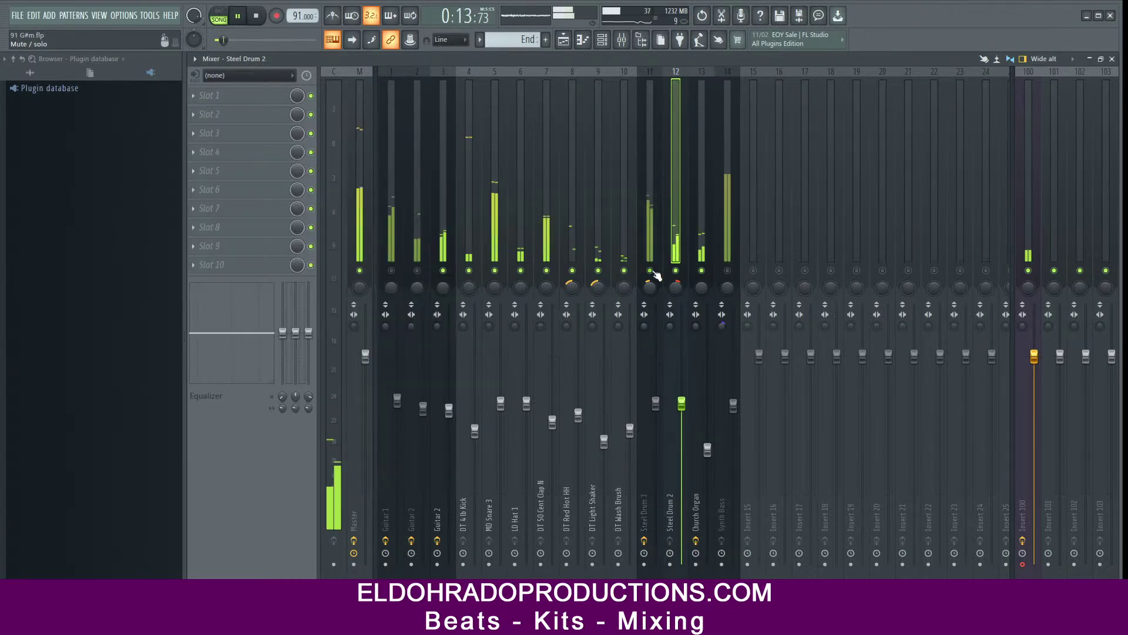
click(253, 96)
mouse_move(356, 229)
click(435, 252)
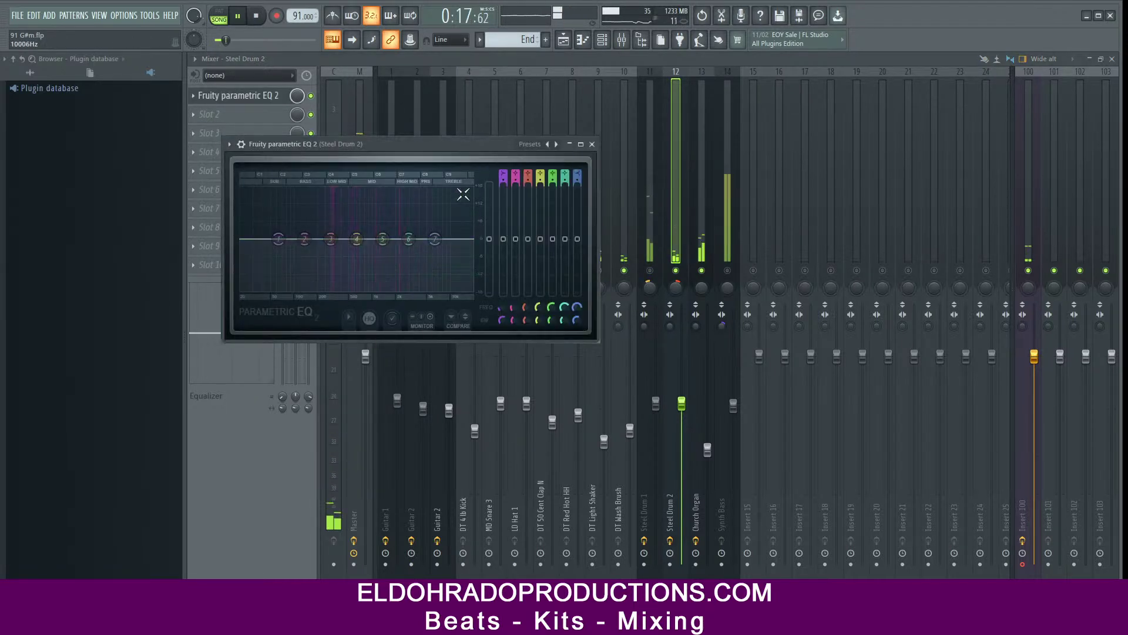
Step: High-pass Steel Drum 2 with band 1, placing the cutoff just below band 2
drag(503, 173, 503, 185)
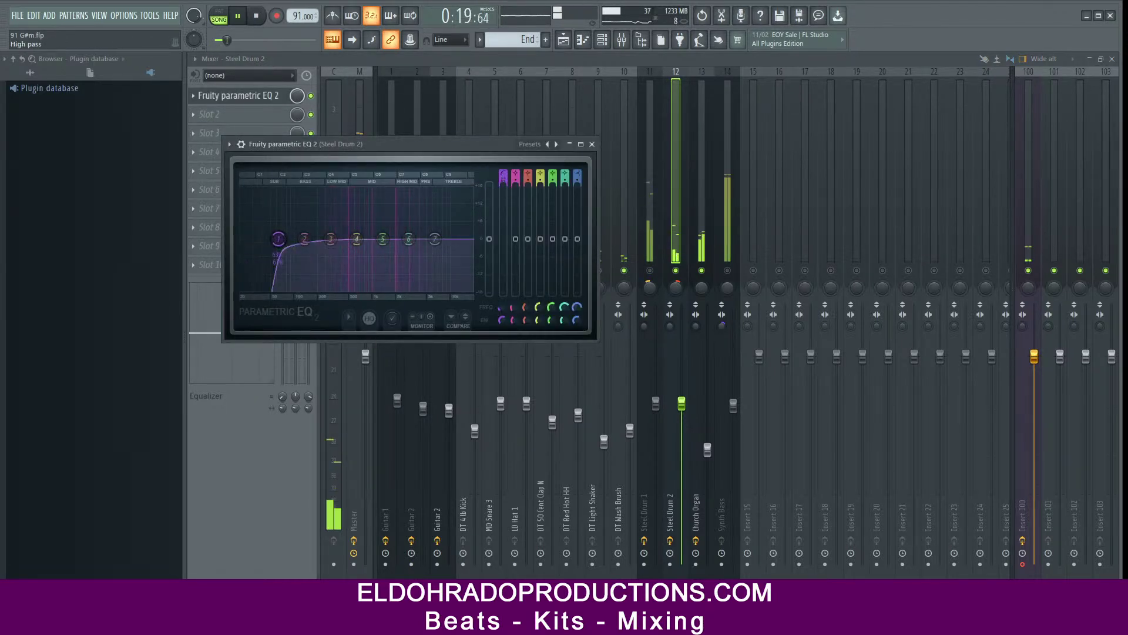
drag(289, 239, 301, 238)
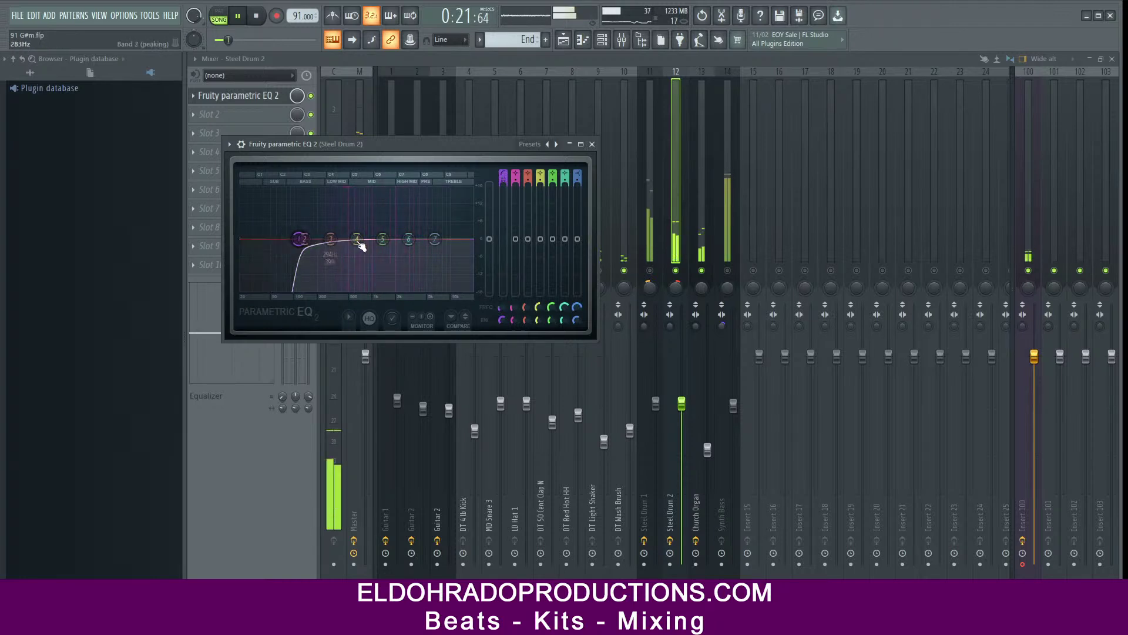
drag(420, 144, 474, 155)
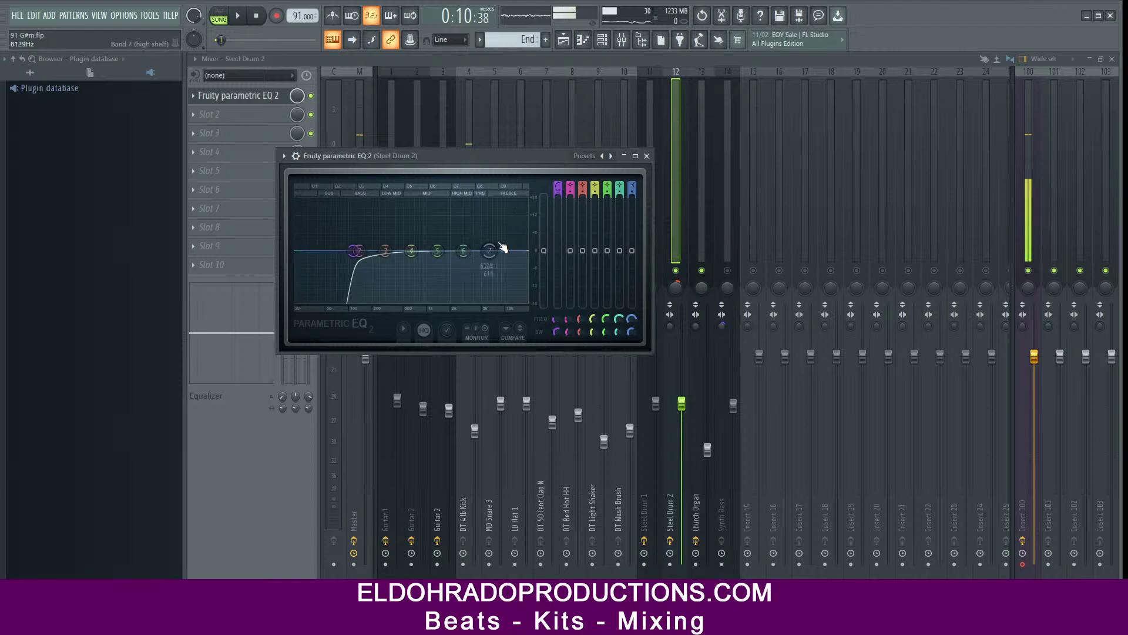
Step: Boost Steel Drum 2's band 4 about 2.6 dB in the low mids, lower the band 7 shelf about 2.5 dB near 6.7 kHz, and close the EQ
key(space)
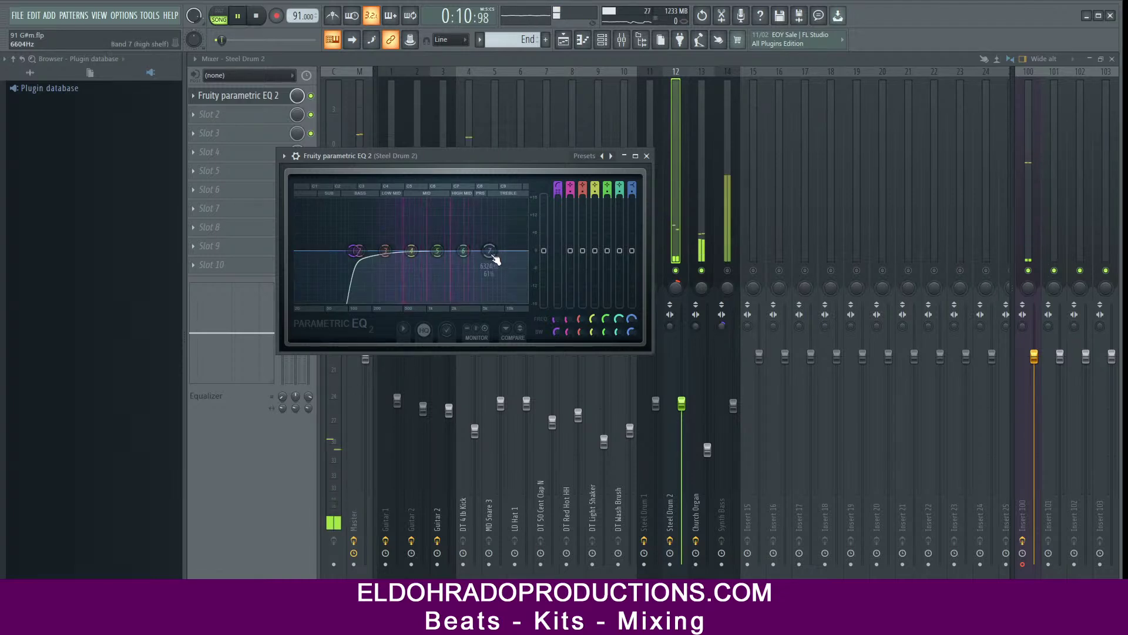
drag(413, 257, 408, 235)
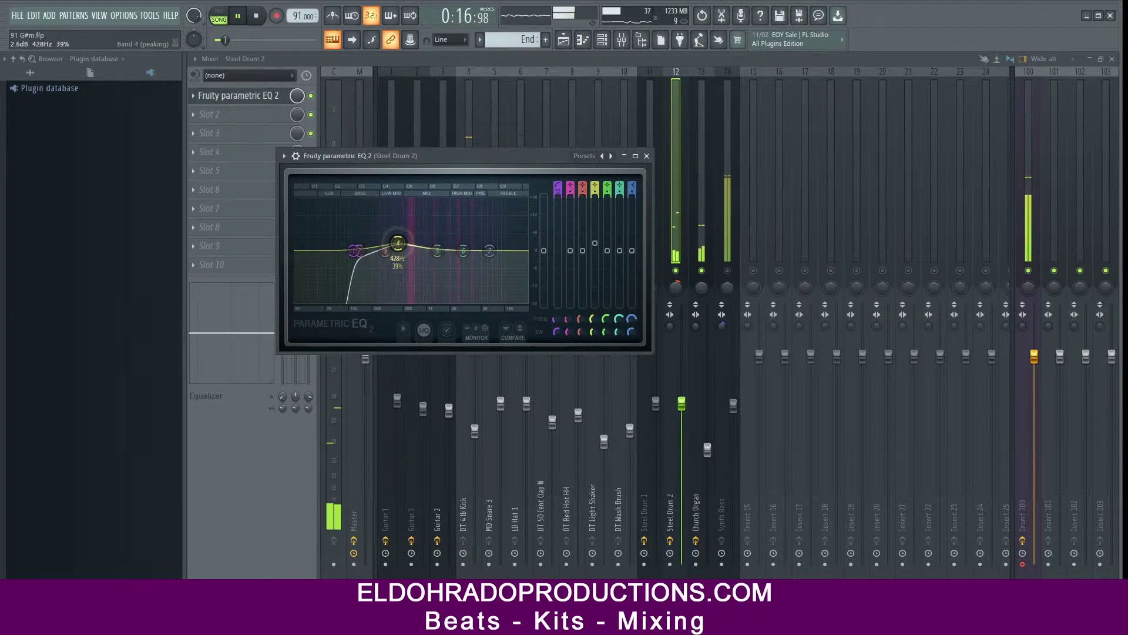
drag(497, 259, 499, 265)
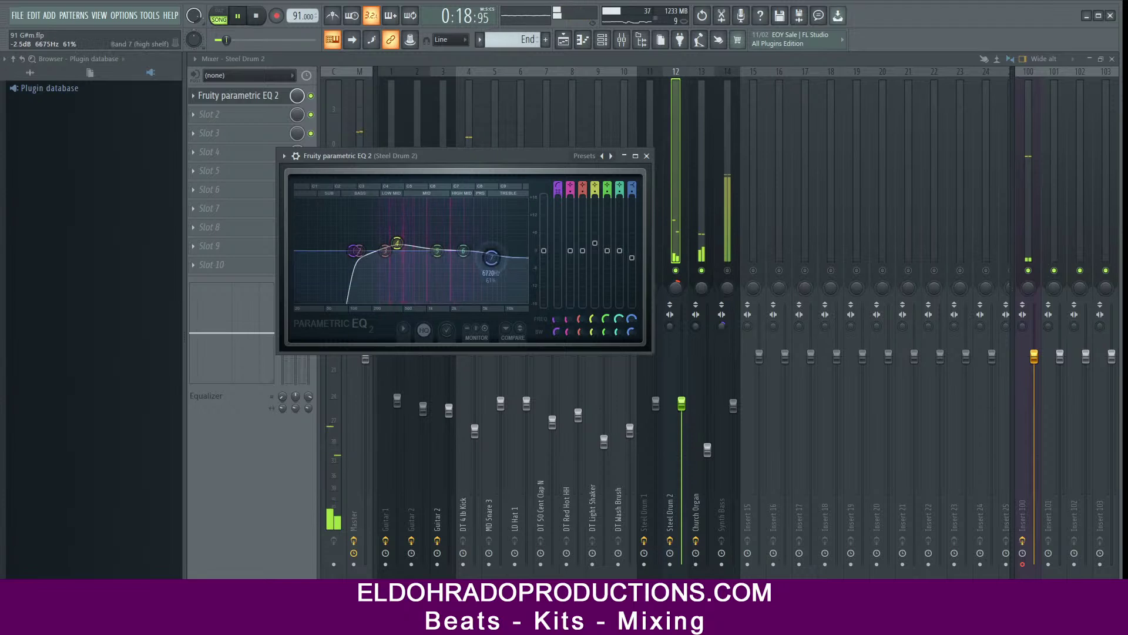
drag(397, 244, 390, 244)
click(646, 155)
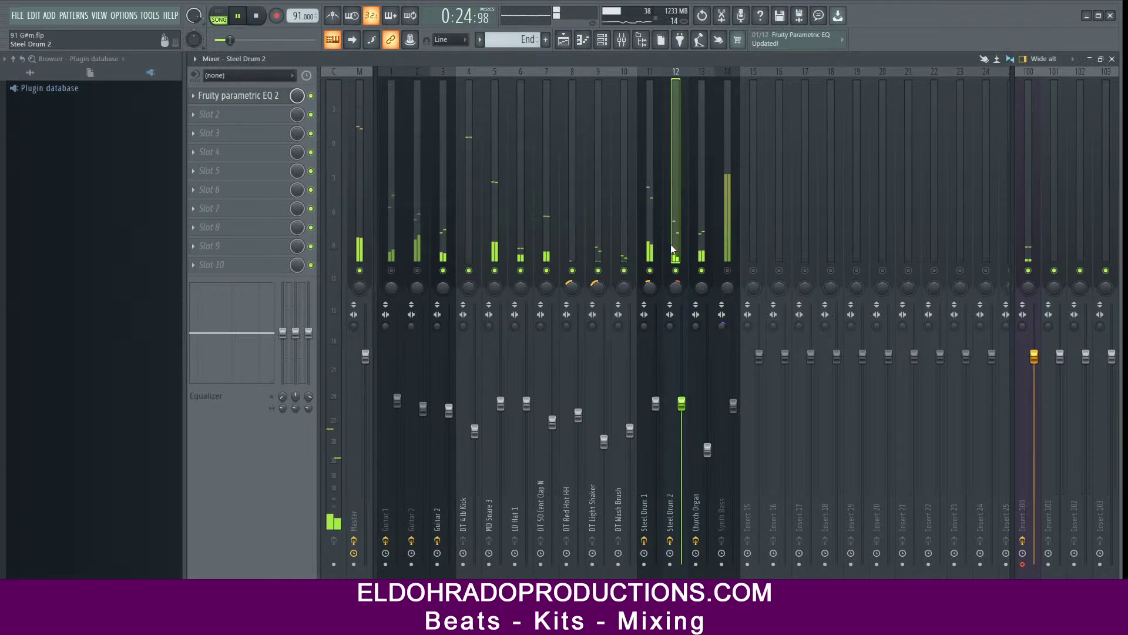
Step: Unmute Synth Bass and lower its fader slightly while checking it against the beat
click(702, 252)
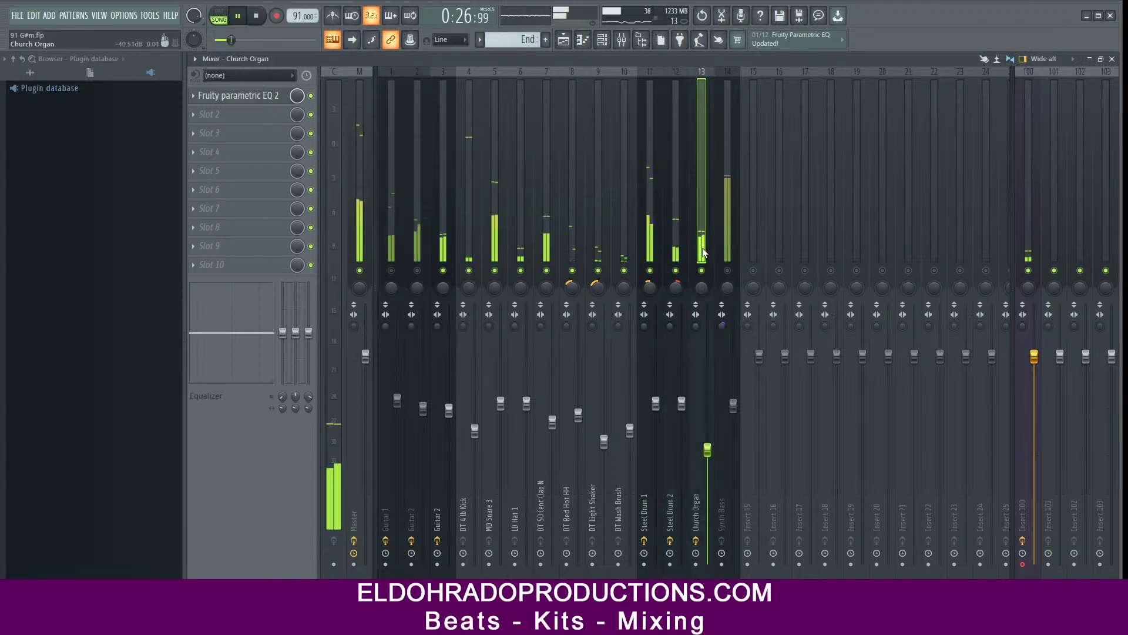
click(727, 251)
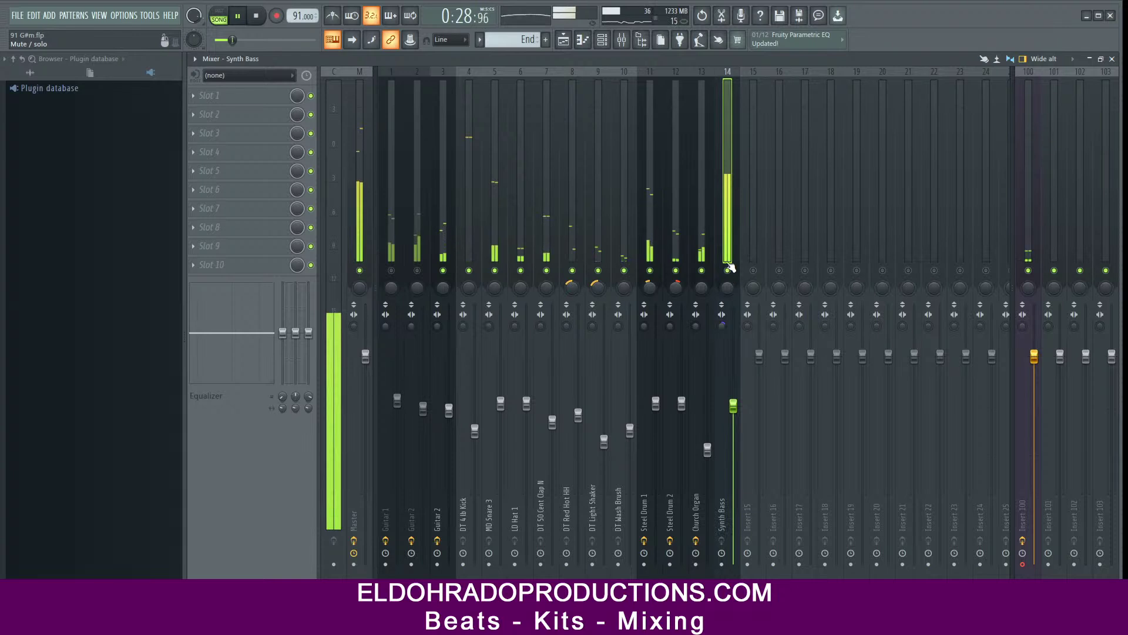
key(space)
key(space)
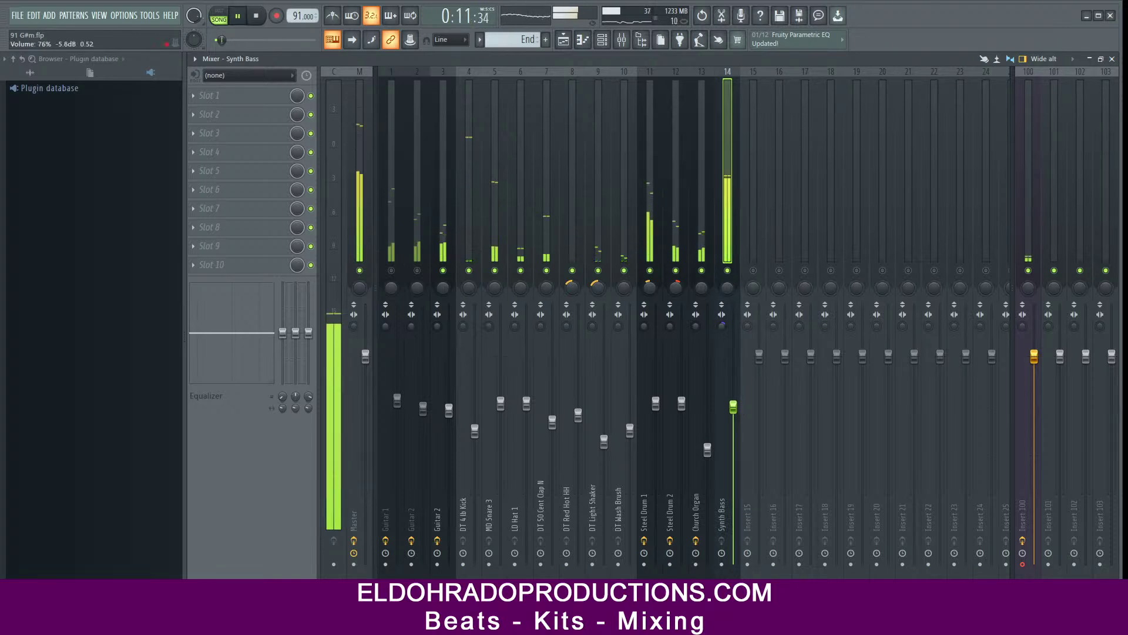
key(space)
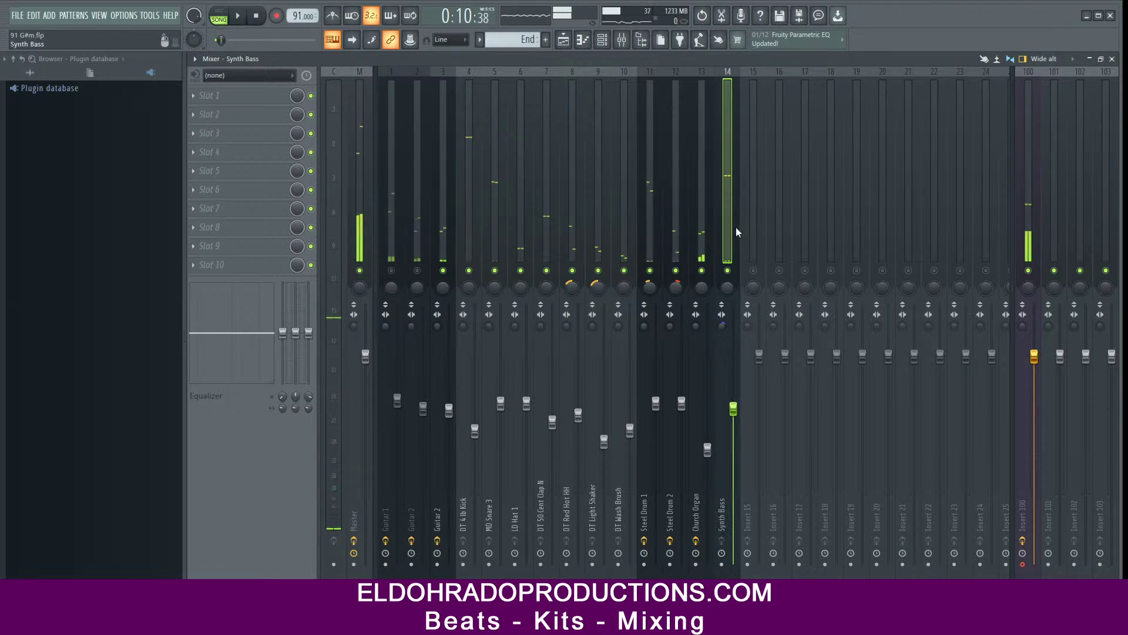
Step: Load Fruity Limiter in the first effect slot of Synth Bass and switch it to compressor mode
click(226, 101)
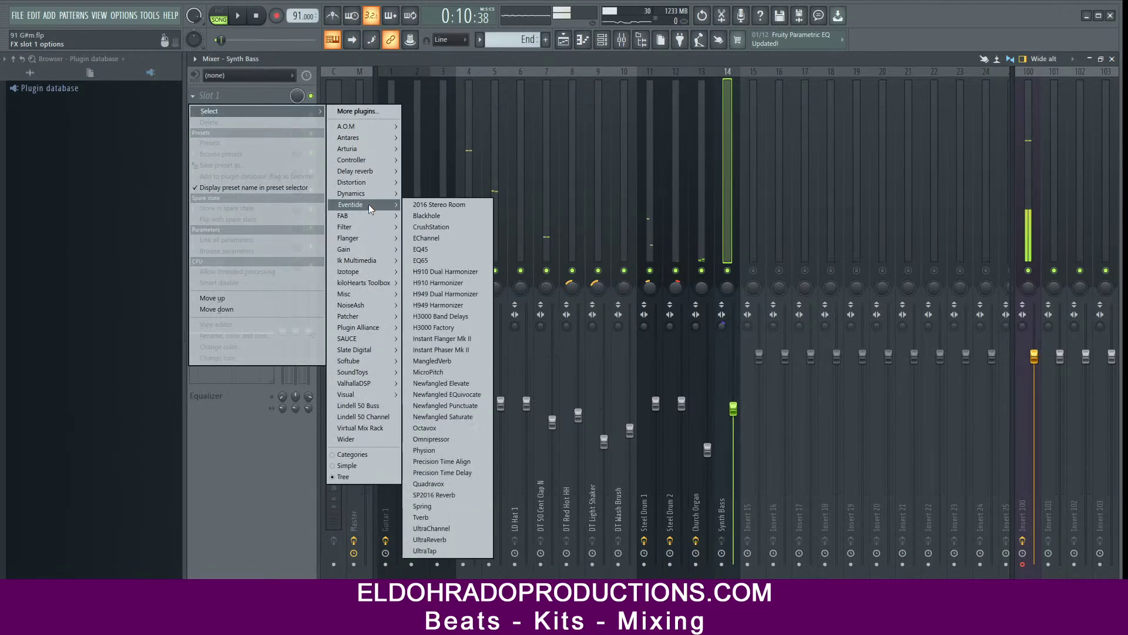
mouse_move(371, 197)
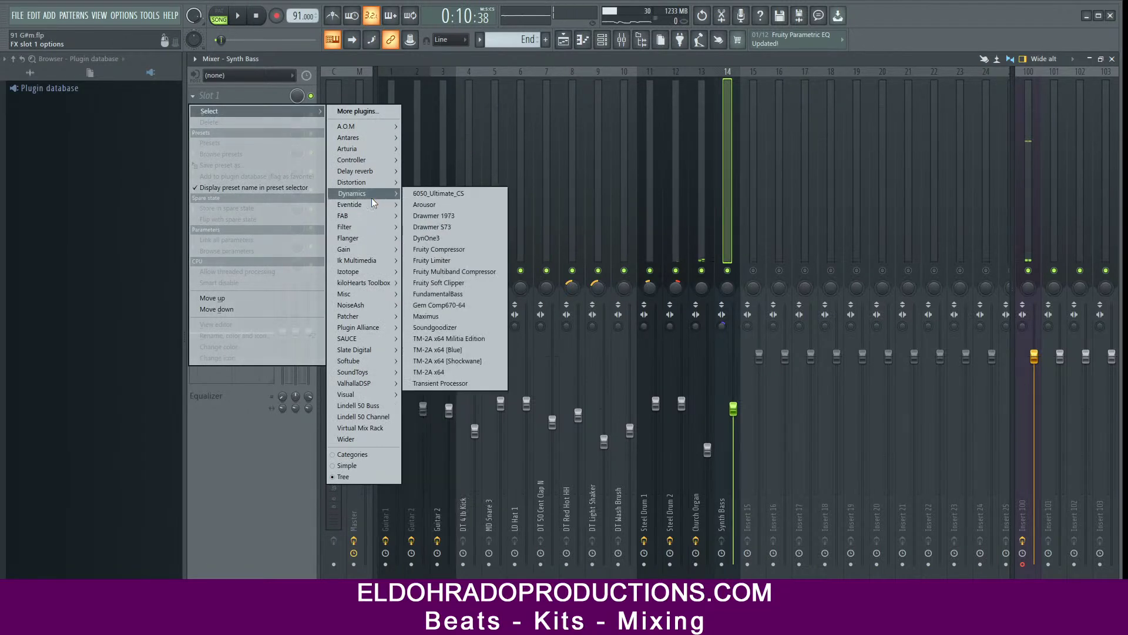
click(456, 260)
click(388, 380)
drag(428, 195, 473, 187)
Step: Compress Synth Bass with a longer release, adjusted knee, 2.6:1 ratio and threshold of about -11.3 dB, and close the limiter
key(space)
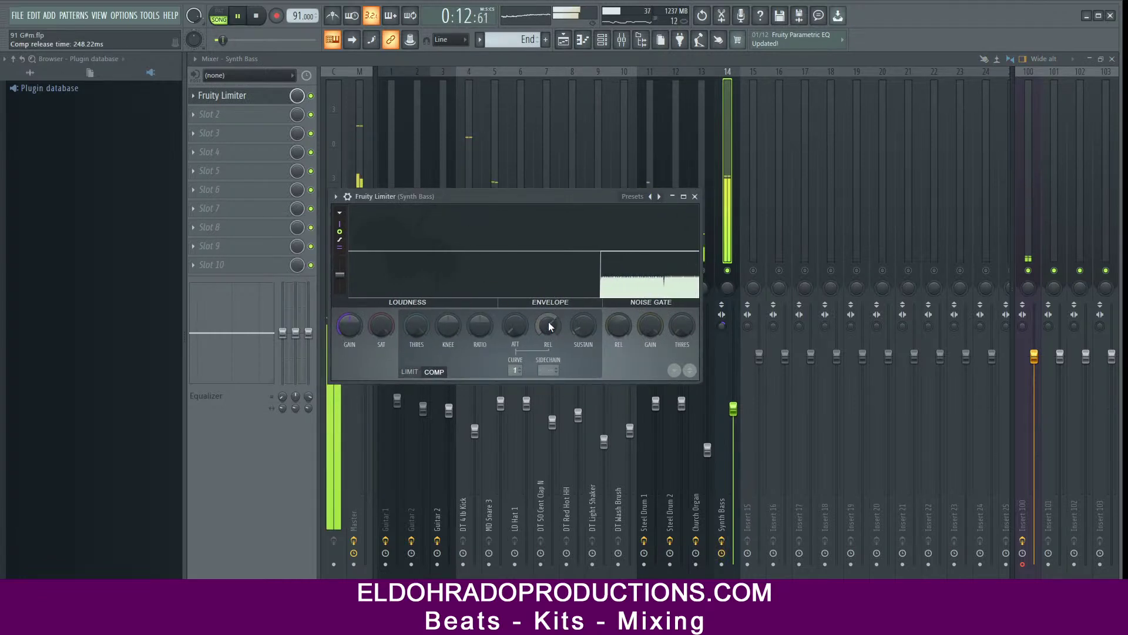
key(space)
drag(456, 333, 456, 323)
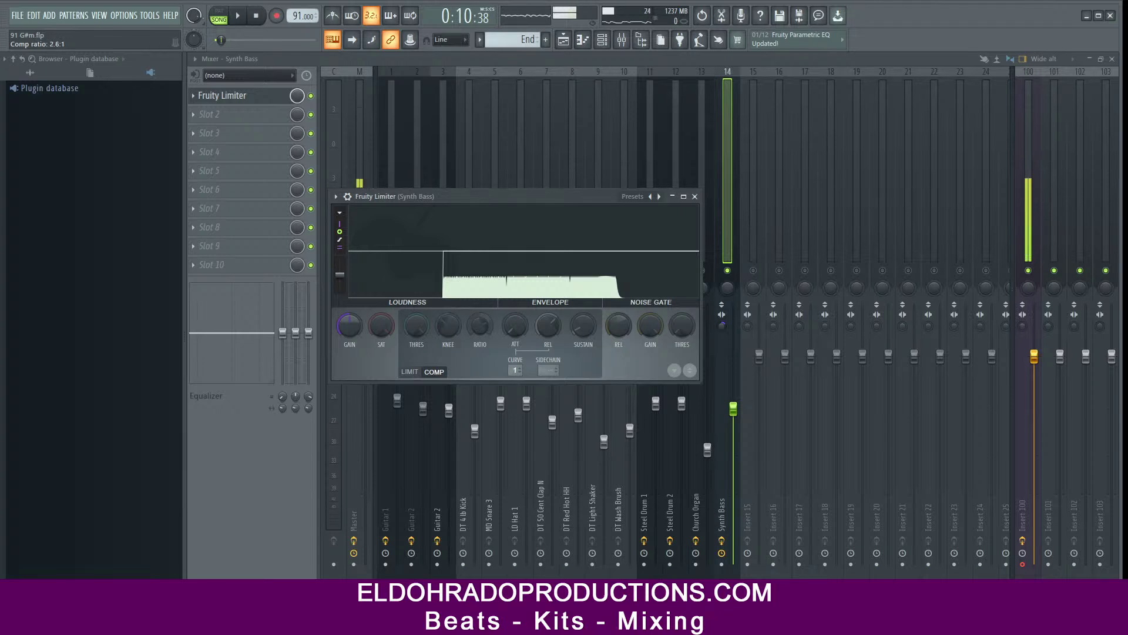
drag(419, 323, 418, 347)
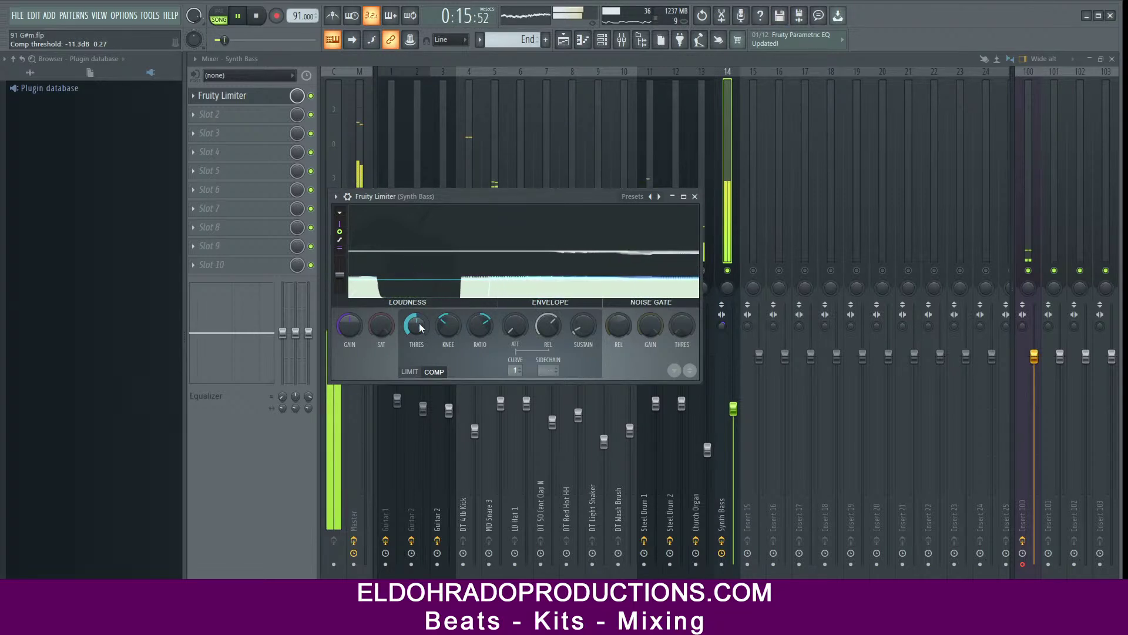
click(694, 196)
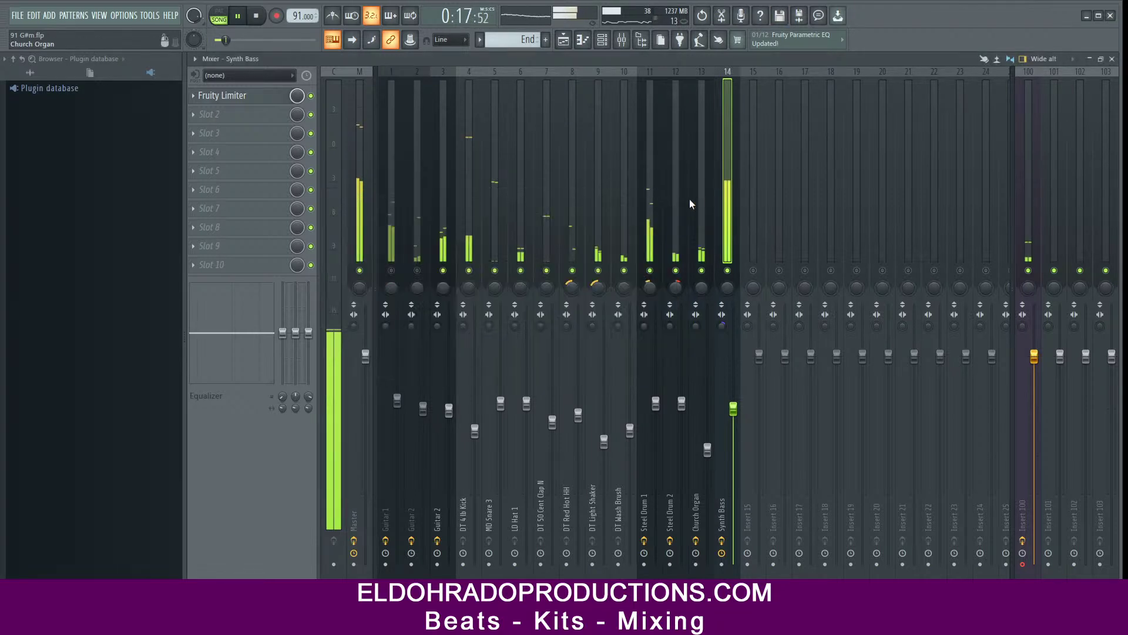
Step: Stop playback and route DT 4 lb Kick to Synth Bass as a sidechain source
key(space)
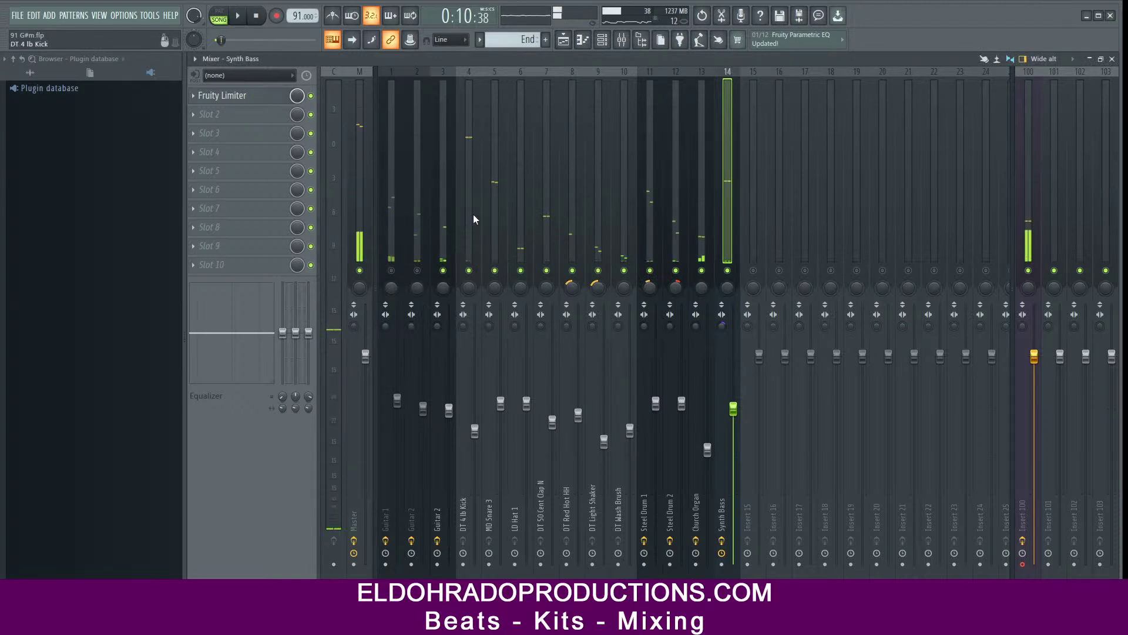
click(474, 214)
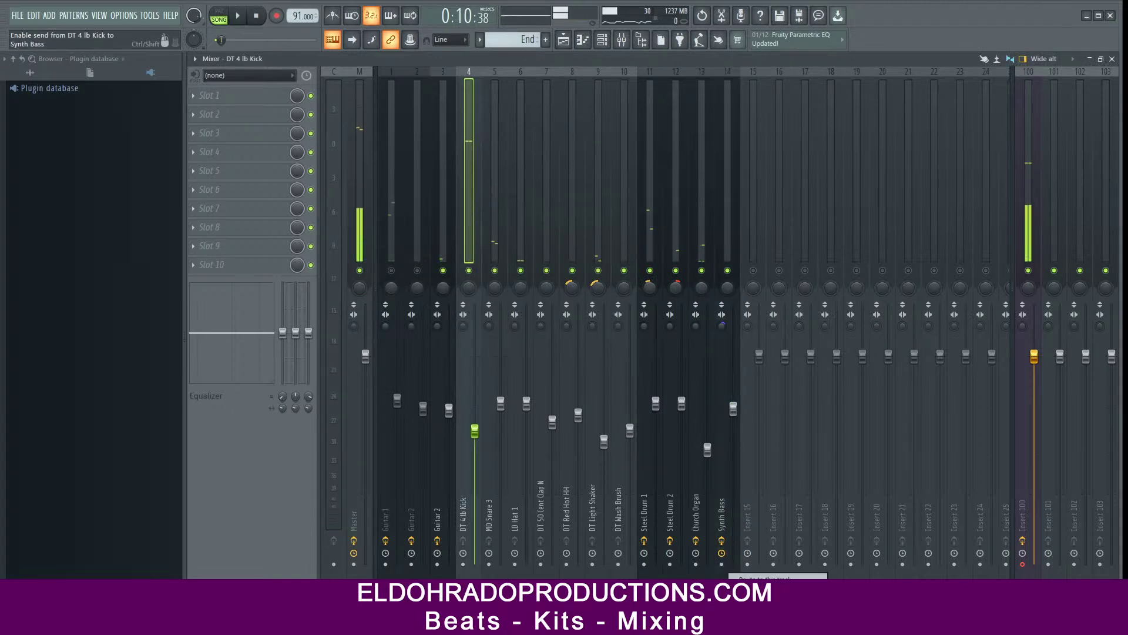
click(727, 247)
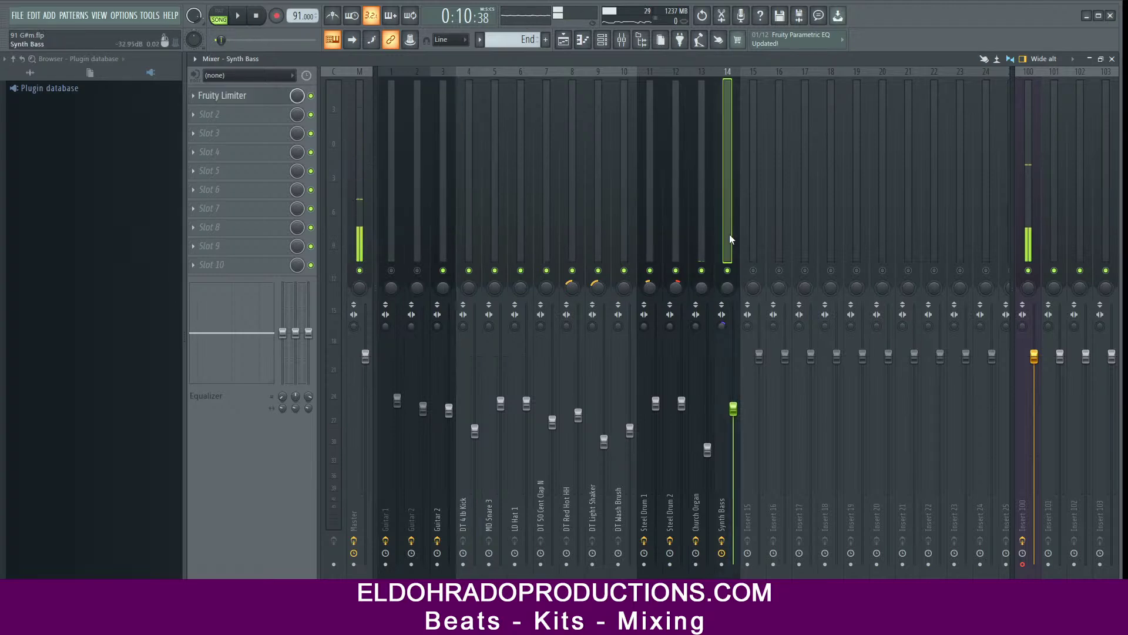
Step: Load a second Fruity Limiter in Synth Bass slot 2, switch it to compressor mode and set its sidechain input to 1
click(244, 115)
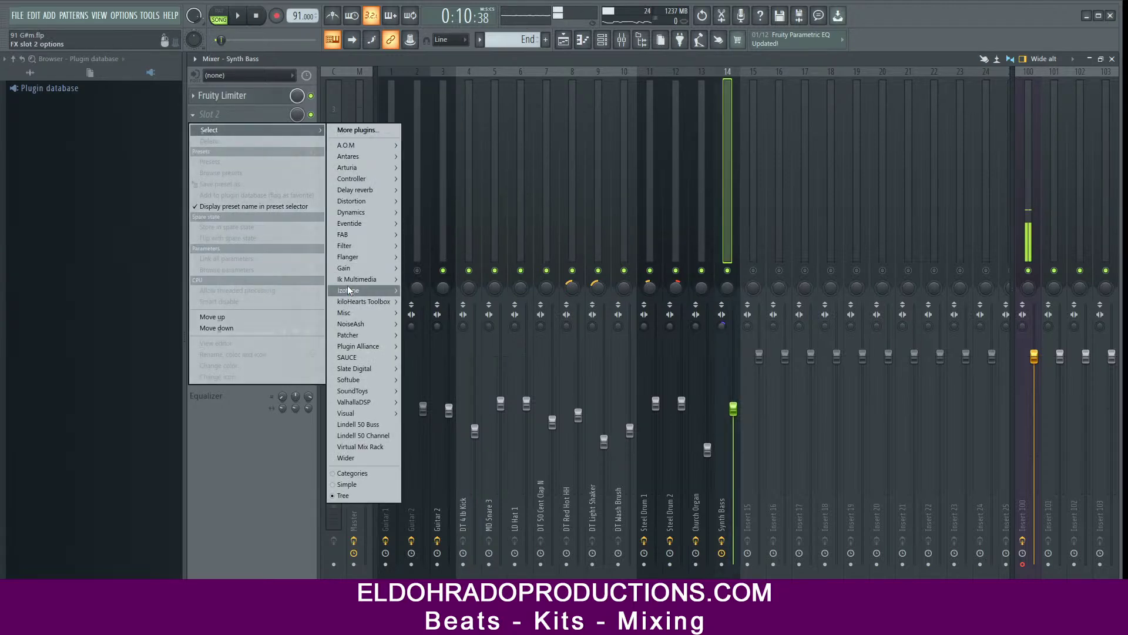
mouse_move(354, 281)
mouse_move(360, 258)
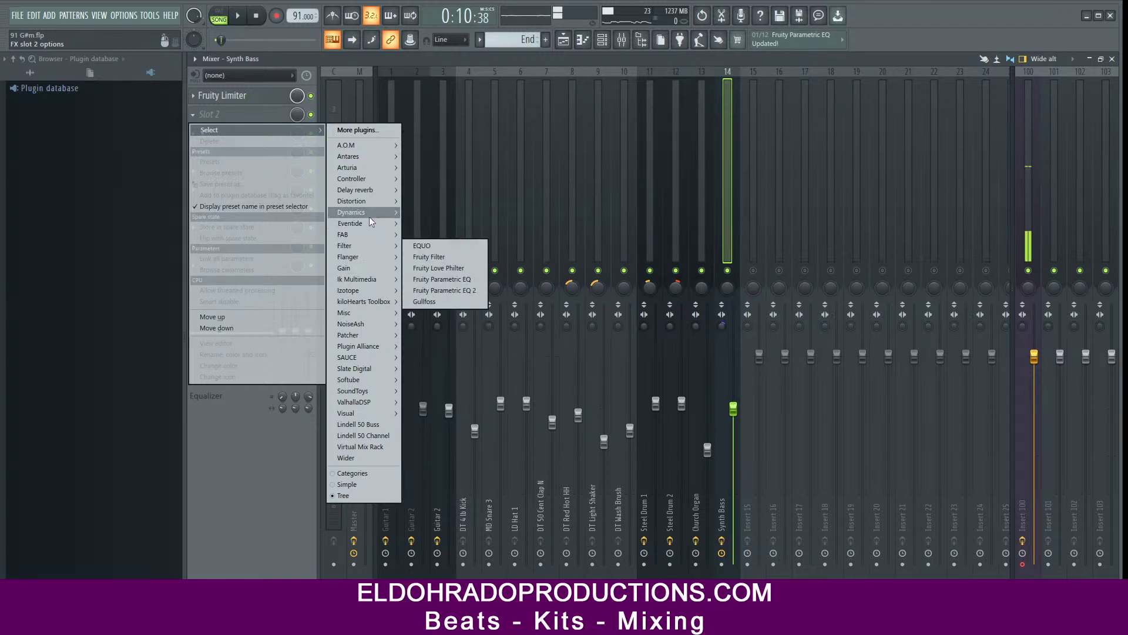
mouse_move(369, 212)
click(458, 279)
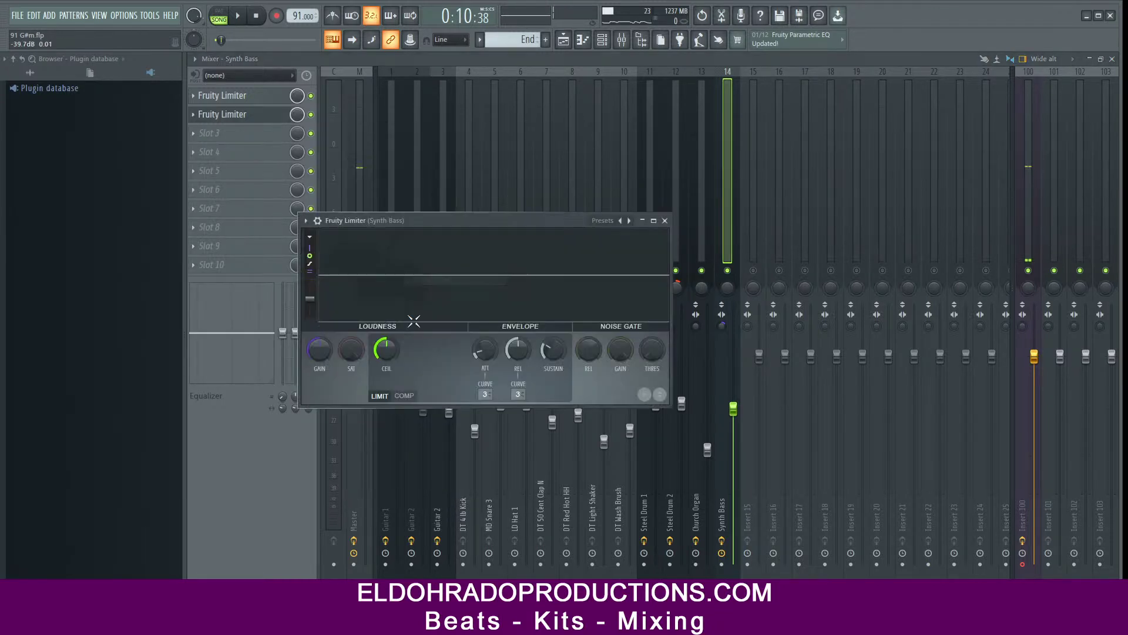
click(404, 396)
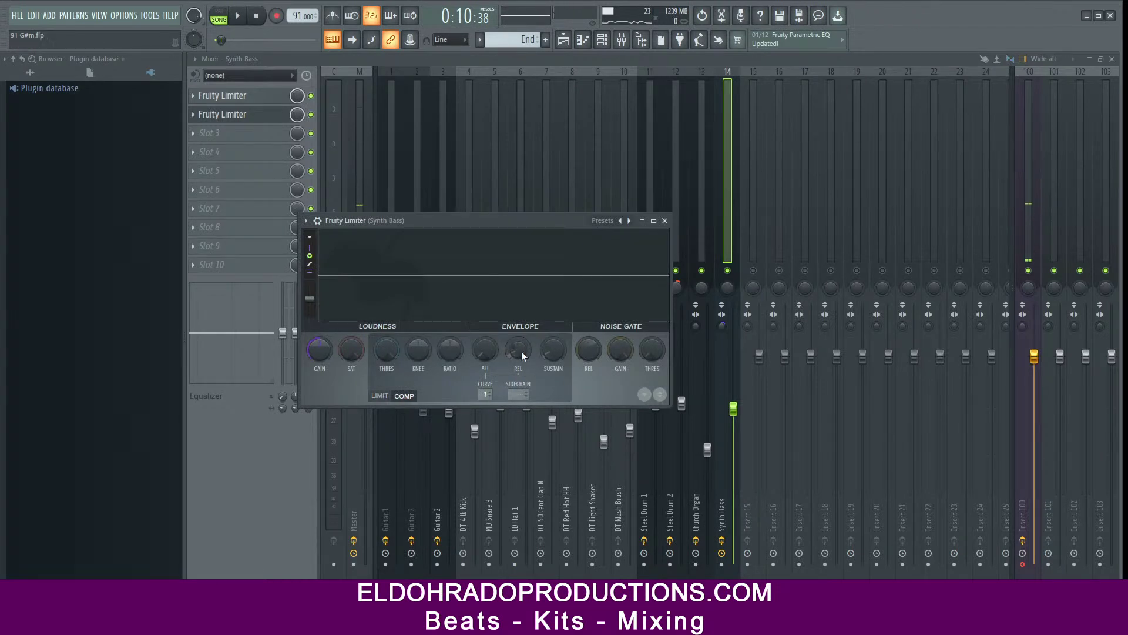
click(538, 414)
Step: Raise the sidechain compressor's knee, set its ratio to 4.7:1, lower the threshold until Synth Bass ducks with the kick, and close it
drag(420, 354, 420, 335)
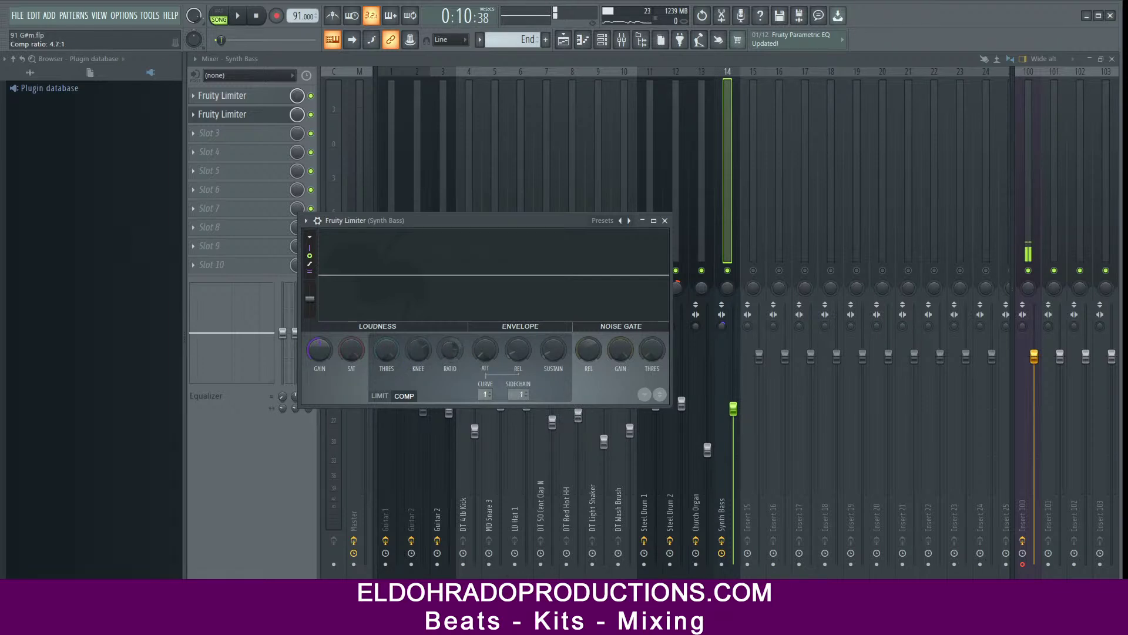
key(space)
mouse_move(390, 348)
mouse_down()
mouse_move(390, 374)
mouse_move(390, 346)
mouse_up()
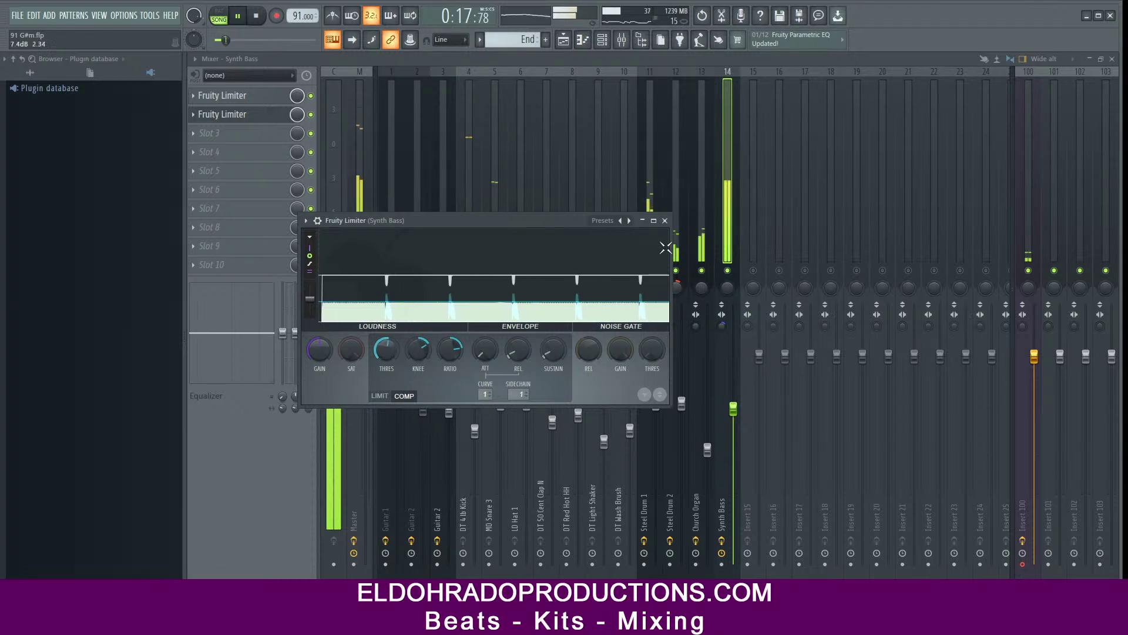
click(664, 221)
Step: Lower the Steel Drum 1 fader to about -6.6 dB
click(655, 403)
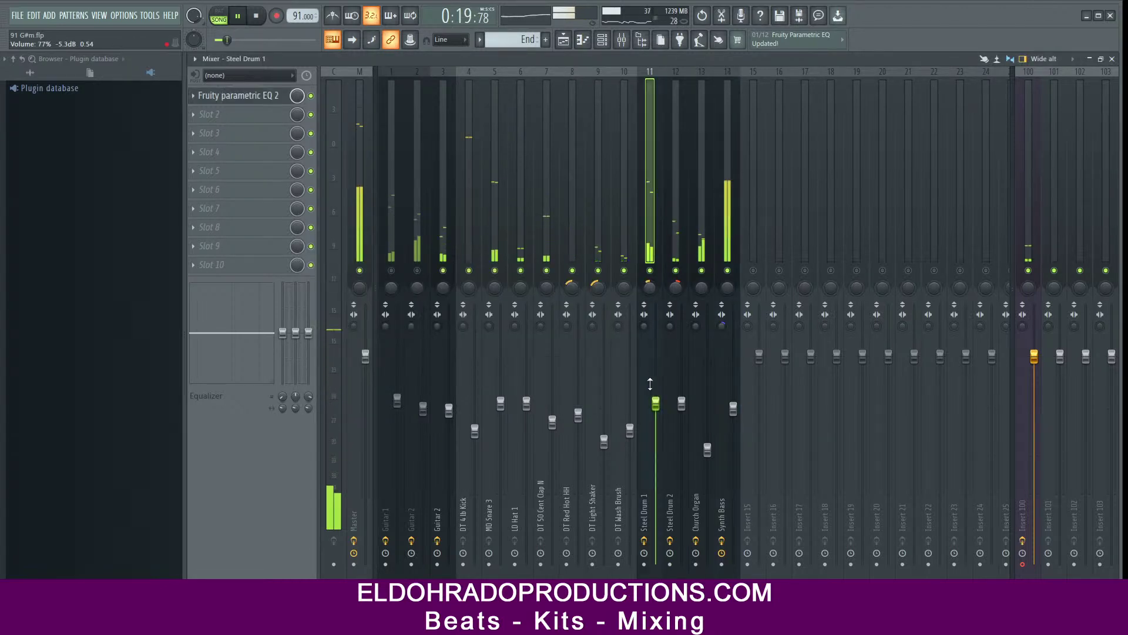
drag(655, 403, 655, 413)
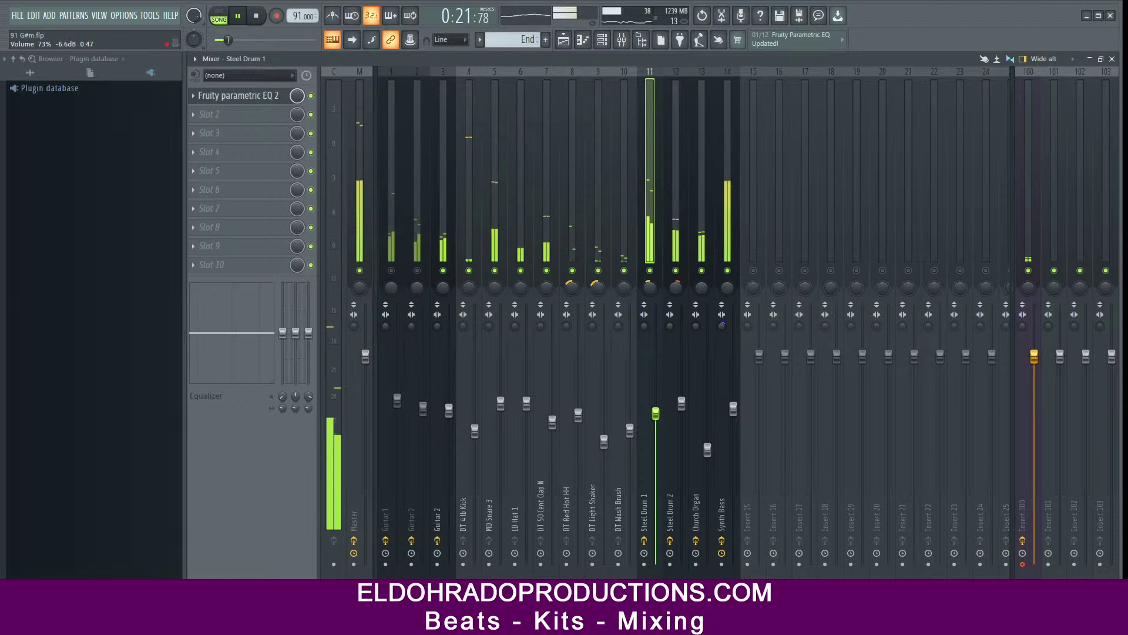
Step: Unmute the Guitar 1 and first Guitar 2 tracks, raise the Guitar 1 fader slightly and lower that Guitar 2 fader slightly
click(417, 270)
click(391, 270)
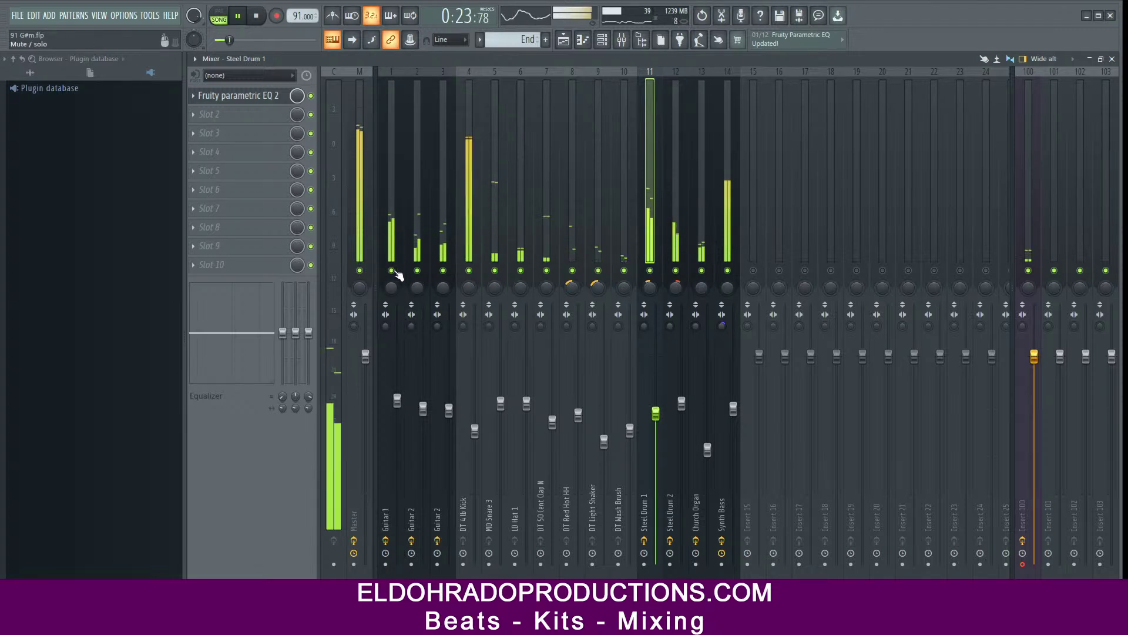
click(395, 217)
click(410, 206)
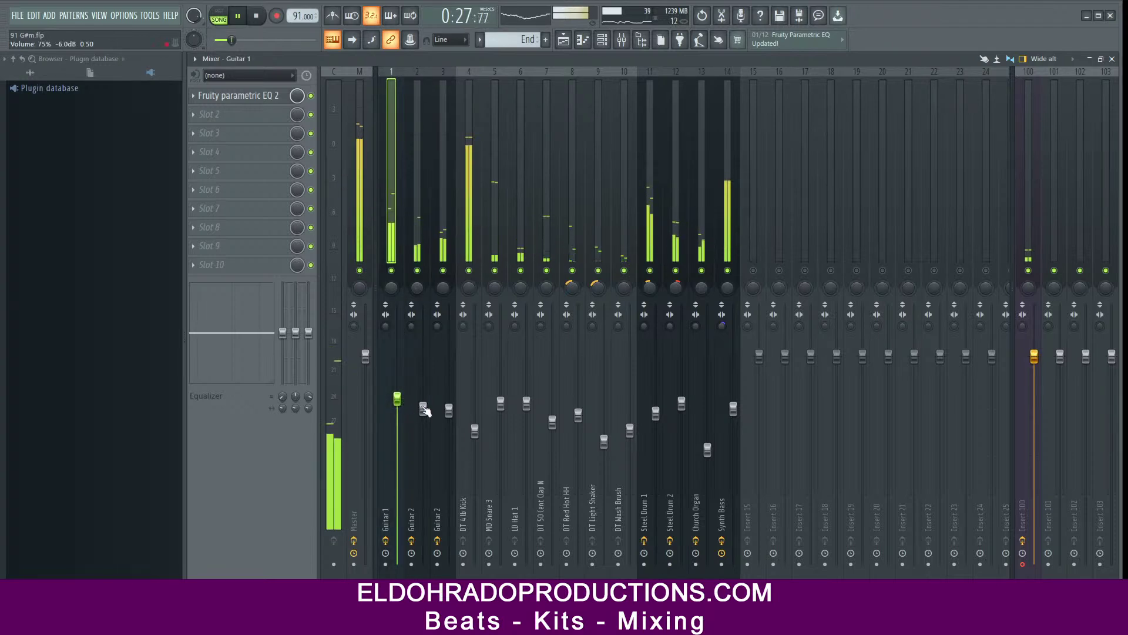
drag(424, 408, 425, 416)
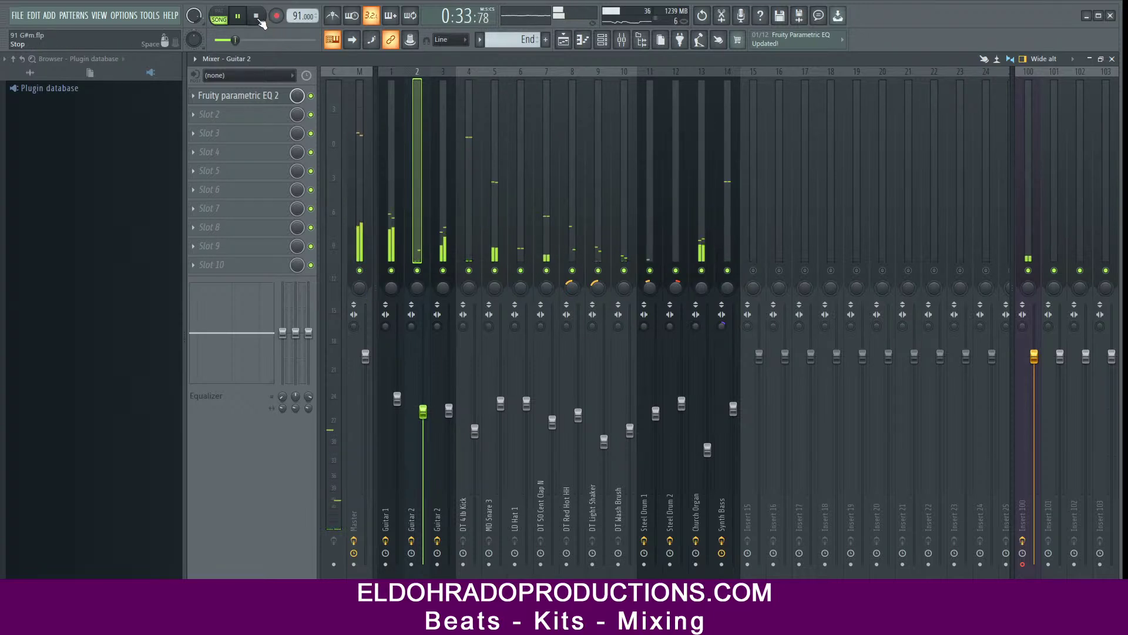
click(445, 235)
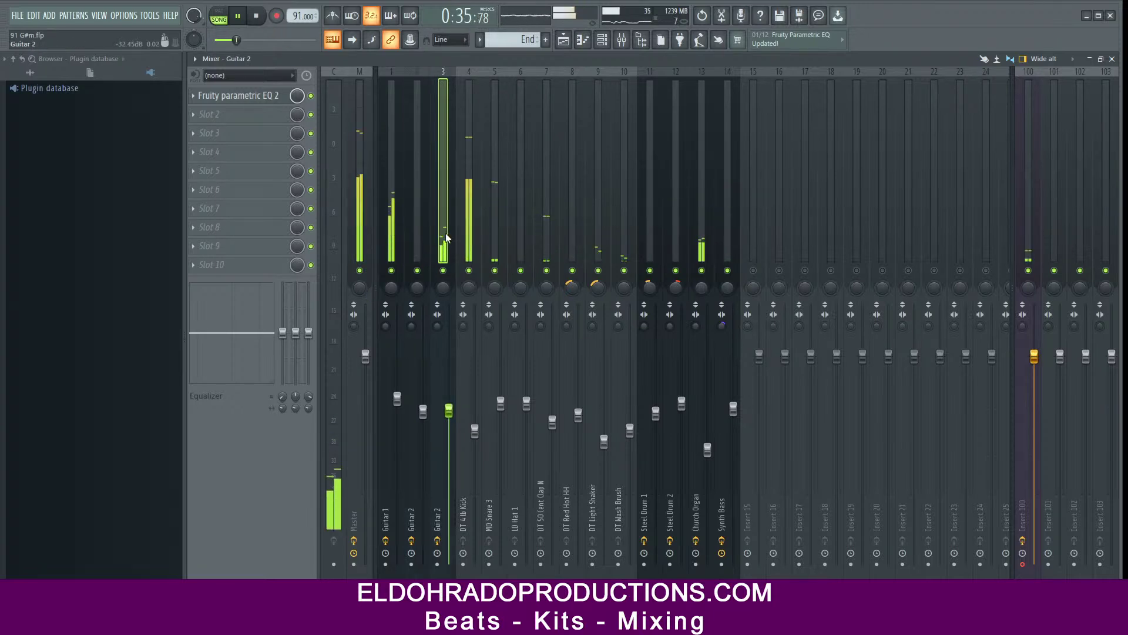
click(397, 234)
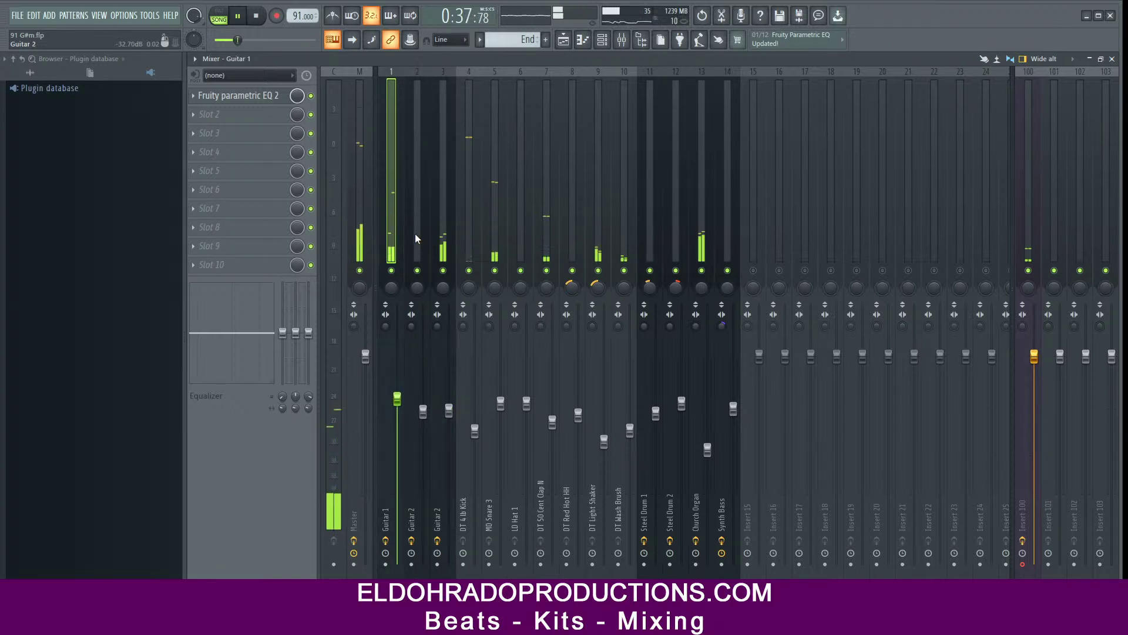
click(438, 232)
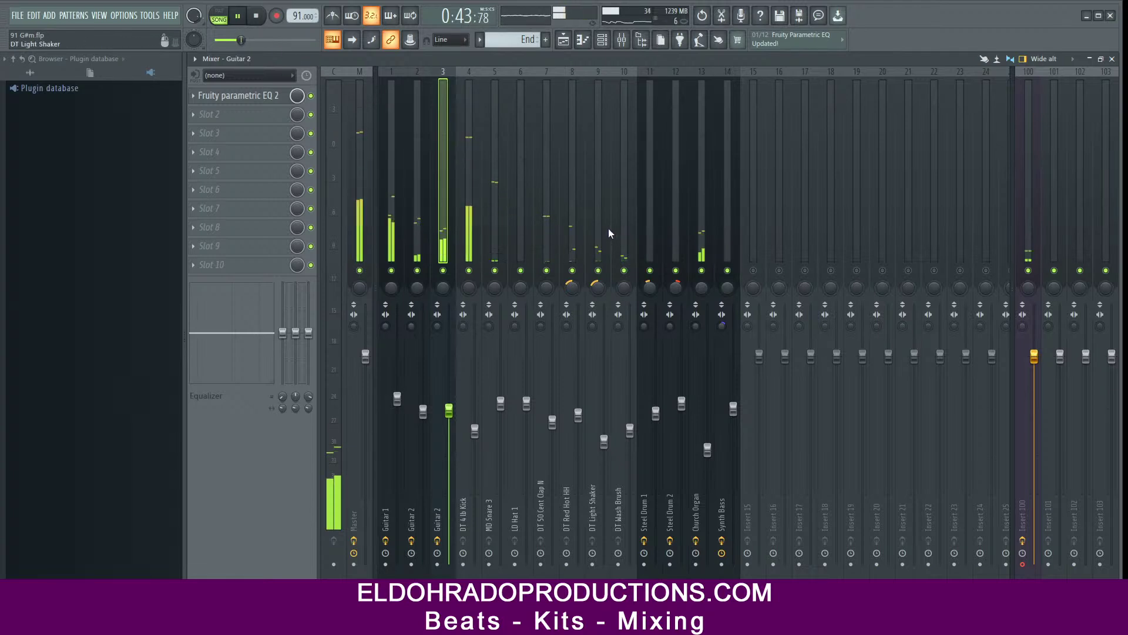
click(721, 229)
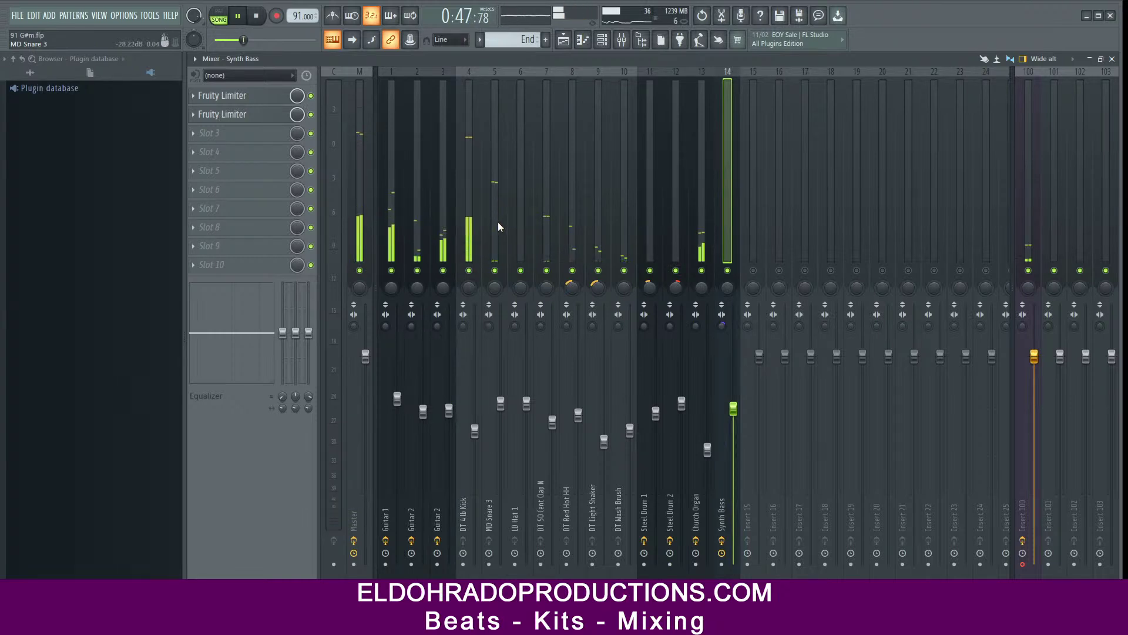
Step: Stop playback and move TR5 Classic Clipper on the Master track down to slot 6
key(space)
click(362, 220)
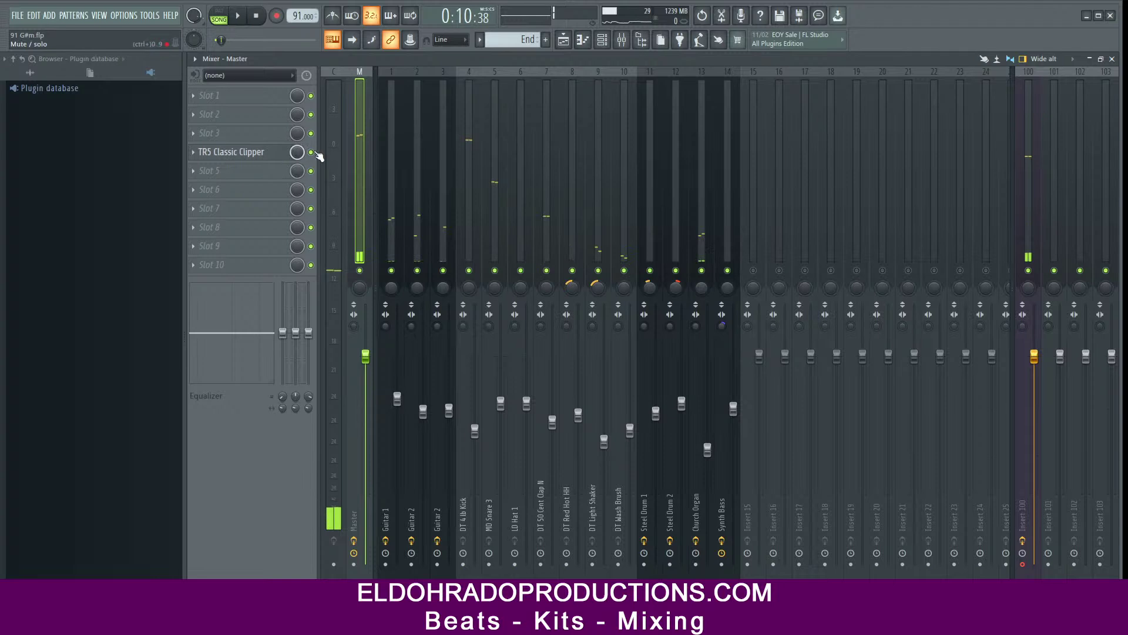
drag(265, 160, 267, 191)
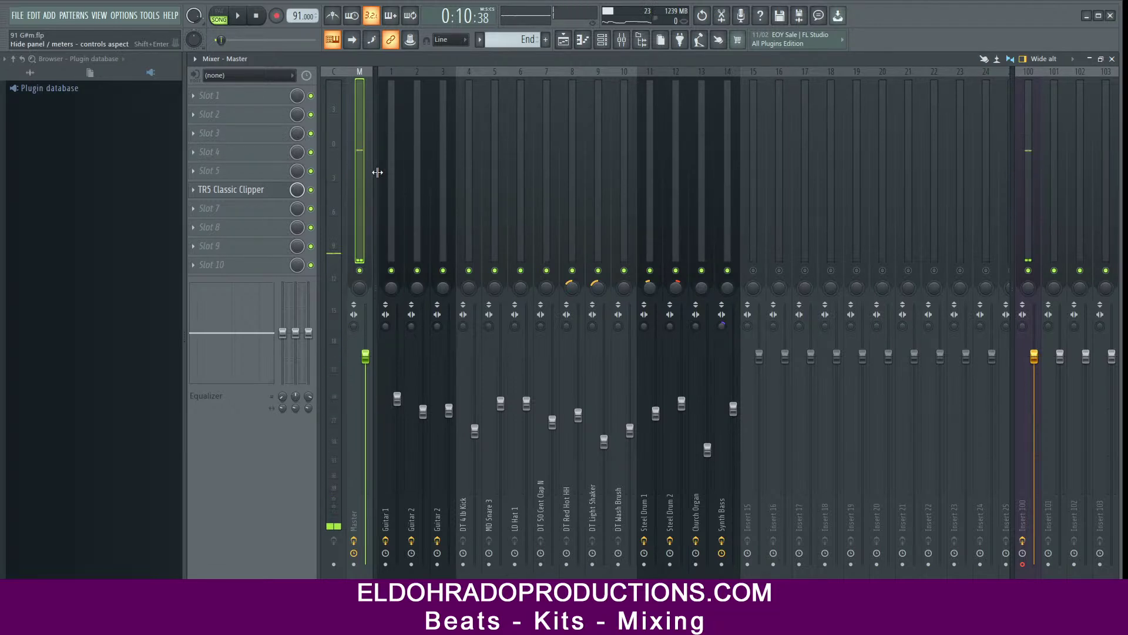
Step: Load the Plugin Alliance Shadow Hills Class A Mastering Comp into Master slot 3
click(235, 139)
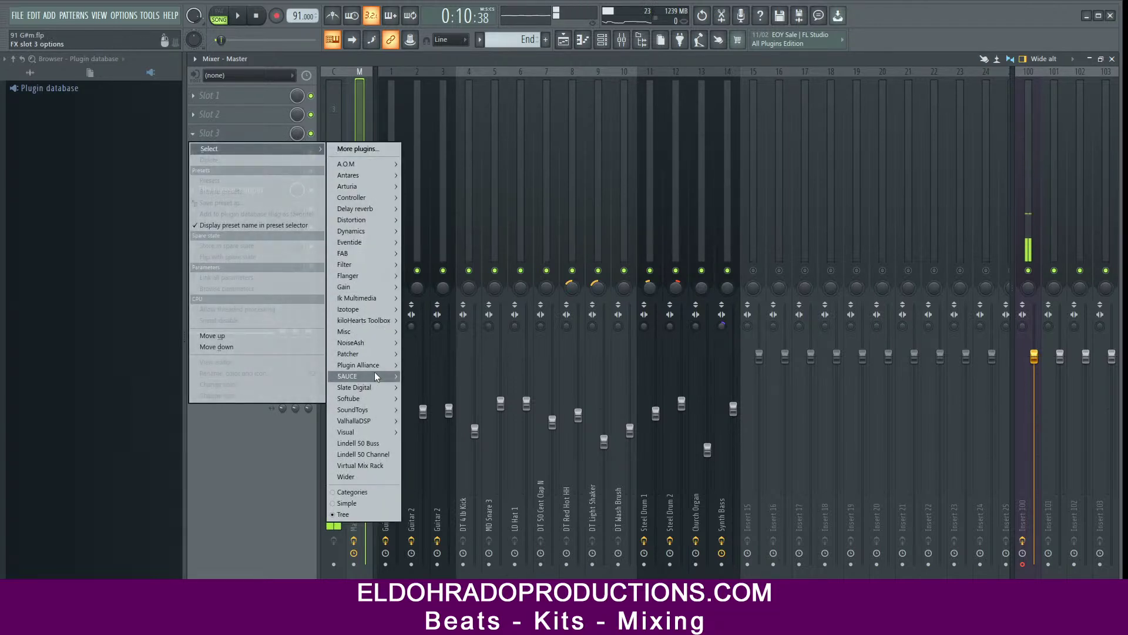
mouse_move(366, 369)
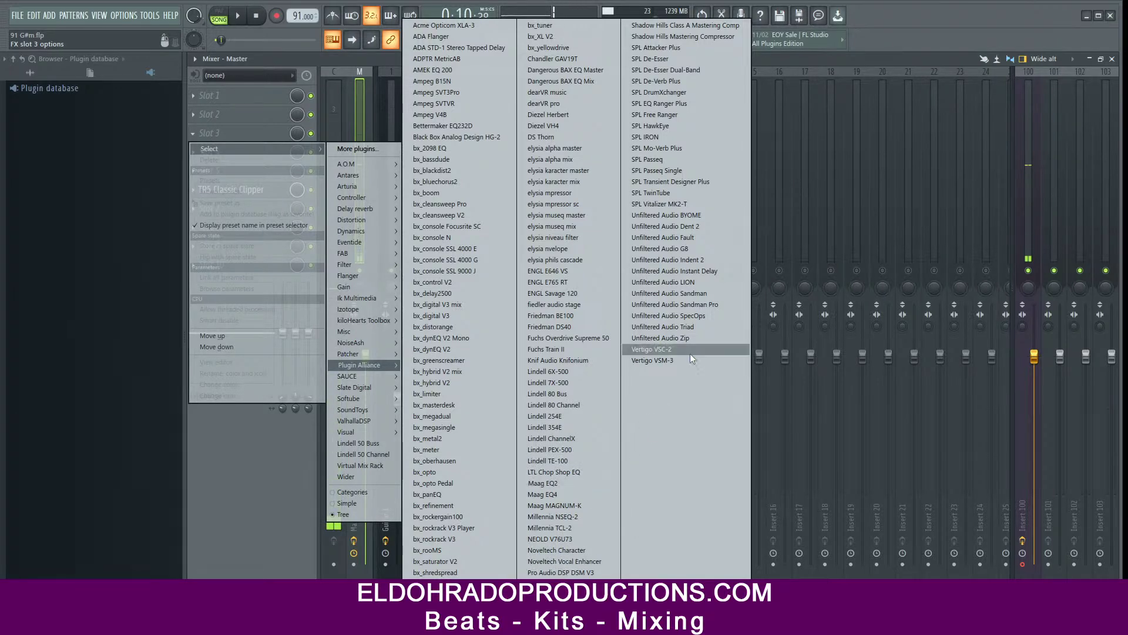
click(706, 26)
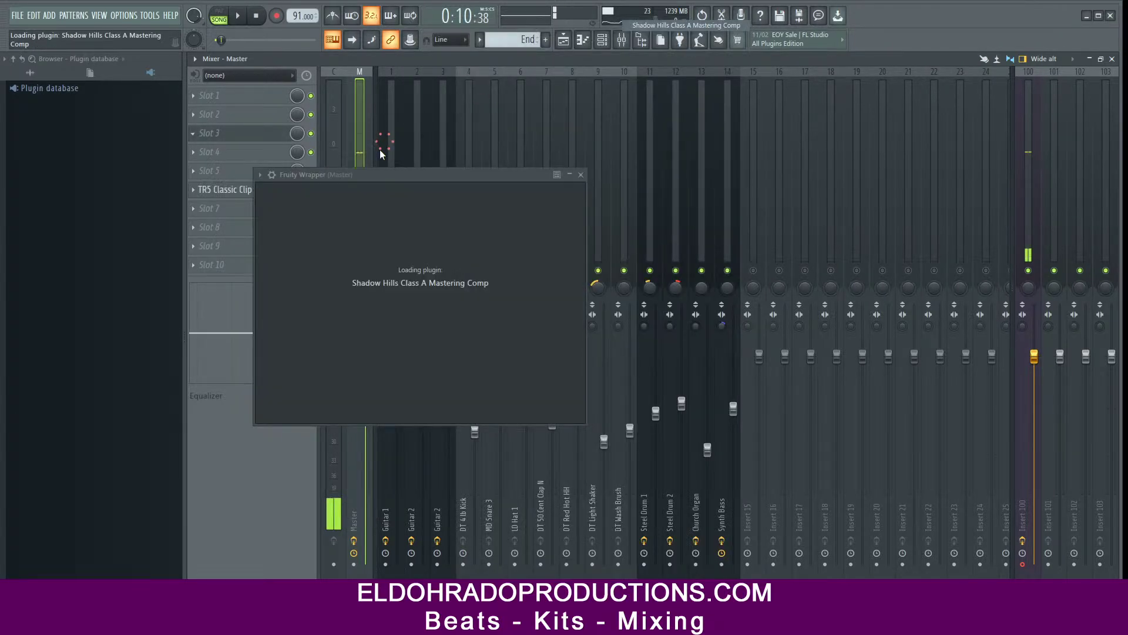
drag(460, 170, 450, 131)
Step: Set the mastering compressor's meter to Discrete and switch its optical section out
key(space)
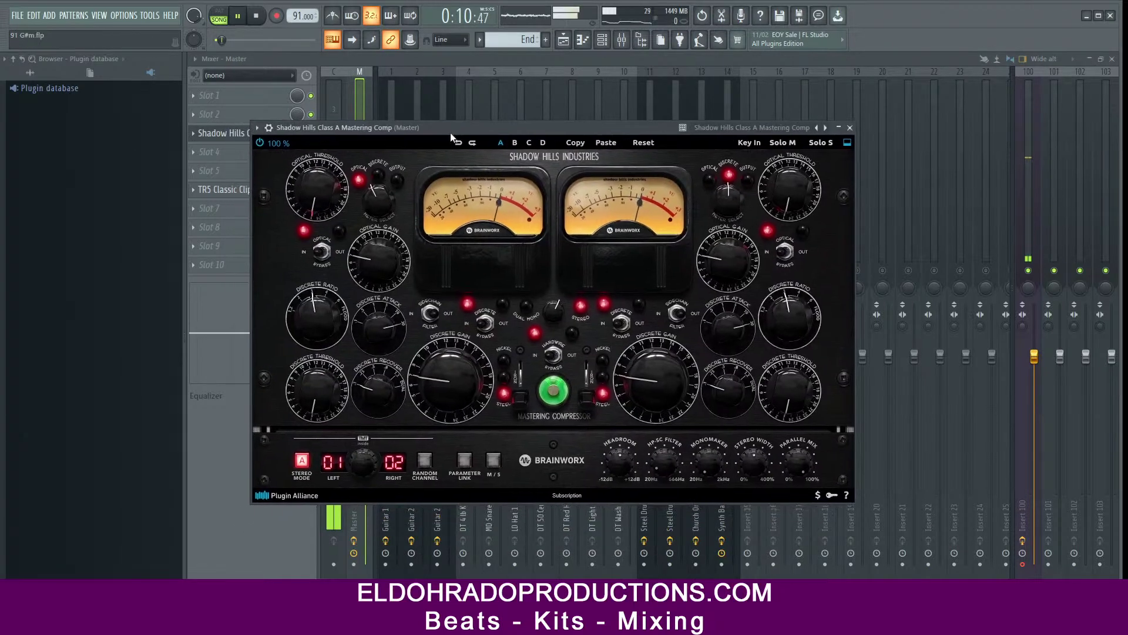
click(379, 178)
key(space)
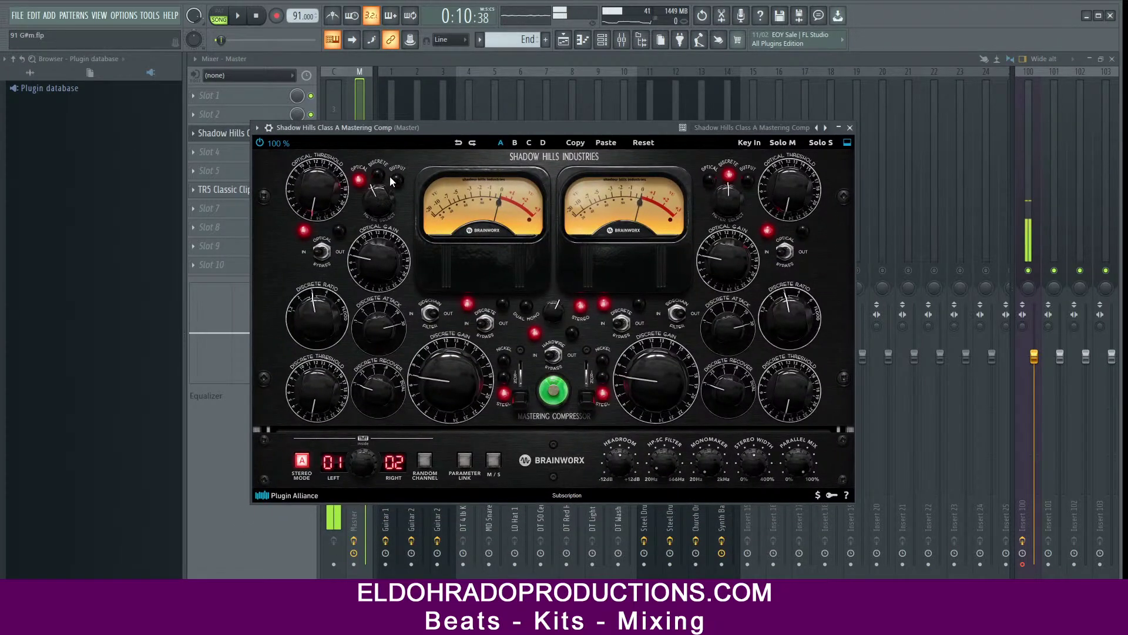
click(329, 256)
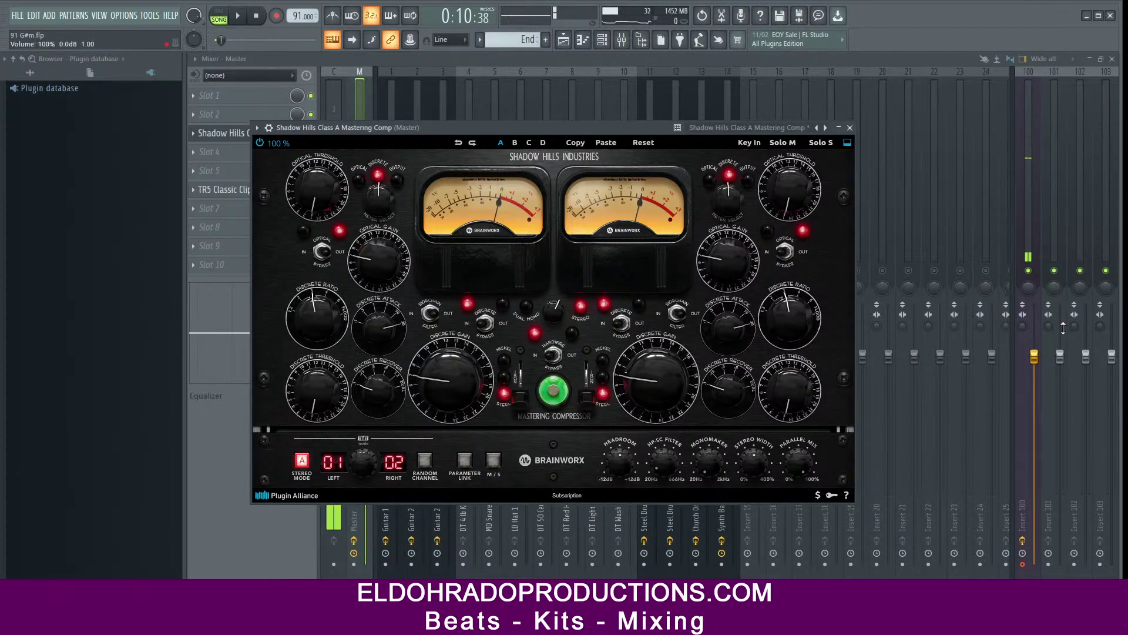
click(1028, 272)
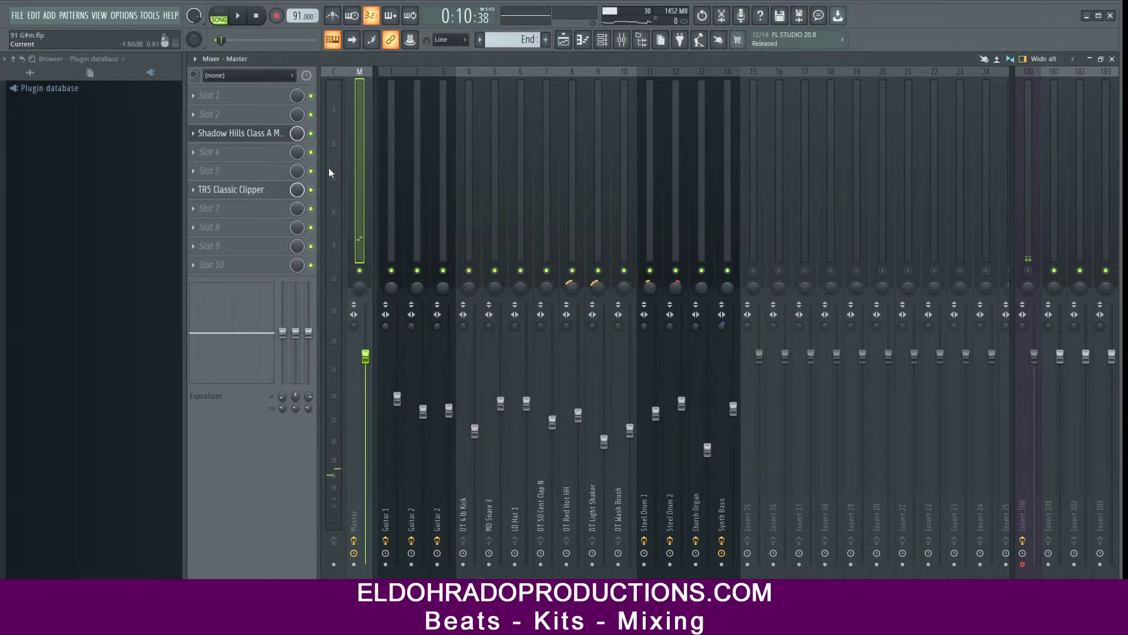
click(264, 135)
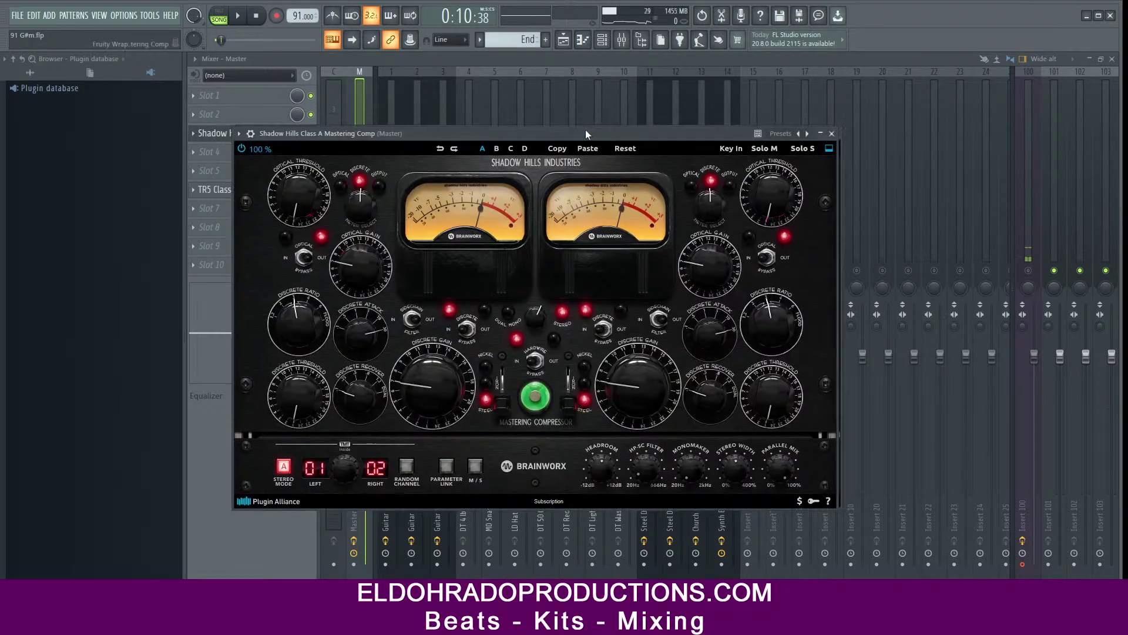
drag(618, 135, 658, 123)
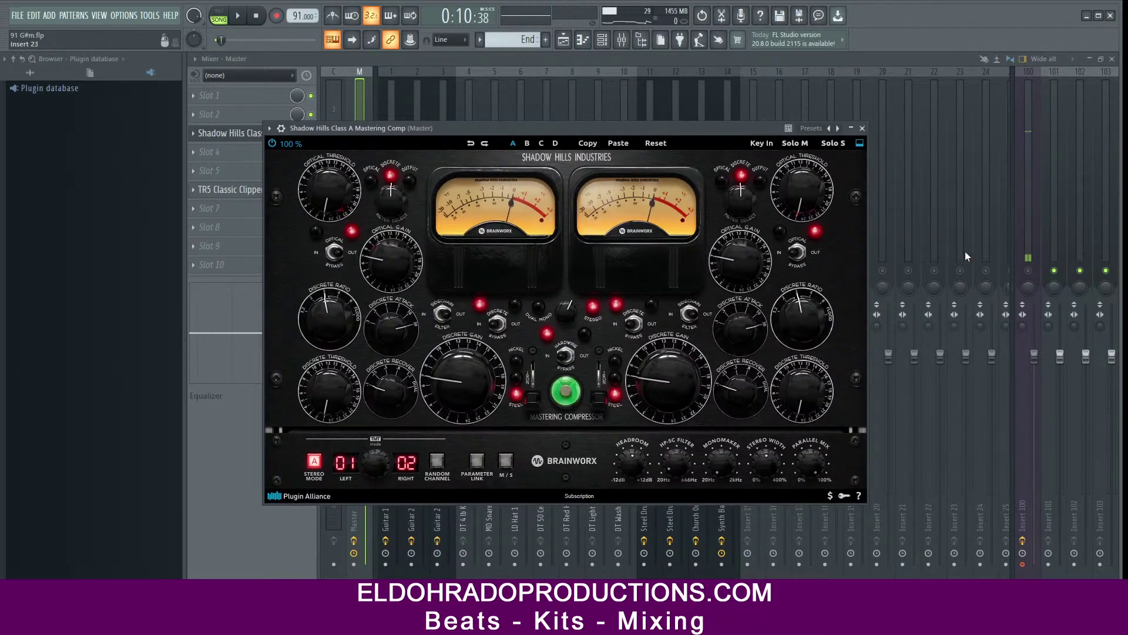
click(1029, 272)
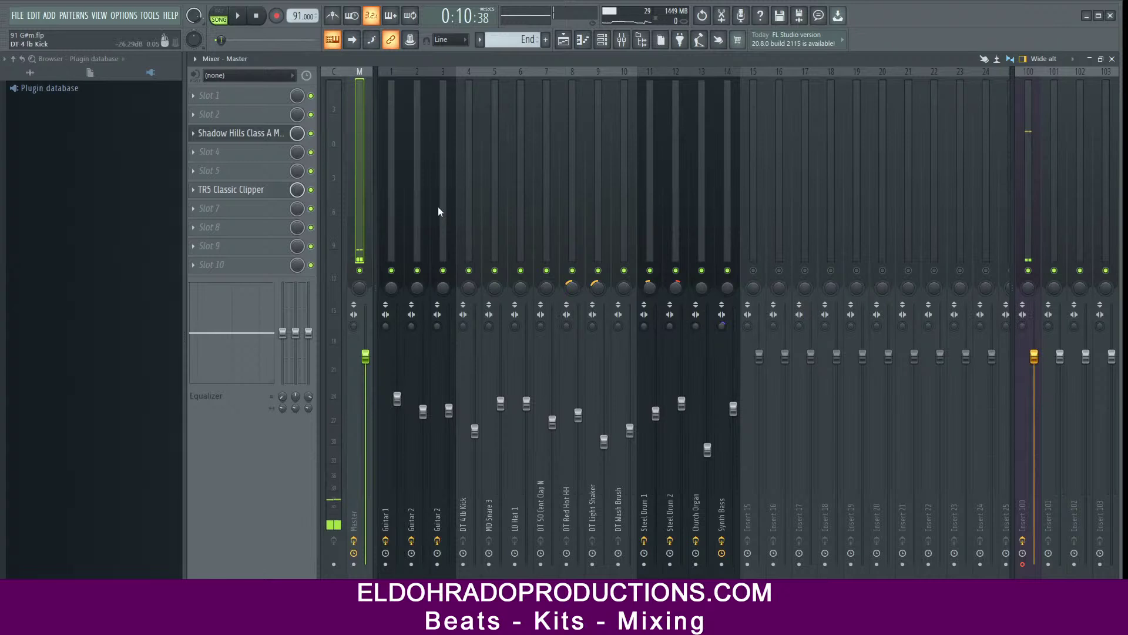
Step: Adjust the mastering compressor's discrete ratio and threshold during playback, switch both transformers to Nickel, and close it
click(235, 134)
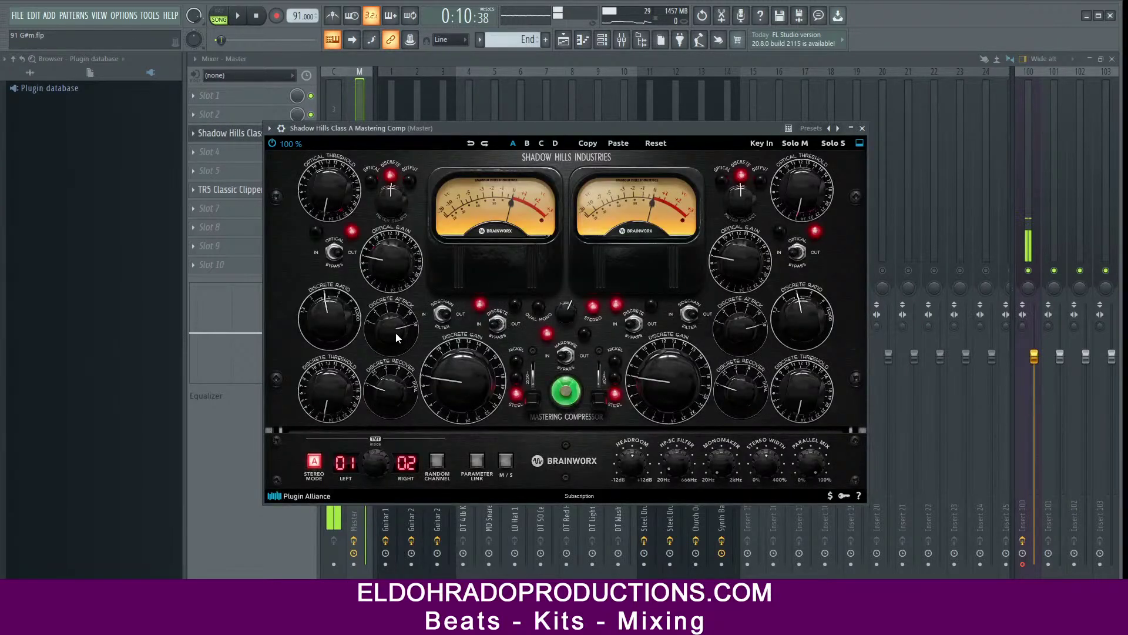
scroll(331, 365, down, 3)
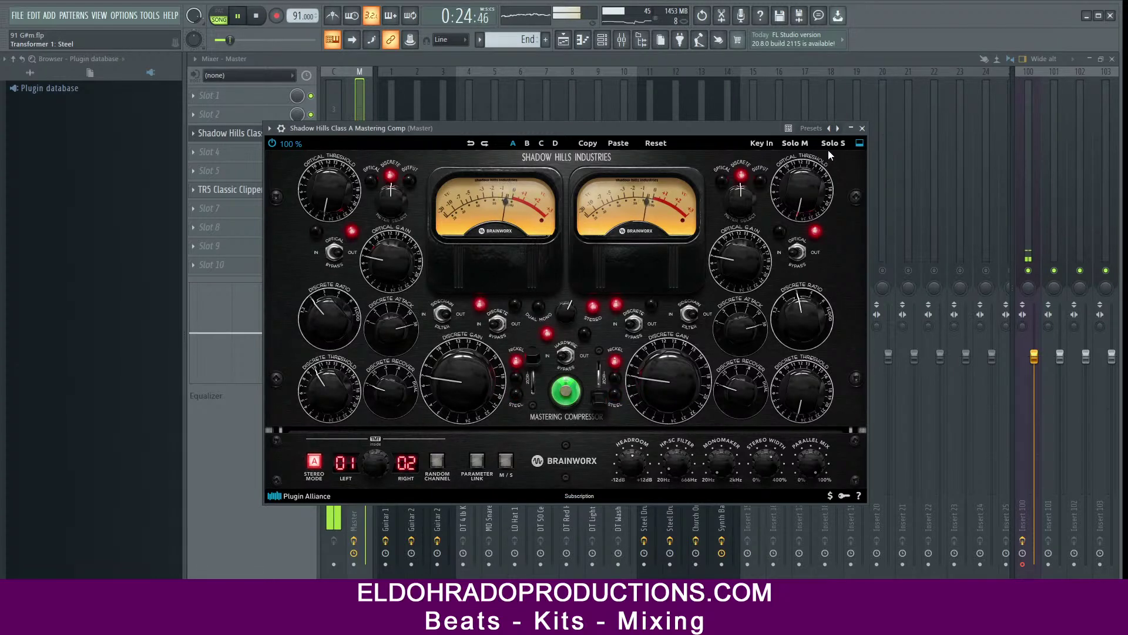
click(862, 129)
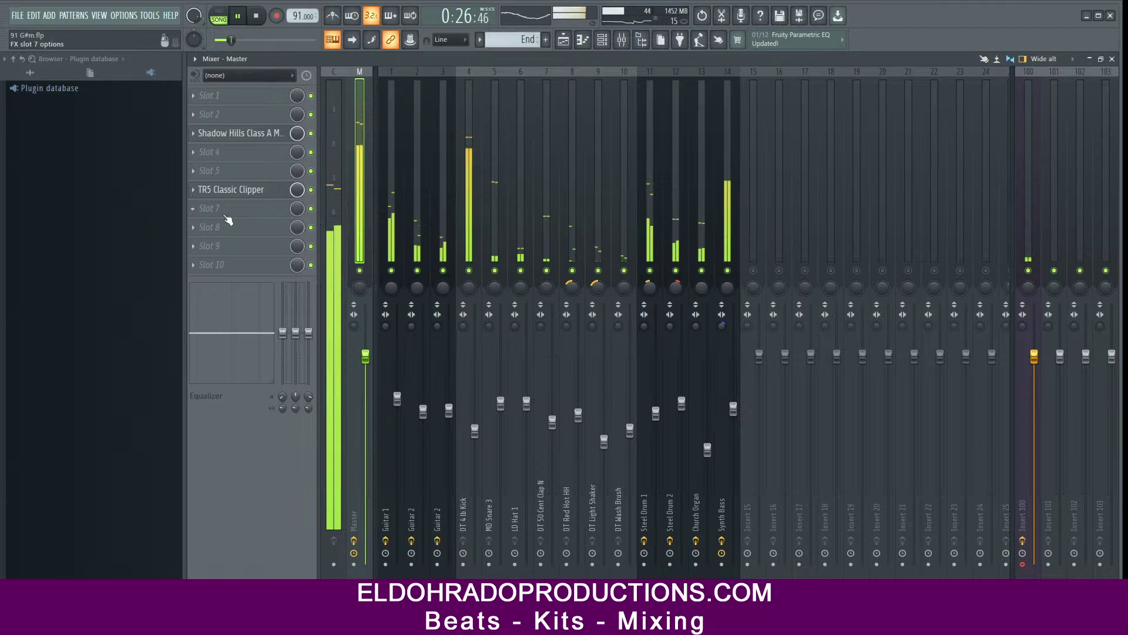
Step: Stop playback, disable TR5 Classic Clipper on the Master track, and load Fruity Limiter into slot 5
click(734, 408)
click(349, 169)
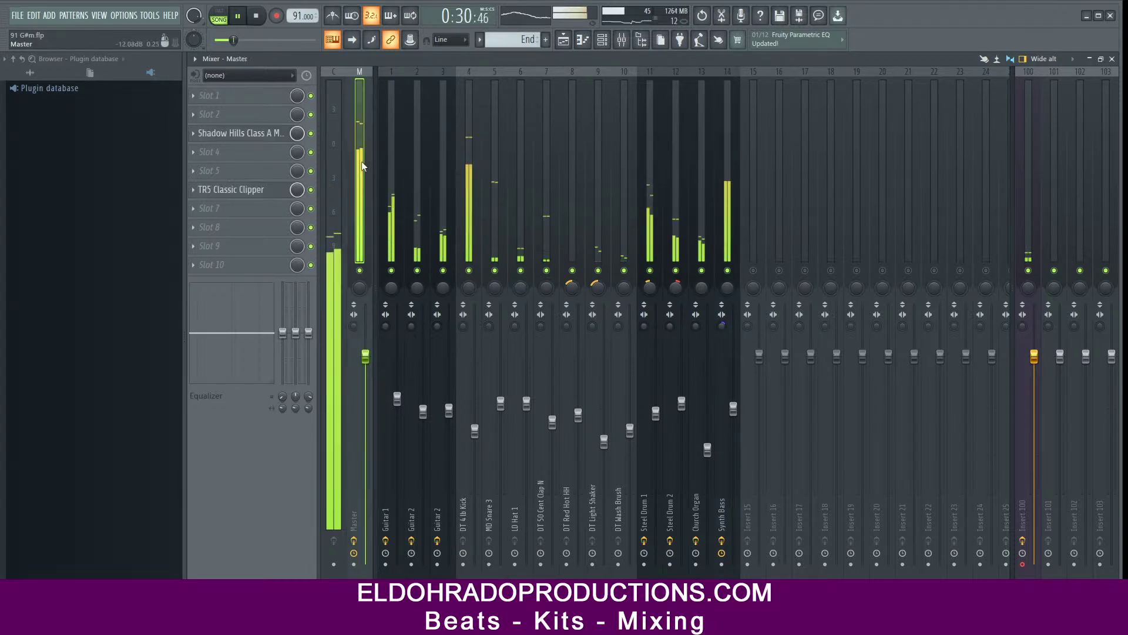
key(space)
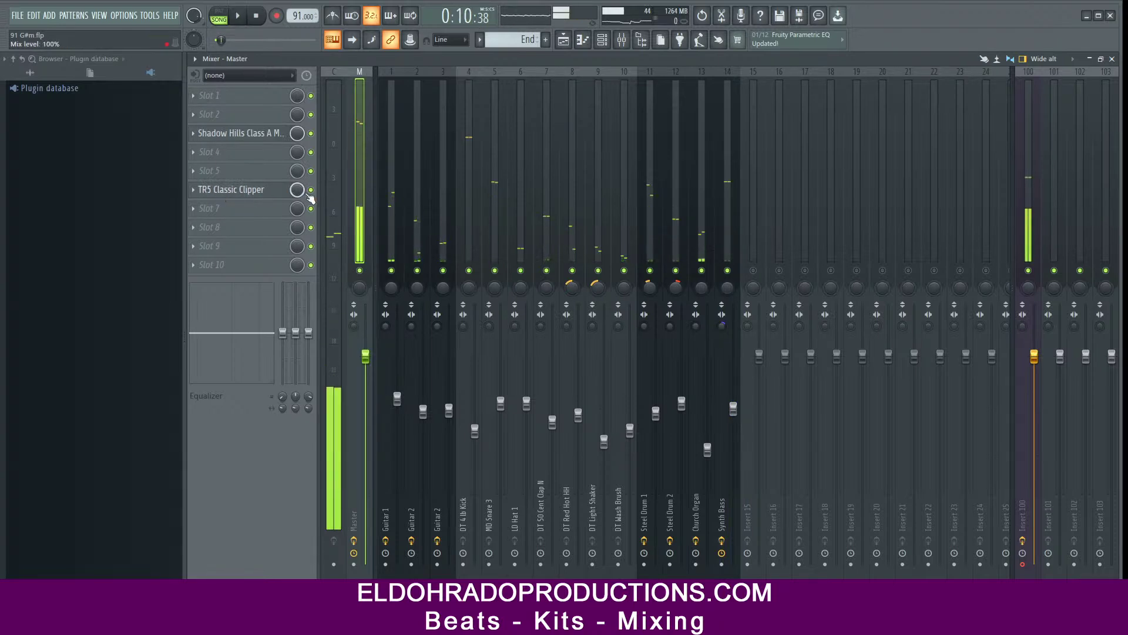
click(237, 175)
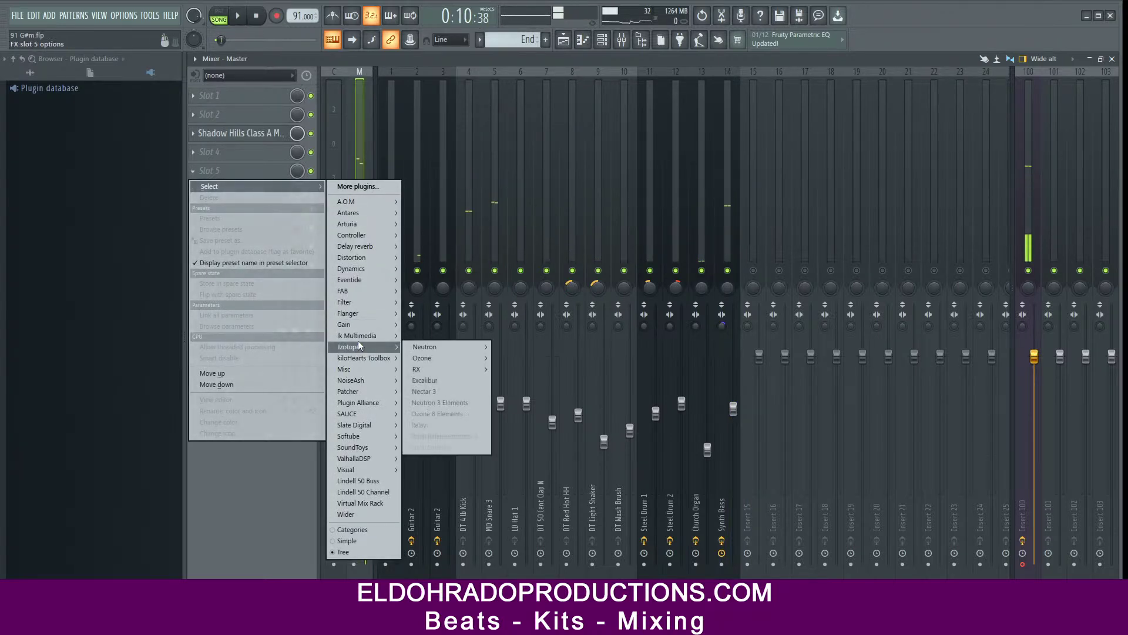
mouse_move(361, 336)
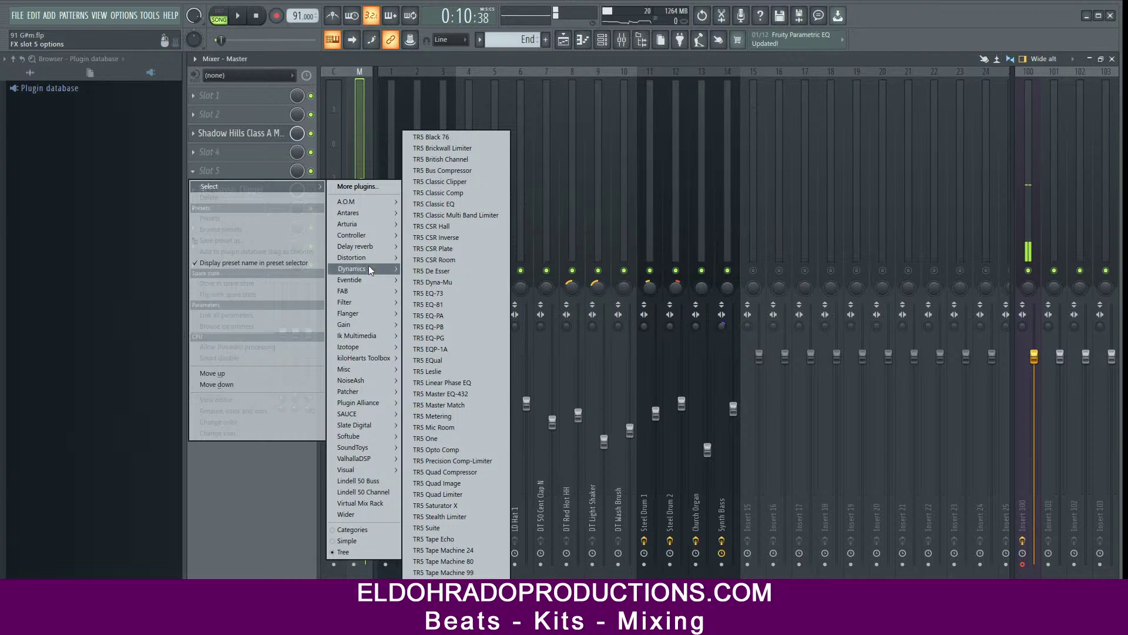
mouse_move(369, 265)
click(435, 336)
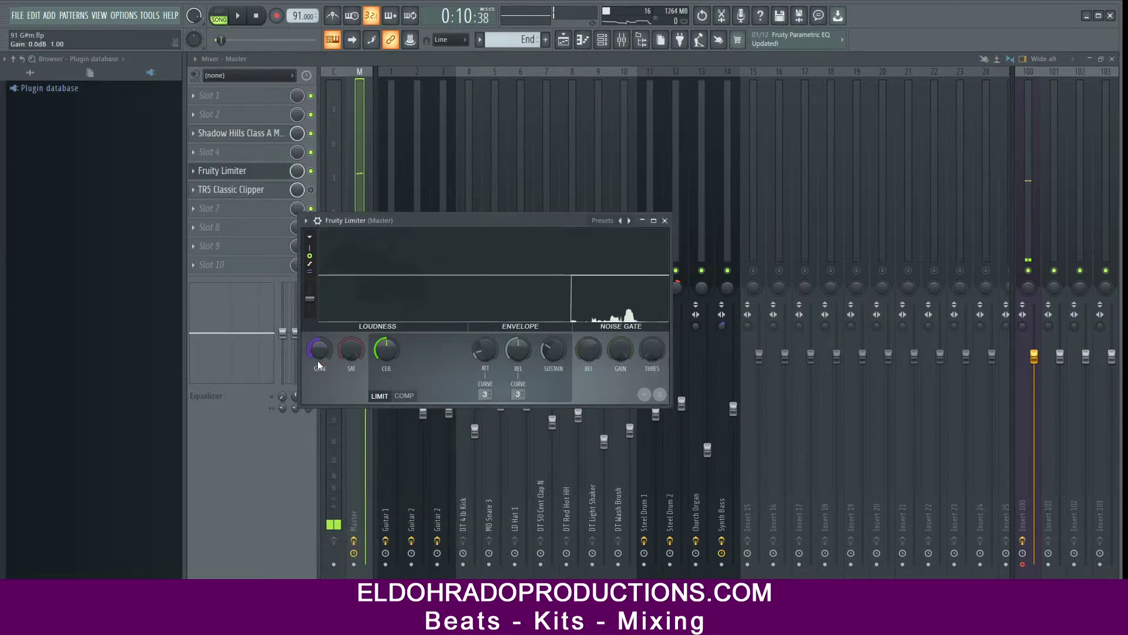
Step: Play the song, raise the Master limiter's gain, and shorten its attack and release, with the release at 0.06 ms
key(space)
drag(319, 361, 318, 338)
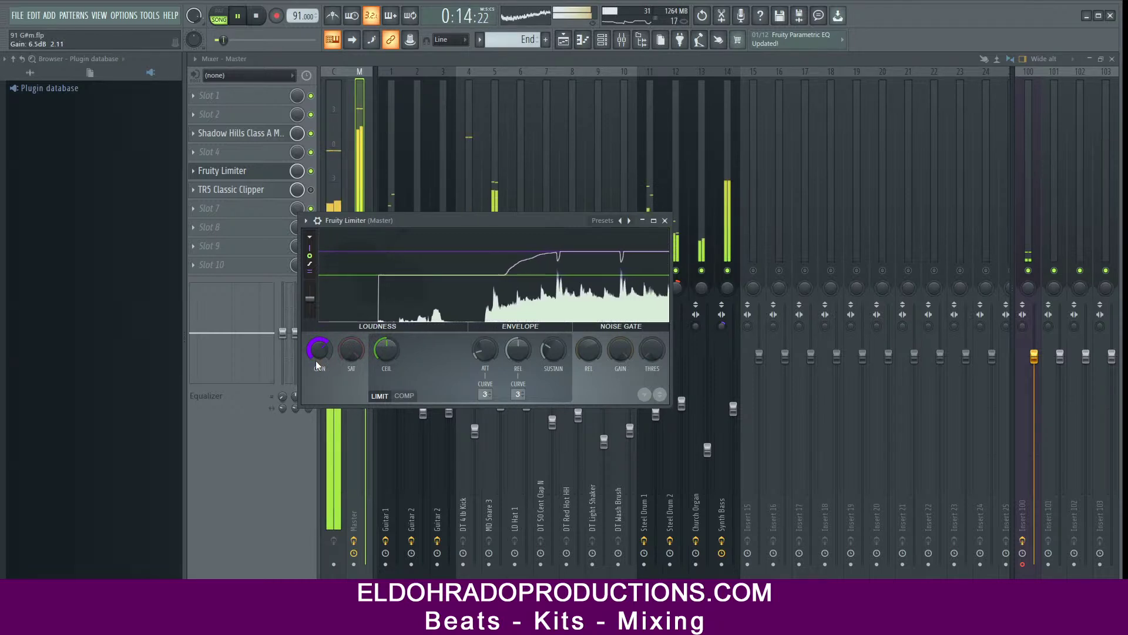
drag(317, 353, 317, 344)
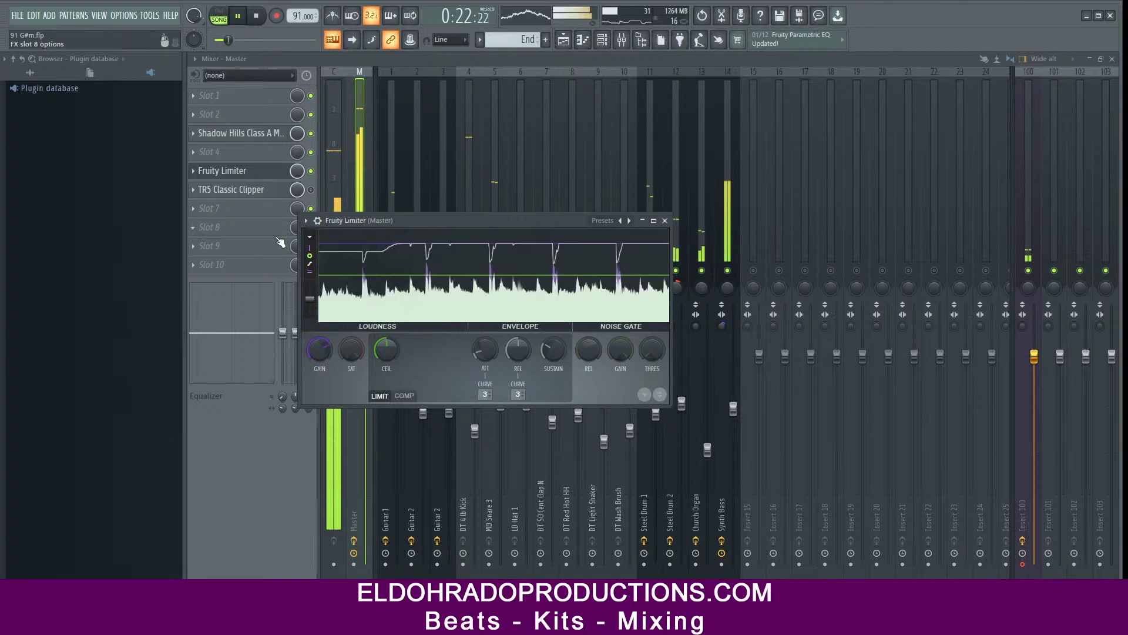
drag(402, 222, 514, 194)
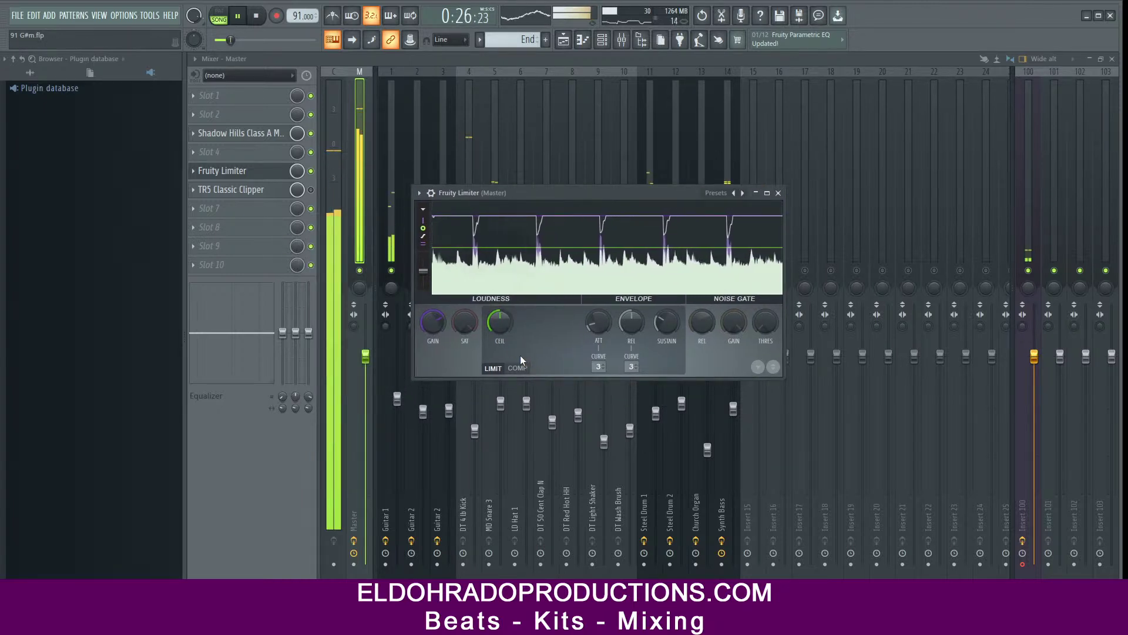
scroll(599, 327, down, 2)
scroll(633, 319, down, 5)
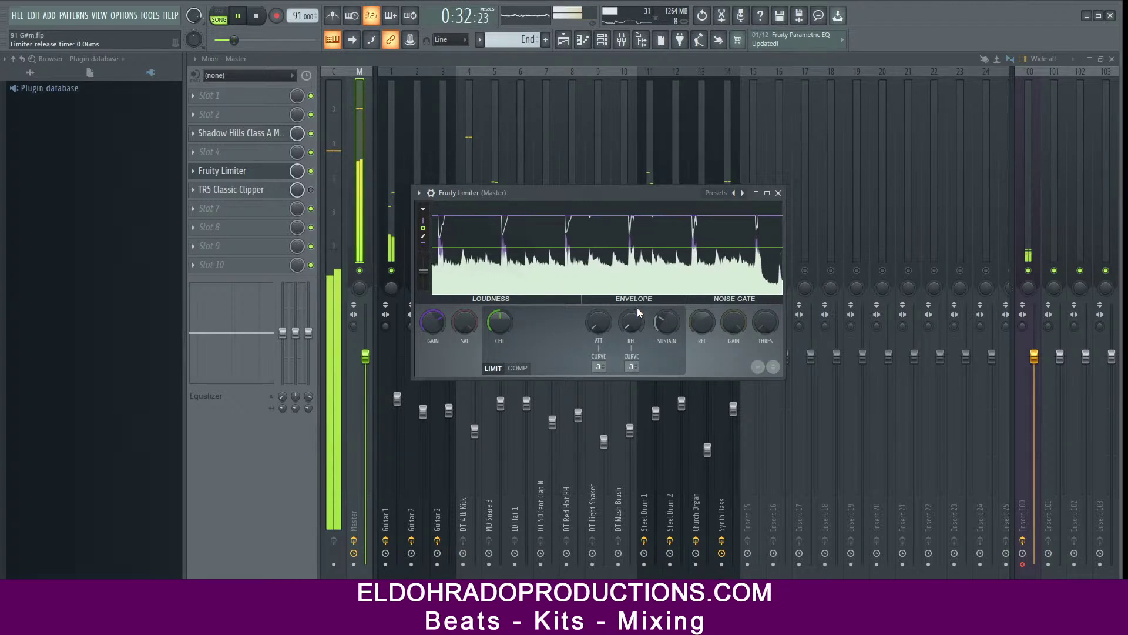
Step: Raise the Master limiter's saturation, set its gain to 6.0 dB, and close the limiter
drag(465, 323, 466, 294)
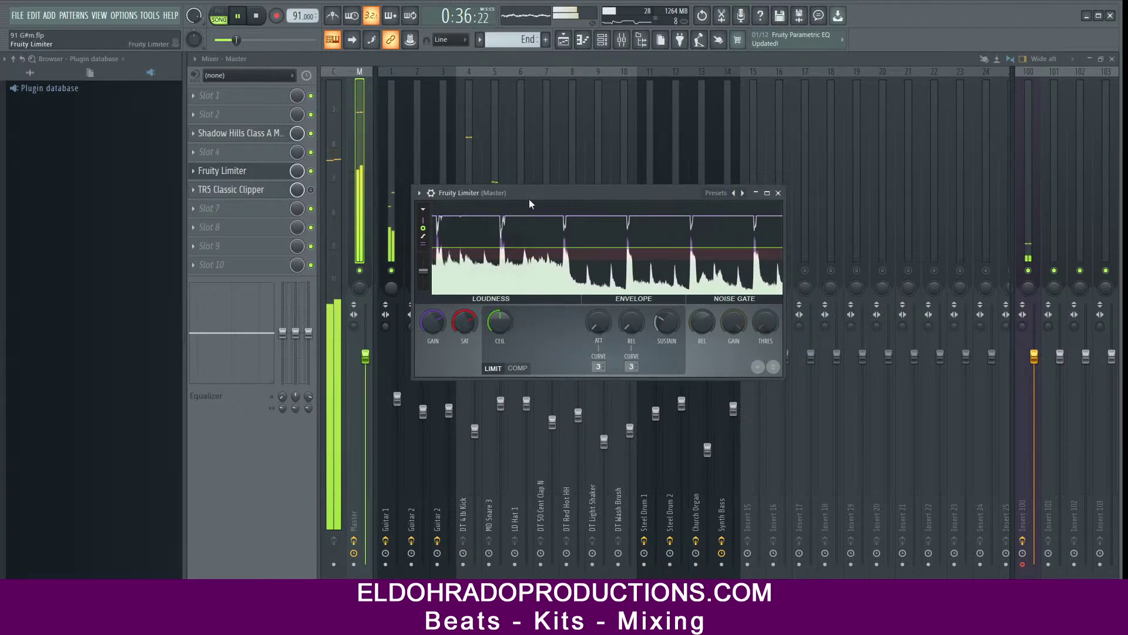
drag(531, 203, 473, 283)
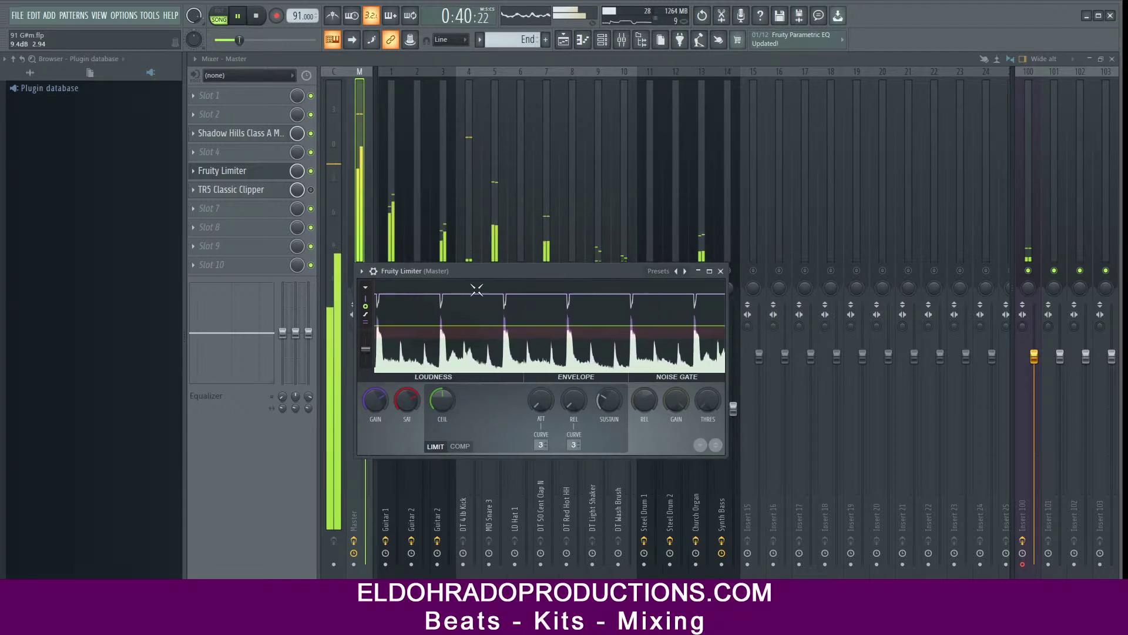
drag(379, 400, 382, 401)
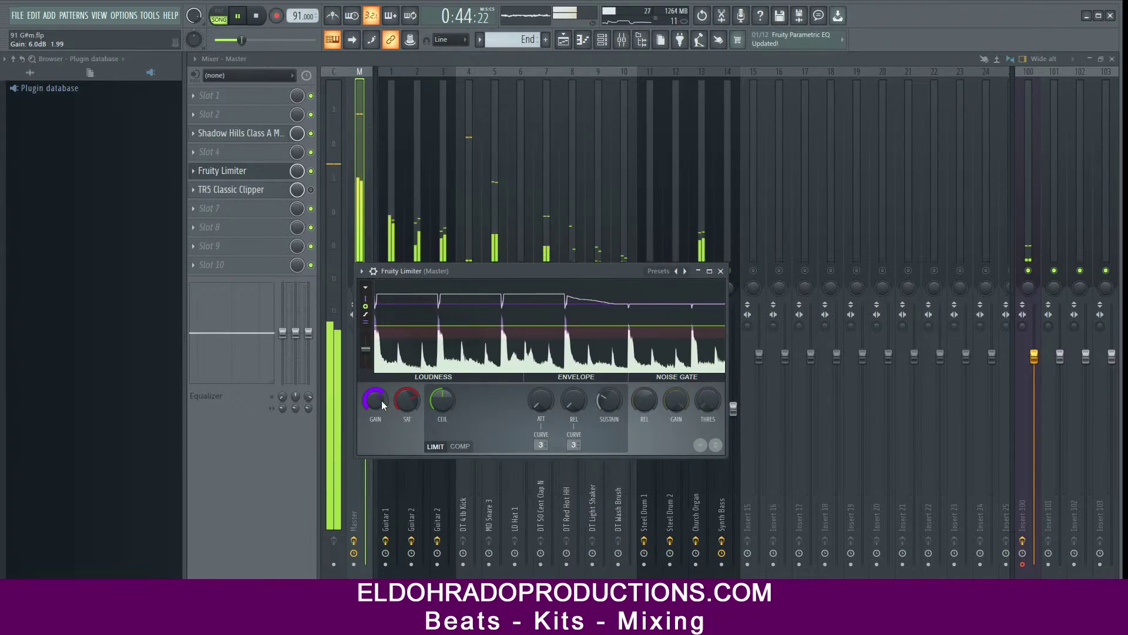
click(721, 271)
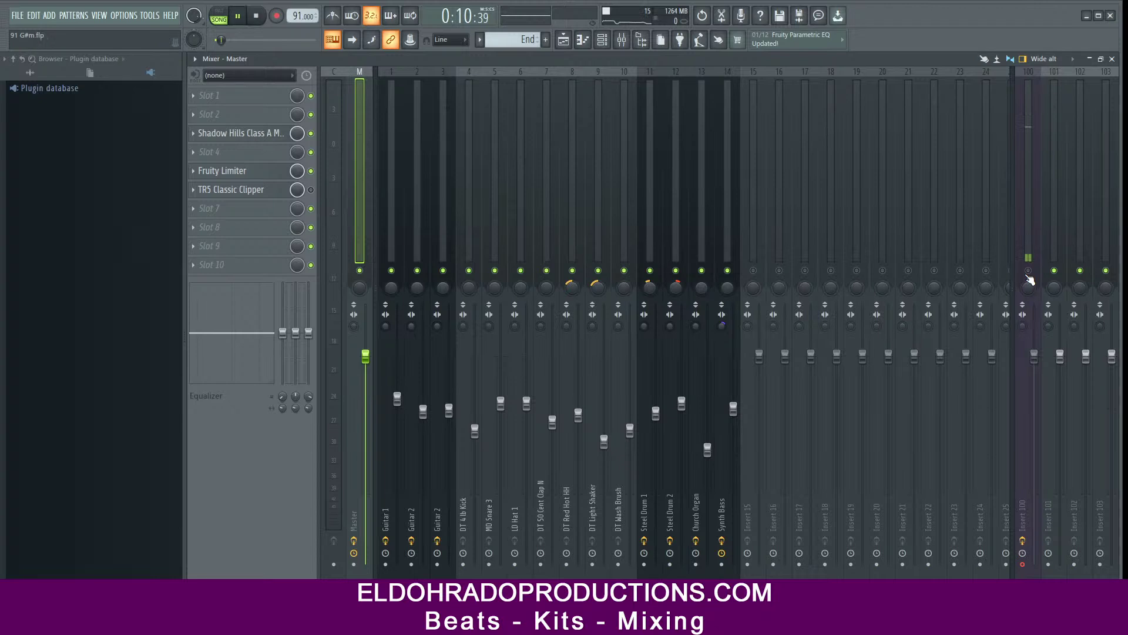
Step: Play the song and slightly lower the Steel Drum 1, Steel Drum 2 and Guitar 1 faders
key(space)
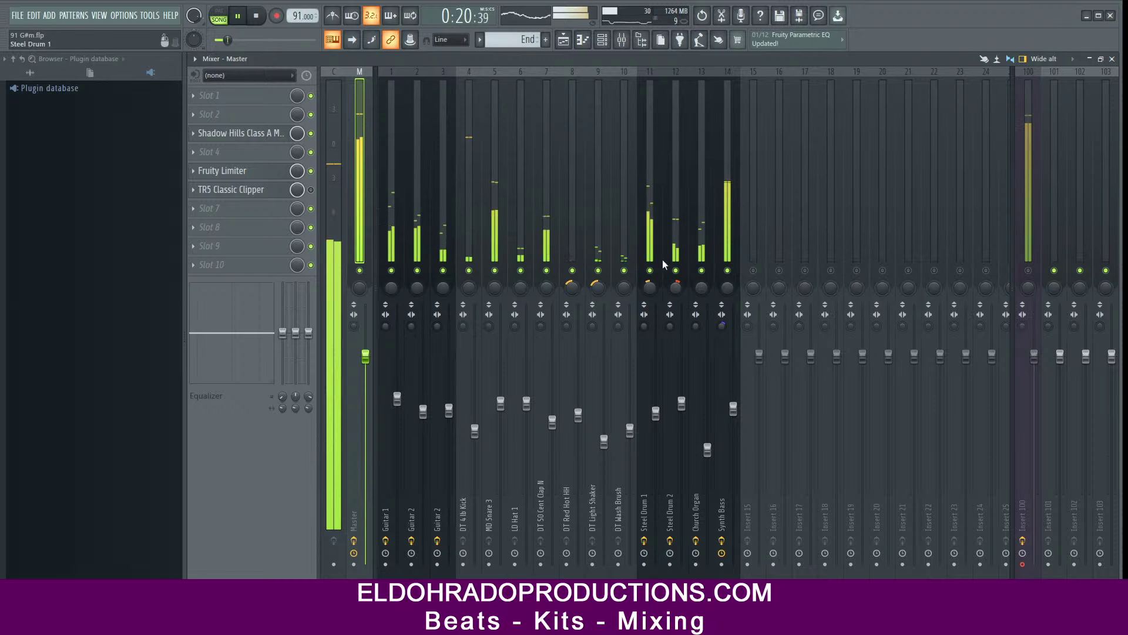
click(651, 237)
ctrl+click(672, 237)
drag(655, 413, 656, 423)
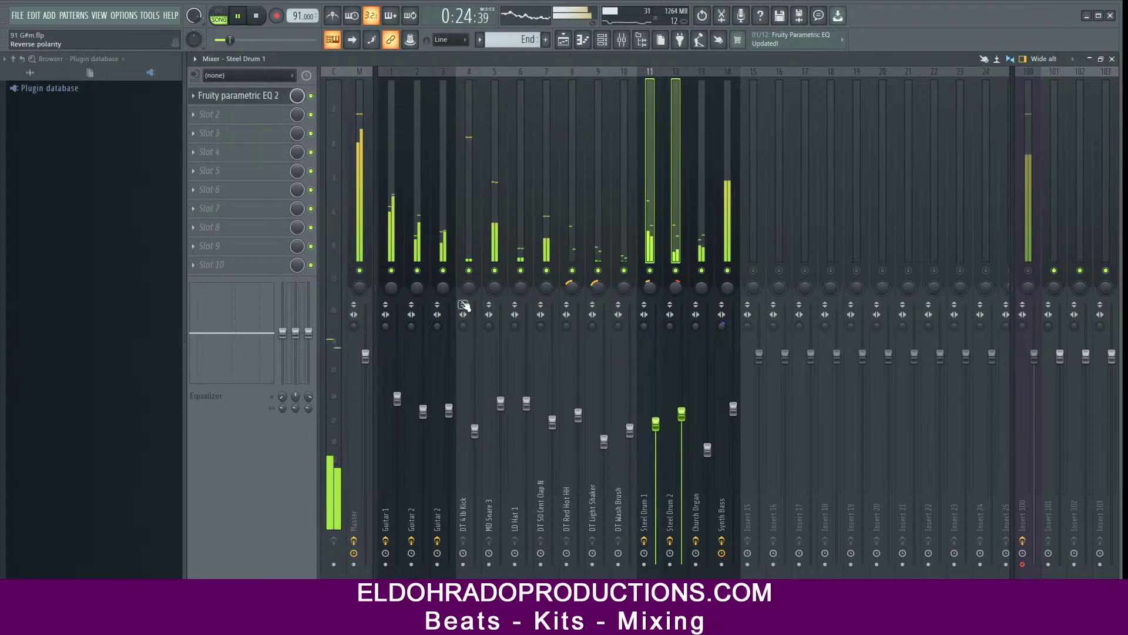
drag(398, 398, 397, 403)
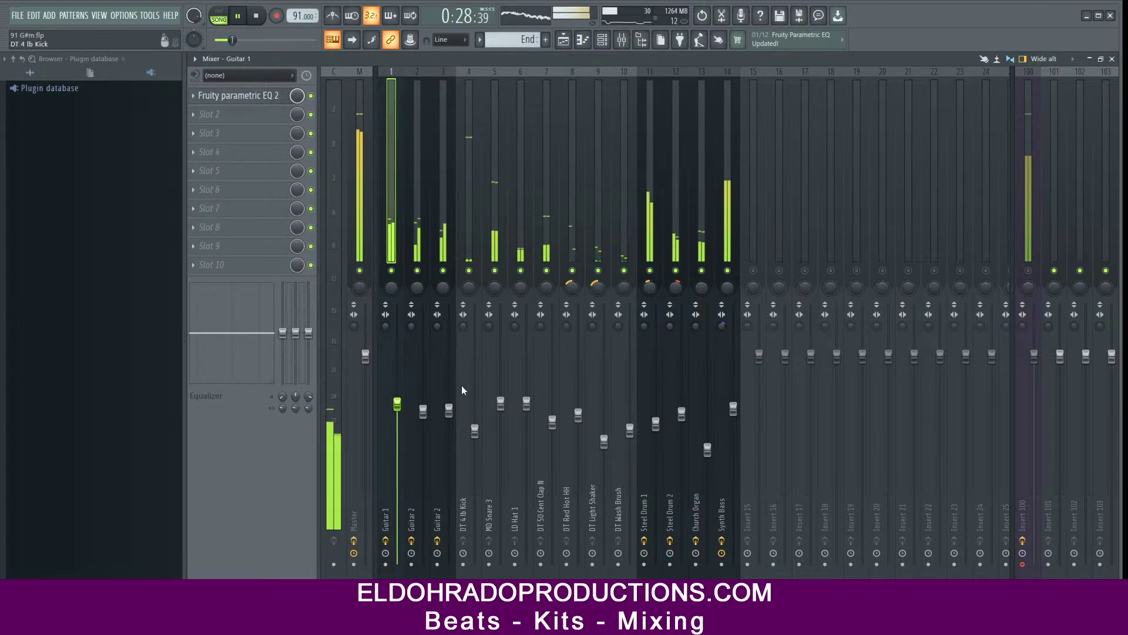
Step: Lower Steel Drum 1's volume further and bring Steel Drum 2 down slightly
click(675, 273)
drag(655, 423, 657, 445)
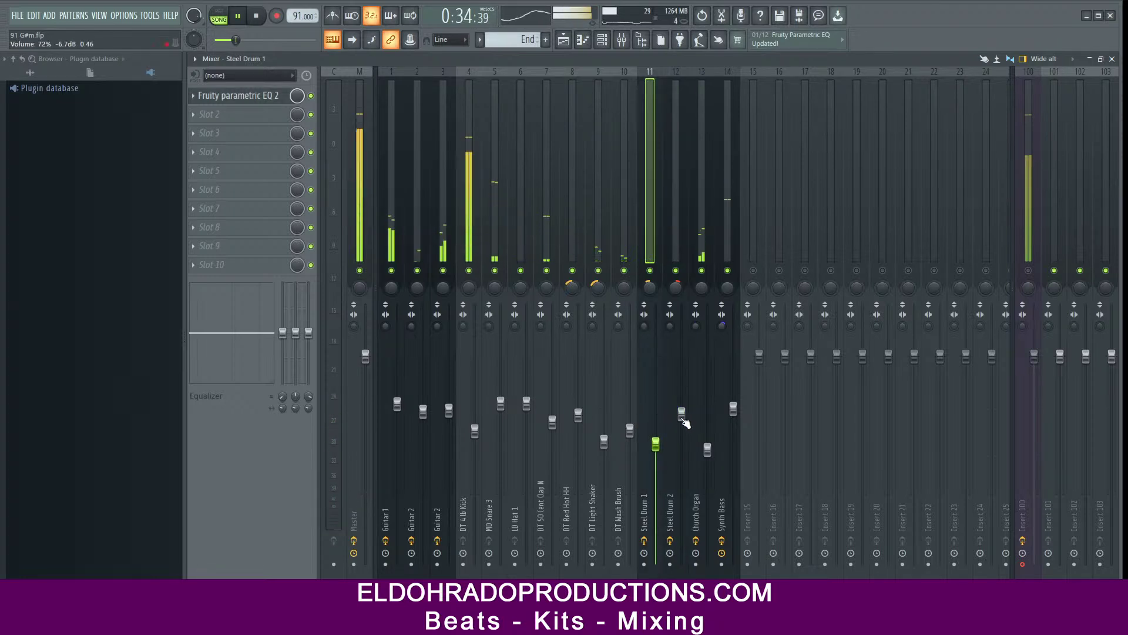
drag(681, 414, 682, 416)
click(656, 445)
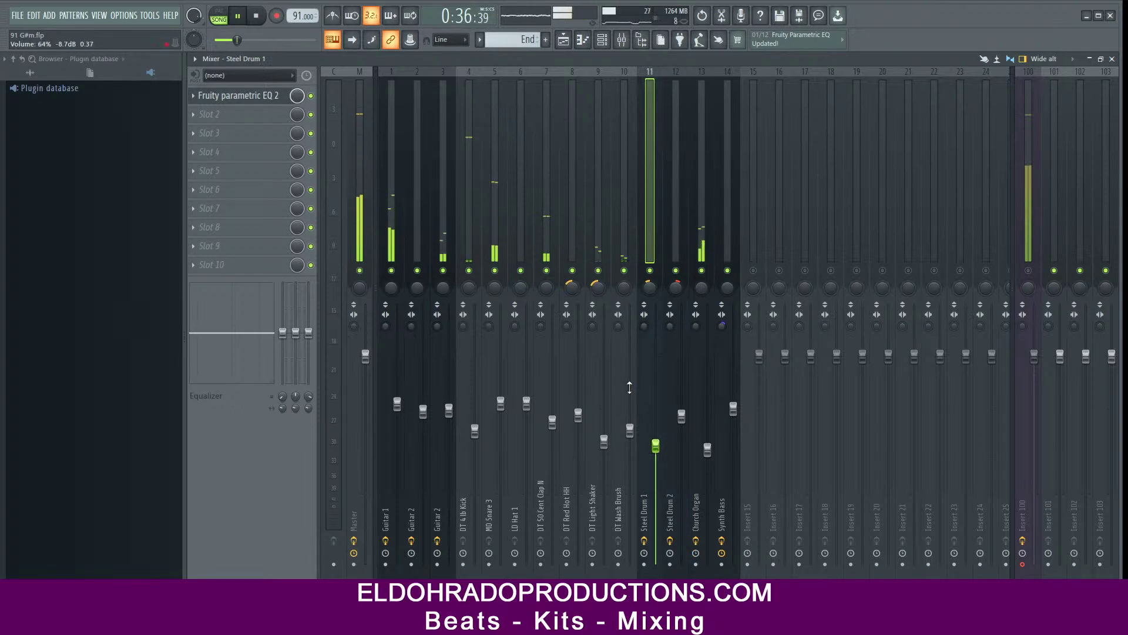
Step: Lower MD Snare 3 and DT 50 Cent Clap N slightly together, and raise the clap back up a little on its own
click(494, 241)
ctrl+click(546, 236)
drag(497, 417, 497, 422)
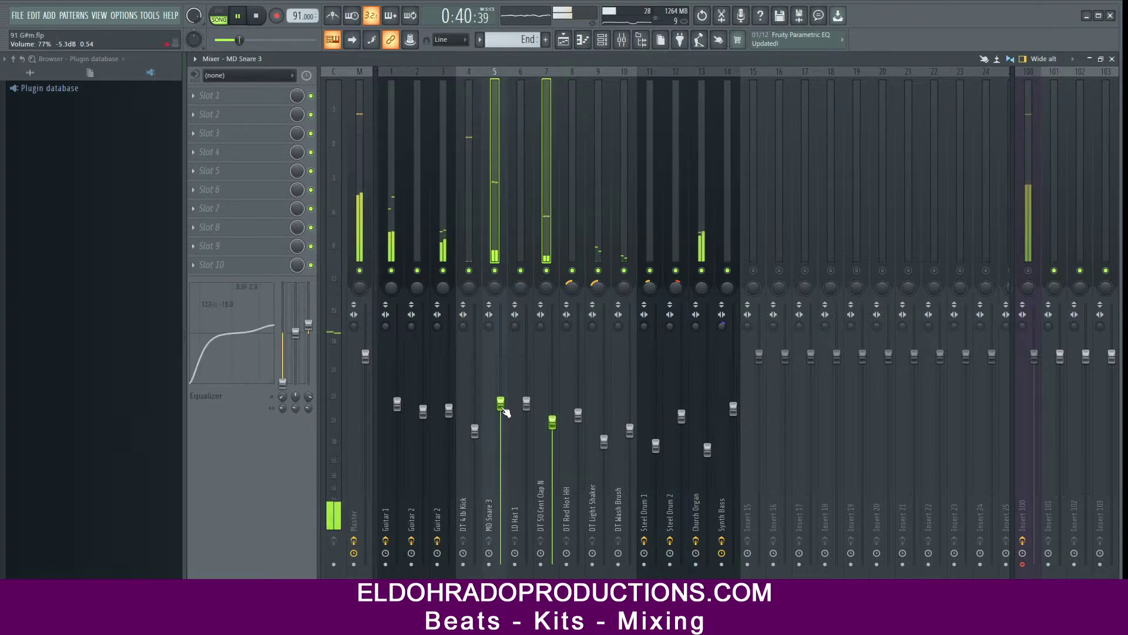
click(562, 228)
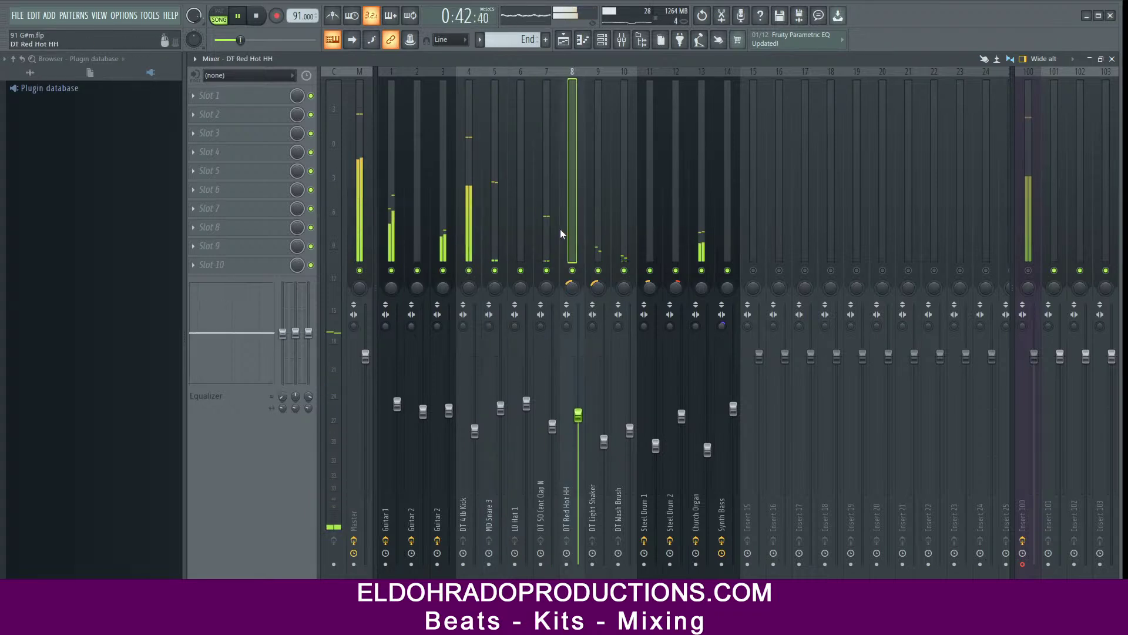
click(544, 347)
mouse_move(553, 426)
mouse_down()
mouse_move(552, 413)
mouse_move(501, 410)
mouse_move(552, 418)
mouse_up()
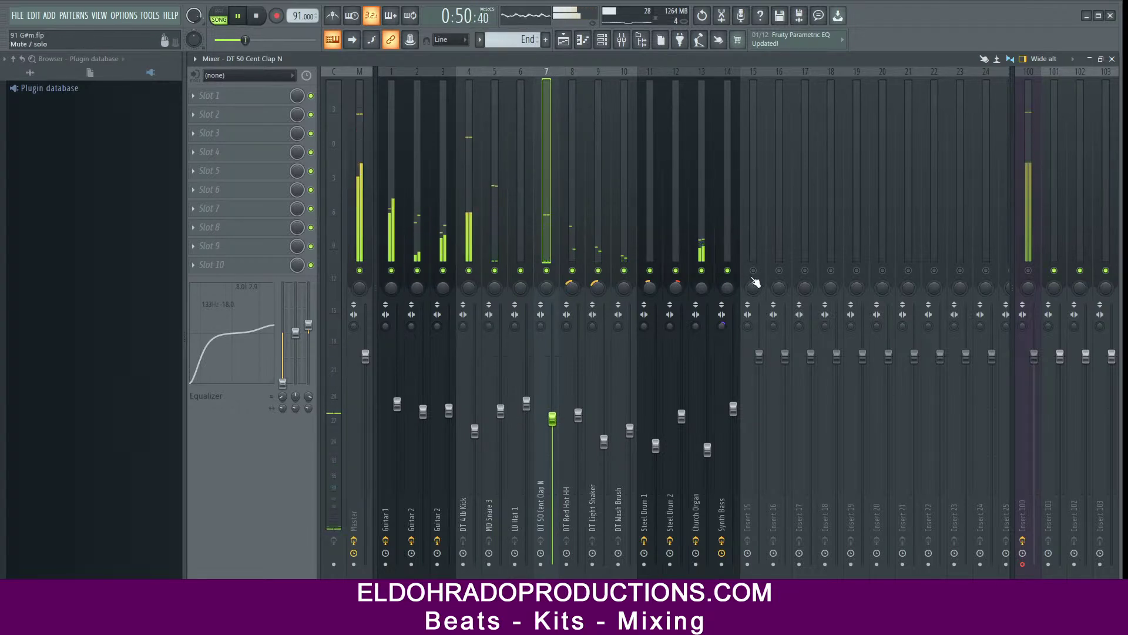
Step: Check the Shadow Hills mastering compressor on the Master track during playback and close it
click(365, 227)
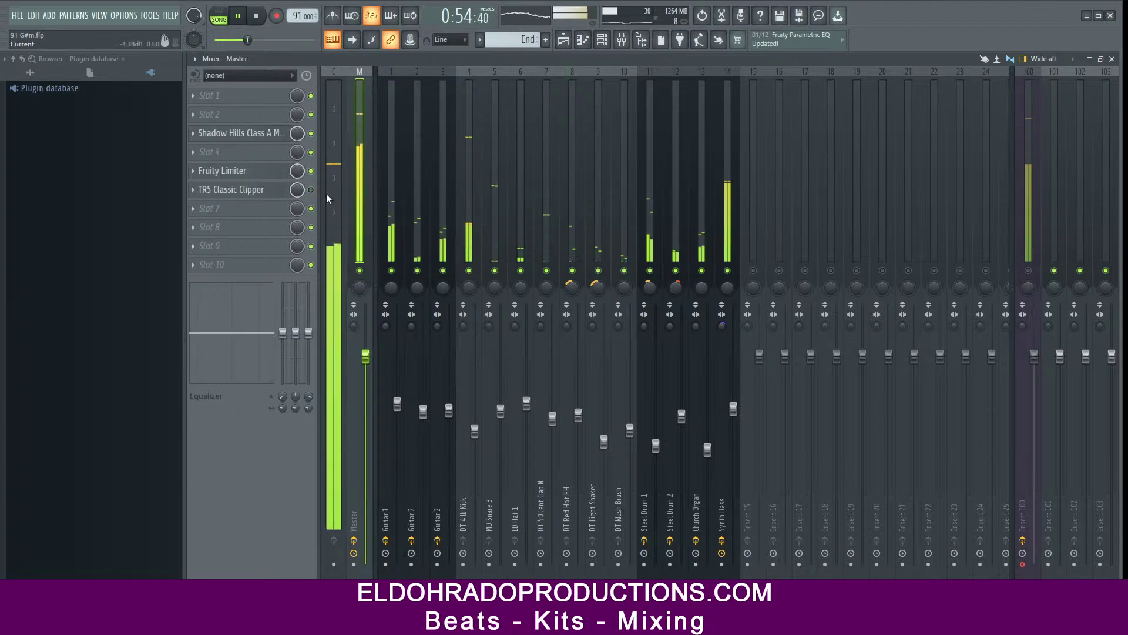
click(270, 135)
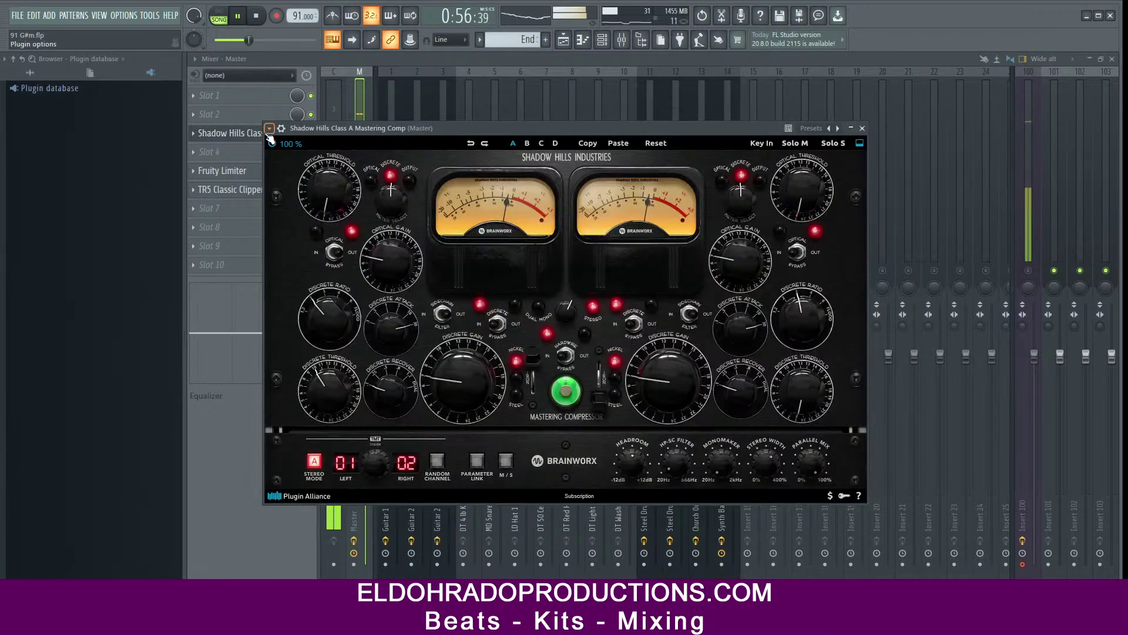
click(862, 129)
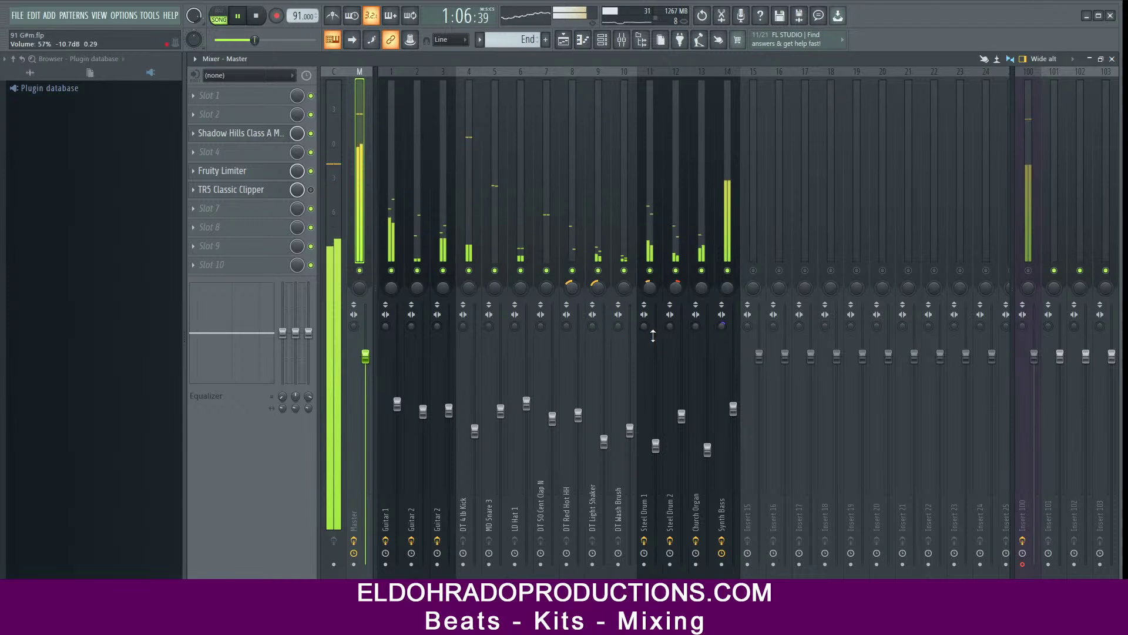
Step: Lower the DT 4 lb Kick fader and bring the Synth Bass down slightly
click(474, 431)
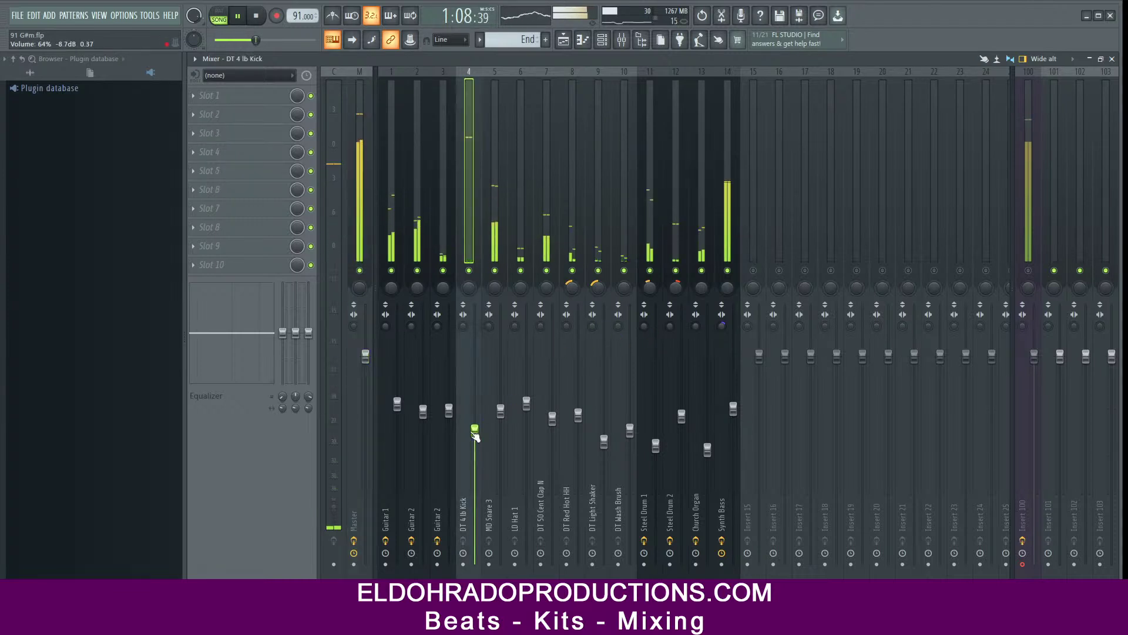
drag(474, 435, 475, 439)
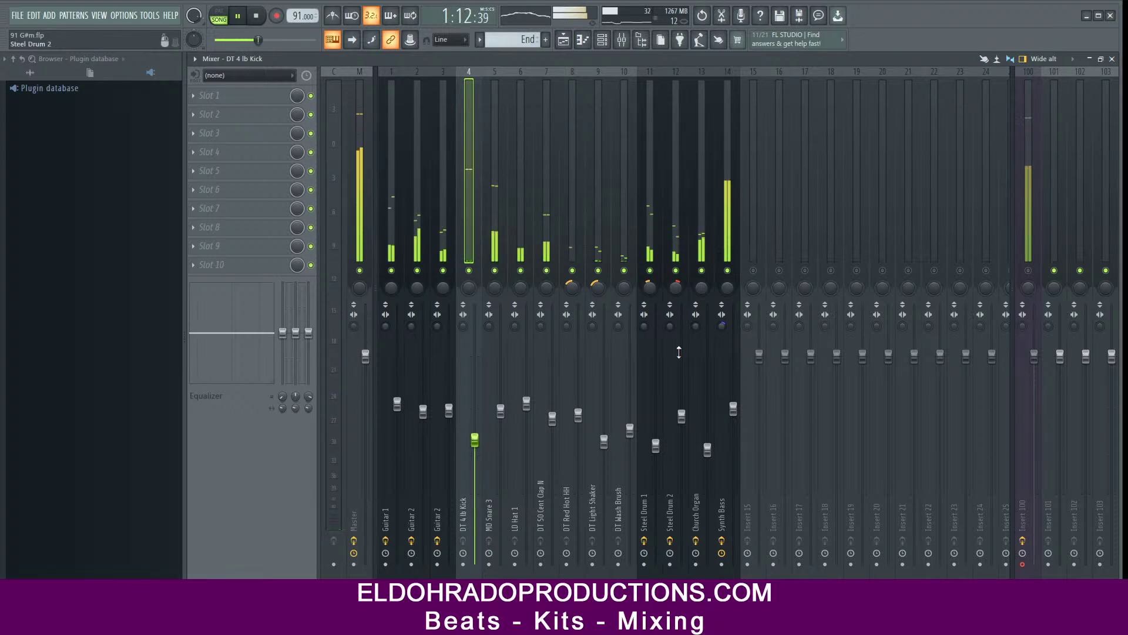
click(733, 409)
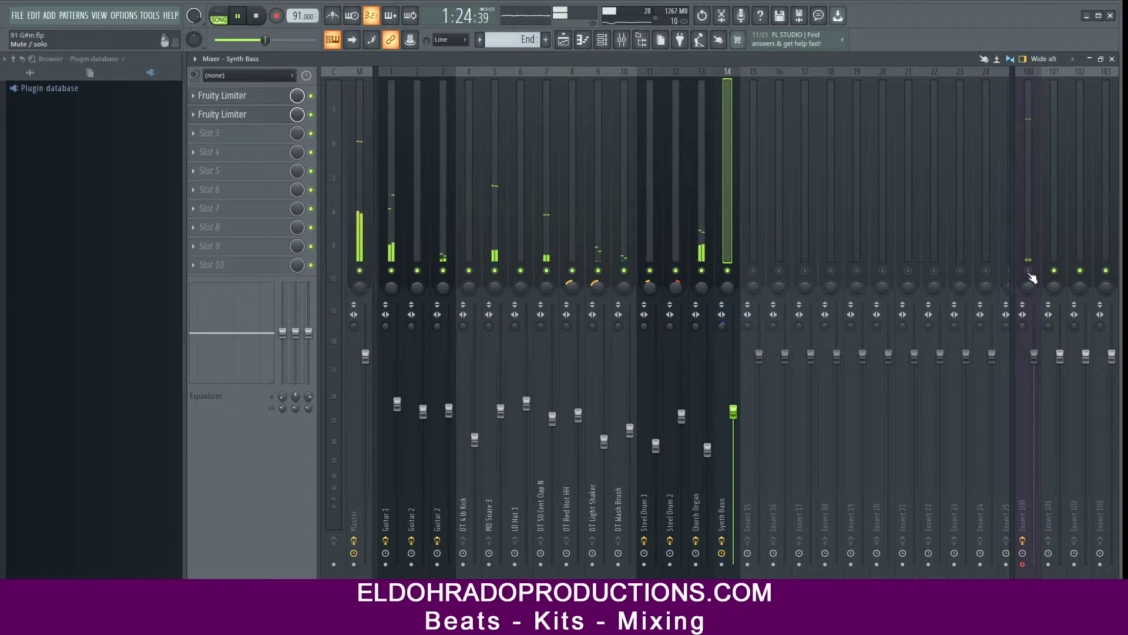
Step: Stop playback, unmute Insert 100, and select the Master track
click(549, 254)
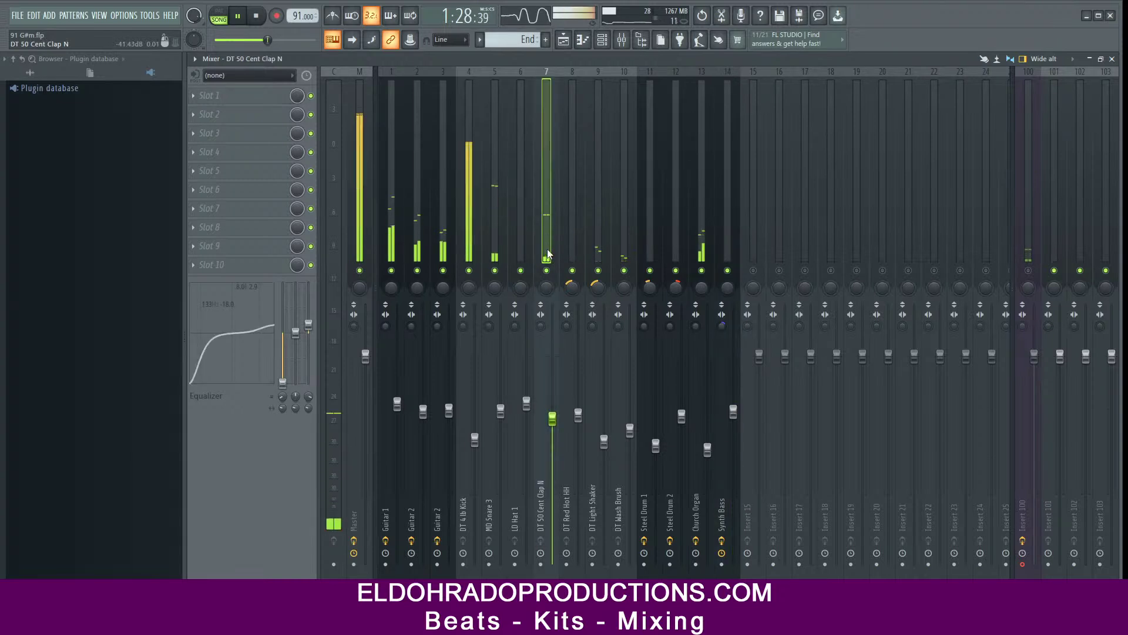
key(space)
click(1029, 270)
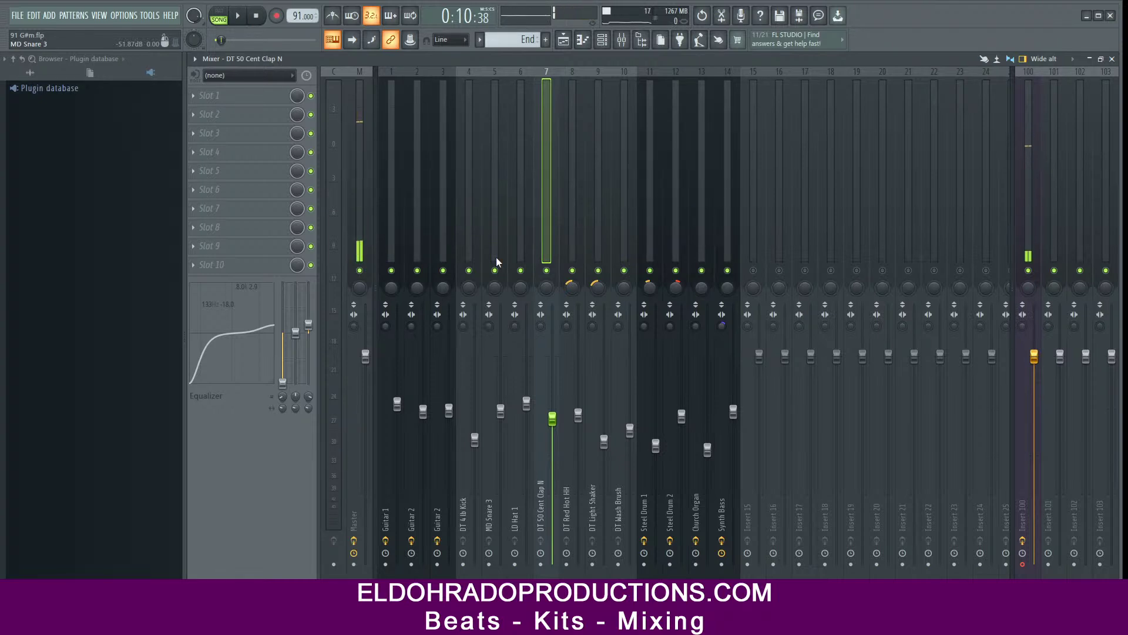
click(366, 221)
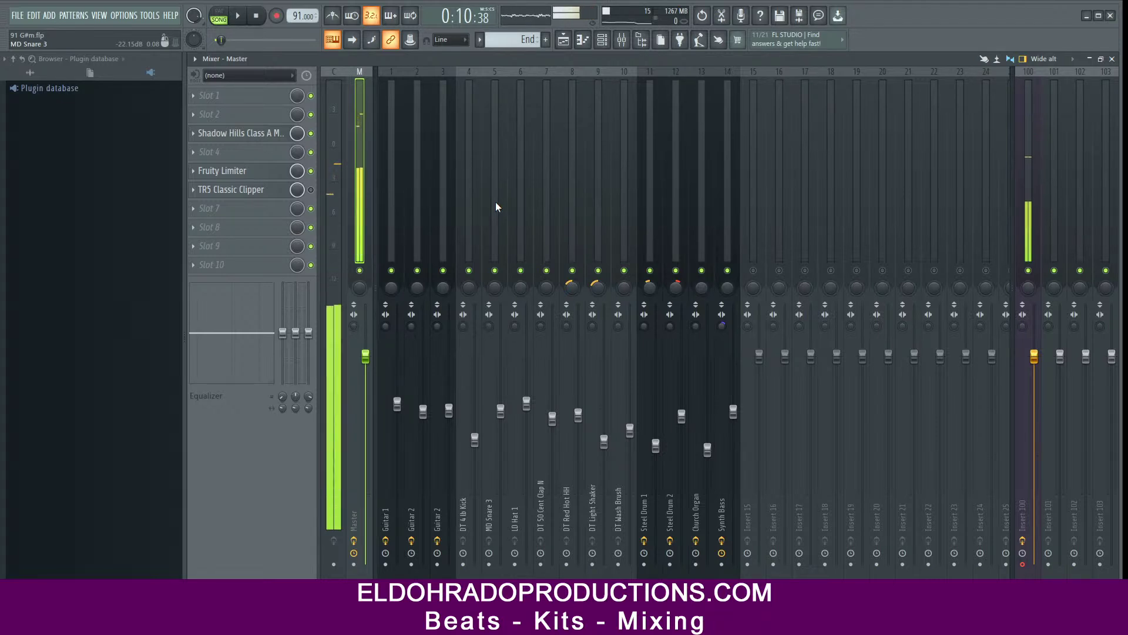
Step: Open the recent project 99 D#m.flp, saving the changes to 91 G#m.flp
click(19, 15)
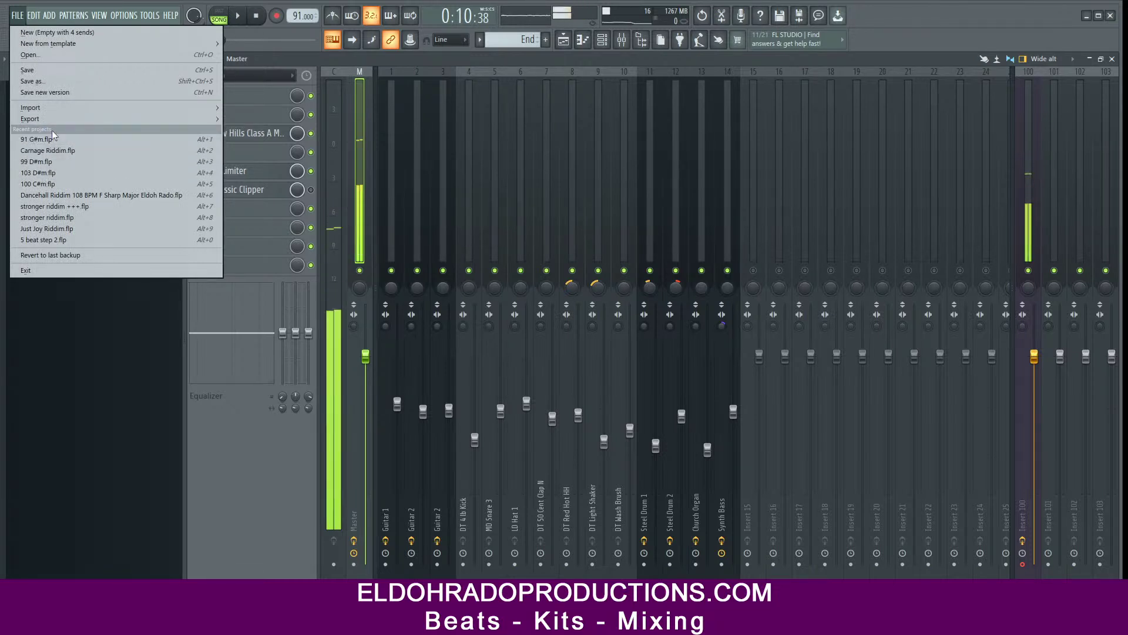
click(59, 164)
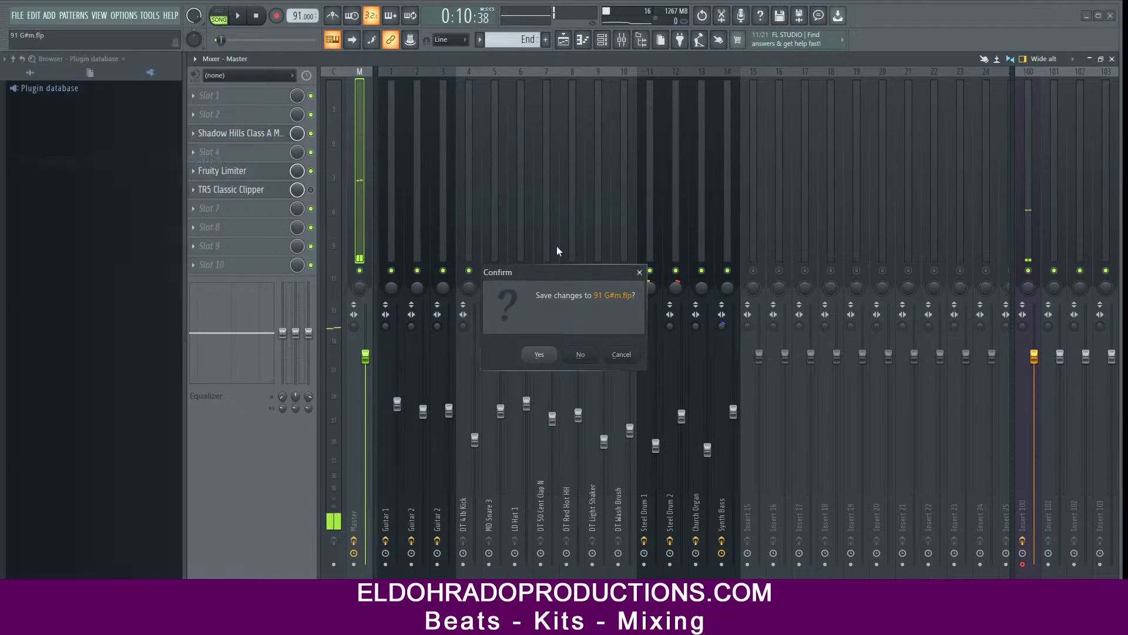
click(540, 355)
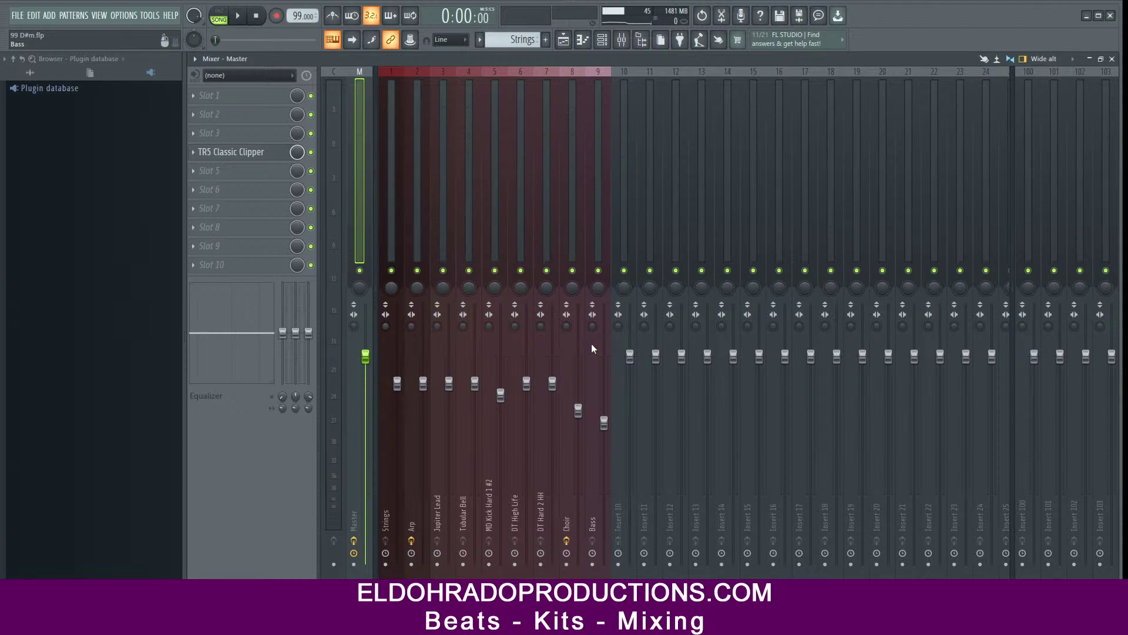
Step: Load the saved mixer track state "s" onto Insert 100
click(1025, 162)
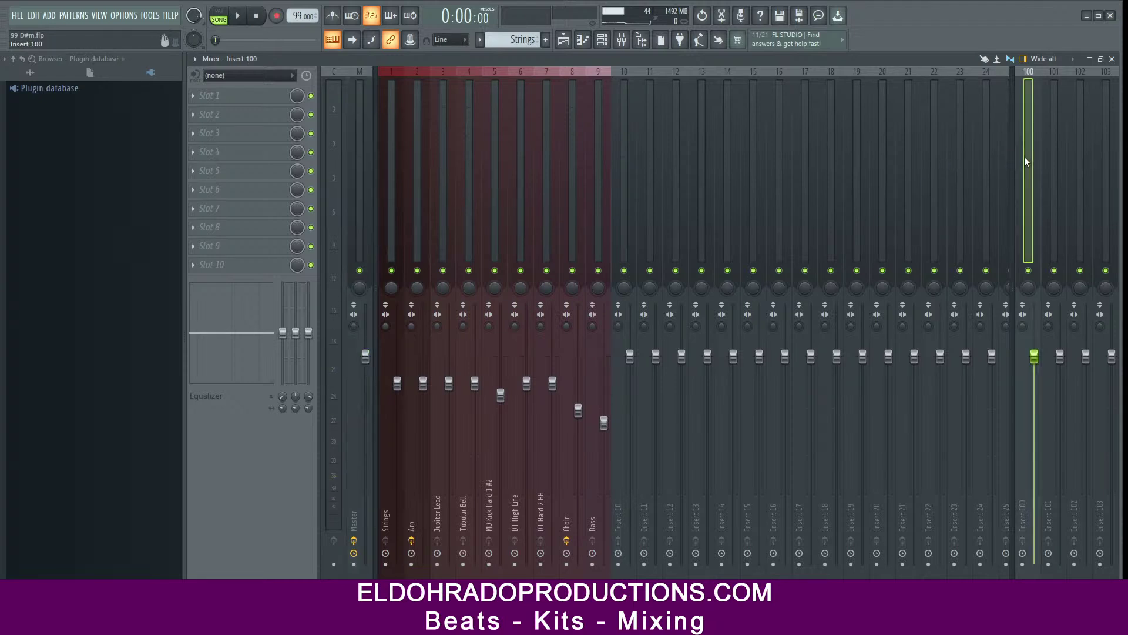
click(231, 134)
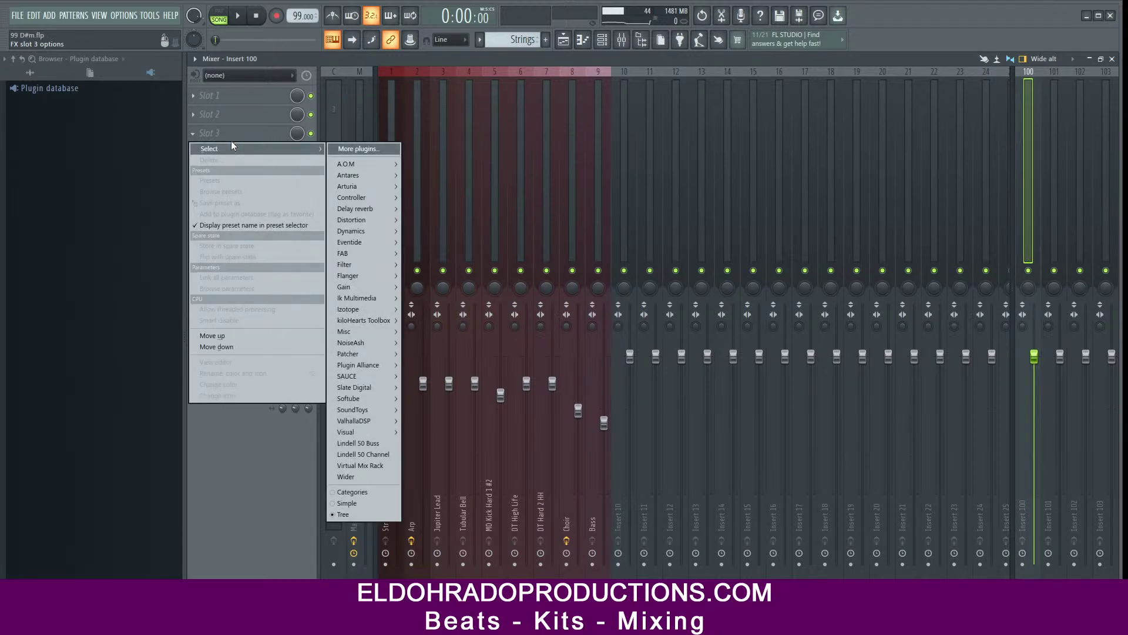
click(193, 61)
click(193, 60)
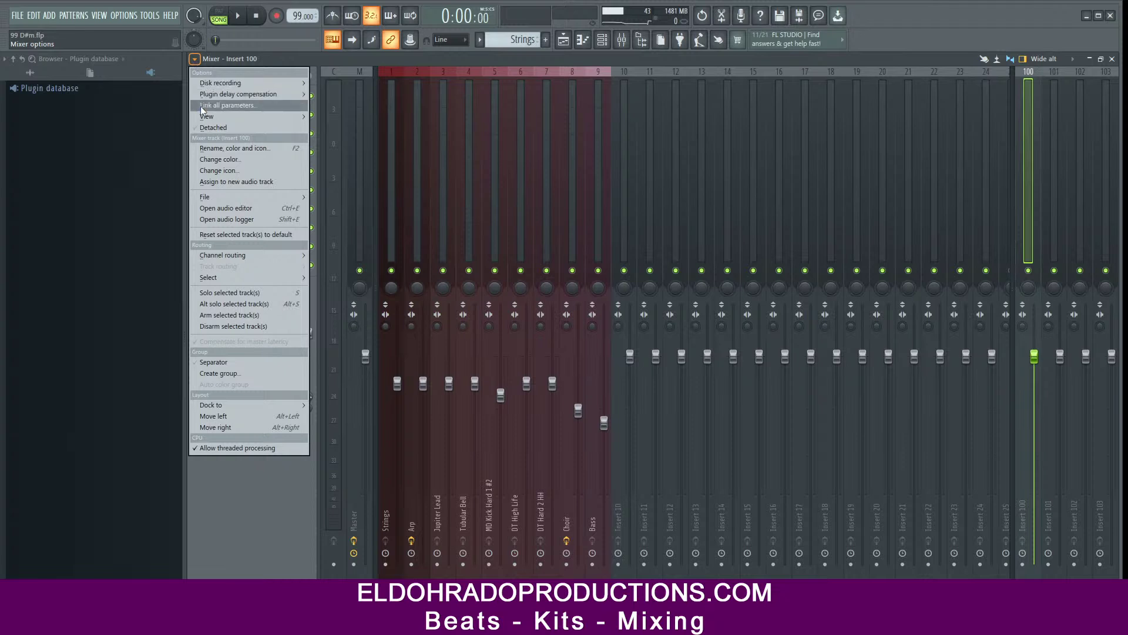
mouse_move(228, 197)
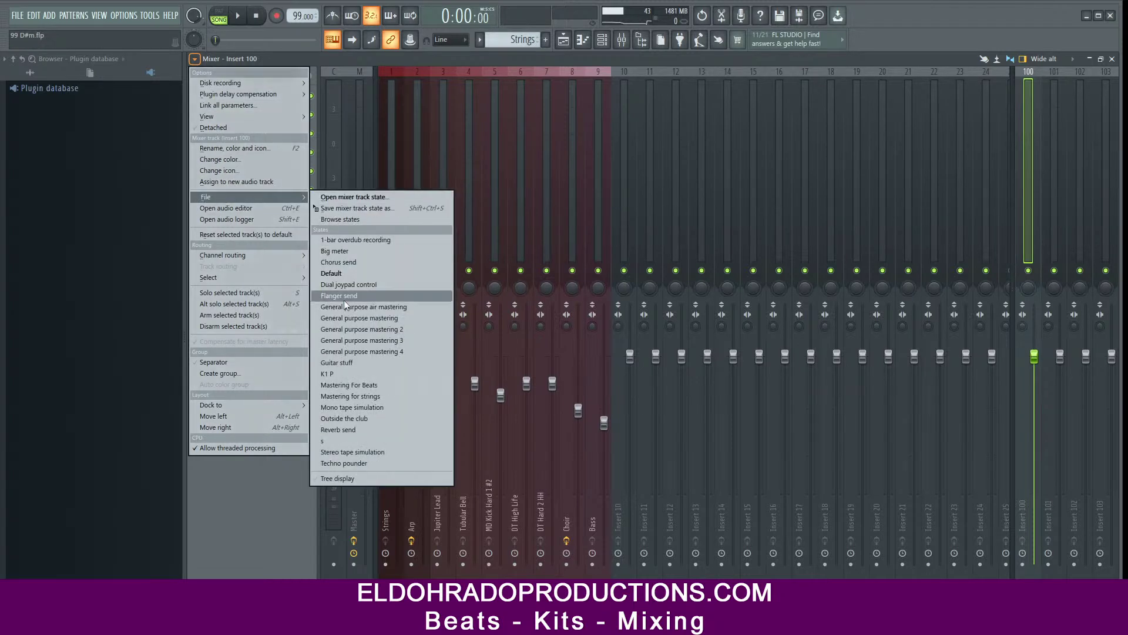
click(322, 441)
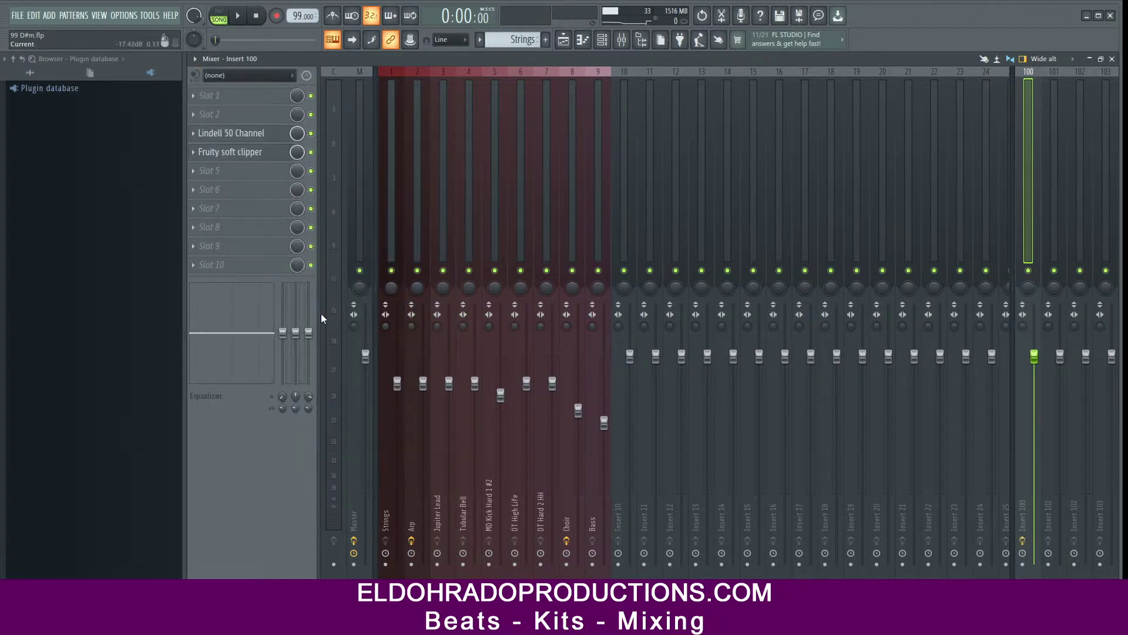
Step: Set Insert 100's audio input to mono LinkIn1 and check its Lindell 50 Channel plugin
click(263, 77)
click(244, 122)
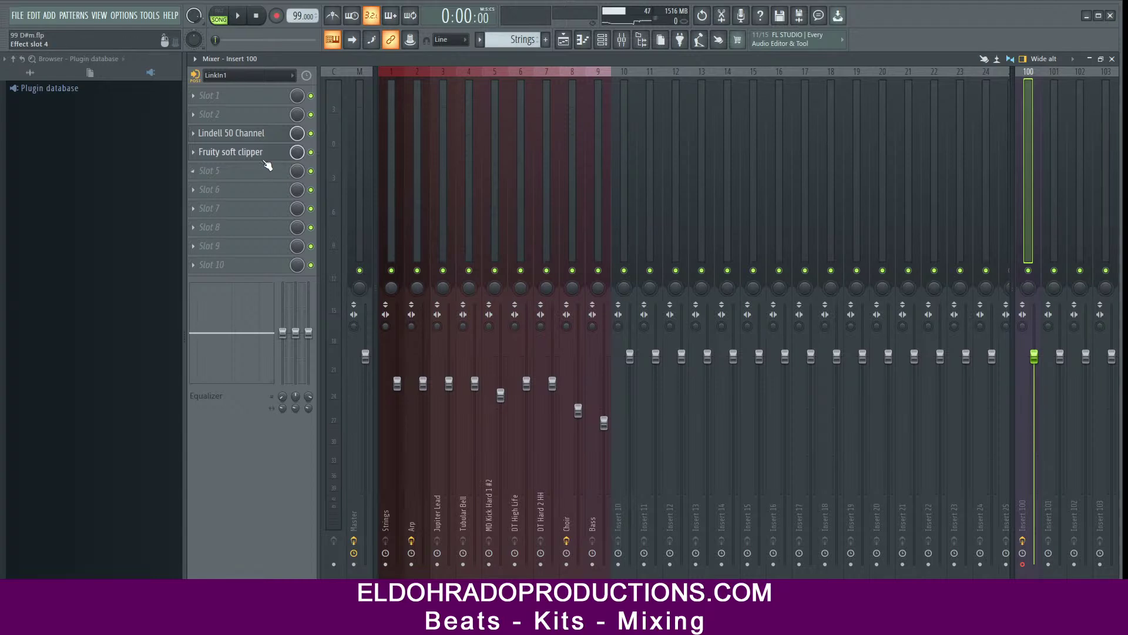
click(272, 137)
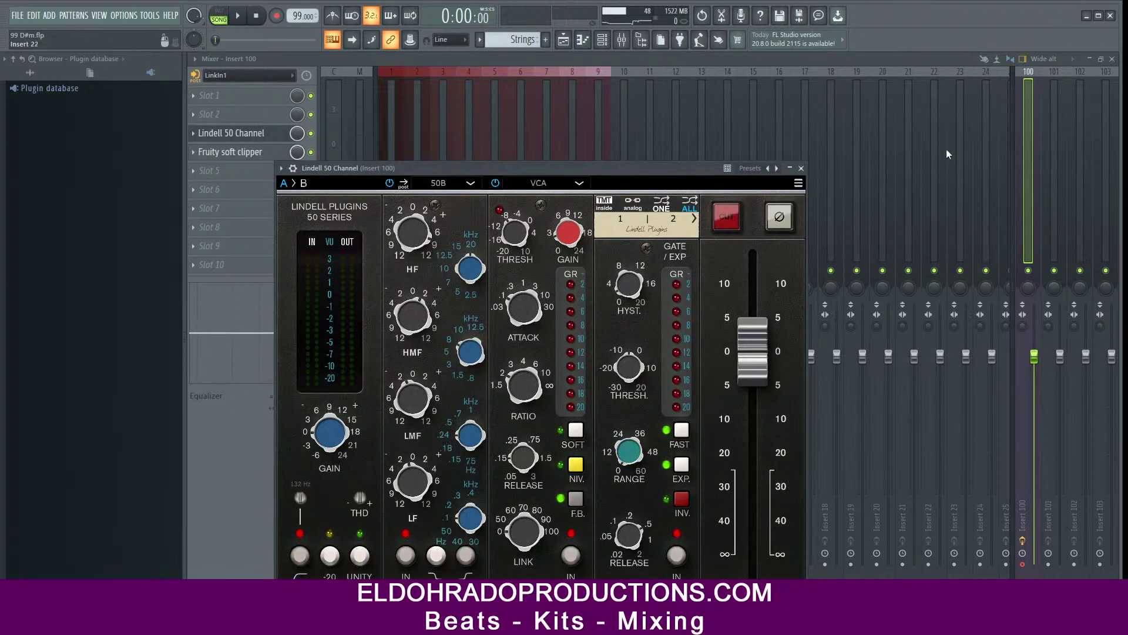
click(801, 169)
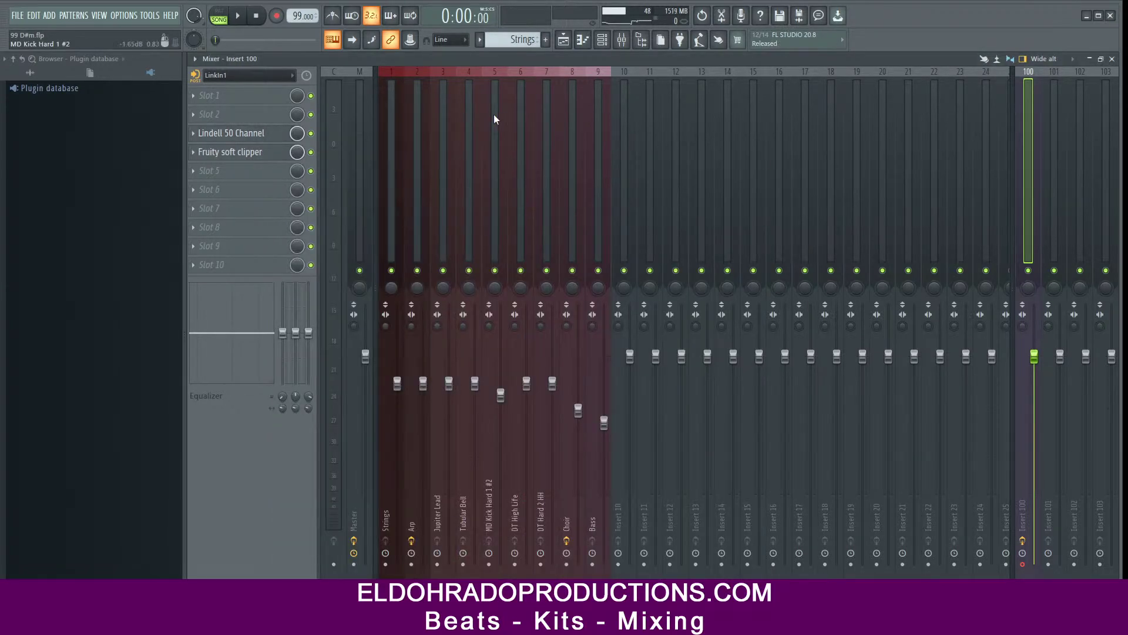
Step: Switch Insert 100's audio input to mono LinkIn2 and back to LinkIn1
click(223, 77)
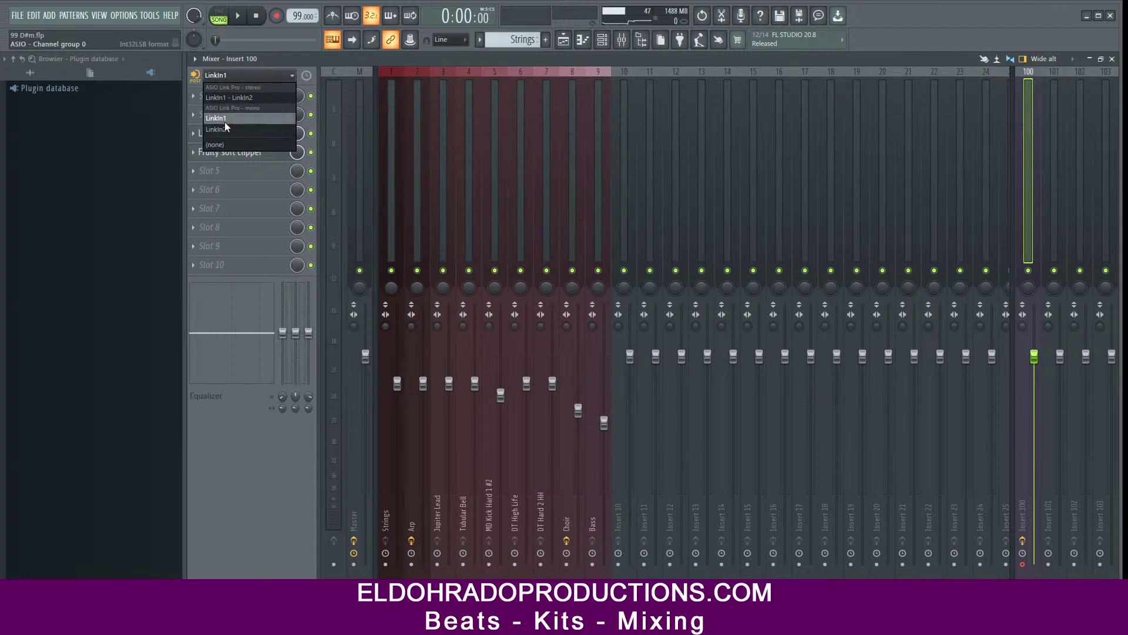
click(224, 129)
click(237, 82)
click(224, 115)
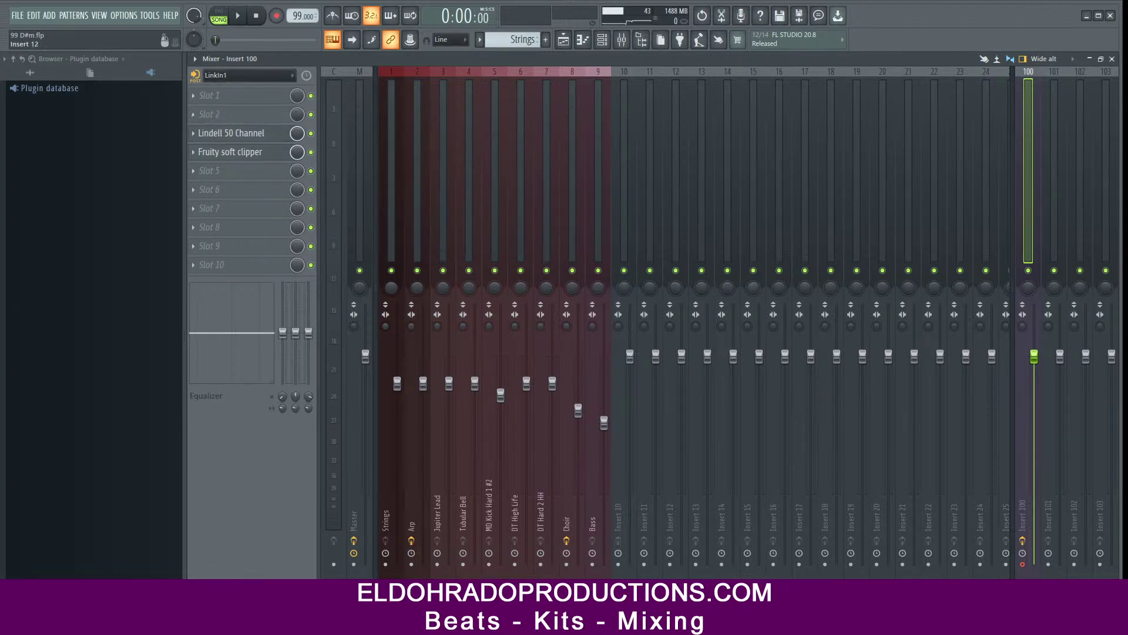
Step: Switch to O Deus ASIO Link Pro and move its routing window away from the mixer
click(1010, 623)
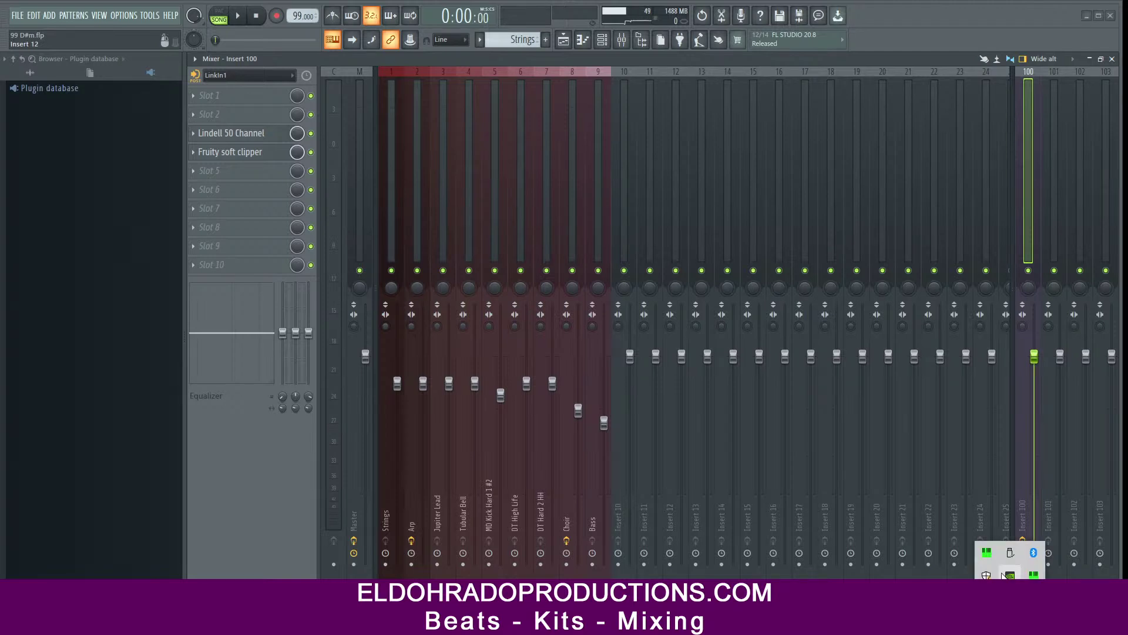
click(1034, 575)
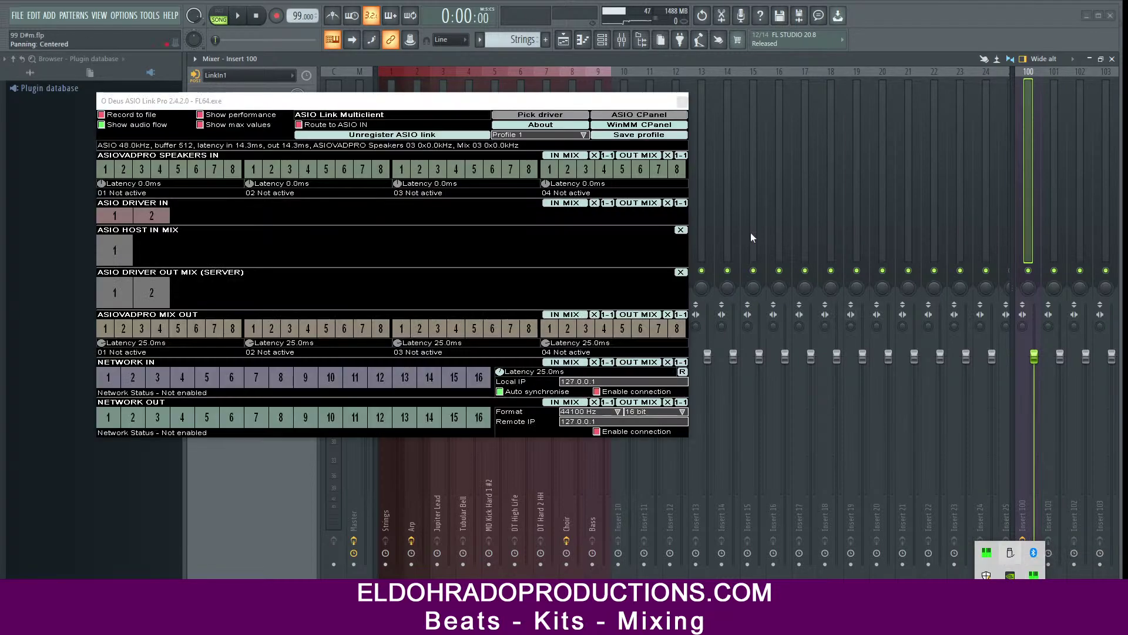
drag(456, 102, 1127, 104)
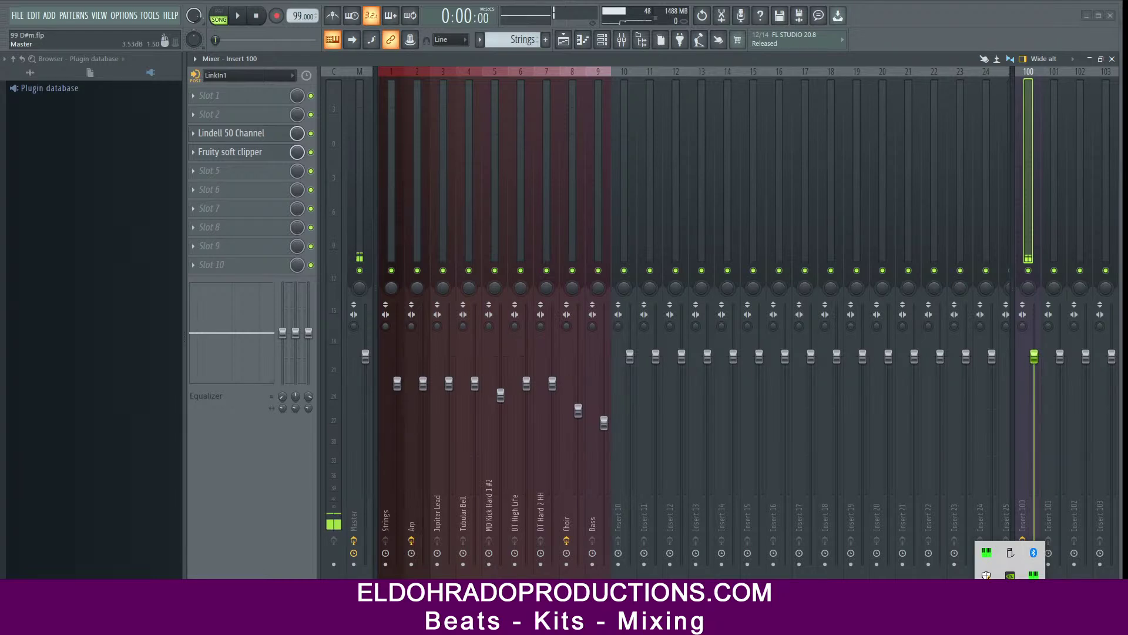
Step: Mute Insert 100 and close the mixer
click(1029, 271)
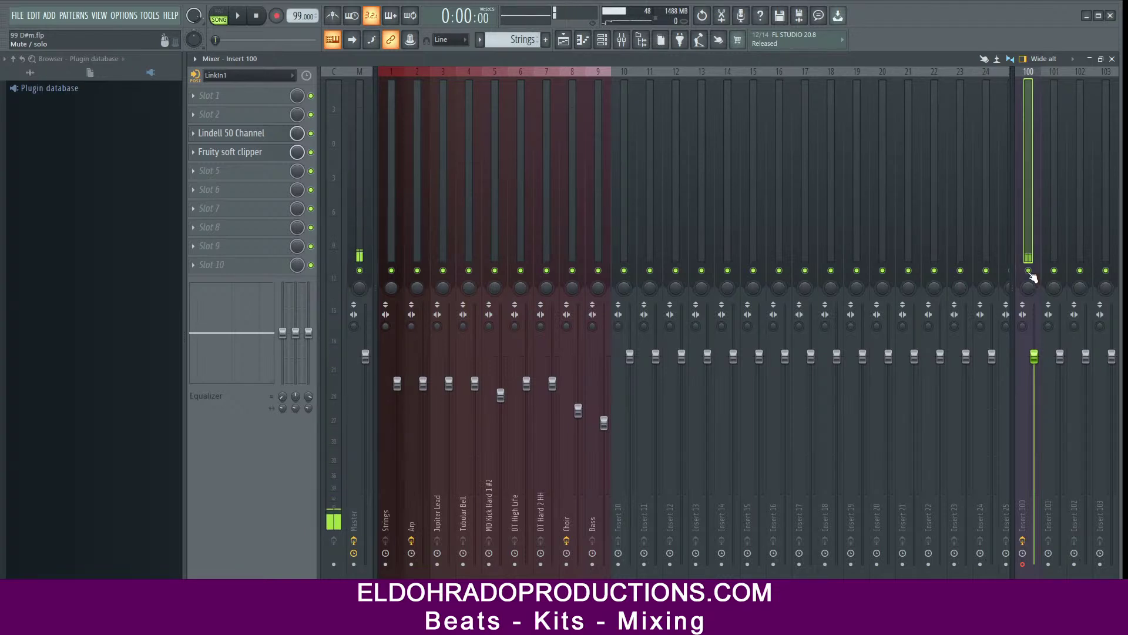
click(1112, 59)
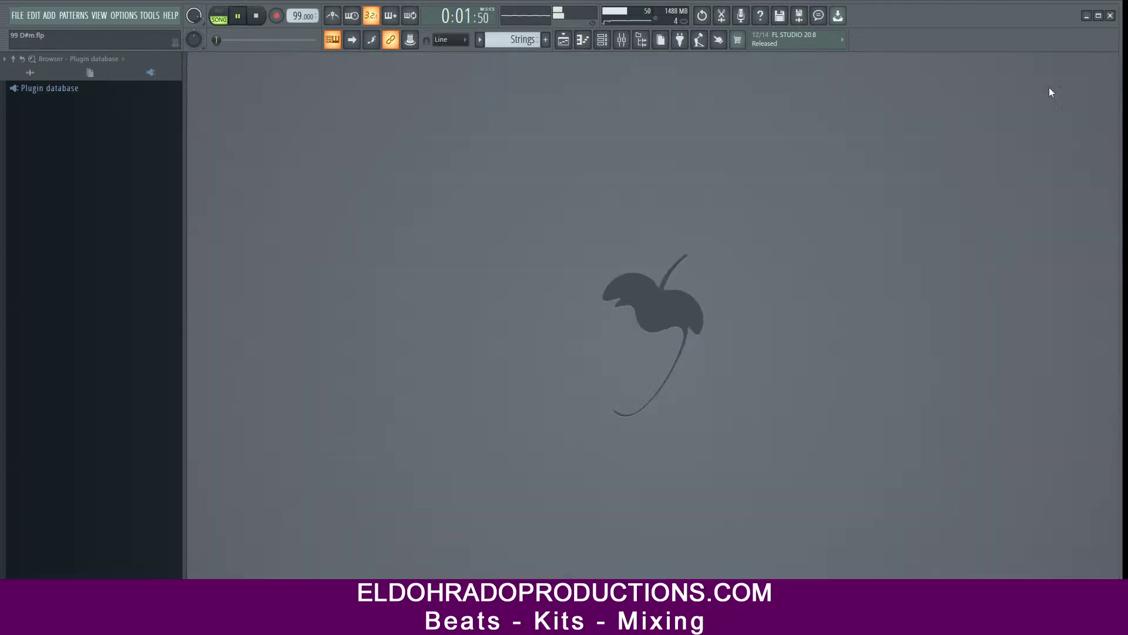
Step: Play through the arrangement in the playlist, stop playback, and check the Master and Strings tracks in the mixer
click(563, 41)
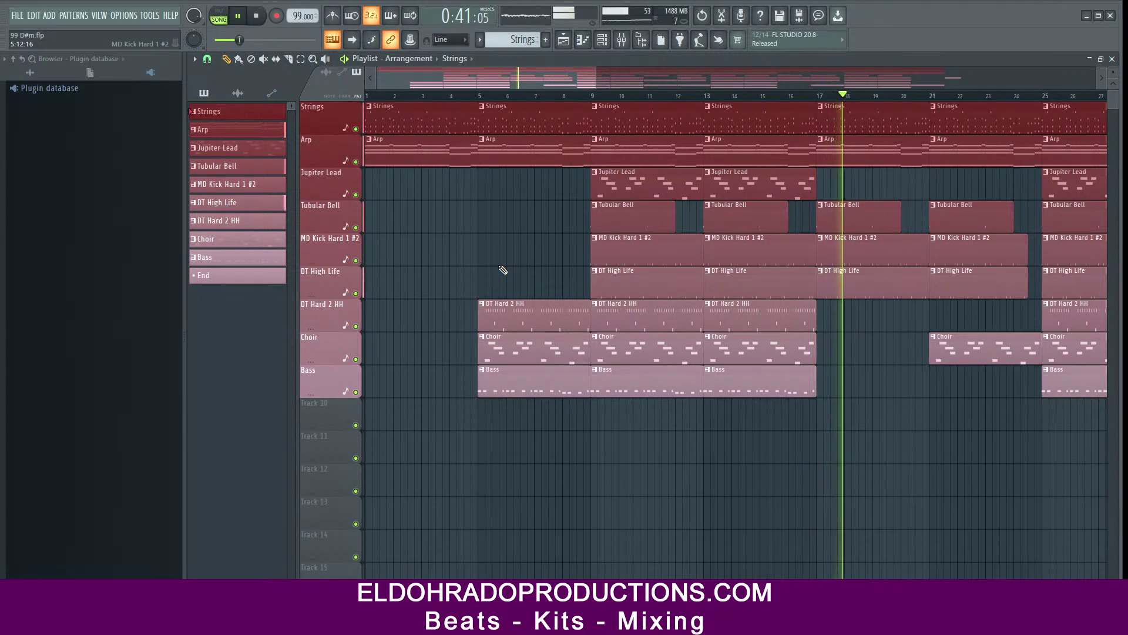
key(space)
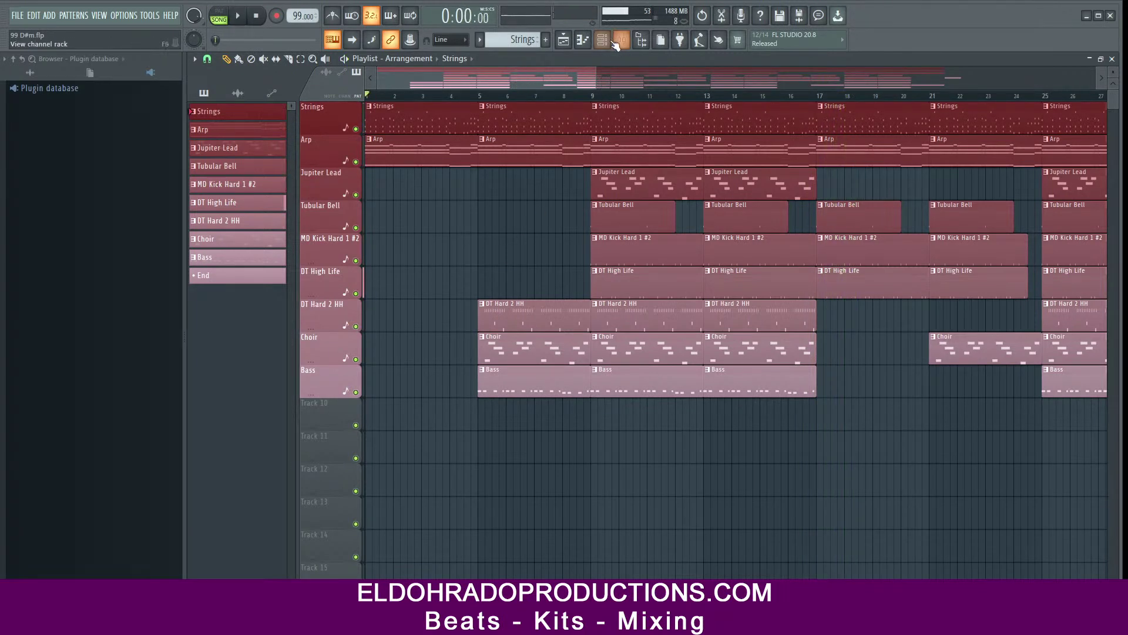
click(618, 40)
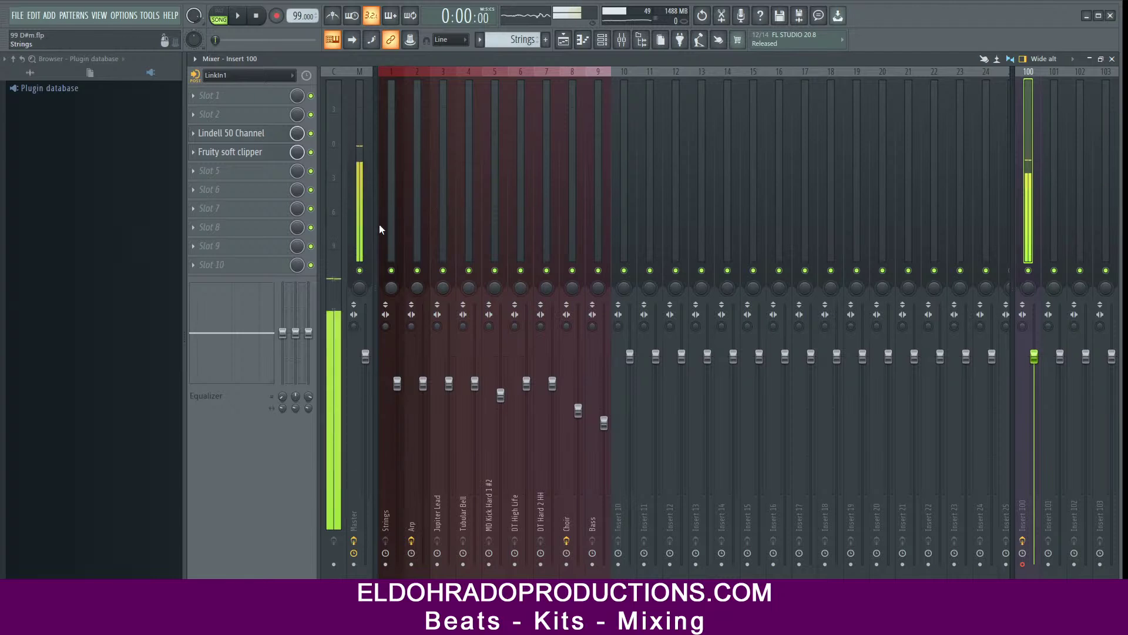
click(350, 227)
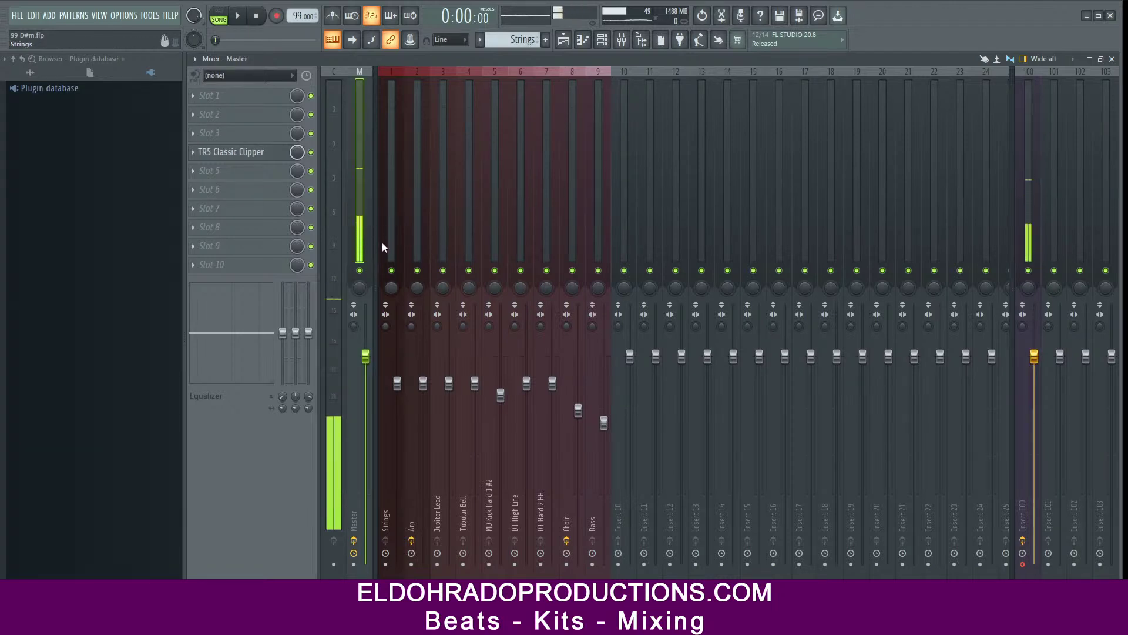
click(386, 241)
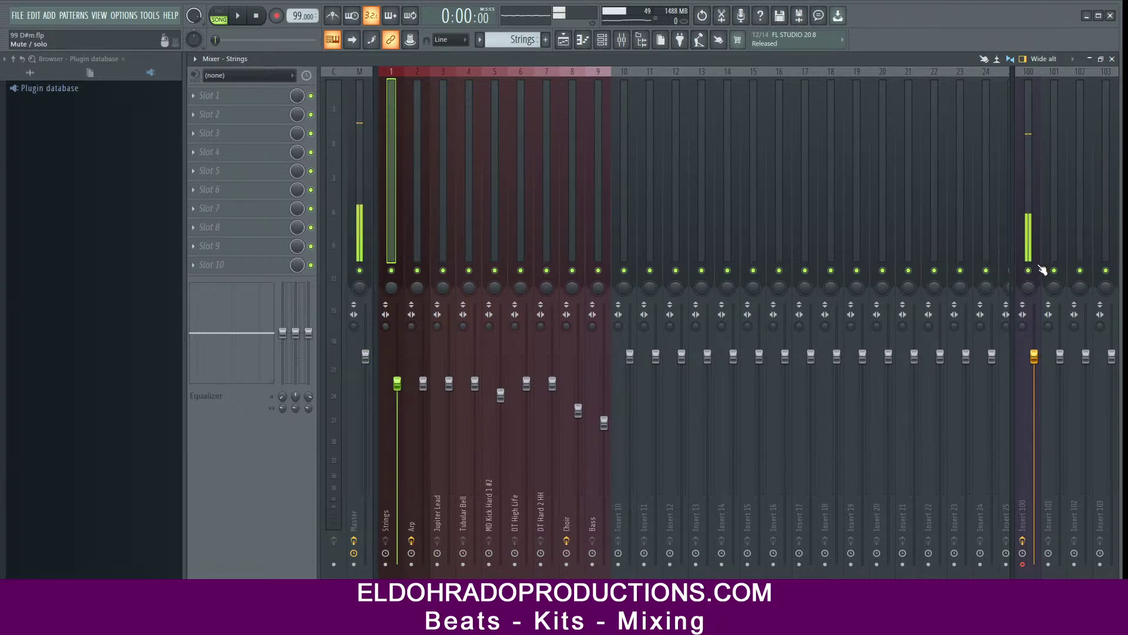
Step: Start playback, solo the Strings track, lower its volume slightly and mute Insert 100
key(space)
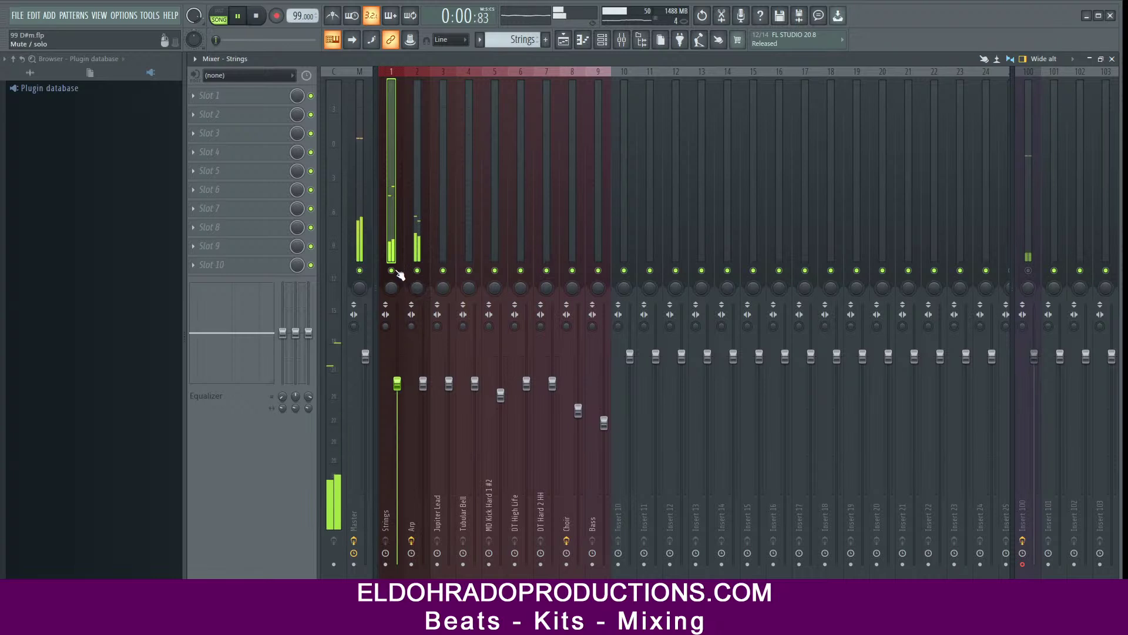
right_click(393, 270)
drag(400, 390, 399, 404)
click(1028, 270)
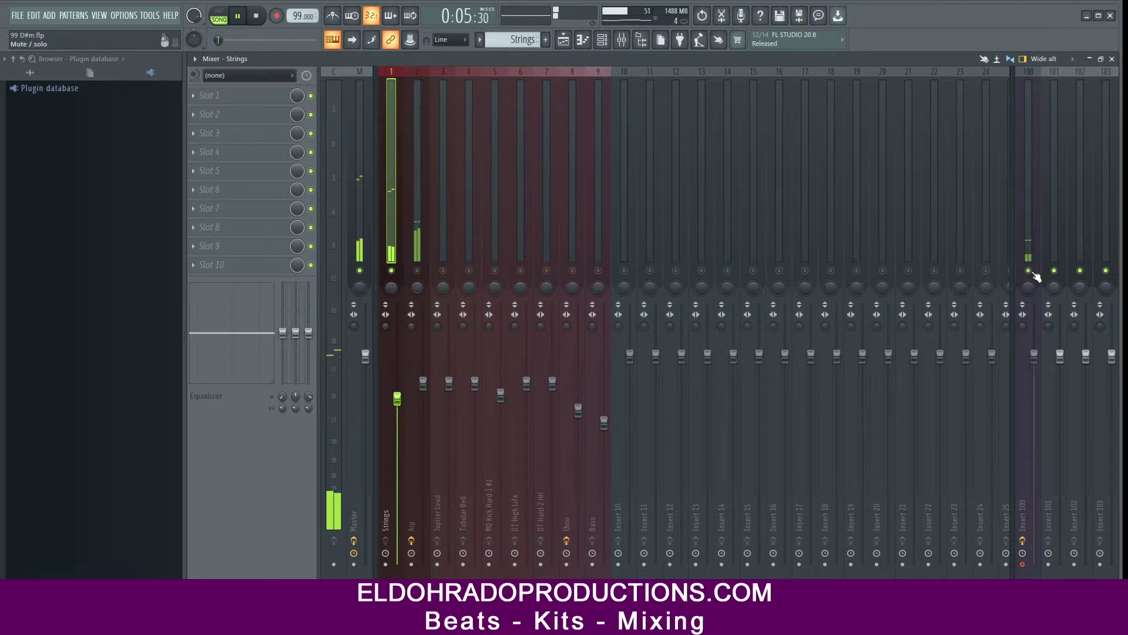
Step: Unmute Arp, DT Hard 2 HH, Choir and Bass, lowering each slightly, and also bring in MD Kick Hard 1 #2 and DT High Life
click(417, 270)
drag(423, 383, 423, 390)
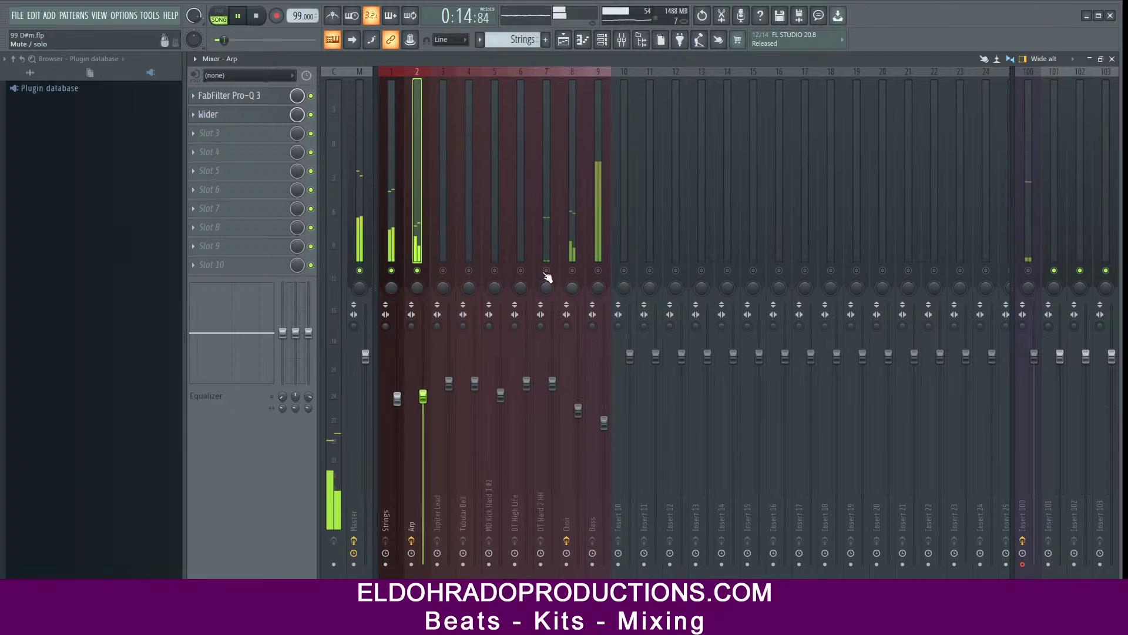
drag(559, 390, 578, 418)
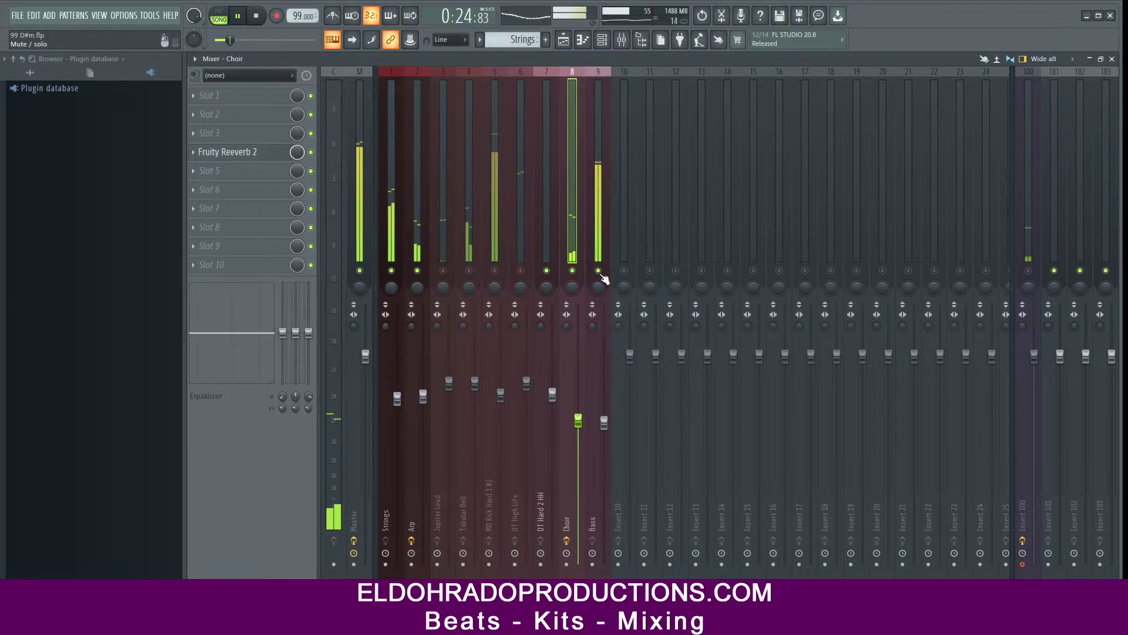
drag(604, 422, 604, 429)
click(492, 228)
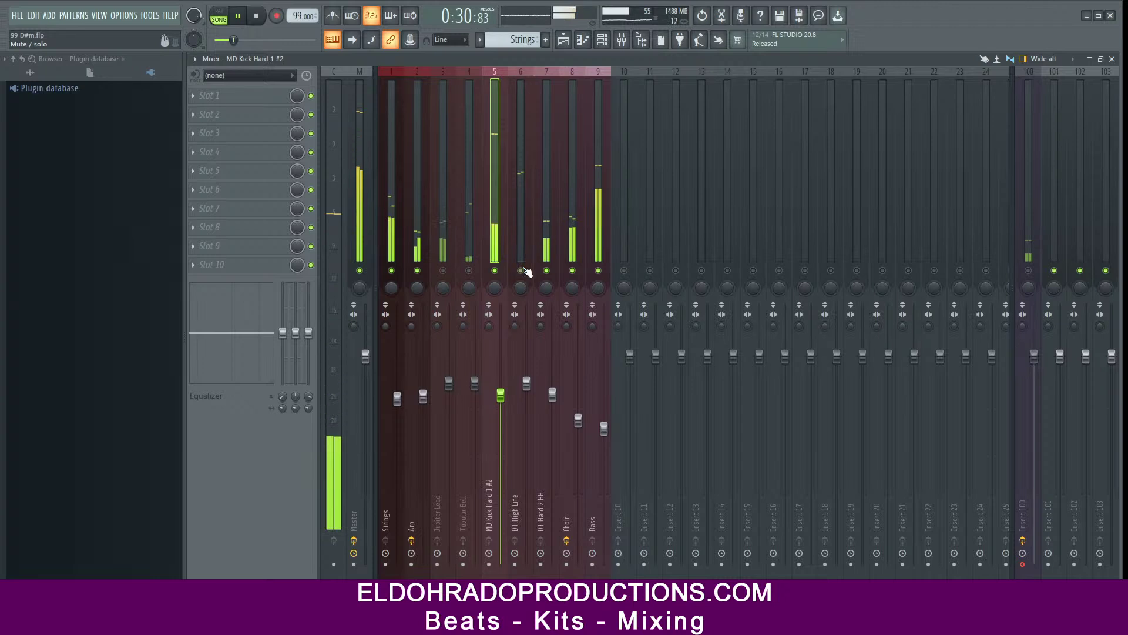
click(523, 242)
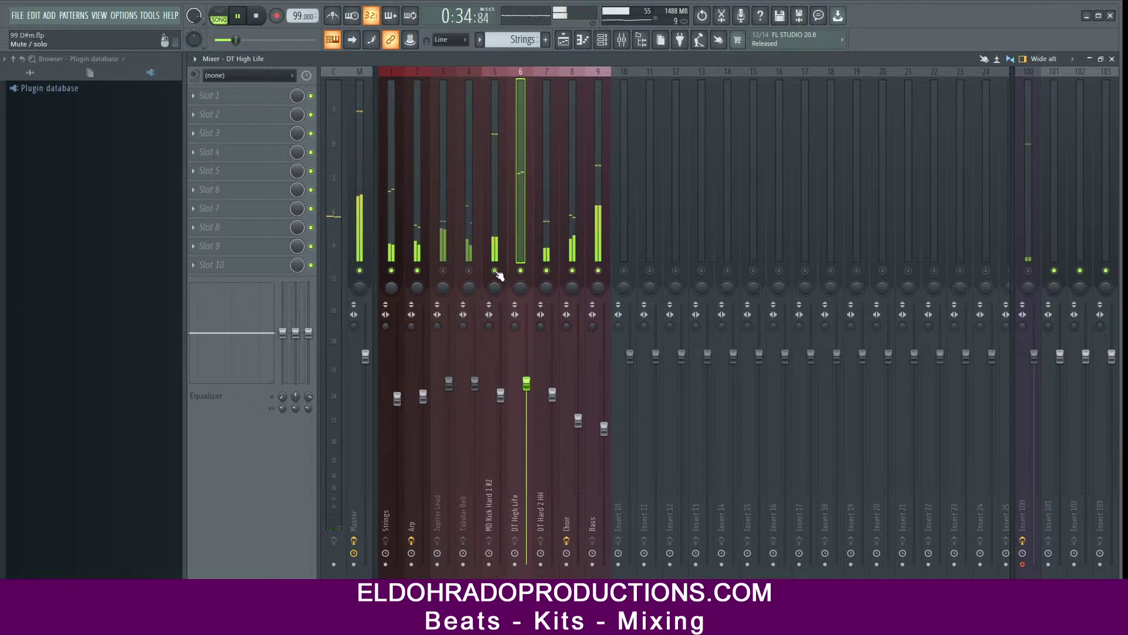
Step: Unmute Tubular Bell, pan it about 24% right and lower its volume, and bring in Jupiter Lead at about -5.2 dB
click(469, 271)
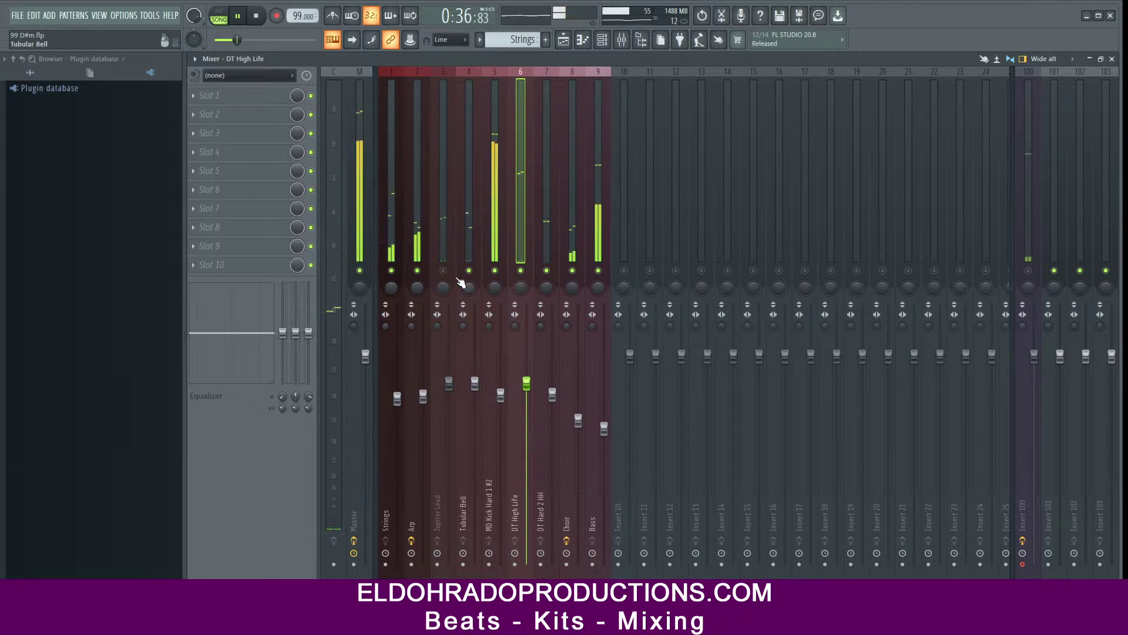
drag(469, 287, 469, 277)
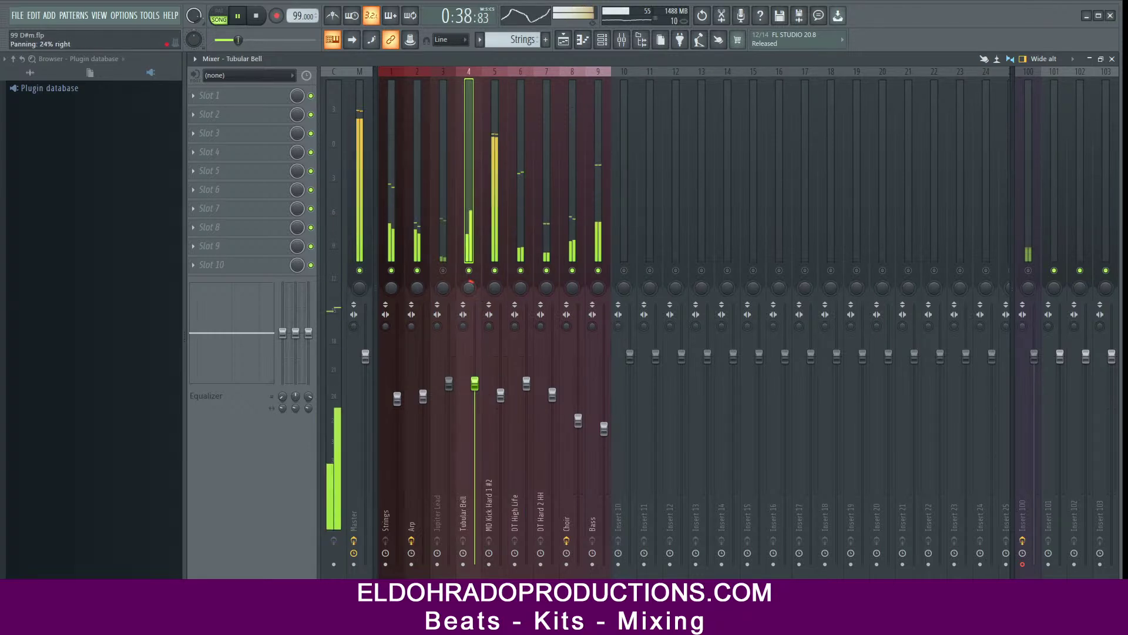
drag(475, 383, 450, 393)
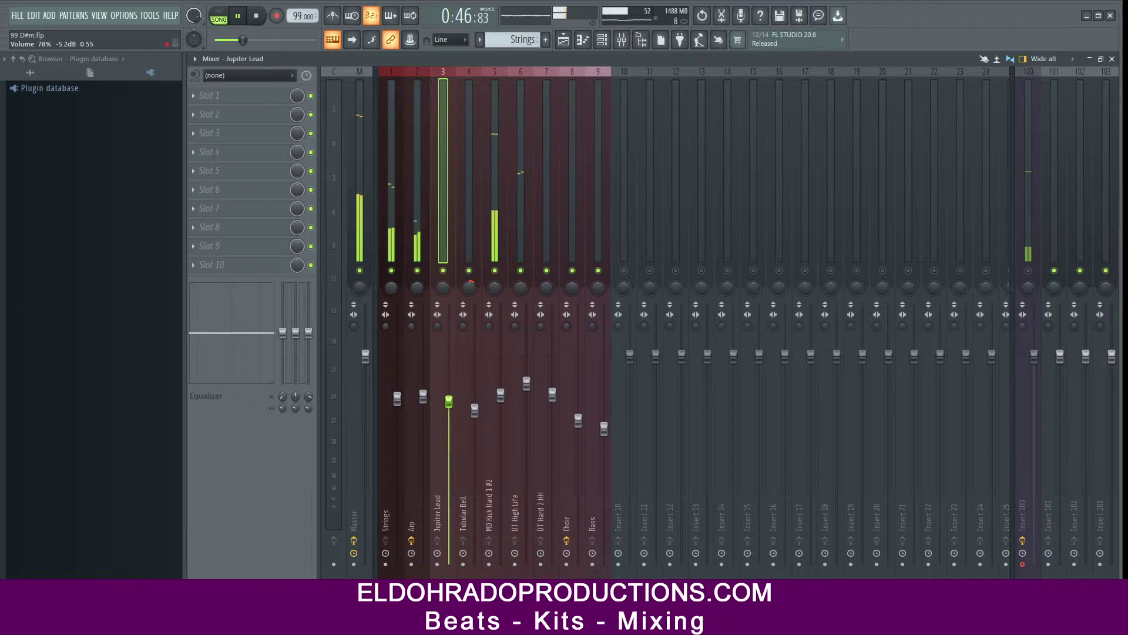
Step: Lower Arp to about -7.6 dB and Jupiter Lead to about -5.8 dB, and turn Choir down slightly with a small pan left
click(423, 401)
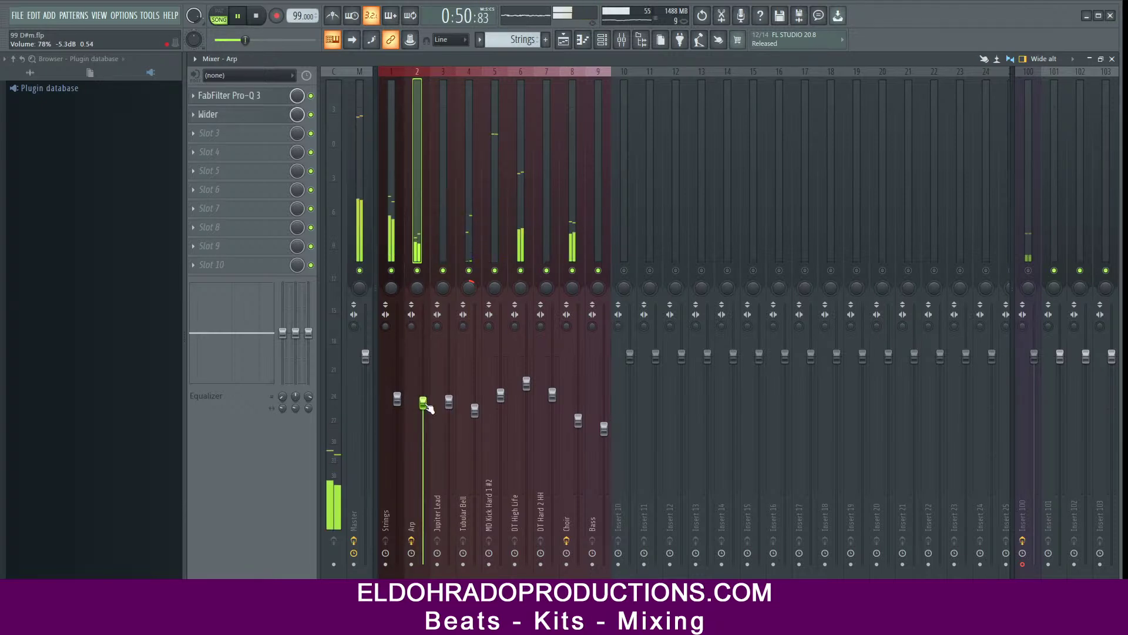
drag(428, 408, 428, 412)
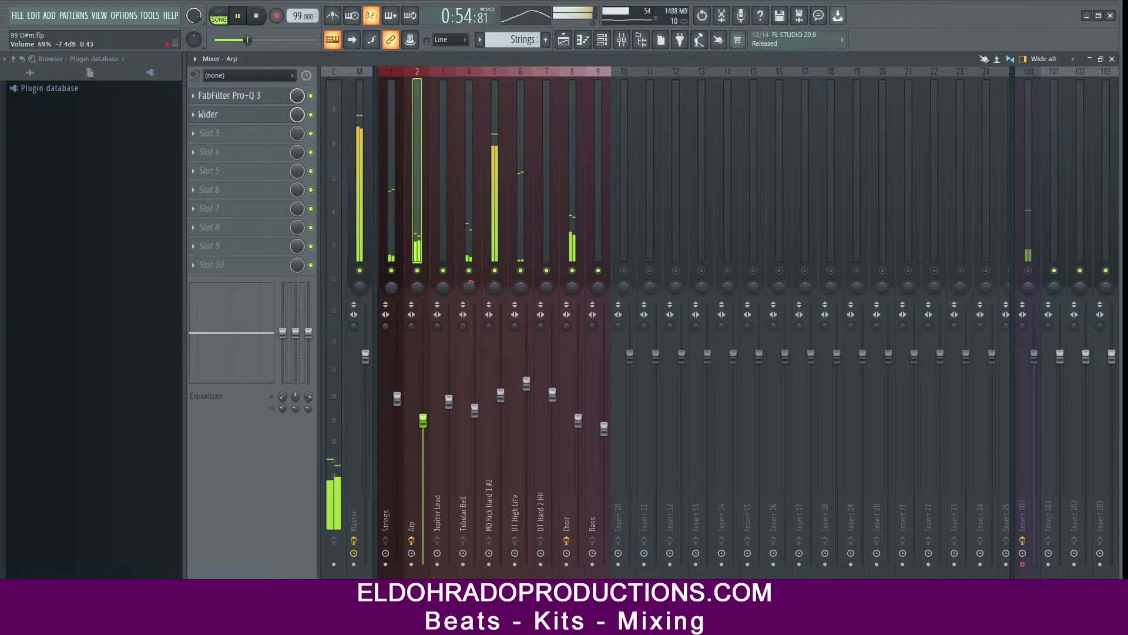
click(579, 421)
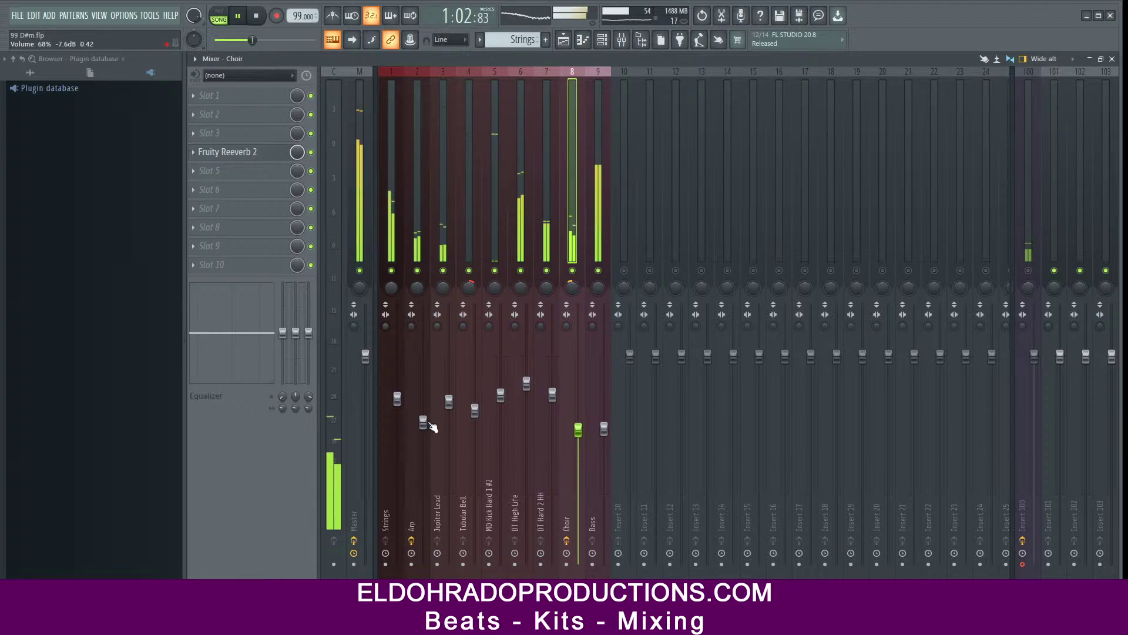
click(449, 402)
drag(449, 402, 455, 413)
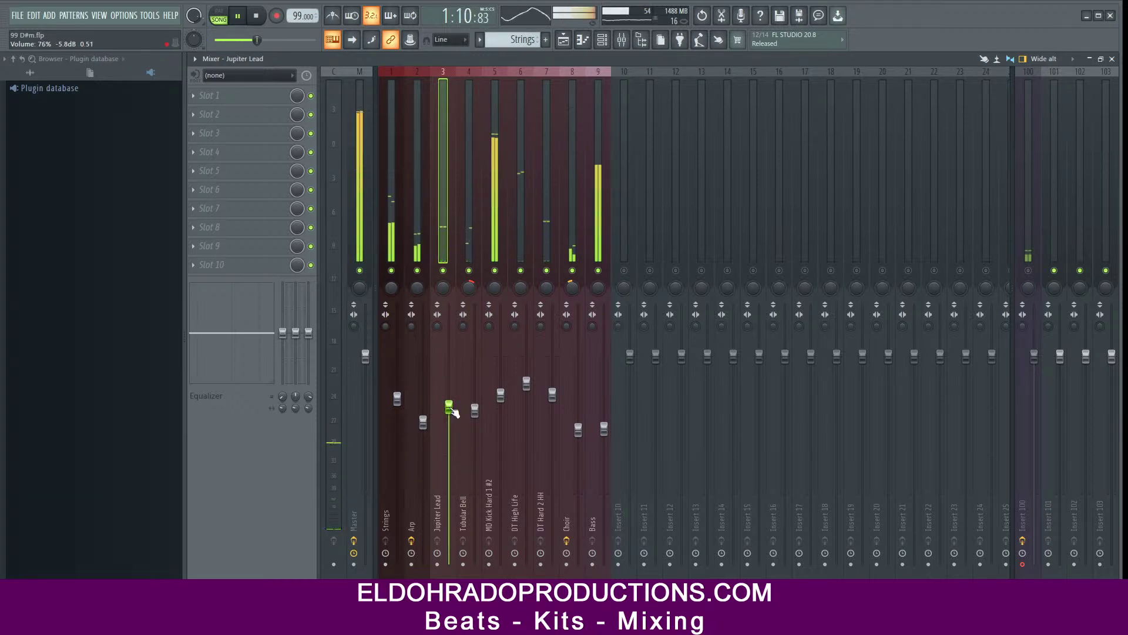
Step: Select all nine instrument tracks from Strings to Bass and lower their volumes together for Master headroom
click(362, 228)
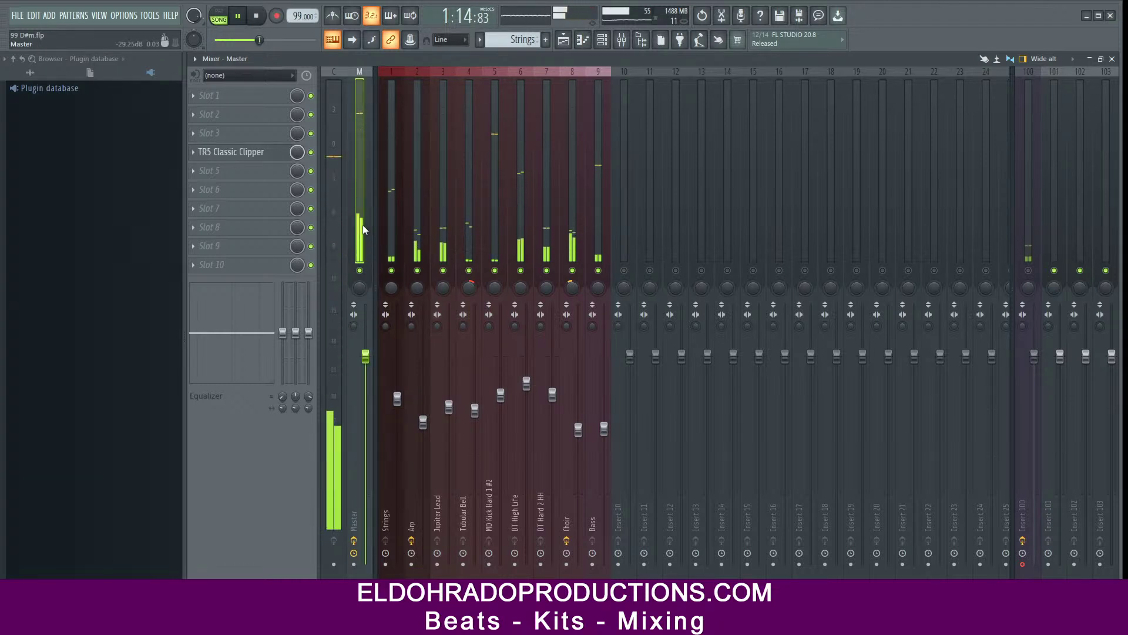
click(391, 213)
drag(417, 216, 597, 214)
scroll(604, 431, down, 3)
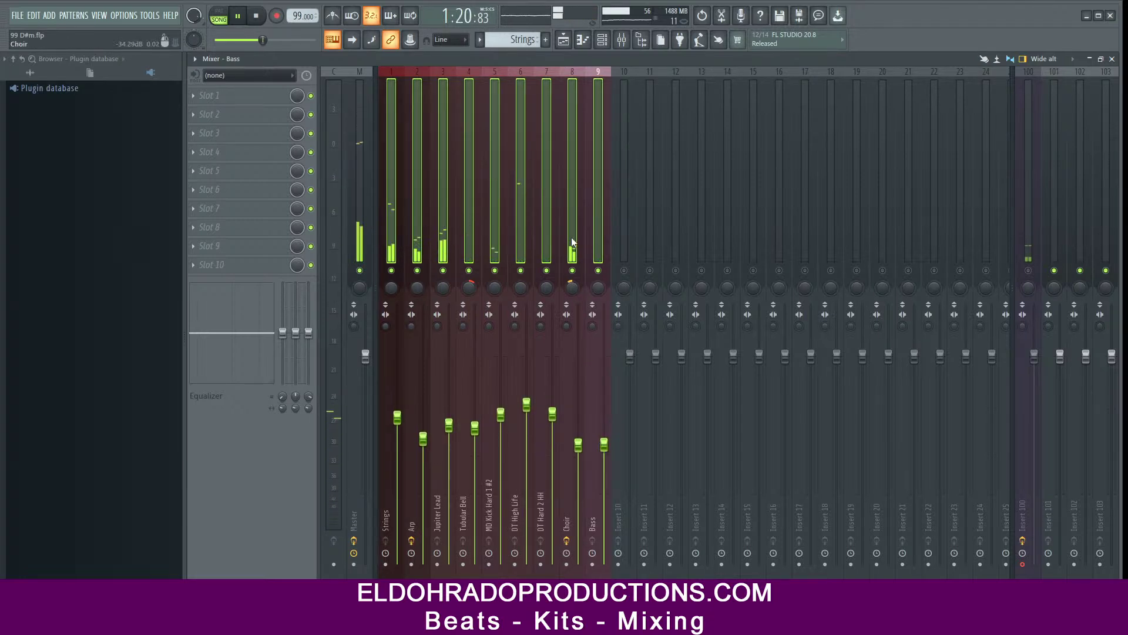
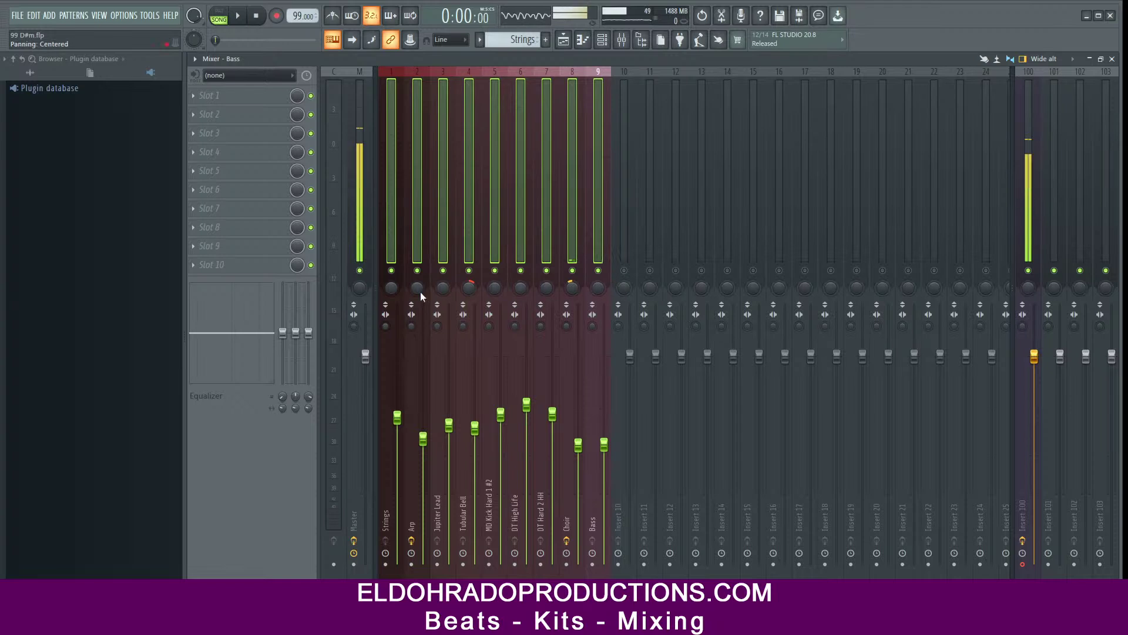
Step: Solo Strings, restart playback, and load Fruity Parametric EQ 2 in the Bass track's first effect slot
right_click(391, 270)
key(space)
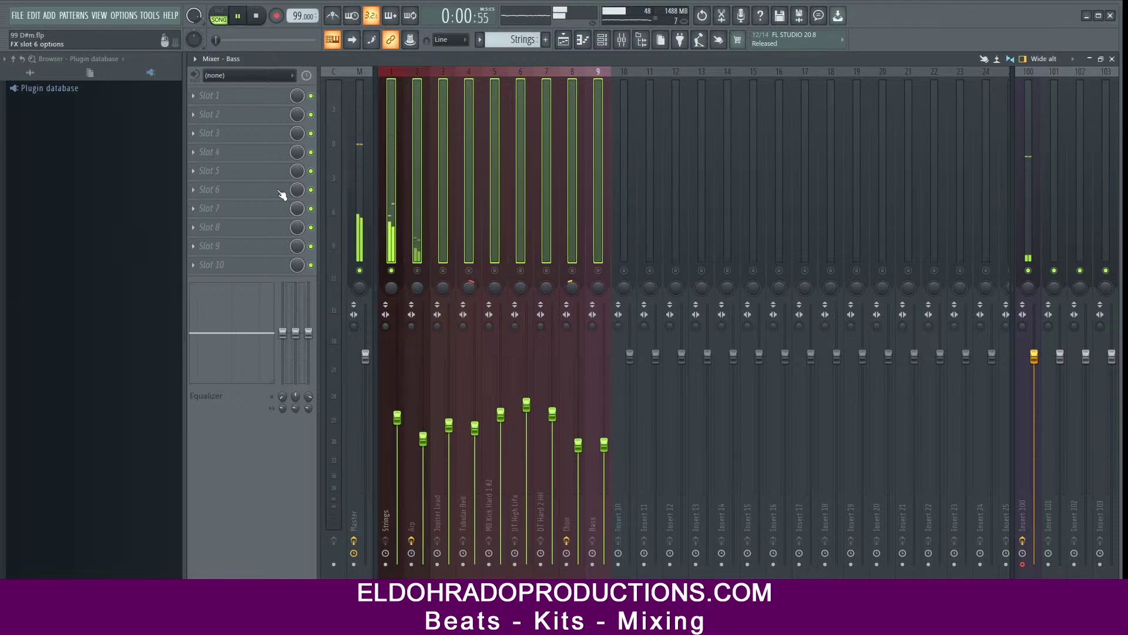
click(230, 97)
mouse_move(364, 227)
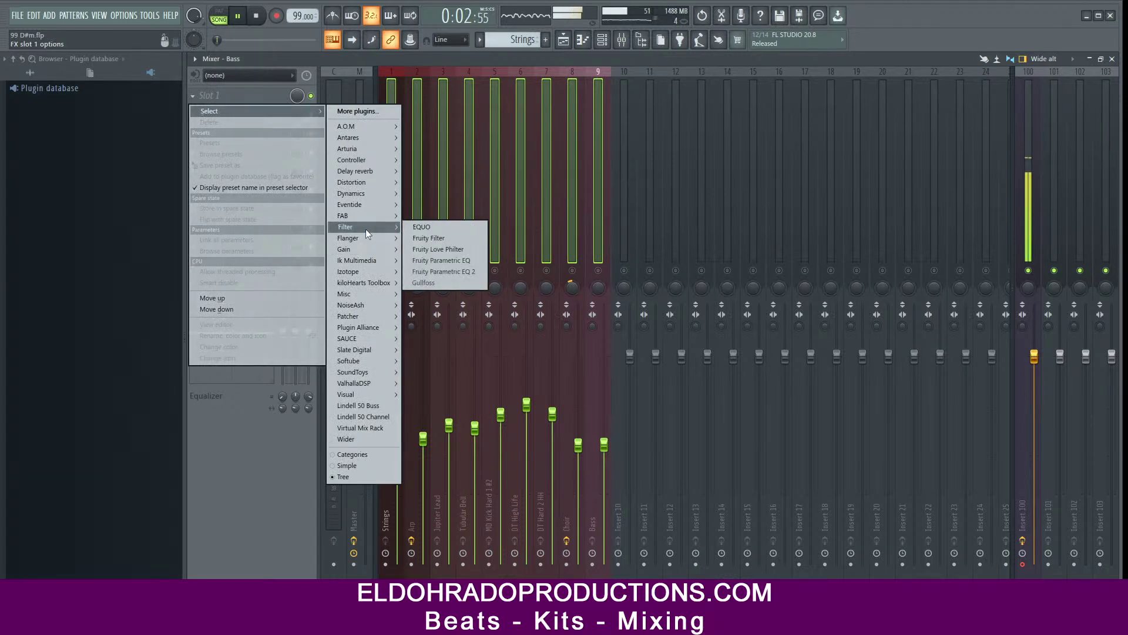
click(460, 272)
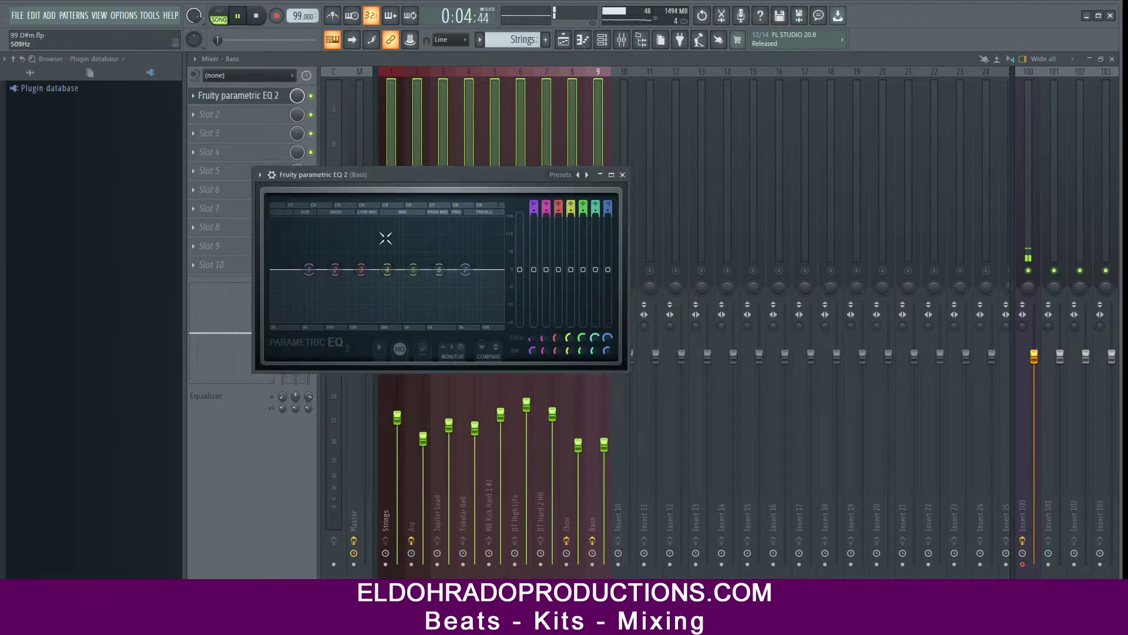
drag(441, 185, 711, 165)
click(402, 229)
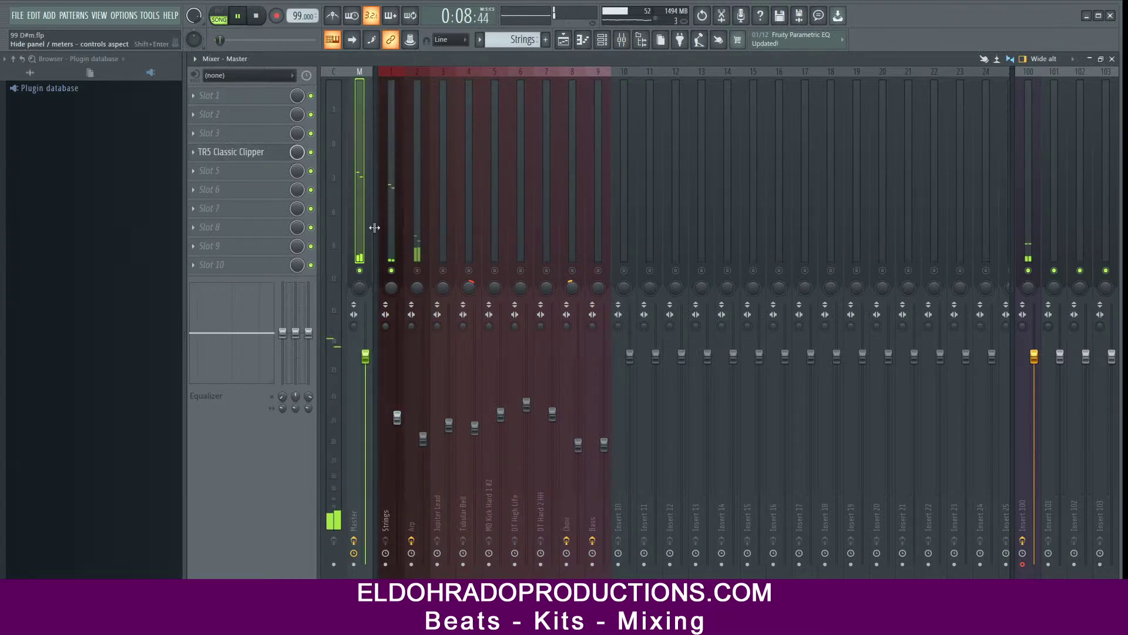
click(593, 228)
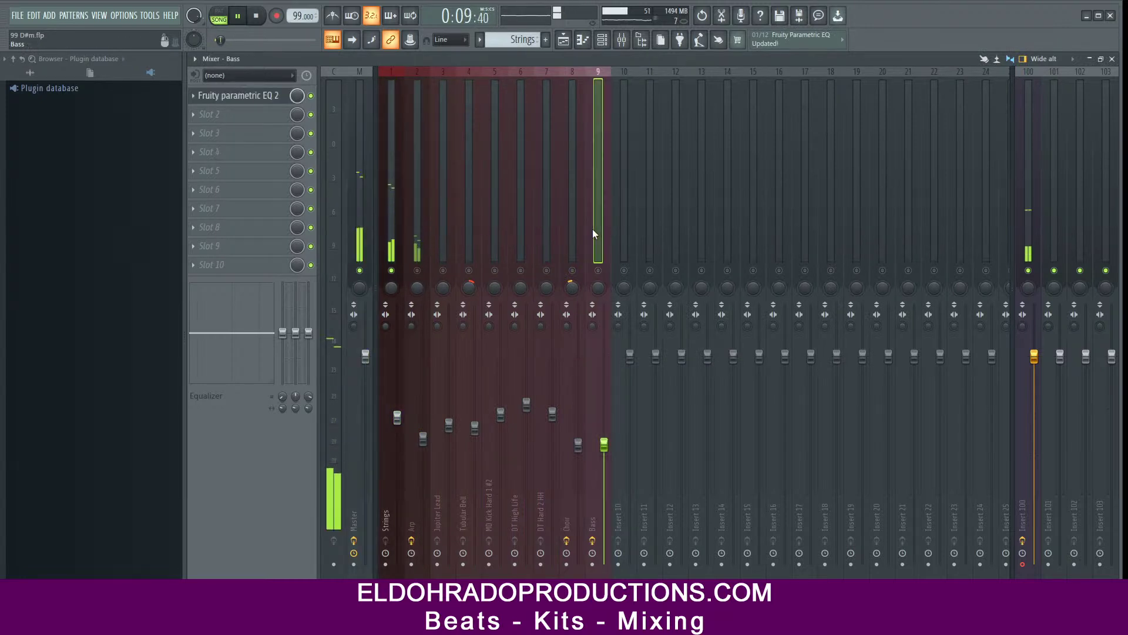
Step: Load Fruity Parametric EQ 2 in the Strings track's first slot, make band 1 a steep high-pass, and mute Insert 100
click(394, 244)
click(243, 98)
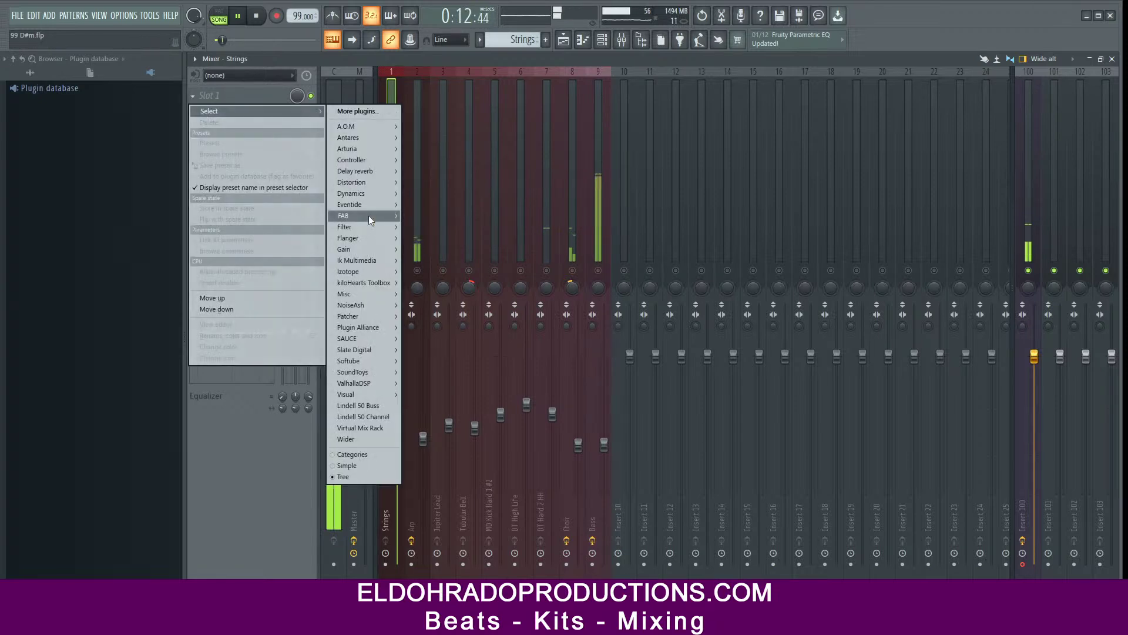
mouse_move(371, 225)
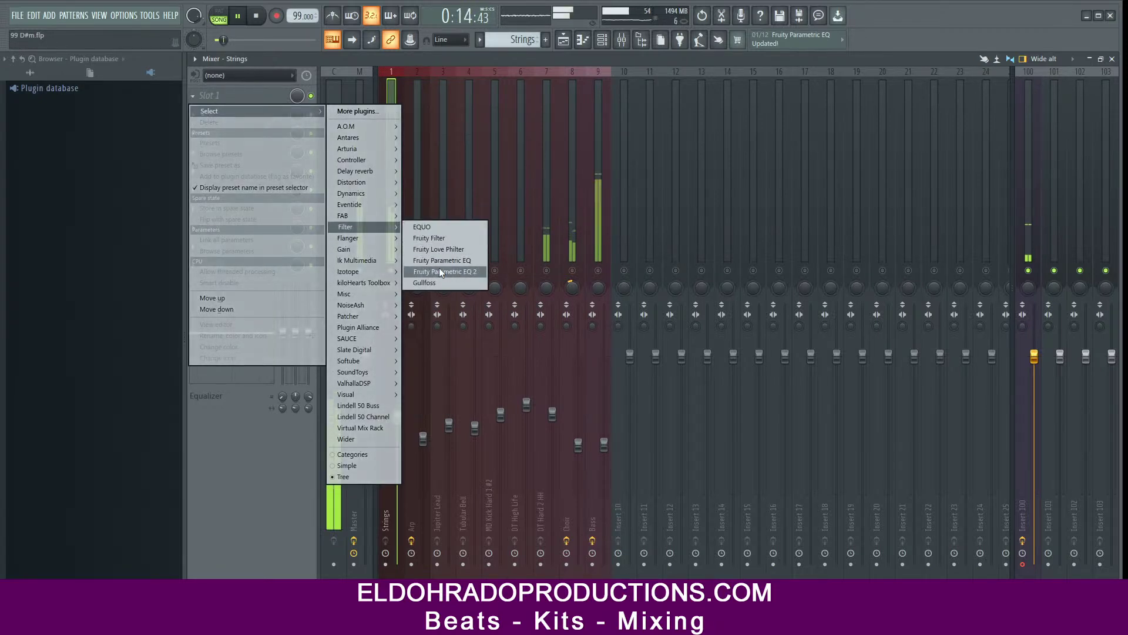
click(439, 267)
drag(533, 212, 533, 180)
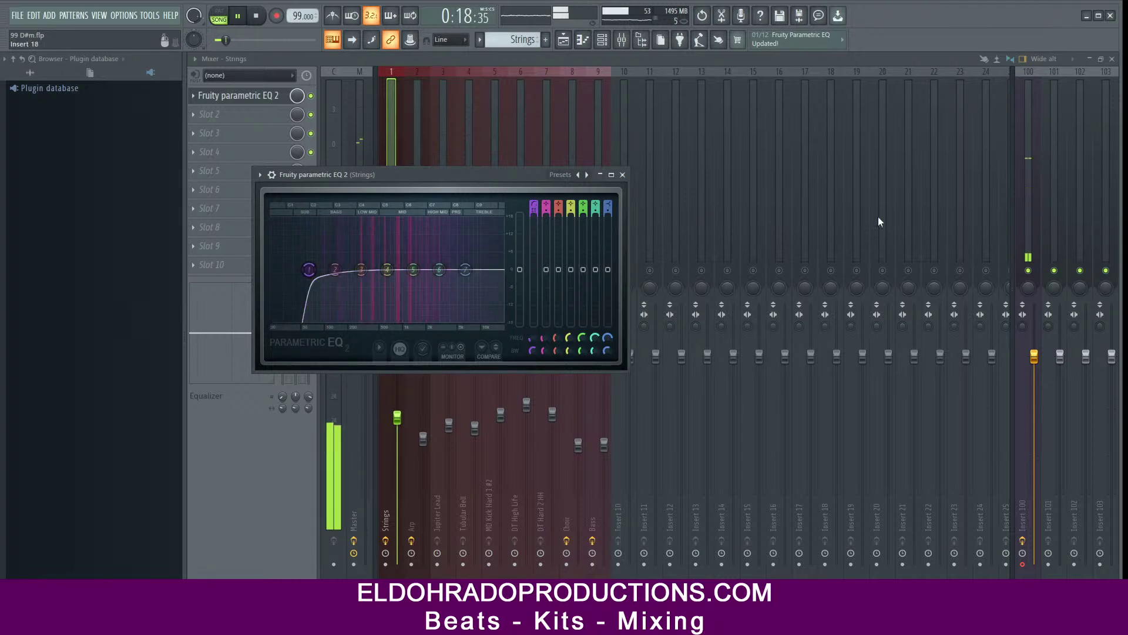
click(1029, 269)
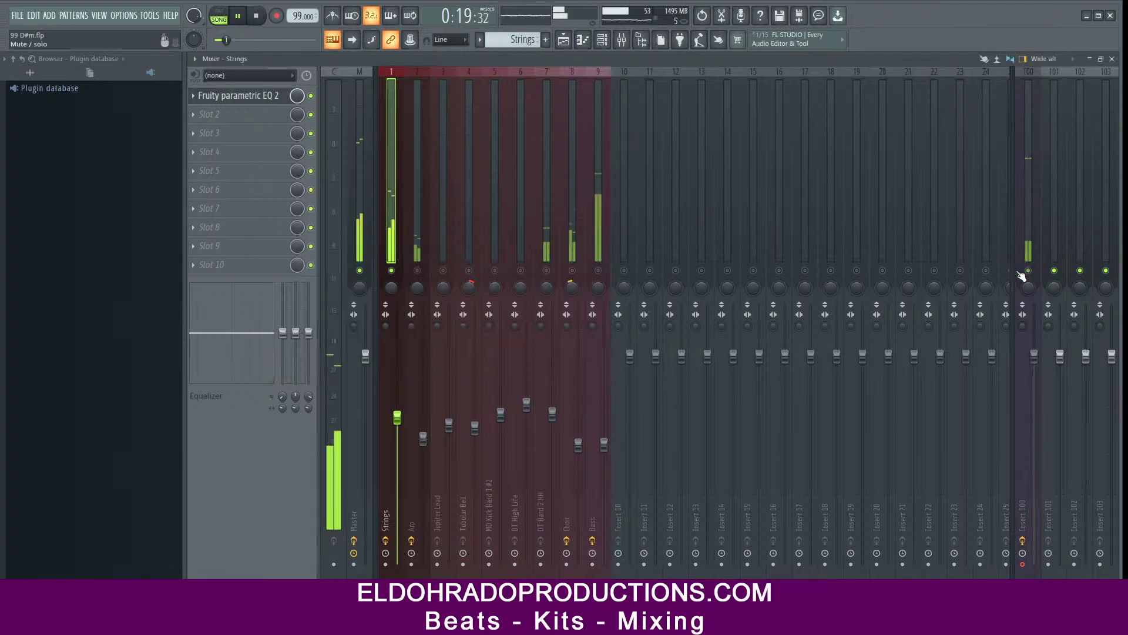
Step: Raise the high-pass cutoff on the Strings EQ, reduce the highs slightly with band 7, and unmute Insert 100
click(263, 96)
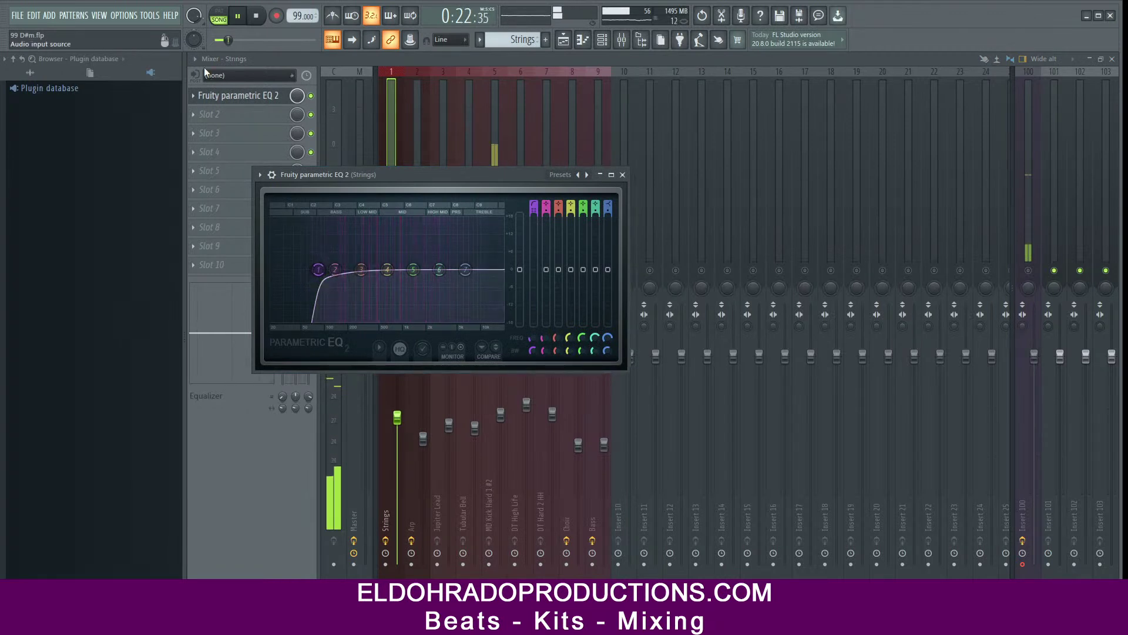
click(196, 59)
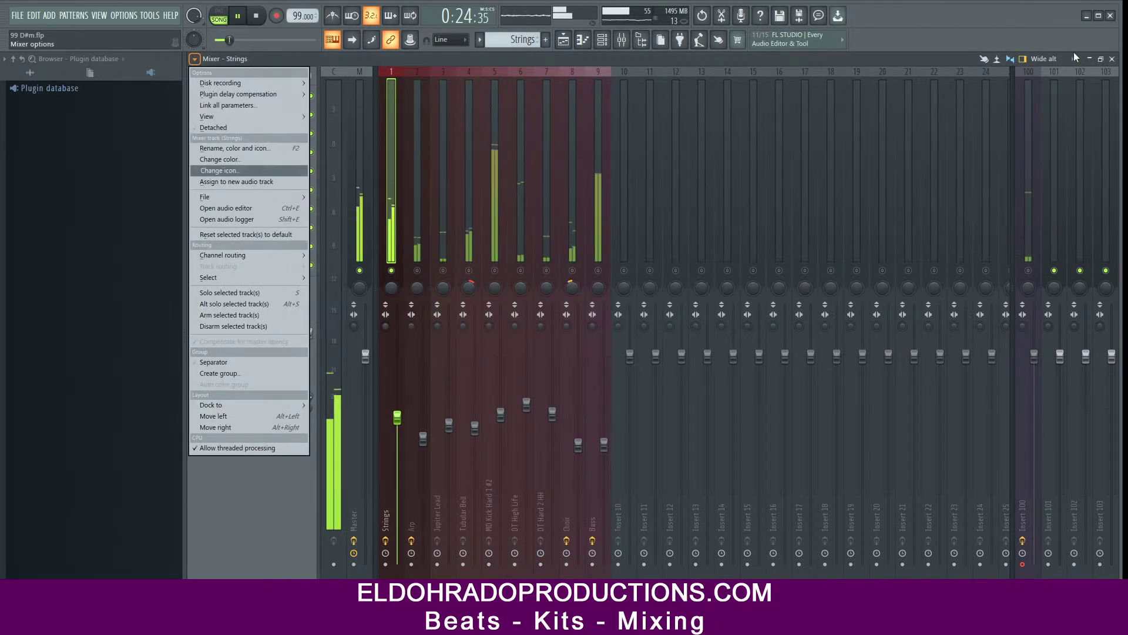
click(267, 100)
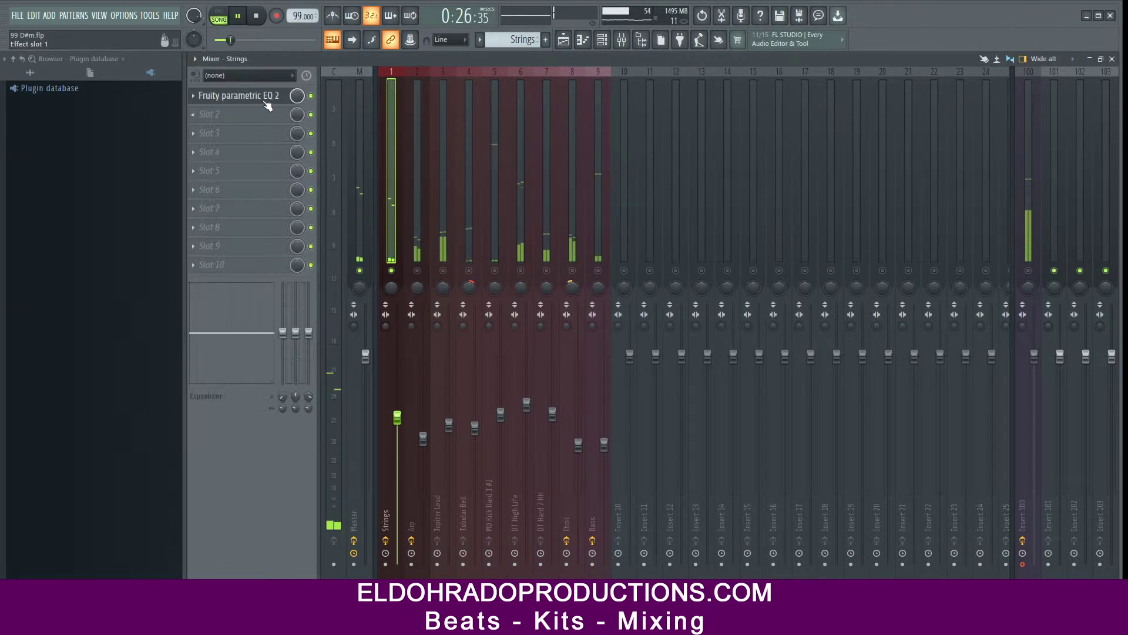
click(268, 97)
drag(465, 269, 467, 279)
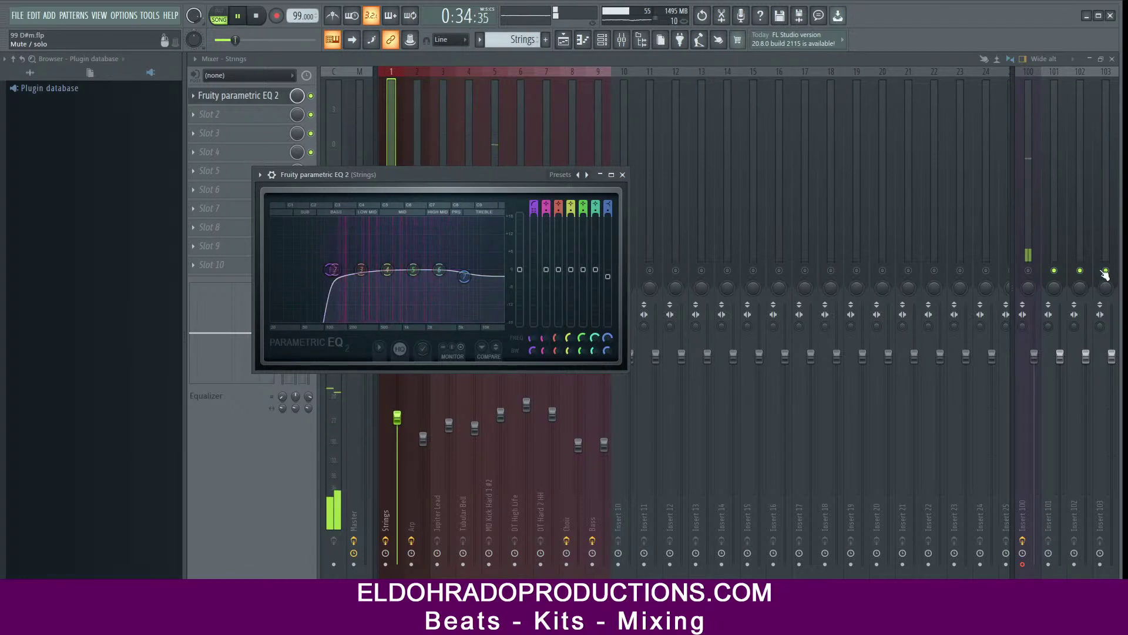
click(1034, 273)
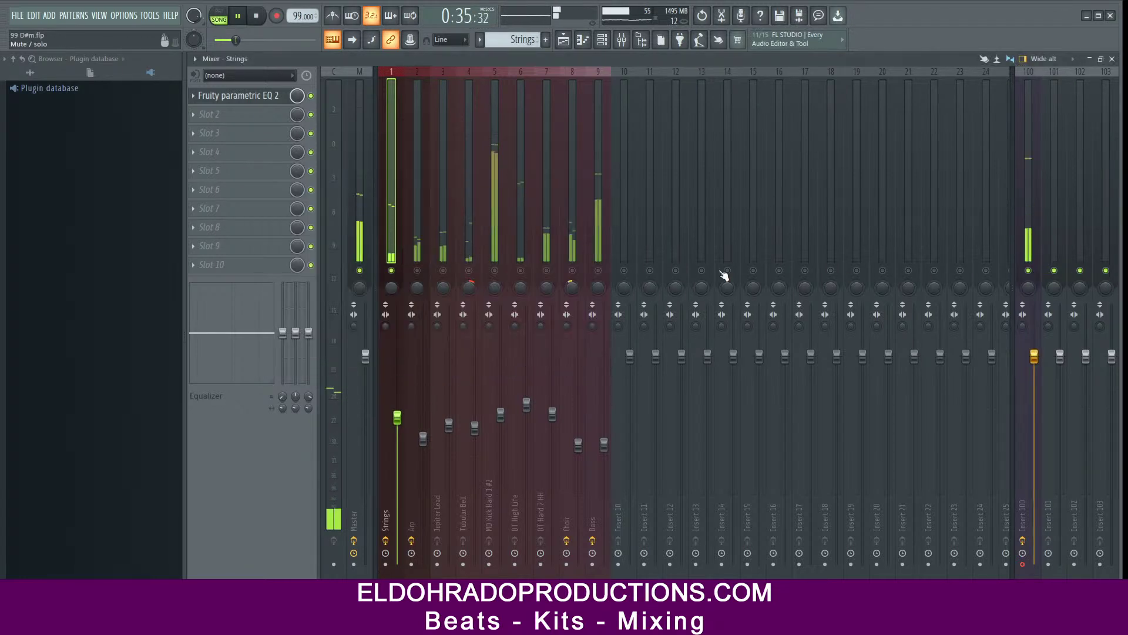
Step: Raise the high-pass cutoff on the Strings track's parametric EQ slightly and close the EQ
click(270, 96)
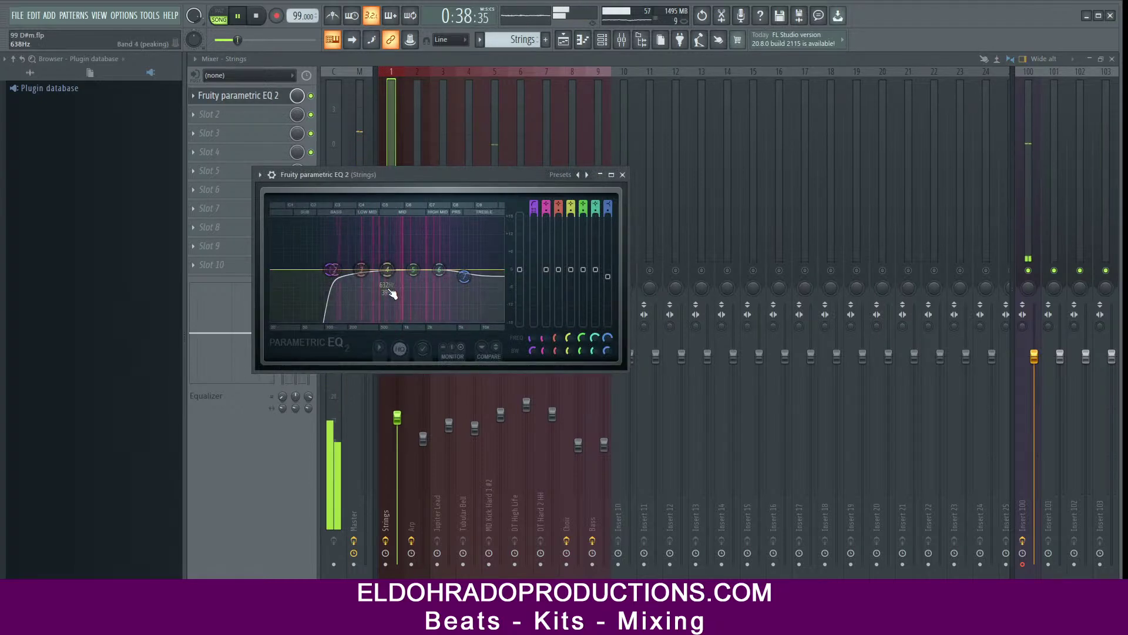
mouse_move(340, 277)
mouse_down()
mouse_move(367, 270)
mouse_move(338, 272)
mouse_up()
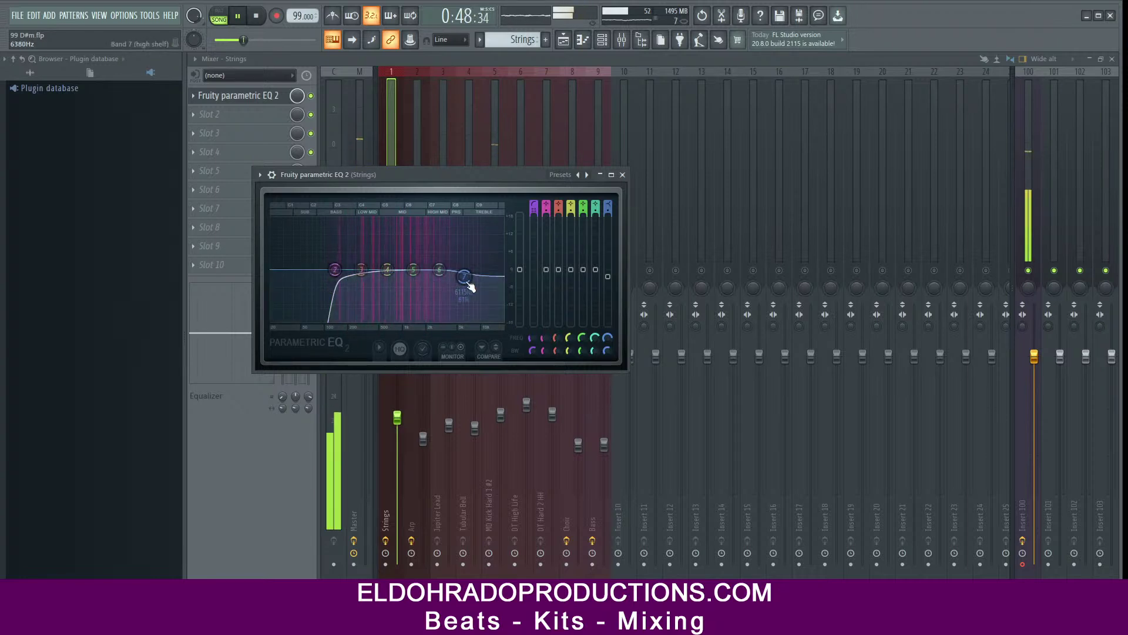
click(624, 175)
Step: Review the existing FabFilter Pro-Q 3 curve and Wider setting on the Arp track
click(417, 224)
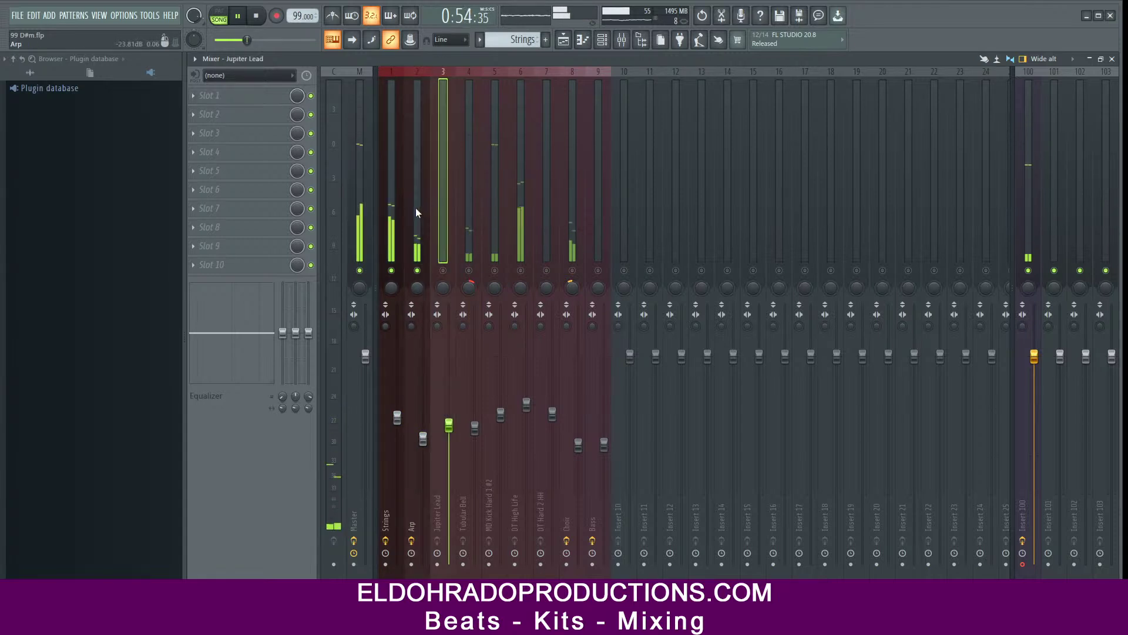
click(253, 97)
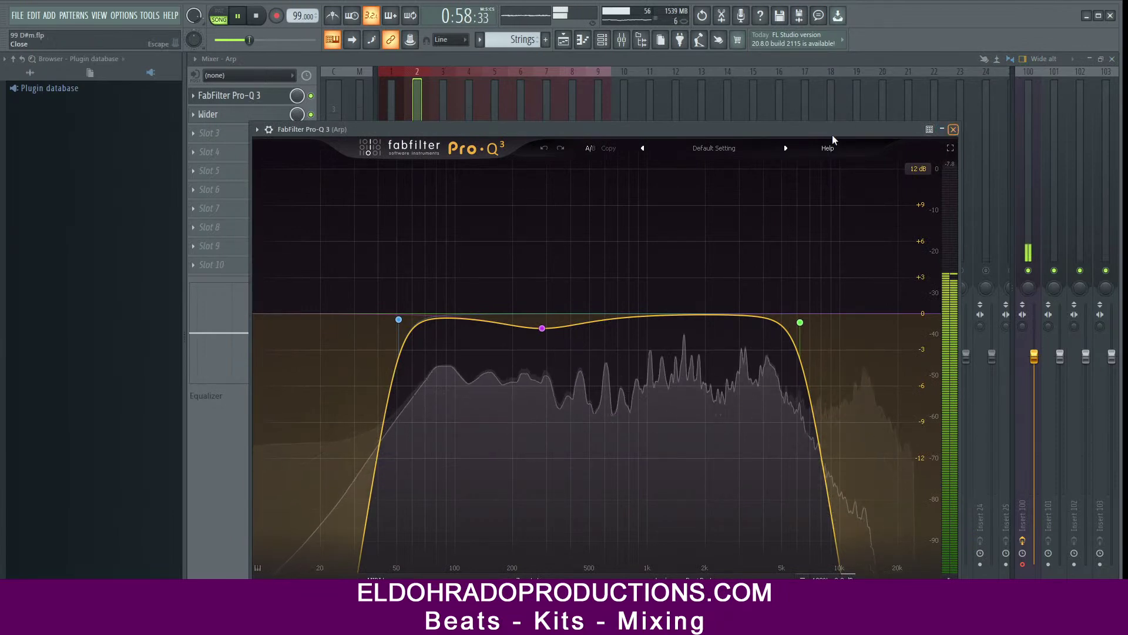
click(953, 129)
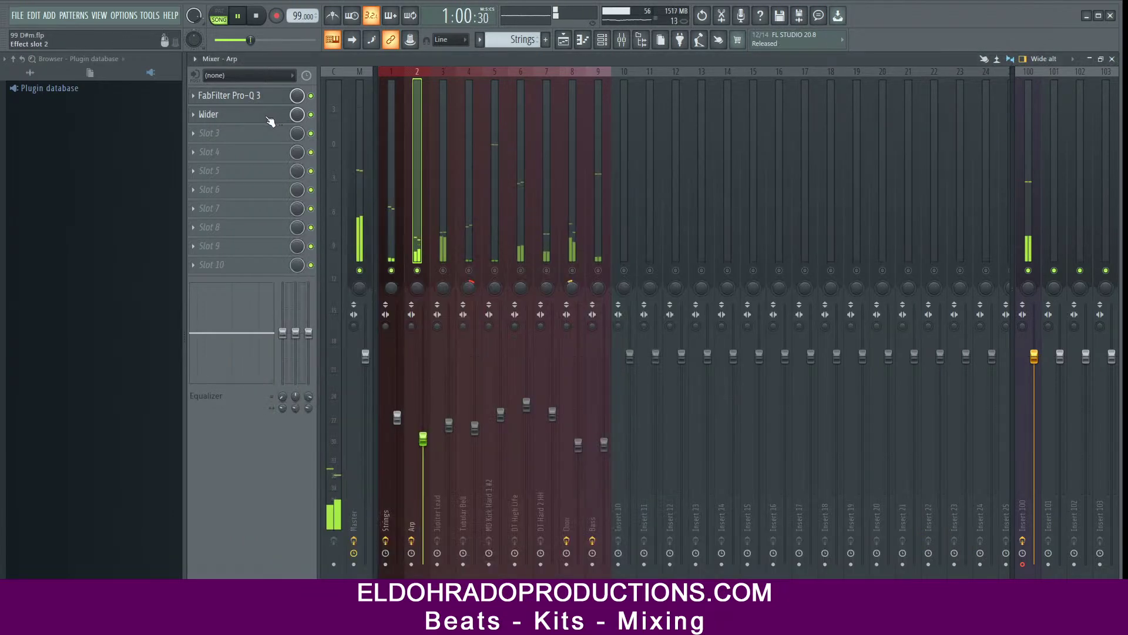
click(268, 115)
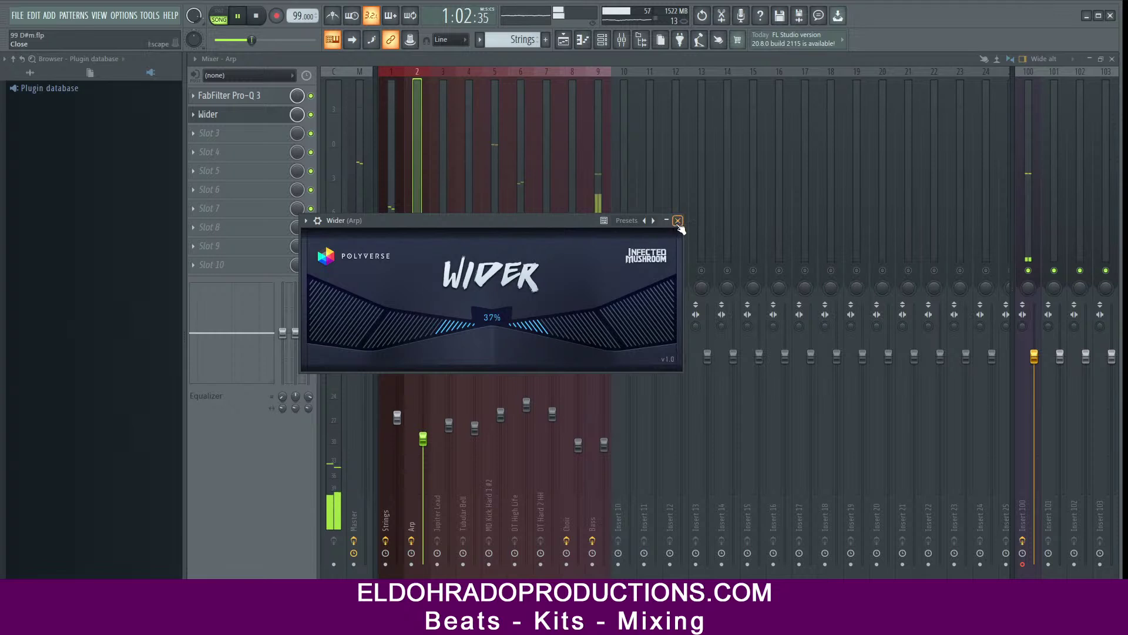
drag(478, 217, 468, 185)
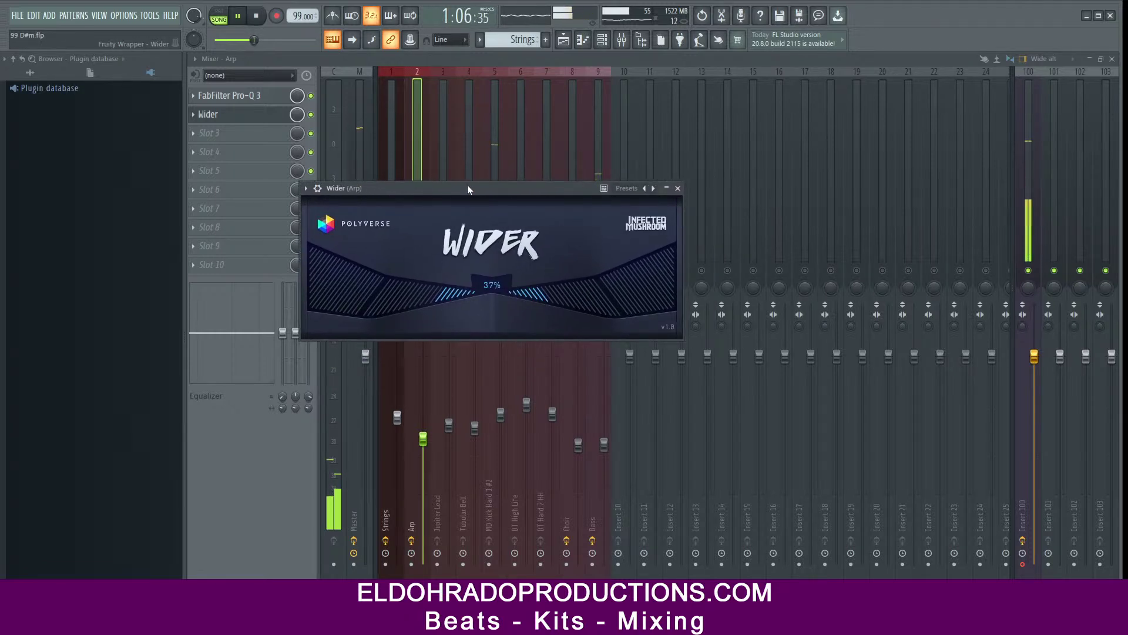
click(678, 189)
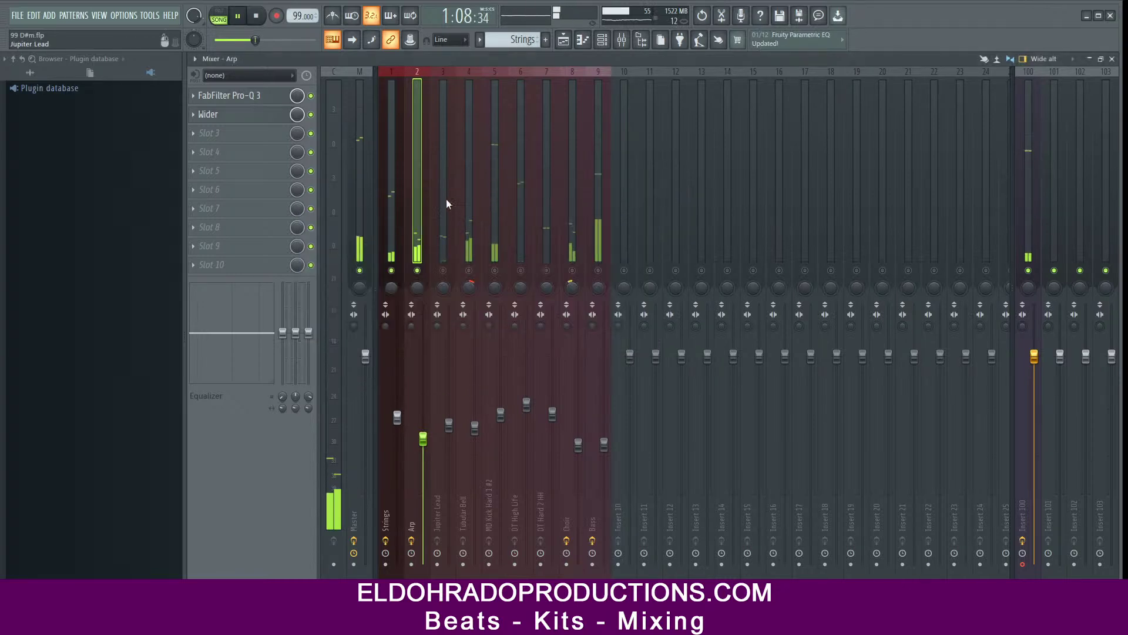
Step: Load Fruity Parametric EQ 2 in the Jupiter Lead track's first effect slot and make band 1 a high-pass
click(444, 247)
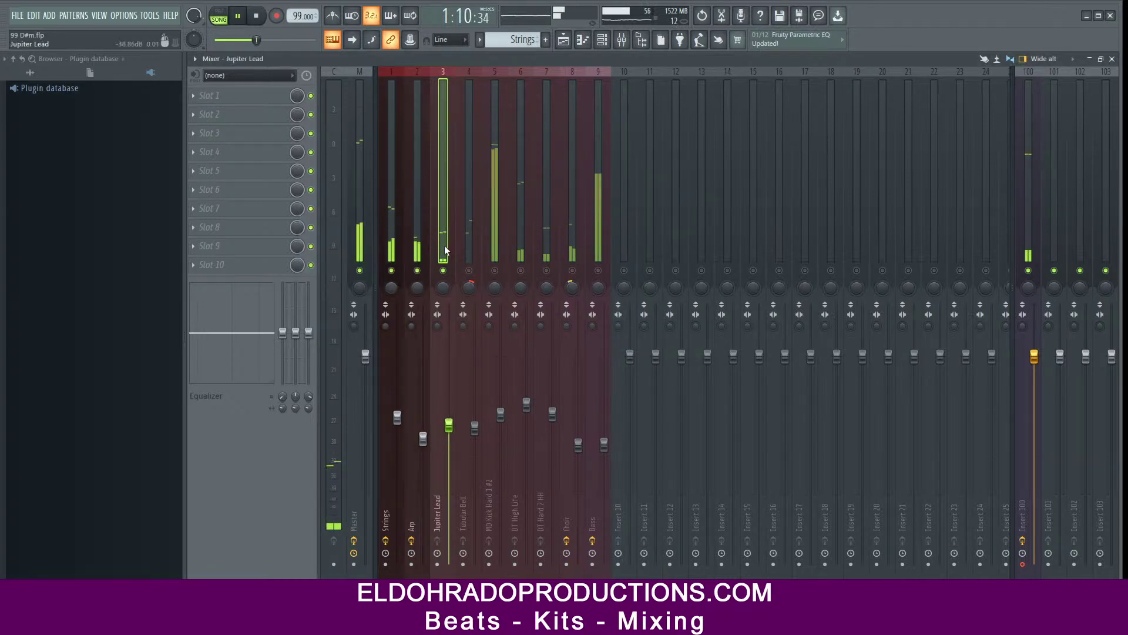
click(233, 98)
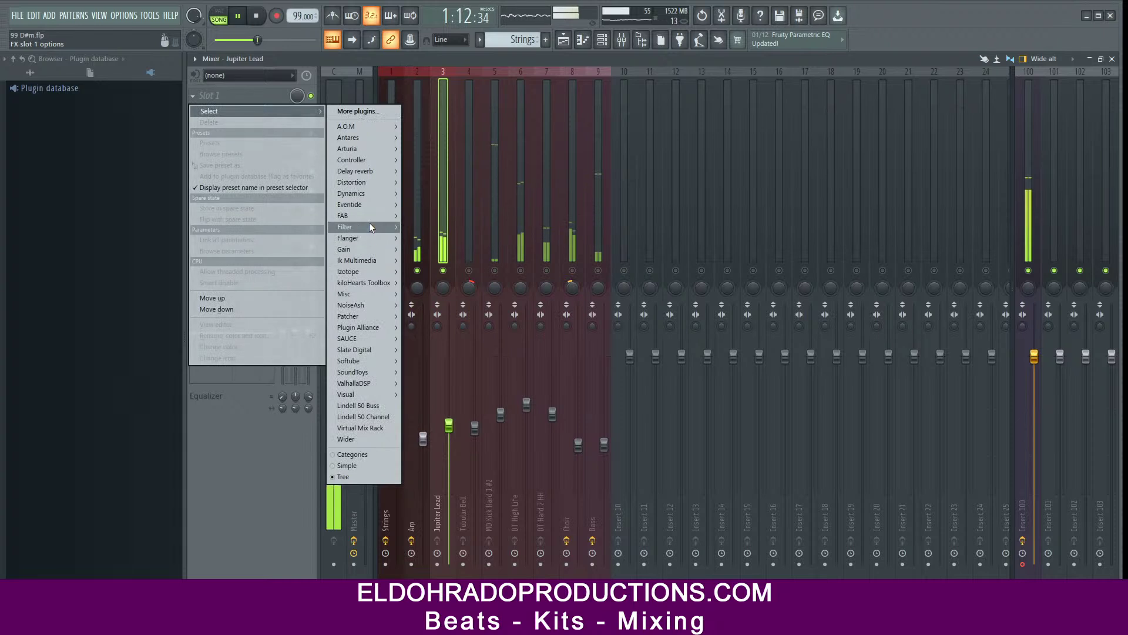
mouse_move(364, 228)
click(449, 271)
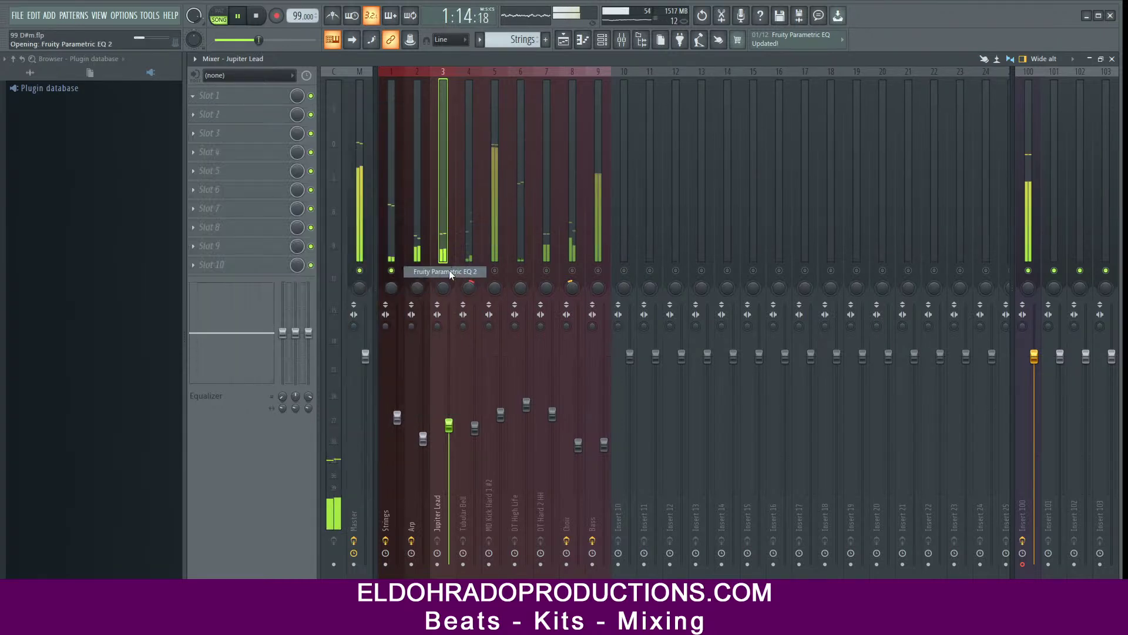
scroll(247, 208, up, 3)
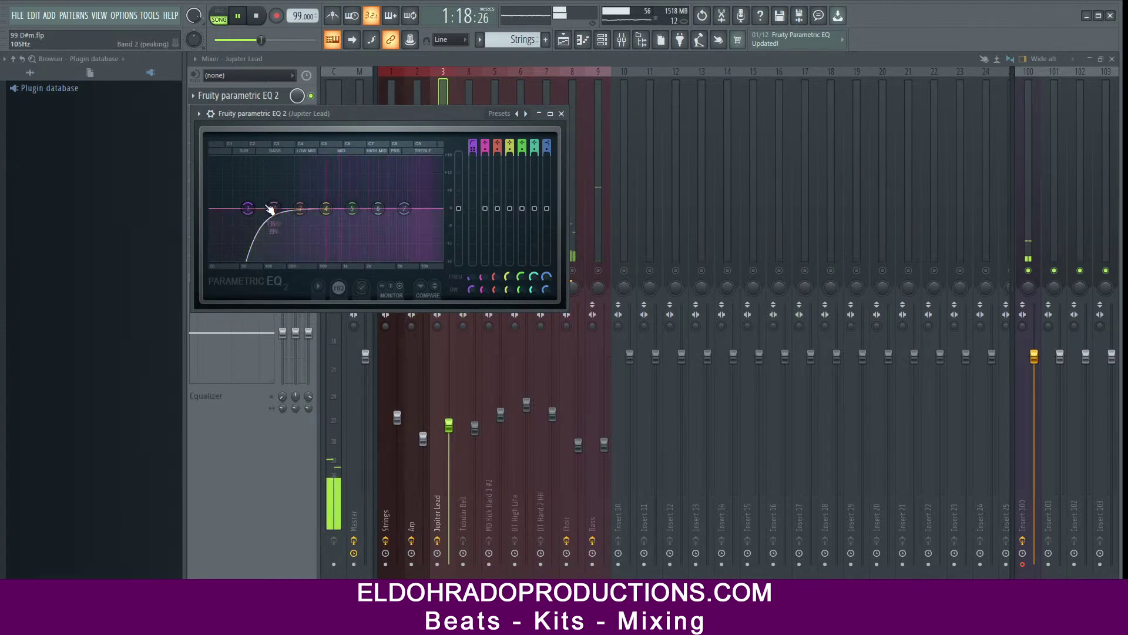
Step: Raise Jupiter Lead's high-pass cutoff to about 121 Hz, boost the highs slightly with bands 6 and 7, and close the EQ
drag(247, 208, 270, 208)
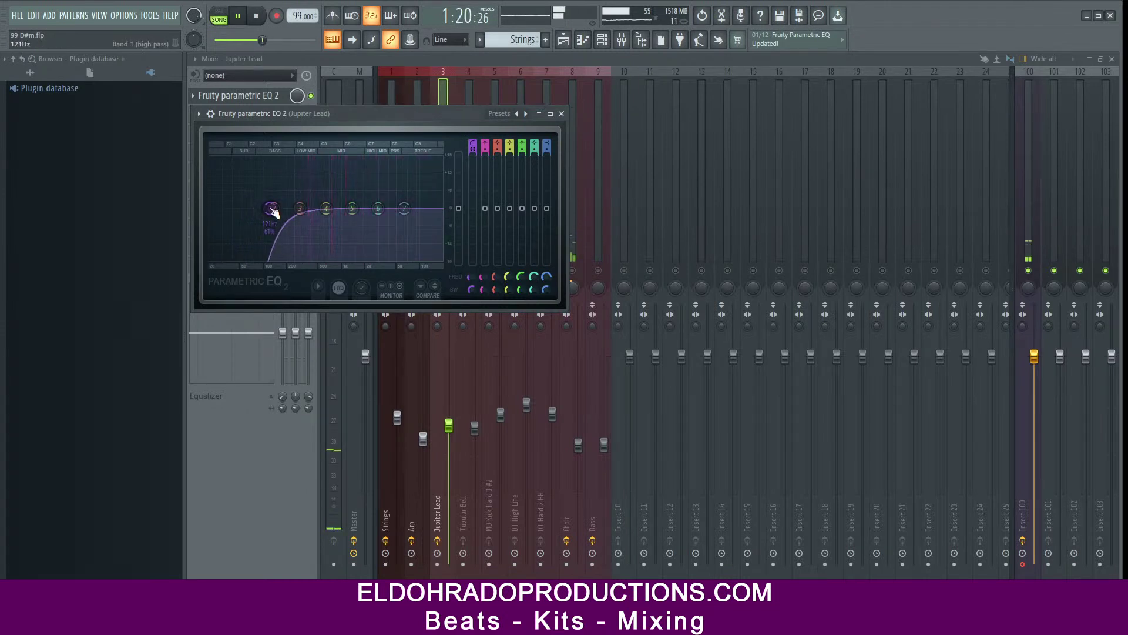
mouse_move(404, 208)
mouse_down()
mouse_move(413, 201)
mouse_move(379, 204)
mouse_move(410, 202)
mouse_up()
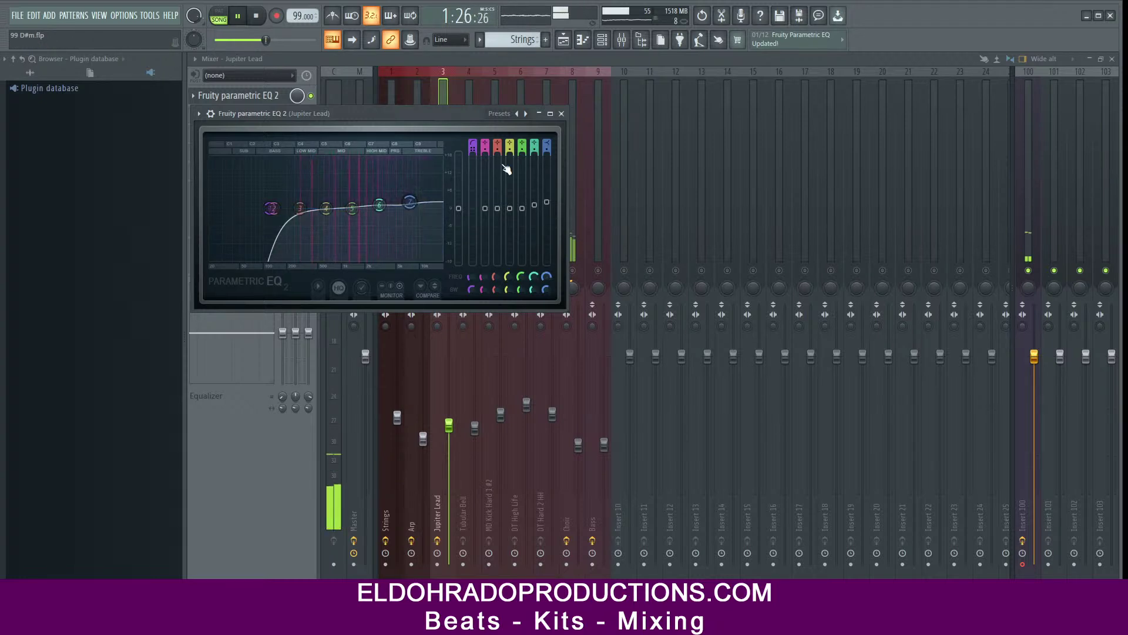
click(561, 114)
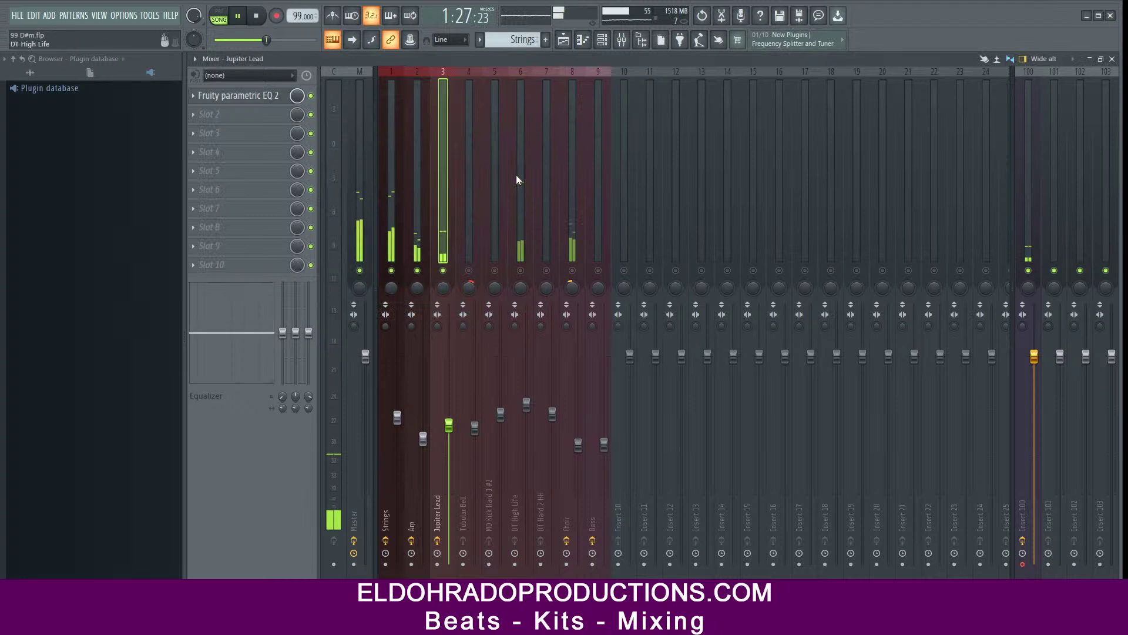
Step: Unmute Tubular Bell and move playback to bar 9 in the playlist, closing the channel rack and Bass EQ before returning to the mixer
click(469, 264)
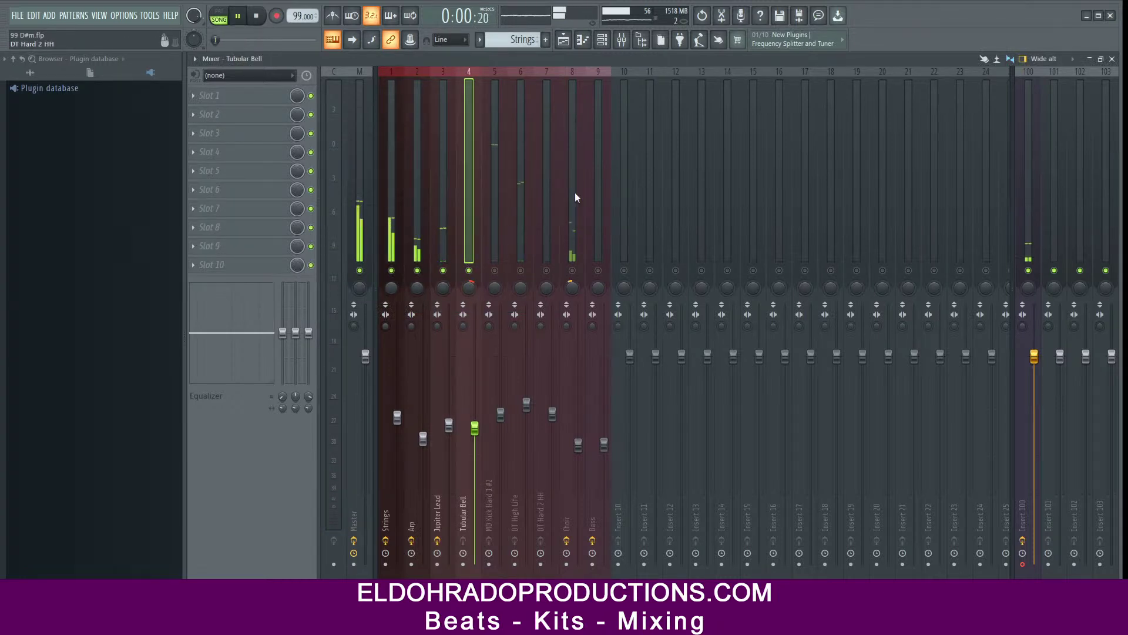
click(1113, 60)
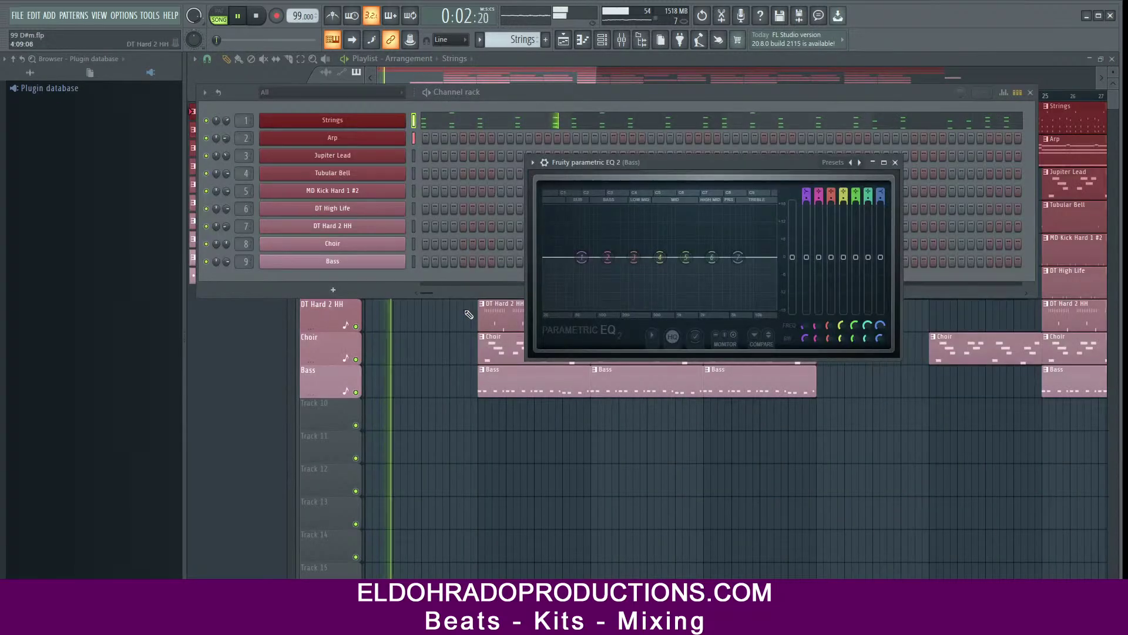
click(1030, 92)
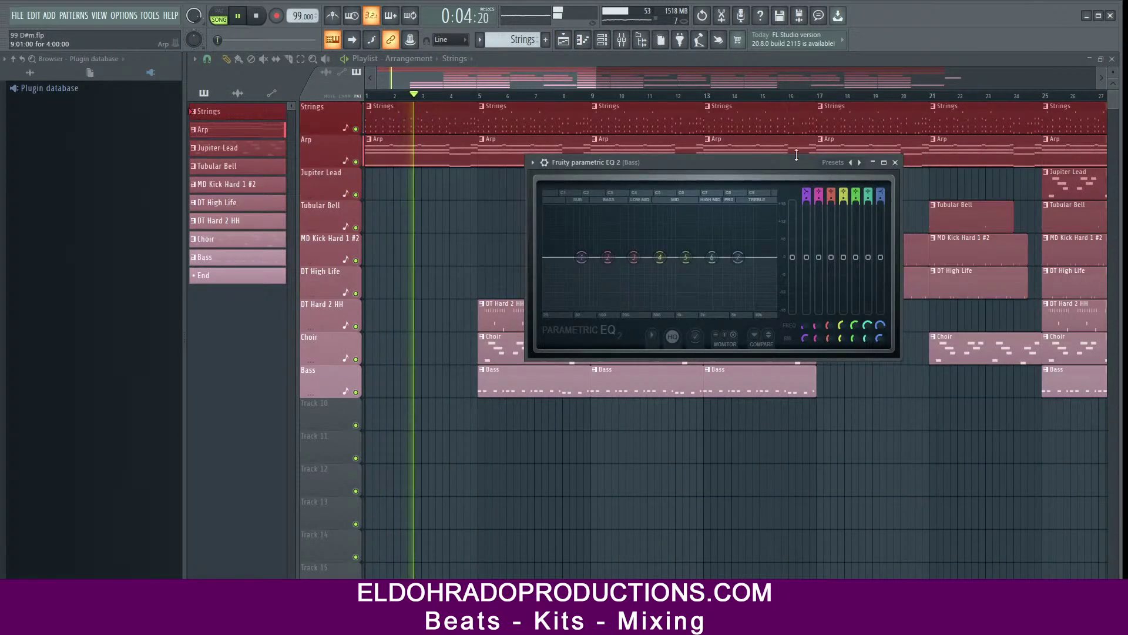
click(895, 163)
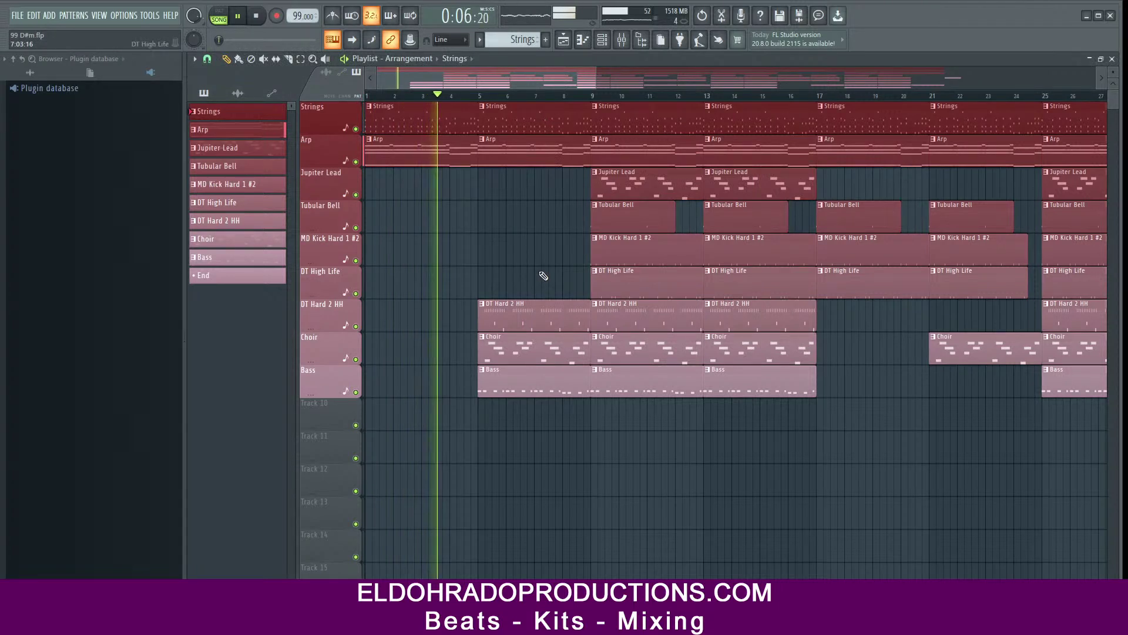
click(593, 97)
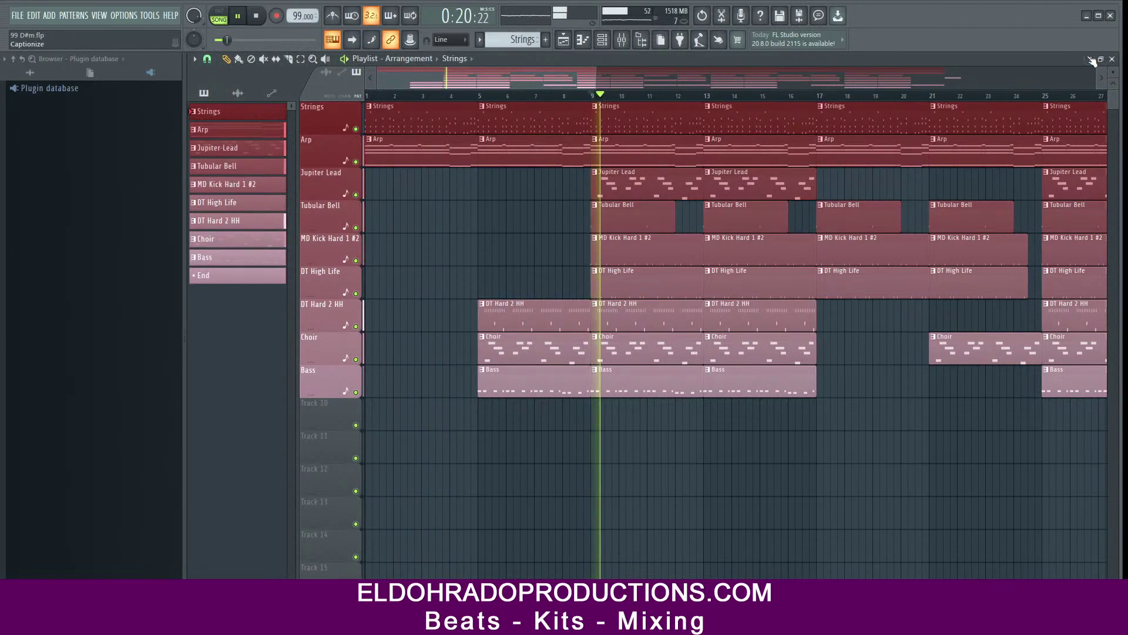
click(1111, 60)
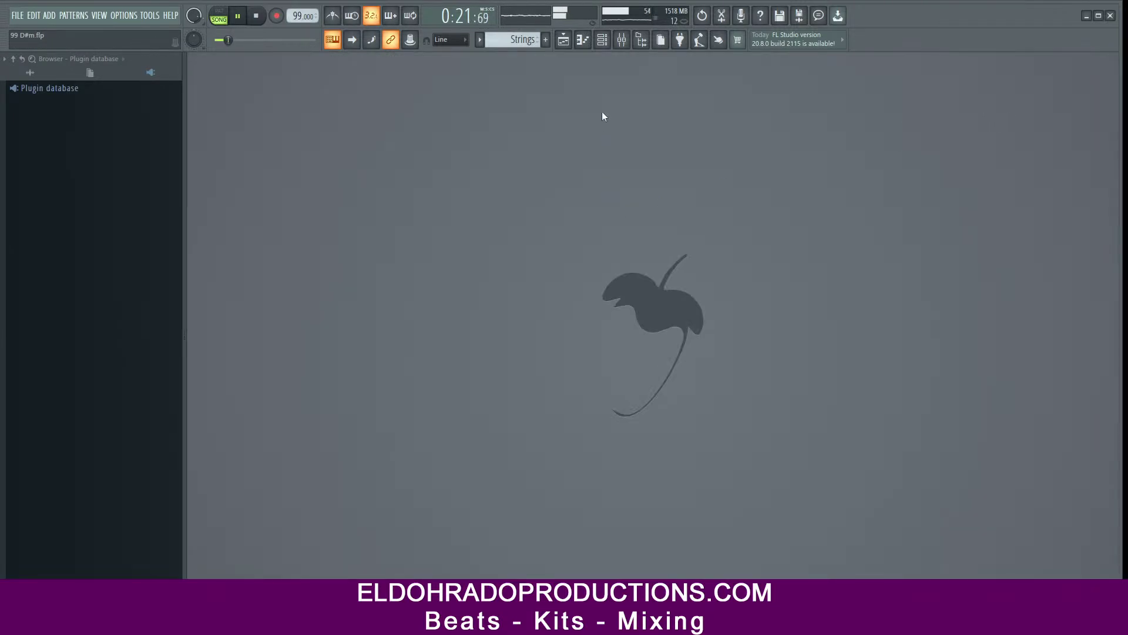
click(621, 40)
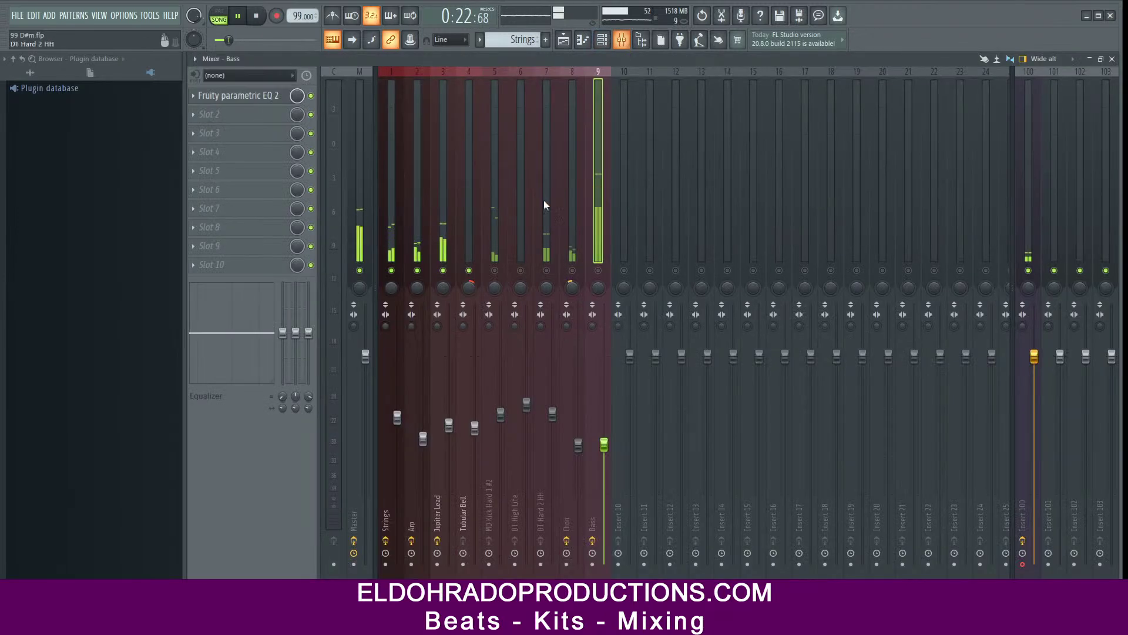
Step: Load Fruity Parametric EQ 2 in Tubular Bell's first slot, boosting band 5 around 1.46 kHz and the highs with band 7
click(461, 253)
click(237, 97)
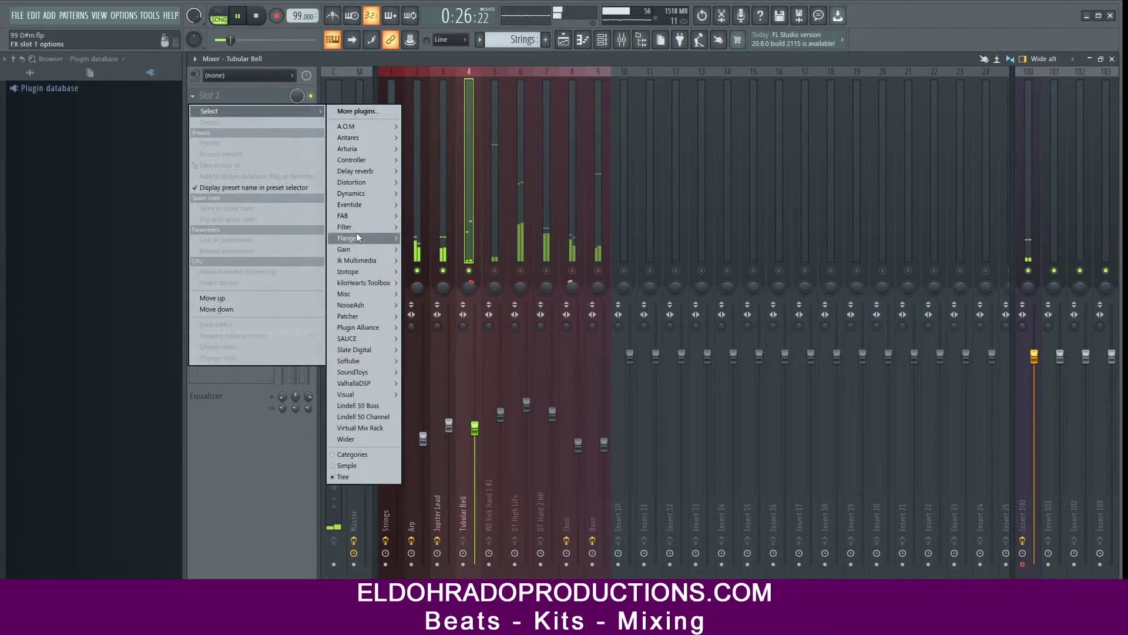
mouse_move(397, 227)
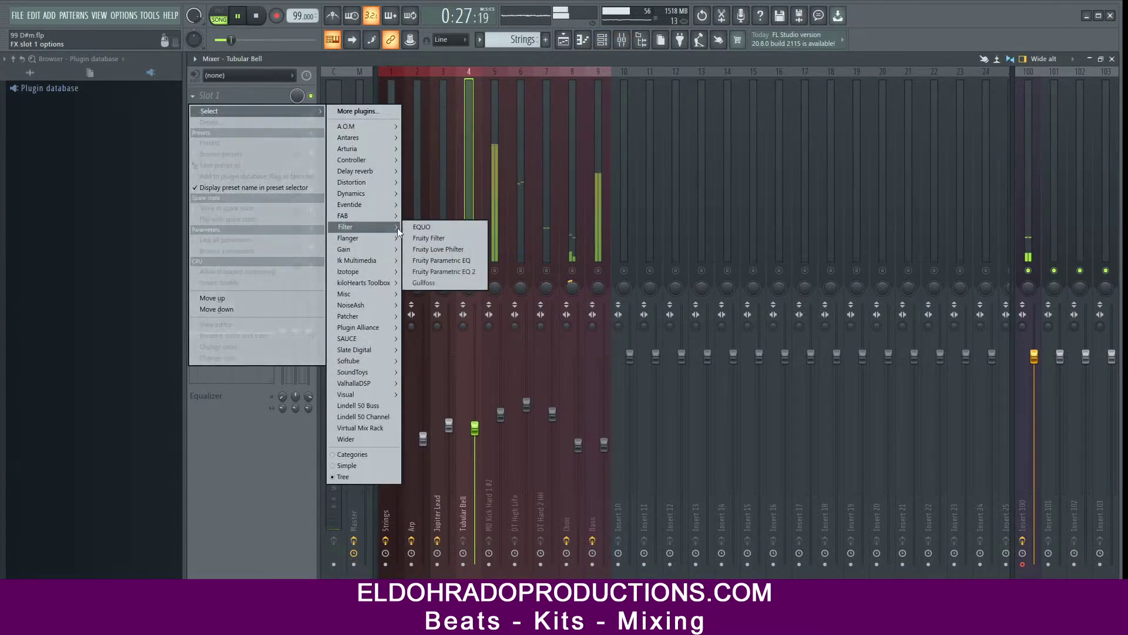
click(445, 270)
drag(382, 239, 389, 228)
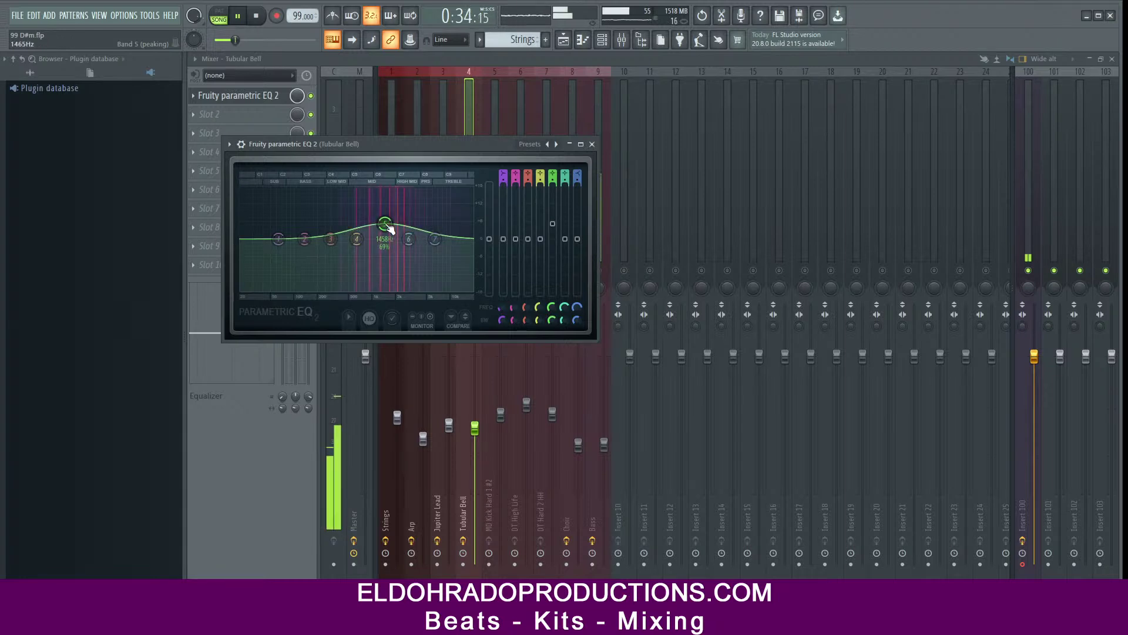
drag(436, 238, 460, 207)
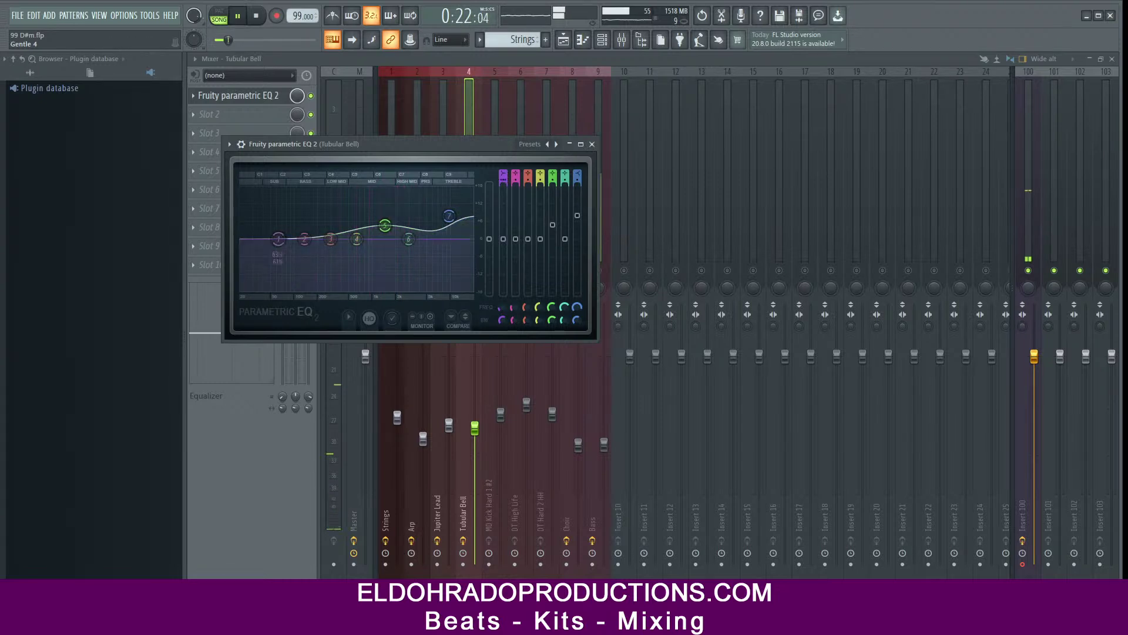
Step: Make band 1 of the Tubular Bell EQ a steep high-pass, raise its cutoff, and mute Insert 100
drag(504, 176, 504, 193)
drag(282, 233, 314, 238)
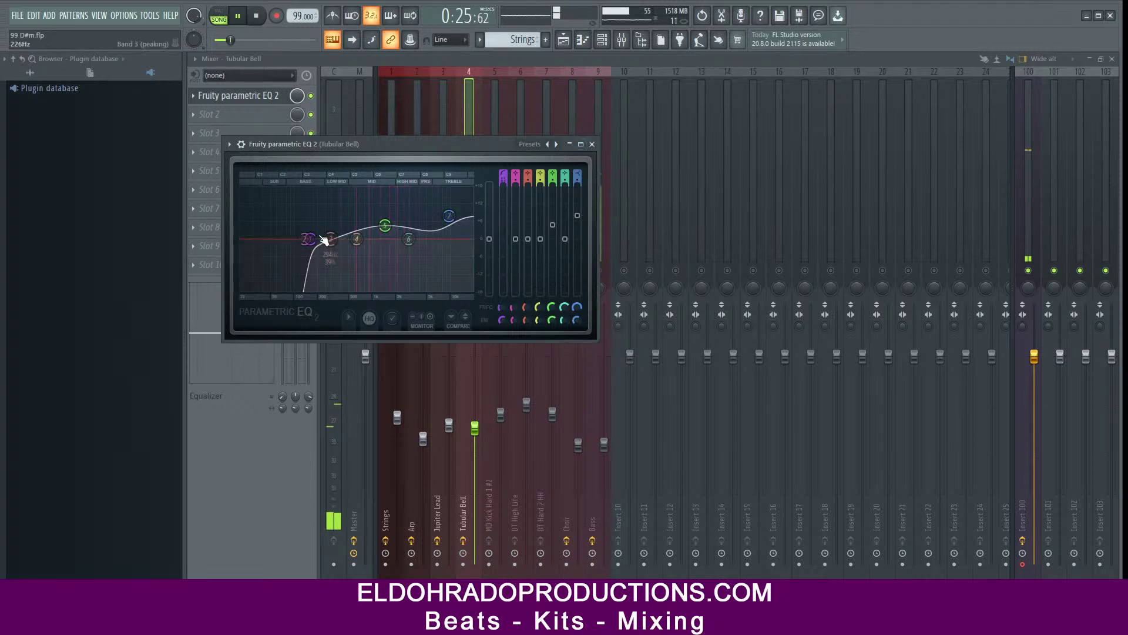
click(1028, 271)
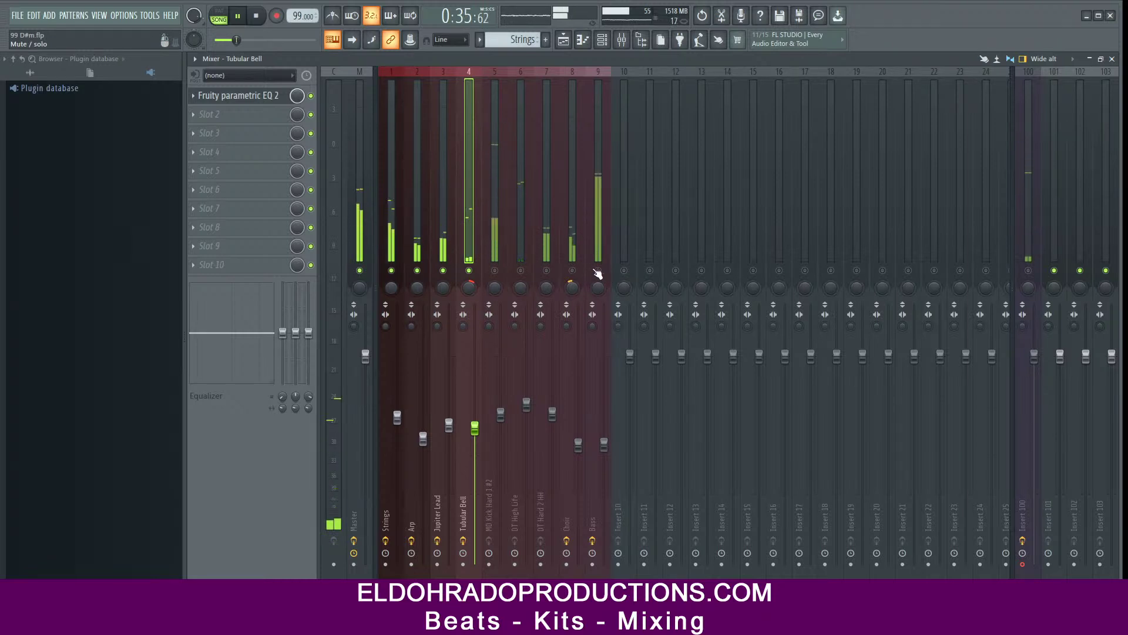
Step: Unmute Choir, load Fruity Parametric EQ 2 in its fifth effect slot, and start playback
click(573, 271)
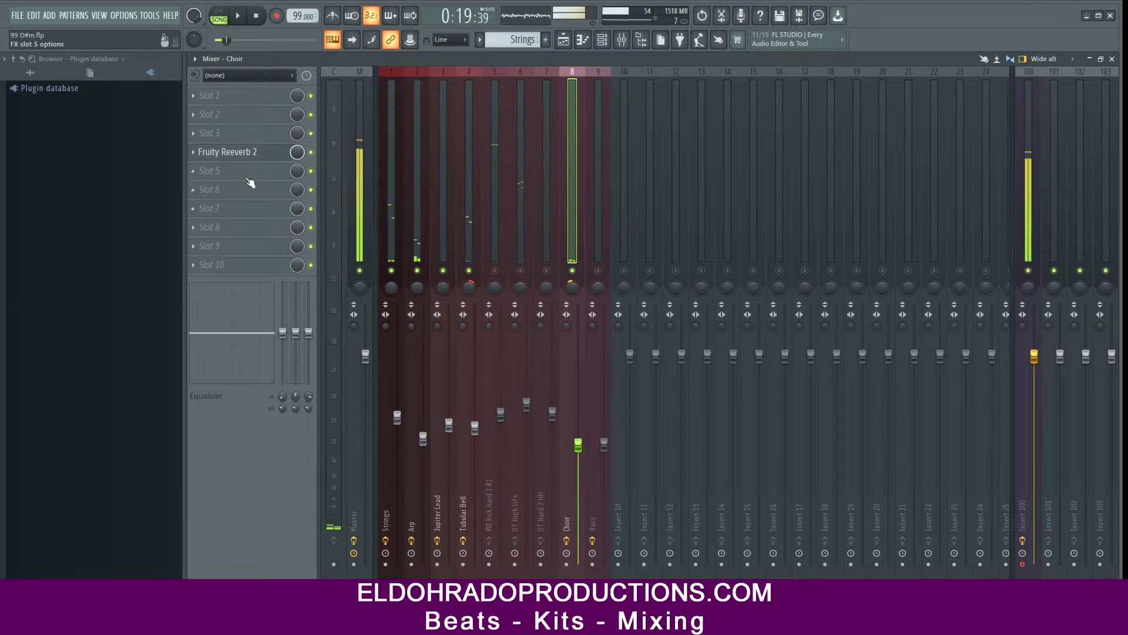
click(250, 180)
mouse_move(364, 302)
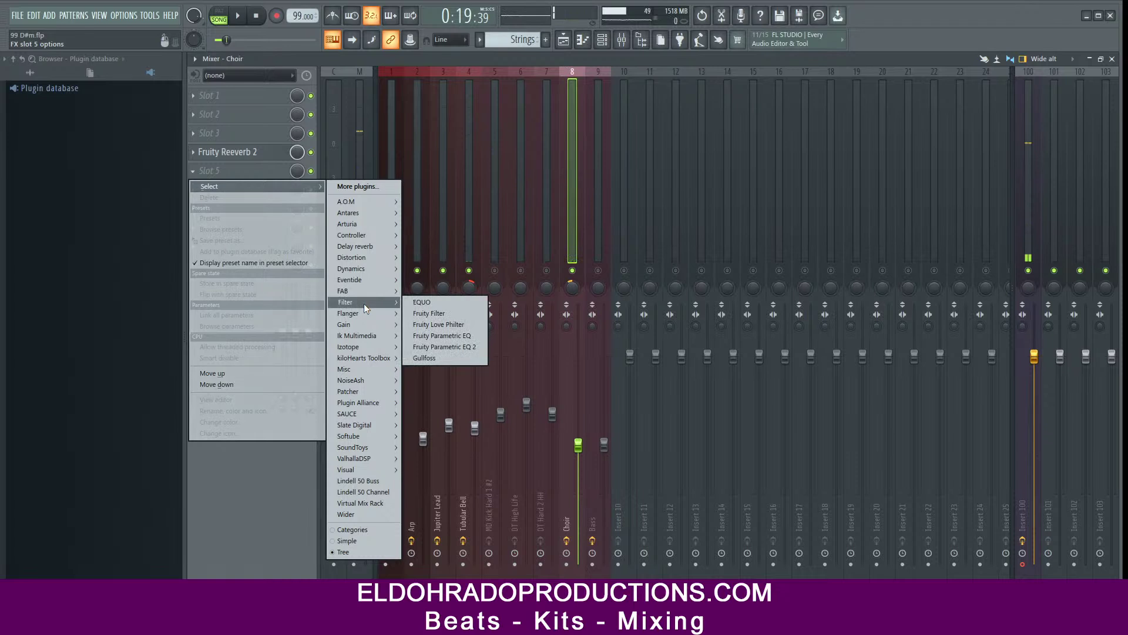
click(442, 347)
drag(408, 221, 410, 194)
key(space)
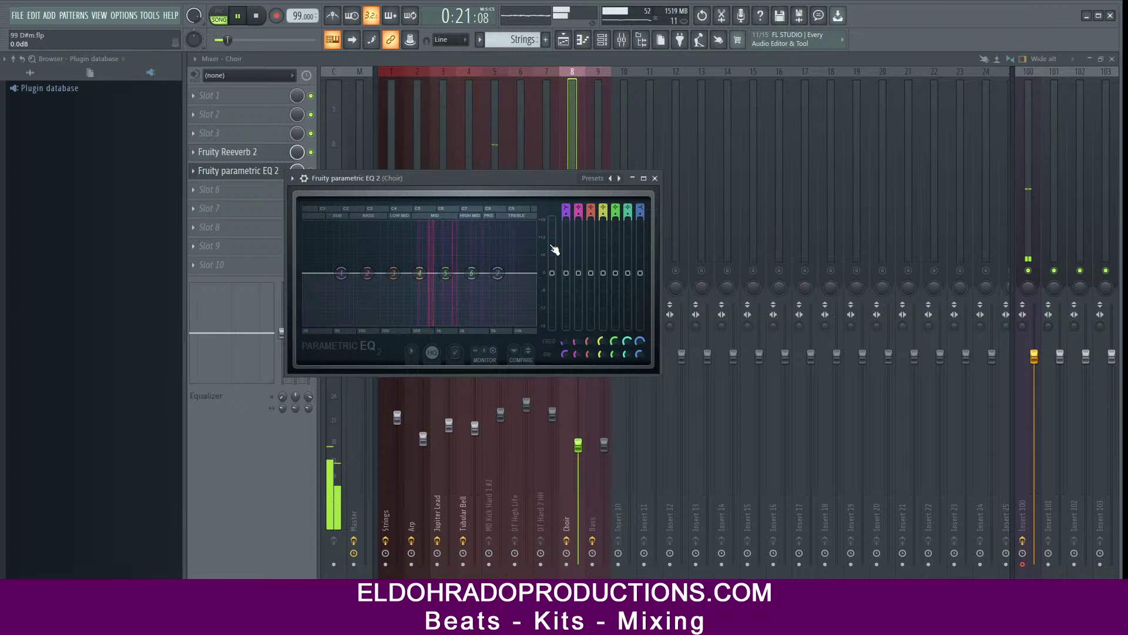
Step: Make band 1 of the Choir EQ a high-pass and raise its cutoff to just below band 3
scroll(574, 211, down, 2)
scroll(341, 272, down, 1)
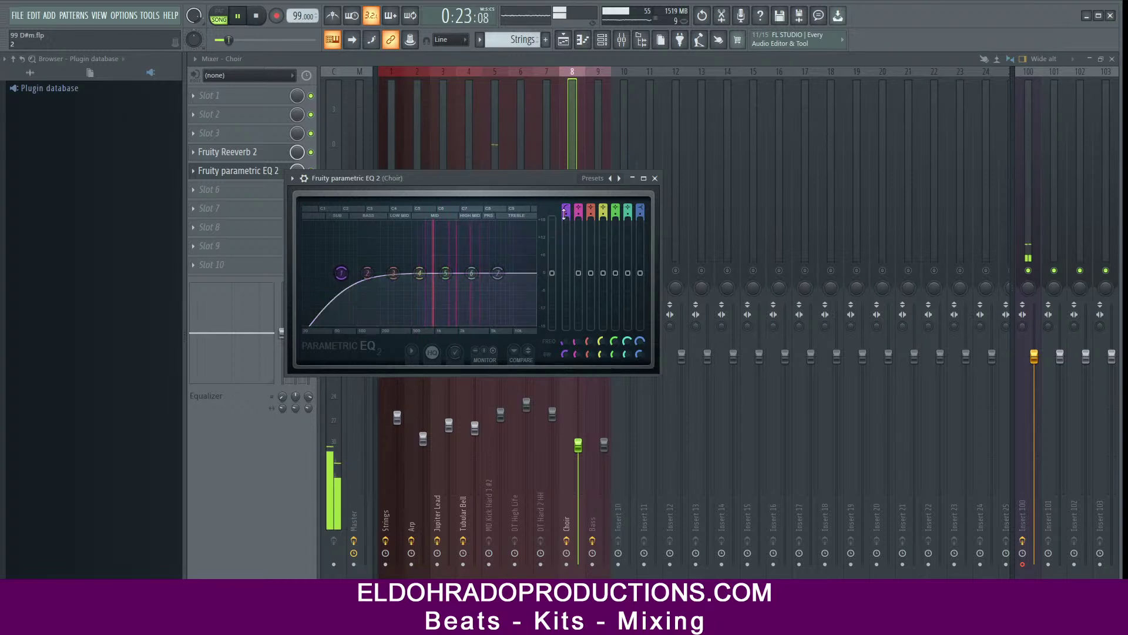
drag(341, 272, 387, 272)
Step: Boost the Choir's highs with band 6 near 3.8 kHz and band 7 near 10 kHz while replaying the section
drag(471, 276, 511, 239)
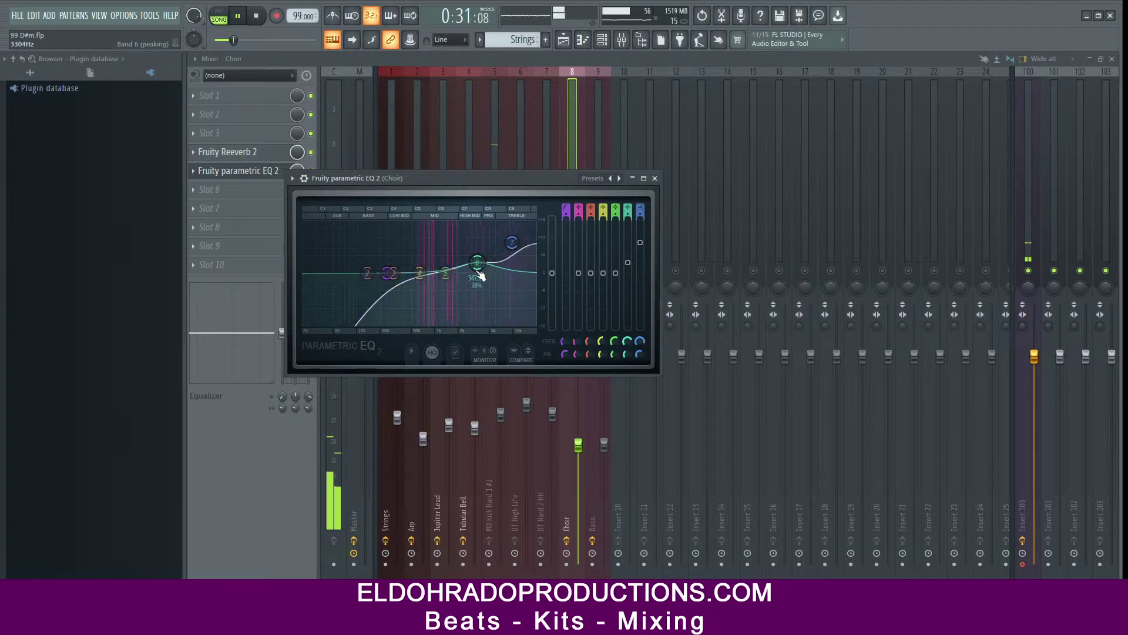
key(space)
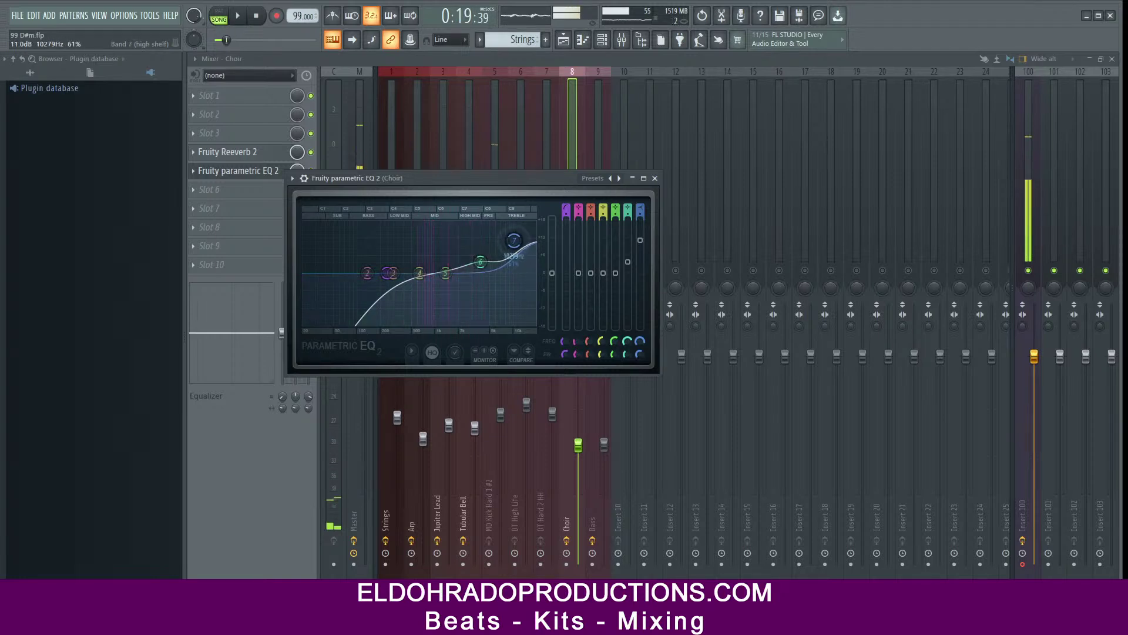
drag(514, 241, 512, 241)
key(space)
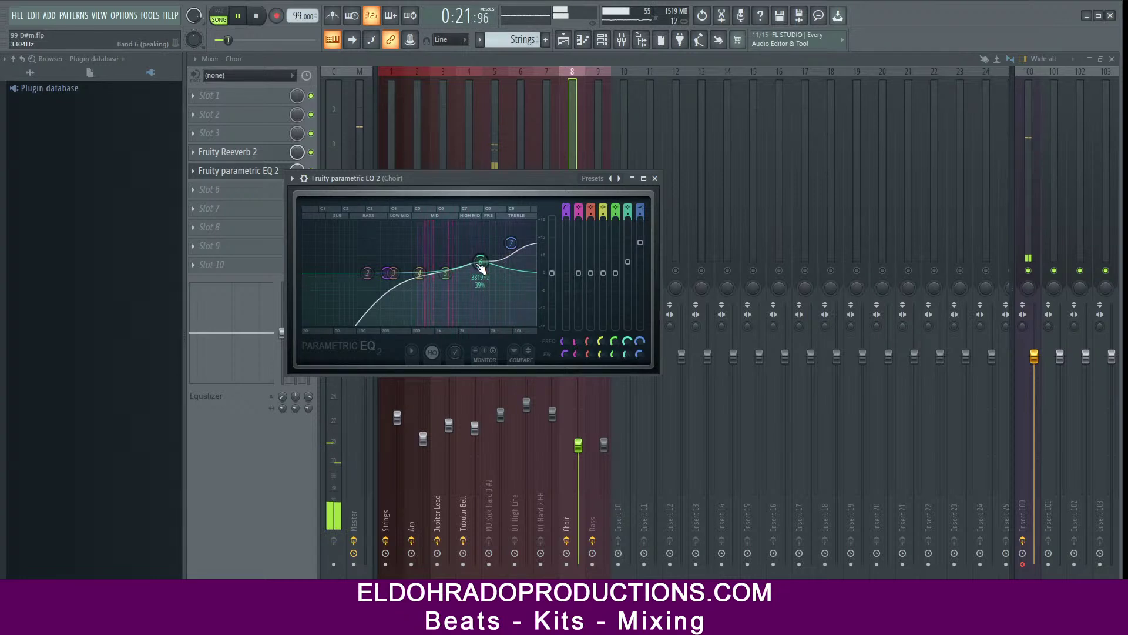
Step: Fine-tune band 6 and set the band 1 high-pass near 198 Hz in the Choir EQ, and raise Choir's volume to -9.3 dB
drag(484, 265, 487, 262)
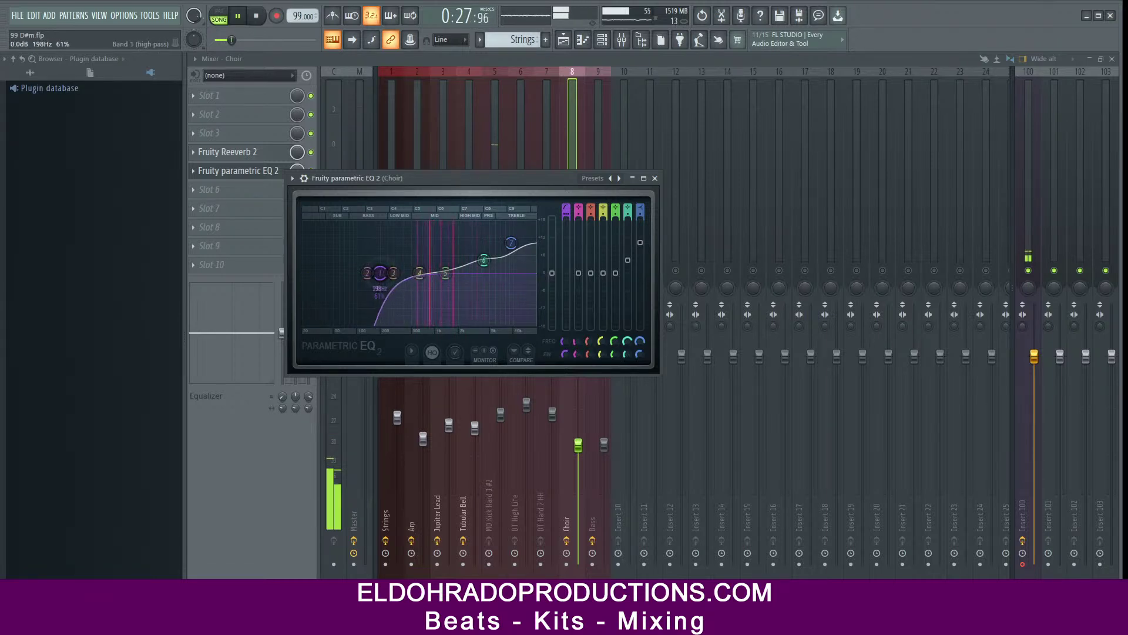
click(654, 178)
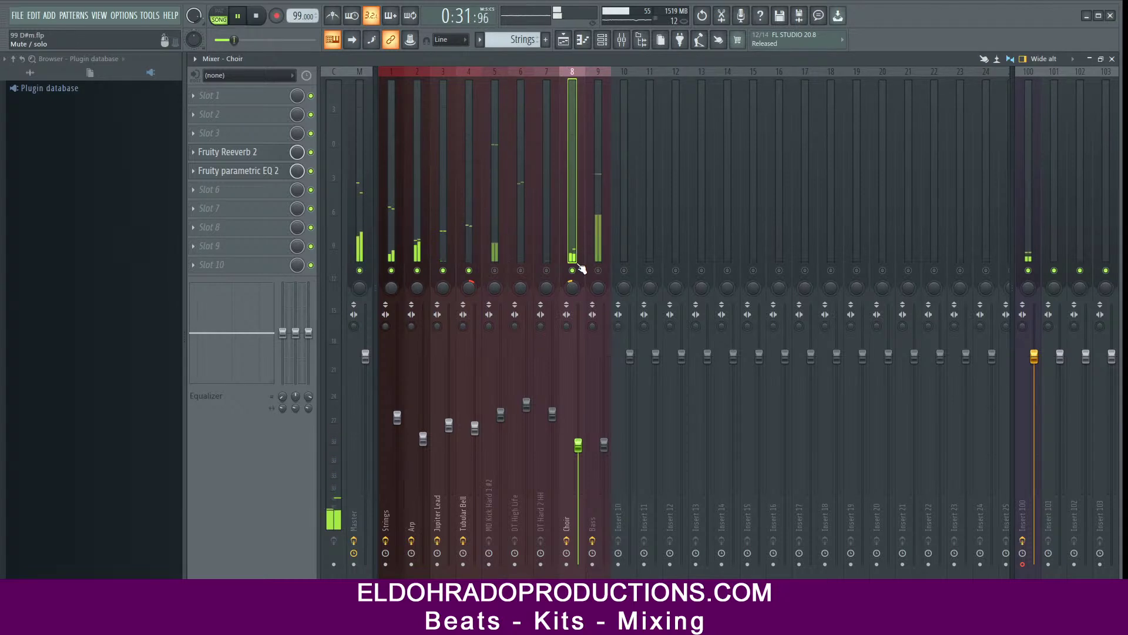
drag(578, 445, 579, 434)
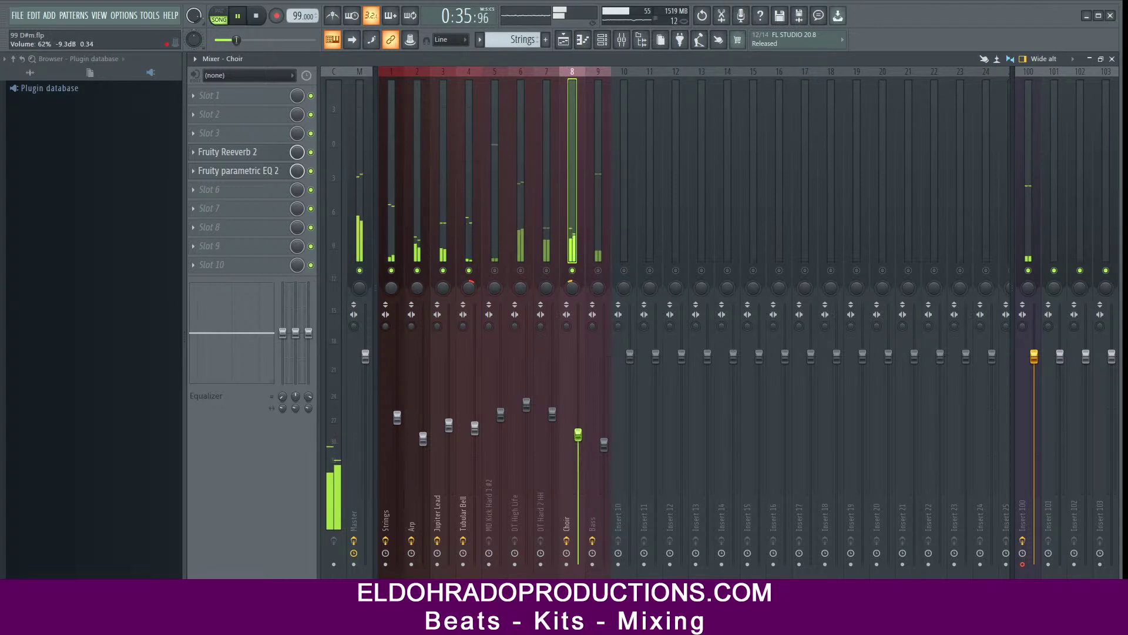
Step: Unmute all mixer tracks, stop playback, and load FabFilter Pro-Q 3 in the third effect slot of DT High Life
right_click(576, 278)
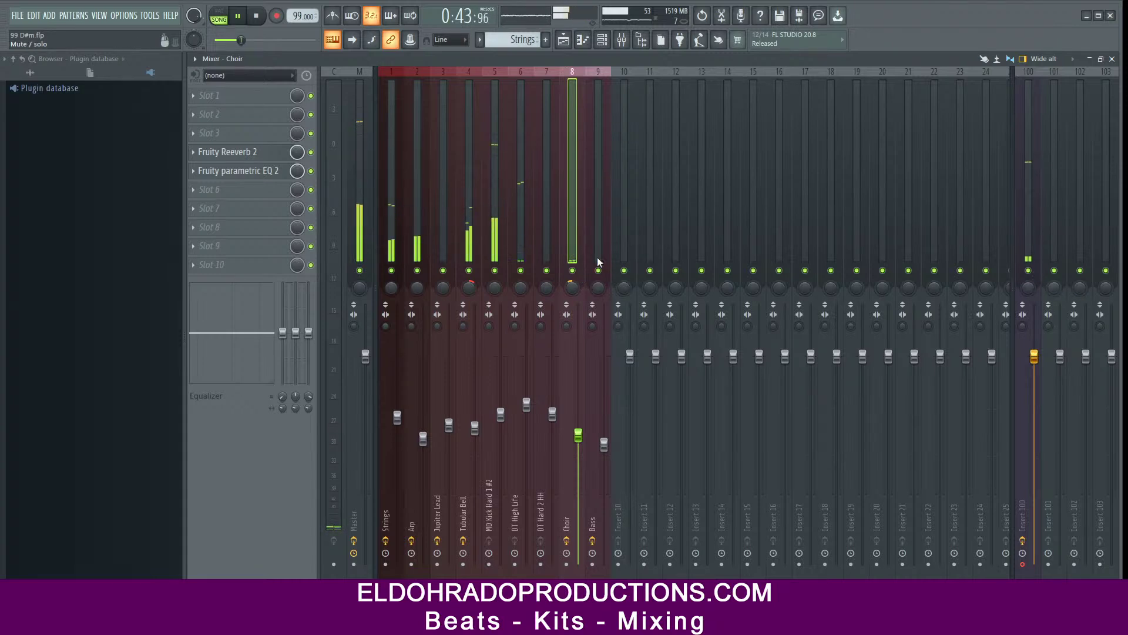
click(499, 222)
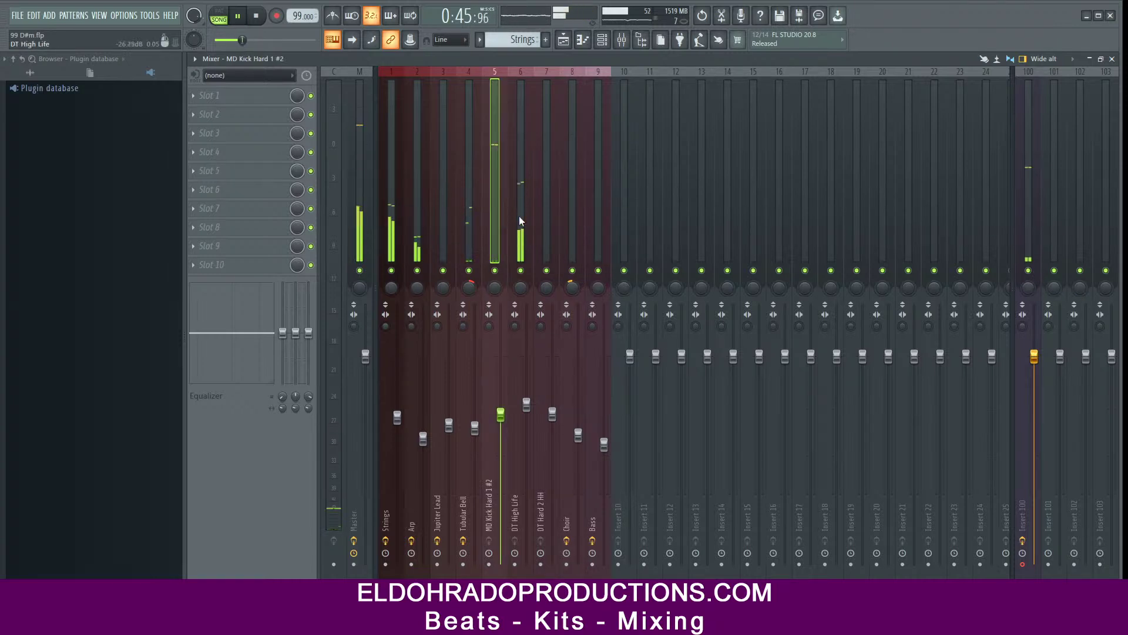
click(520, 220)
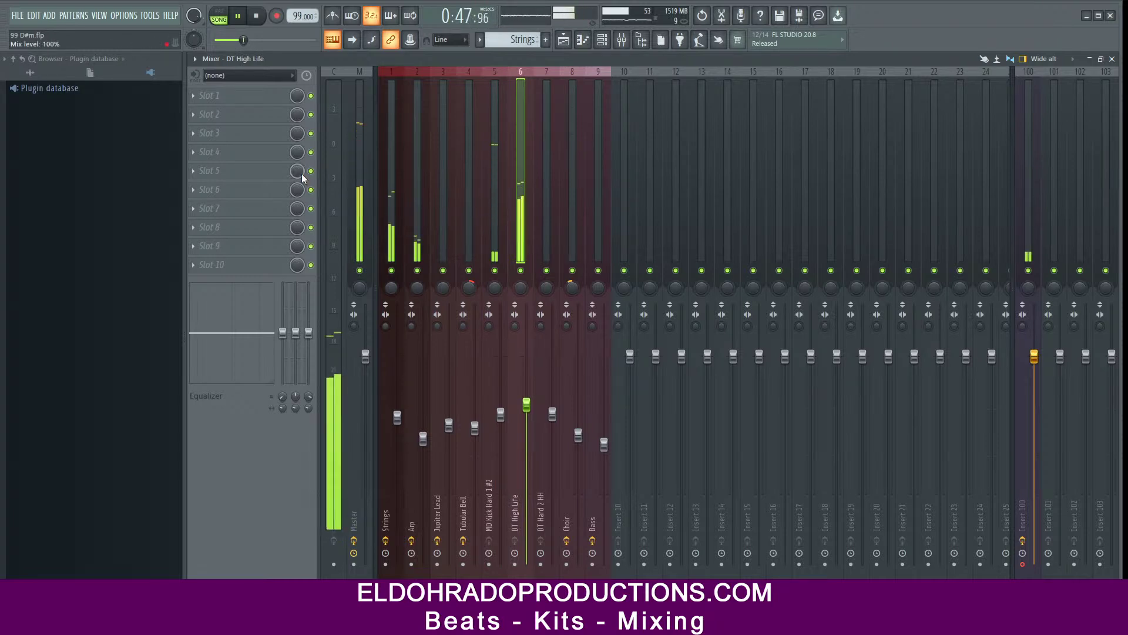
key(space)
click(246, 134)
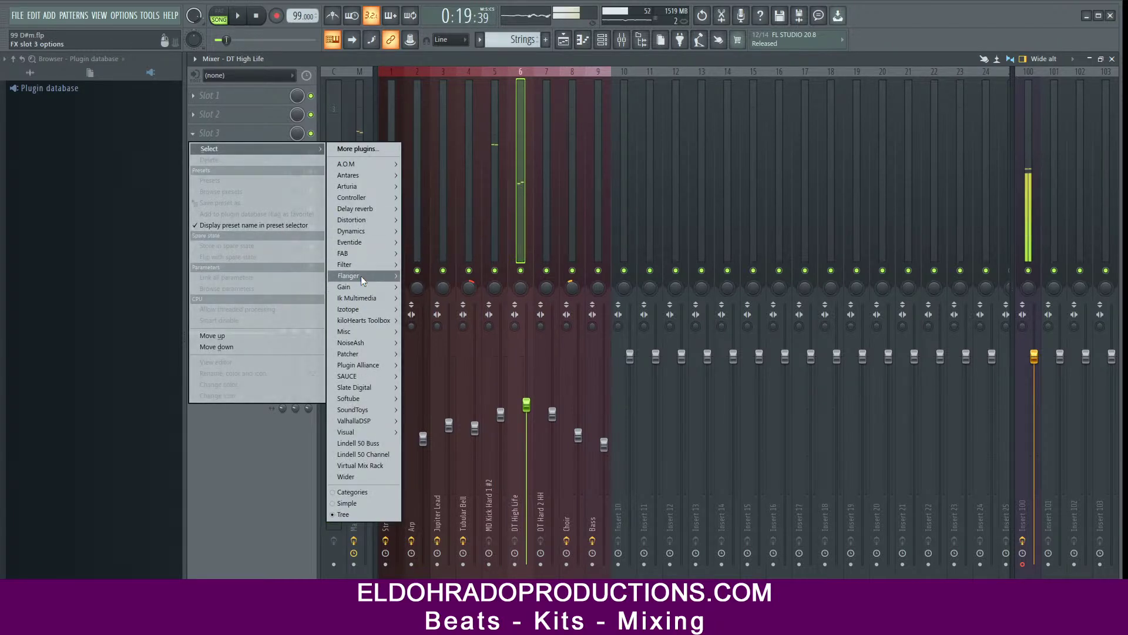
mouse_move(362, 255)
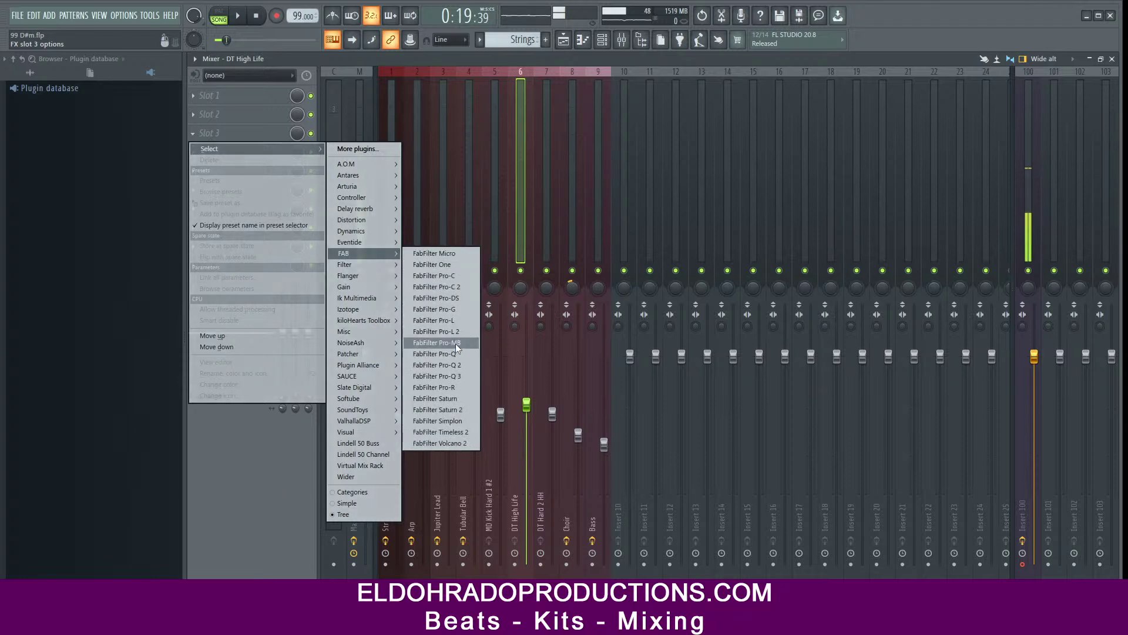
click(457, 376)
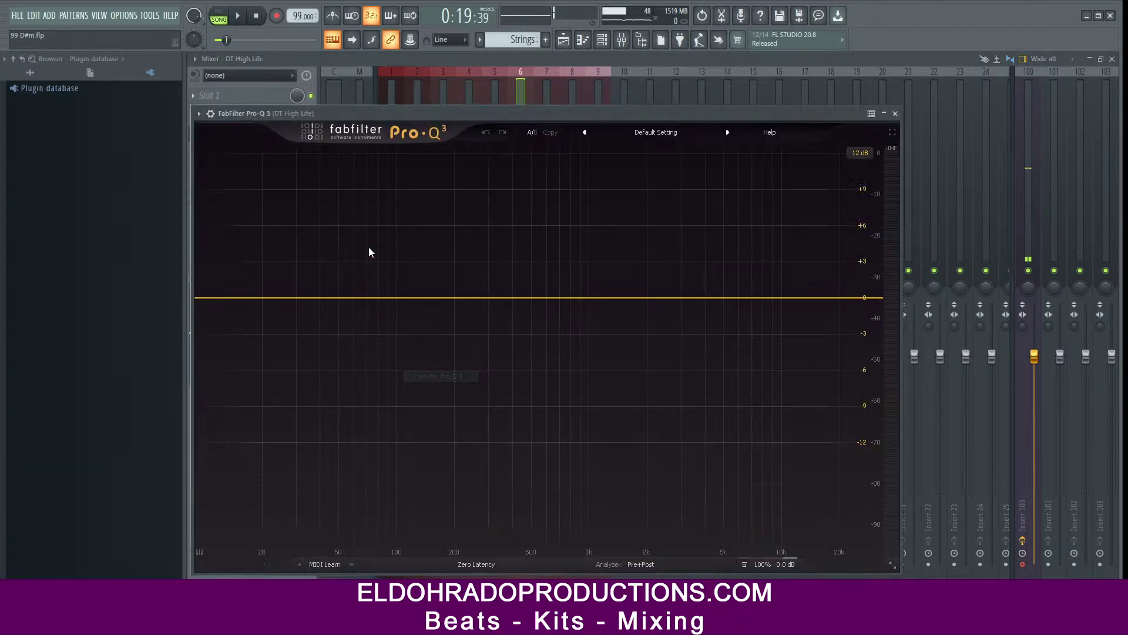
Step: Apply the Dancehall Trap Snare preset from the Eldoh Rado drum presets to the DT High Life EQ and audition it during playback
click(642, 133)
mouse_move(645, 170)
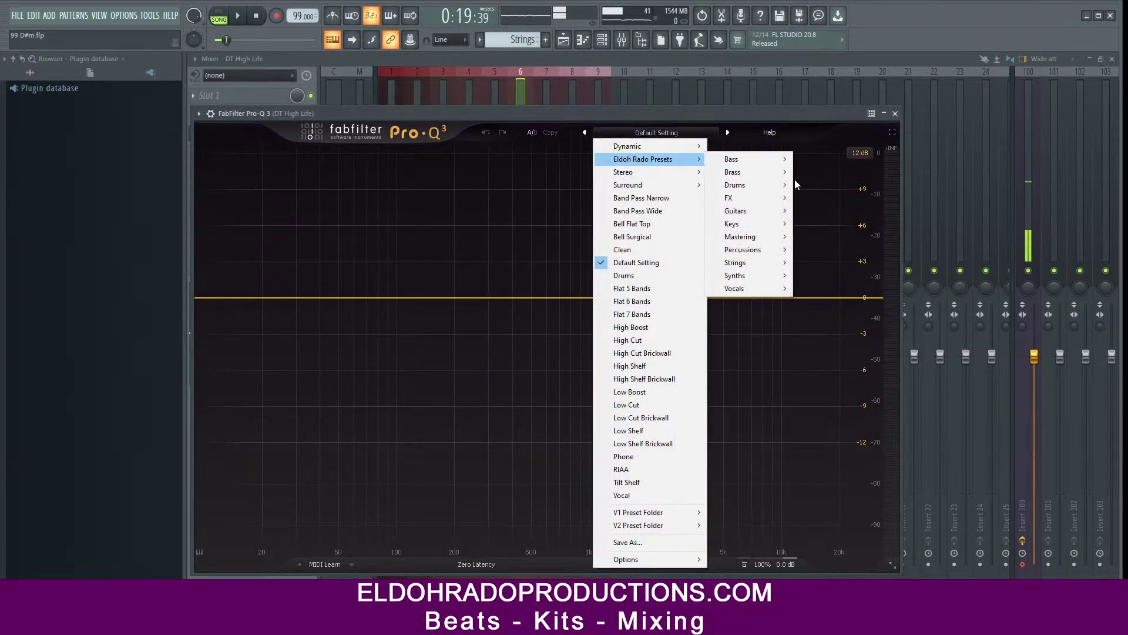
mouse_move(763, 237)
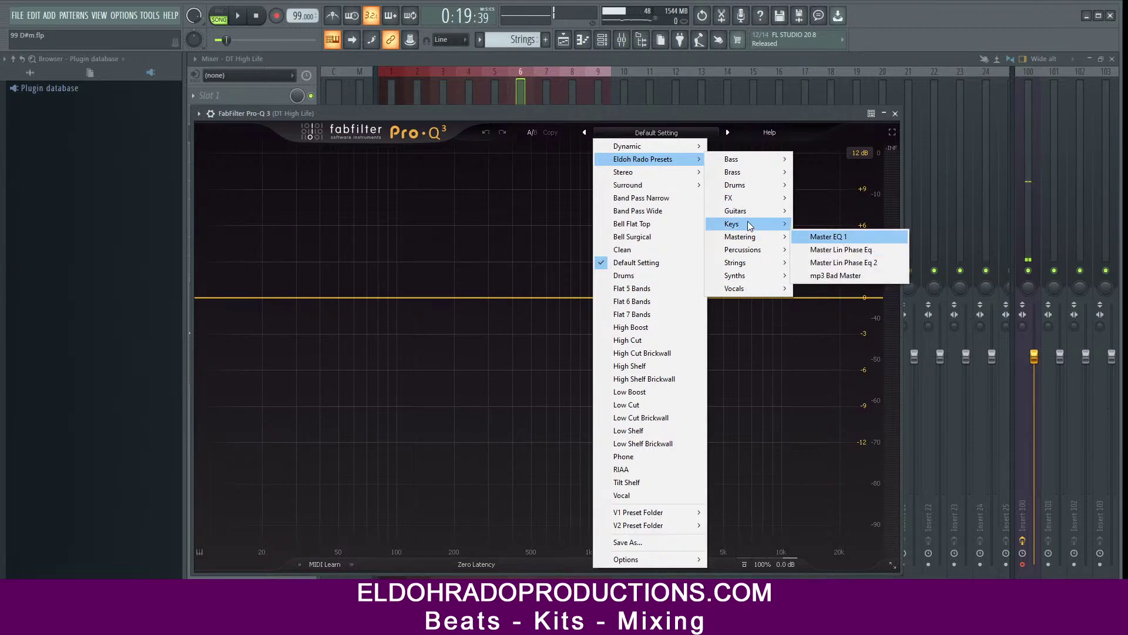
mouse_move(750, 268)
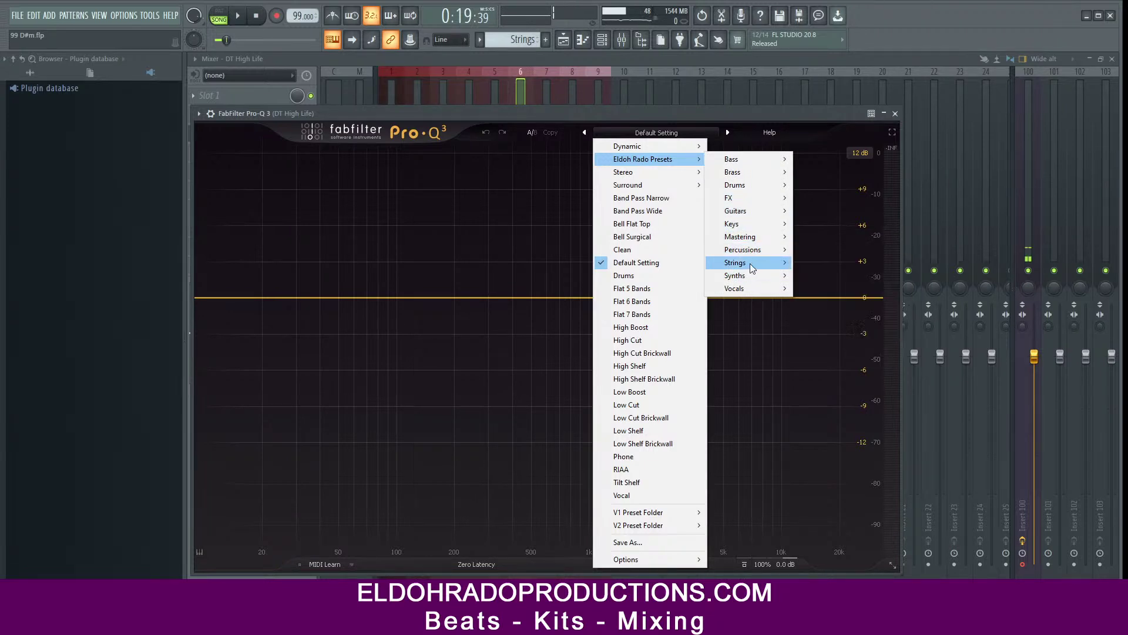
mouse_move(748, 184)
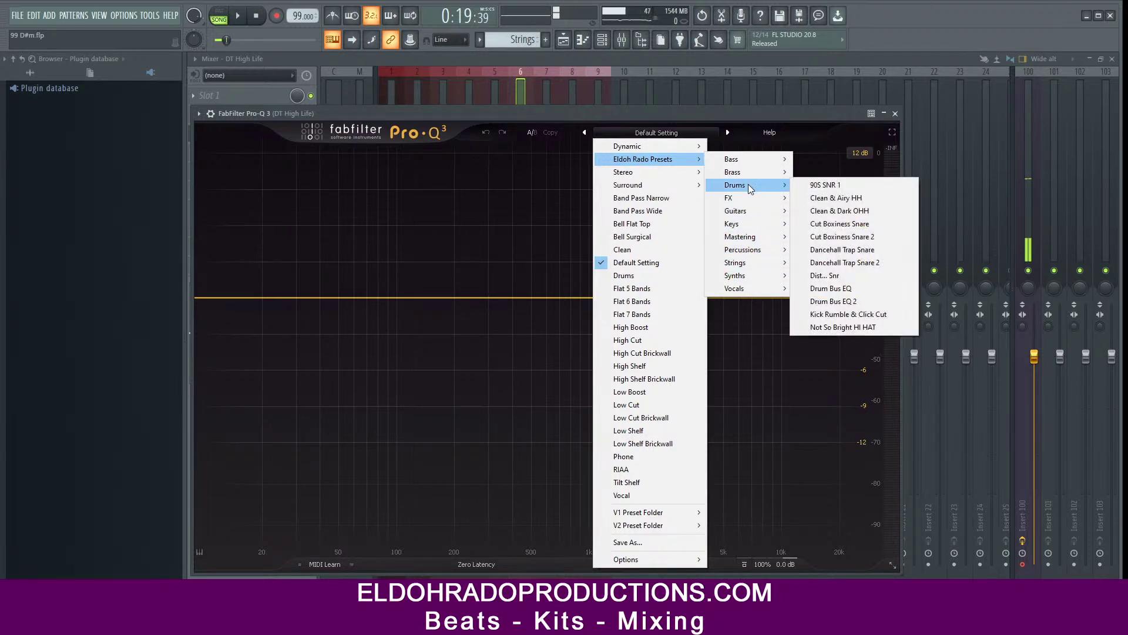
click(859, 249)
key(space)
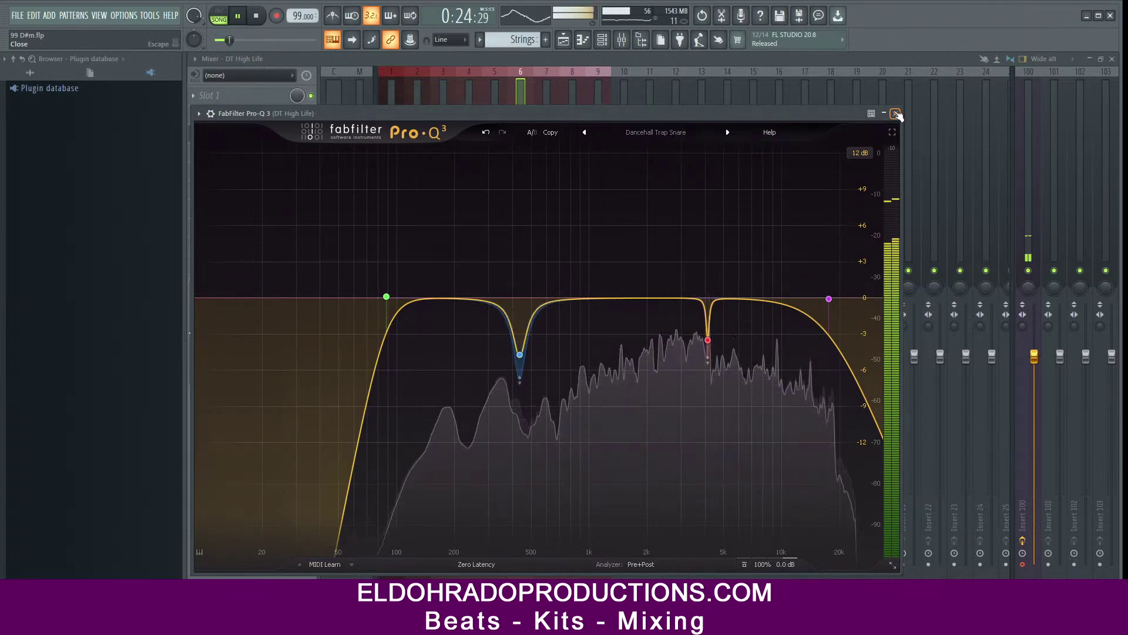
click(895, 114)
key(space)
Step: Open the plugin choices for the fourth effect slot of DT High Life
click(218, 152)
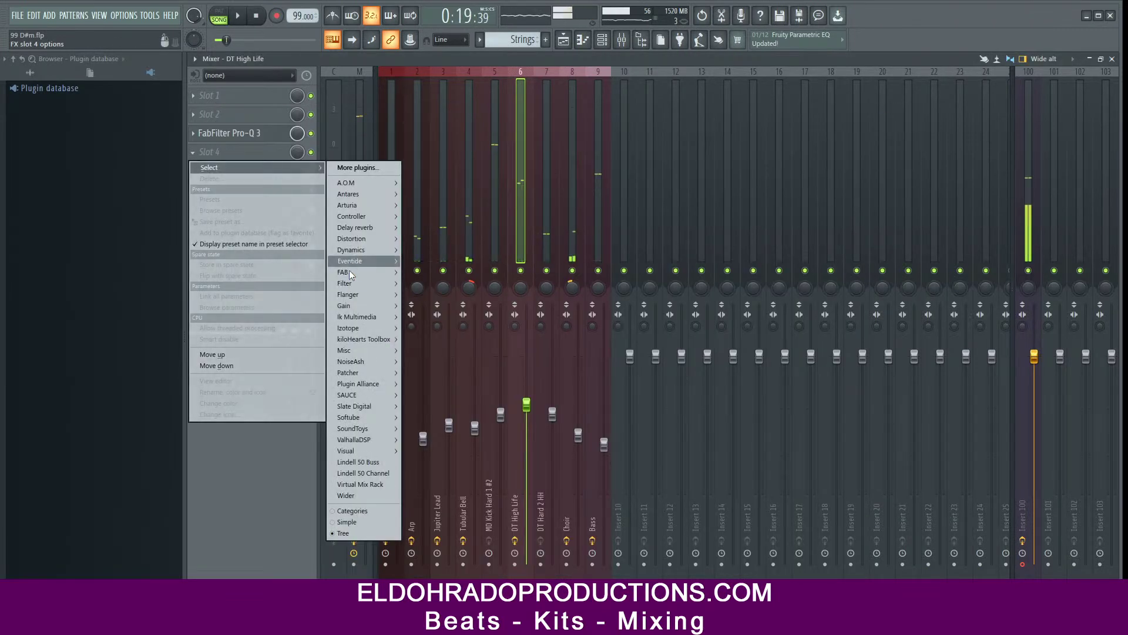
Step: Load Lindell 50 Channel into slot 4 of the DT High Life mixer track and set its equalizer model to 50A
mouse_move(361, 284)
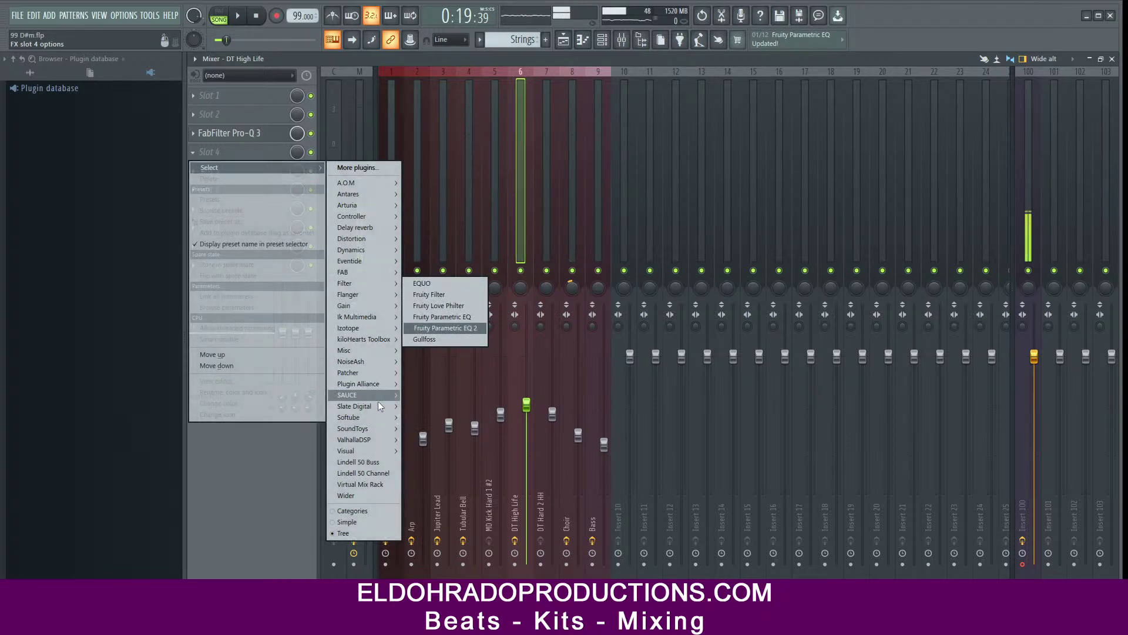
click(368, 477)
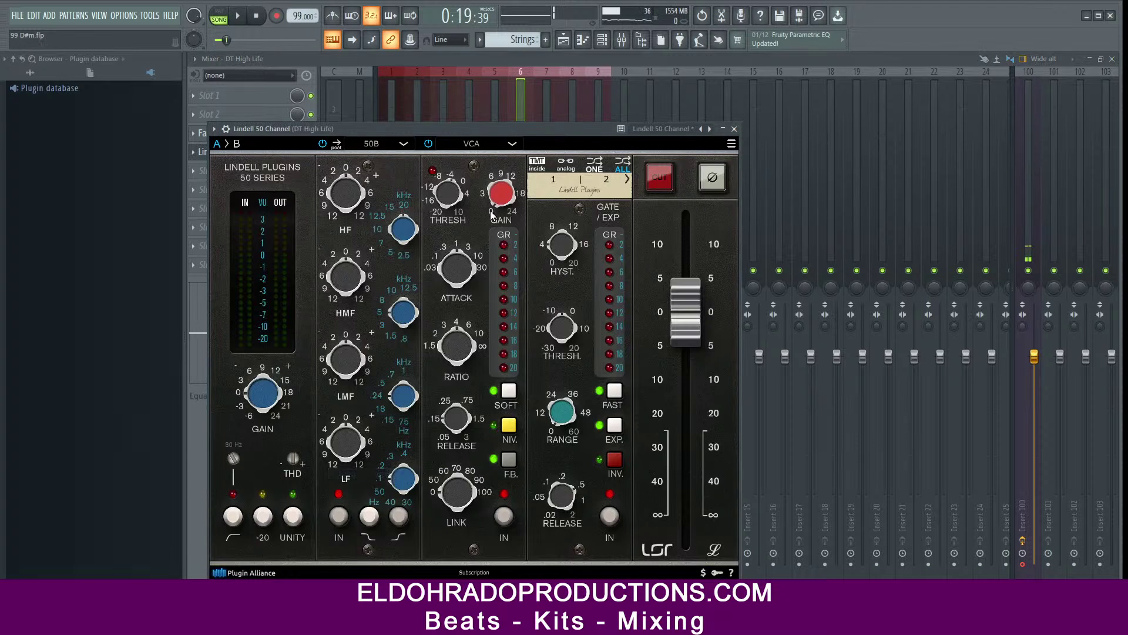
click(403, 145)
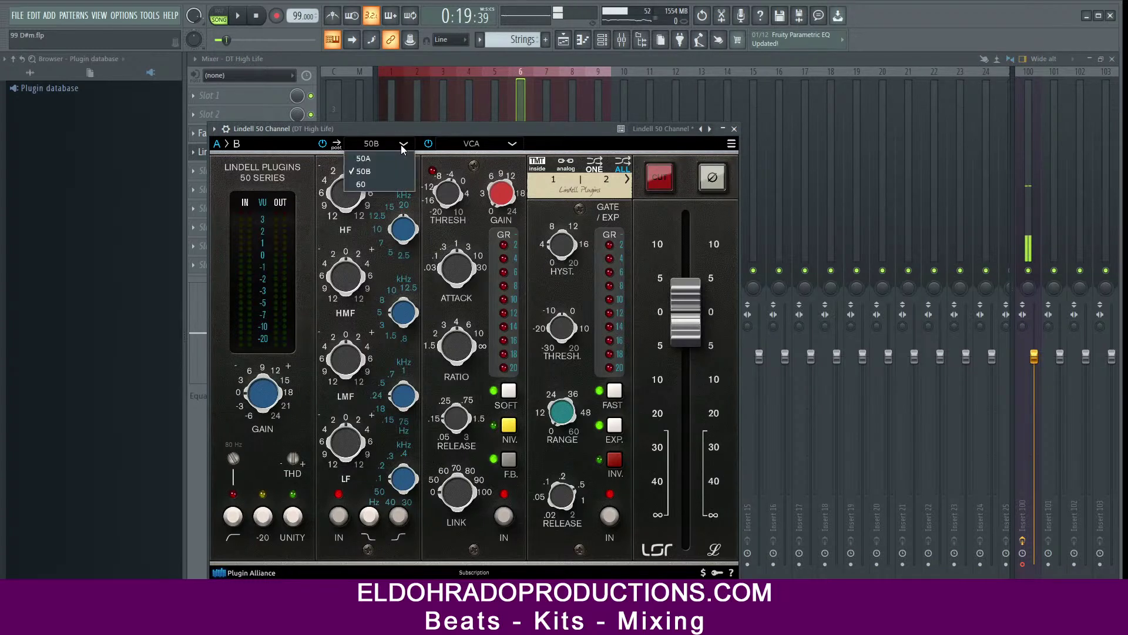
click(382, 159)
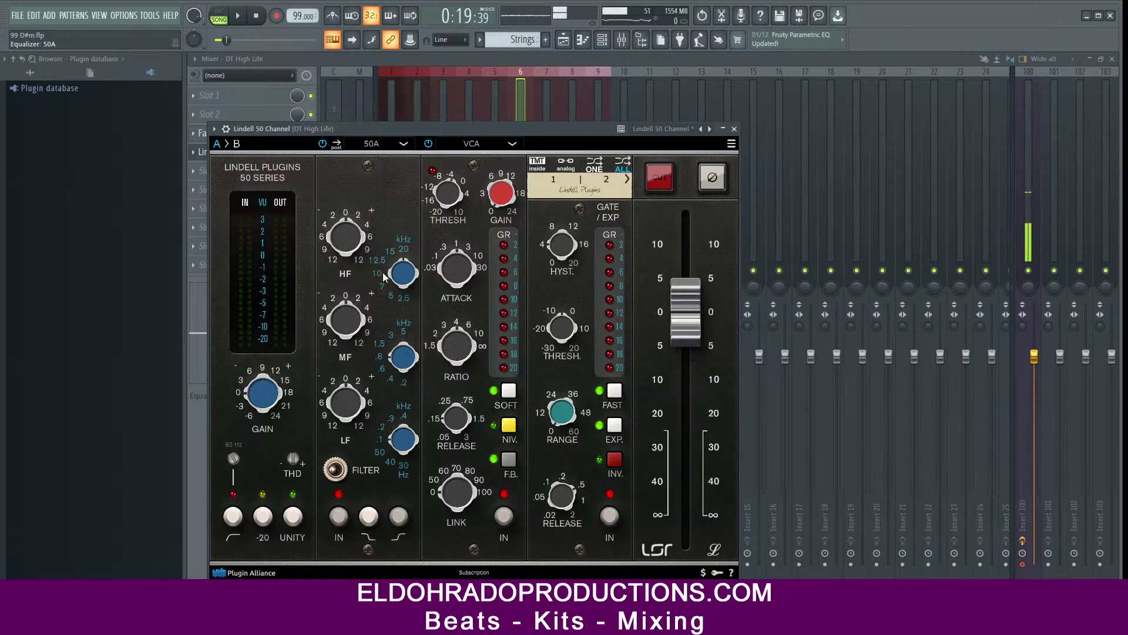
Step: Adjust the Lindell 50 Channel's HF frequency and gain, and compare the plugin switched on and off during playback
drag(395, 272, 398, 284)
drag(346, 249, 356, 221)
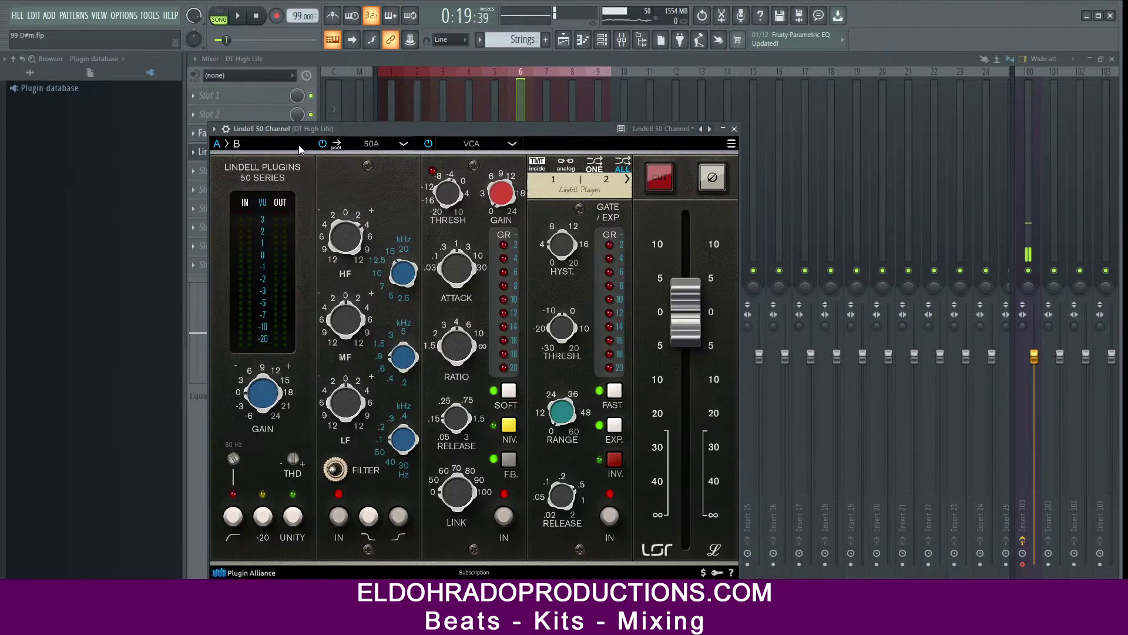
drag(376, 128, 394, 121)
key(space)
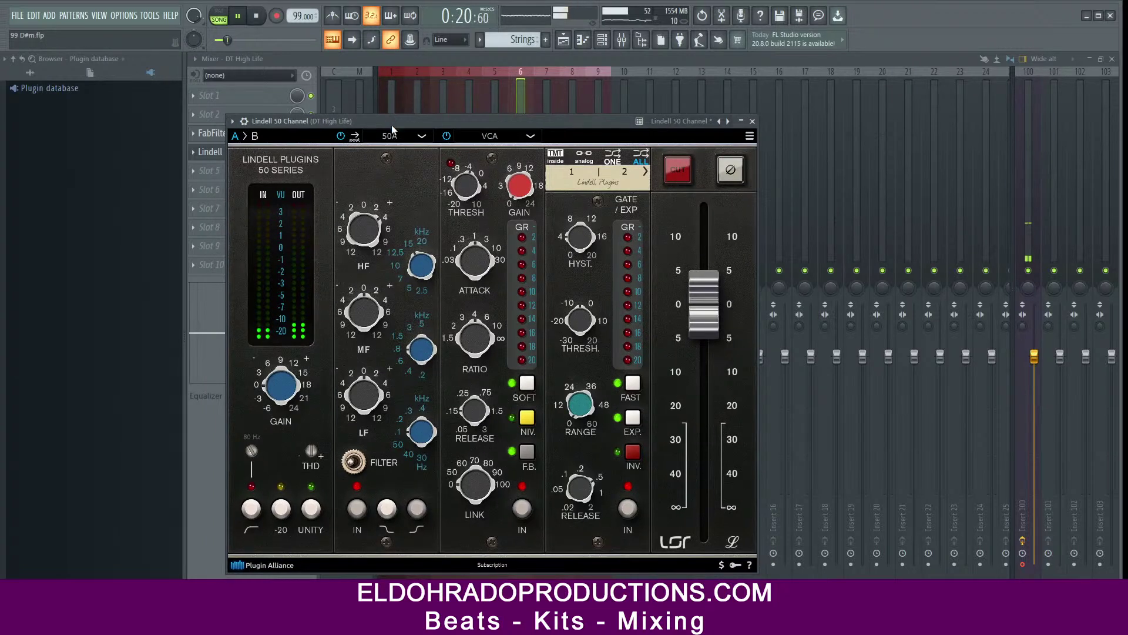
click(244, 121)
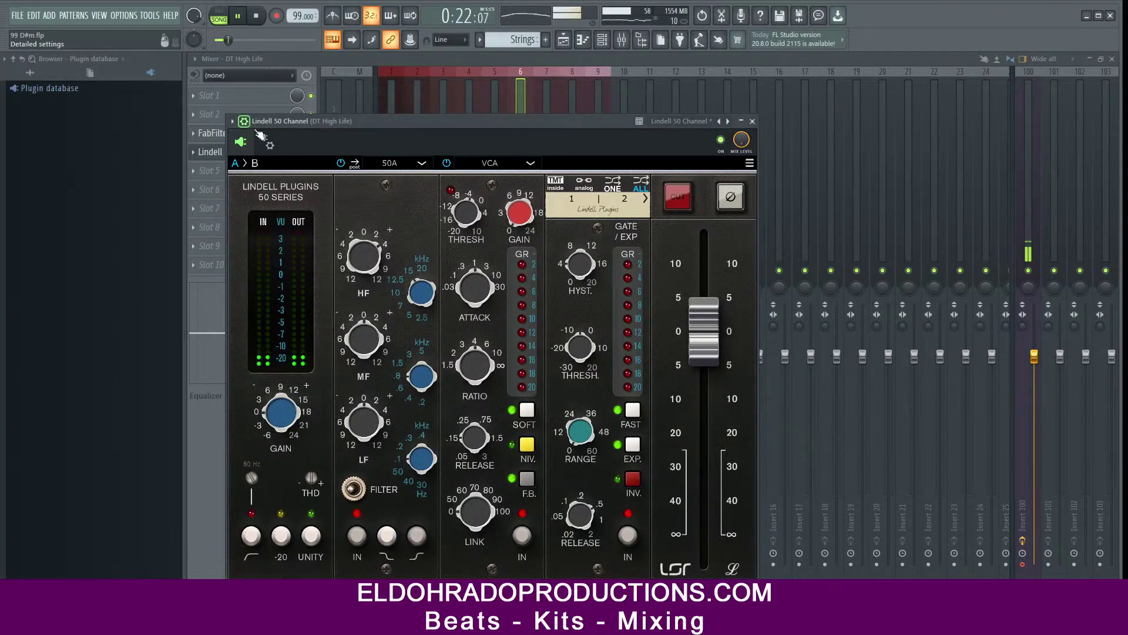
click(728, 142)
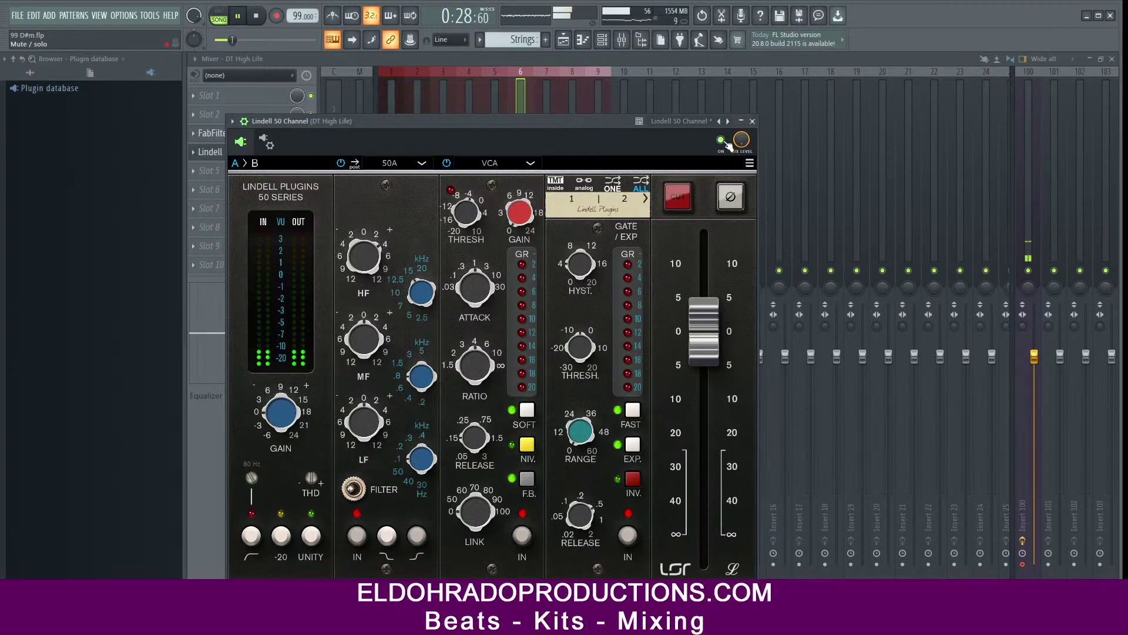
click(752, 121)
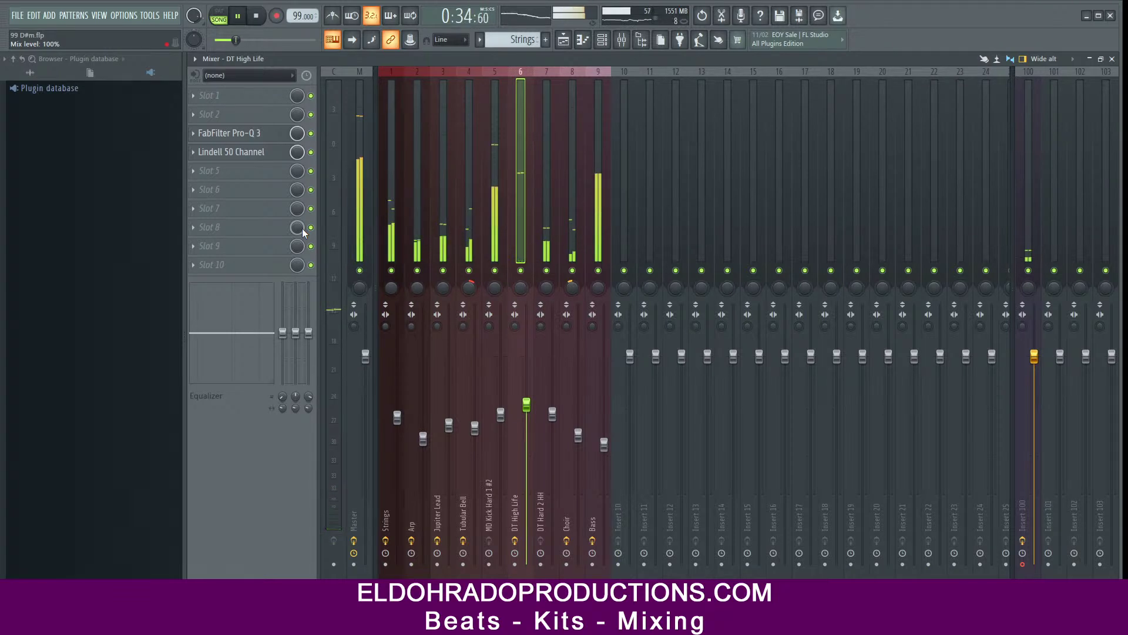
key(space)
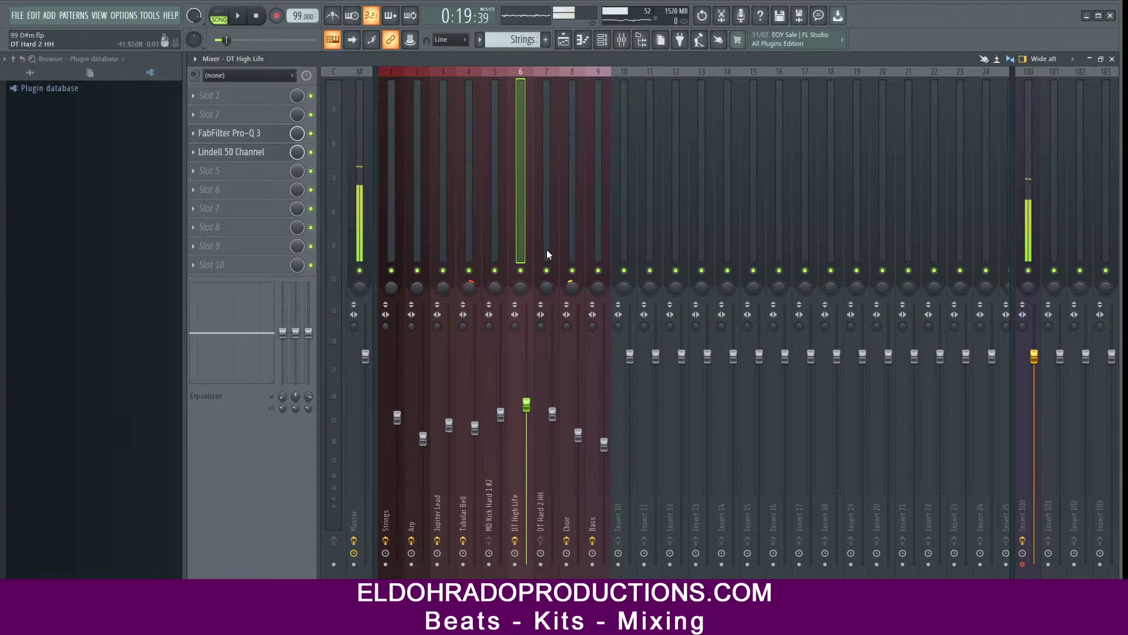
Step: Listen to the mix with the Insert 100 track muted, and select the DT Hard 2 HH track to check it
key(space)
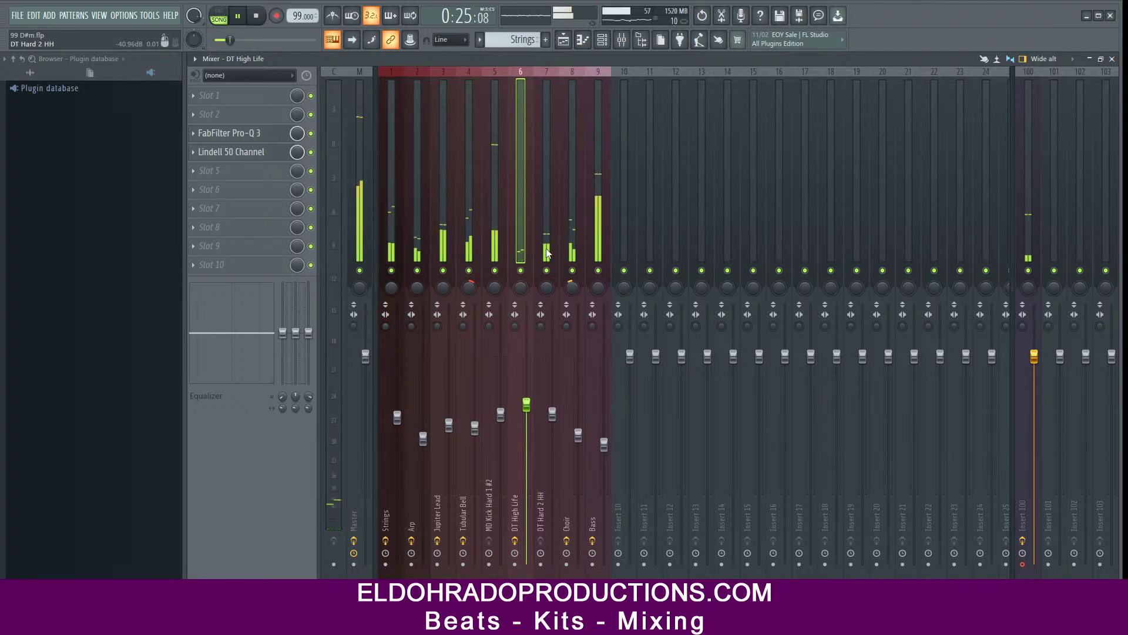
key(space)
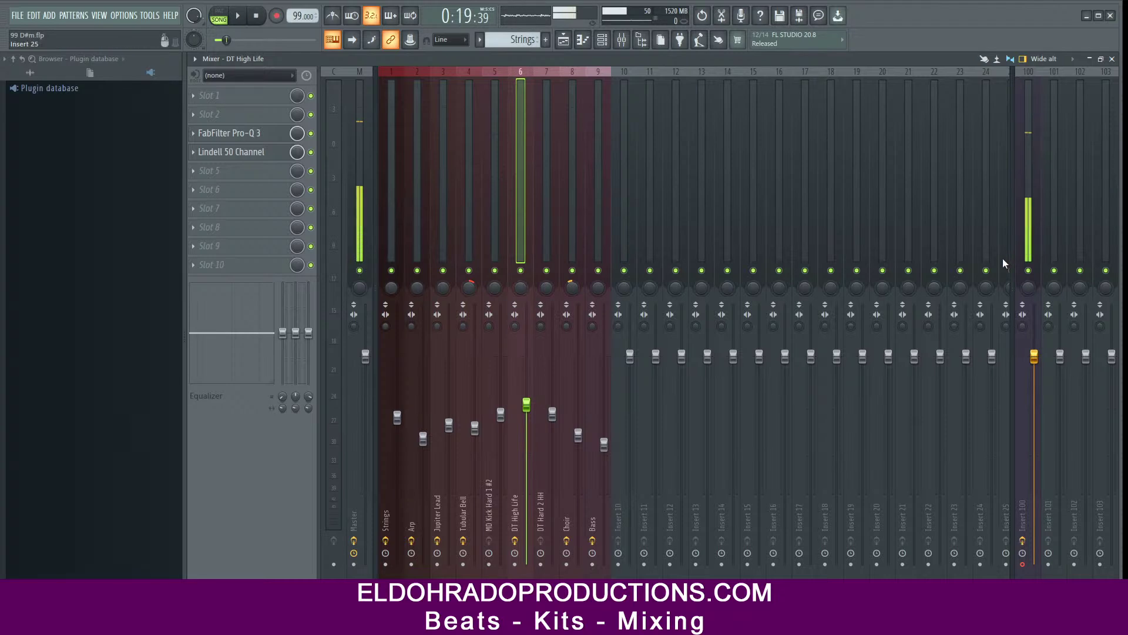
click(1028, 270)
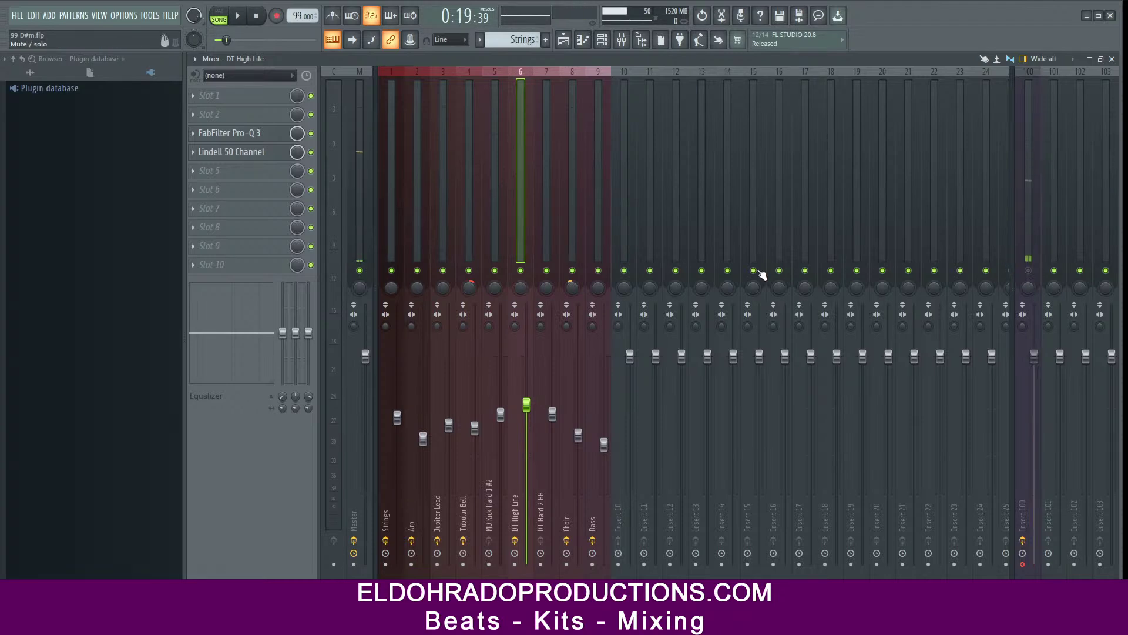
key(space)
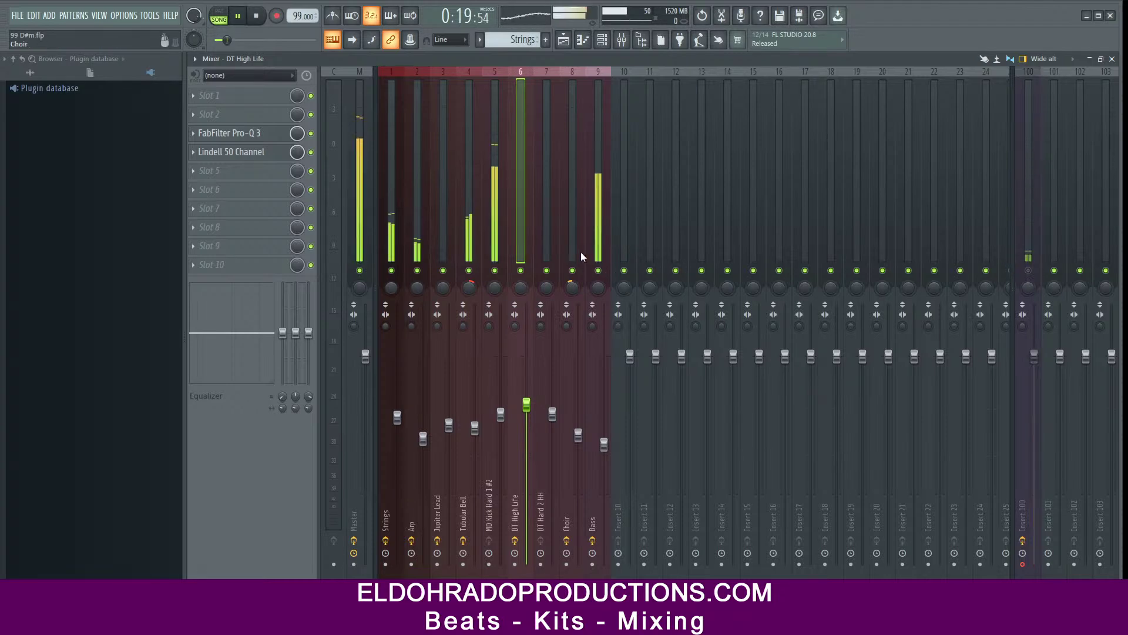
click(551, 258)
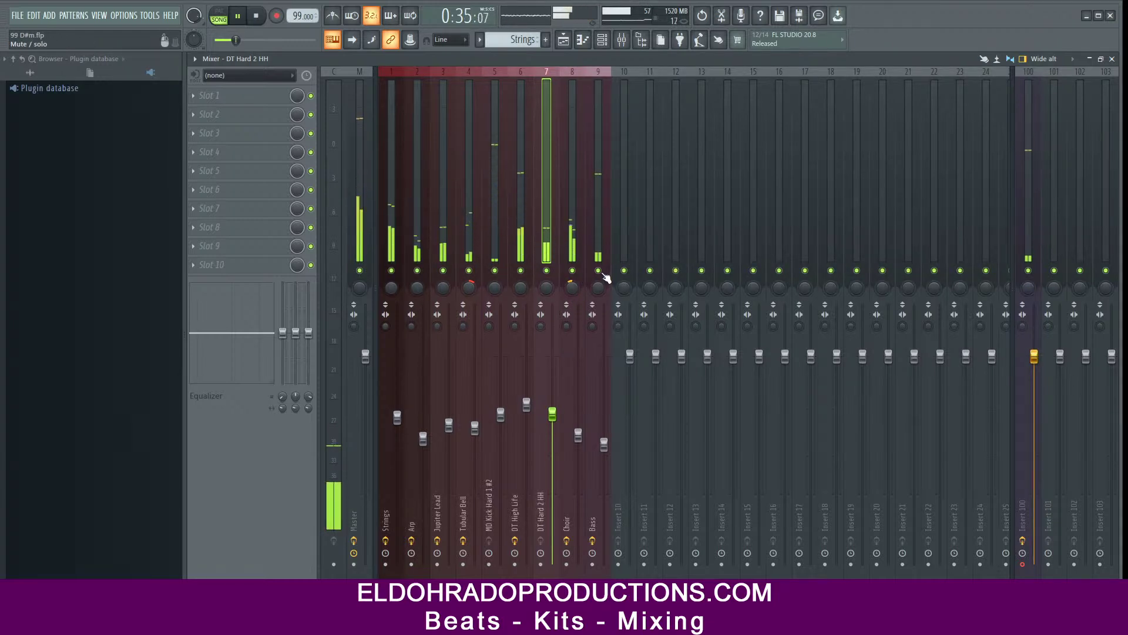
key(space)
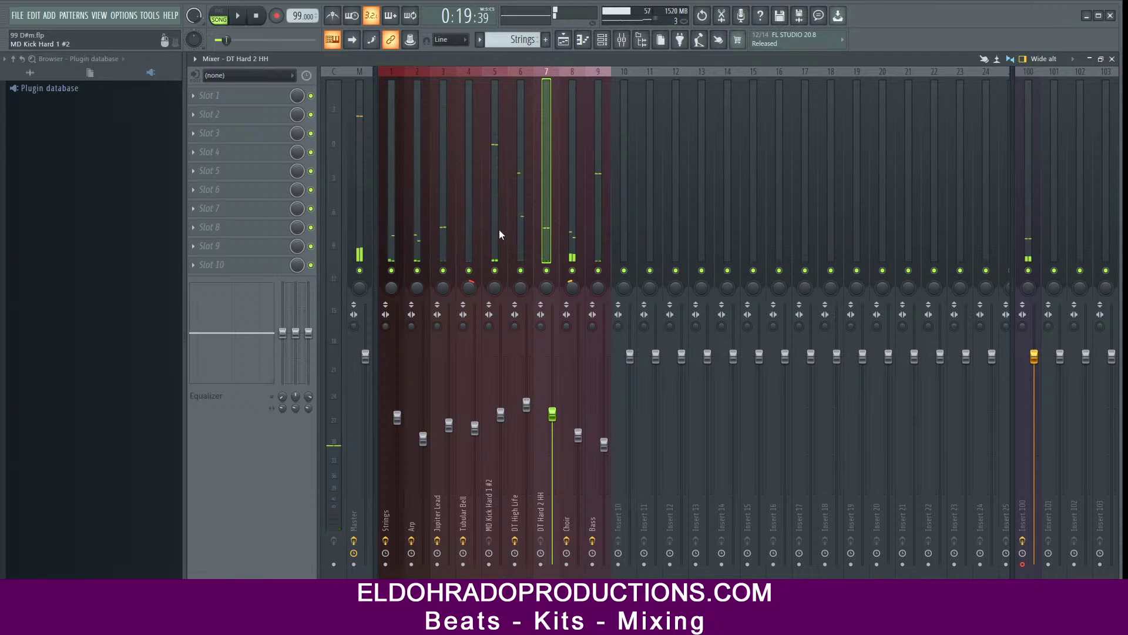
Step: Remove Fruity Parametric EQ 2 from the first effect slot of the Bass track
click(499, 229)
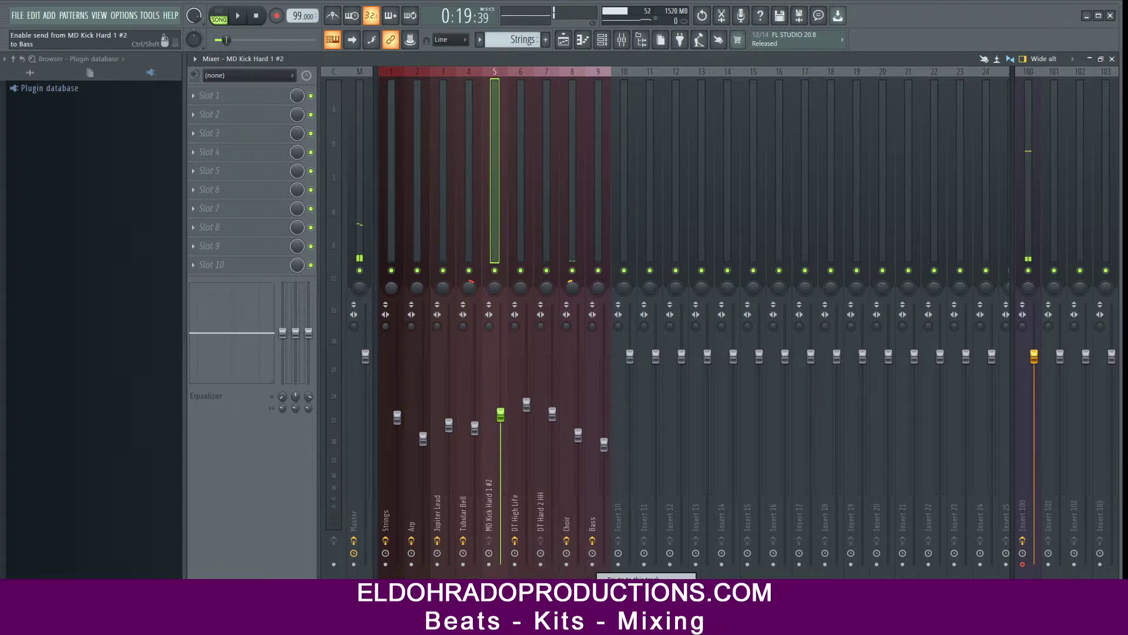
click(600, 242)
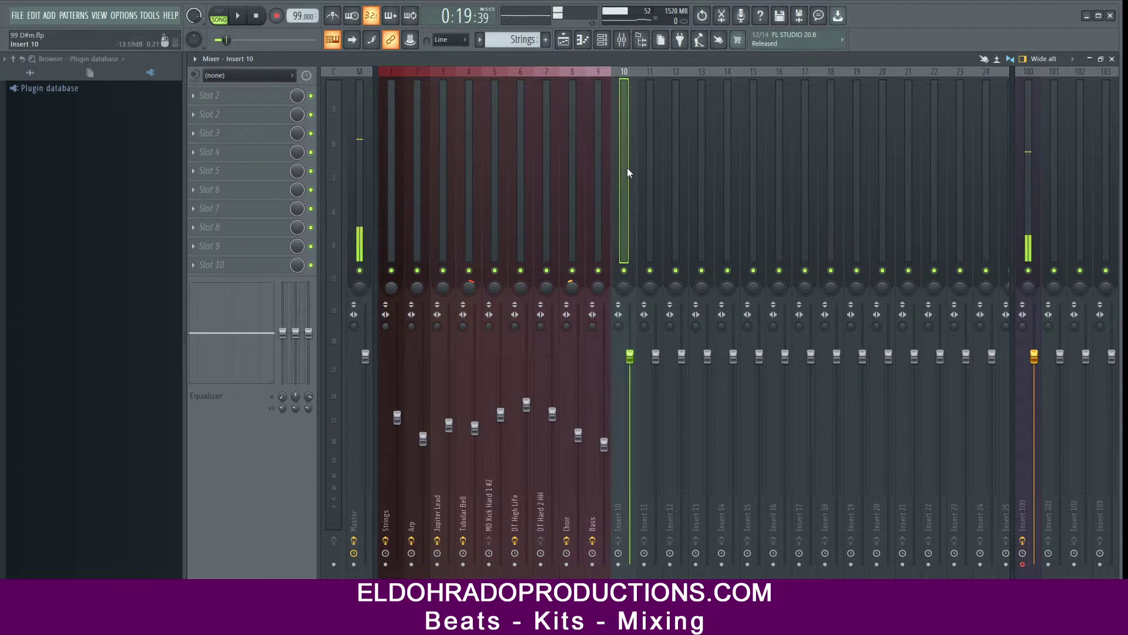
key(space)
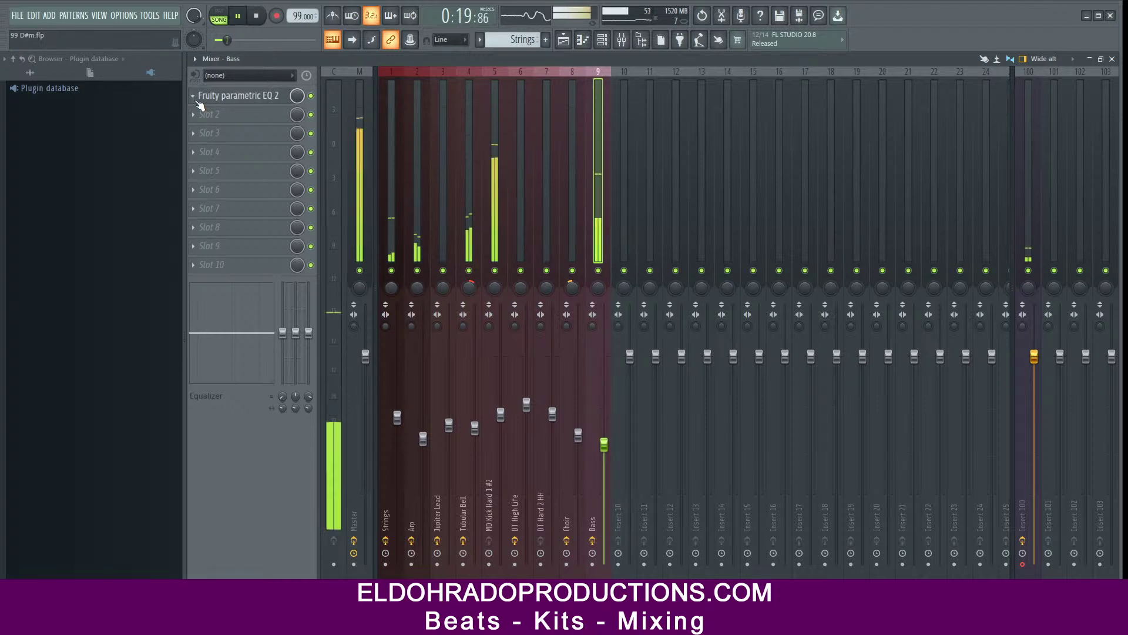
click(199, 102)
click(217, 124)
key(space)
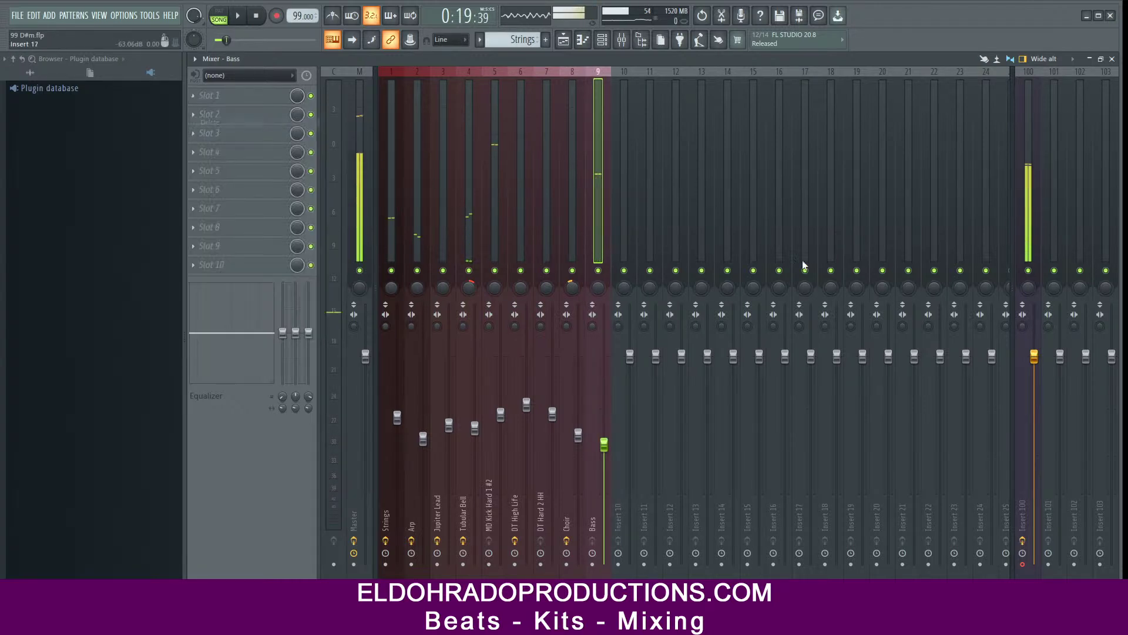
Step: Mute the Insert 100 track temporarily and unmute it again
click(1029, 271)
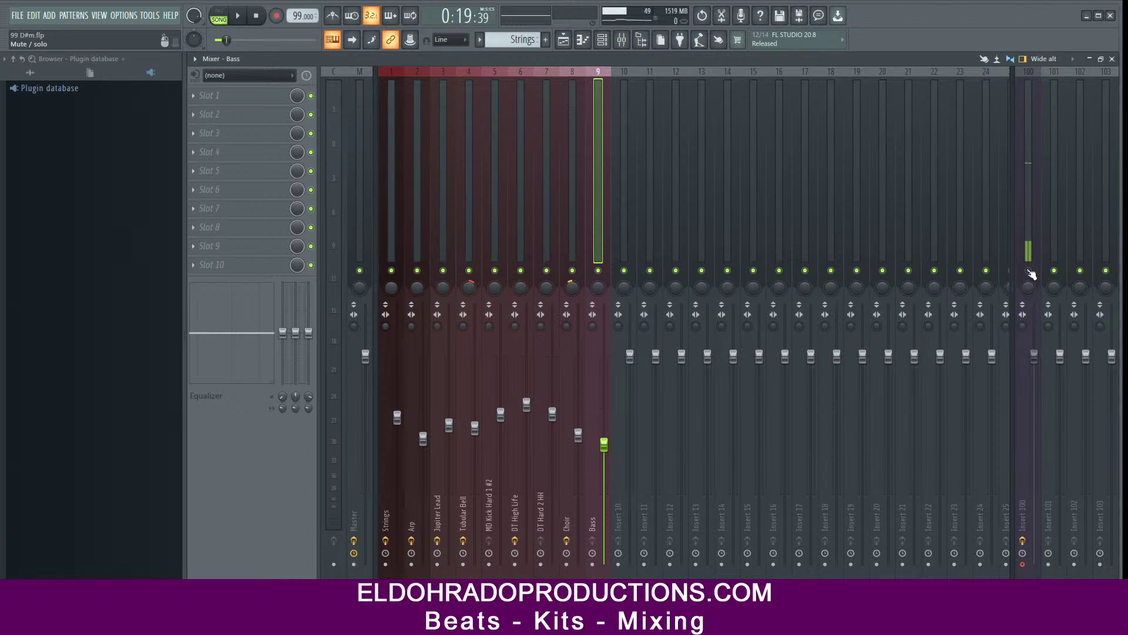
ctrl+click(1031, 273)
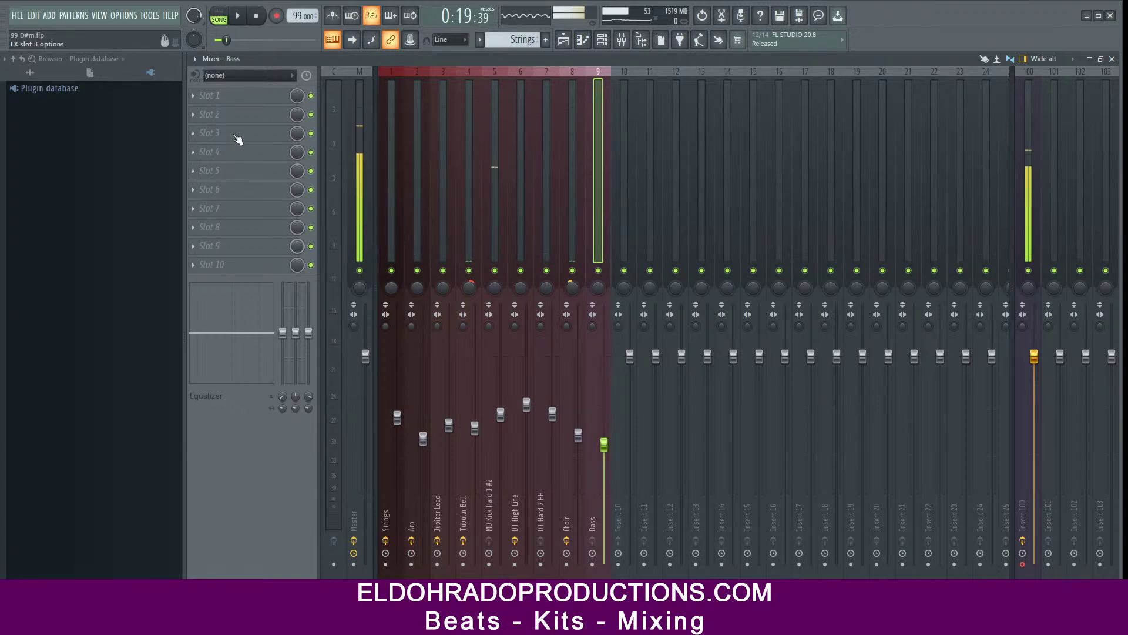
Step: Load the SoundToys Decapitator into the first effect slot of the Bass track
click(258, 94)
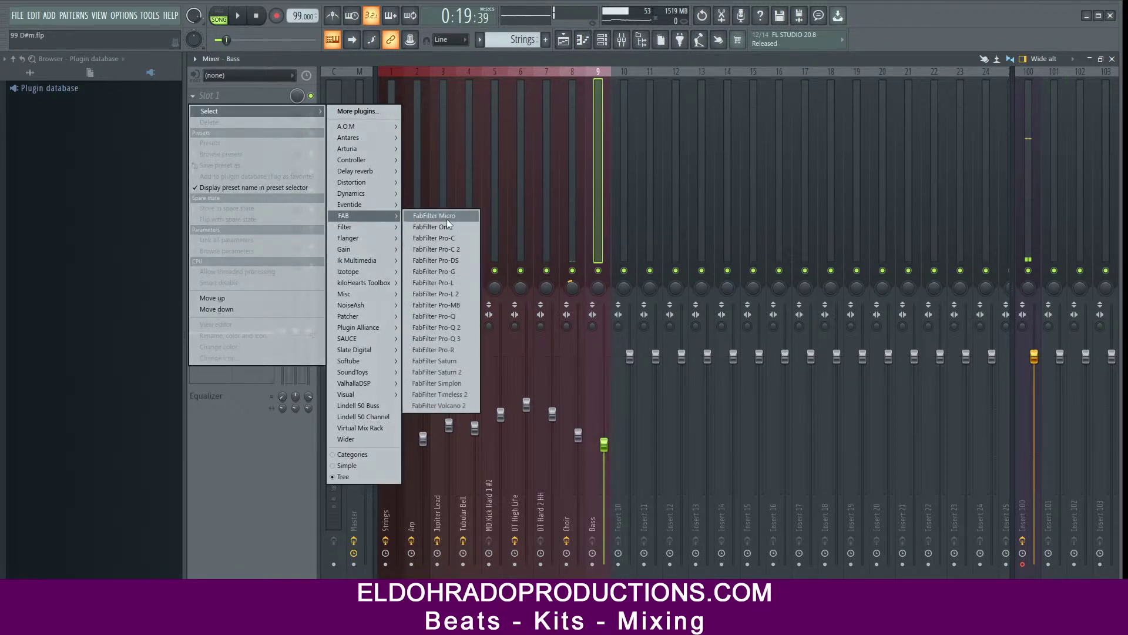
mouse_move(368, 350)
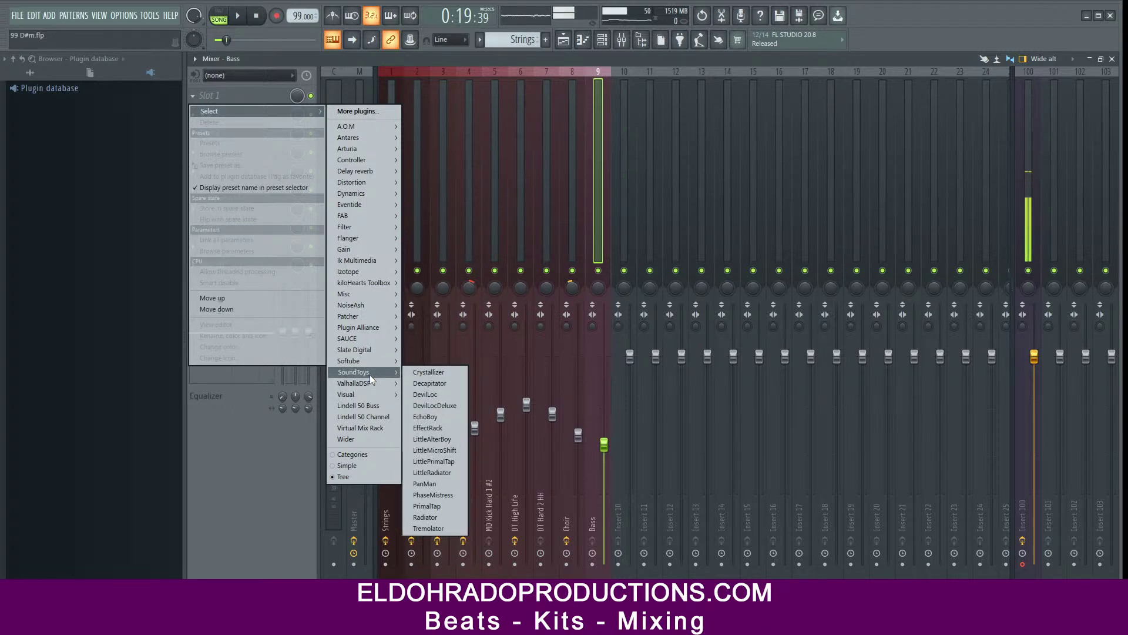
click(438, 383)
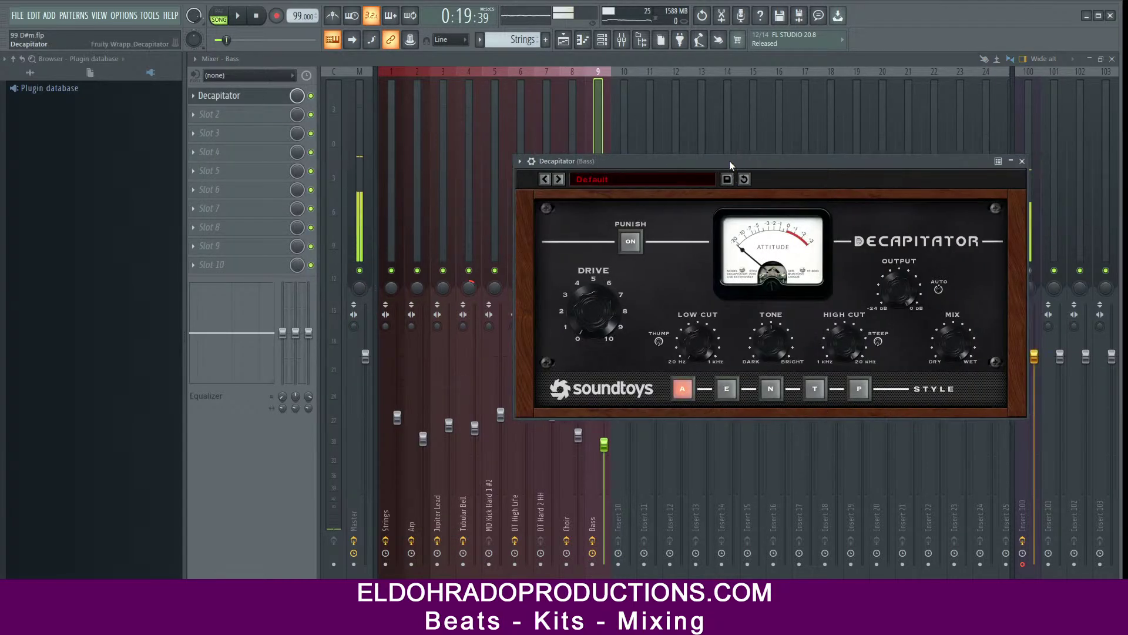
drag(743, 161, 606, 185)
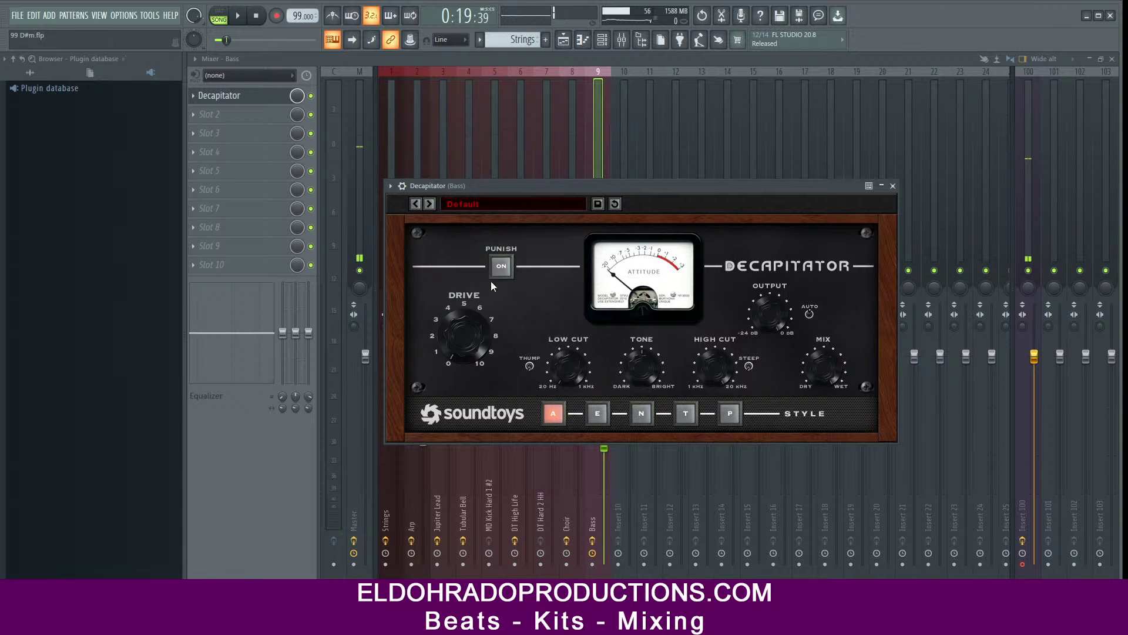
Step: Show Decapitator's wrapper controls and compare the bass with the plugin bypassed and enabled during playback
click(390, 186)
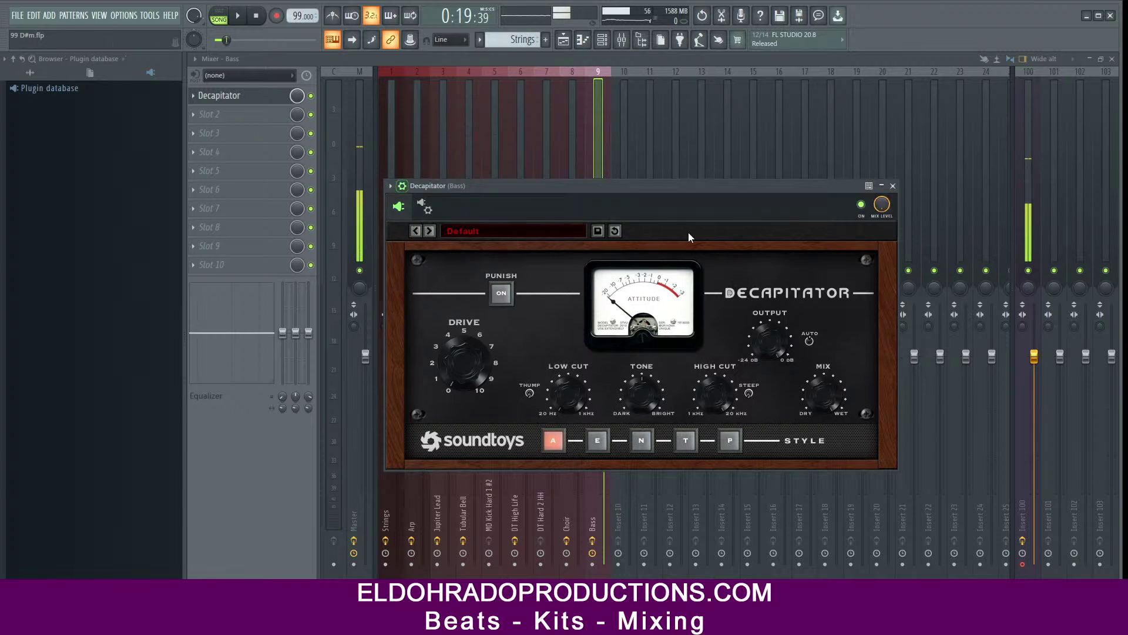
key(space)
click(861, 204)
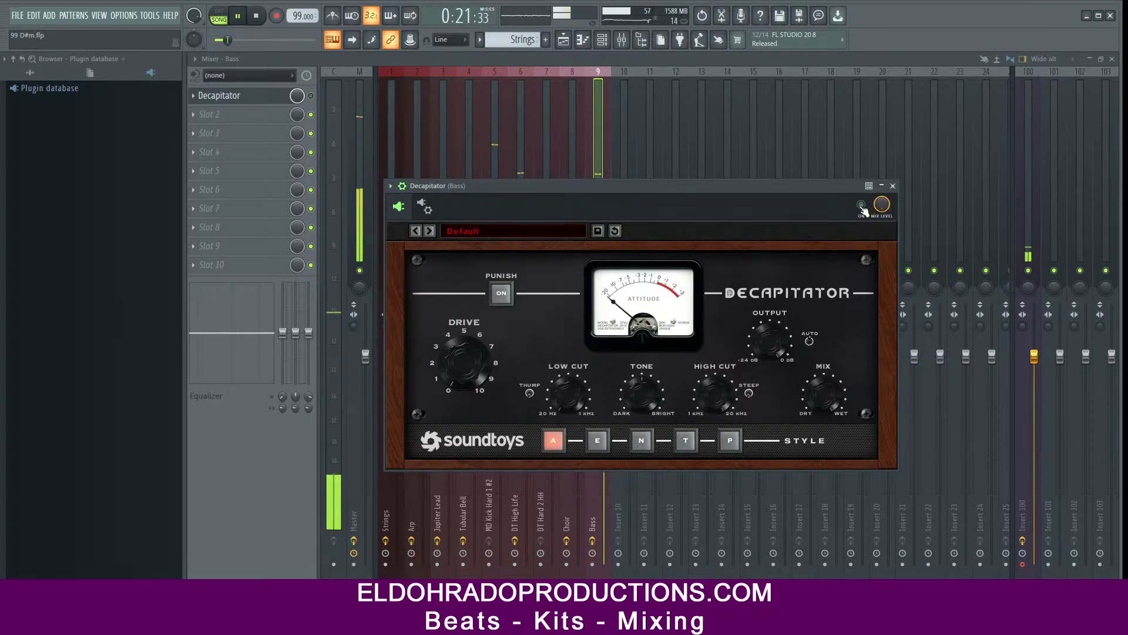
click(861, 205)
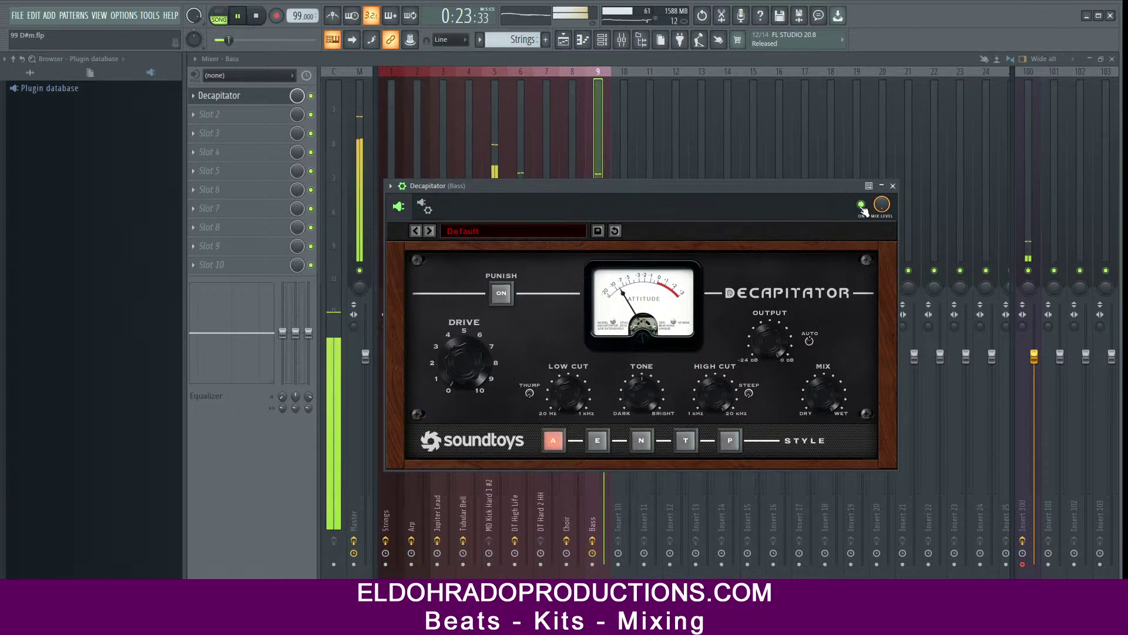
Step: Adjust Decapitator's drive and switch its style to E, comparing the bass with the plugin bypassed and enabled
drag(464, 370, 465, 365)
click(599, 442)
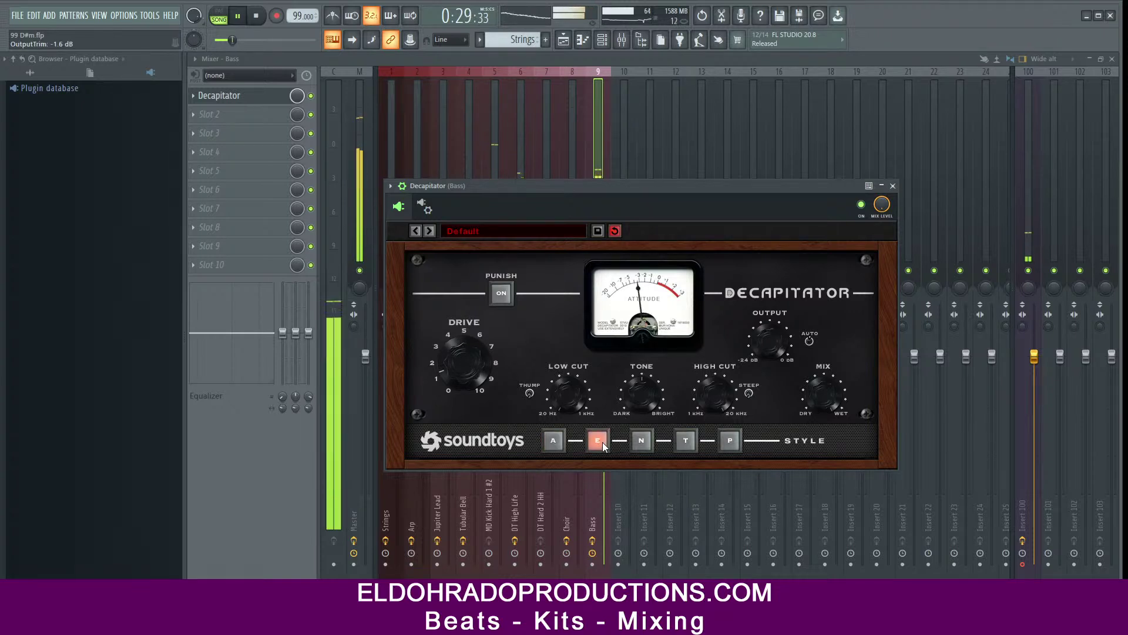
click(862, 205)
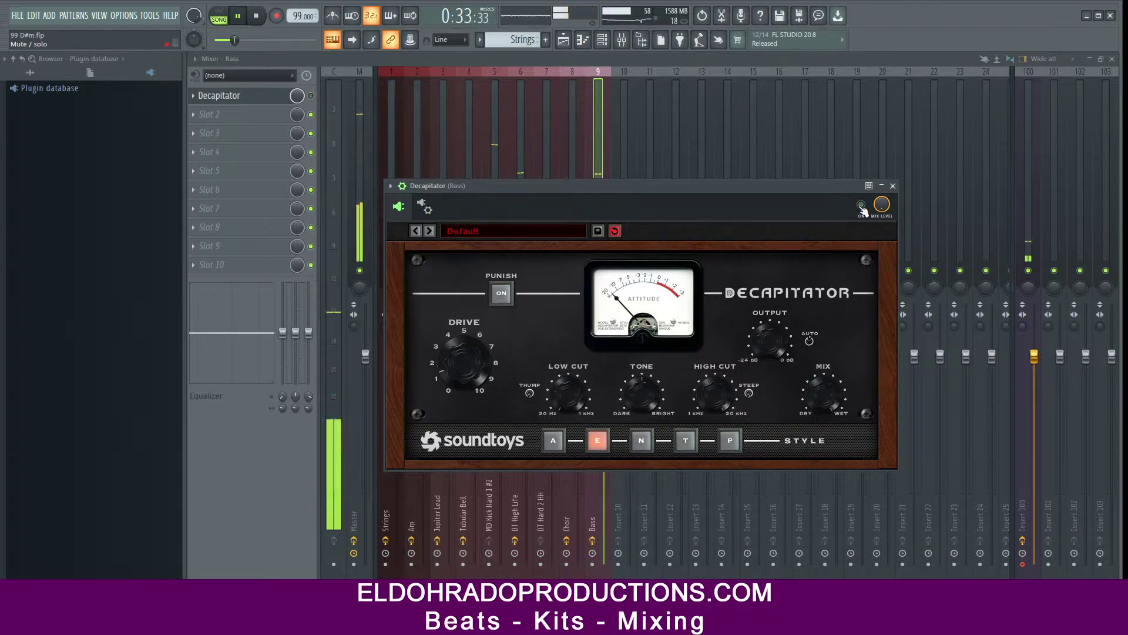
click(861, 205)
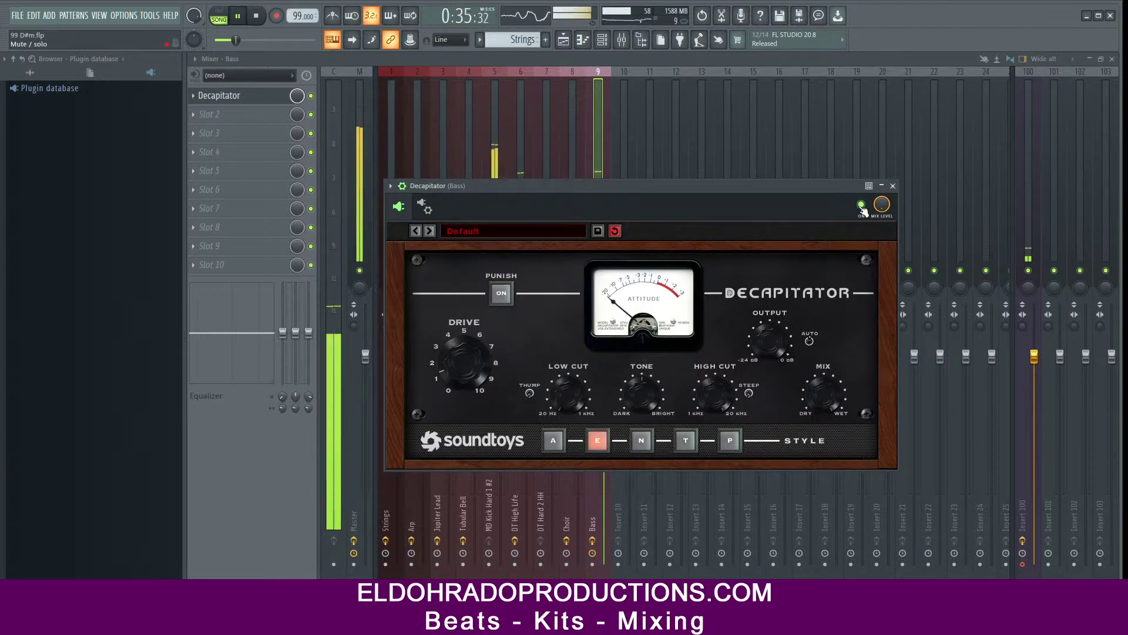
click(476, 369)
click(893, 185)
key(space)
Step: Load FundamentalBass into the second effect slot of the Bass track
click(227, 121)
mouse_move(356, 212)
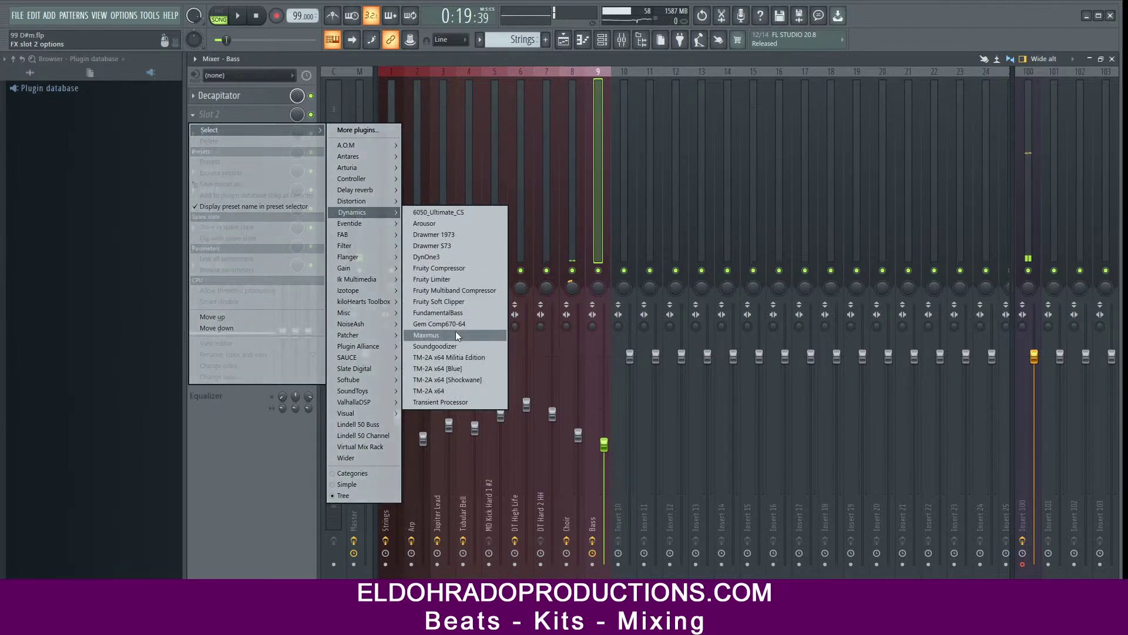
click(463, 314)
drag(459, 188, 526, 195)
Step: Set FundamentalBass's low-band balance to -10.3 dB and its clipper to -0.4 dB during playback
key(space)
drag(374, 362, 369, 383)
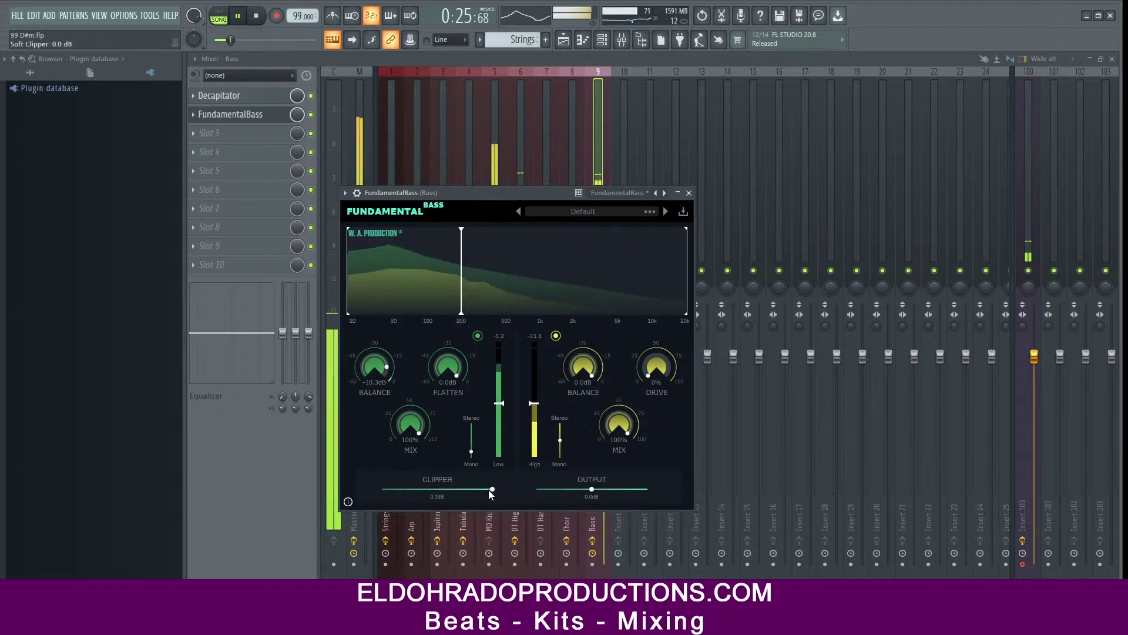
drag(490, 491, 490, 491)
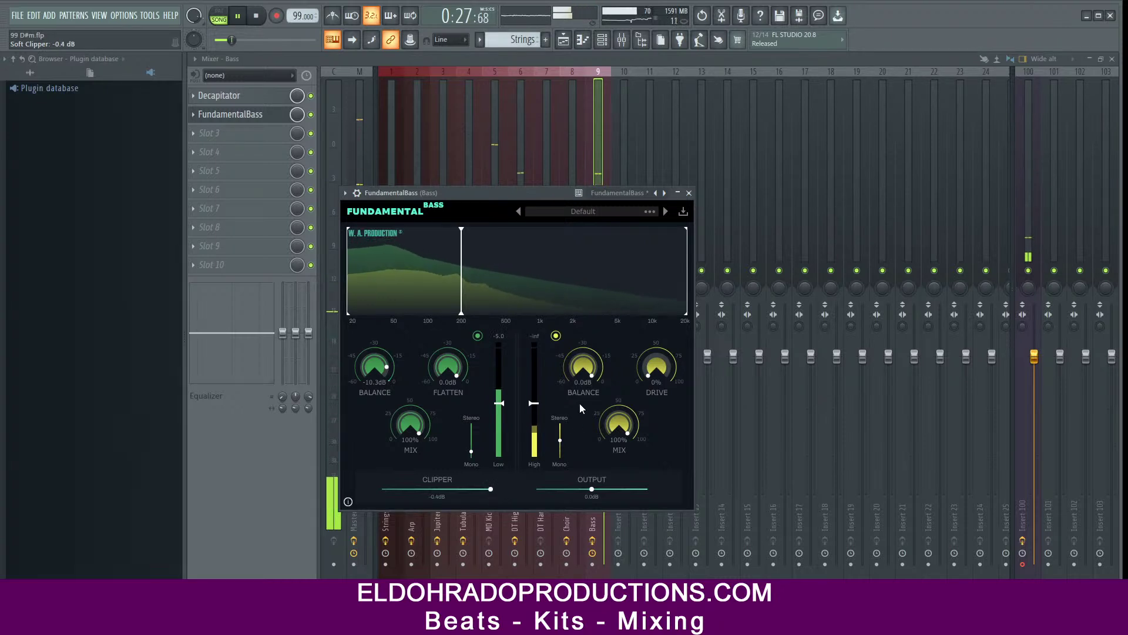
Step: Set FundamentalBass's high-band balance to -31.0 dB and reposition the plugin window over the mixer
drag(608, 362, 564, 435)
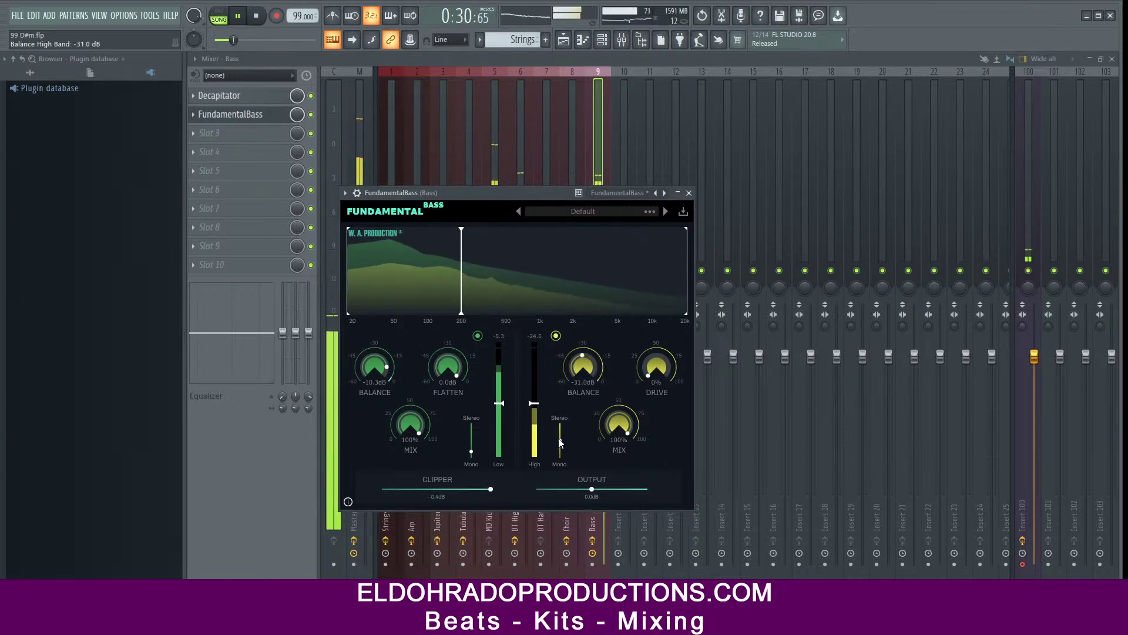
click(657, 367)
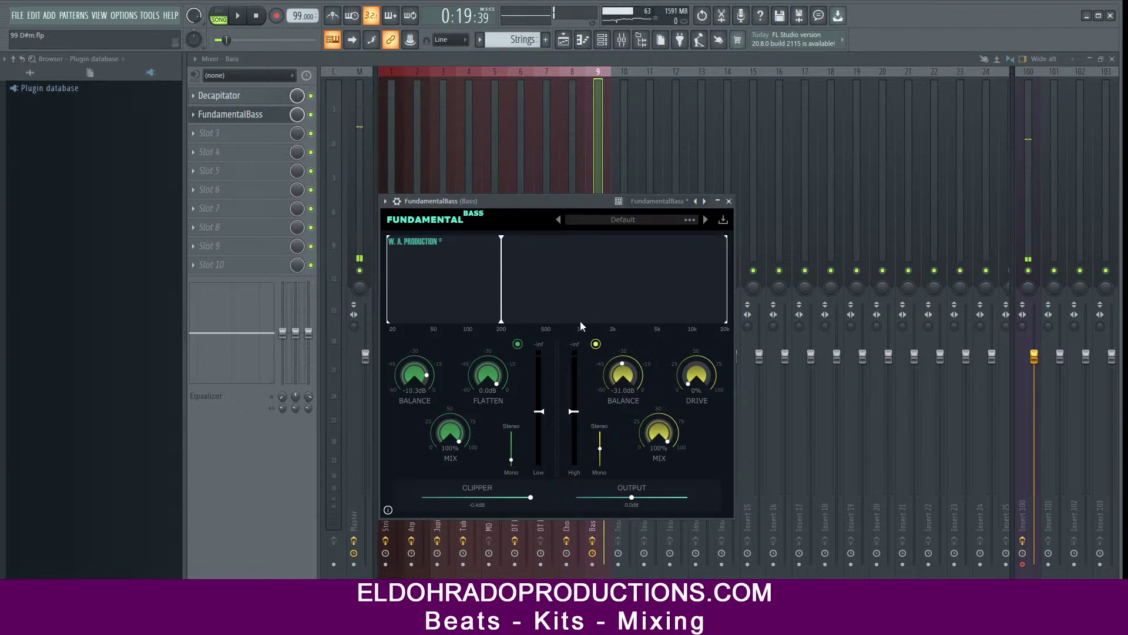
drag(499, 201, 468, 208)
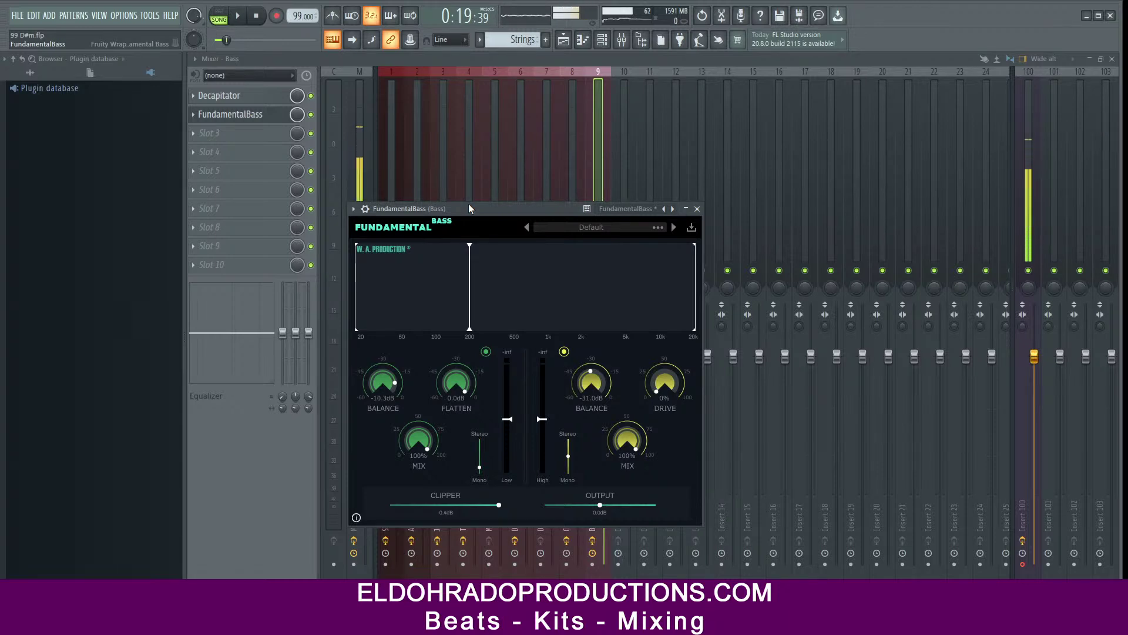
drag(469, 204, 504, 205)
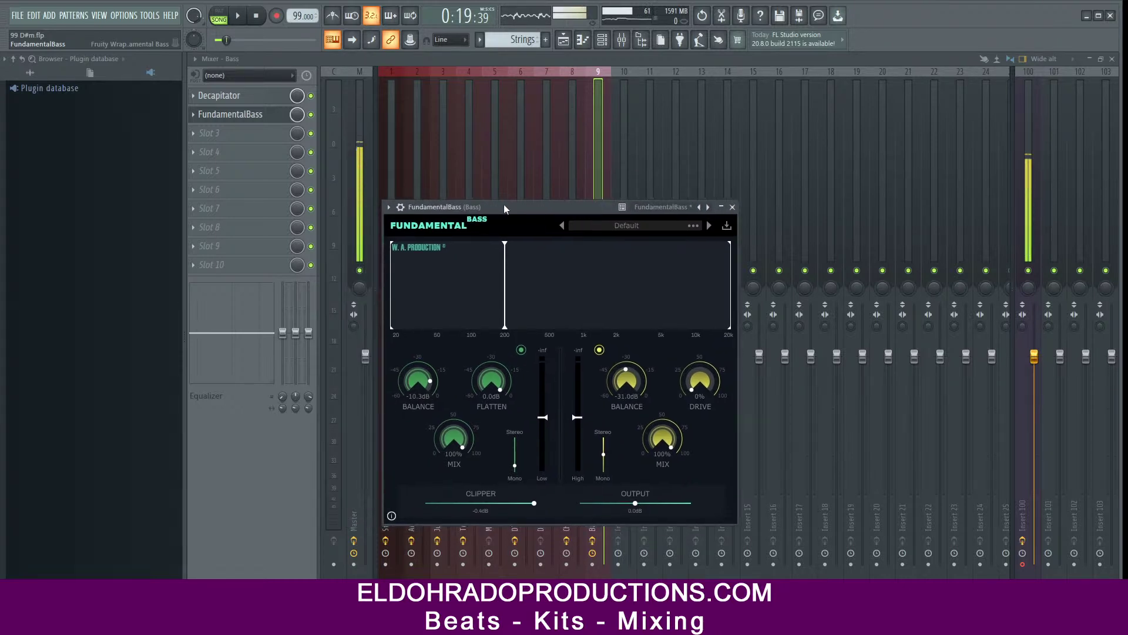
Step: Set FundamentalBass's low-band balance to -12.9 dB during playback, then stop playback and close the plugin
key(space)
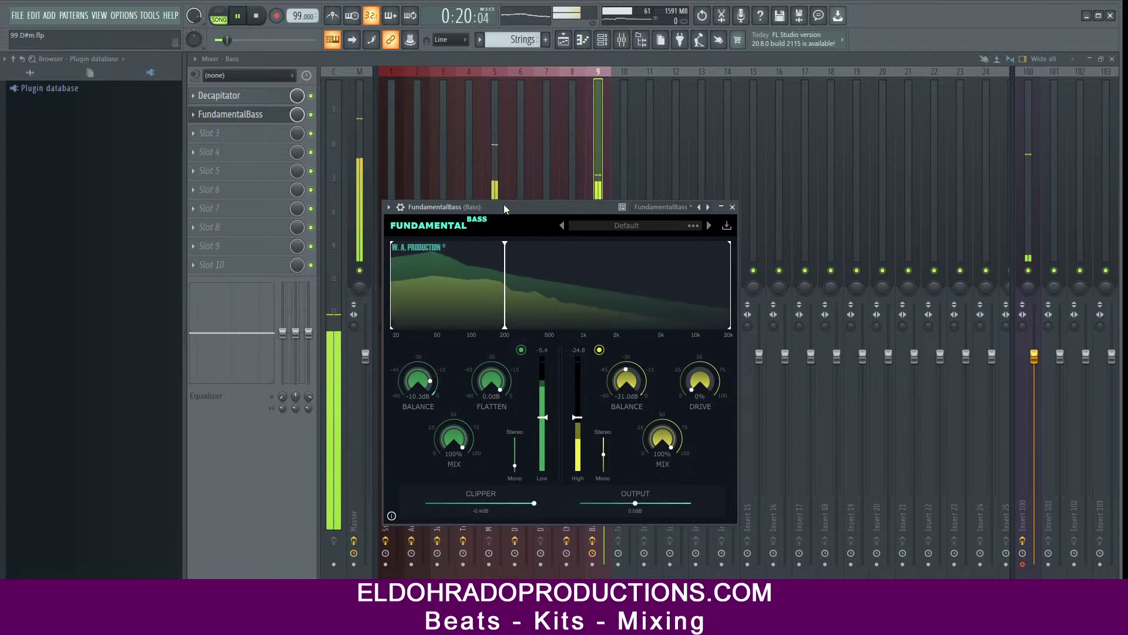
drag(506, 207, 506, 175)
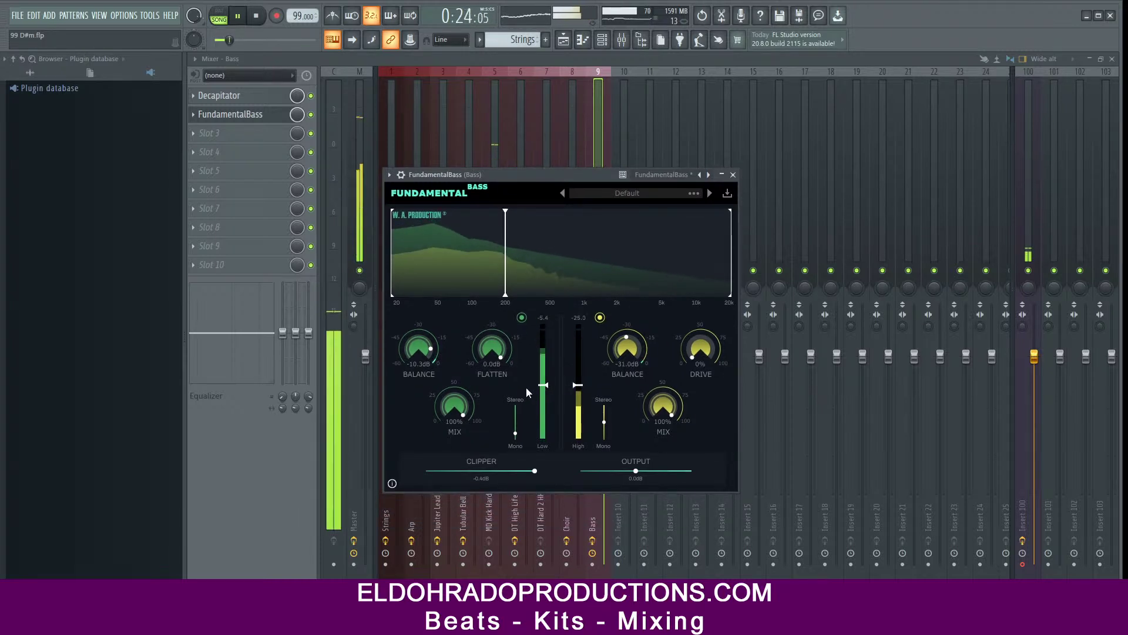
drag(418, 359, 417, 361)
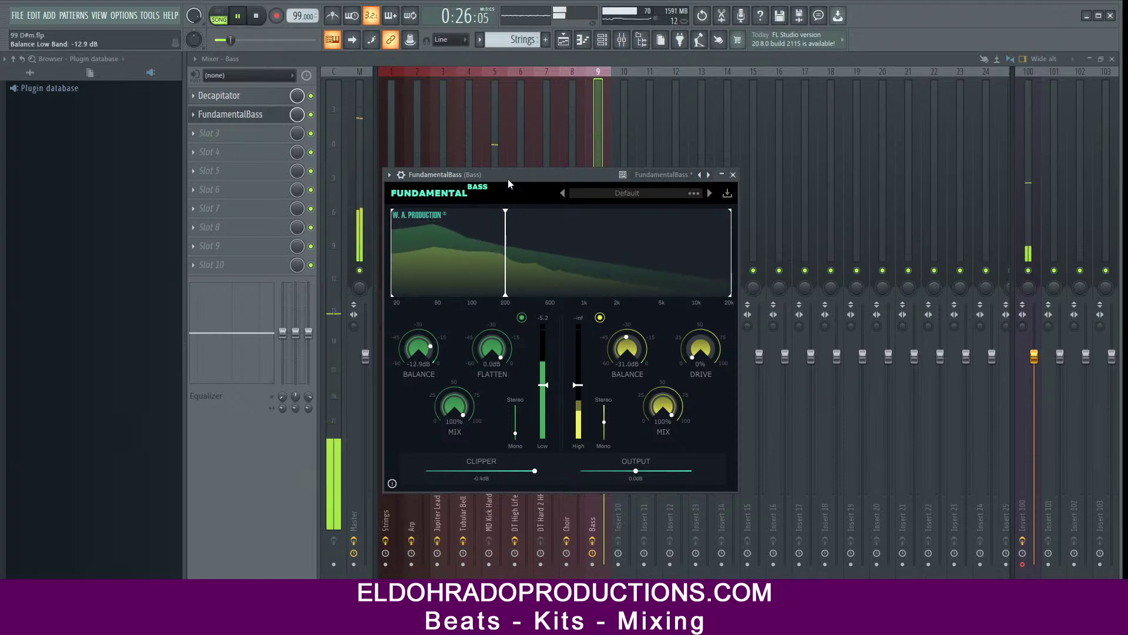
drag(505, 176, 502, 189)
key(space)
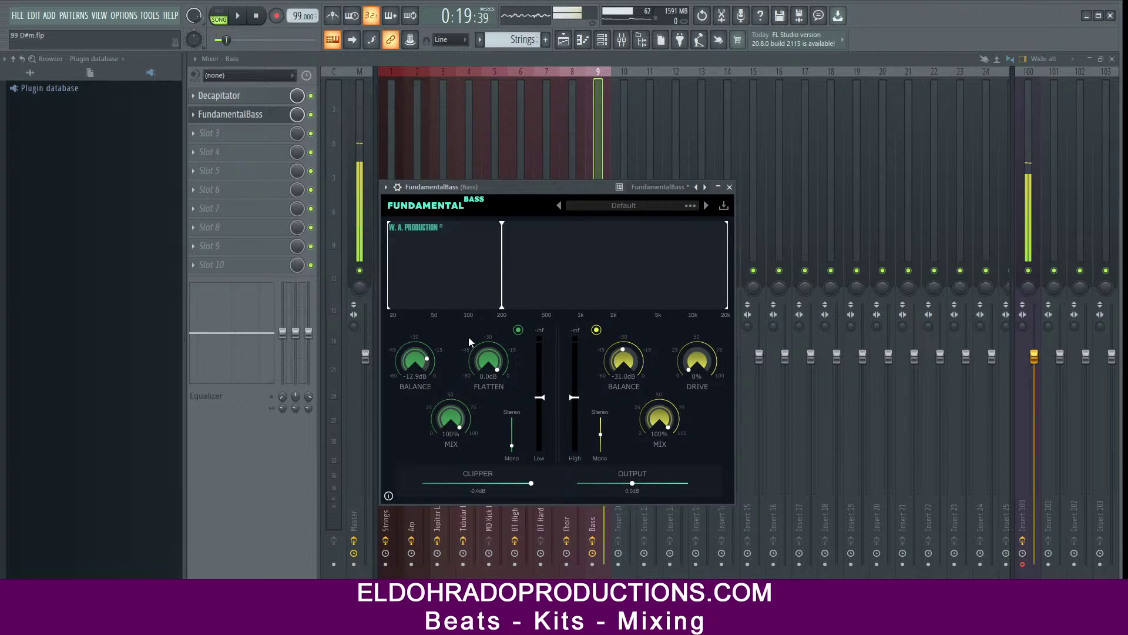
mouse_move(516, 204)
mouse_down()
mouse_move(502, 207)
mouse_move(519, 205)
mouse_up()
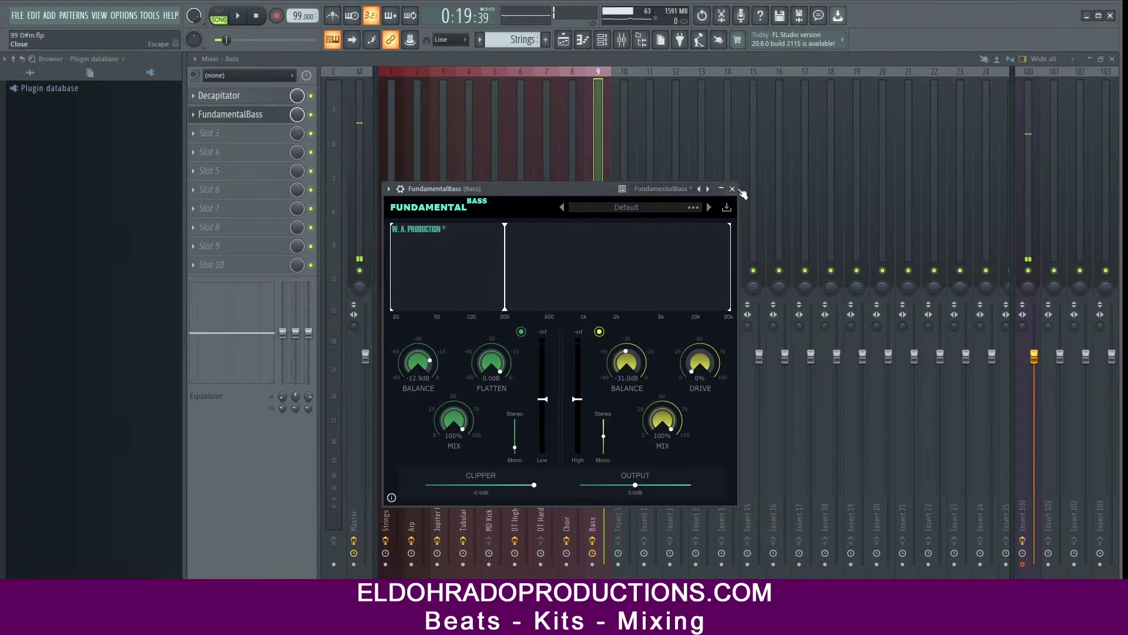
click(731, 192)
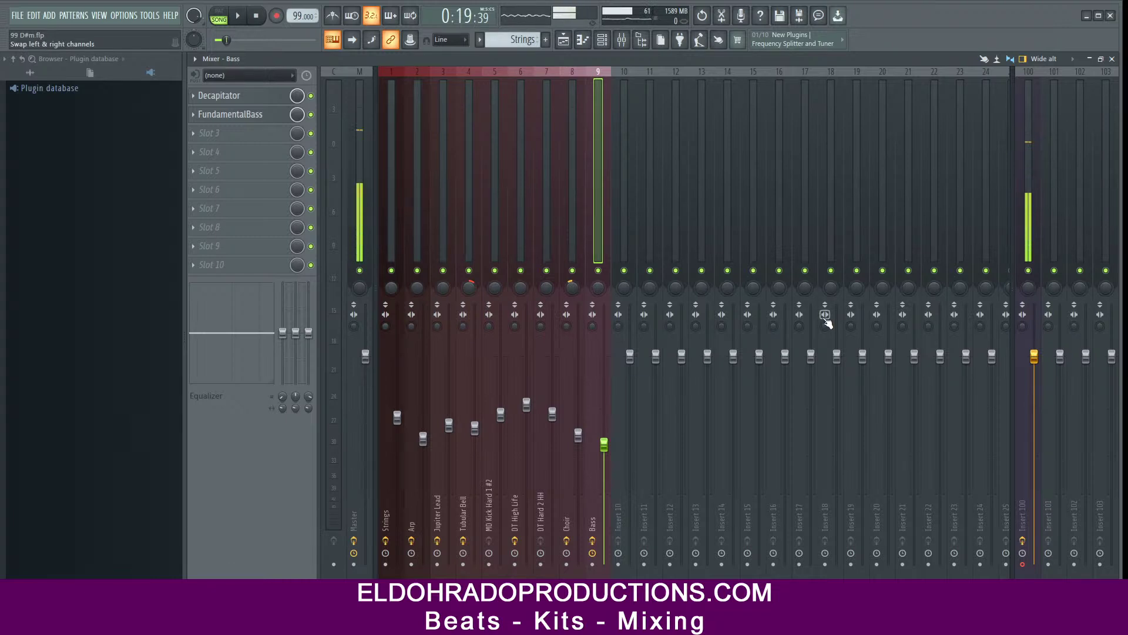
Step: Load Fruity Limiter into the third effect slot of the Bass track
click(1030, 252)
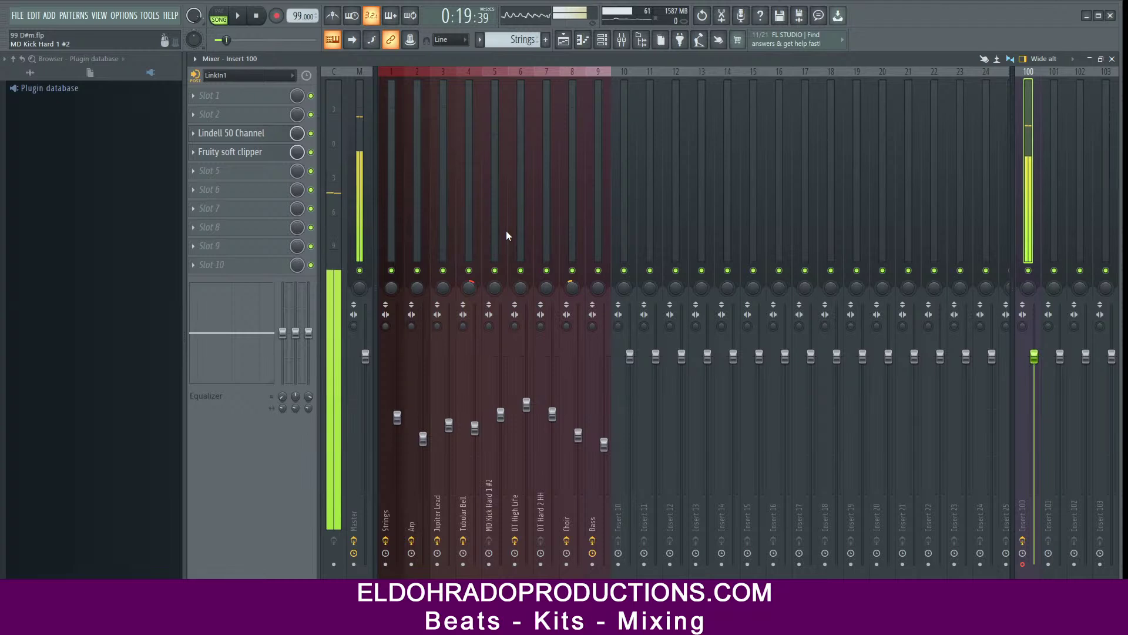
click(593, 205)
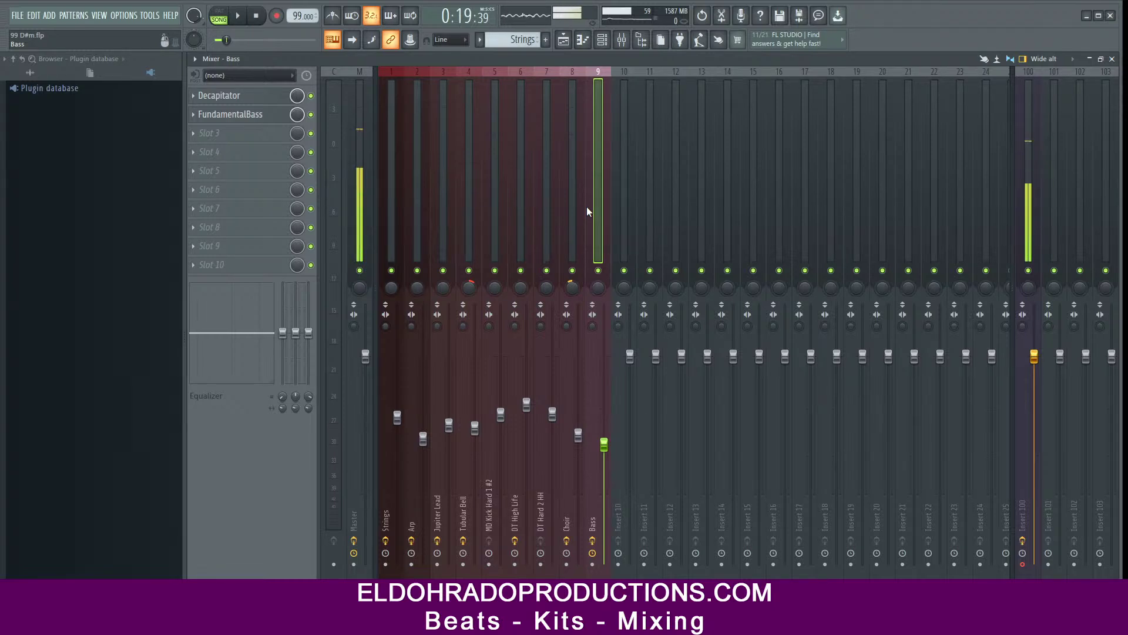
click(243, 137)
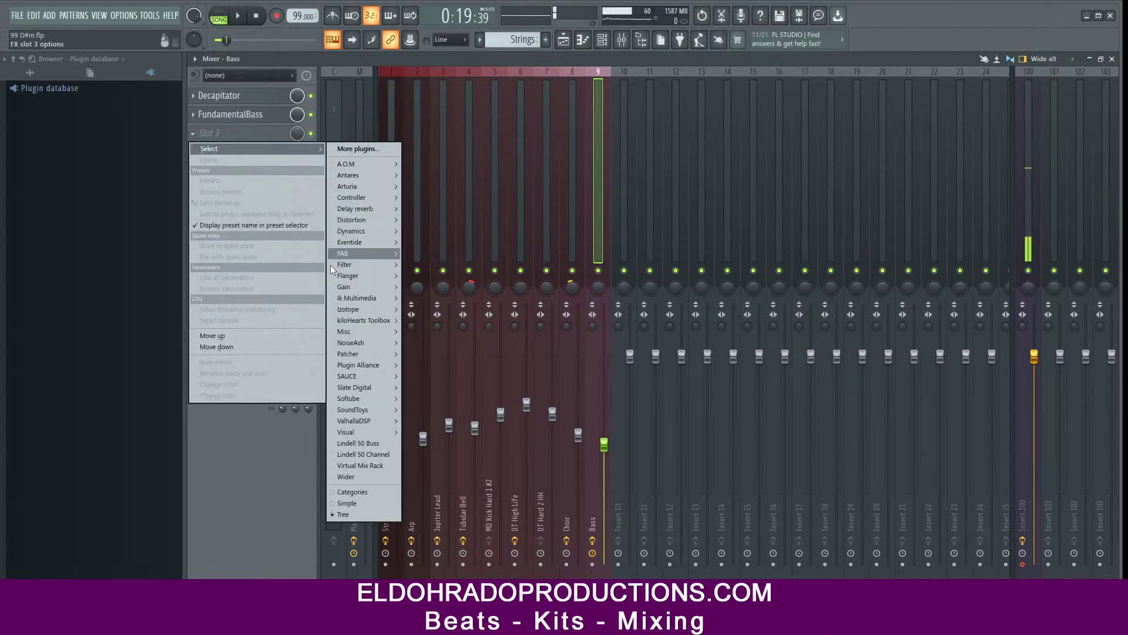
mouse_move(353, 231)
click(447, 295)
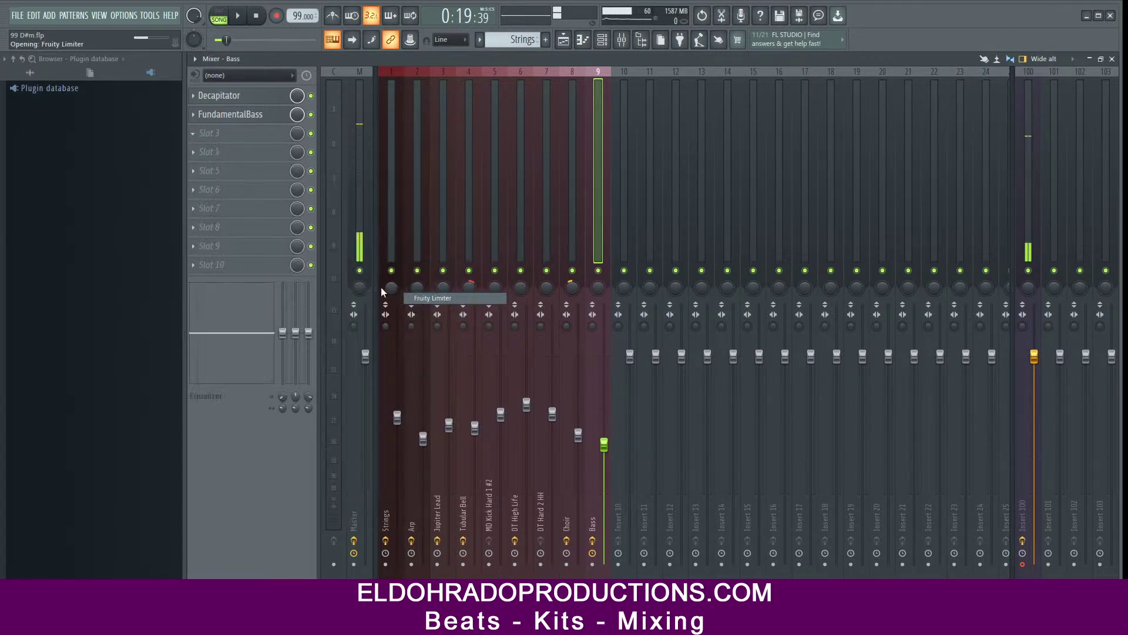
Step: Put Fruity Limiter in compressor mode, sidechain it to MD Kick Hard 1 #2 and set its threshold to -11.5 dB during playback
click(388, 380)
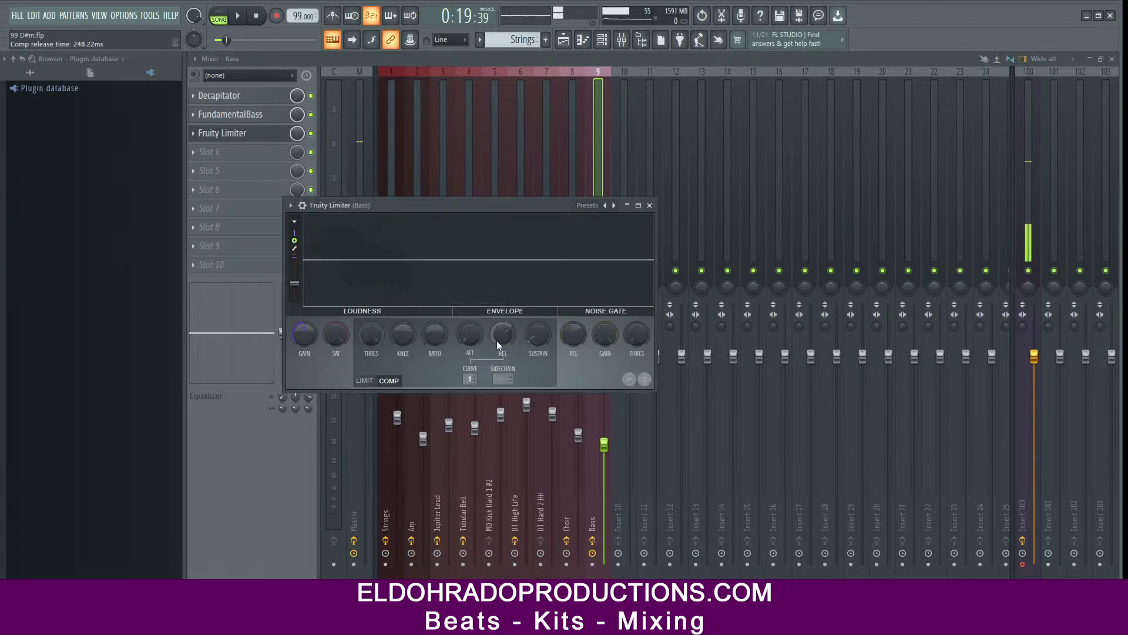
click(505, 380)
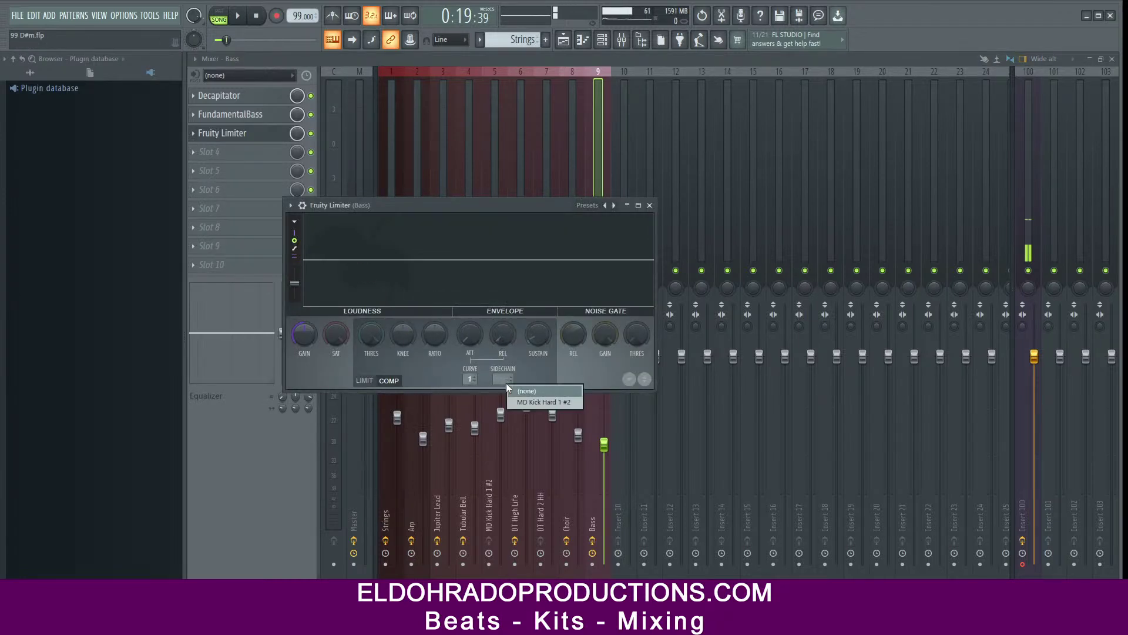
click(549, 397)
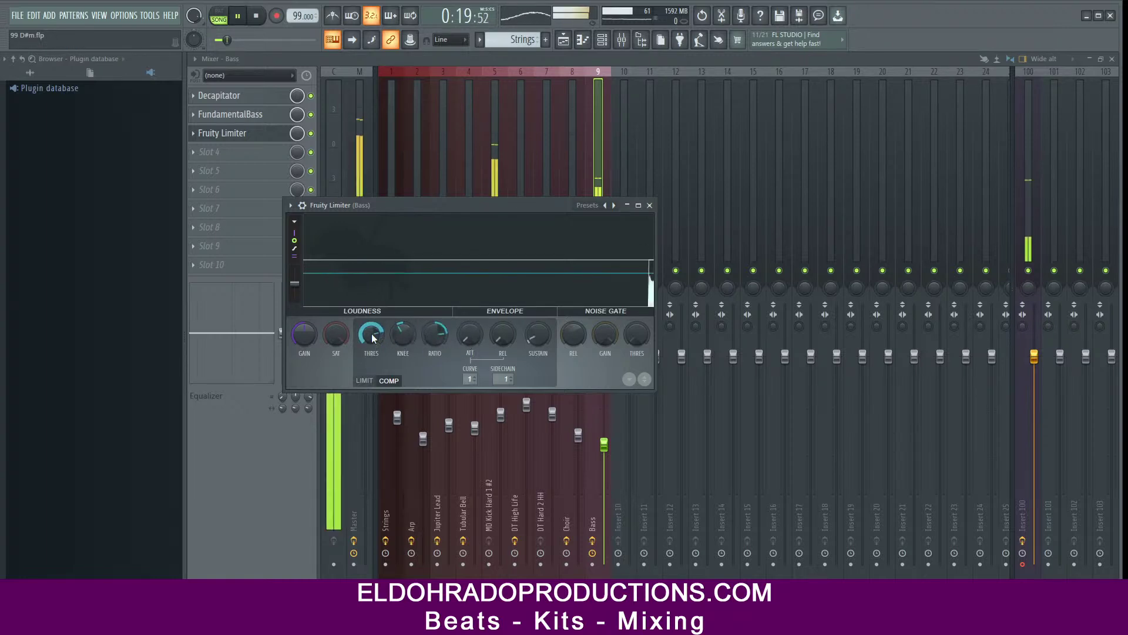
drag(372, 337, 371, 348)
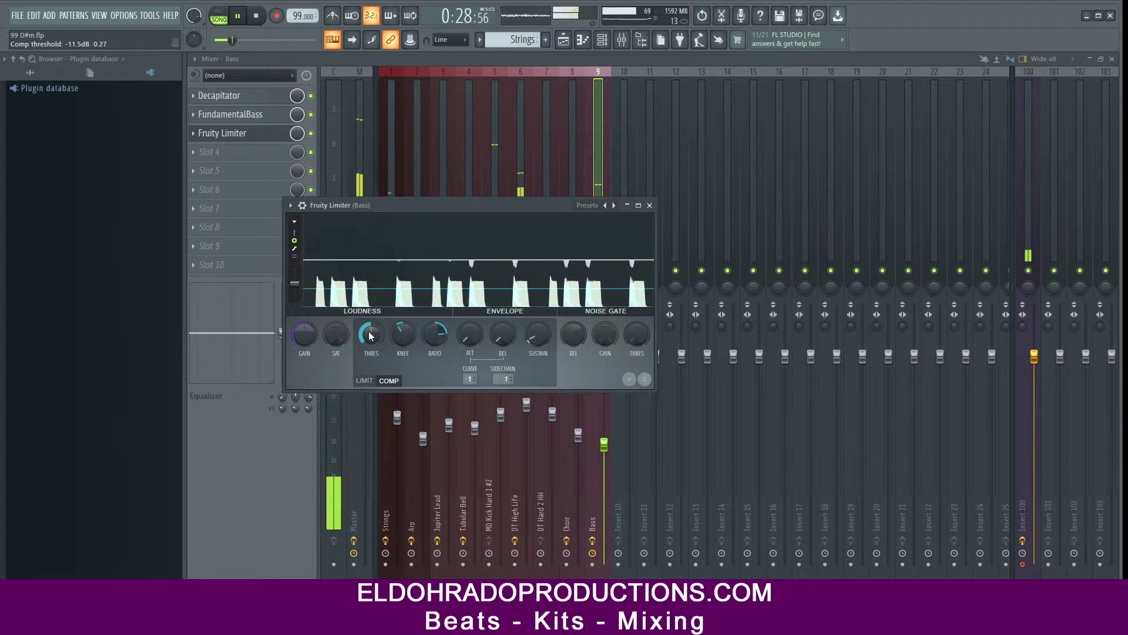
click(650, 205)
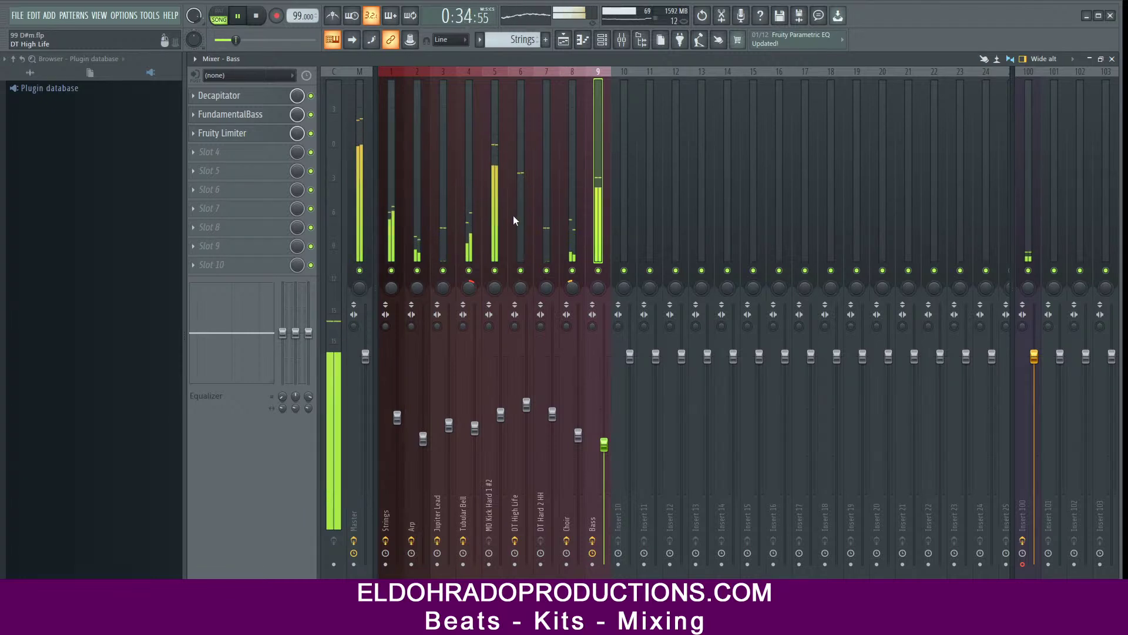
Step: Play the beat from near the start and set the Choir track's volume to 57% (-10.8 dB)
click(240, 16)
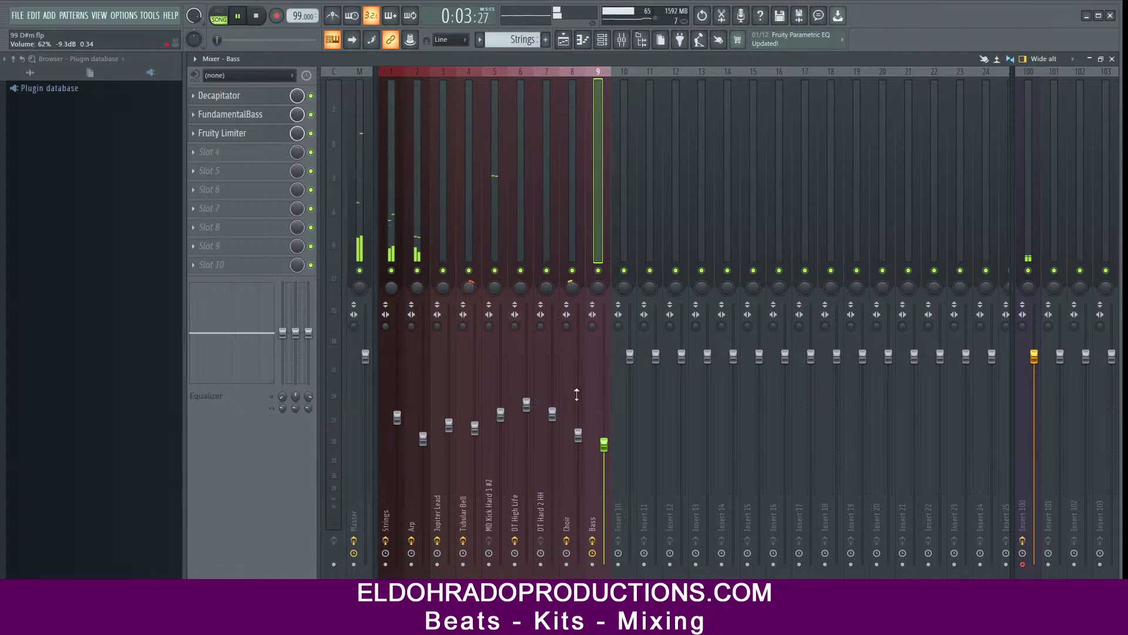
click(569, 247)
drag(578, 435, 578, 447)
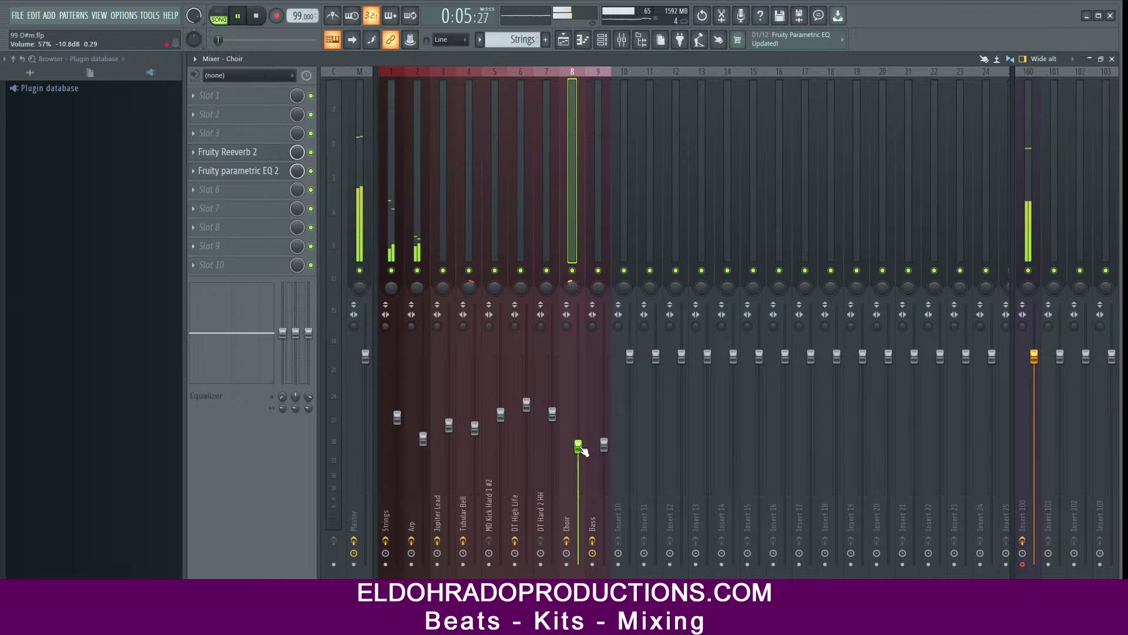
Step: Move TR5 Classic Clipper to the seventh effect slot of the Master track and stop playback
click(386, 231)
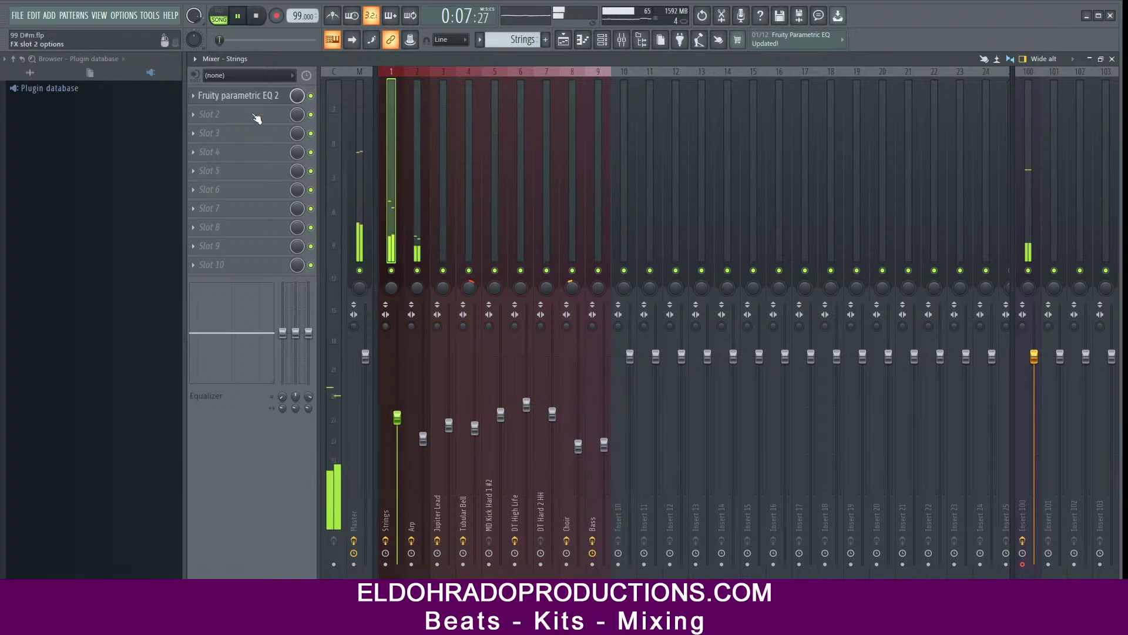
click(360, 181)
drag(254, 155, 256, 209)
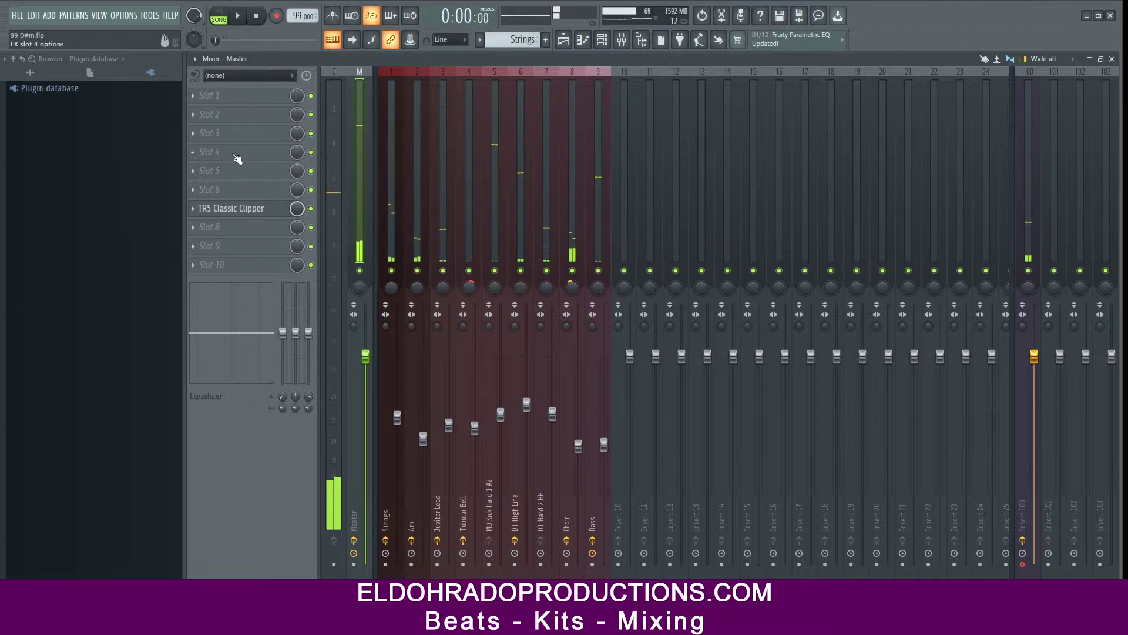
key(space)
Step: Load TR5 Bus Compressor into the third effect slot of the Master track
click(235, 133)
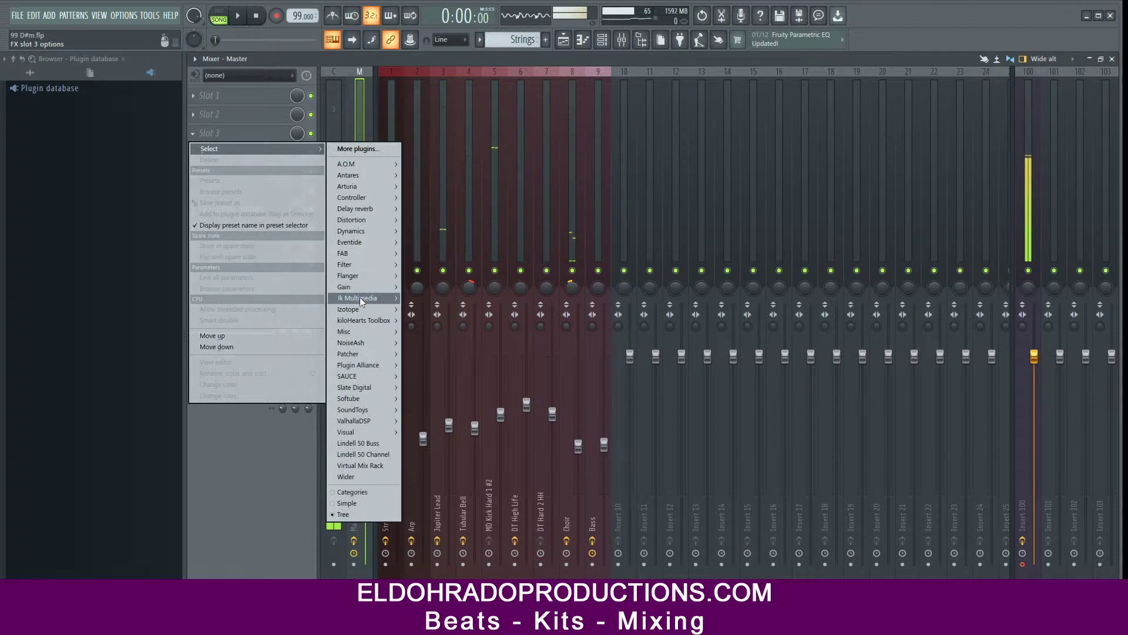
mouse_move(360, 297)
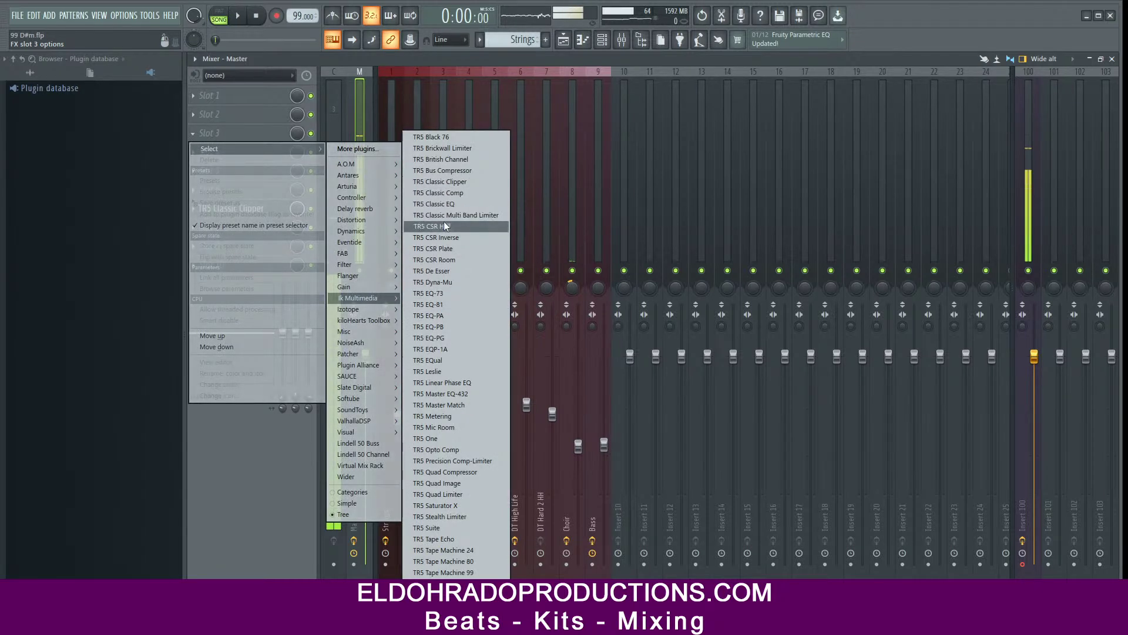
click(460, 172)
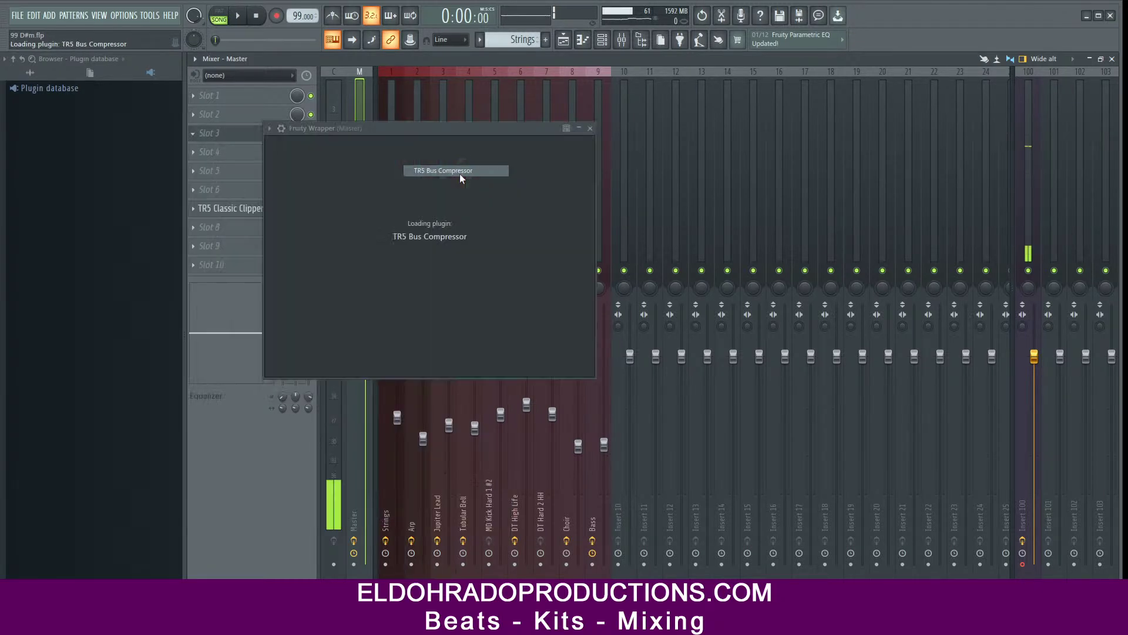
drag(448, 128, 457, 174)
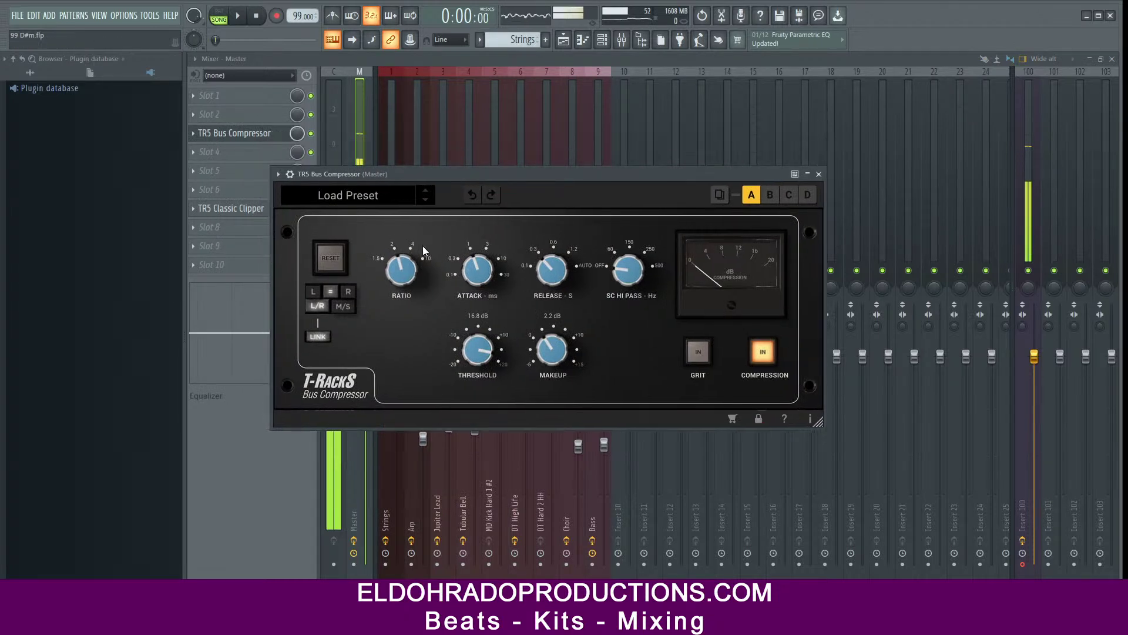
Step: Set the bus compressor's ratio to 4, attack to 30 ms, release to 0.1 s and makeup gain to 0.0 dB
drag(477, 269, 565, 146)
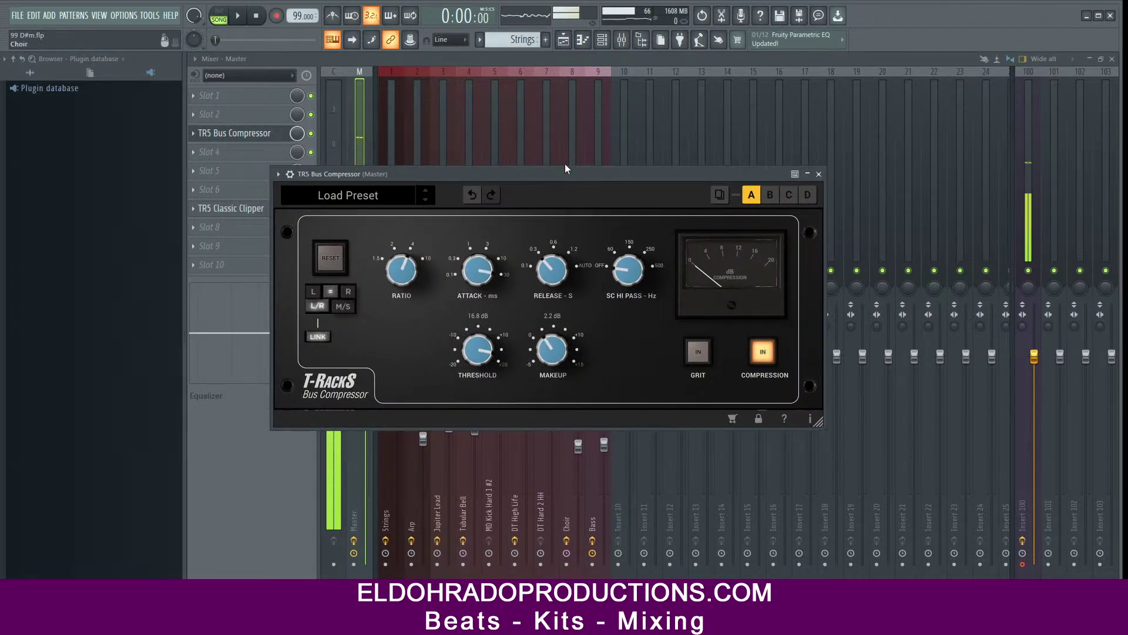
drag(561, 265, 525, 380)
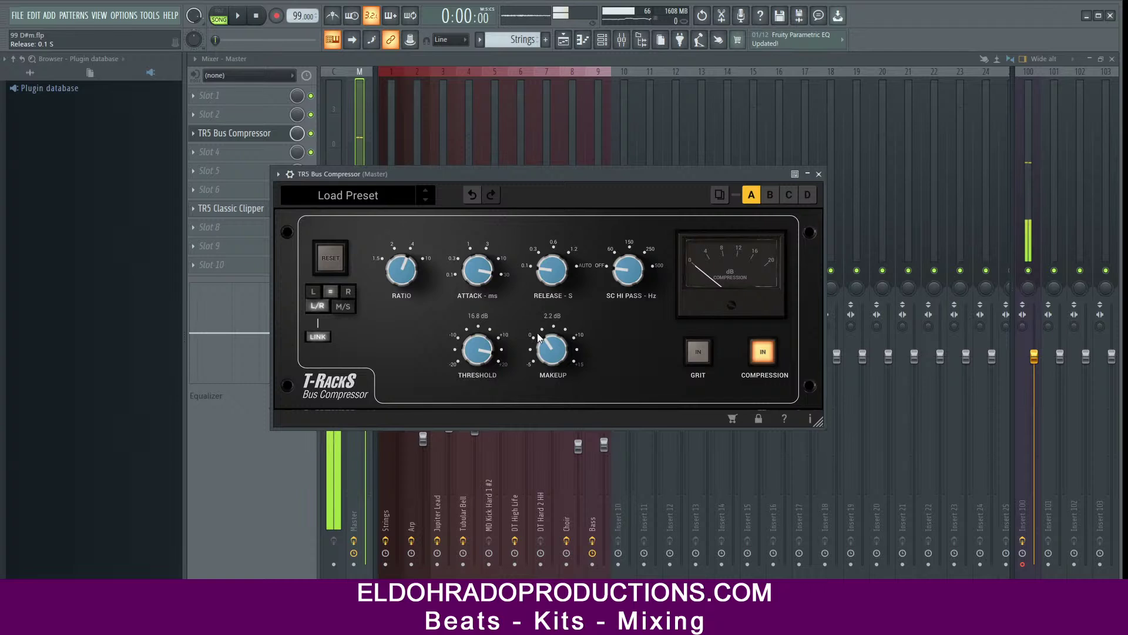
double_click(552, 316)
drag(546, 178, 563, 171)
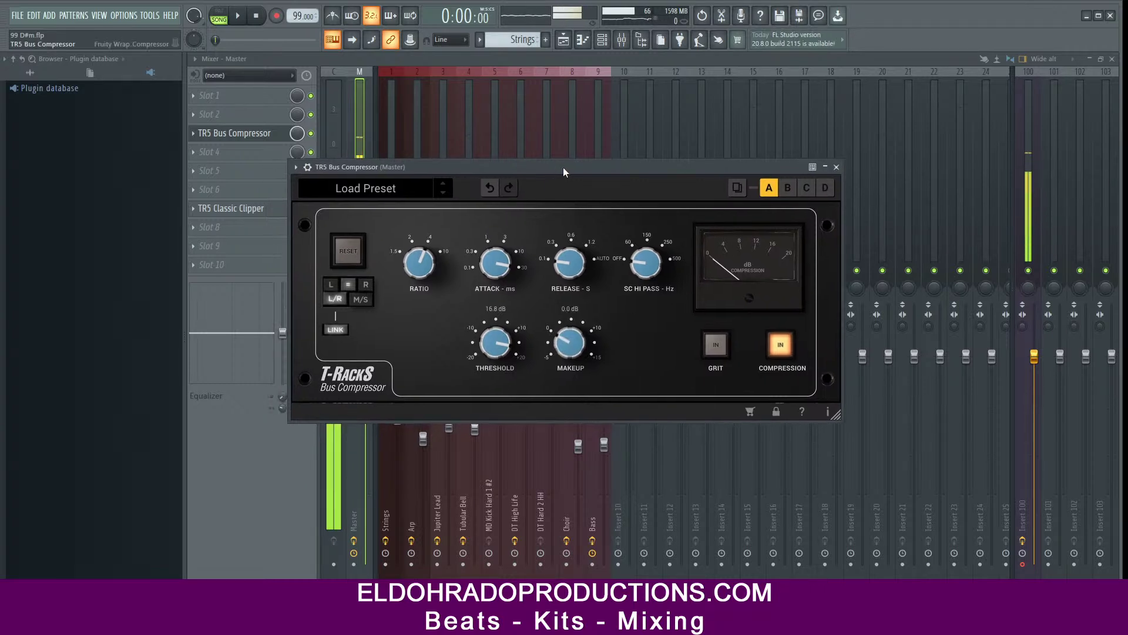
Step: Set the bus compressor's threshold to 6.3 dB while the beat plays, then close the plugin
key(space)
drag(496, 346, 490, 368)
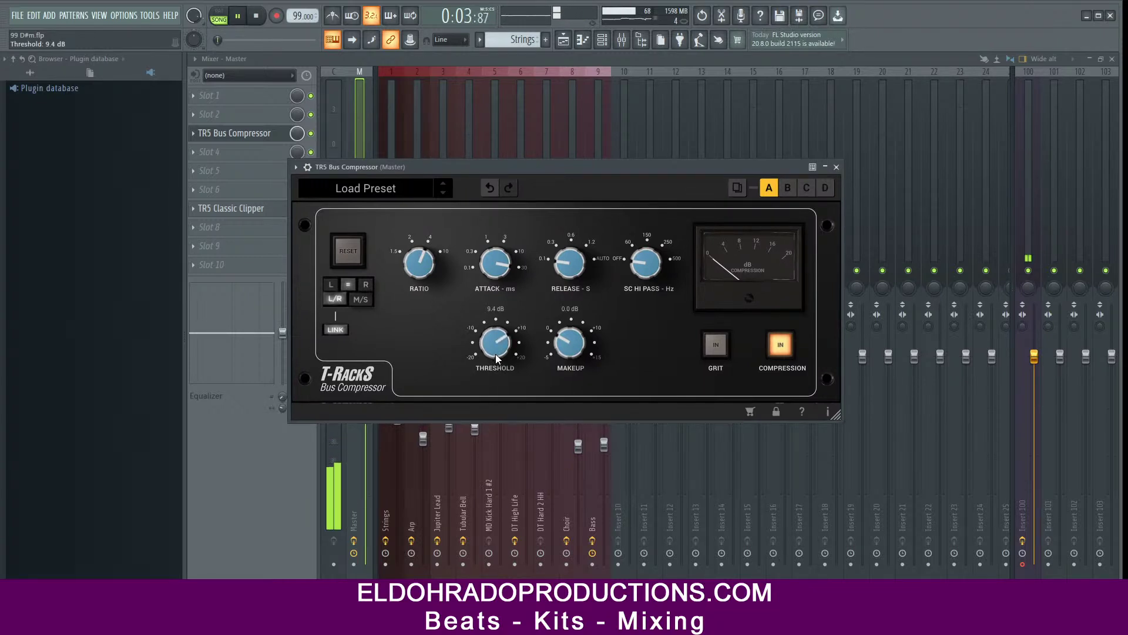
drag(495, 354, 496, 363)
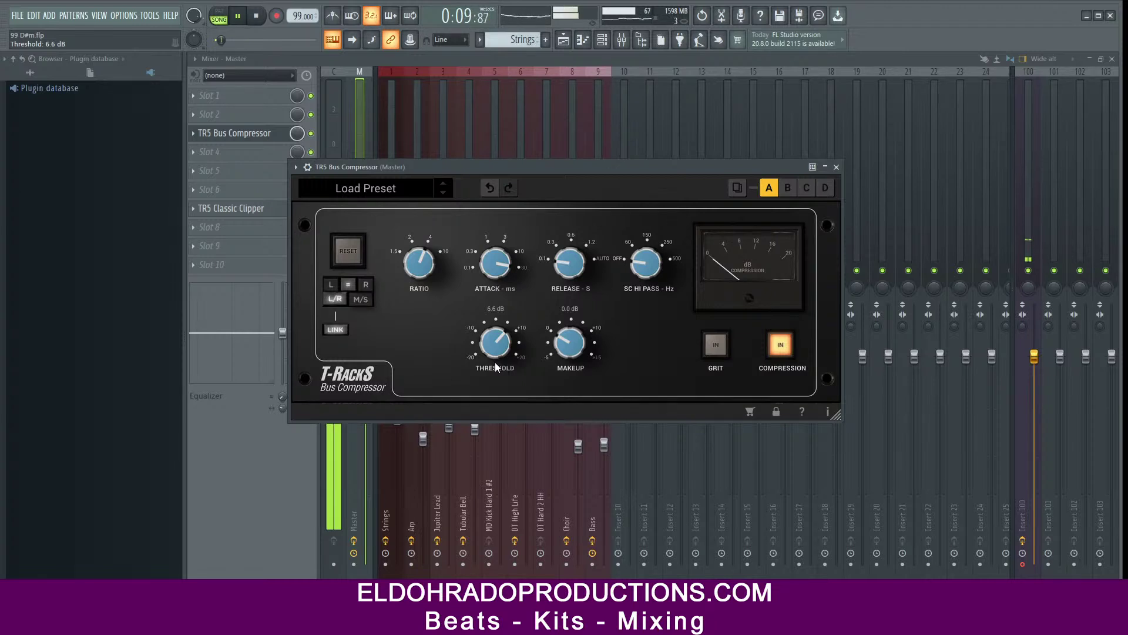
drag(501, 361, 496, 383)
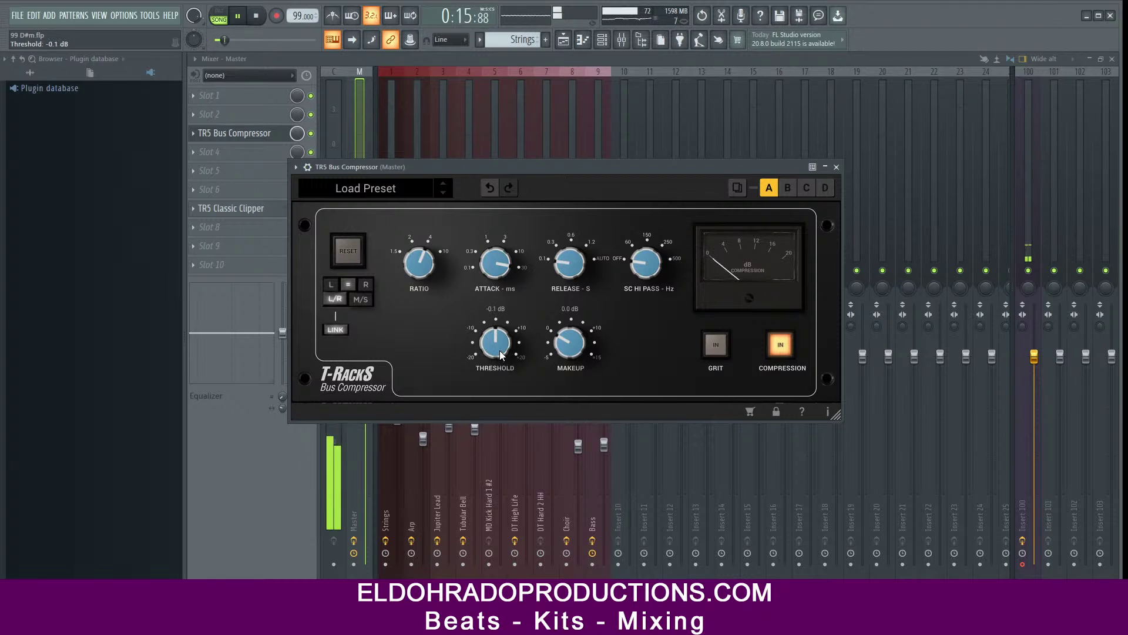
scroll(503, 347, up, 2)
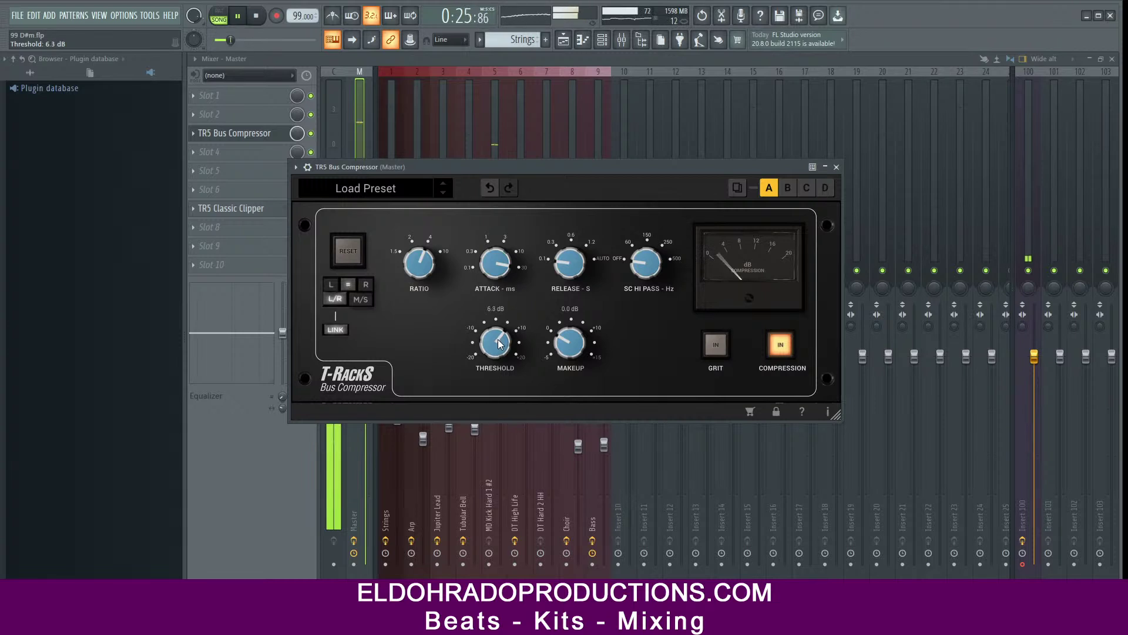
click(836, 167)
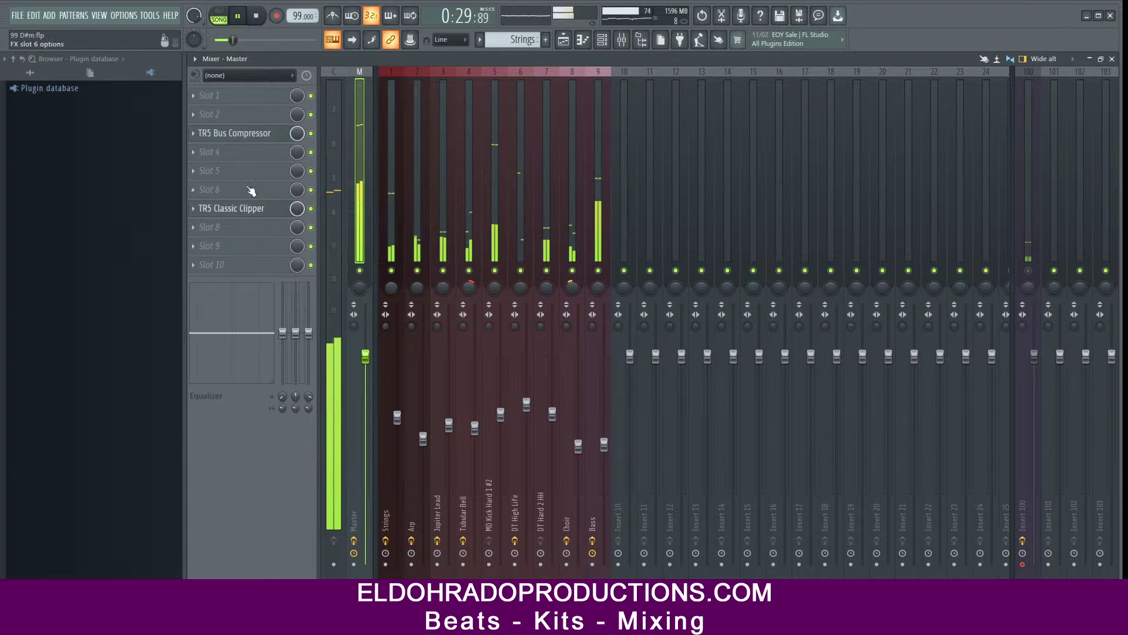
Step: Set the gain of TR5 Classic Clipper on the Master track to 6.8 dB, then stop playback and switch the clipper off
click(244, 210)
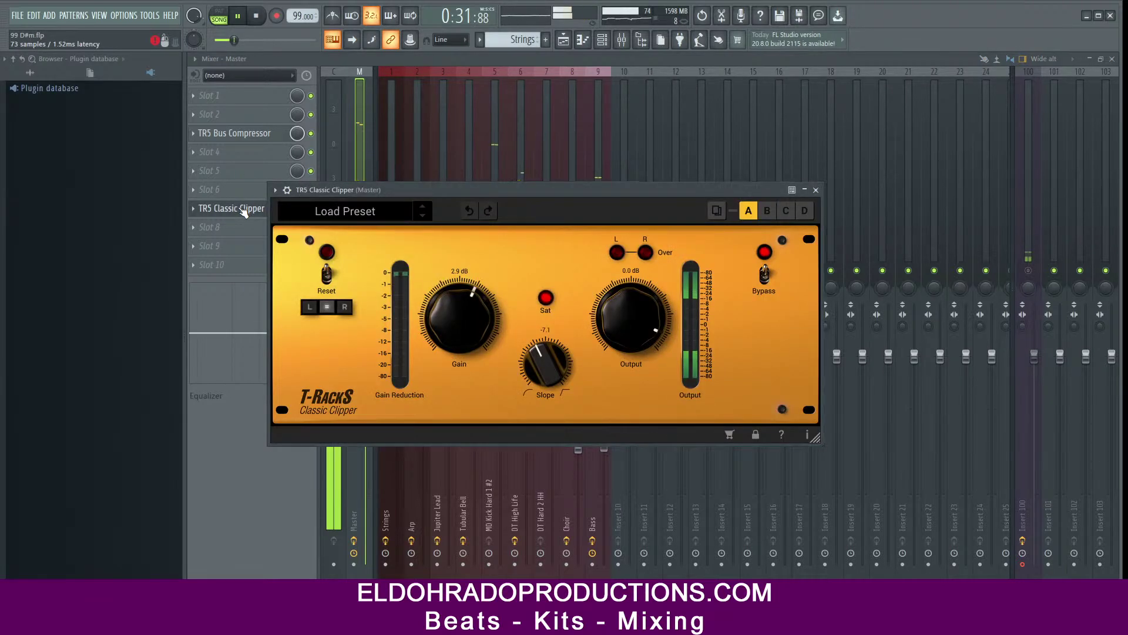
drag(458, 323, 456, 308)
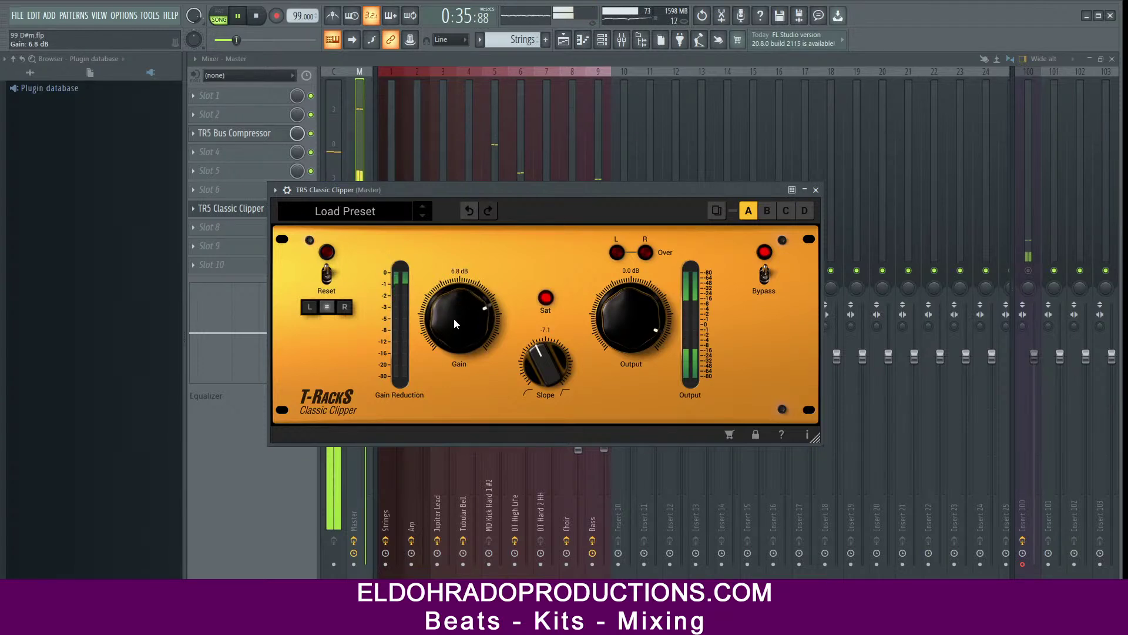
drag(441, 190, 515, 175)
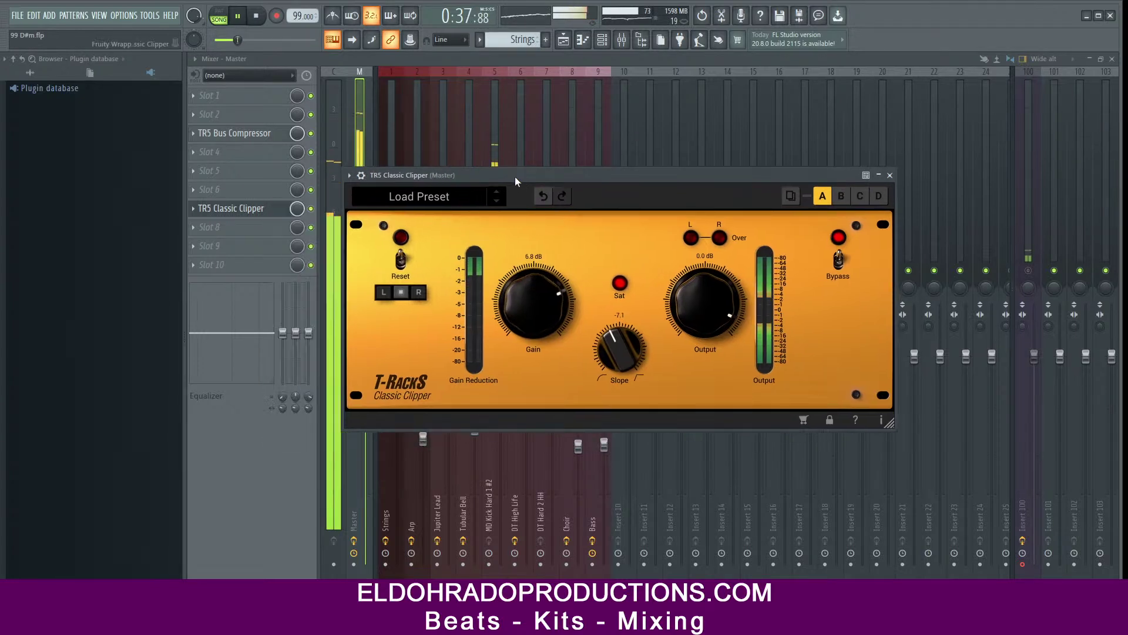
key(space)
click(890, 175)
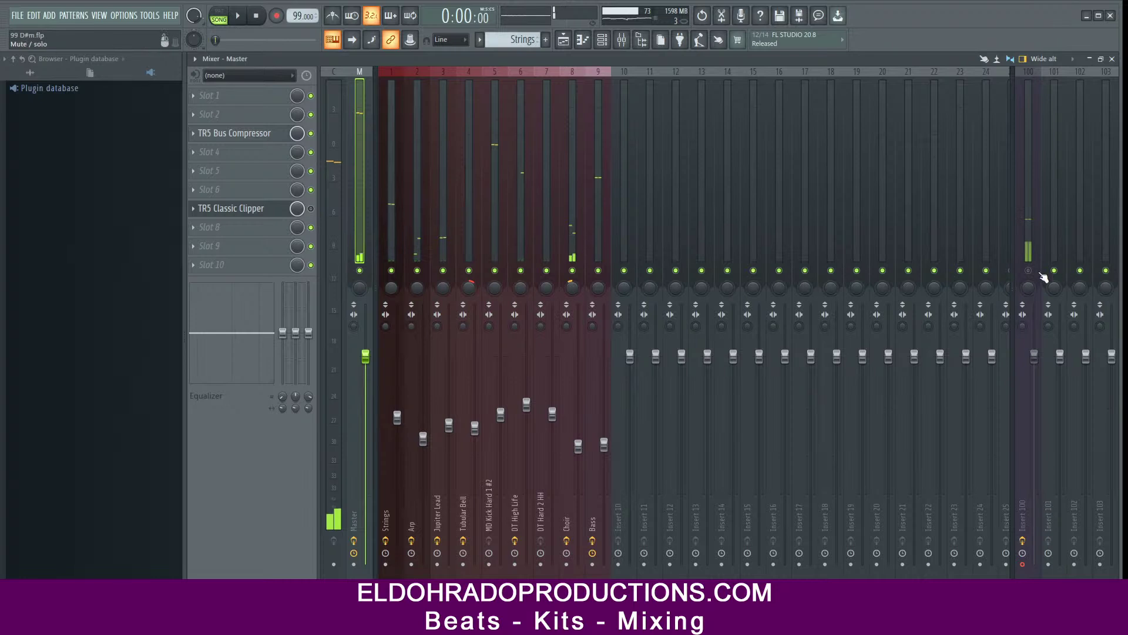
Step: Load Fruity Limiter into the sixth effect slot of the Master track and enlarge its window
click(241, 189)
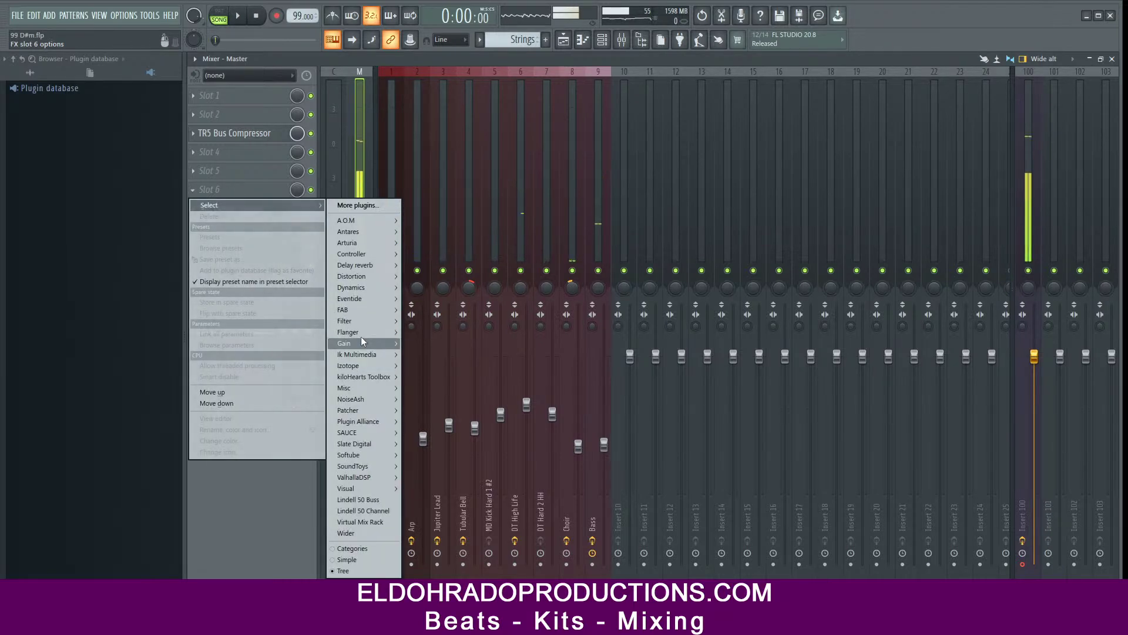
mouse_move(364, 287)
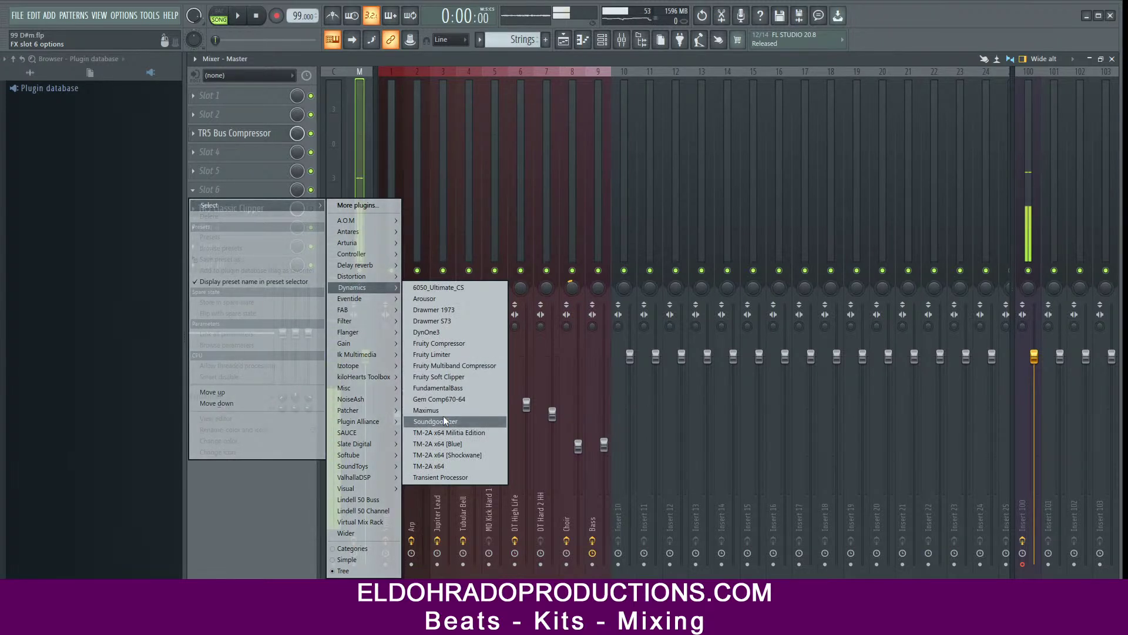
click(449, 355)
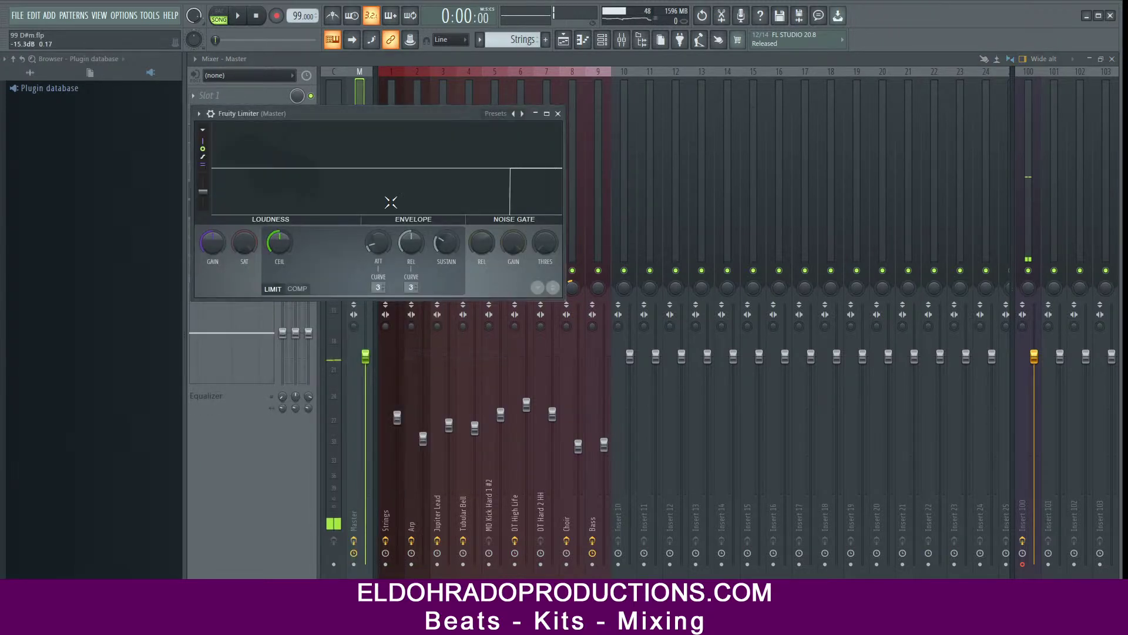
drag(281, 241, 281, 245)
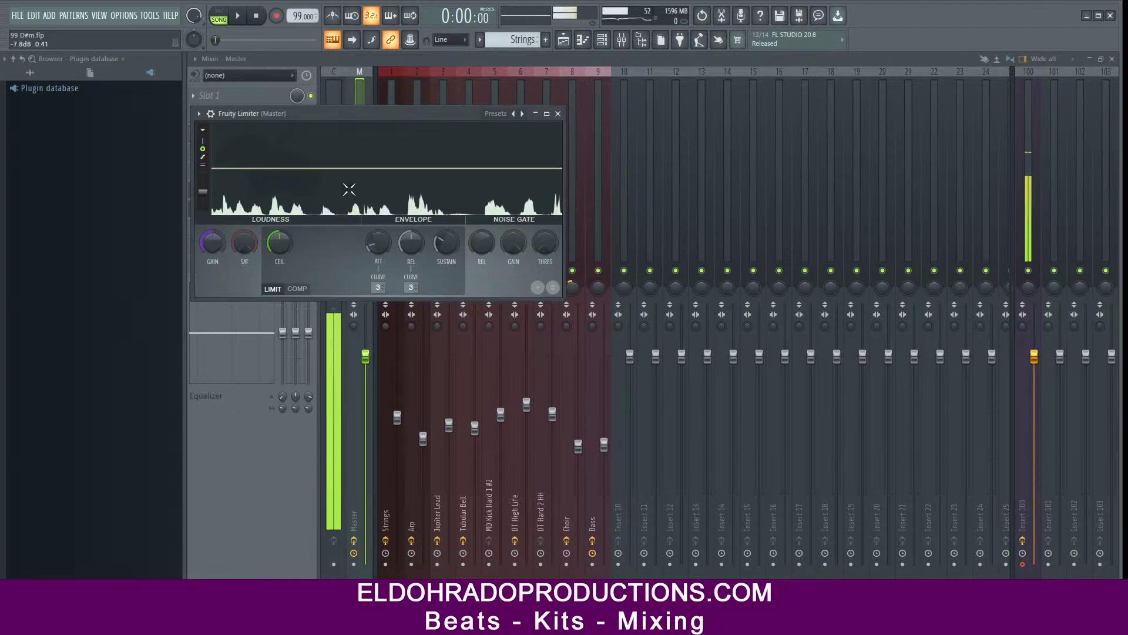
drag(562, 299, 686, 455)
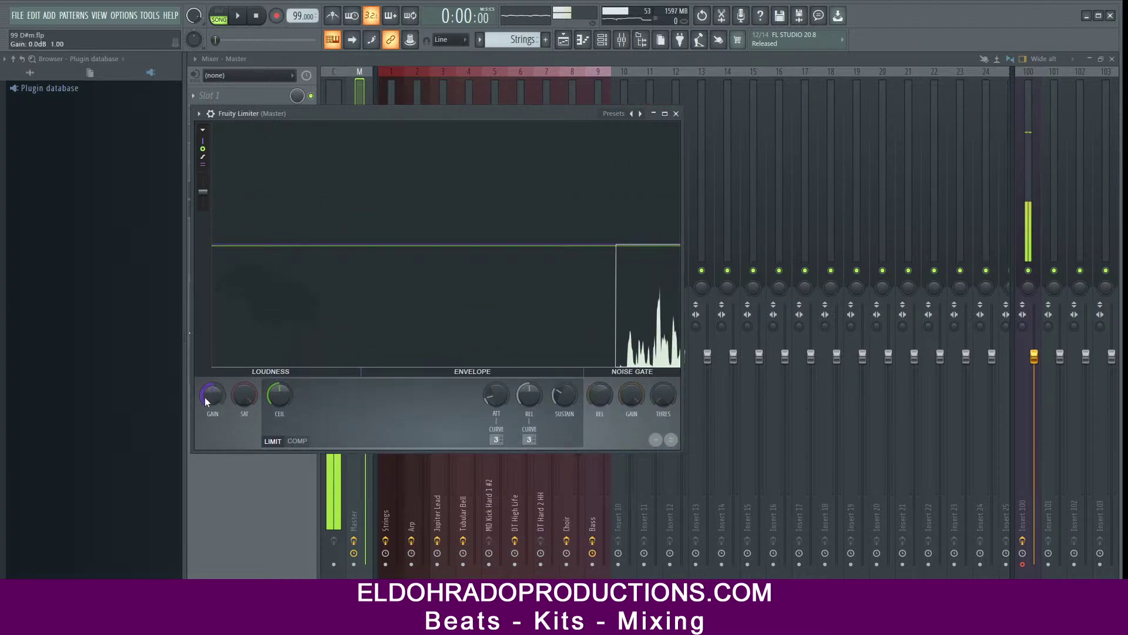
drag(365, 113, 386, 114)
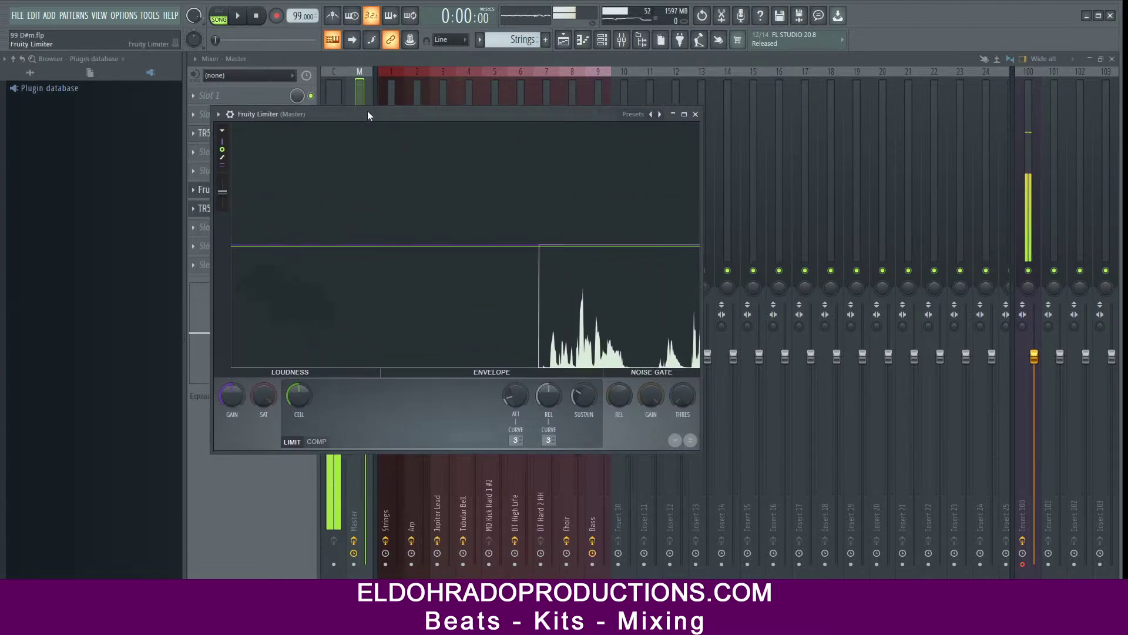
Step: Close the mixer and classic clipper windows and play the beat from bar 9 of the playlist
key(space)
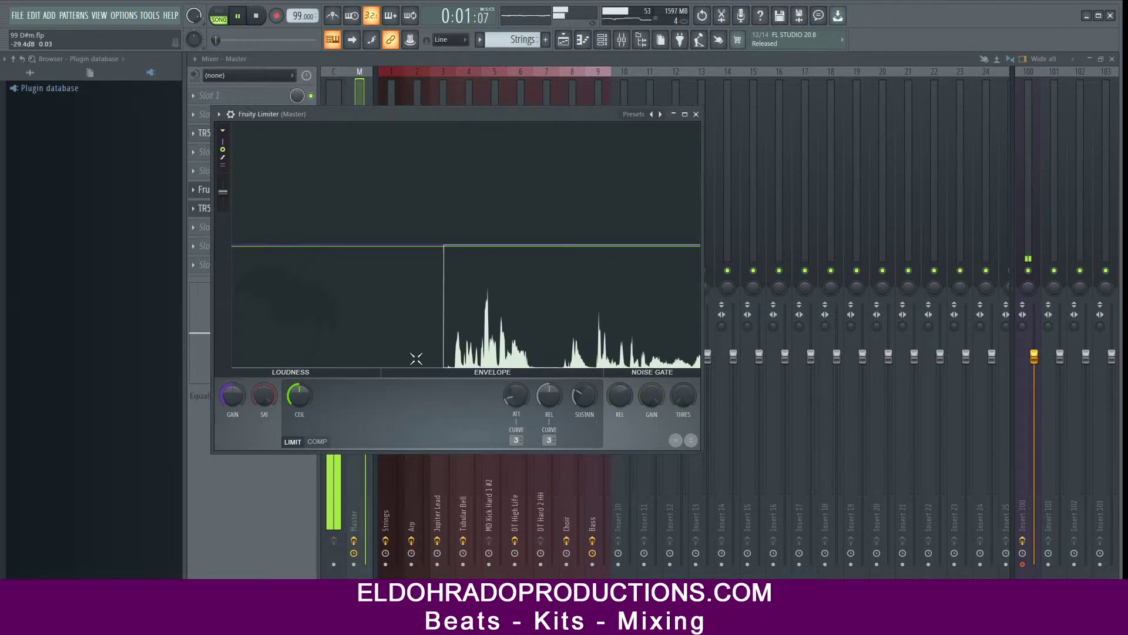
key(F9)
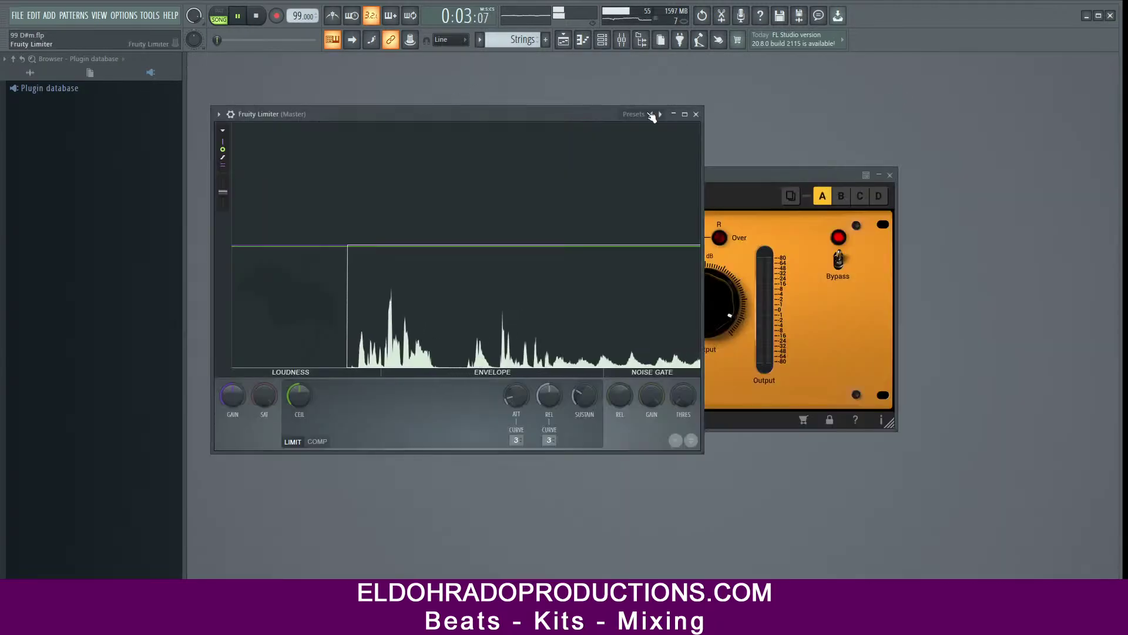
click(890, 175)
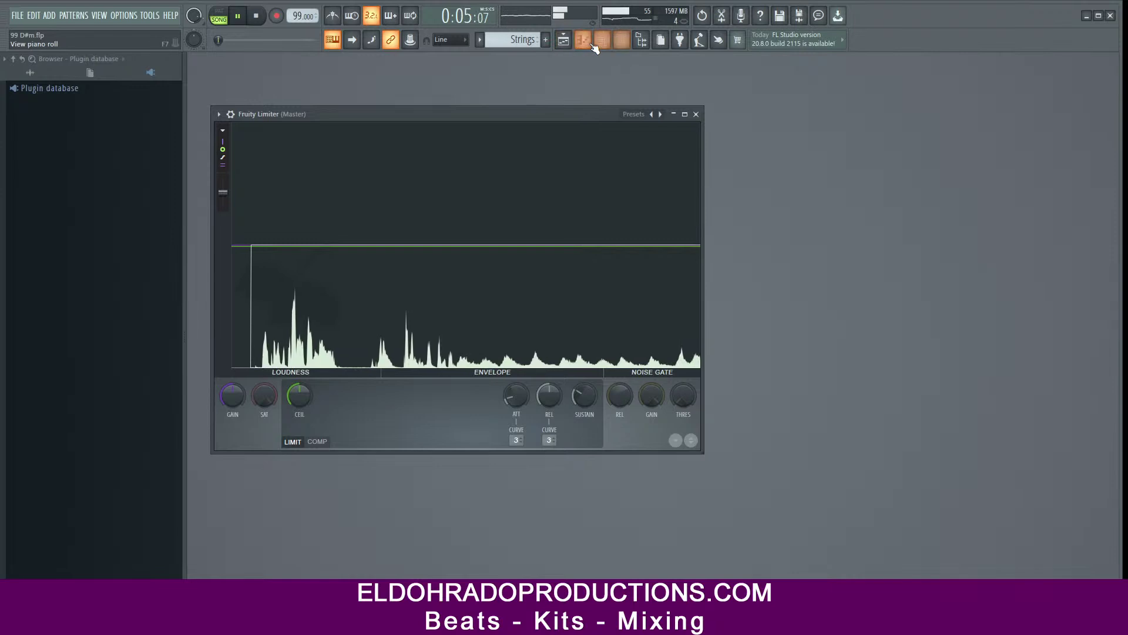
click(564, 42)
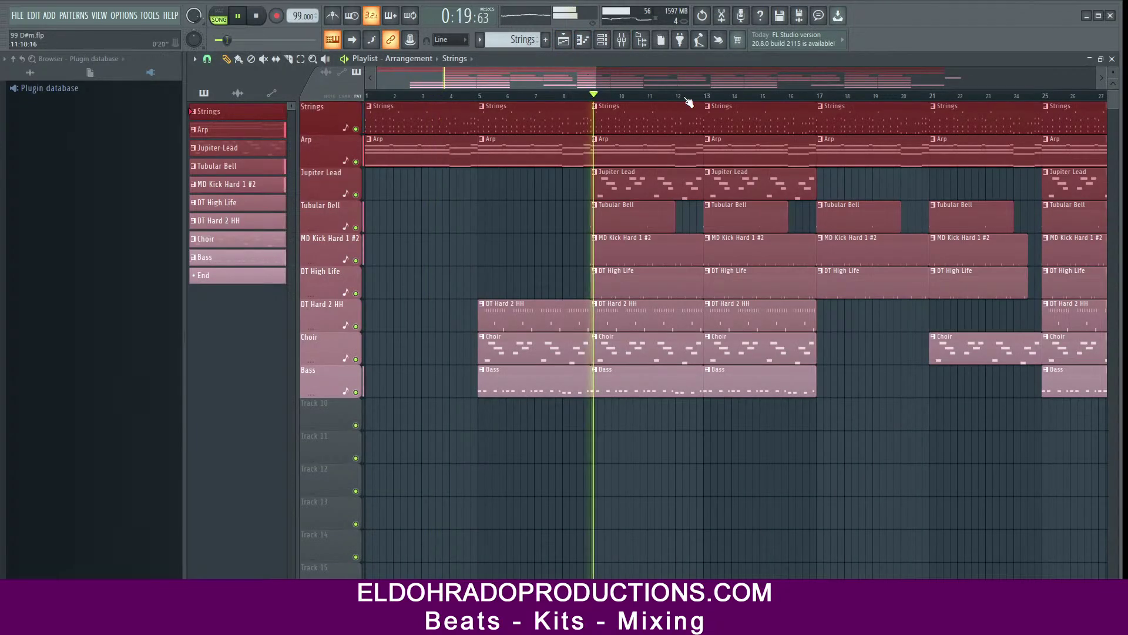
key(F5)
Step: Set the Master limiter's gain to 9.0 dB while the beat plays, then close the plugin
drag(232, 406, 233, 382)
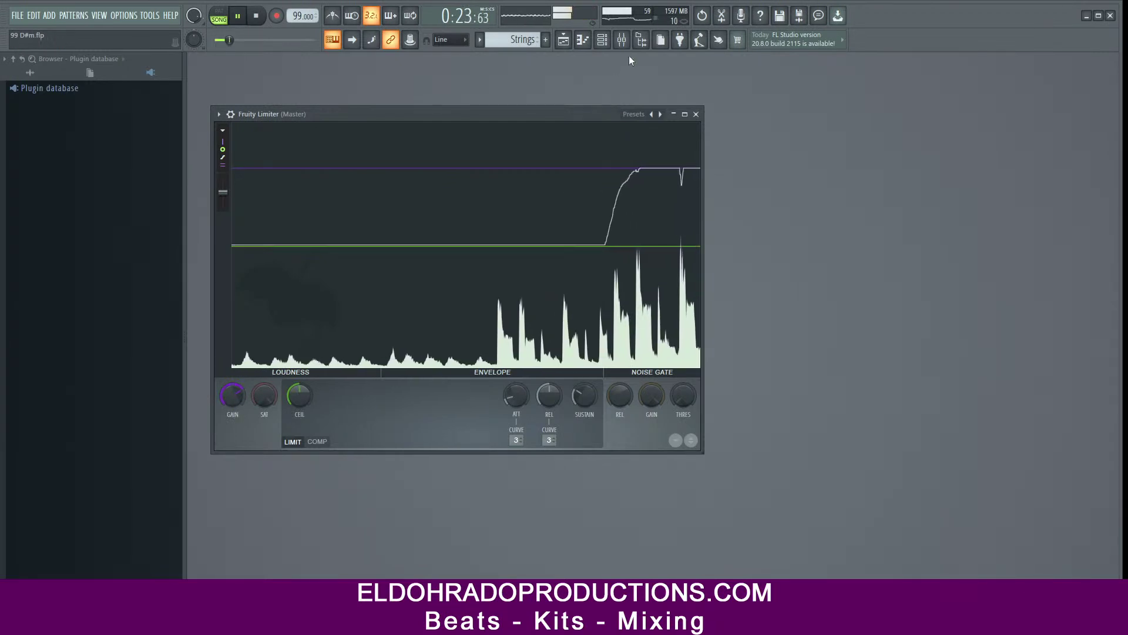
click(622, 40)
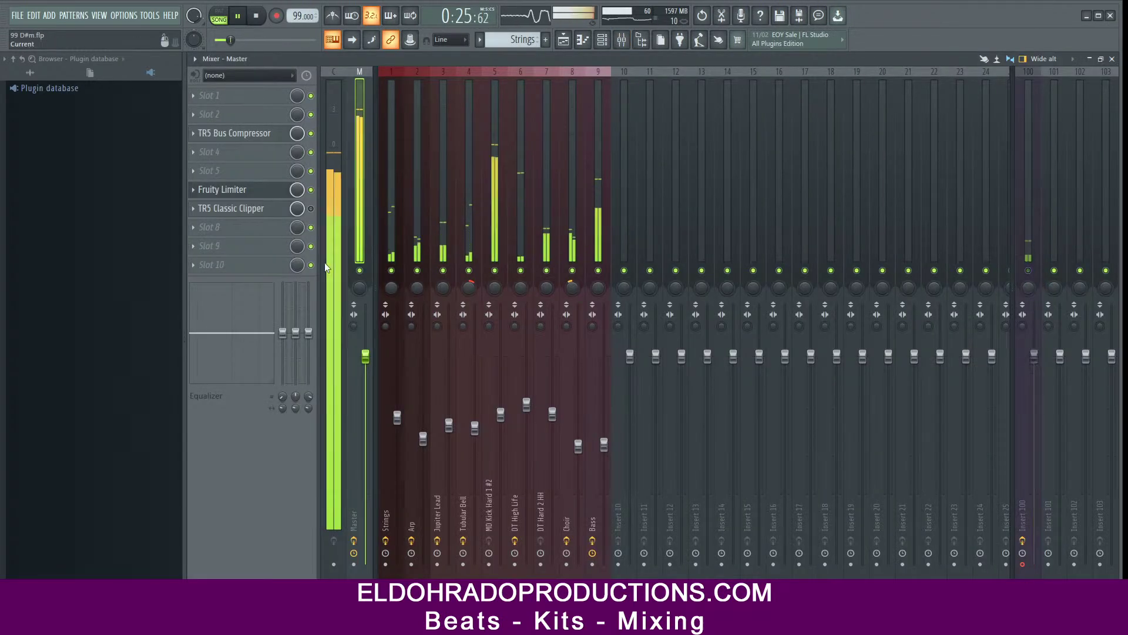
click(241, 190)
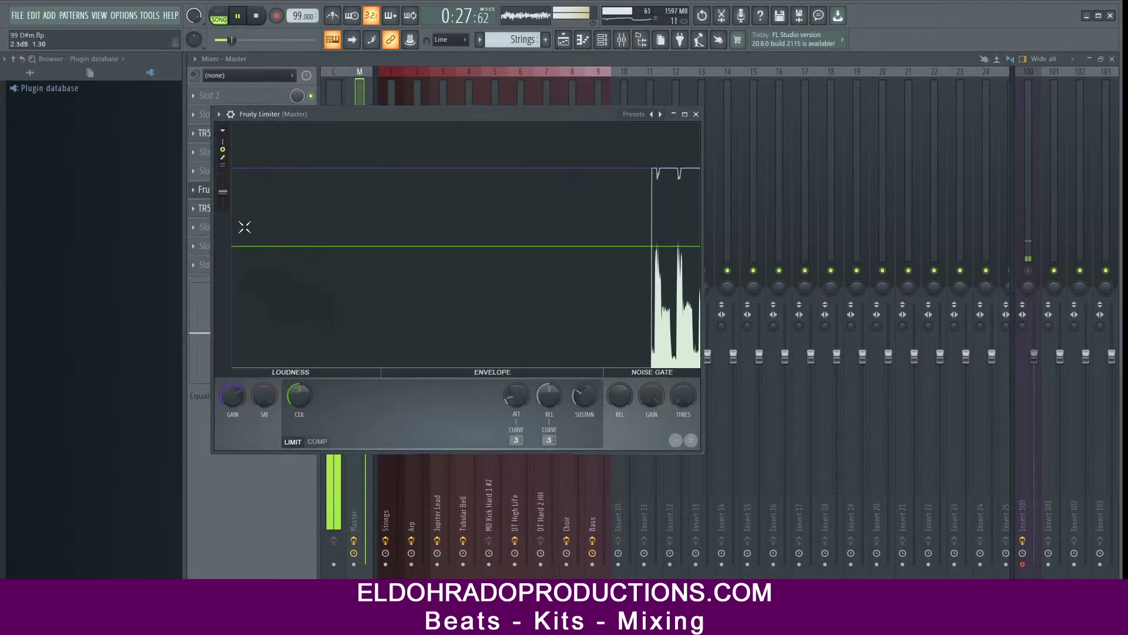
drag(235, 401, 235, 385)
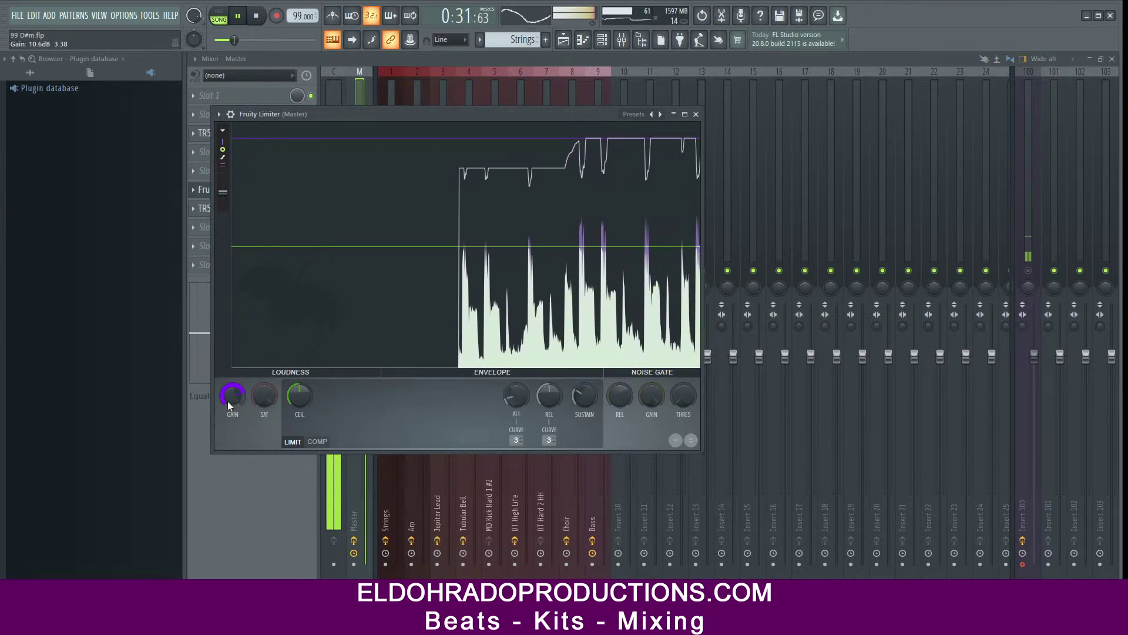
scroll(229, 399, down, 2)
scroll(233, 396, down, 2)
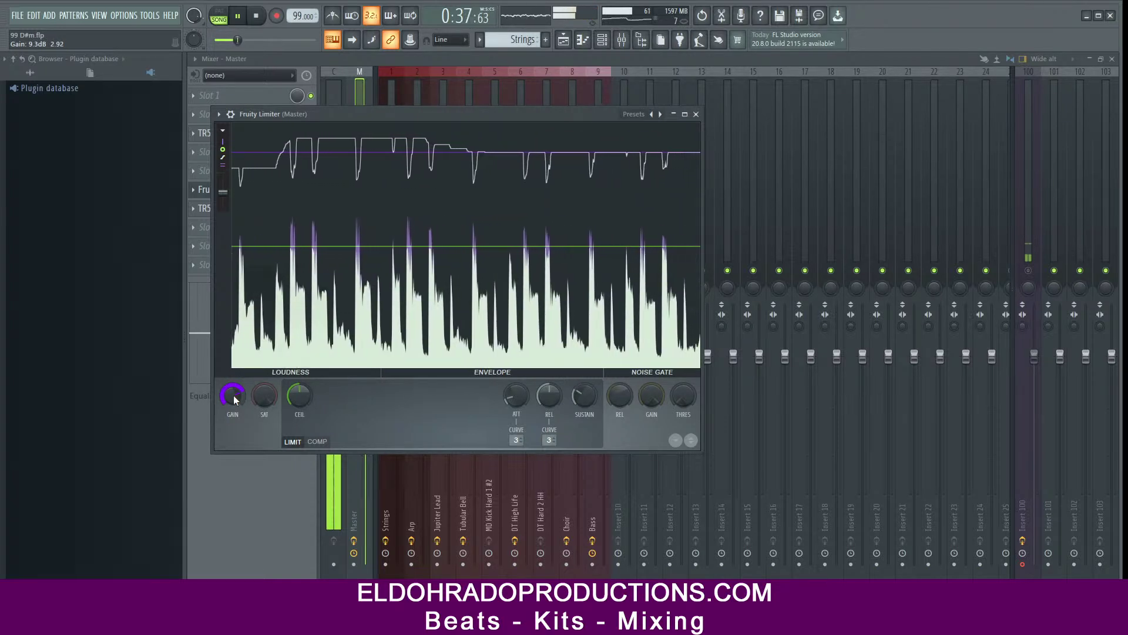
scroll(234, 395, down, 1)
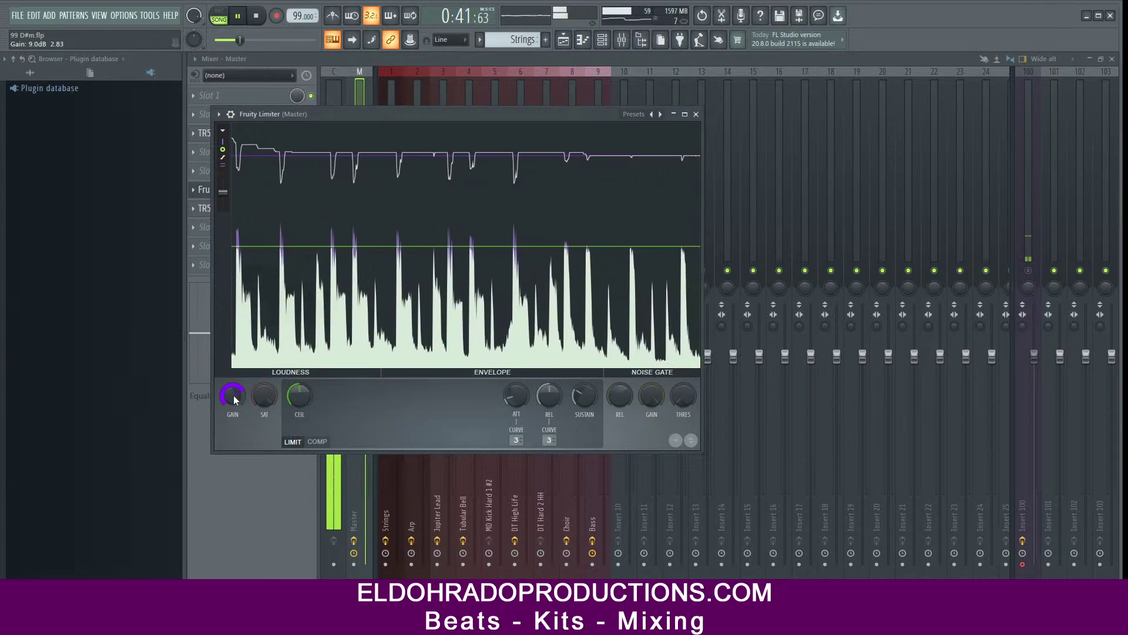
click(696, 114)
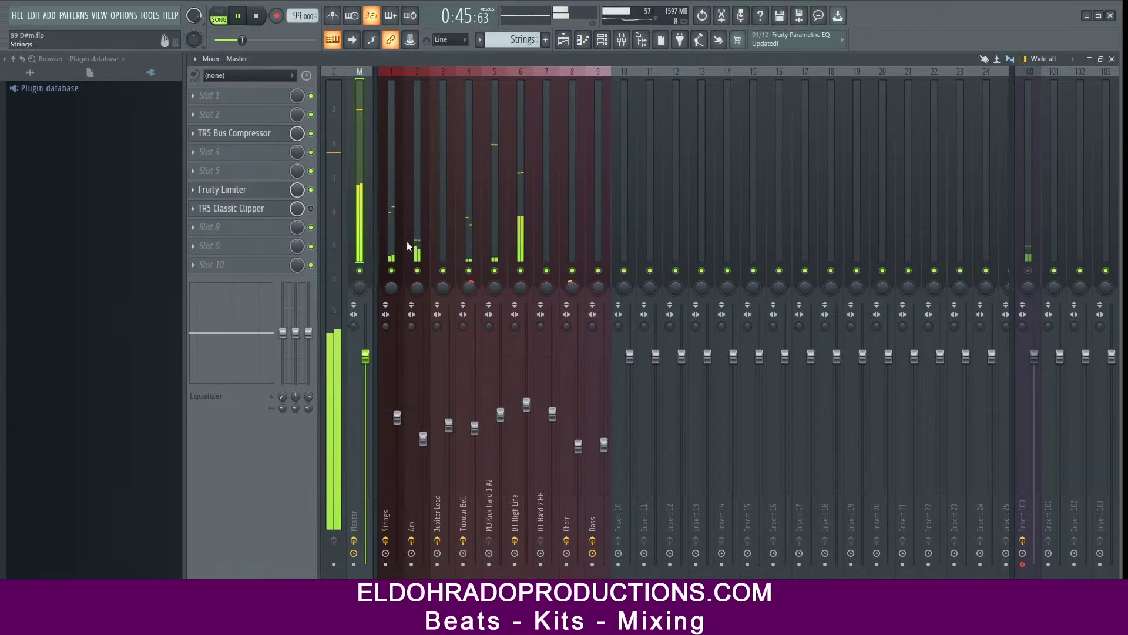
Step: Lower the DT High Life track's volume slightly and set the Choir track's volume to 60% (-10.0 dB)
drag(527, 404, 532, 422)
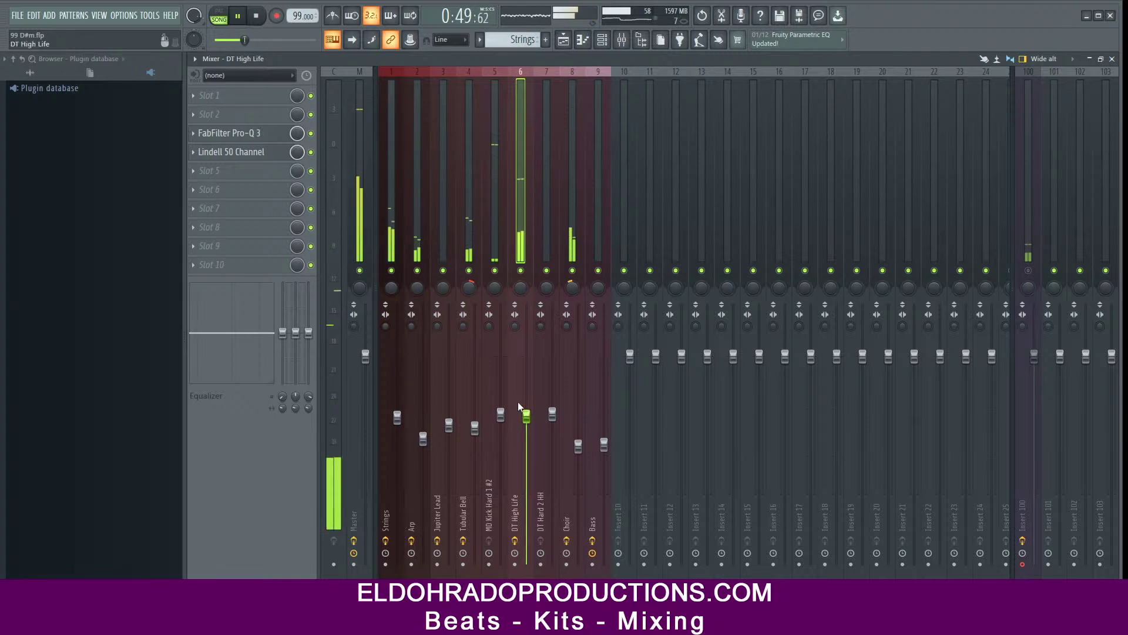
drag(578, 446, 577, 442)
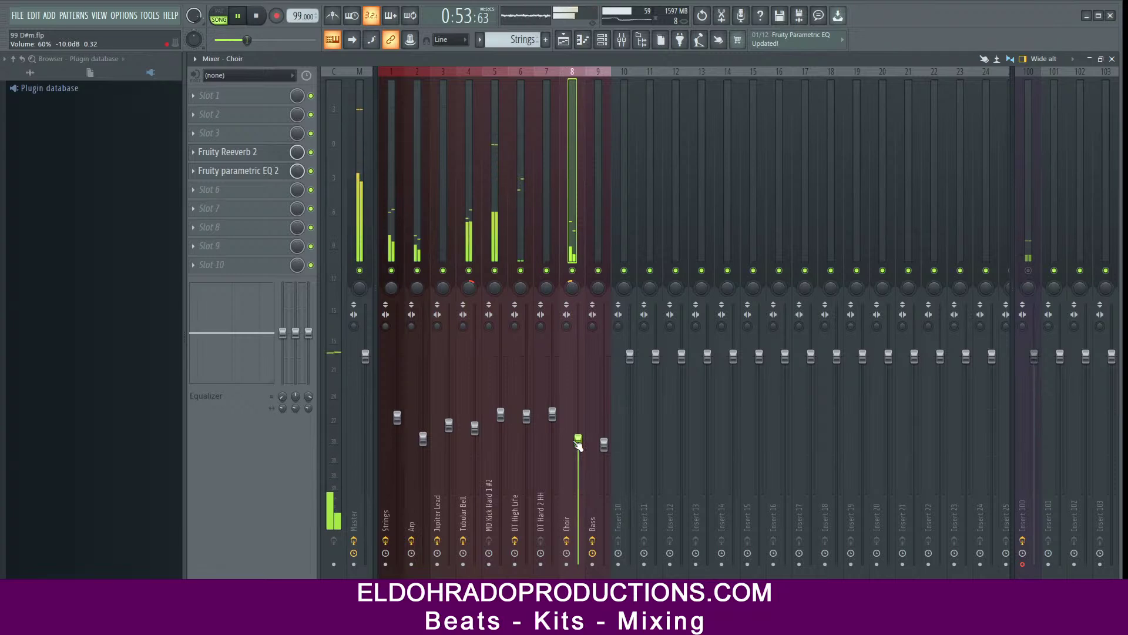
drag(527, 415, 527, 419)
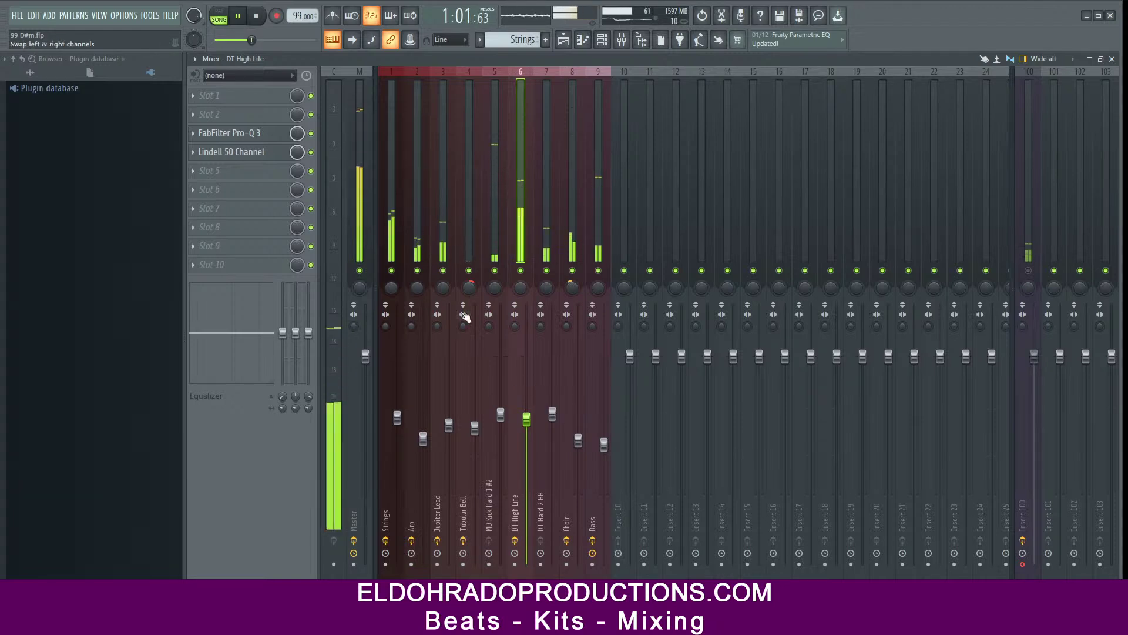
Step: Stop the beat, compare it with the audio on insert 100, then resume playback
click(357, 220)
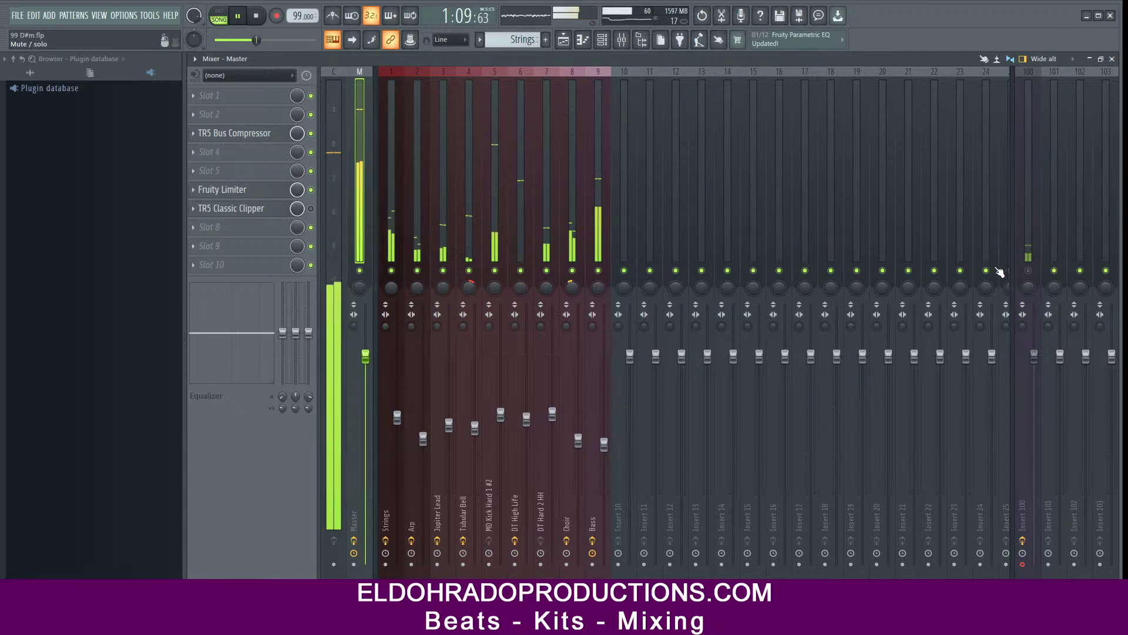
key(space)
click(1029, 270)
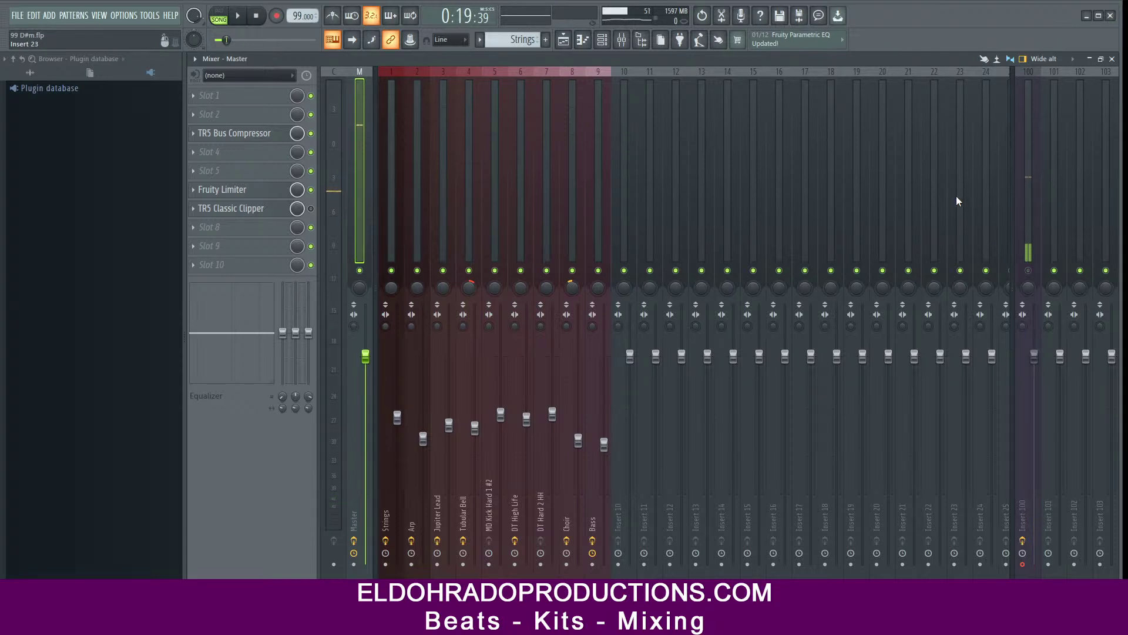
key(space)
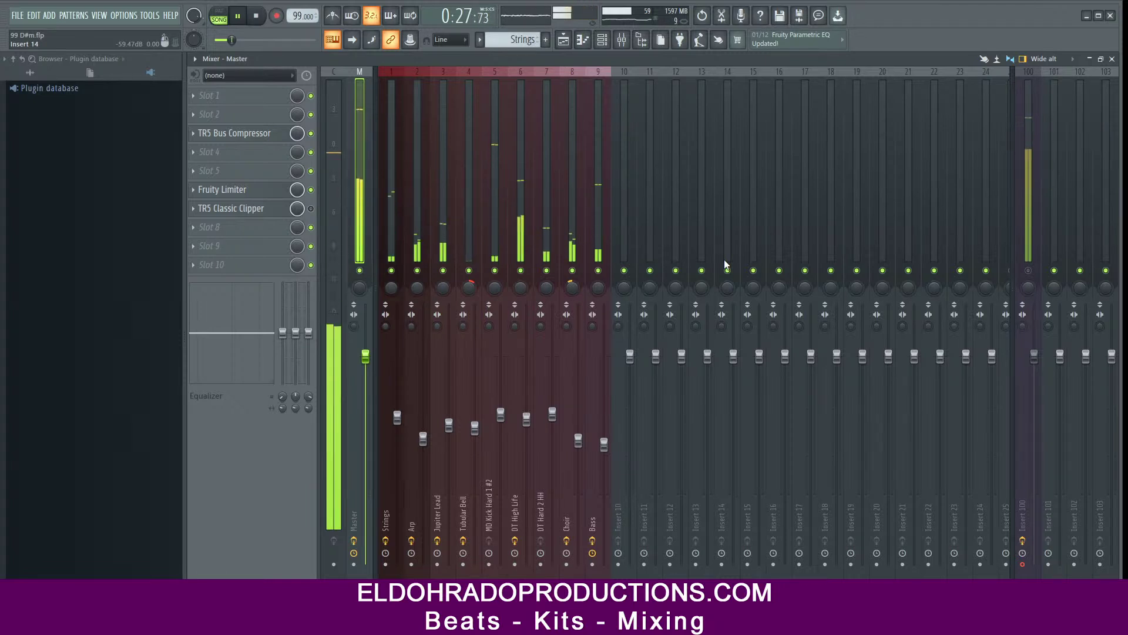
Step: Raise the volumes of the Bass and MD Kick Hard 1 #2 tracks slightly while the beat plays
drag(601, 445, 597, 434)
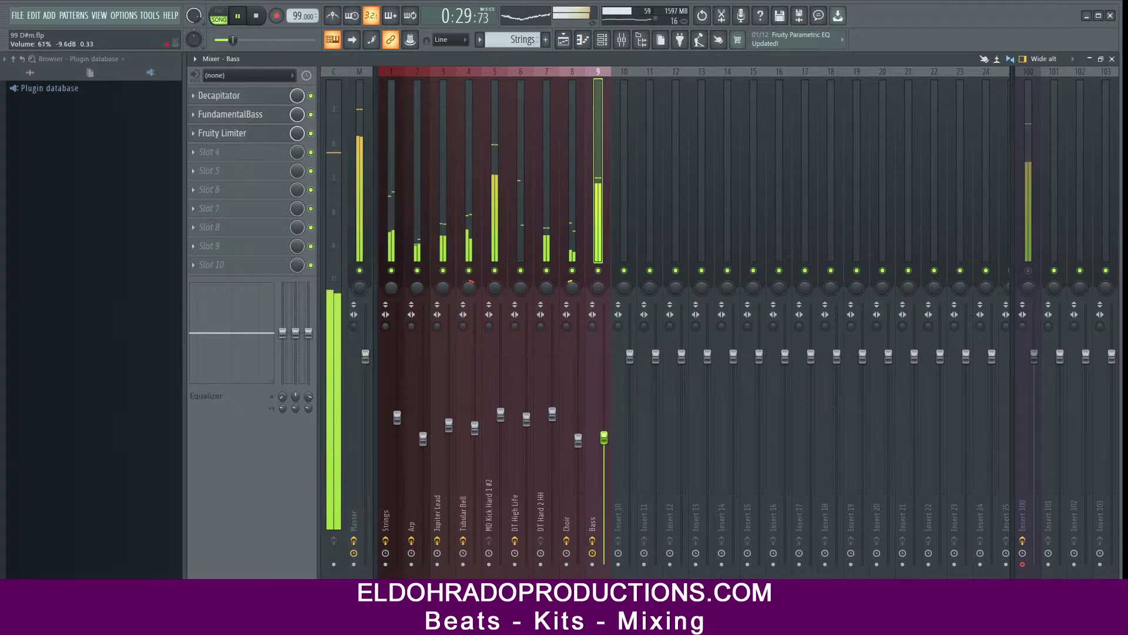
drag(500, 415, 500, 419)
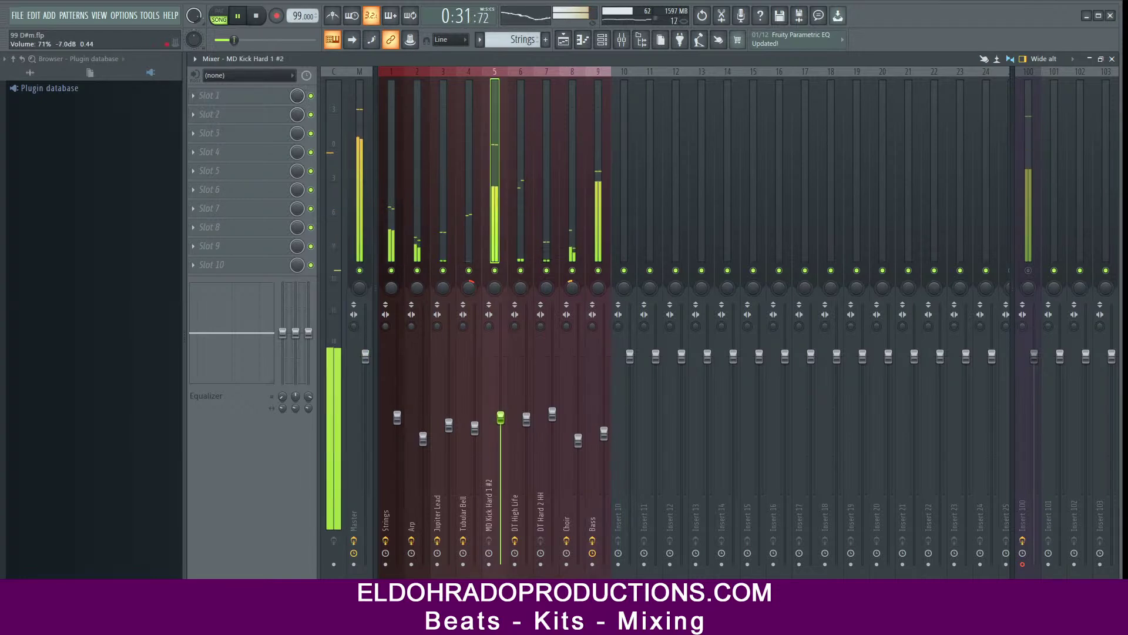
drag(604, 434, 604, 422)
drag(500, 418, 500, 411)
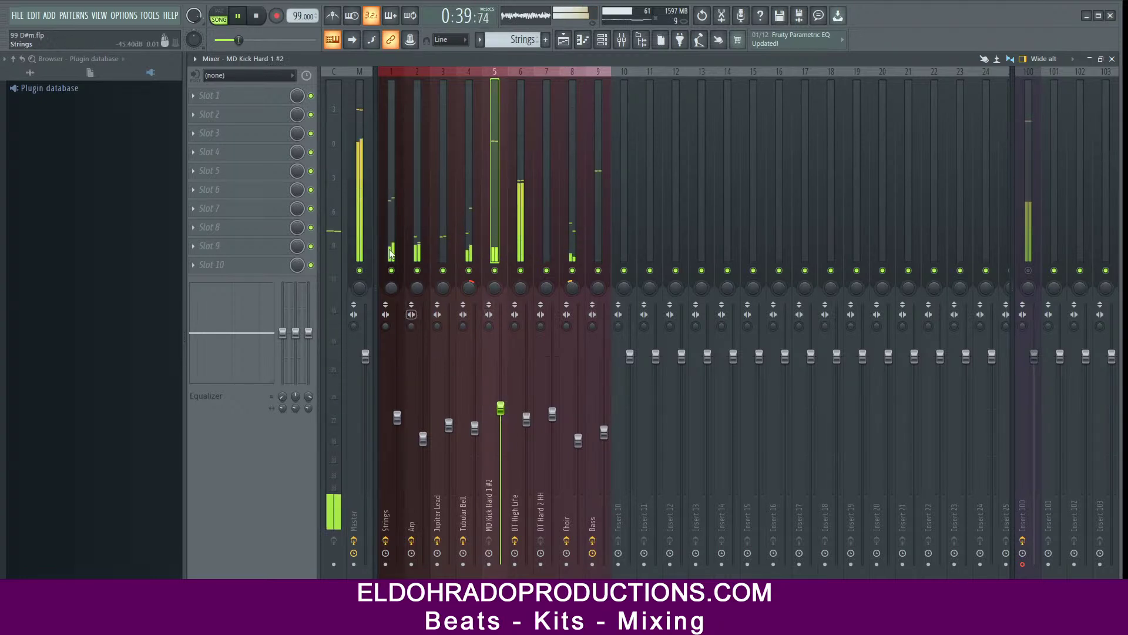
Step: Check Fruity Limiter's level display on the Master track while the beat plays, then close the plugin
click(391, 228)
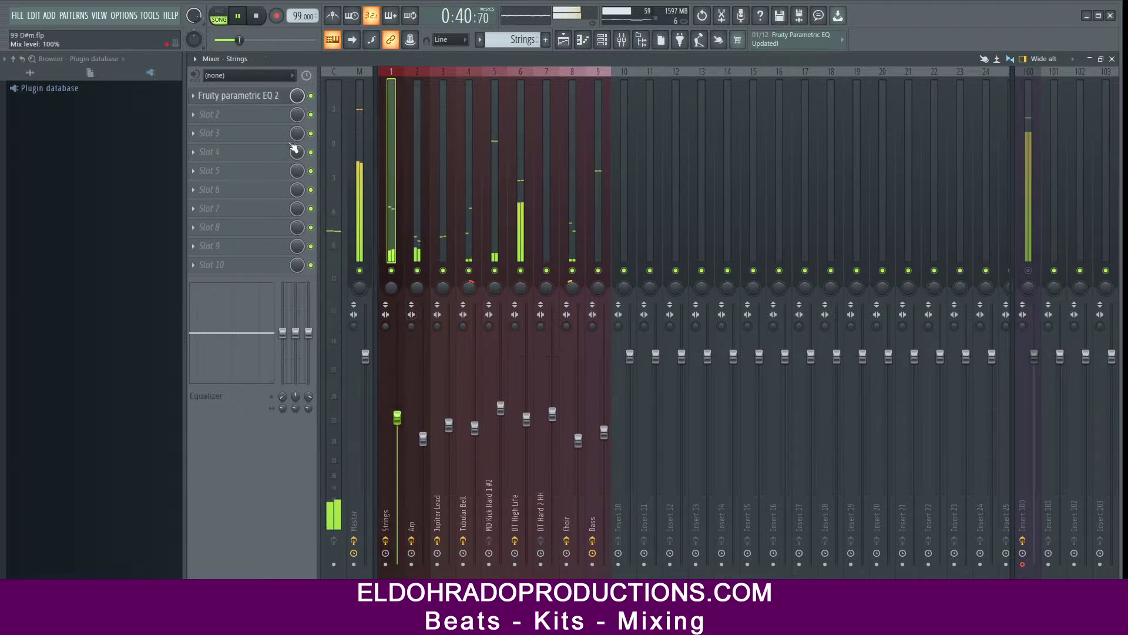
click(355, 203)
click(235, 189)
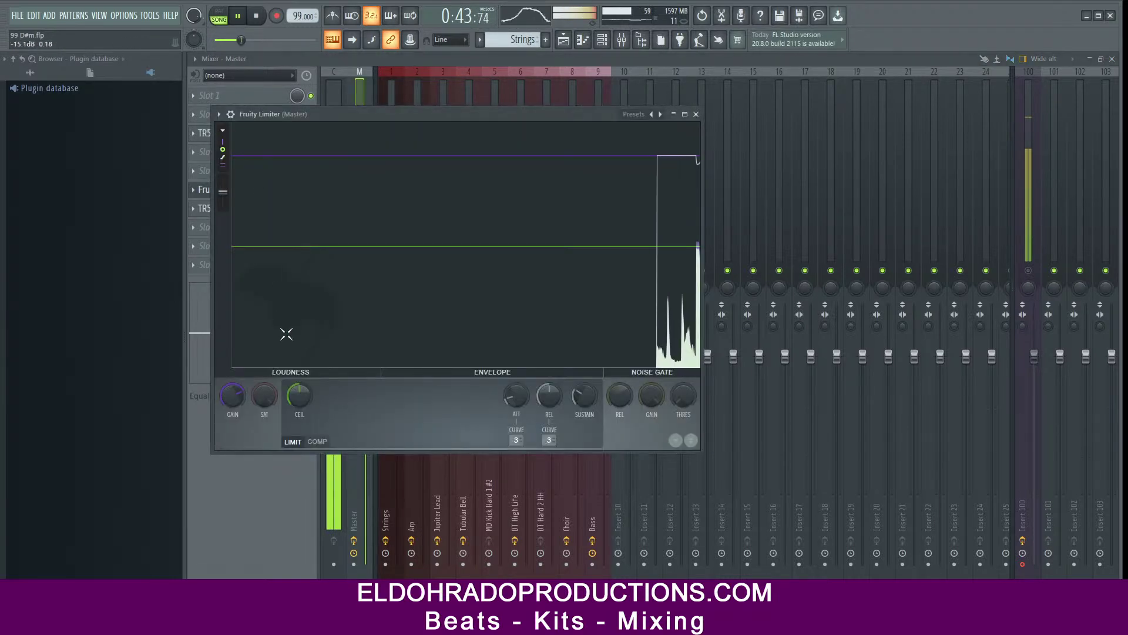
click(696, 114)
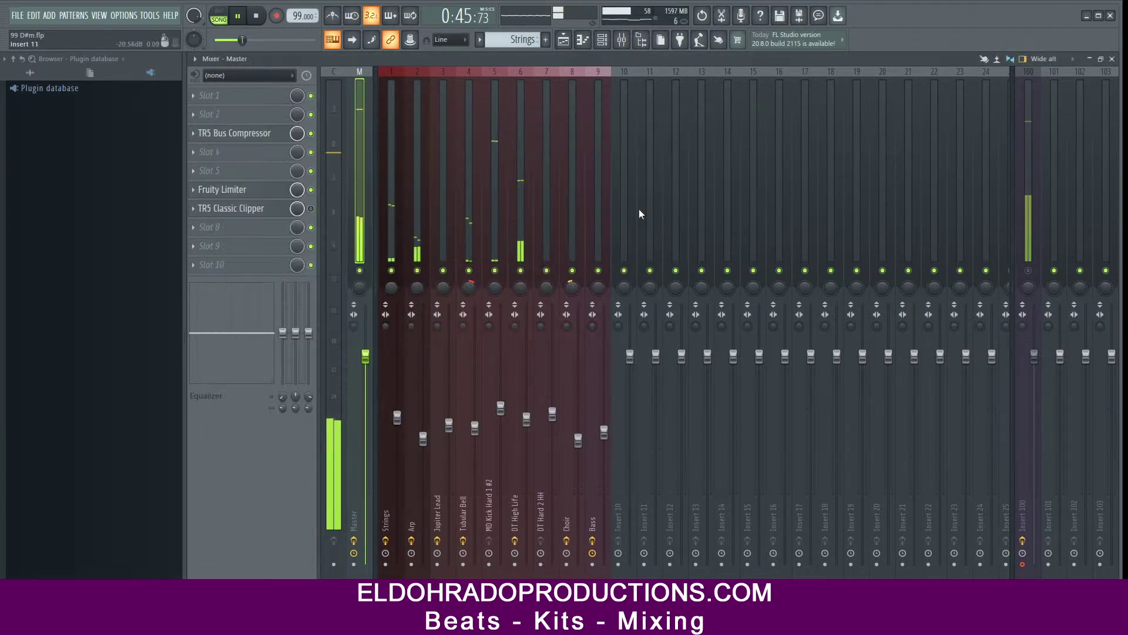
shift+click(599, 232)
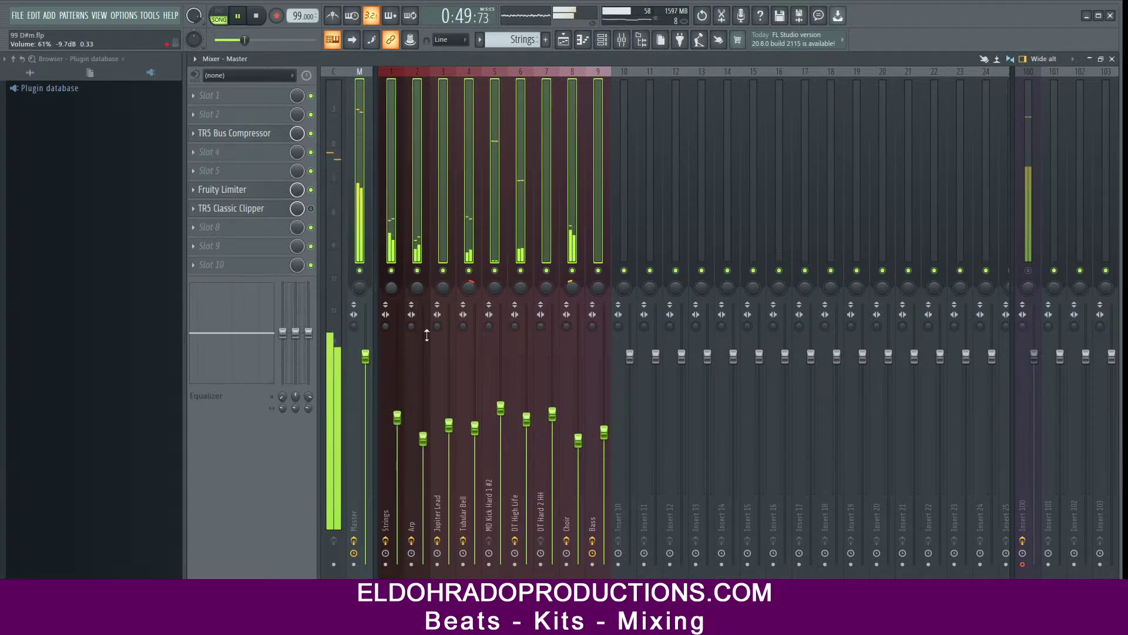
drag(397, 417, 397, 407)
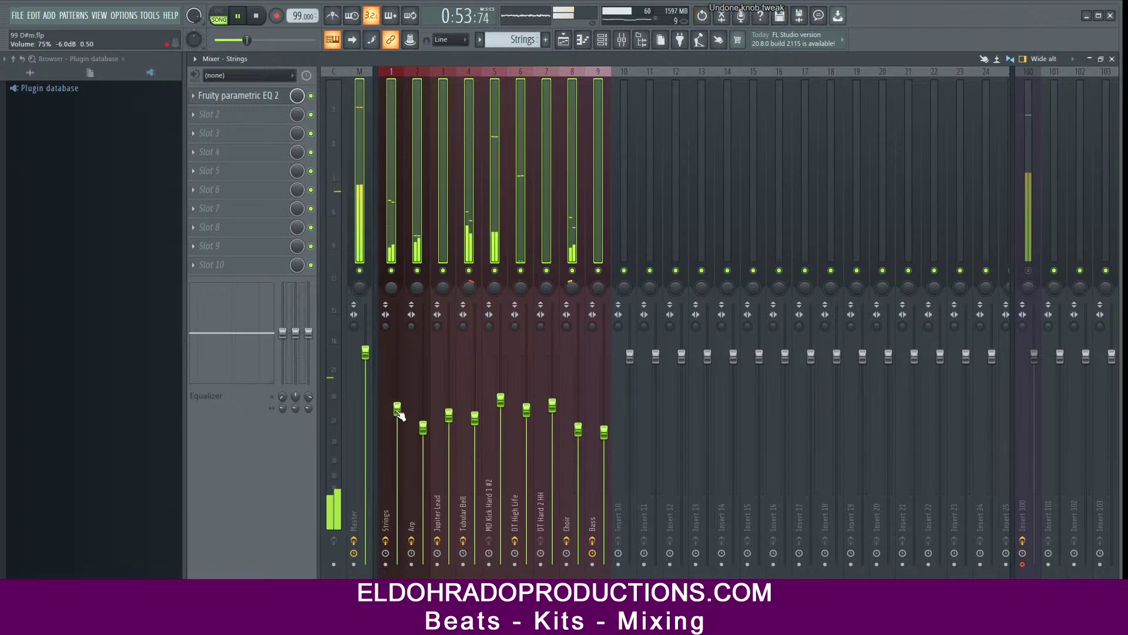
key(ctrl+z)
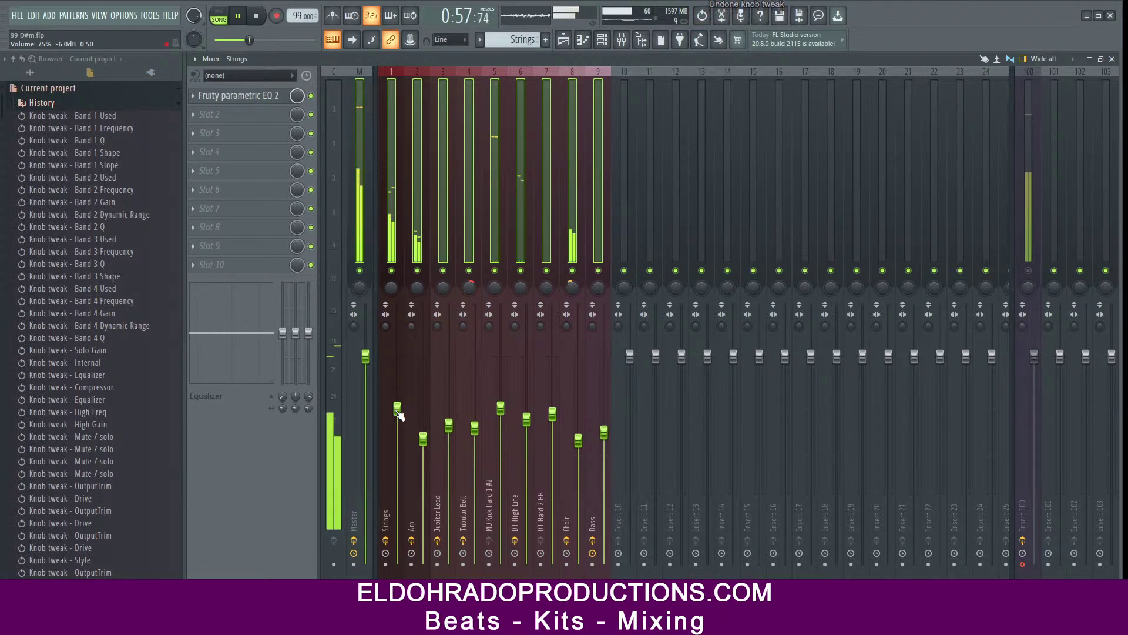
Step: Select the mixer tracks from Strings to Bass without the Master and raise their volumes together slightly
click(626, 212)
click(598, 219)
drag(598, 219, 400, 238)
drag(397, 408, 397, 403)
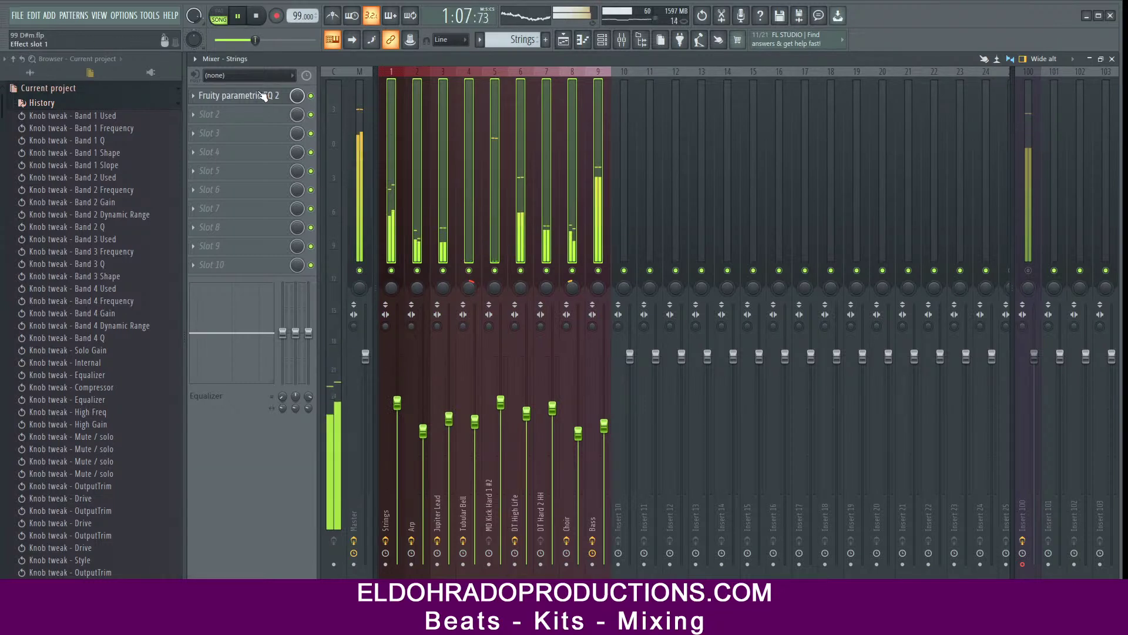
Step: Set the gain of Fruity Limiter on the Master track to 8.6 dB, then close the plugin
click(359, 135)
click(222, 189)
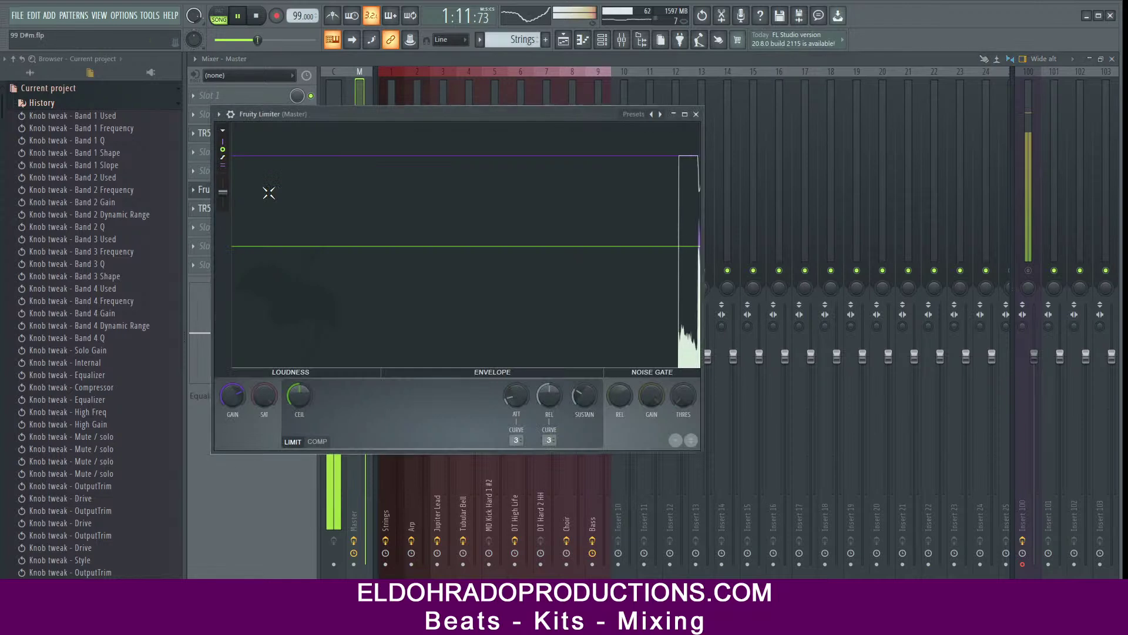
mouse_move(233, 395)
mouse_down()
mouse_move(232, 376)
mouse_move(236, 388)
mouse_up()
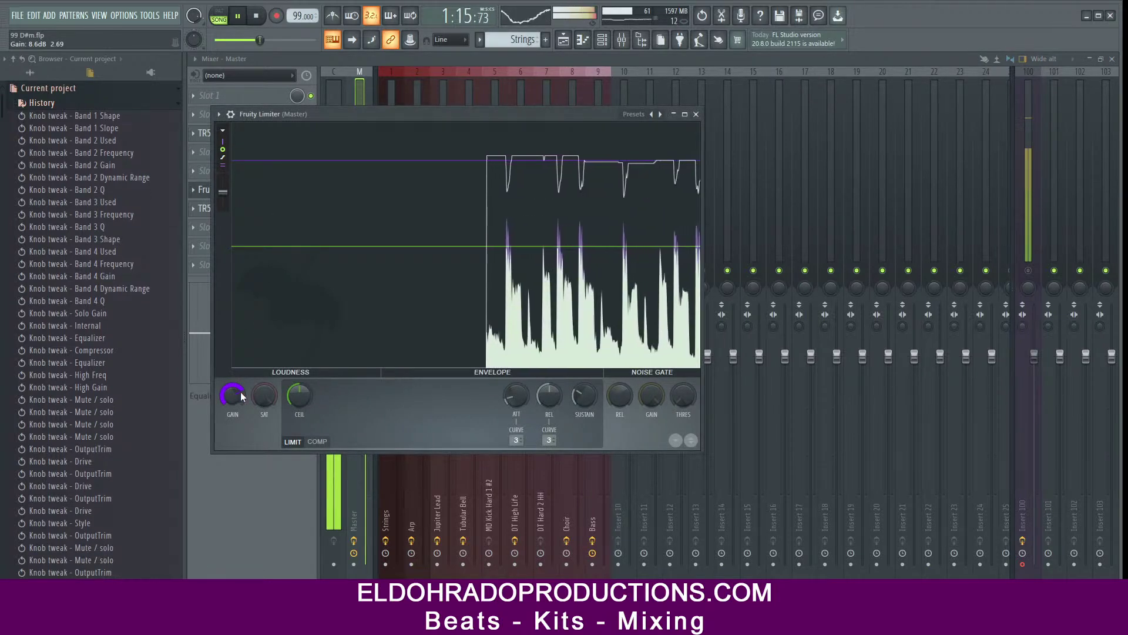
click(696, 114)
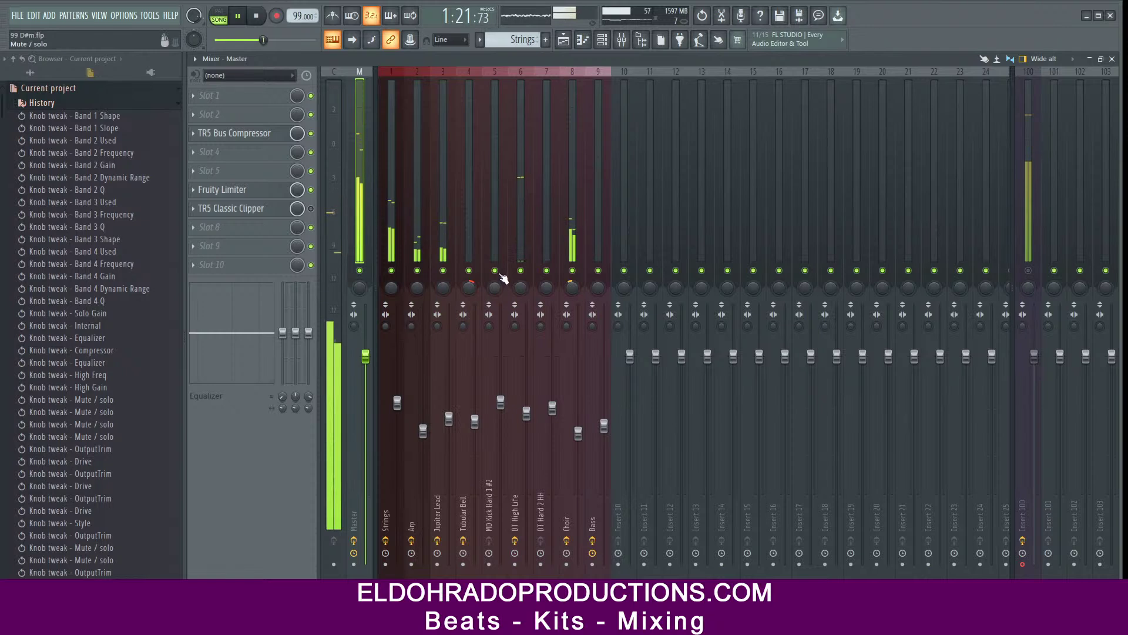
Step: Raise the Jupiter Lead track's volume slightly and pan it off centre, lower the Choir track a touch, then stop the beat
drag(449, 419, 449, 408)
click(578, 433)
drag(443, 287, 443, 293)
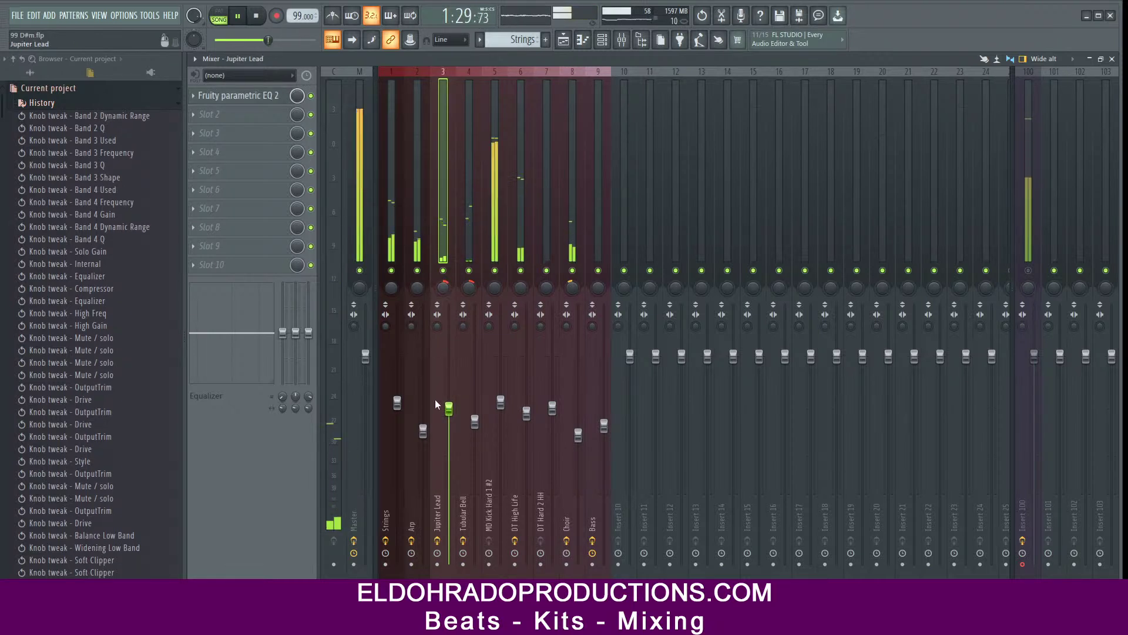
drag(578, 435, 578, 435)
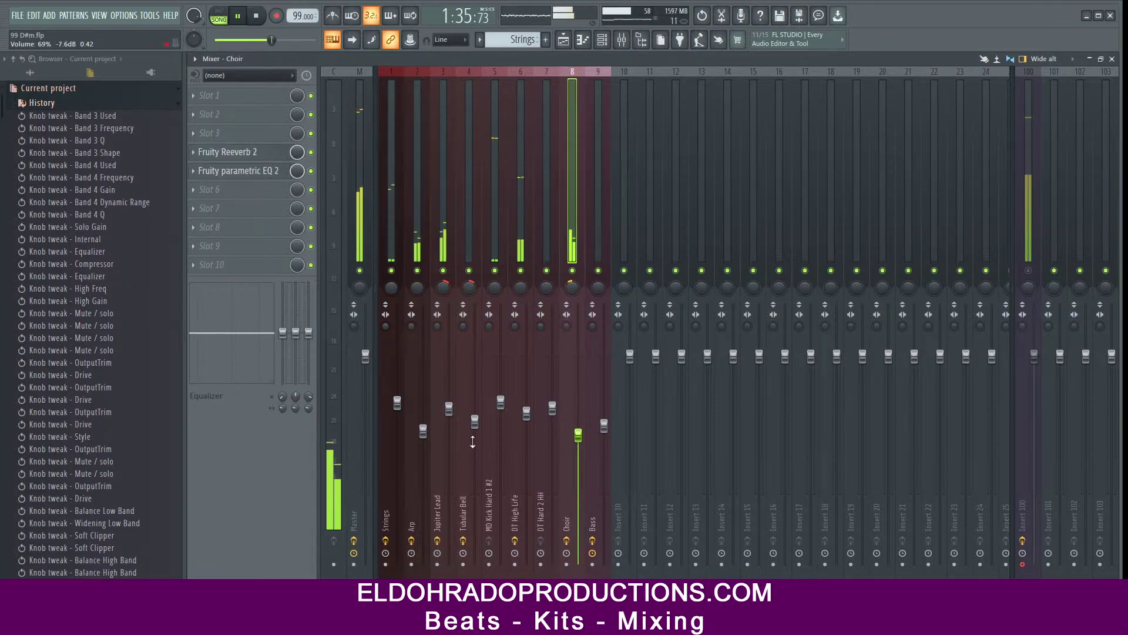
drag(449, 408, 449, 413)
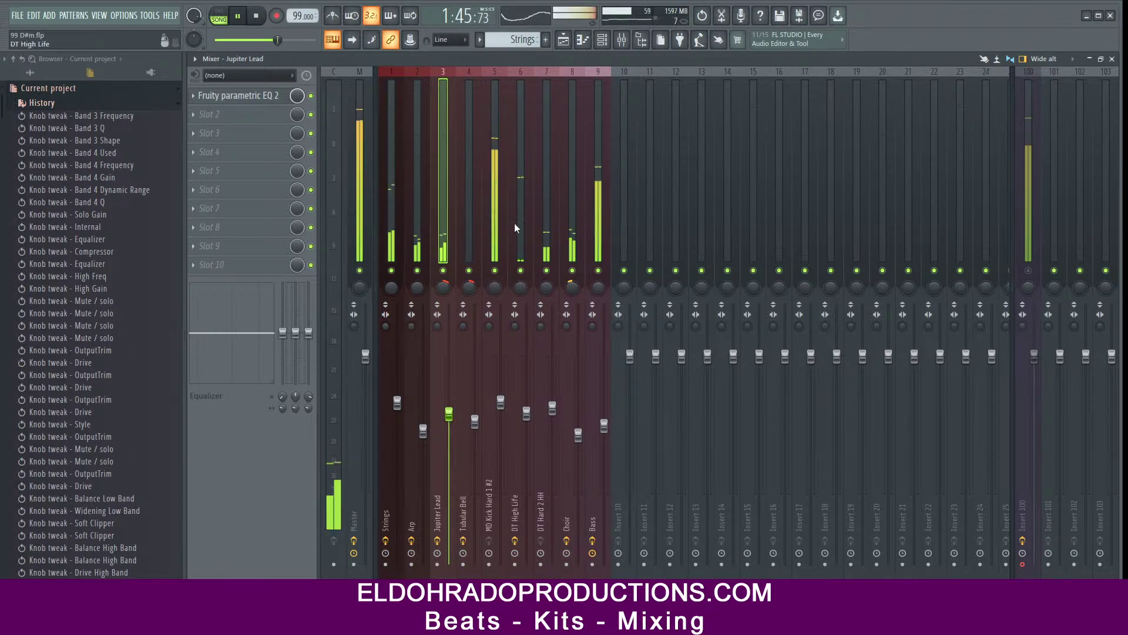
key(space)
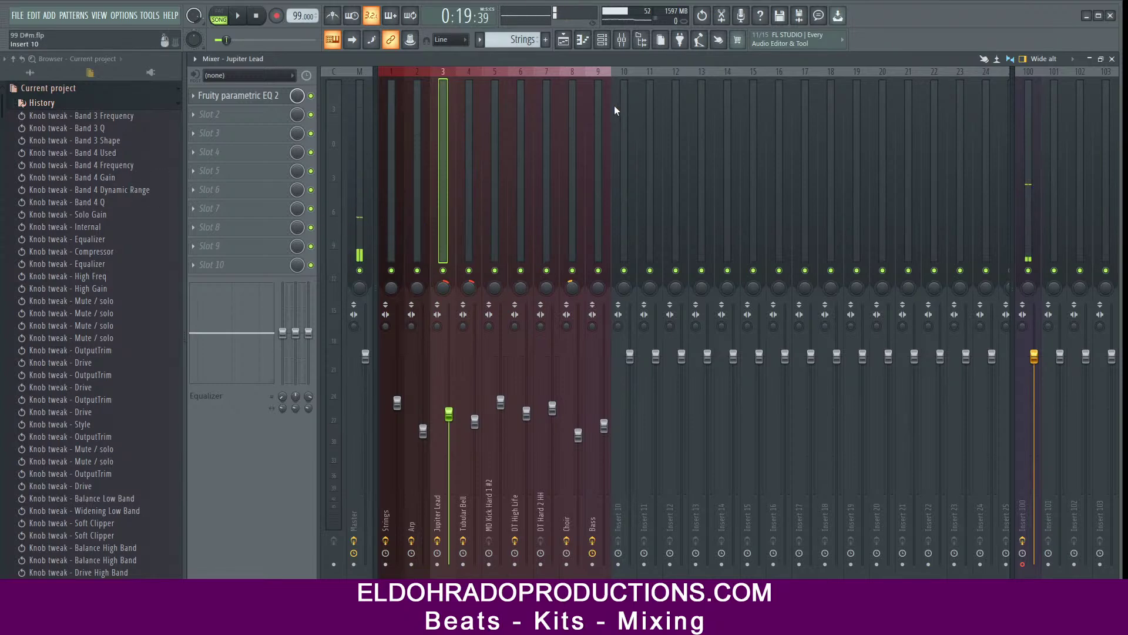
Step: Close the mixer and the Tubular Bell equalizer window, then save the project
click(1110, 61)
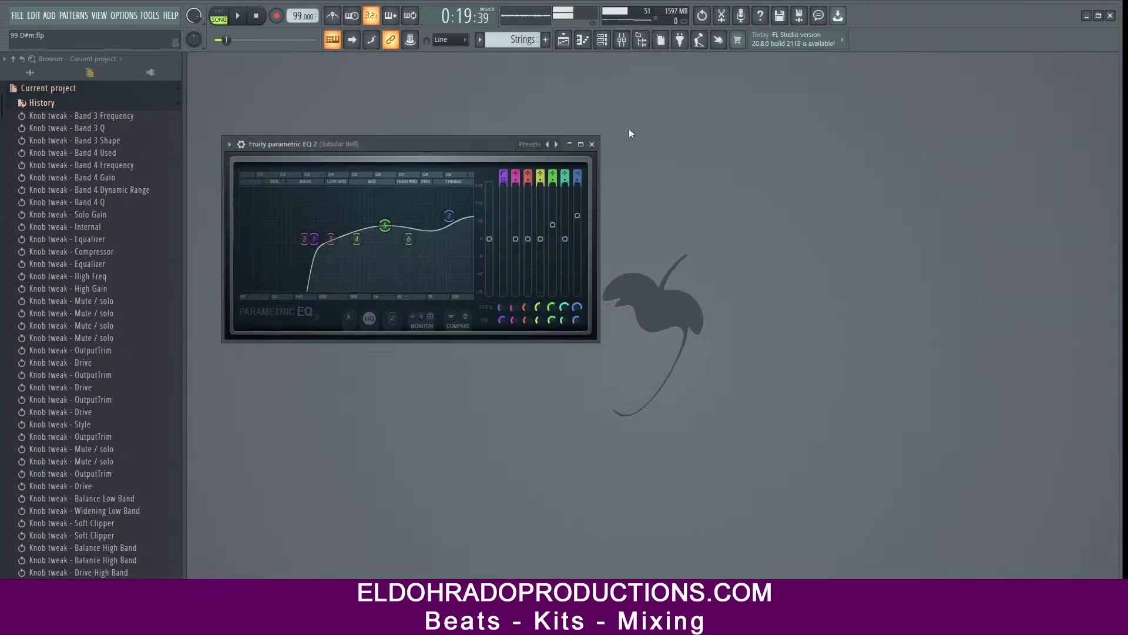
click(602, 143)
click(18, 15)
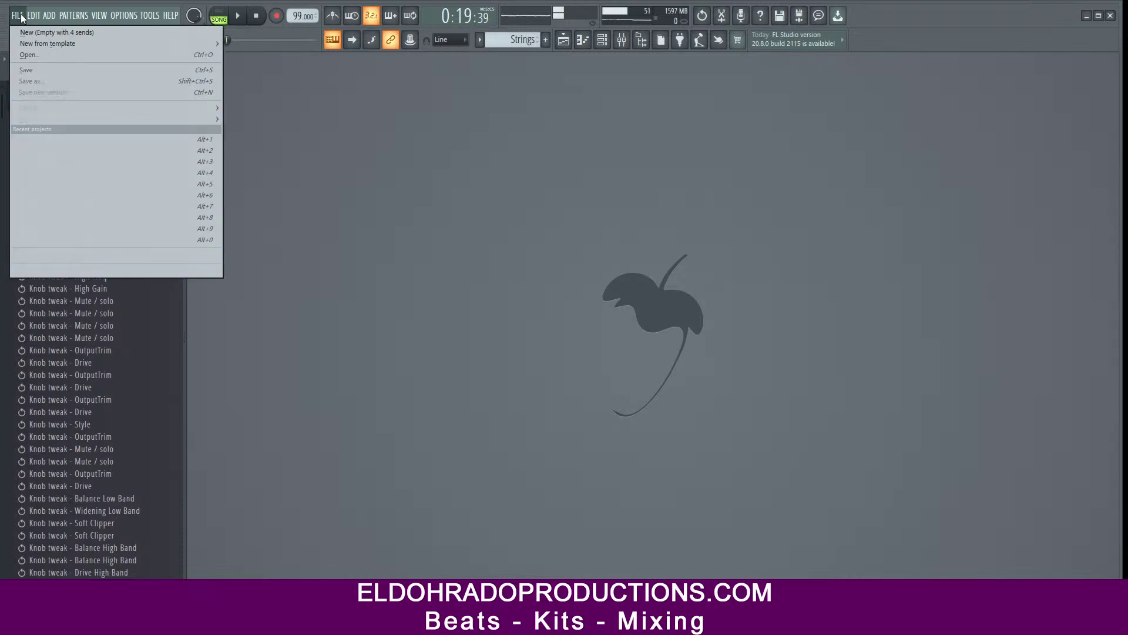
click(40, 69)
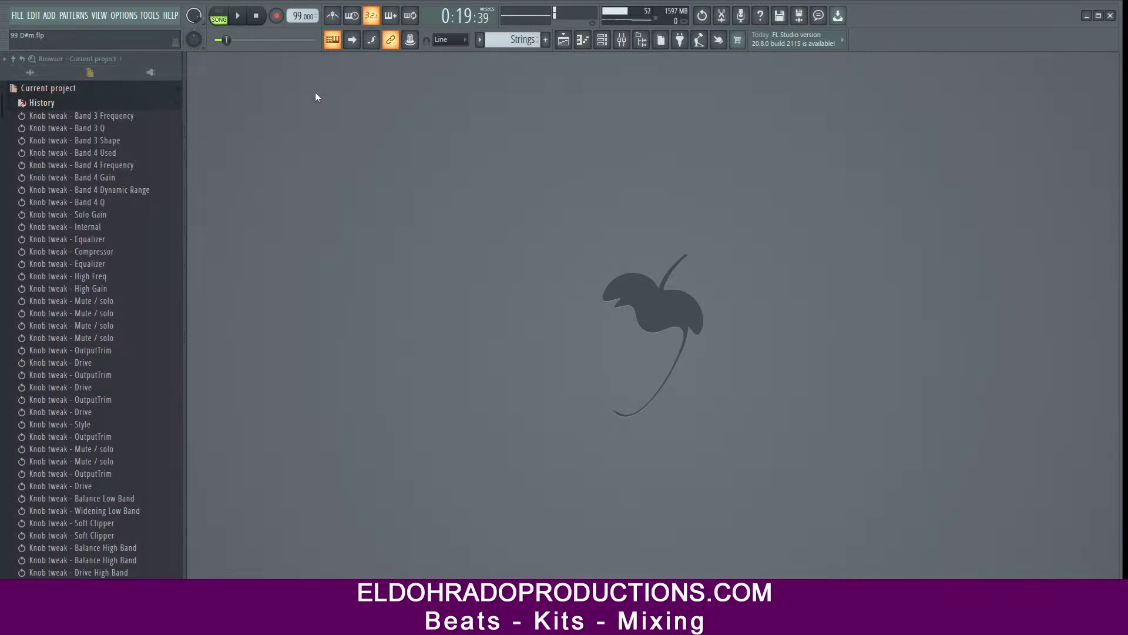
Step: Reopen the mixer and open the recent project stronger riddim +++.flp without saving changes to the current one
click(621, 40)
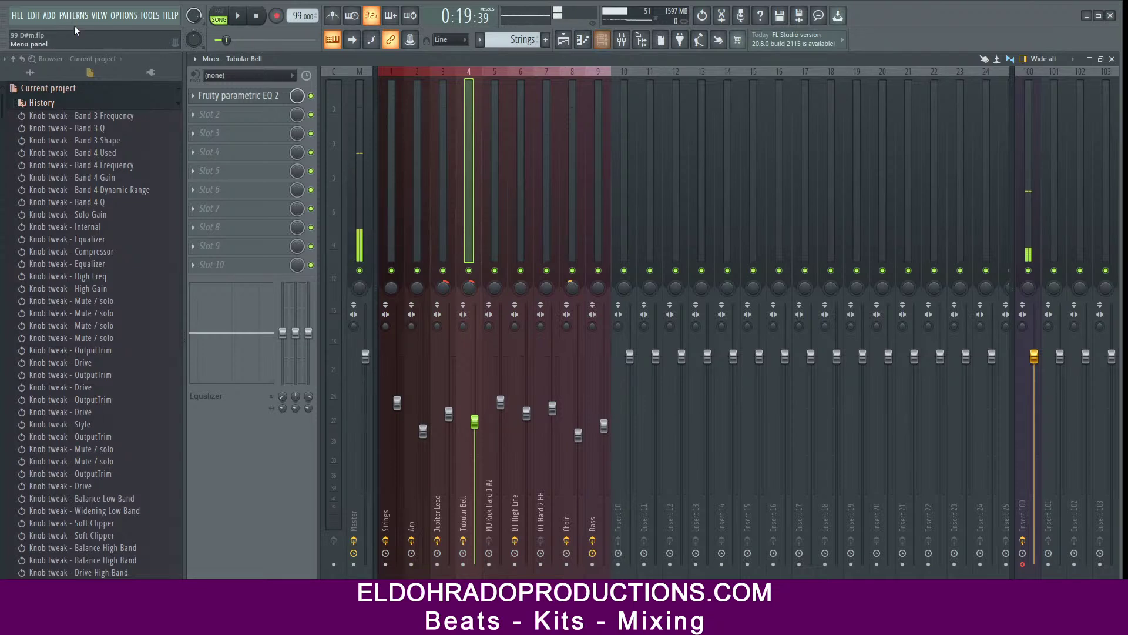
click(17, 15)
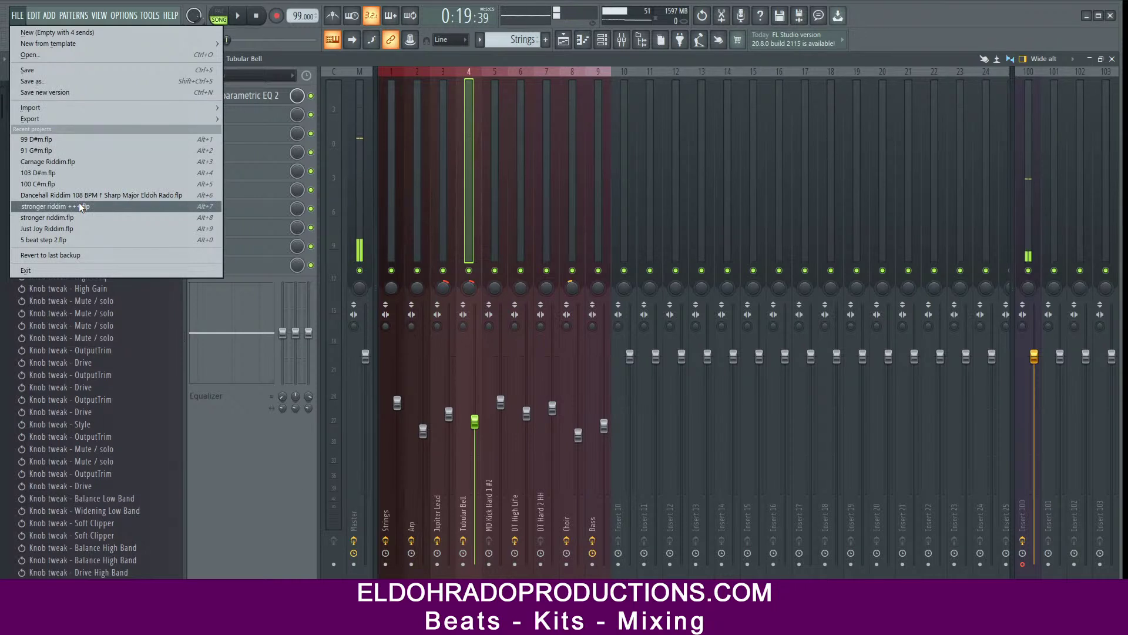
click(16, 17)
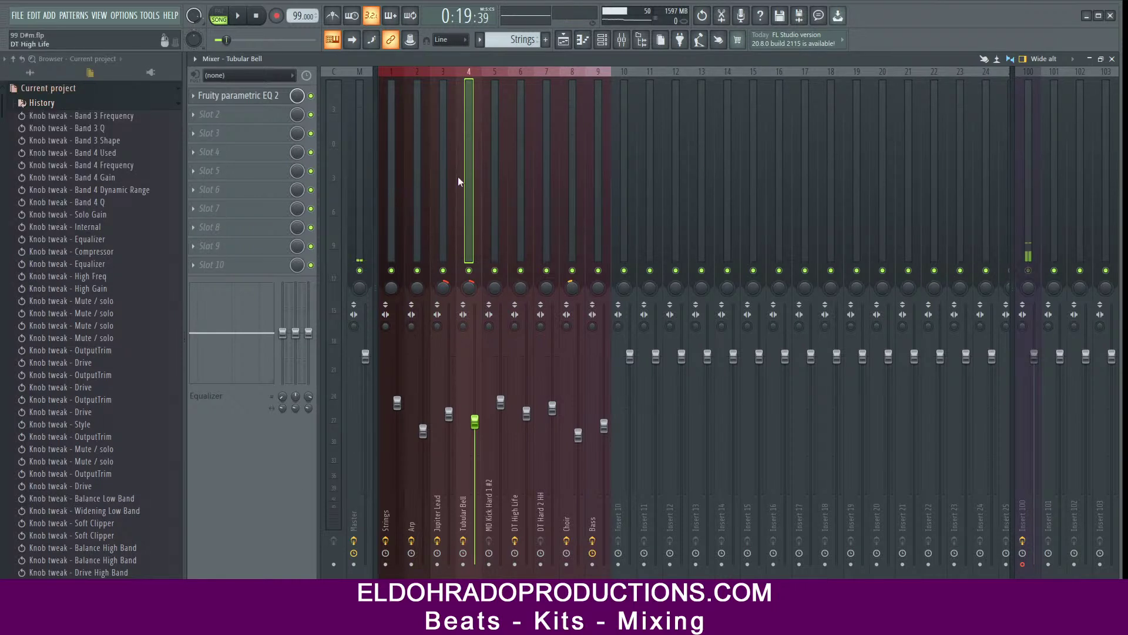
click(16, 21)
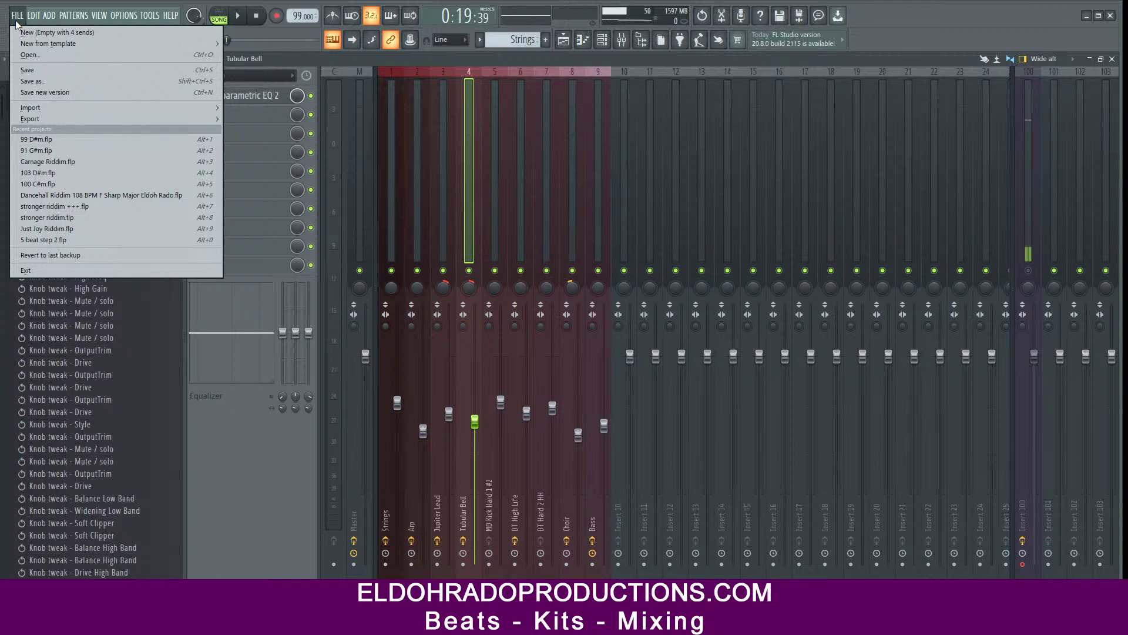
click(84, 204)
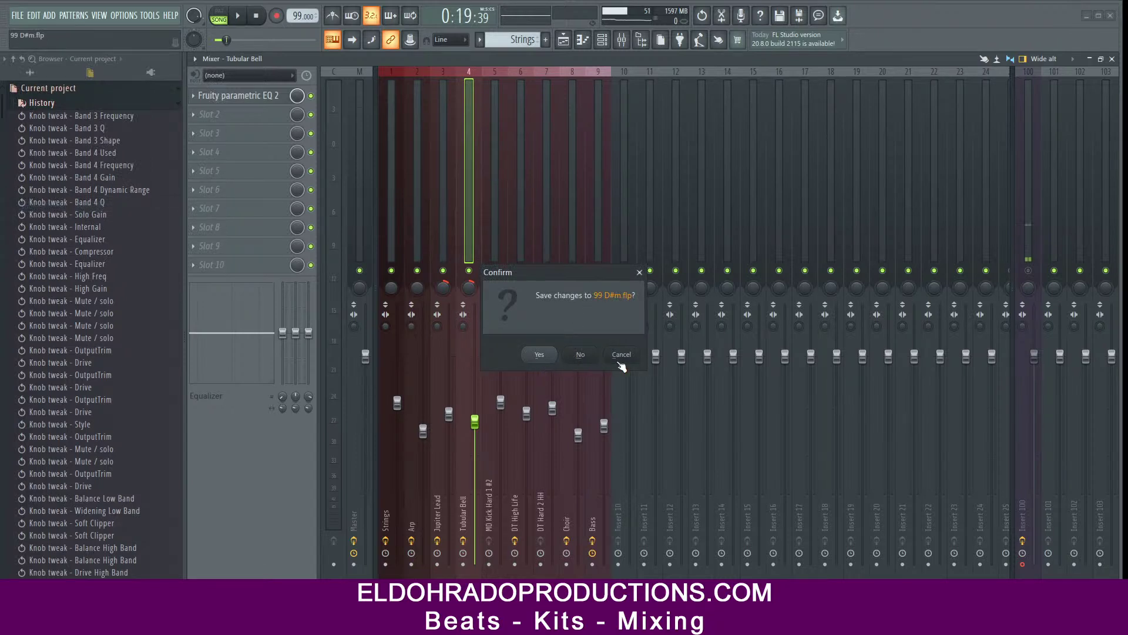
click(572, 357)
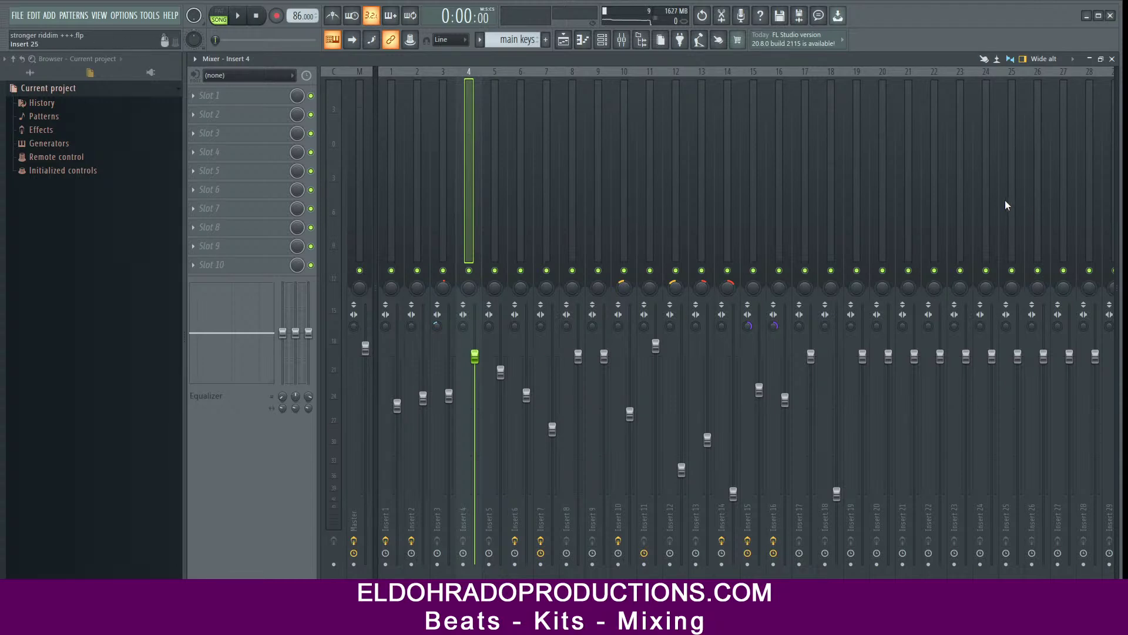
Step: Load the saved mixer track state "s" onto insert 25
click(988, 249)
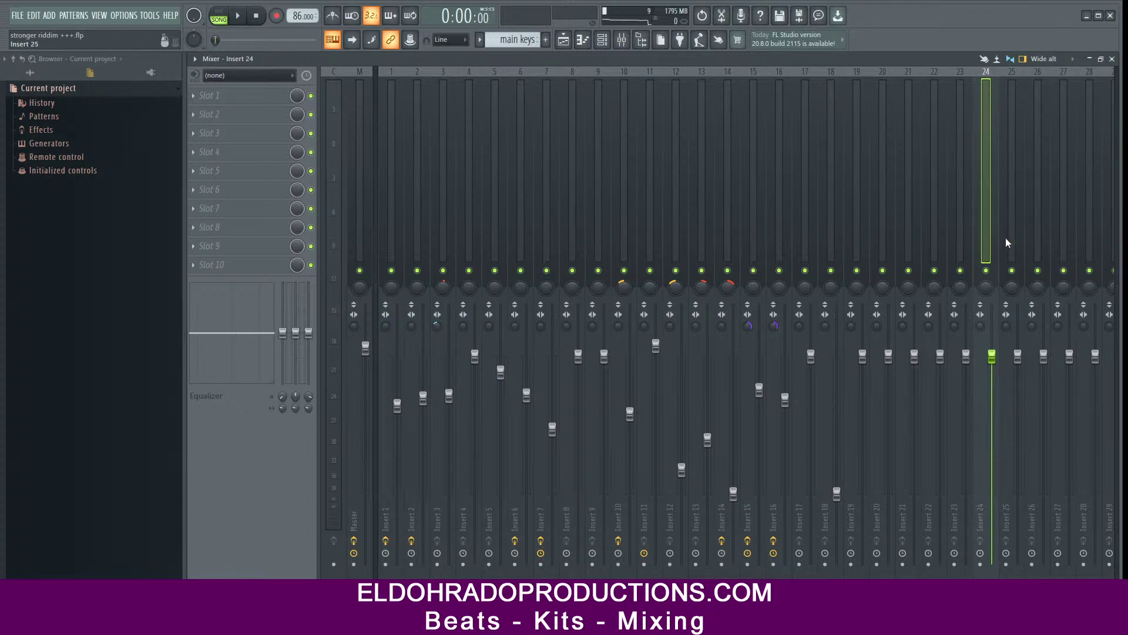
click(1006, 238)
click(195, 59)
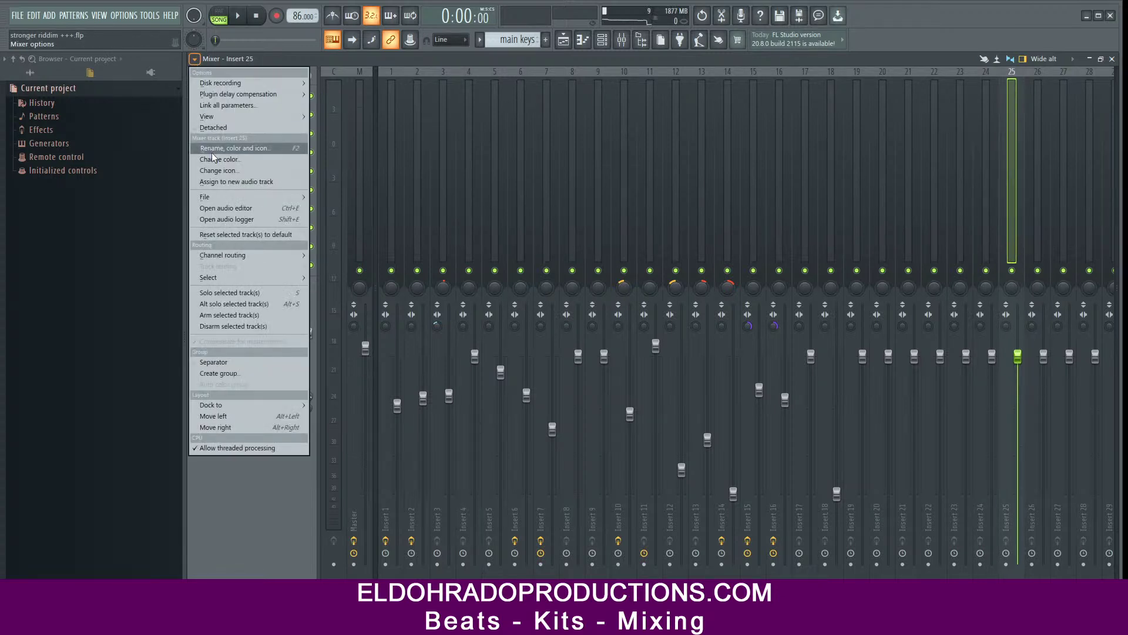
mouse_move(228, 199)
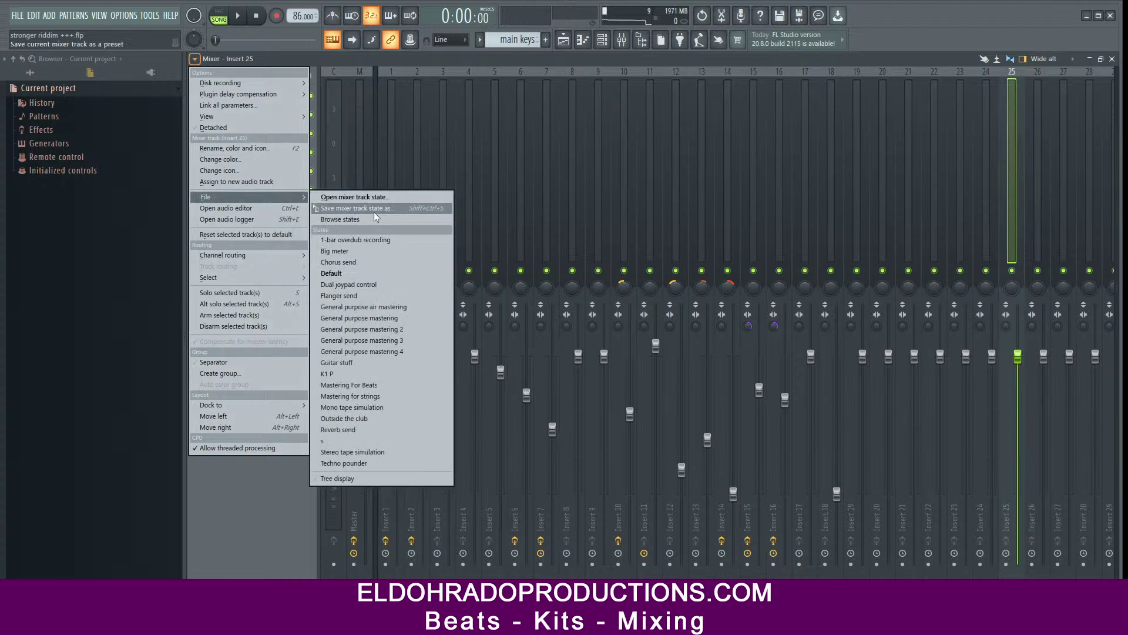
click(339, 442)
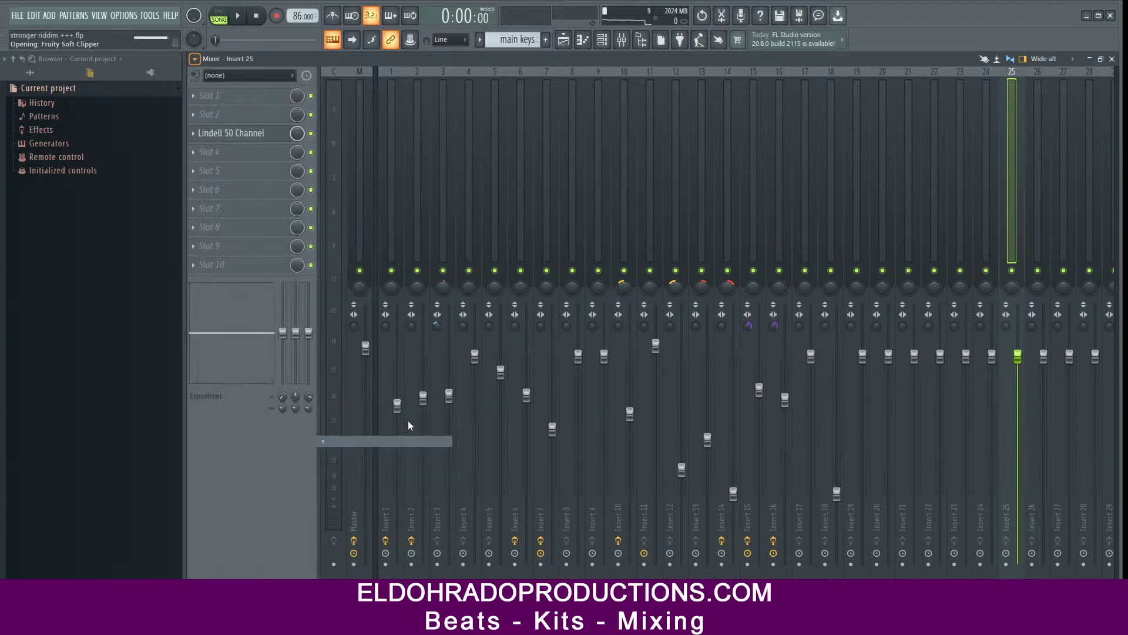
Step: Set insert 25's audio input source to mono LinkIn1 and mute the track
click(236, 76)
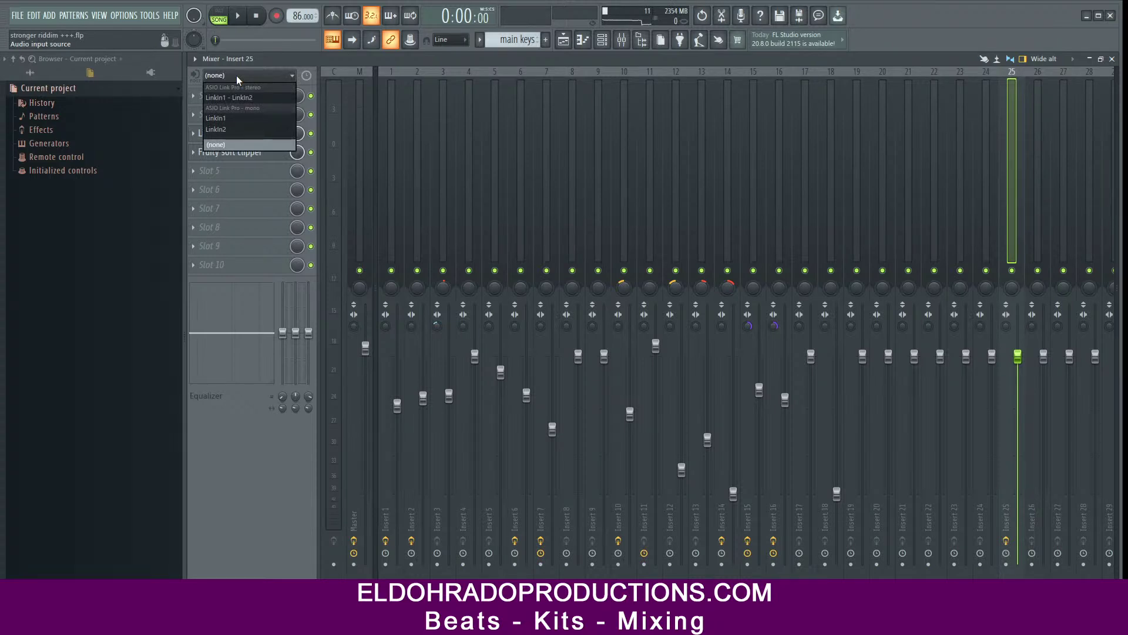
click(235, 116)
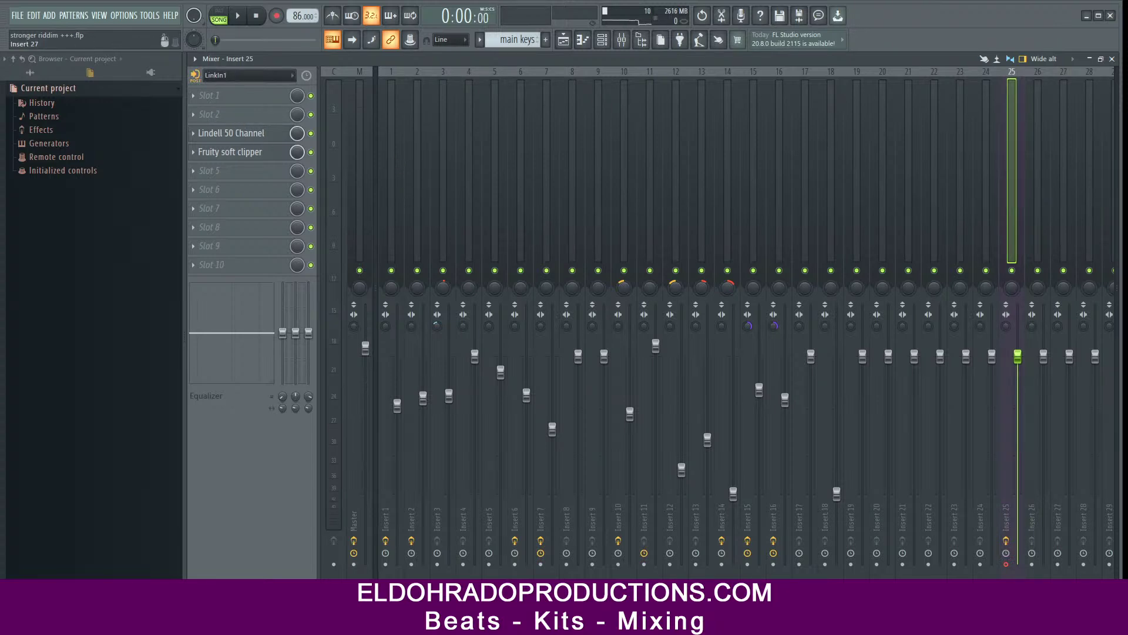
click(1010, 623)
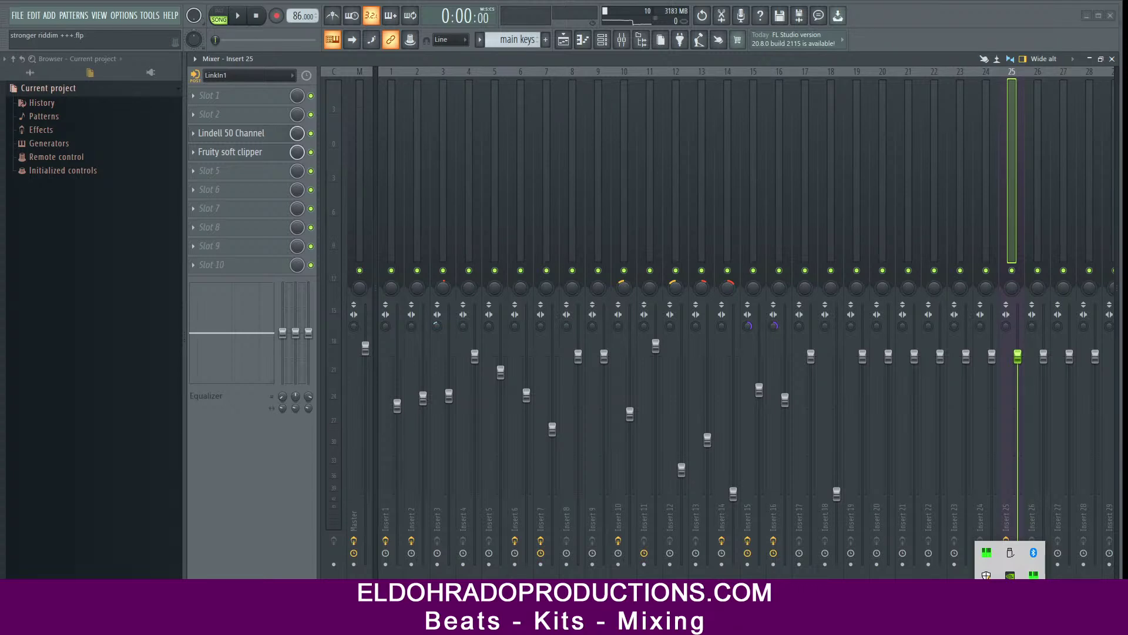
click(1012, 270)
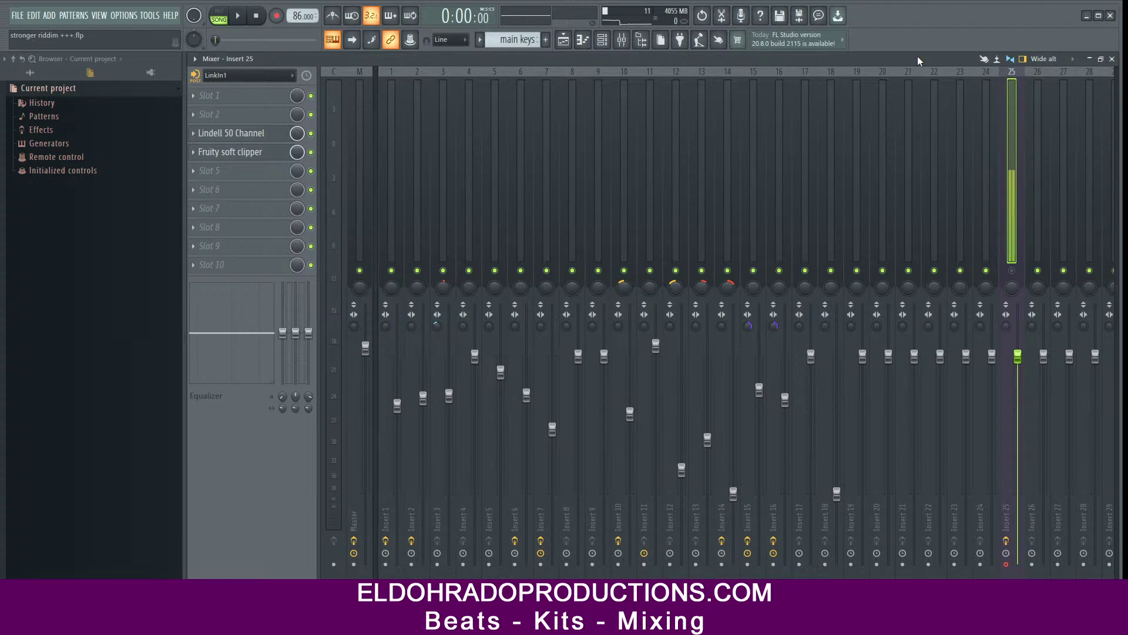
Step: Play the song and examine Fruity Limiter's level display on the Master track, reopening it once more before closing it
click(237, 18)
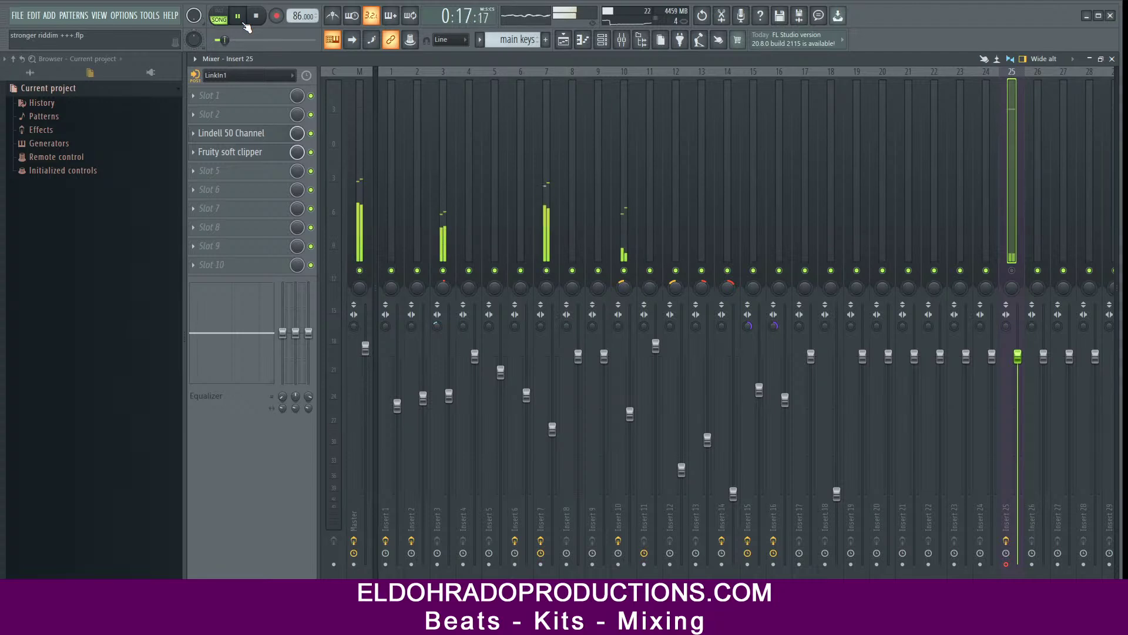
click(423, 216)
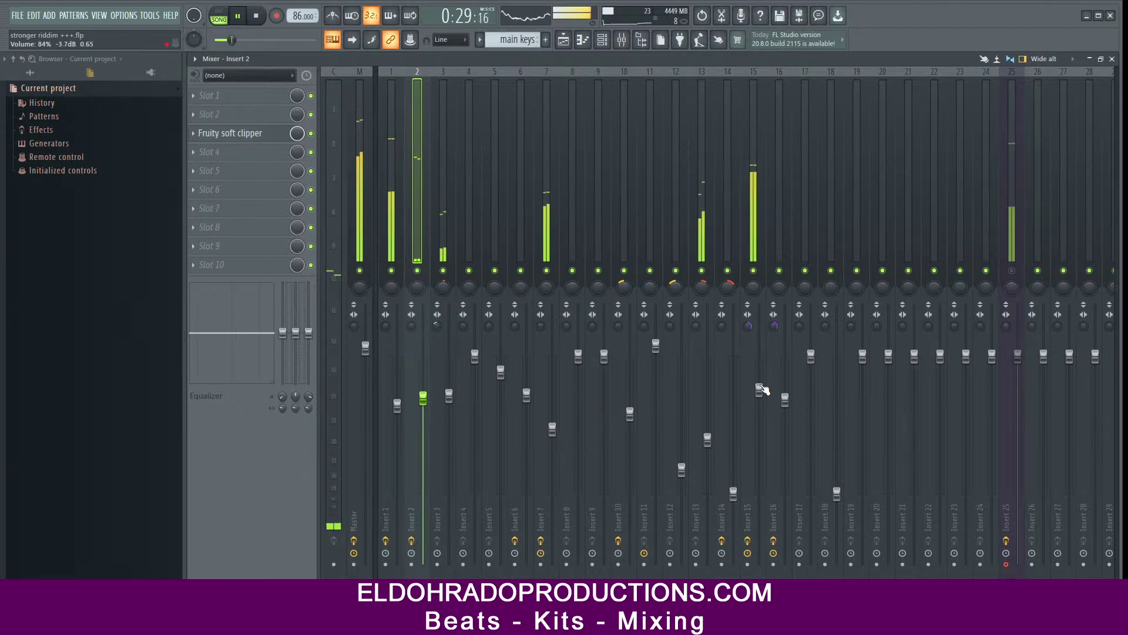
click(361, 236)
click(222, 264)
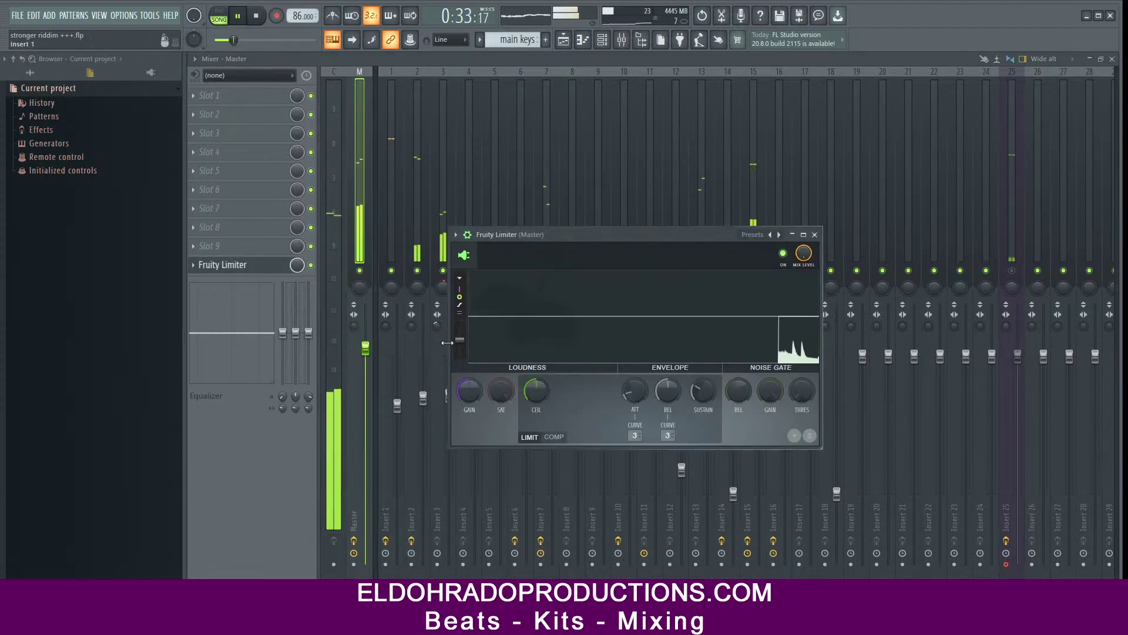
drag(542, 396, 537, 393)
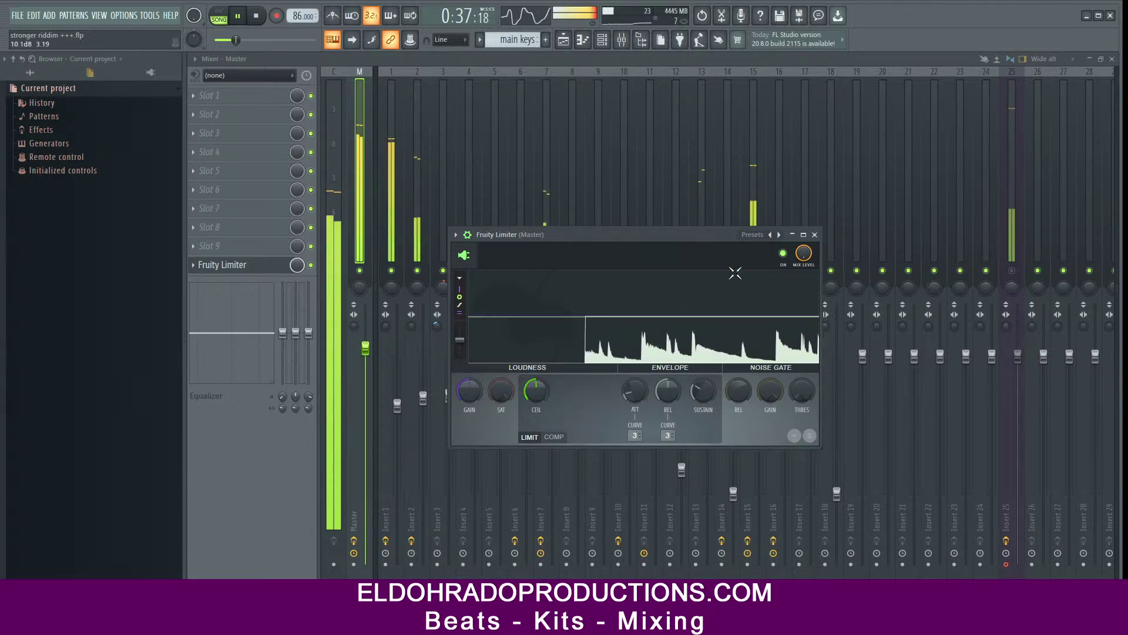
click(814, 235)
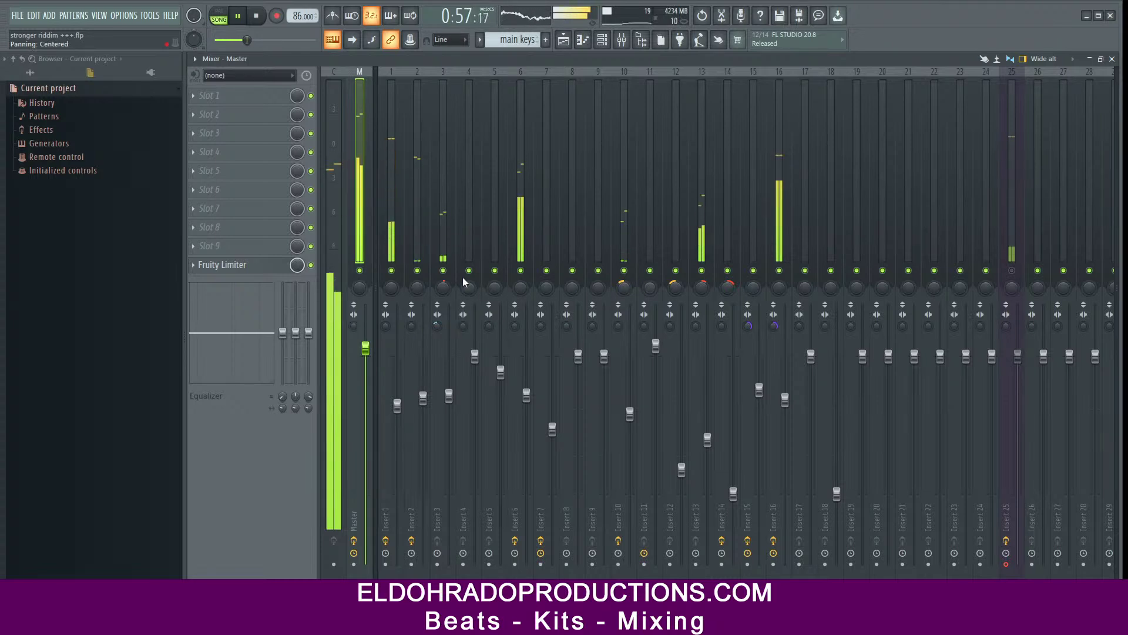
click(273, 264)
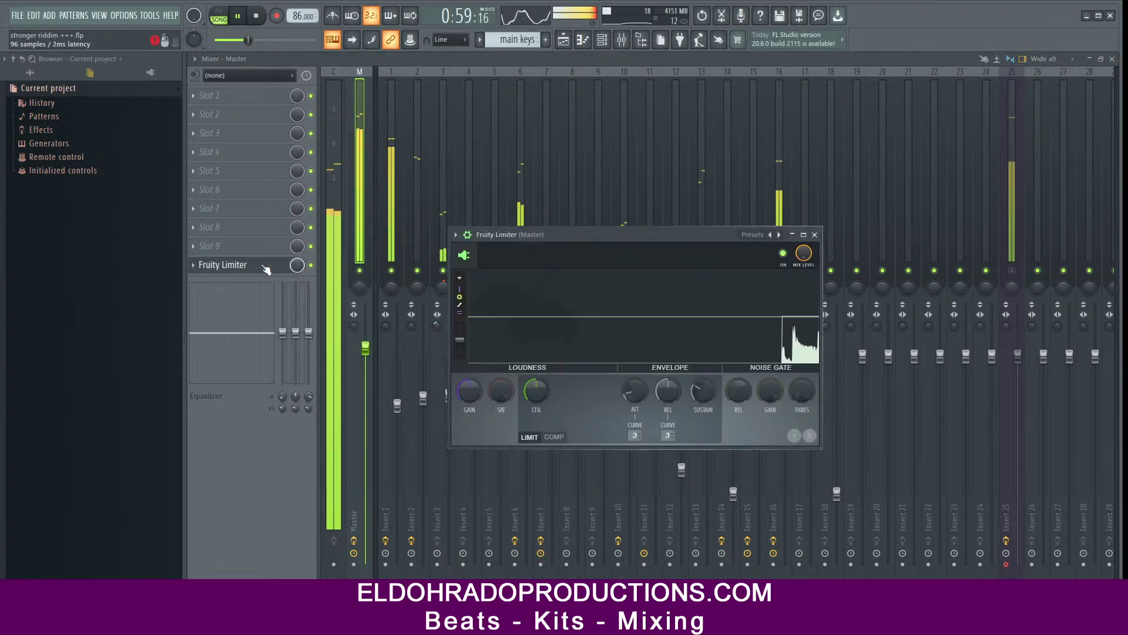
click(814, 235)
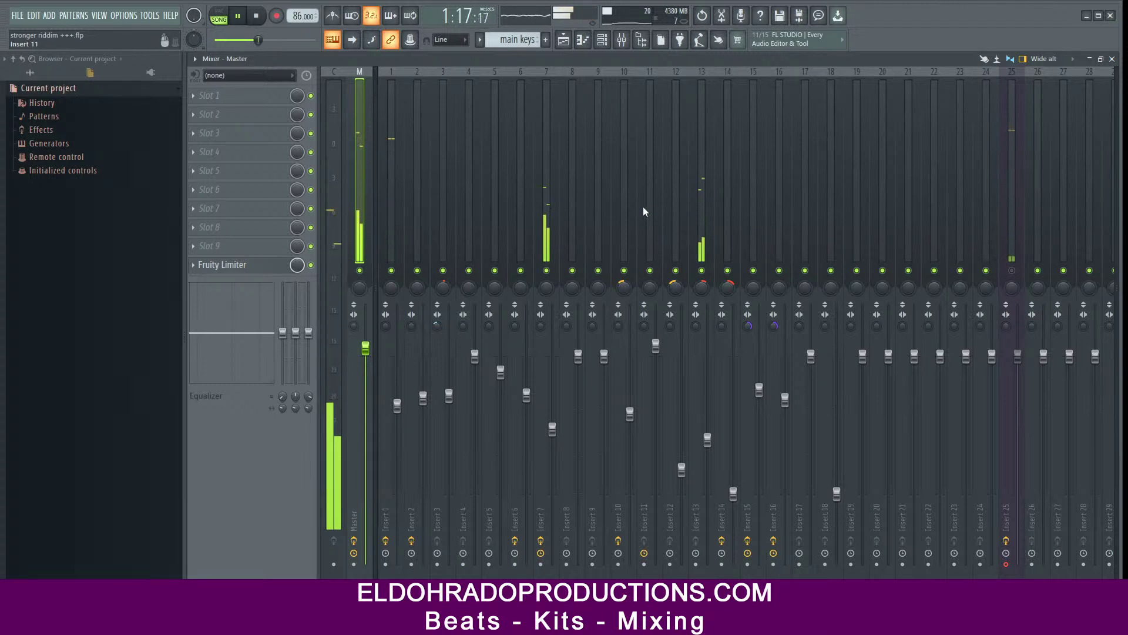
Step: Stop the song, unmute insert 25 and mute it again
key(space)
click(1012, 271)
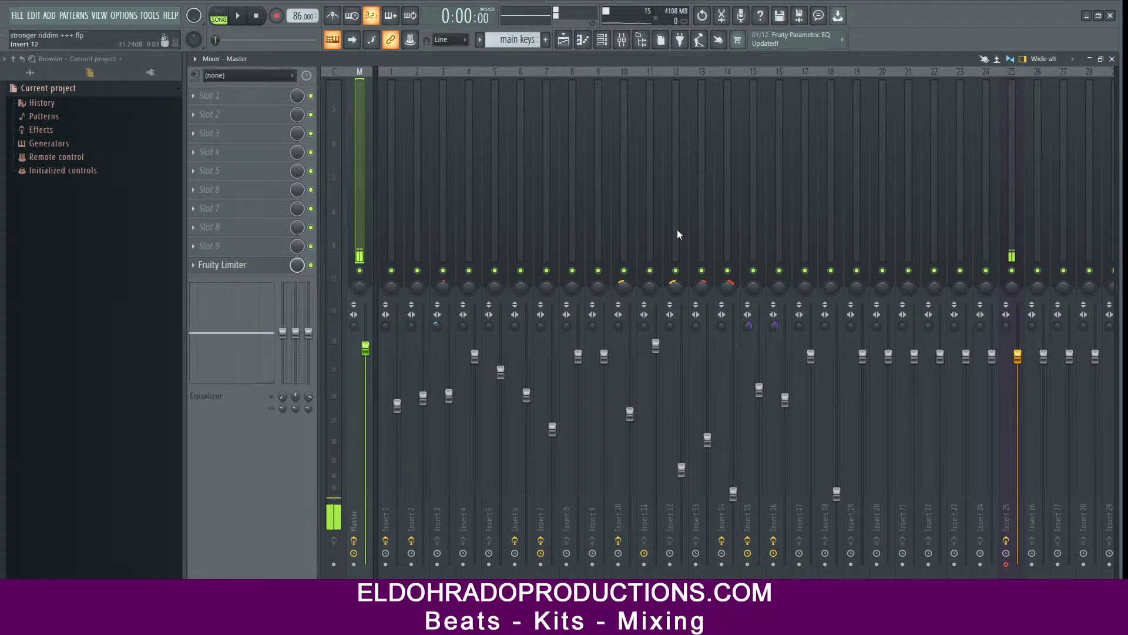
click(1011, 270)
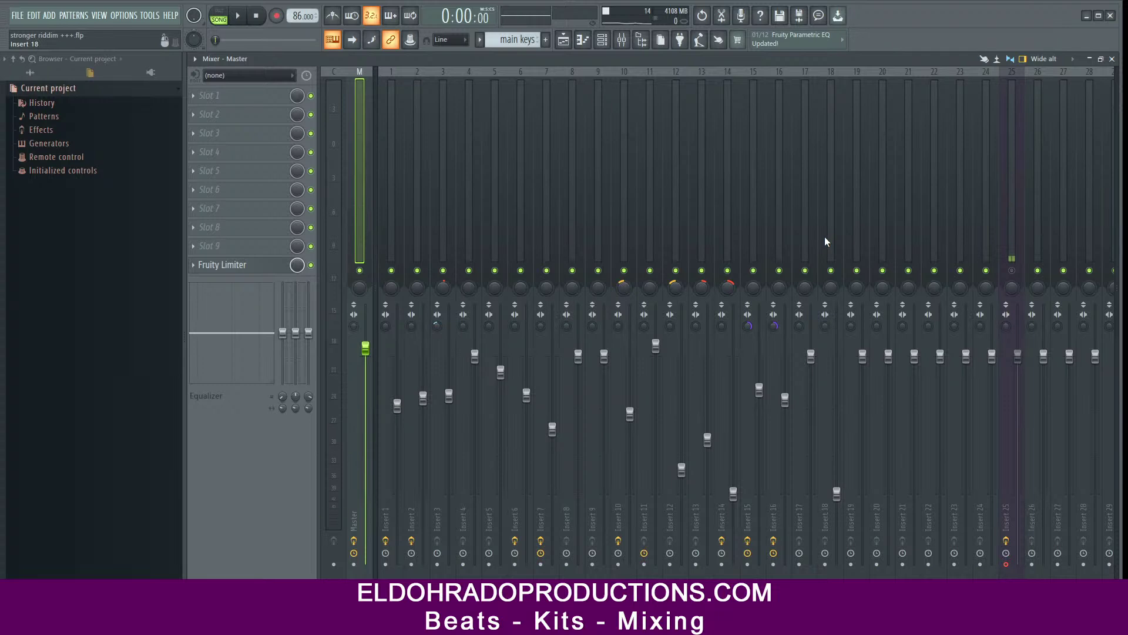
Step: Play the song from the start and lower the volumes of inserts 18, 10 and 3, setting insert 3 to 63% (-9.2 dB)
key(space)
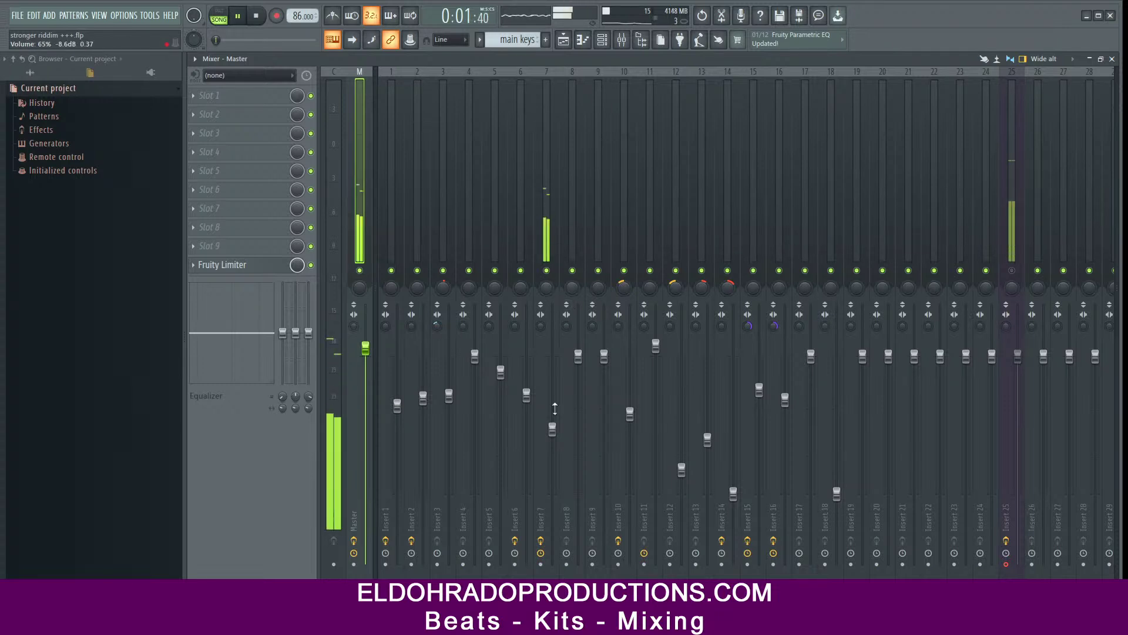
click(552, 430)
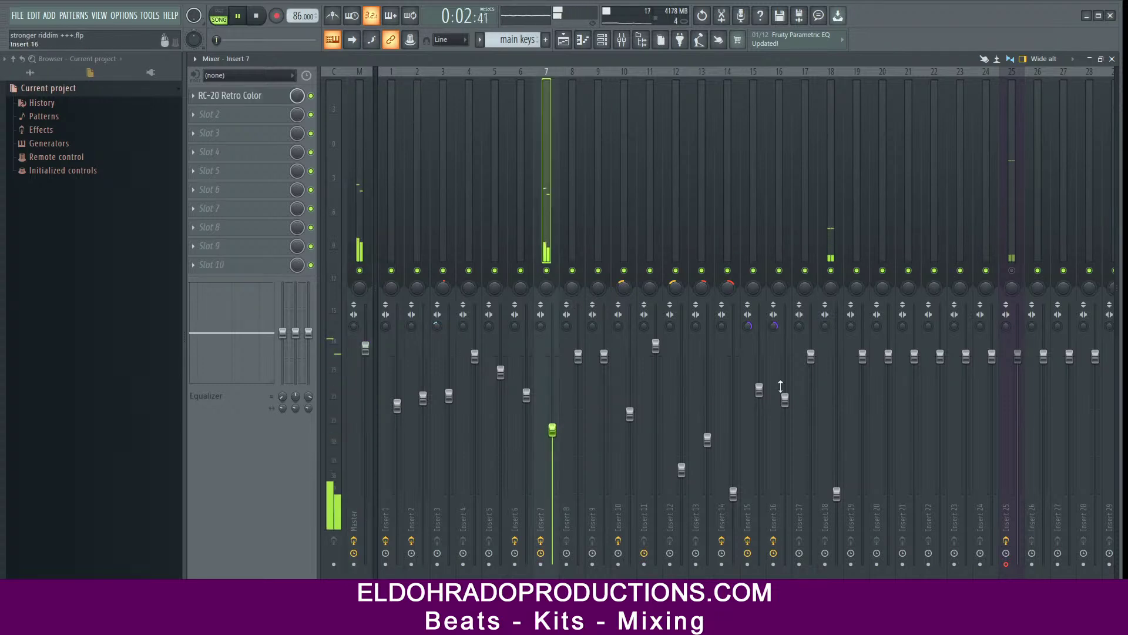
click(837, 493)
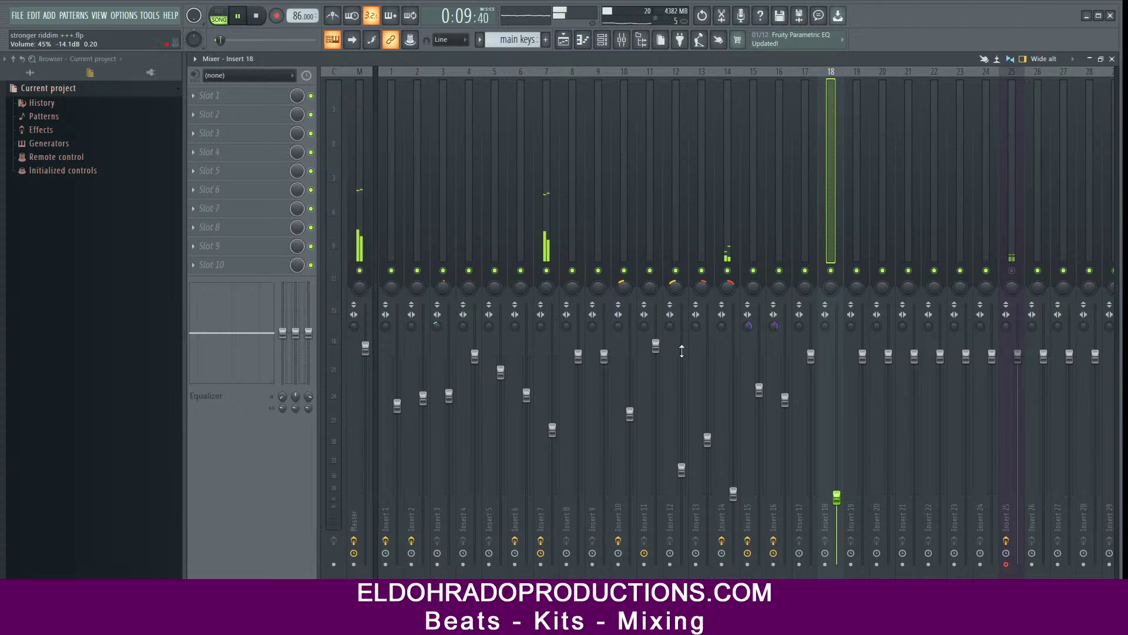
drag(453, 395, 449, 430)
drag(630, 413, 630, 426)
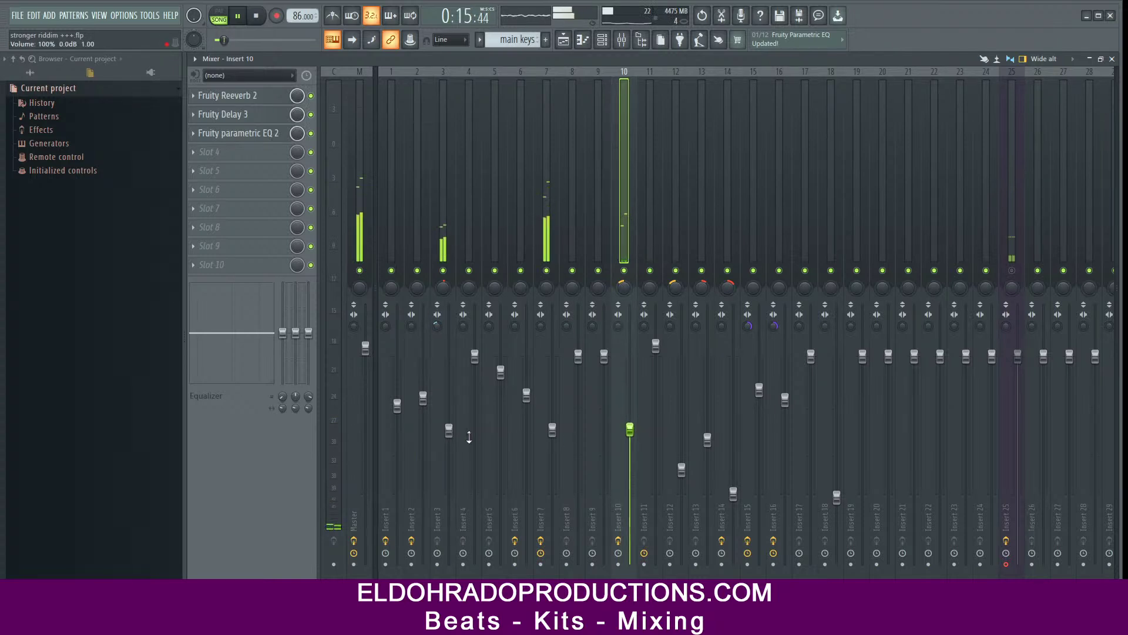
drag(449, 430, 449, 432)
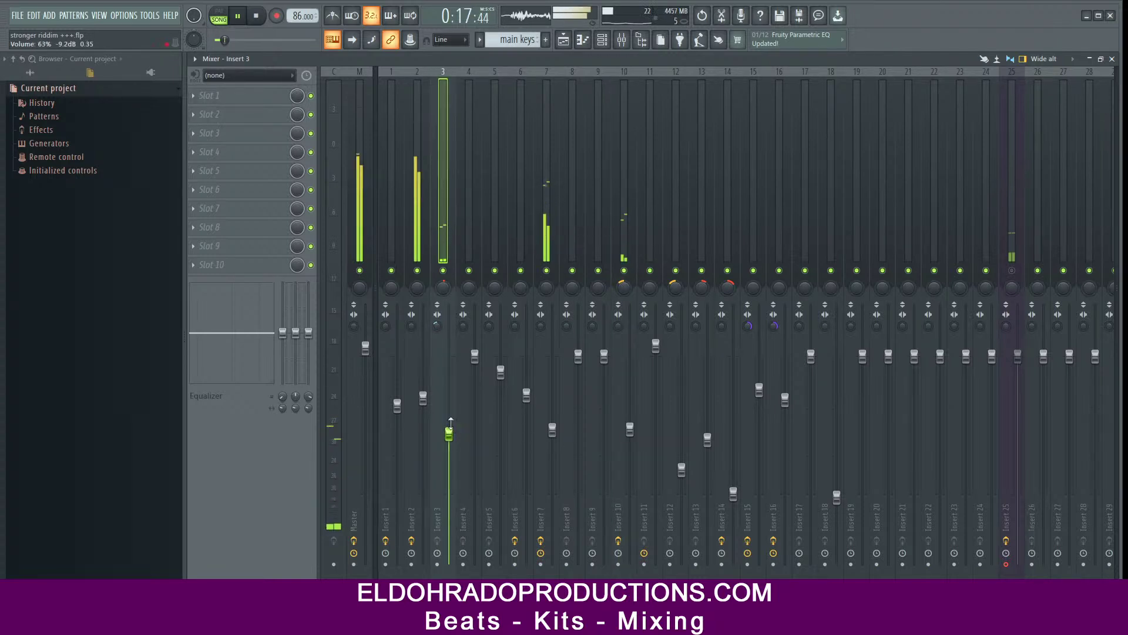
Step: Set insert 2's volume to 69% (-7.4 dB) with a slight high-shelf boost, and lower insert 3's volume further
drag(423, 399, 422, 418)
drag(309, 333, 309, 324)
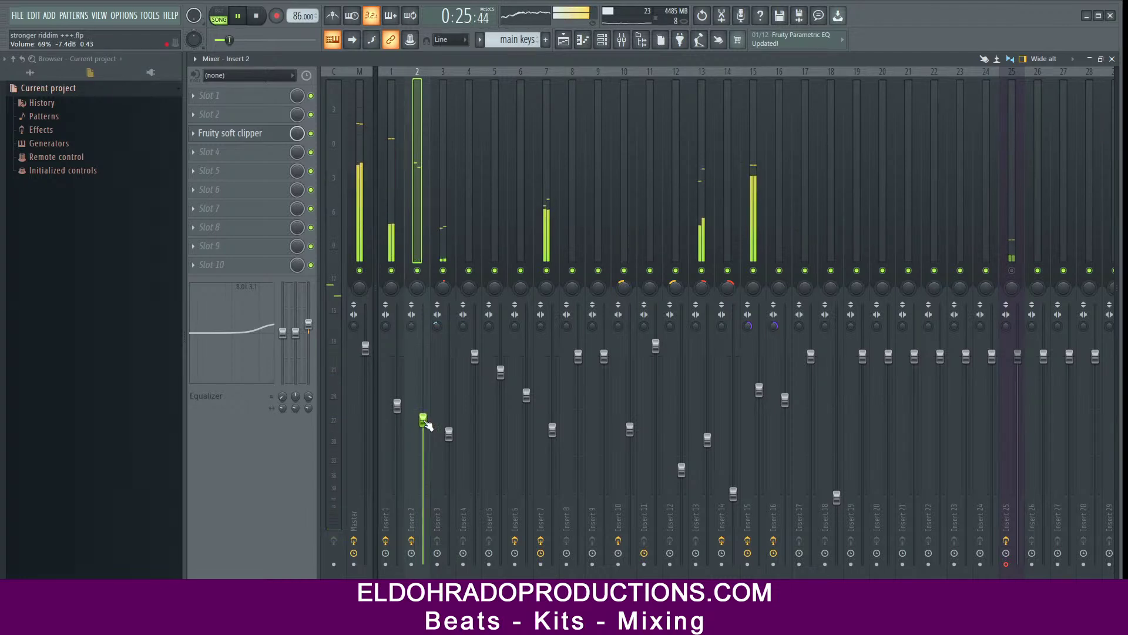
drag(449, 433, 453, 449)
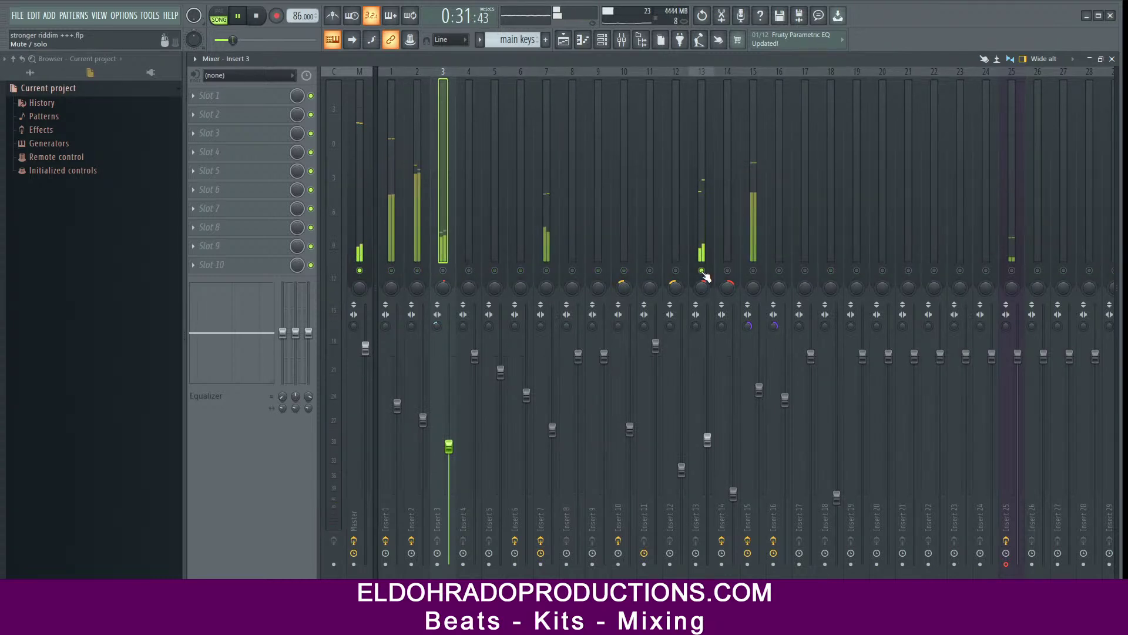
Step: Stop the song to lower insert 13's volume slightly, toggling insert 25 on and off, and restart playback
click(1012, 270)
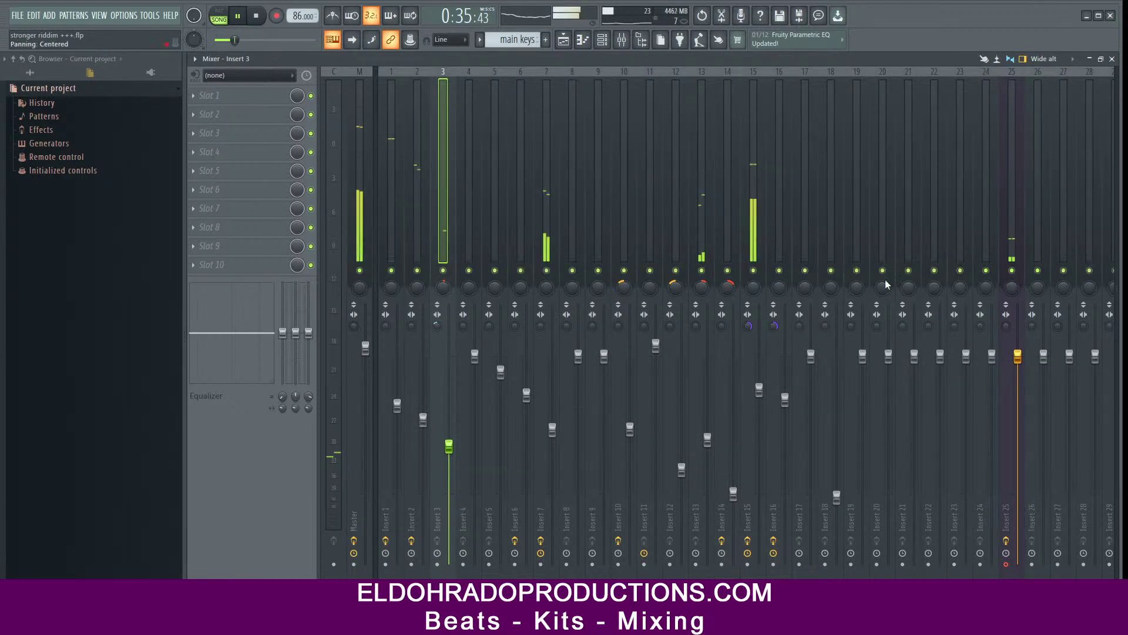
key(space)
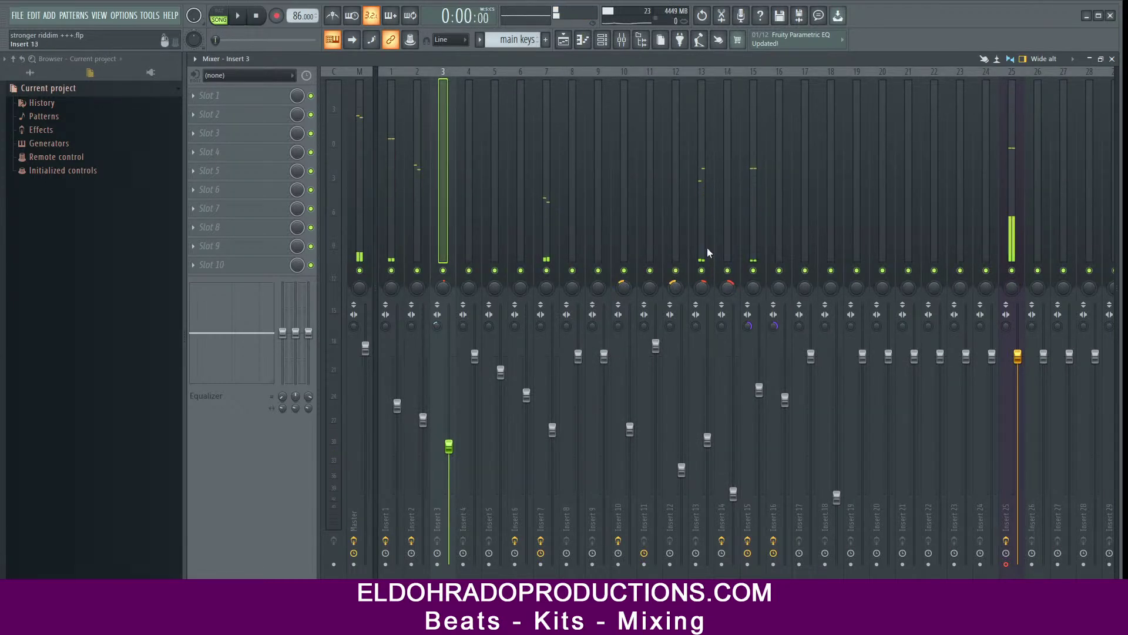
click(707, 248)
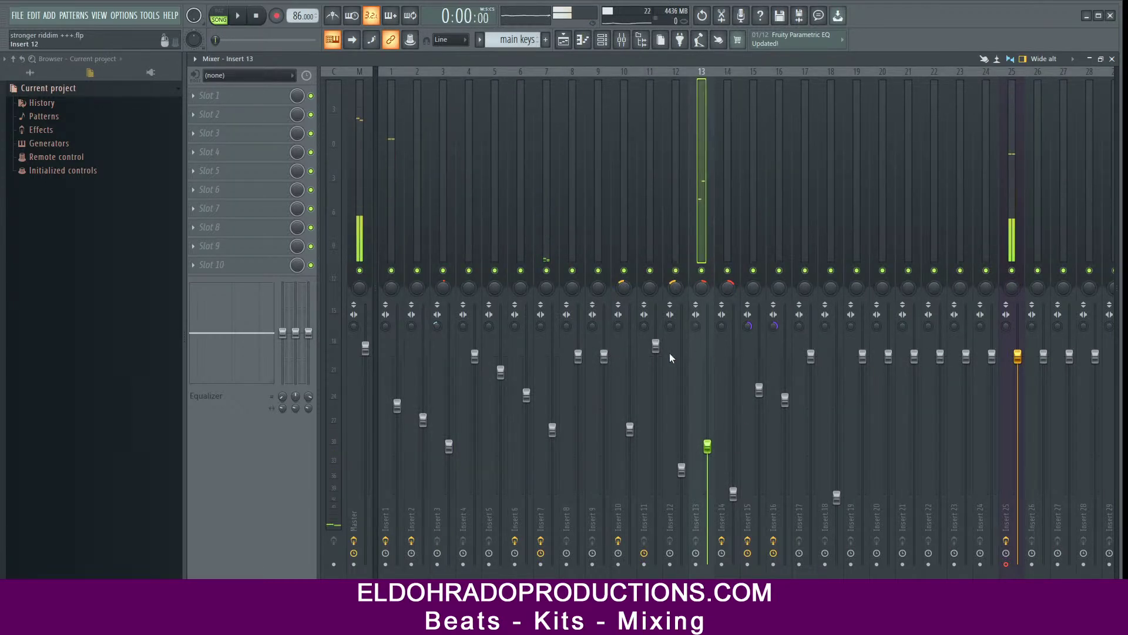
click(1011, 271)
key(space)
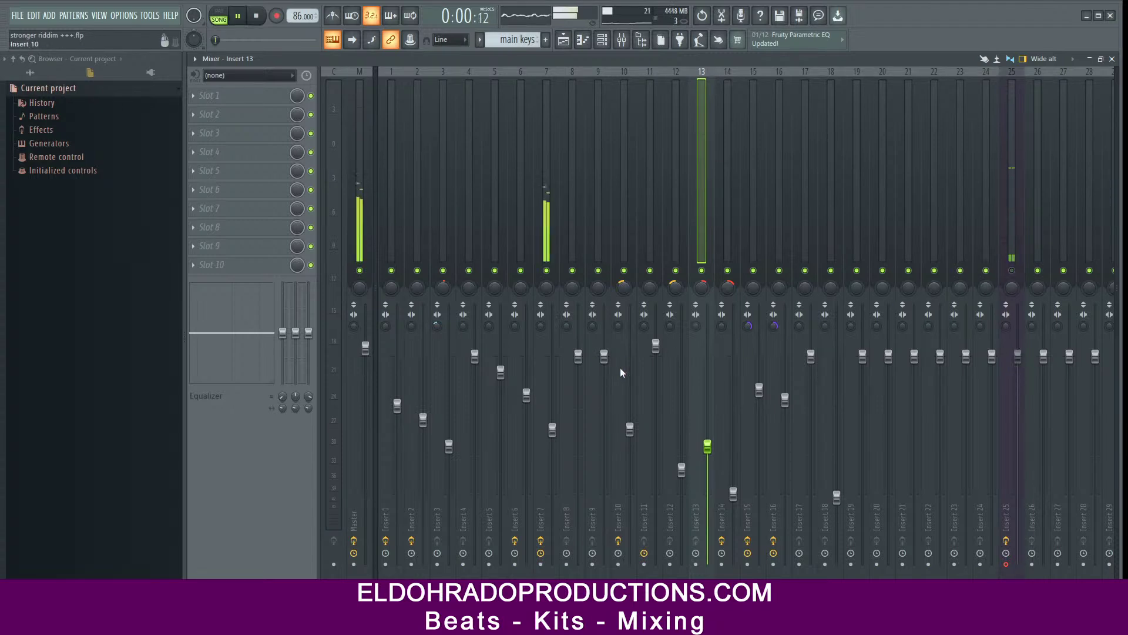
Step: Move playback to the chorus at bar 17 in the playlist and return to the mixer
click(1112, 58)
click(568, 42)
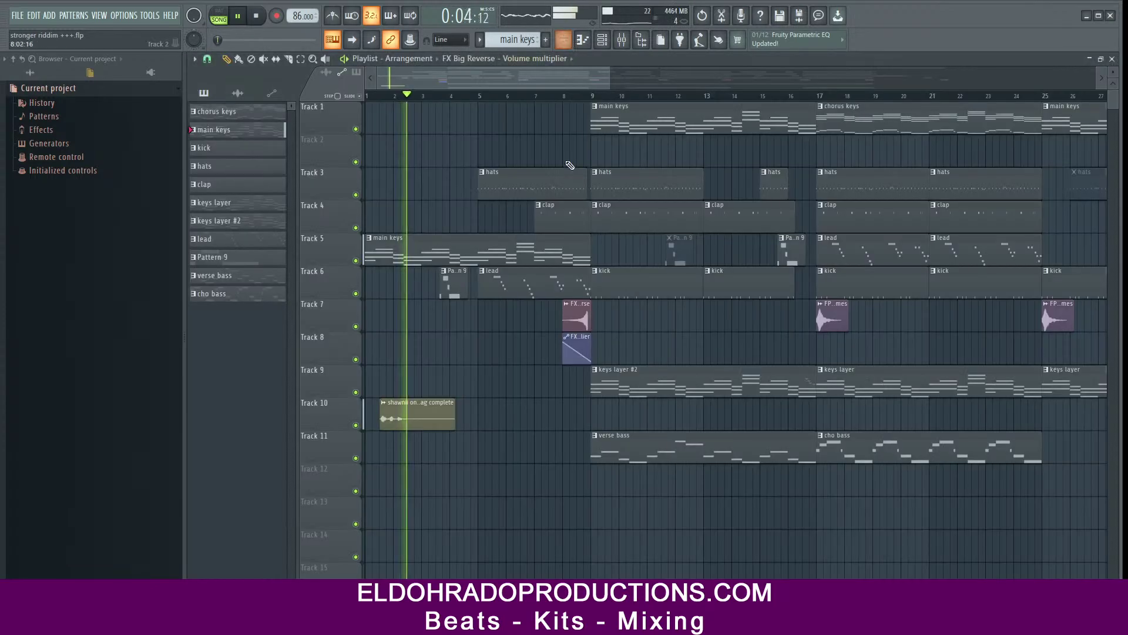
click(591, 96)
click(823, 97)
key(space)
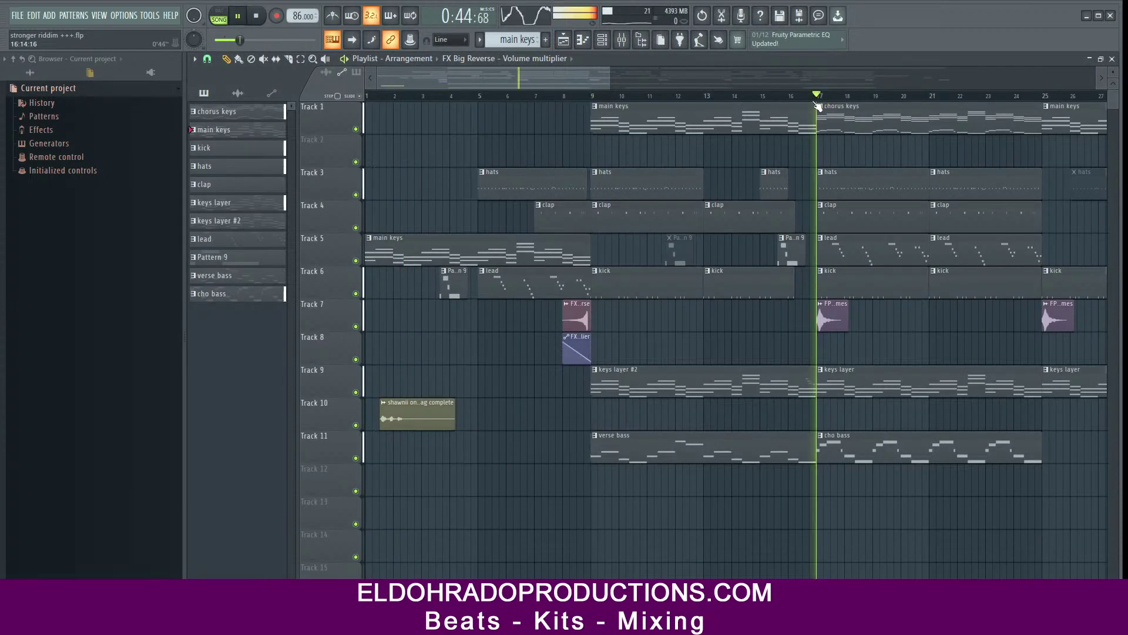
click(1112, 60)
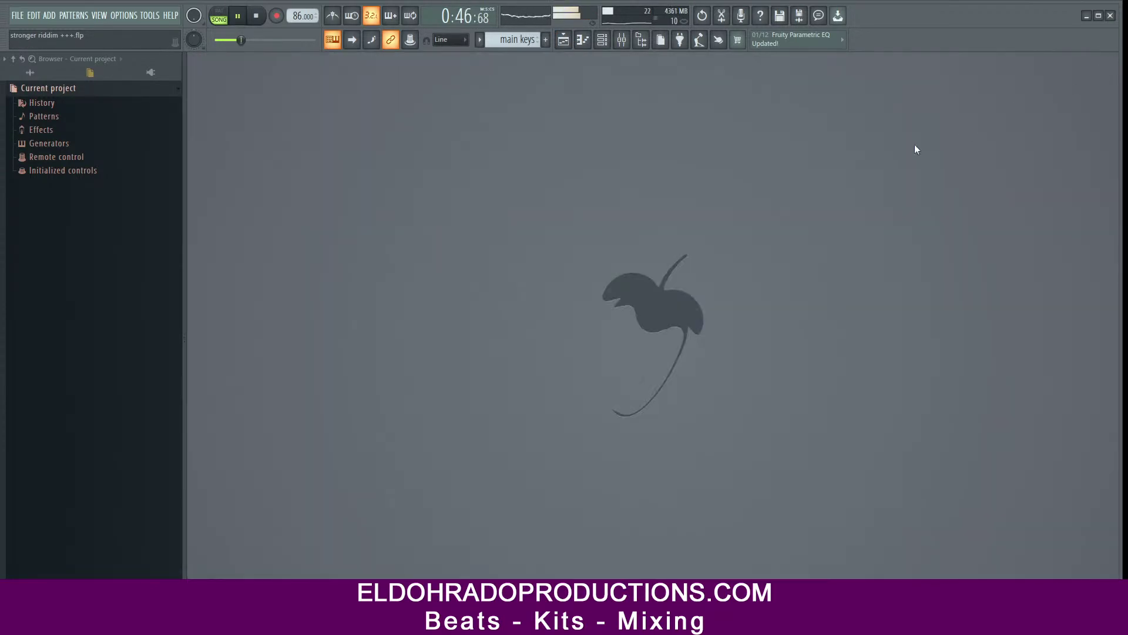
click(622, 40)
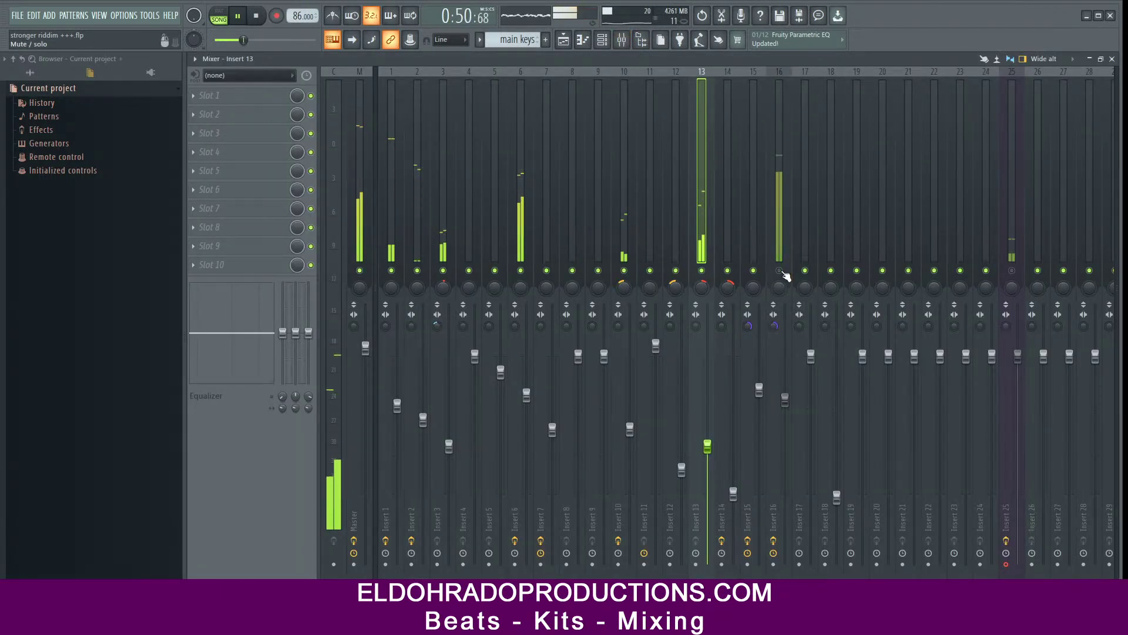
Step: Lower insert 16 to 75% (-5.9 dB) and insert 10 to 61% (-9.5 dB), and reduce insert 6's volume slightly
drag(785, 399, 785, 407)
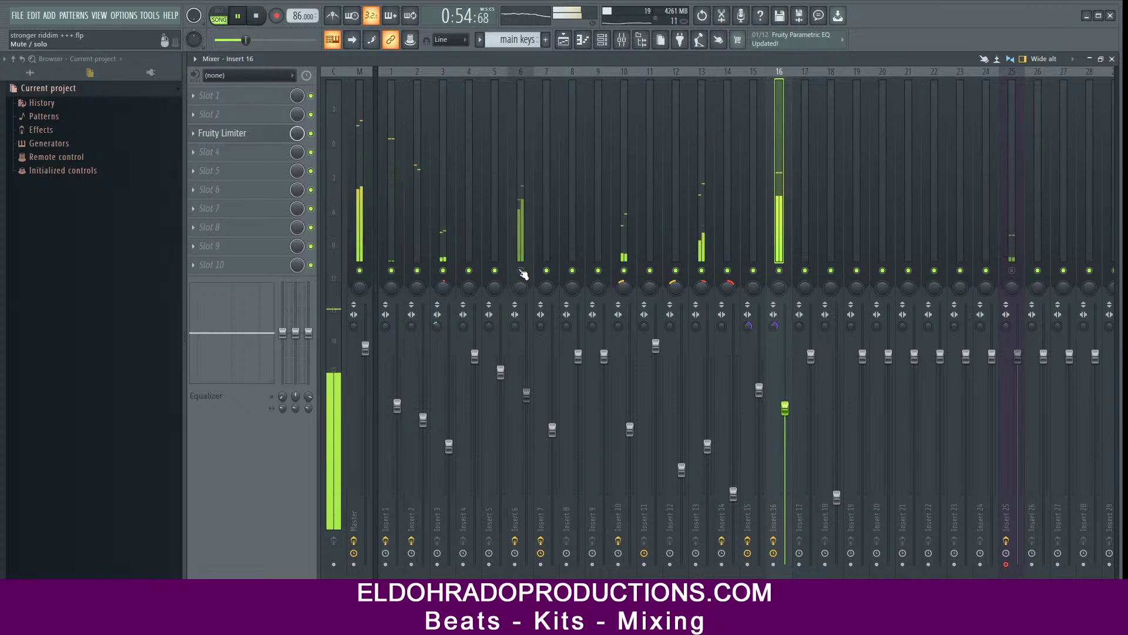
drag(526, 395, 526, 404)
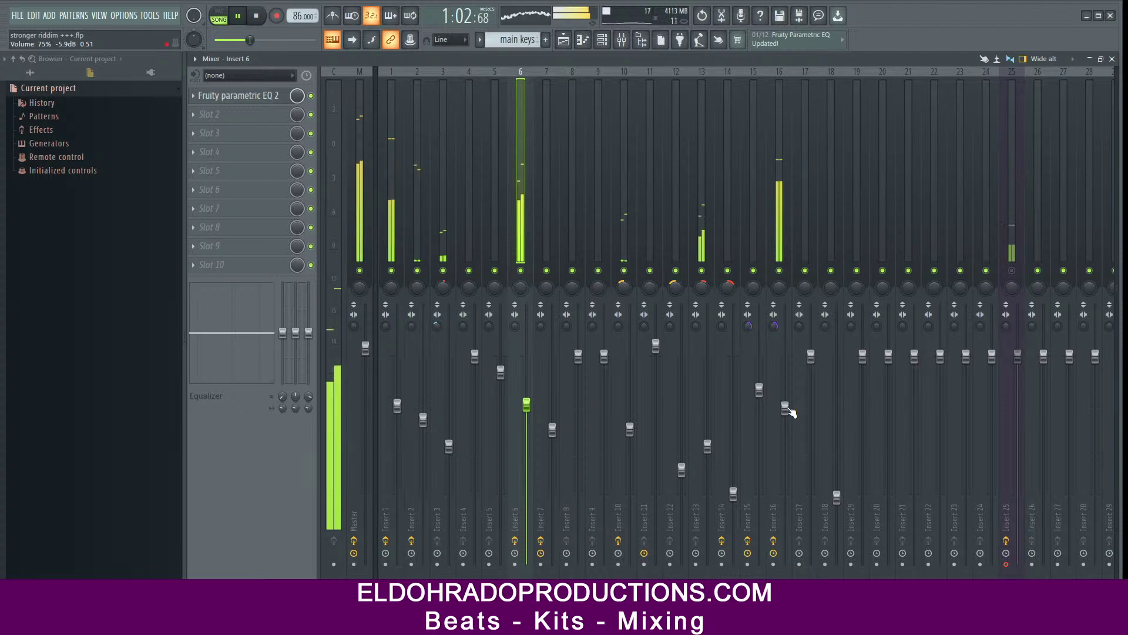
drag(629, 432, 631, 439)
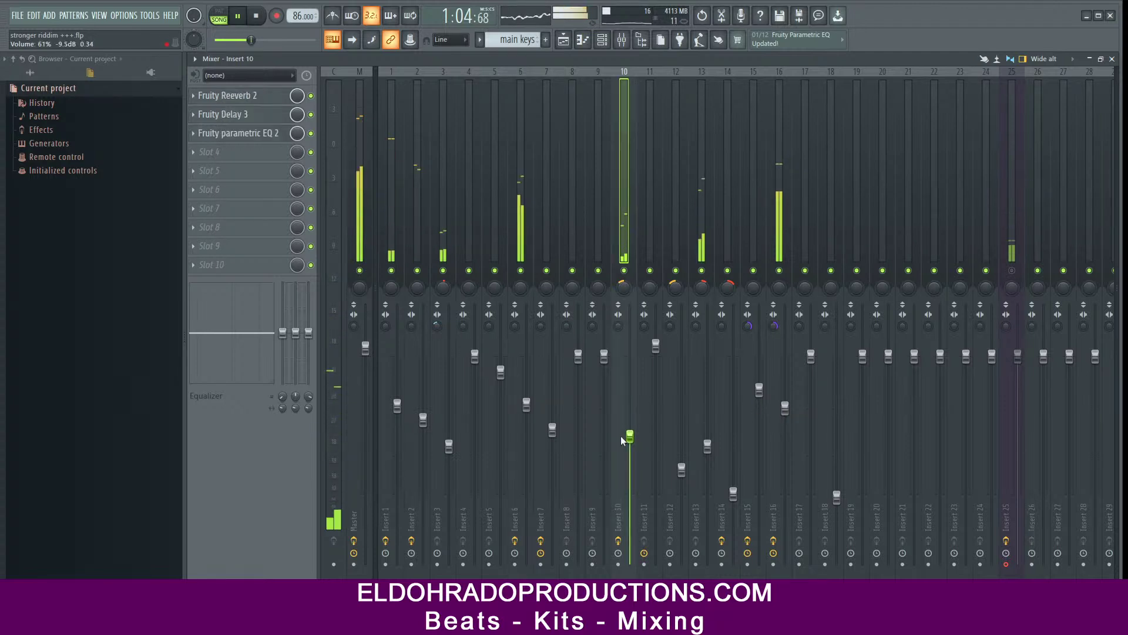
click(527, 406)
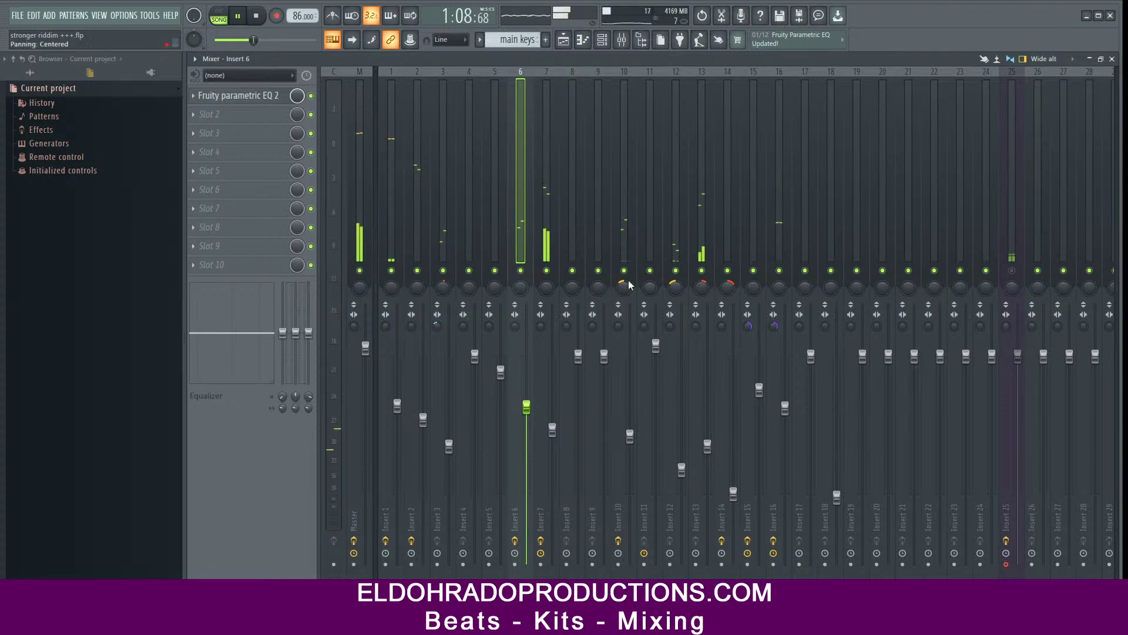
Step: Restart the song from the beginning and add Fruity Parametric EQ 2 to slot 2 of insert 7
click(545, 232)
key(space)
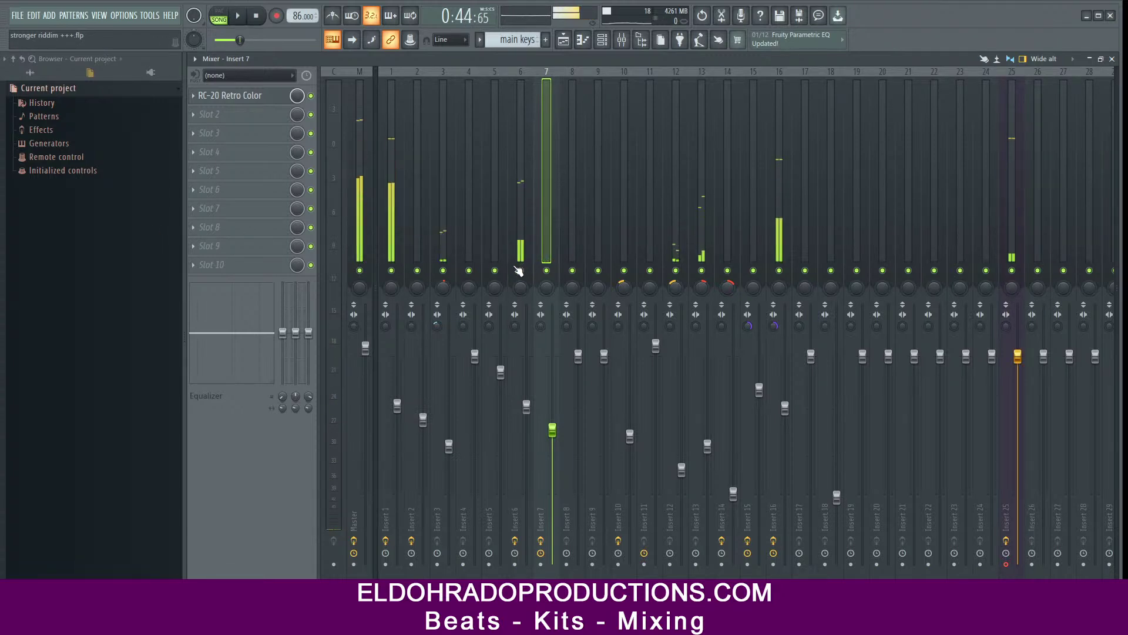
click(245, 18)
click(203, 114)
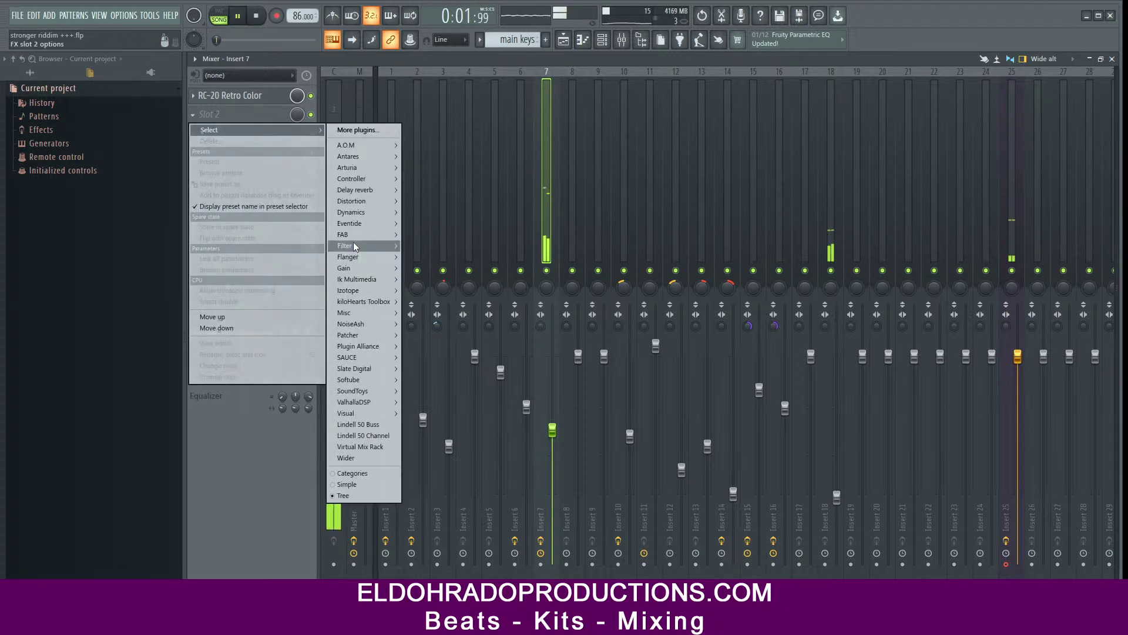
mouse_move(363, 245)
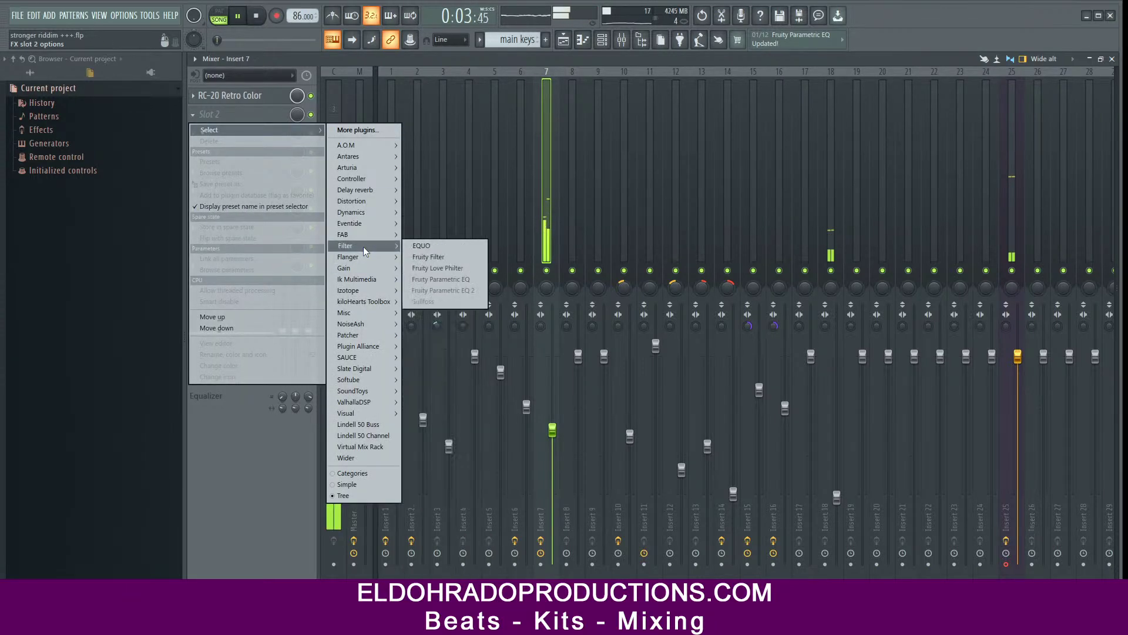
click(438, 288)
Step: Make insert 7's EQ band 1 a Steep 8 high-pass with a raised cutoff, lower bands 6 and 7, and close the EQ
drag(488, 162, 488, 178)
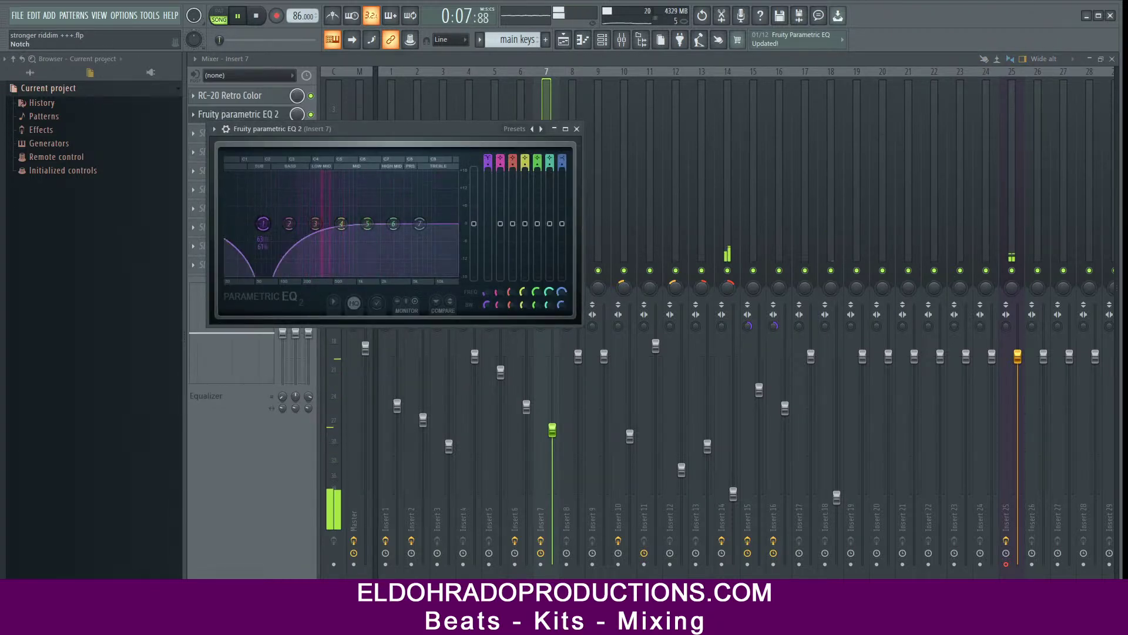
drag(488, 165, 487, 150)
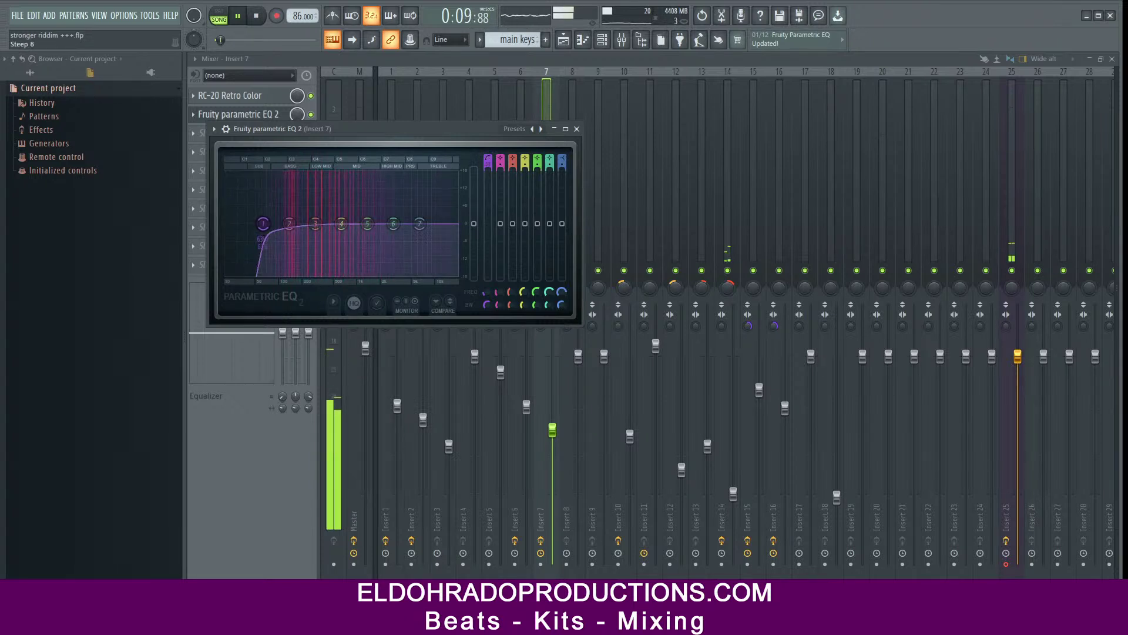
drag(263, 223, 281, 223)
drag(419, 223, 390, 229)
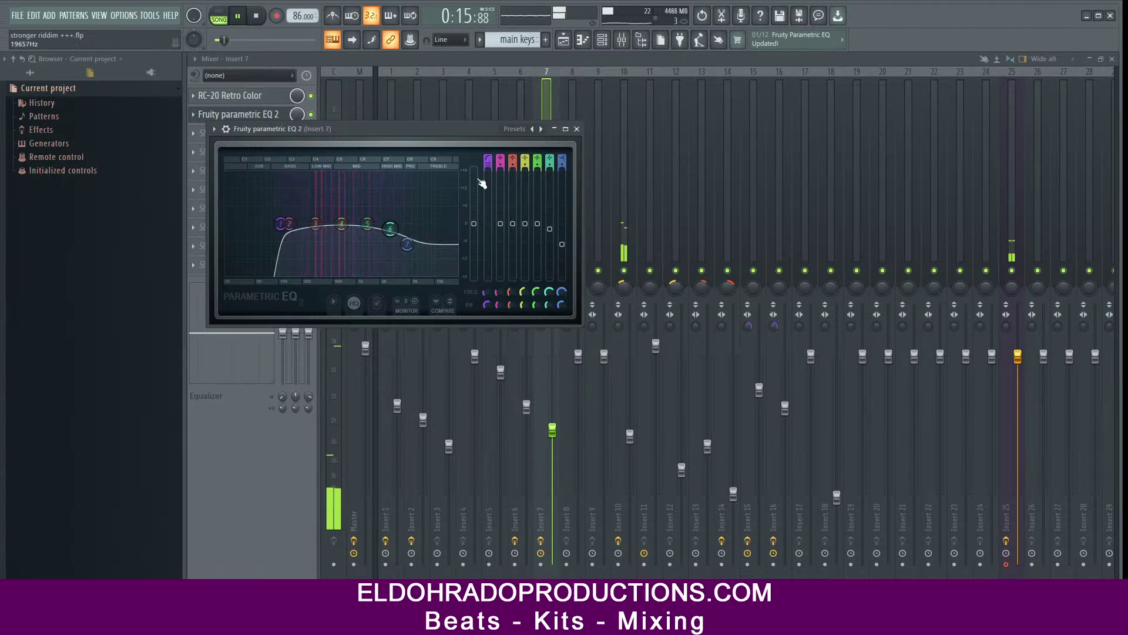
click(576, 129)
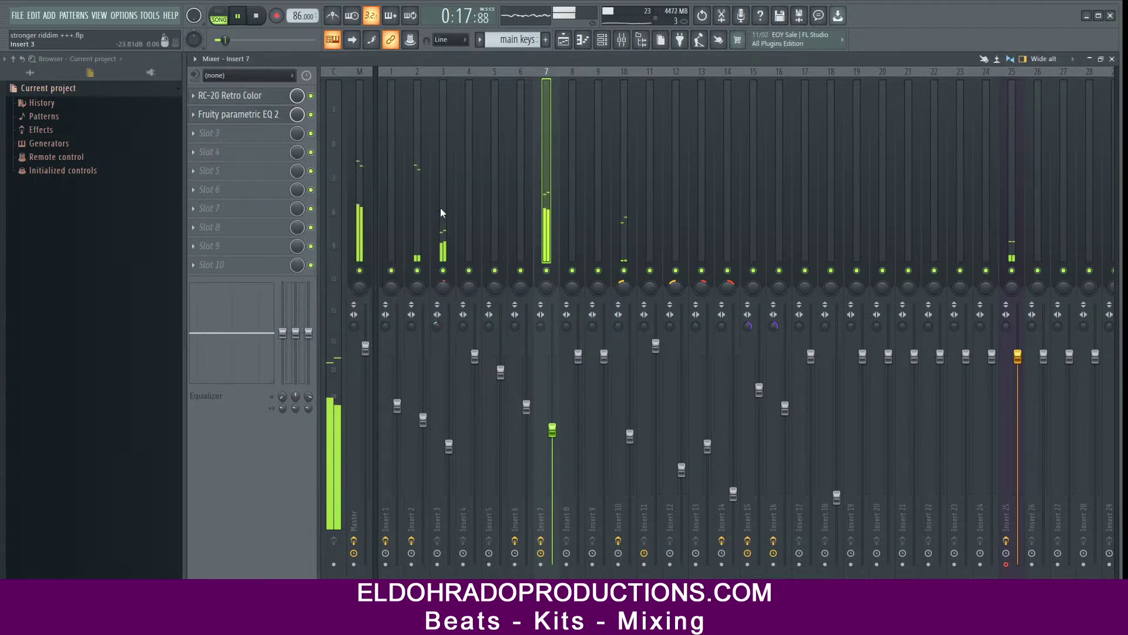
Step: Cut insert 2's built-in low-shelf EQ to -18 dB
click(424, 218)
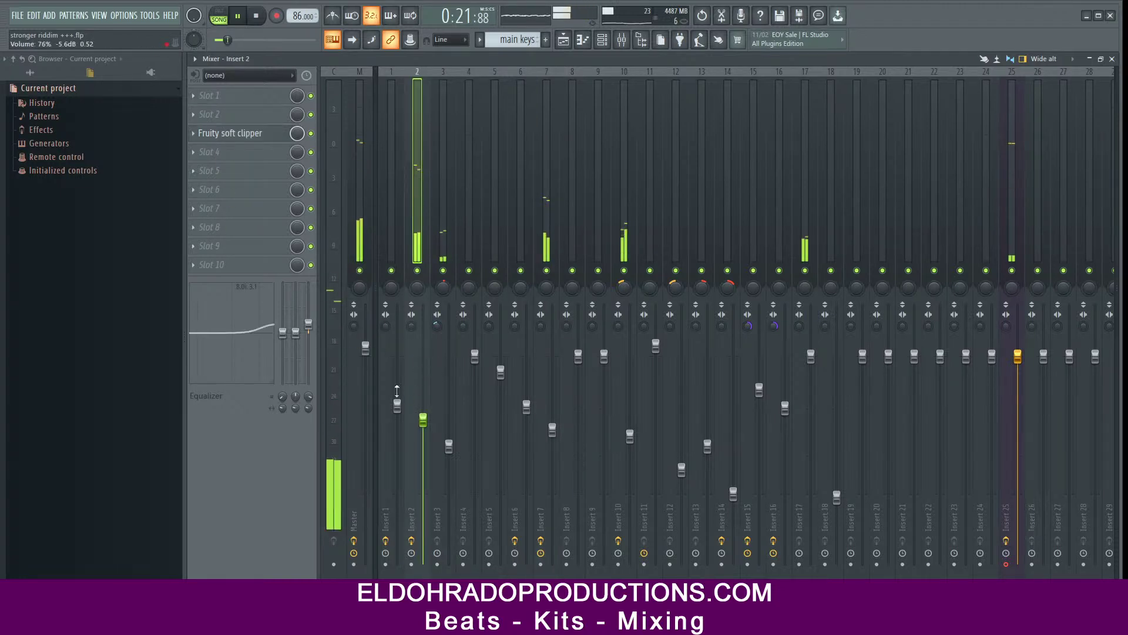
key(space)
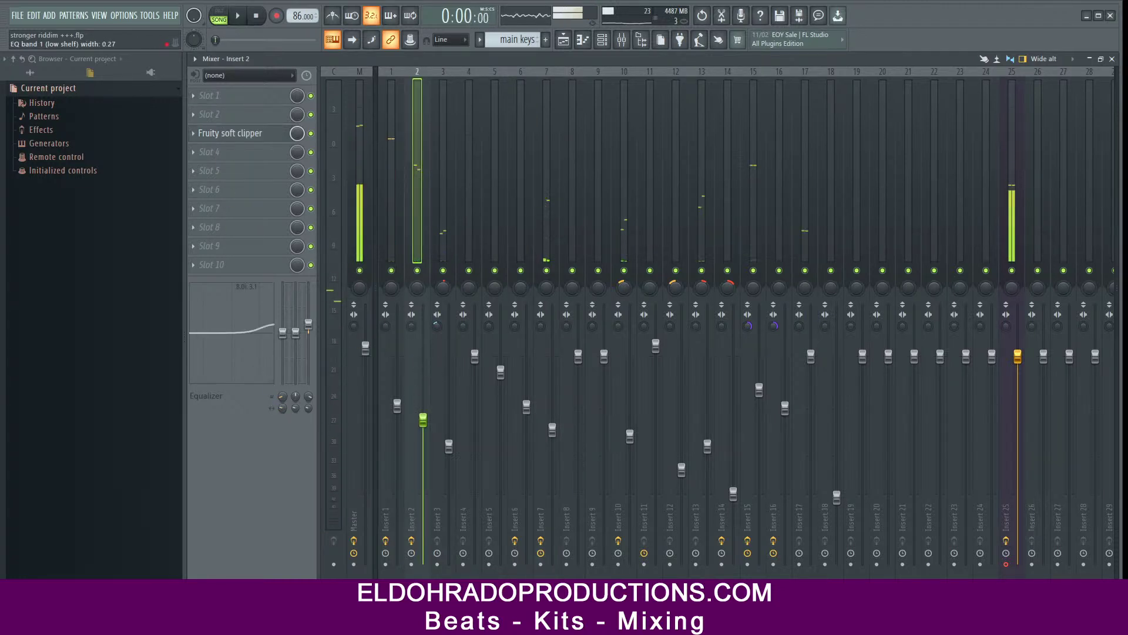
mouse_move(280, 397)
mouse_down()
mouse_move(281, 425)
mouse_move(282, 389)
mouse_up()
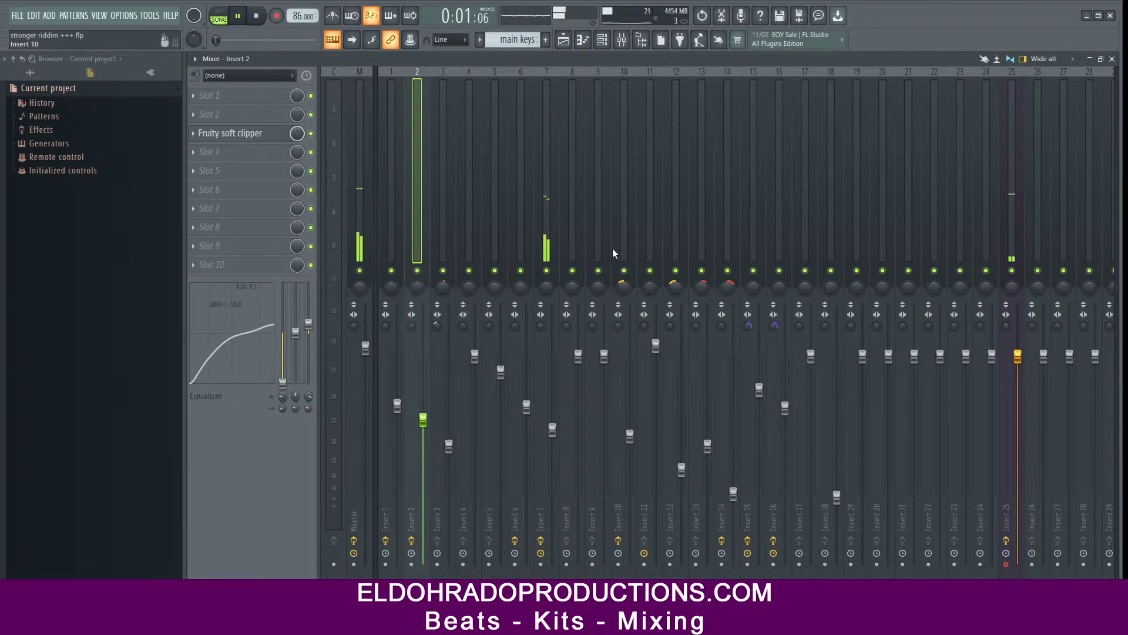
Step: Select insert 7 and examine the channel rack for the channels routed to it
click(547, 245)
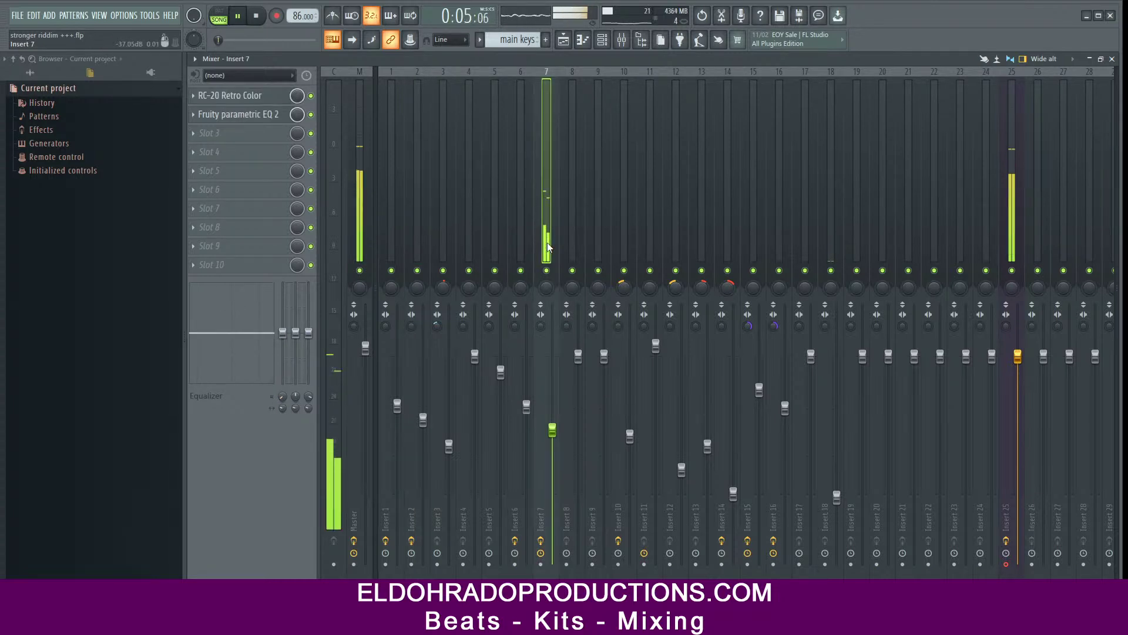
click(602, 39)
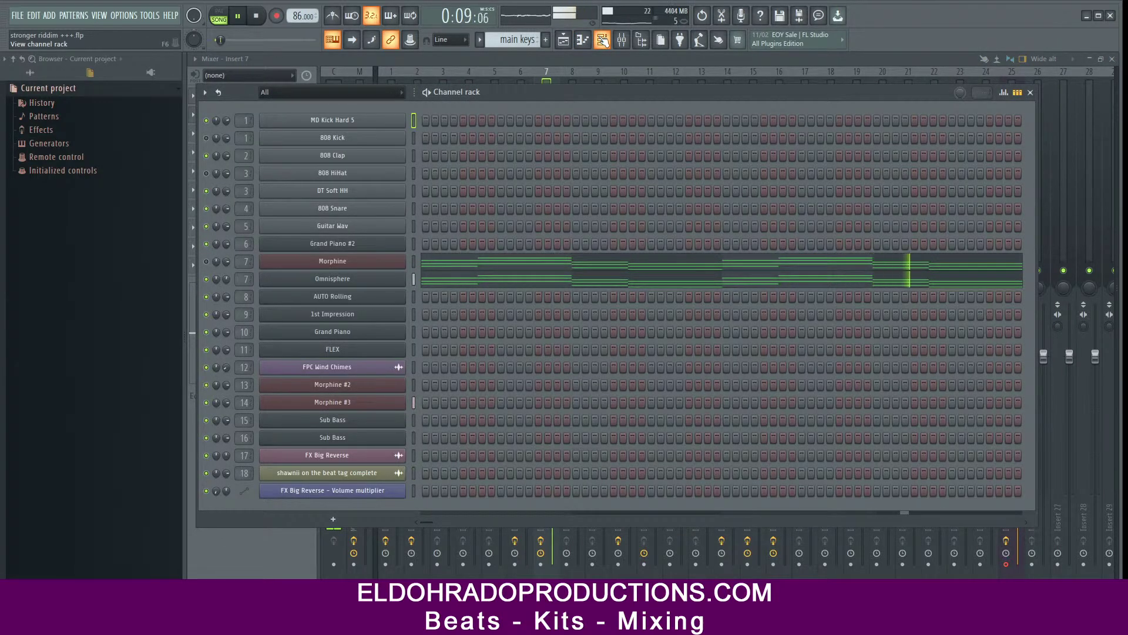
click(603, 41)
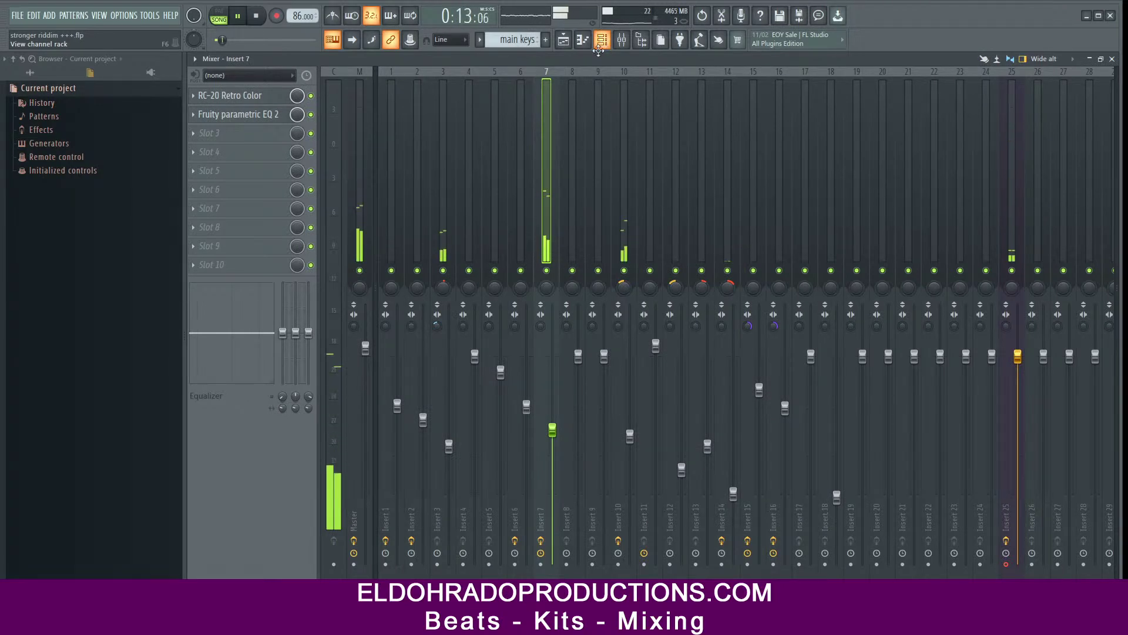
Step: Inspect the Fruity Parametric EQ 2 curve on insert 10 and close it
click(632, 213)
click(254, 138)
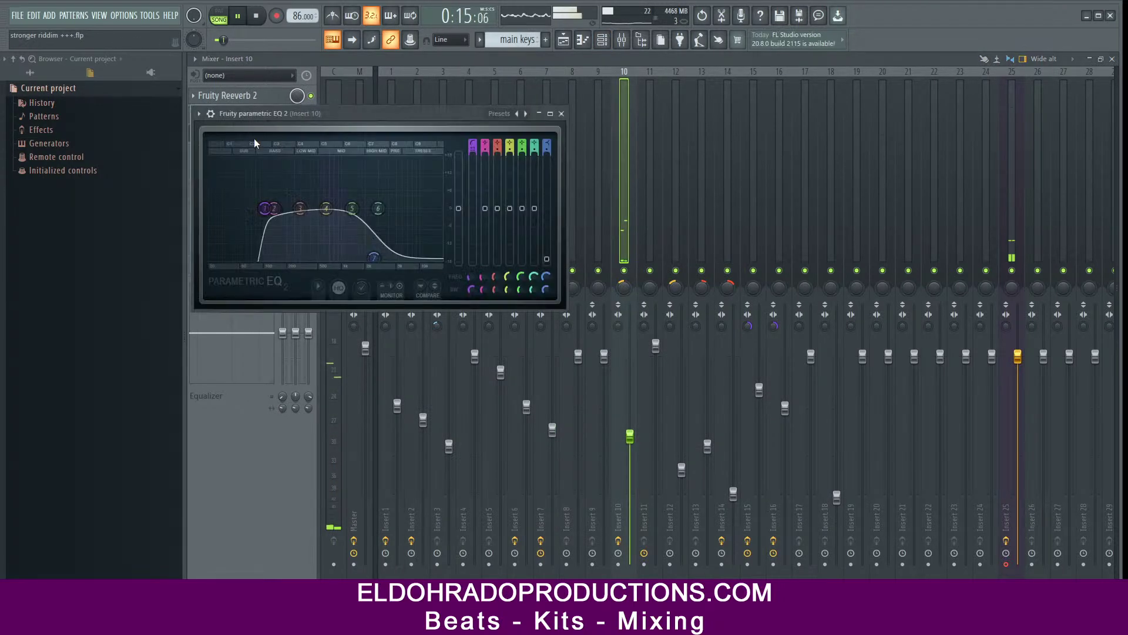
click(562, 114)
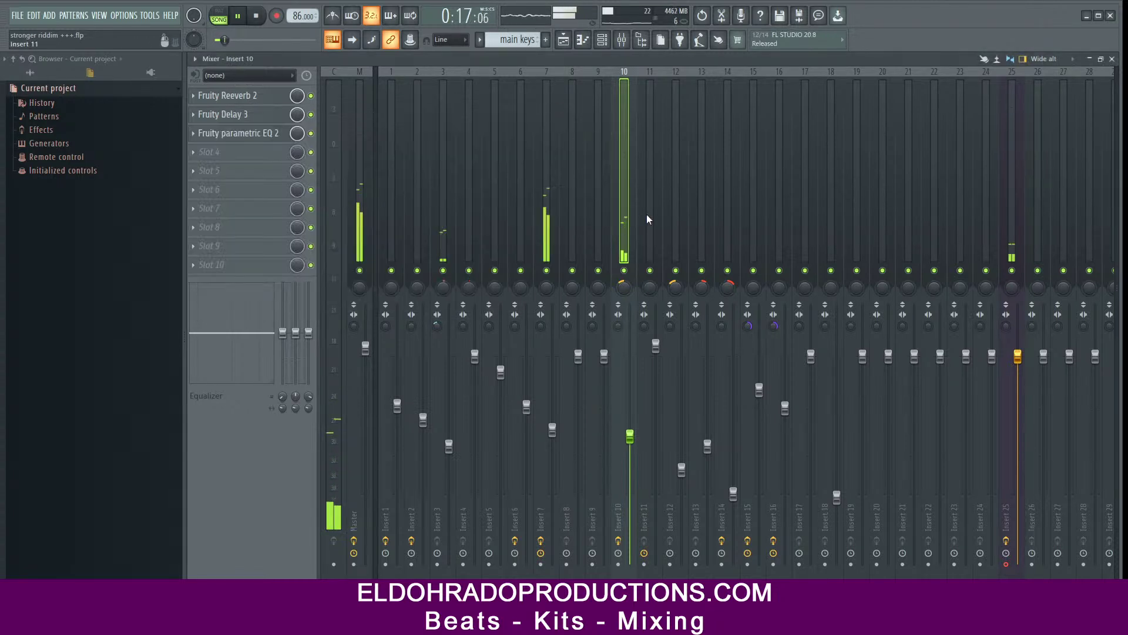
Step: Raise insert 2's fader to -6.8 dB and set its built-in low-shelf frequency to 201 Hz
click(422, 213)
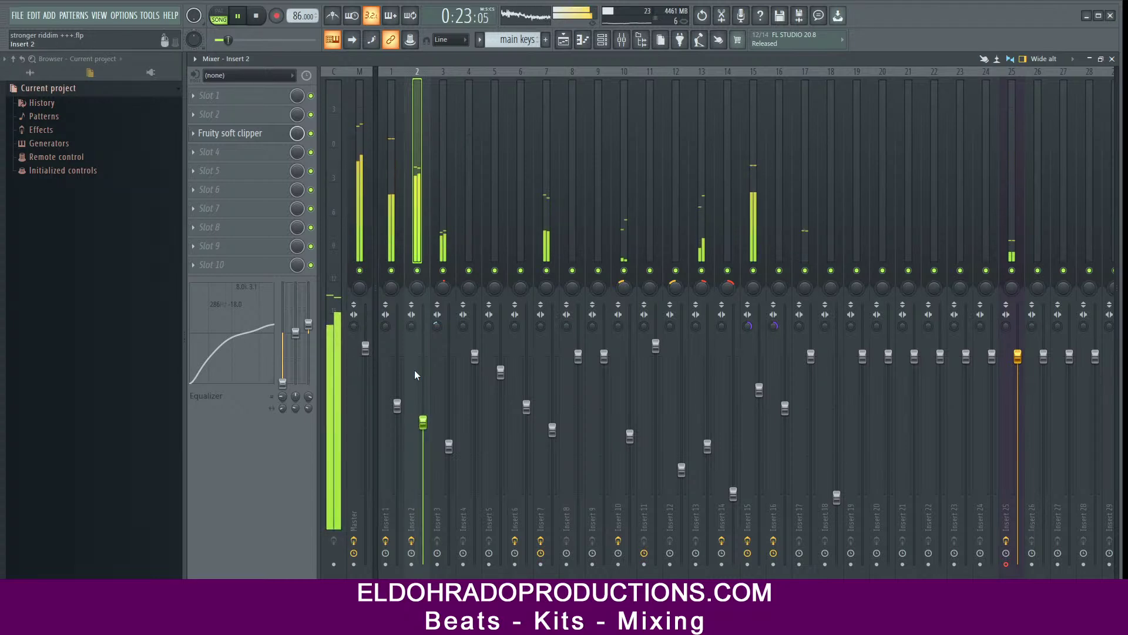
drag(423, 422, 423, 415)
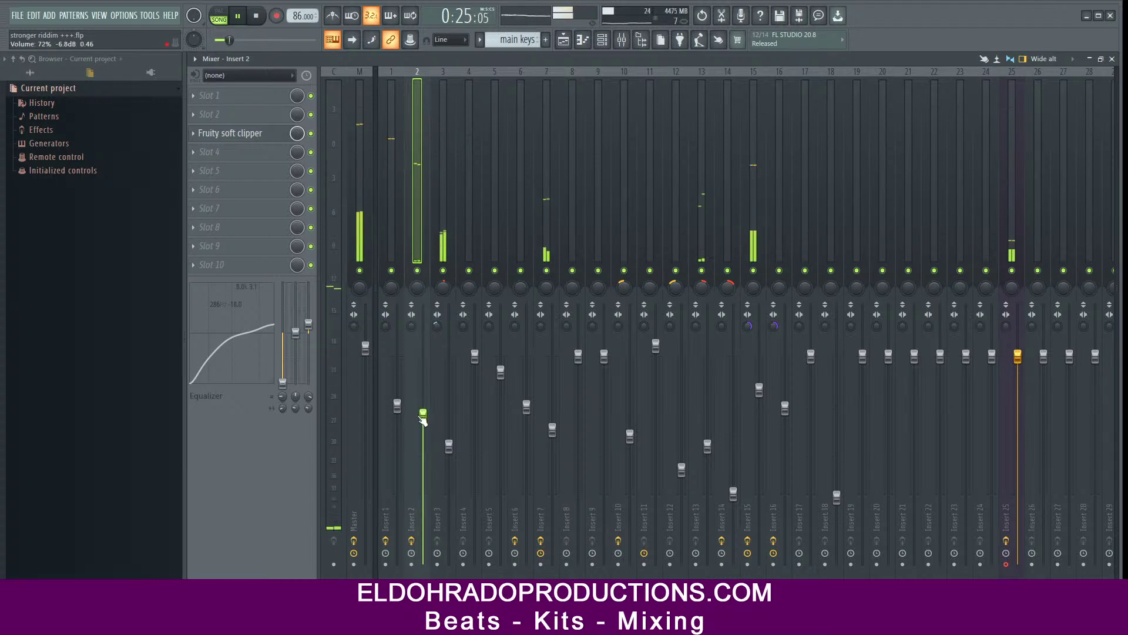
drag(284, 402, 285, 411)
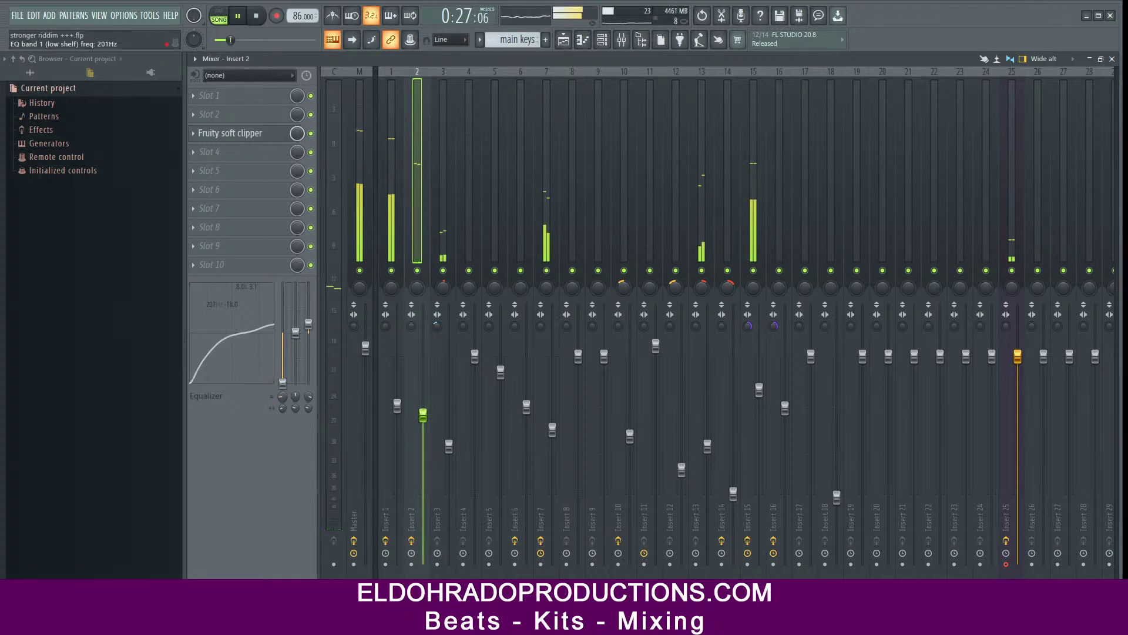
Step: Stop playback and load TR5 White 2A into slot 2 of insert 15
click(749, 242)
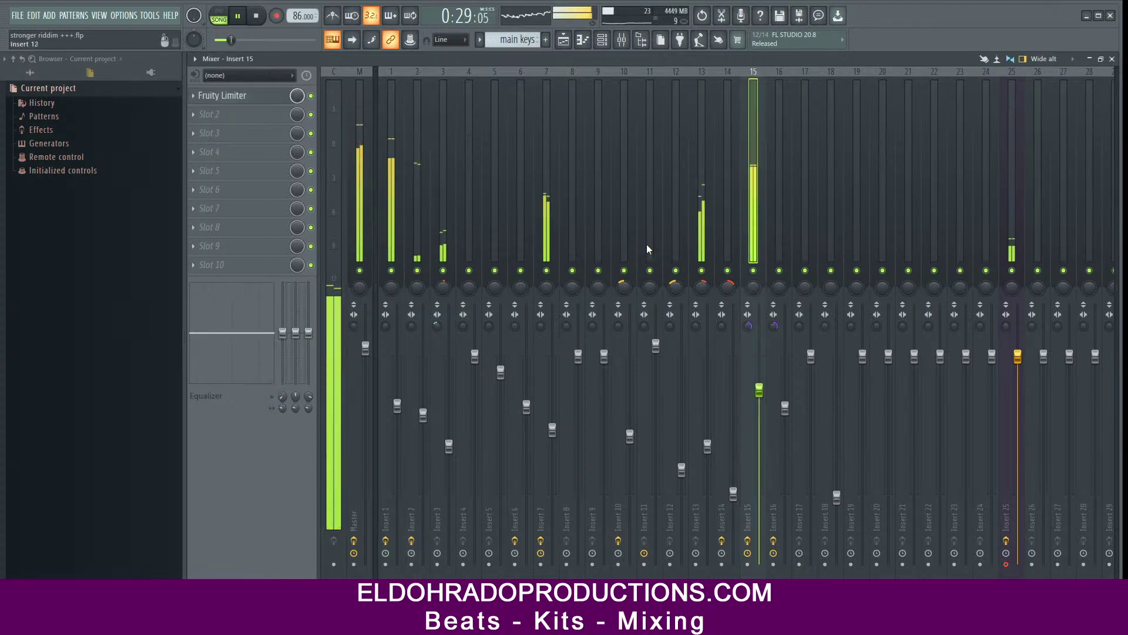
key(space)
click(250, 113)
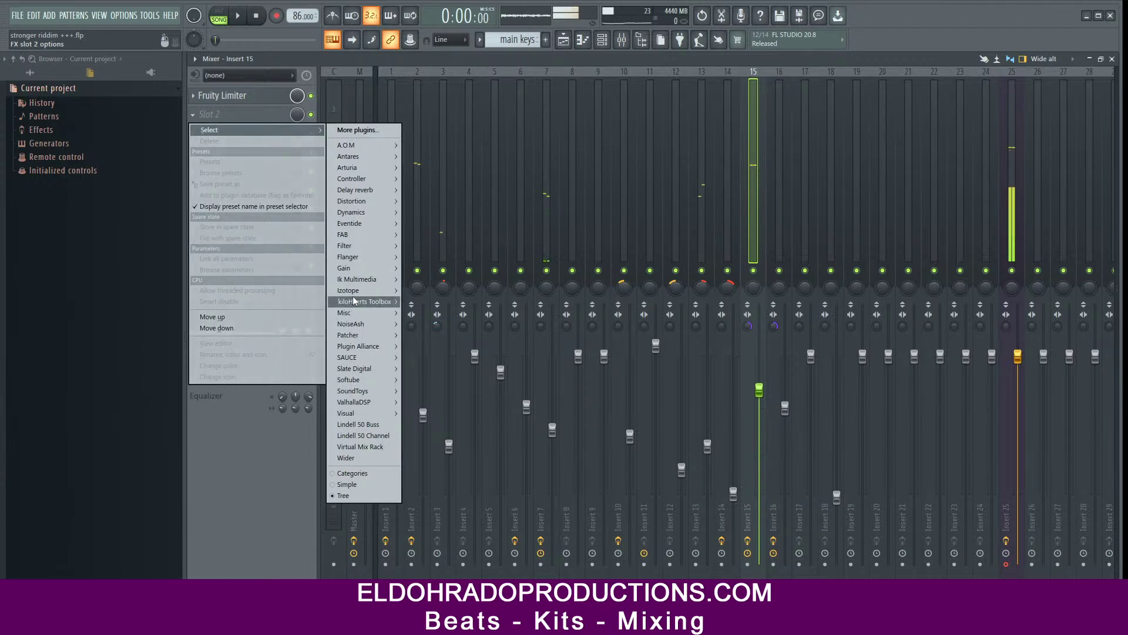
mouse_move(354, 300)
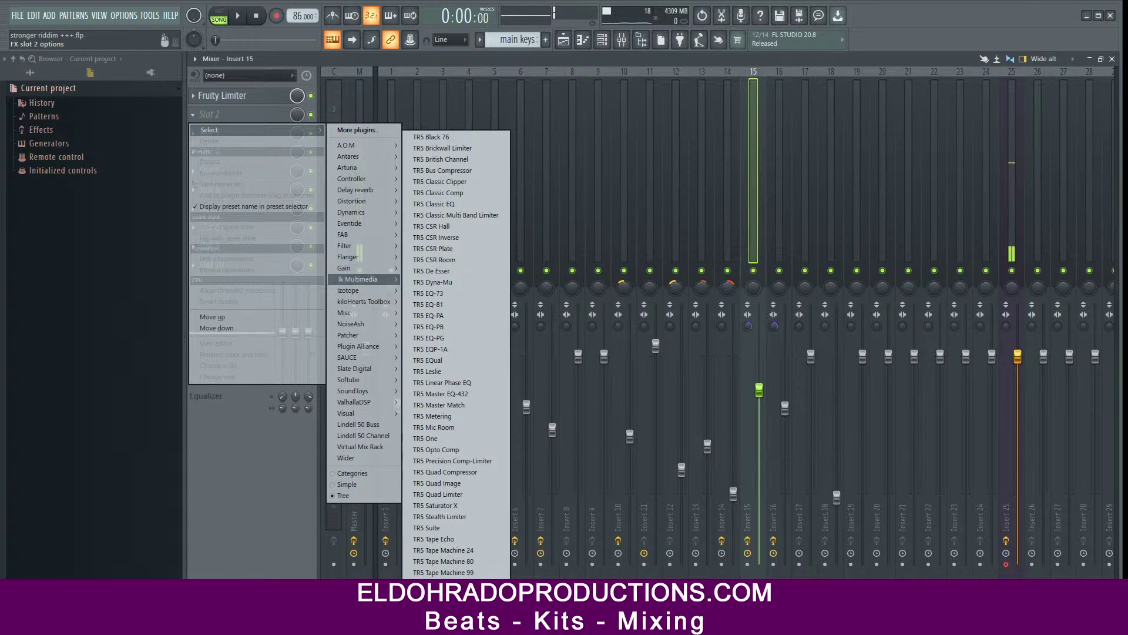
click(442, 571)
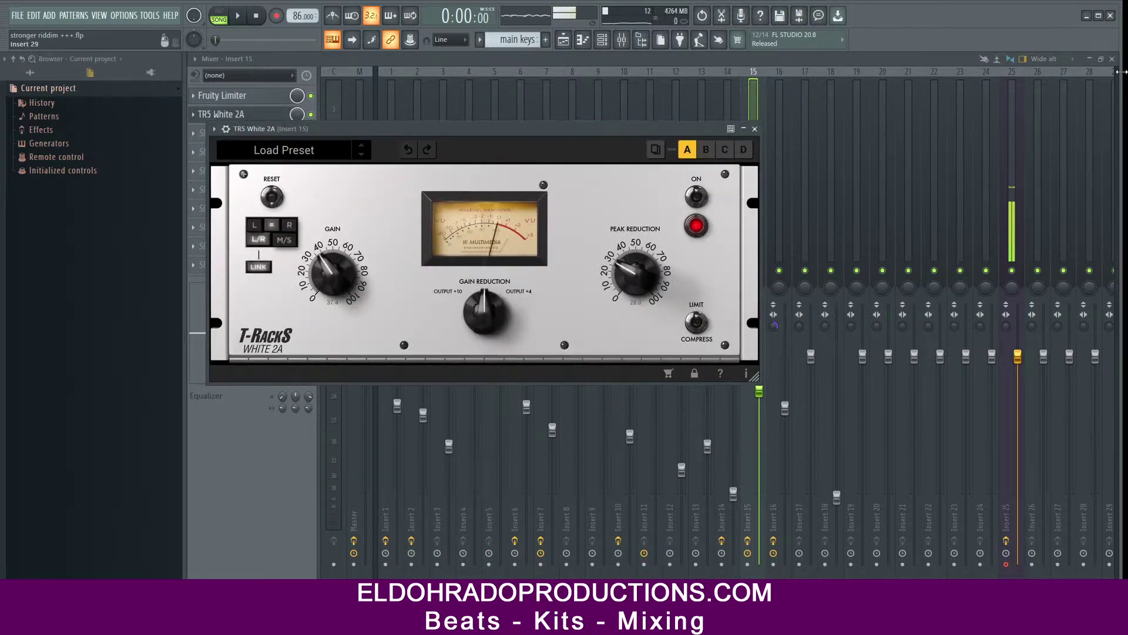
Step: Close the mixer and play the arrangement from bar 9 with the playlist closed
click(1112, 58)
click(563, 40)
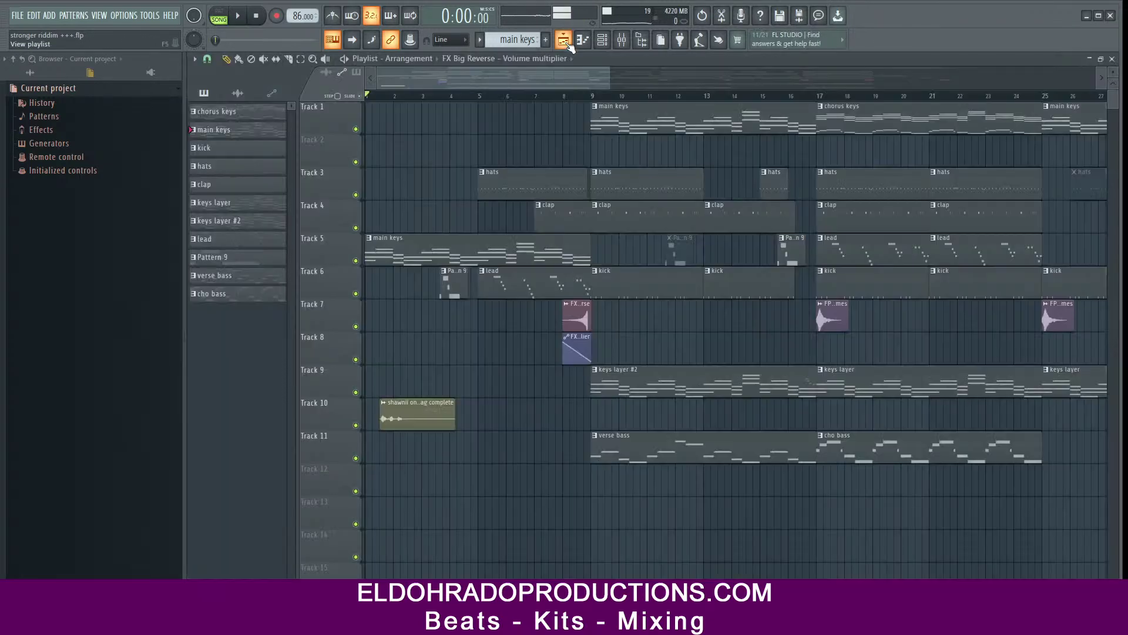
click(591, 97)
click(1111, 58)
key(space)
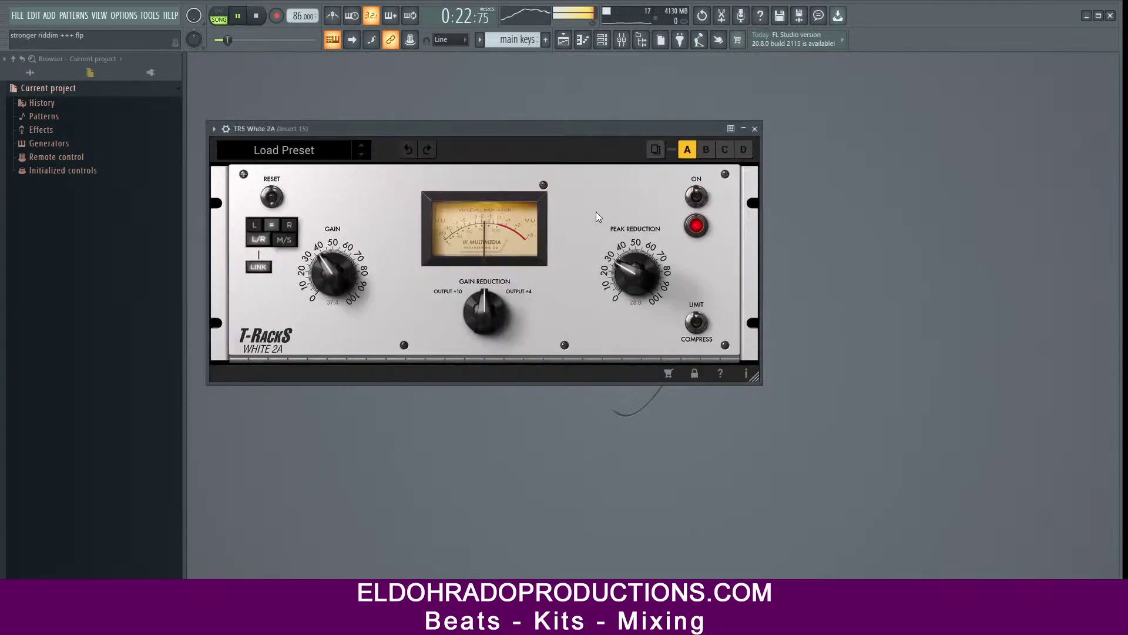
Step: Set insert 15's White 2A gain to 22.9 dB and its peak reduction to about 36.4 dB during playback
drag(342, 271, 332, 295)
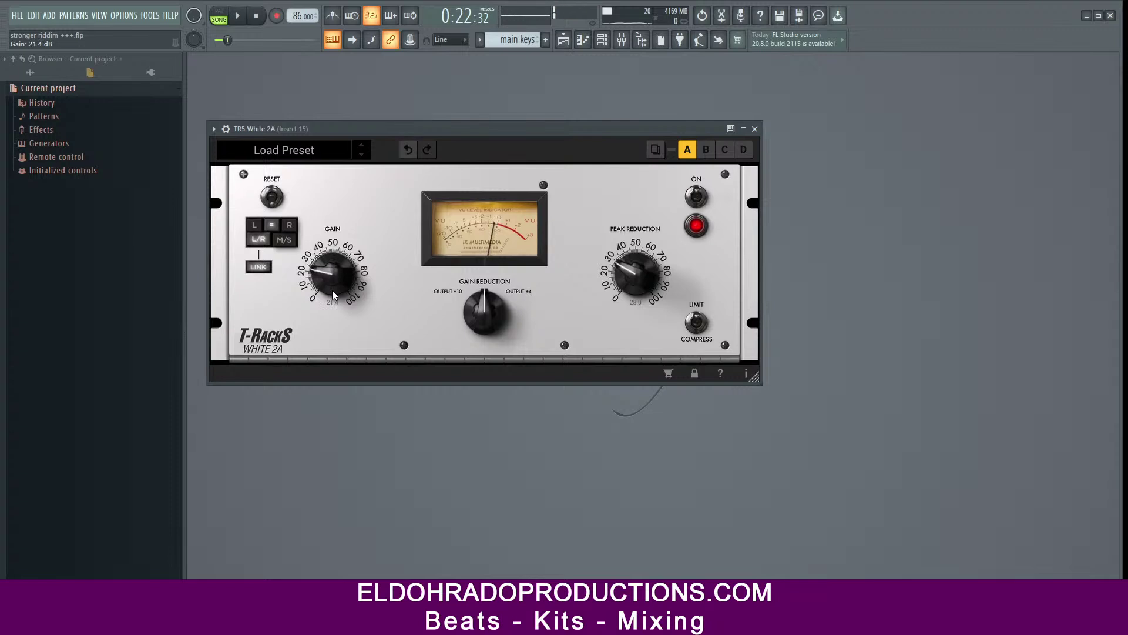
click(697, 340)
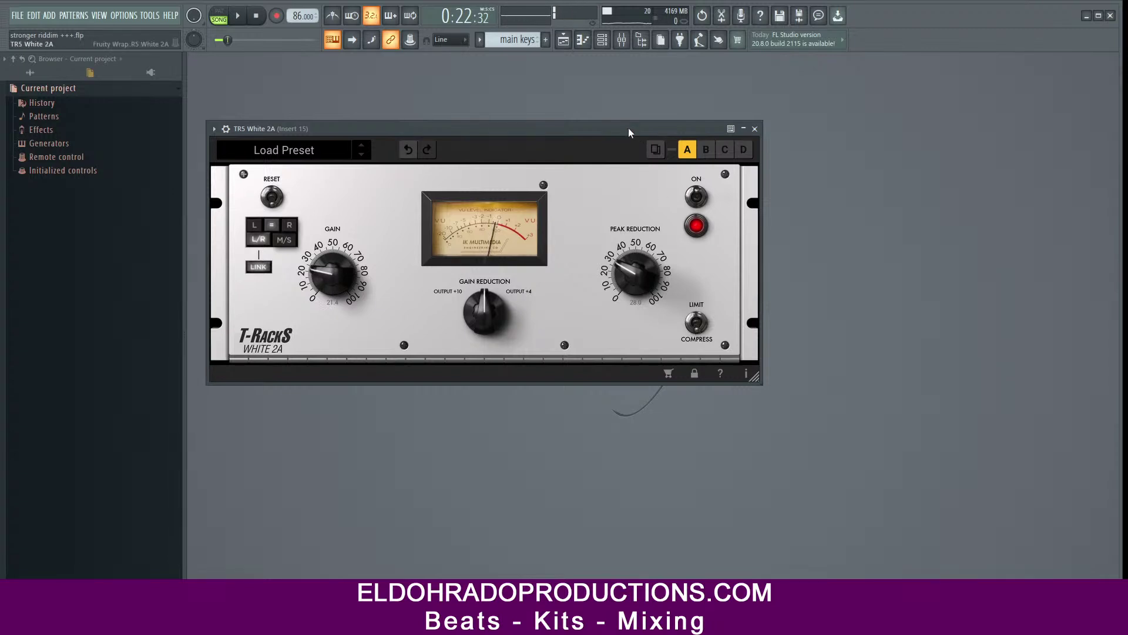
drag(629, 128, 646, 128)
key(space)
mouse_move(658, 271)
mouse_down()
mouse_move(657, 249)
mouse_move(645, 265)
mouse_up()
drag(356, 276, 356, 272)
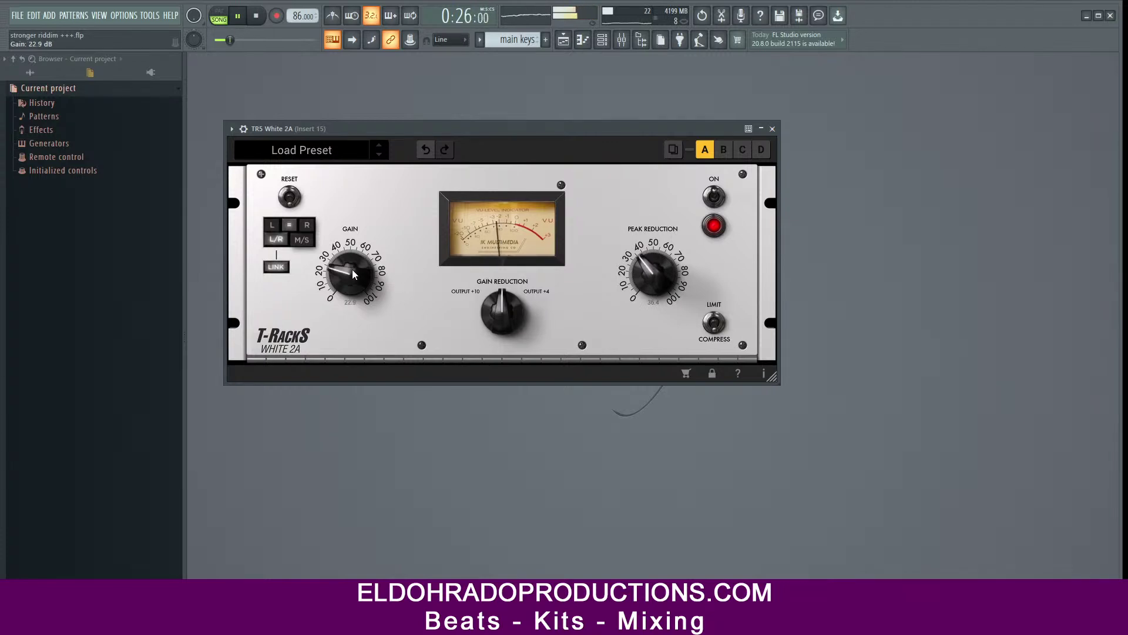
Step: Raise insert 15's White 2A gain to 27.6 dB and compare the sound with the plugin bypassed and enabled
click(243, 129)
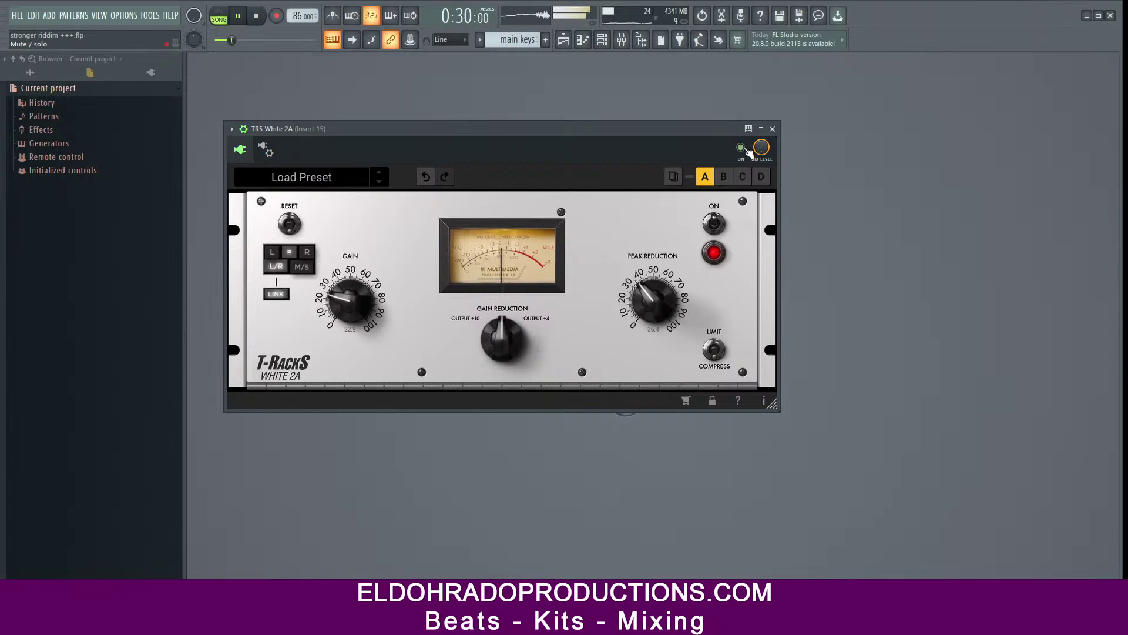
drag(335, 295, 333, 288)
click(741, 148)
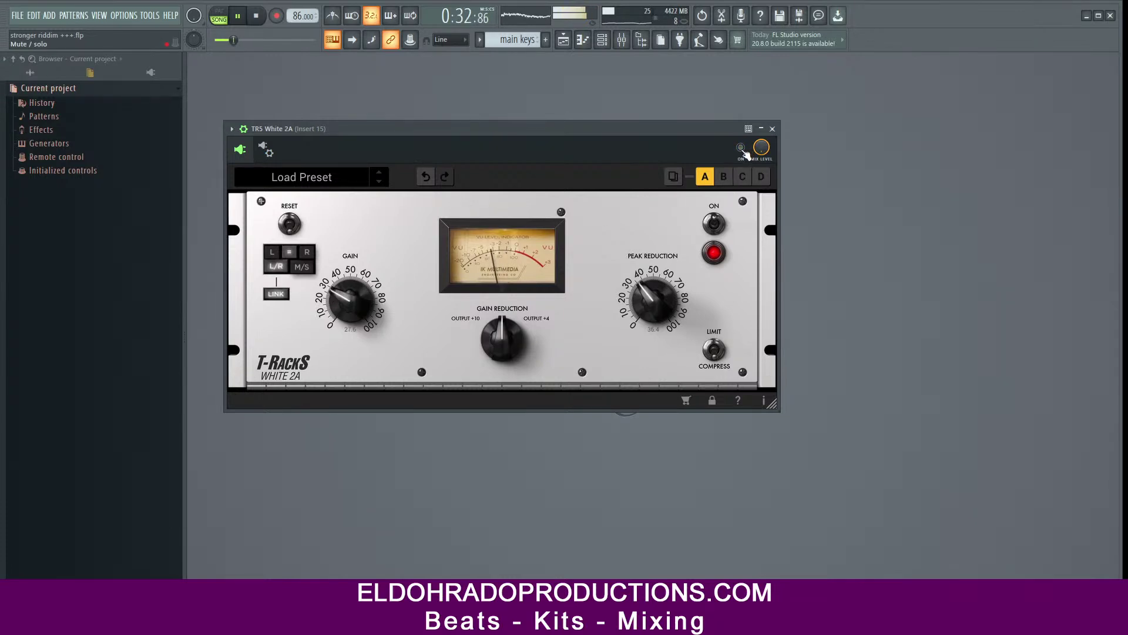
click(742, 149)
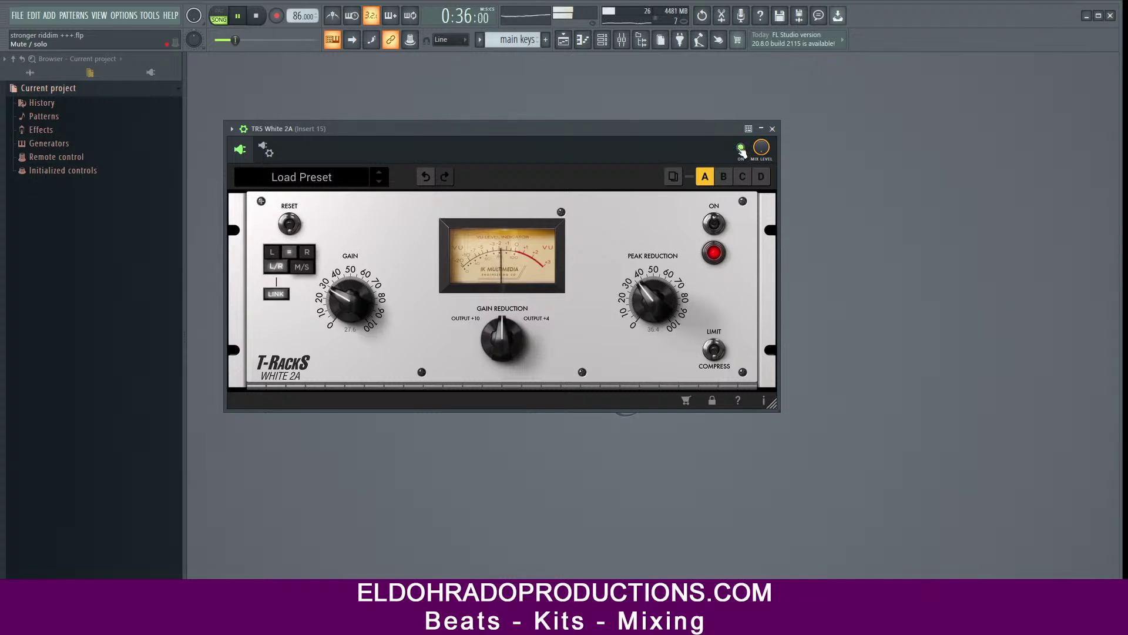
Step: Set insert 15's White 2A peak reduction to 37.1 dB and close the compressor
drag(687, 126, 703, 125)
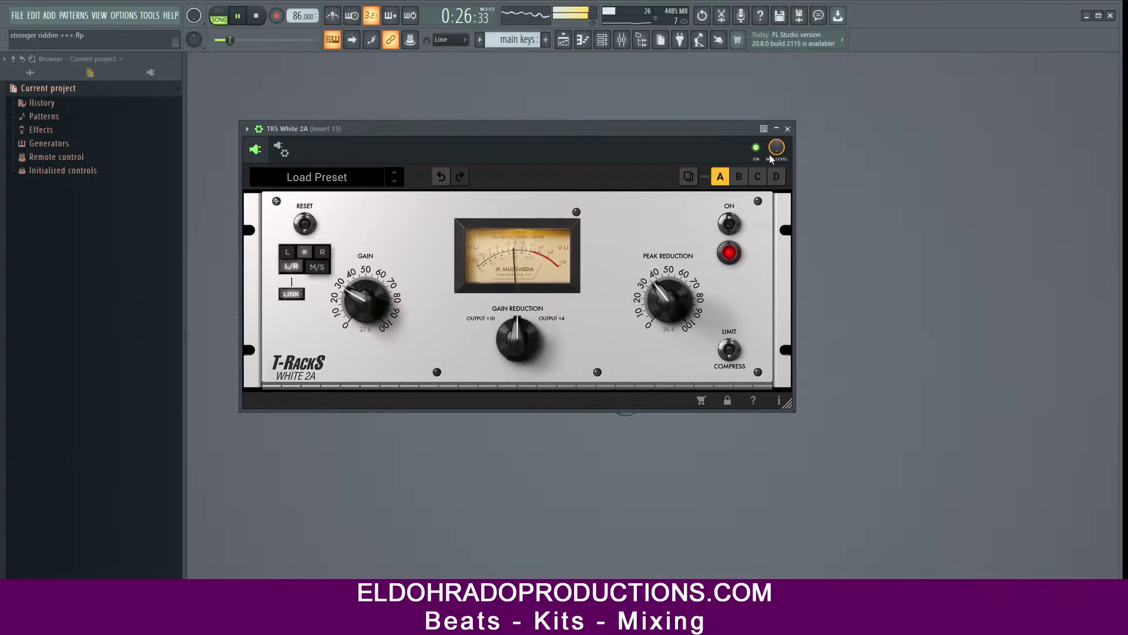
drag(667, 296, 667, 294)
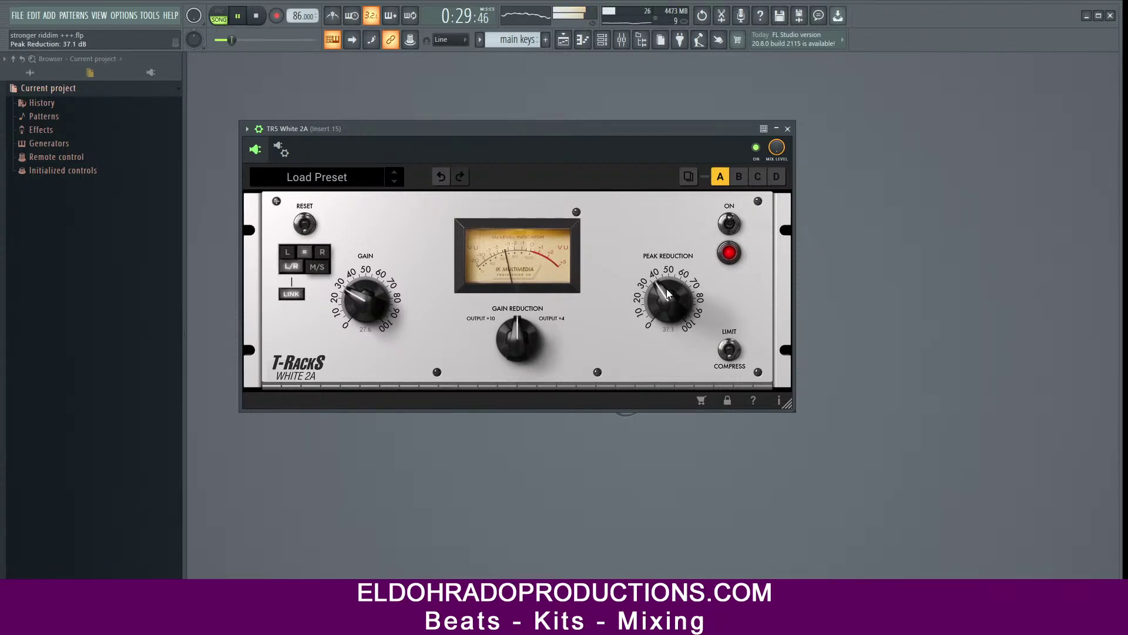
click(787, 129)
Step: Check the channel rack and copy insert 15's White 2A with its settings into slot 1 of insert 16
click(603, 39)
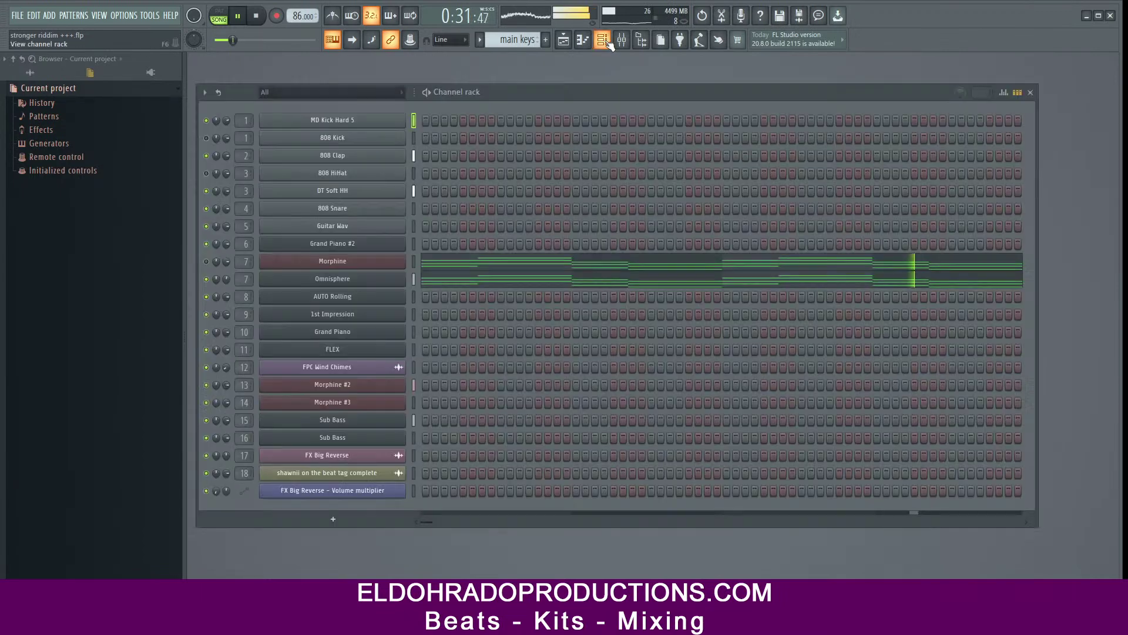
click(623, 40)
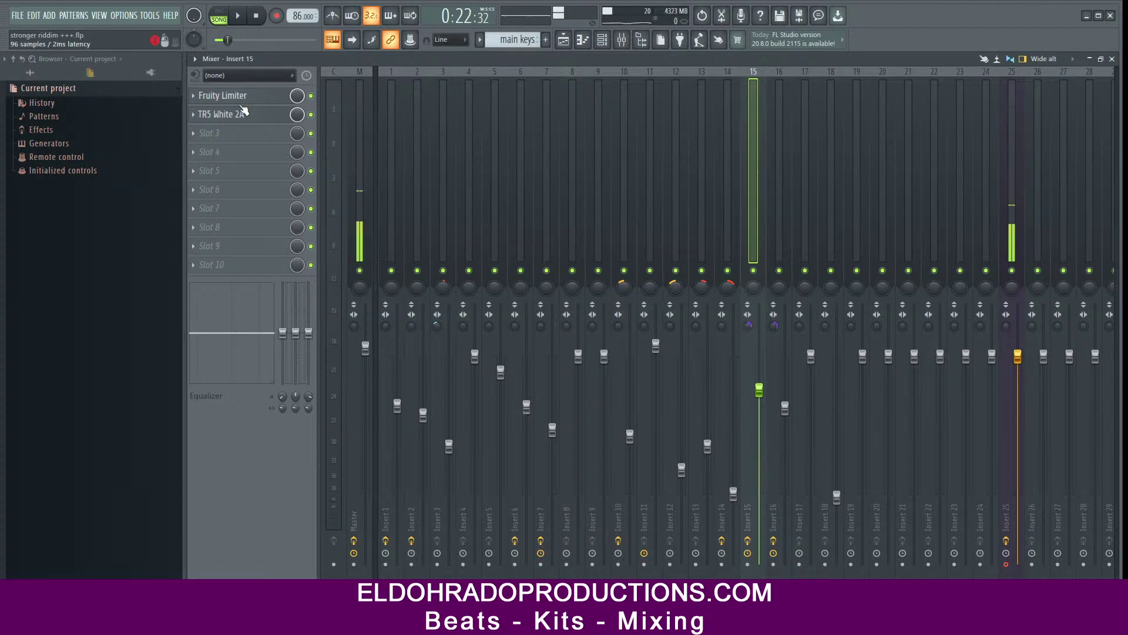
scroll(218, 114, up, 1)
click(193, 97)
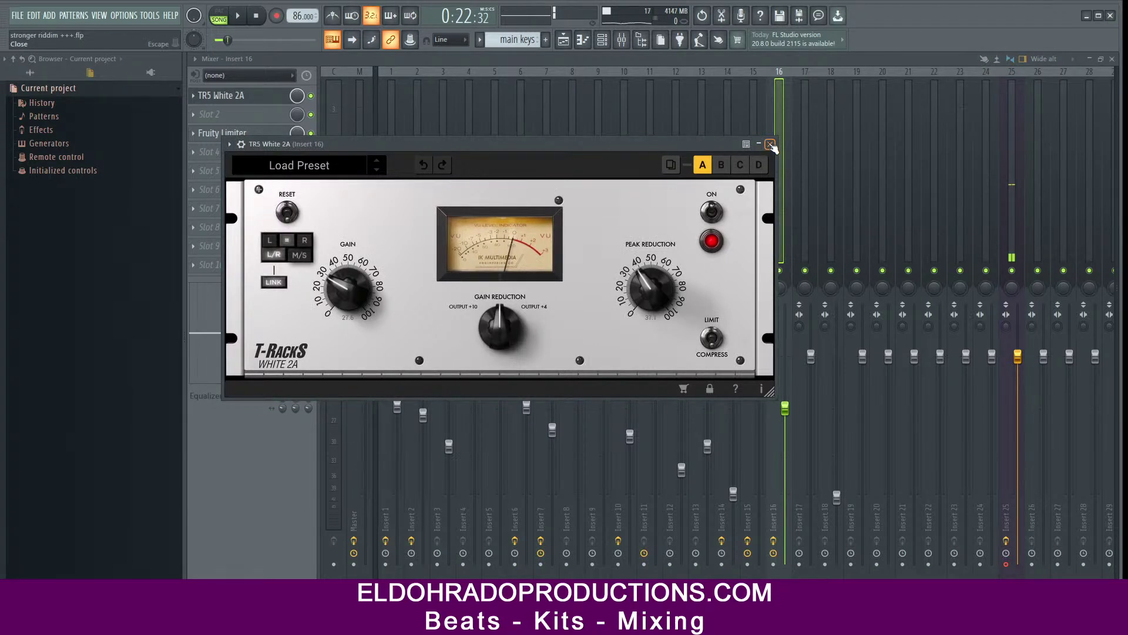
click(770, 145)
Step: Play the section briefly and load TR5 White 2A into slot 3 of insert 7
key(space)
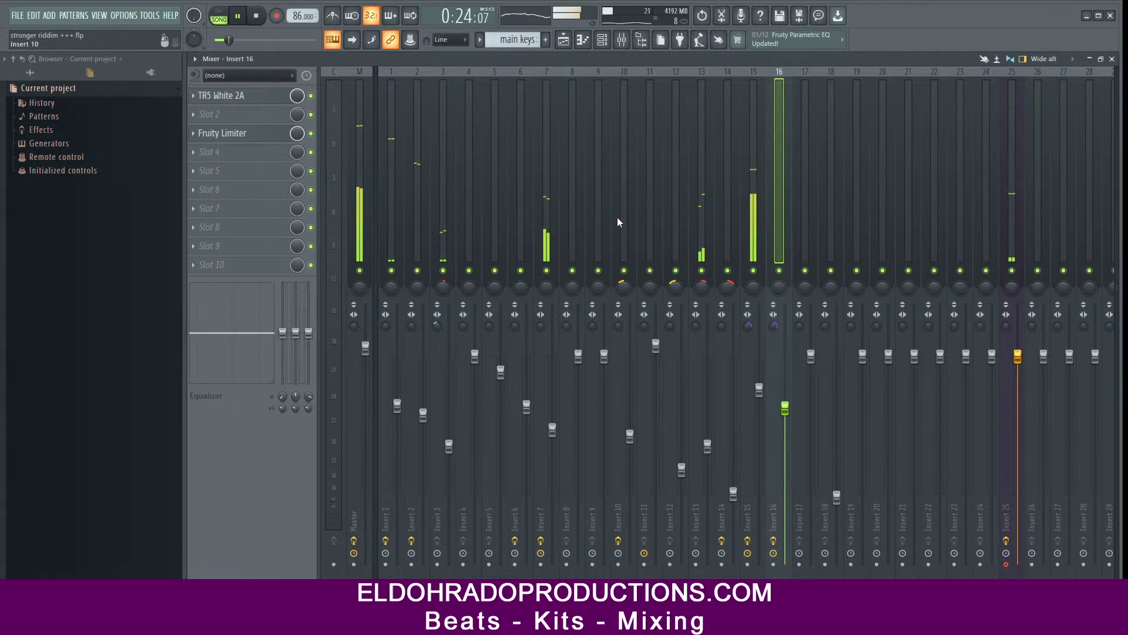
click(547, 228)
key(space)
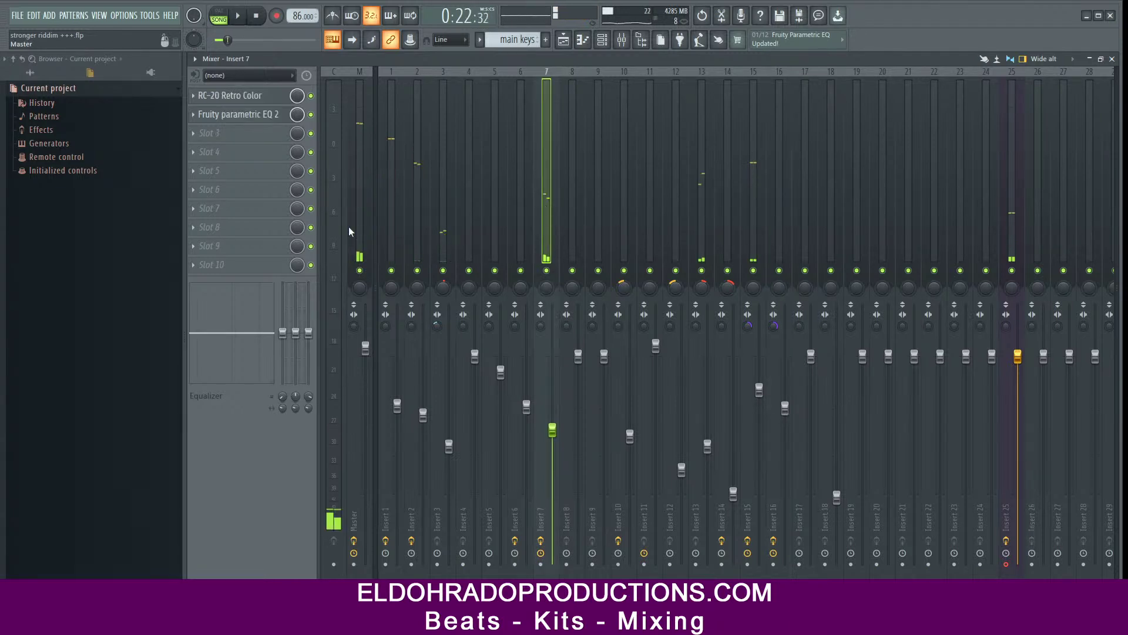
click(233, 138)
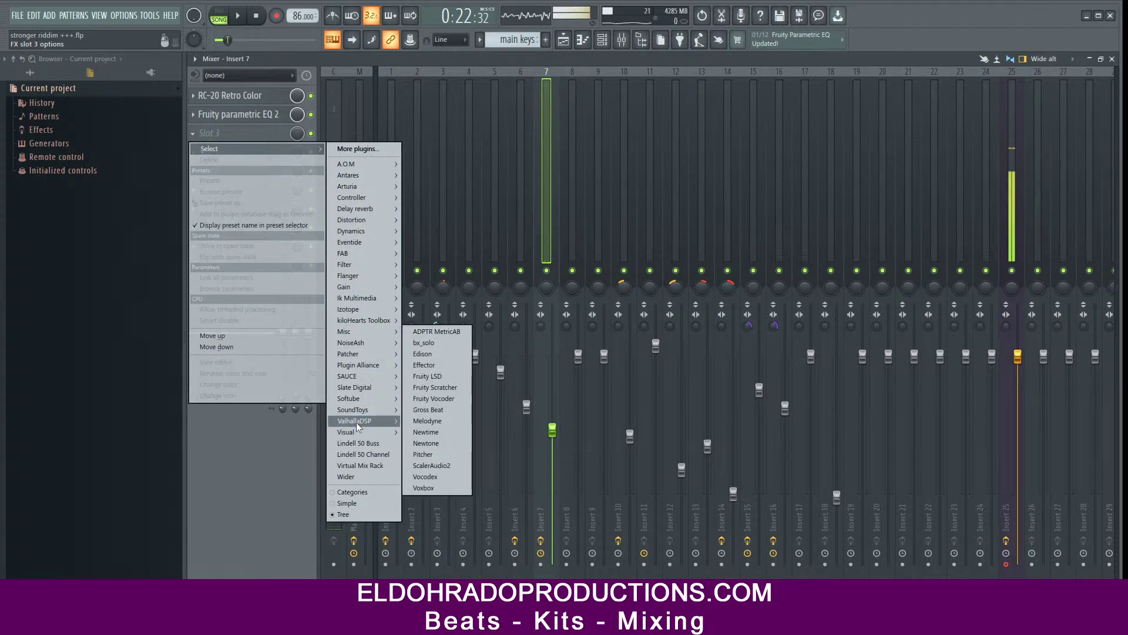
mouse_move(358, 433)
mouse_move(359, 400)
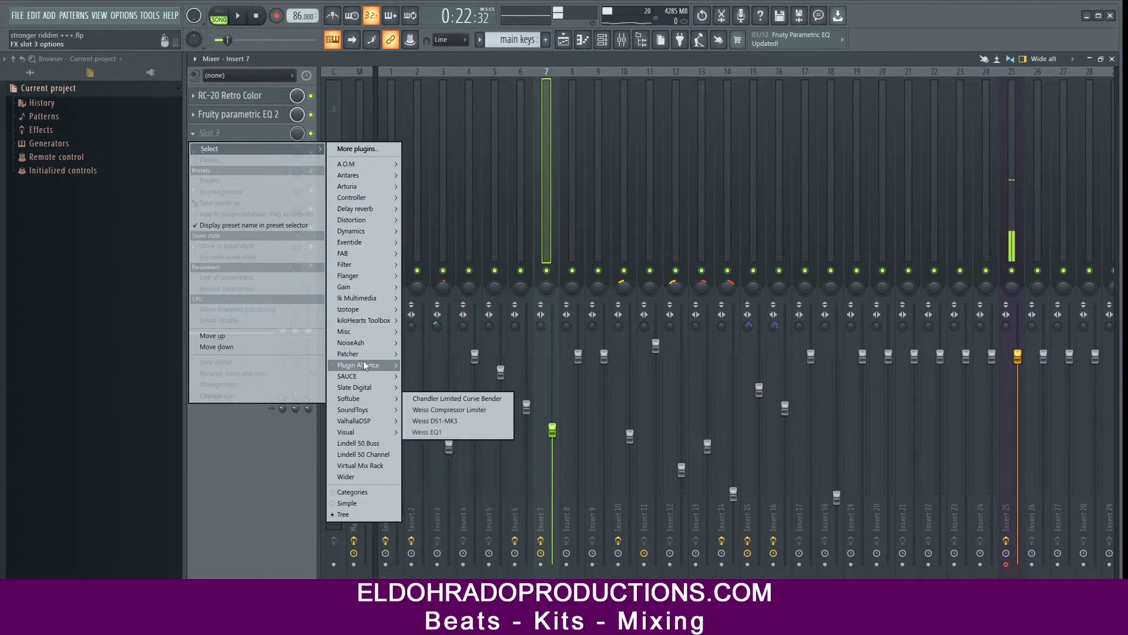
mouse_move(363, 301)
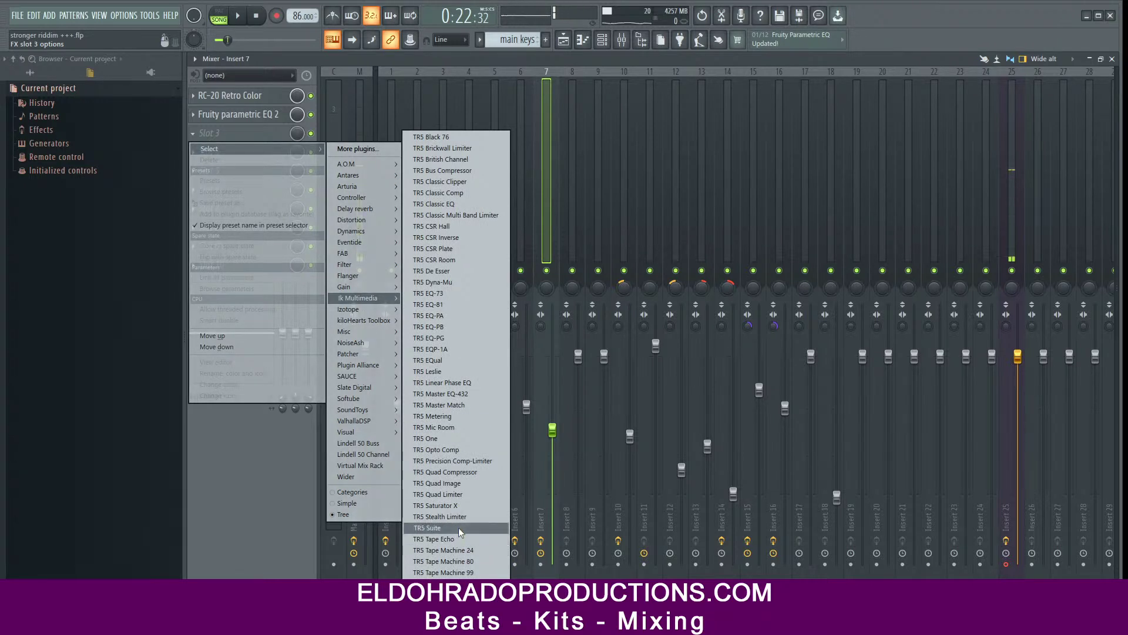
click(449, 562)
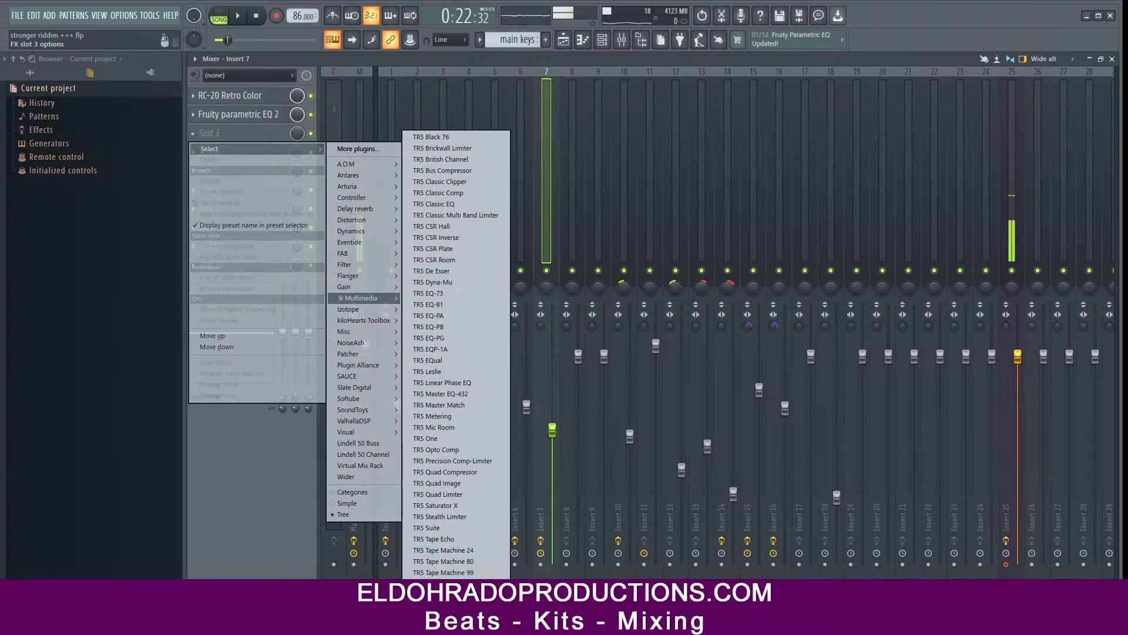
click(442, 567)
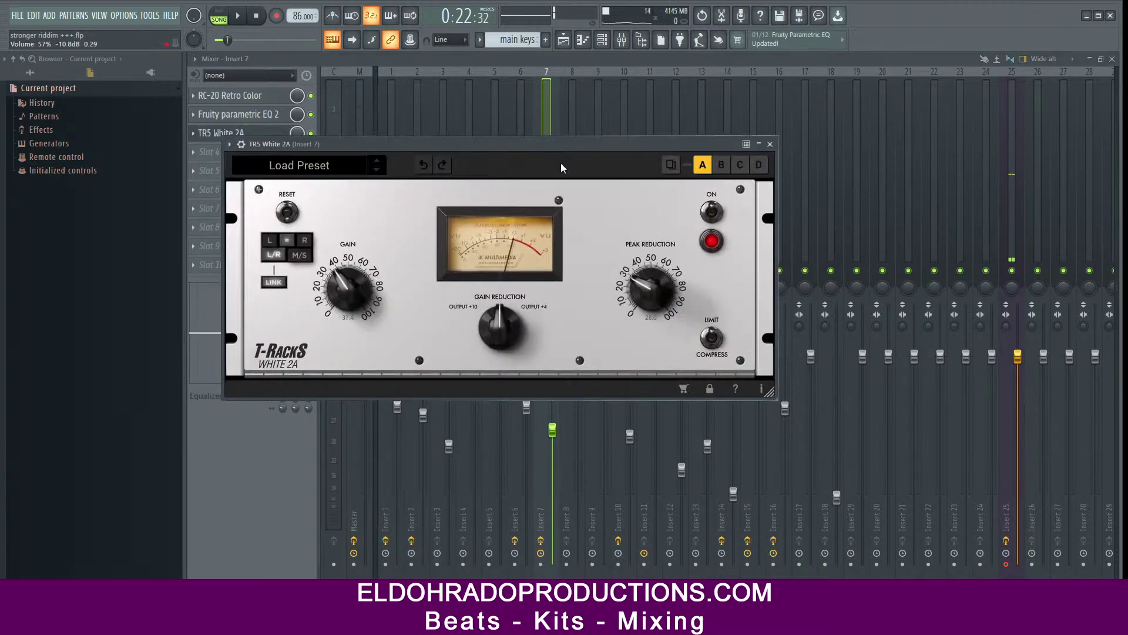
Step: Set insert 7's White 2A gain to 29.4 dB and raise its peak reduction to about 37 dB during playback
drag(367, 301, 350, 315)
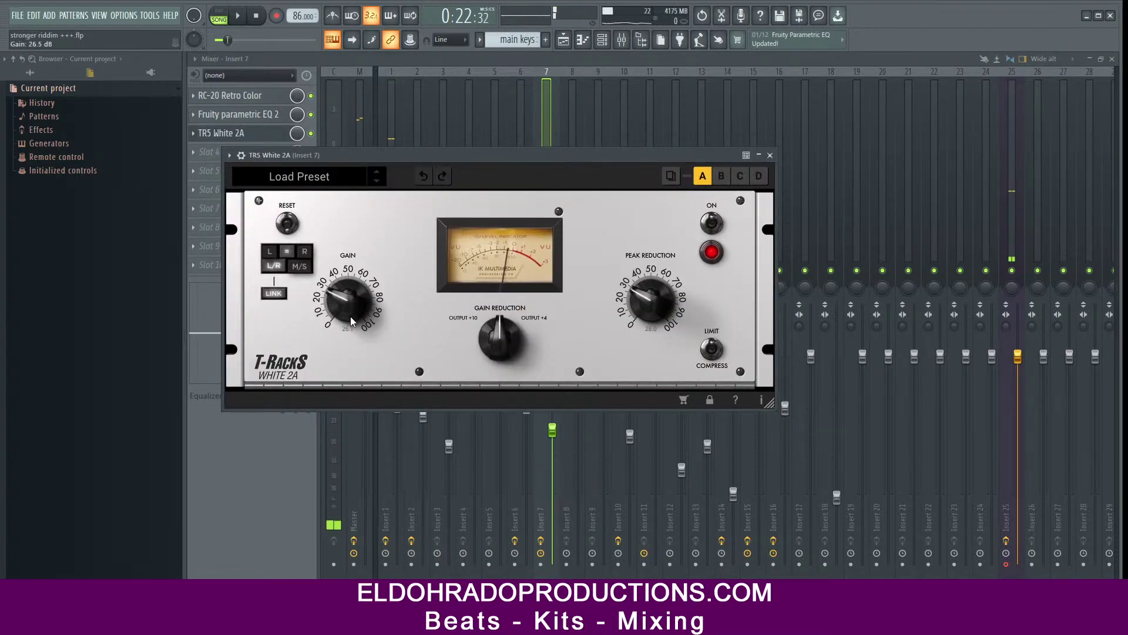
drag(638, 154, 641, 154)
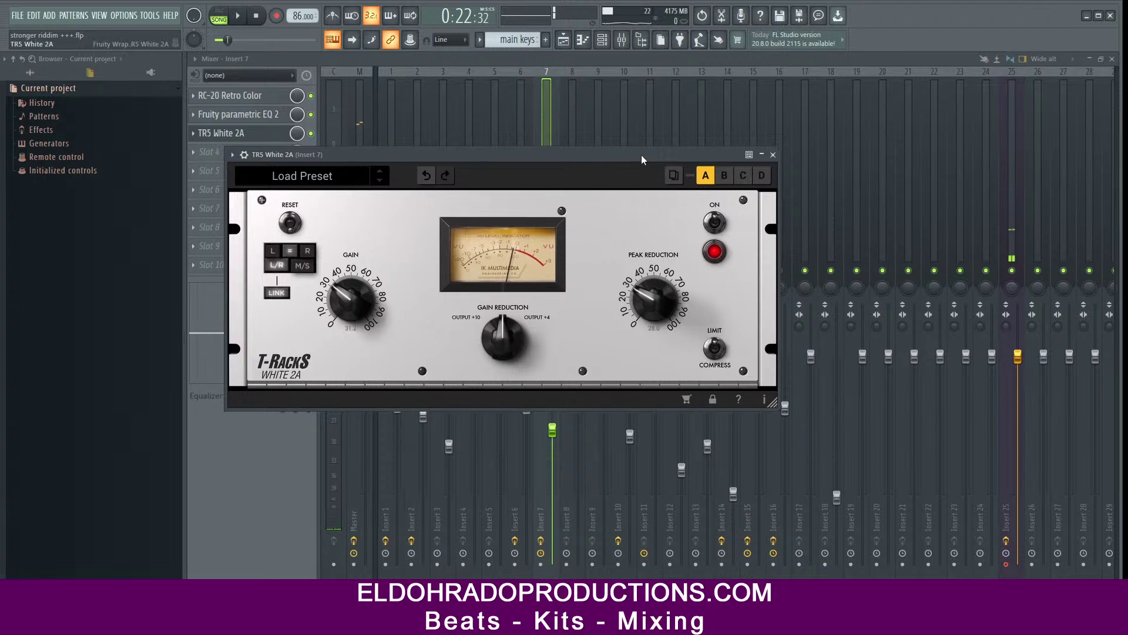
key(space)
mouse_move(656, 281)
mouse_down()
mouse_move(658, 271)
mouse_move(649, 287)
mouse_up()
drag(344, 302, 345, 310)
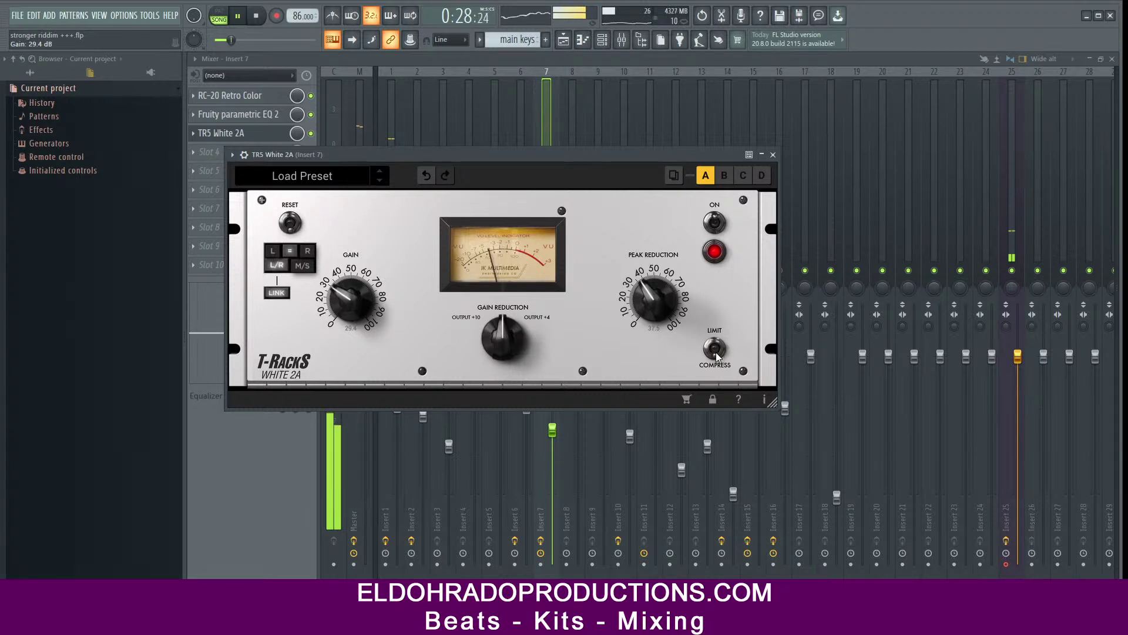
Step: Fine-tune insert 7's White 2A peak reduction to 36.7 dB and compare the sound with the compressor off and on
scroll(644, 309, down, 2)
scroll(644, 309, up, 1)
click(714, 225)
click(716, 225)
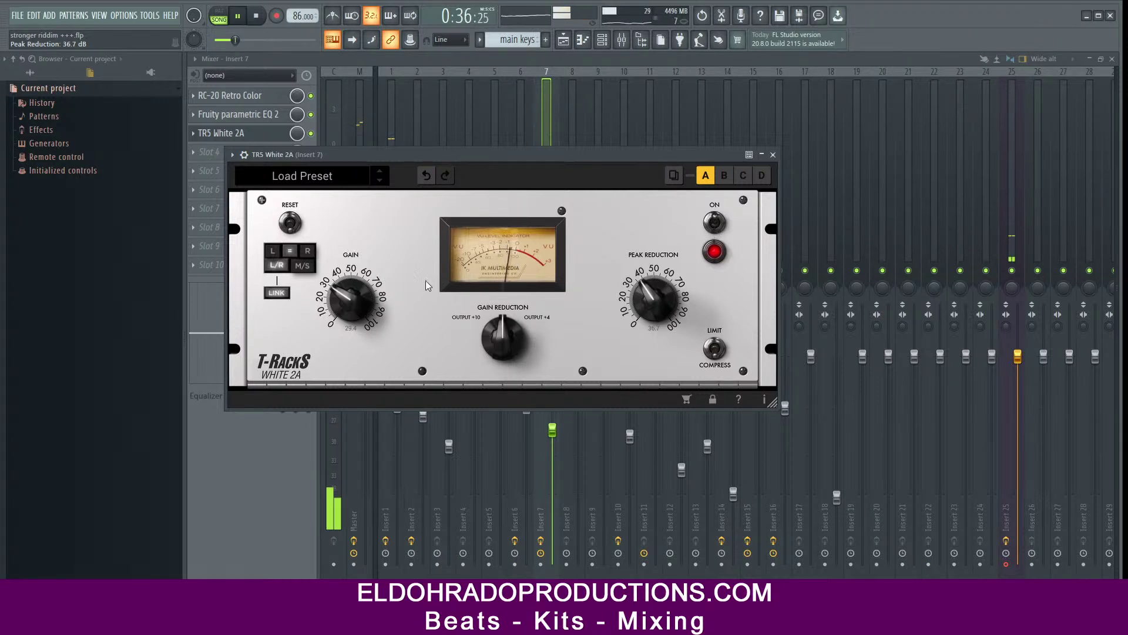
Step: Close insert 7's compressor with playback stopped and bring up the channel rack
click(773, 155)
key(space)
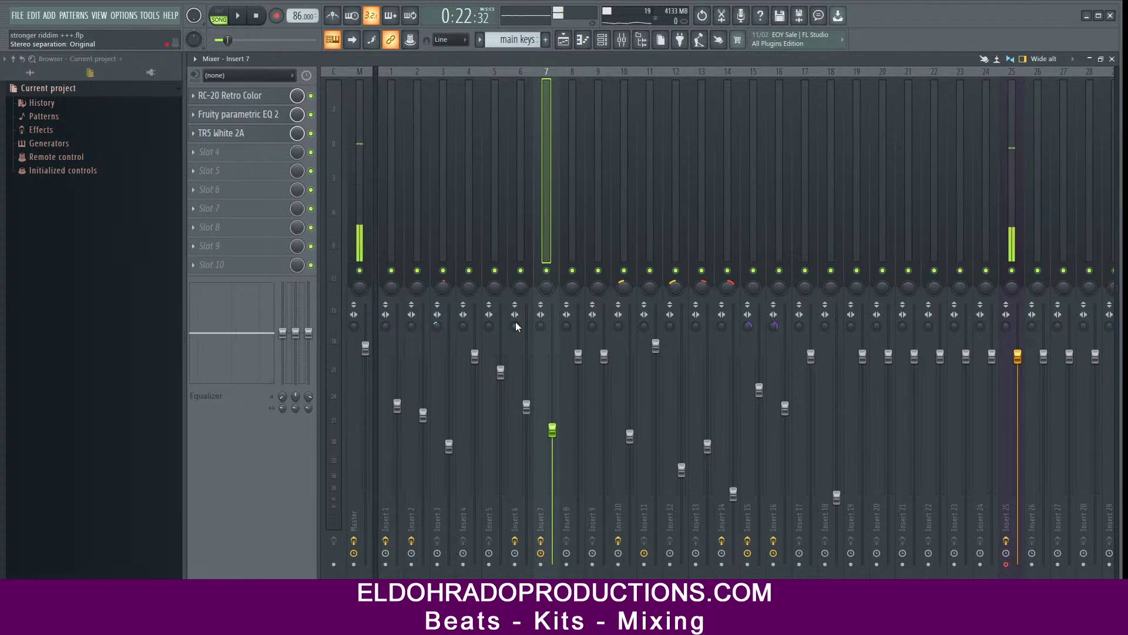
click(603, 39)
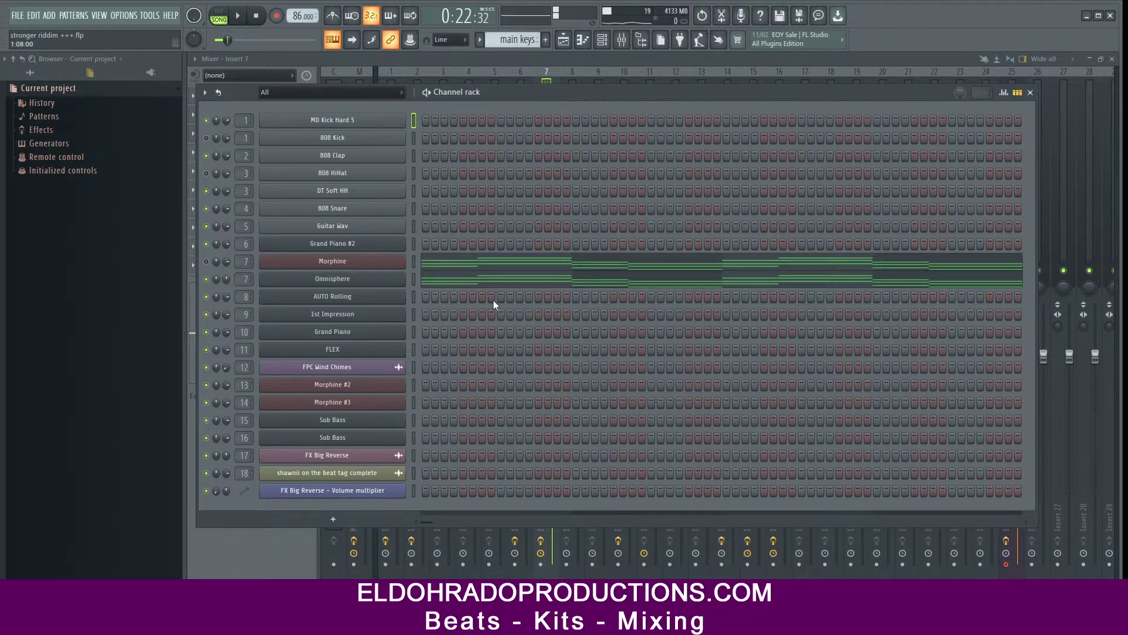
Step: Close the channel rack, select insert 25 and check its Fruity soft clipper settings before closing the plugin
click(1030, 92)
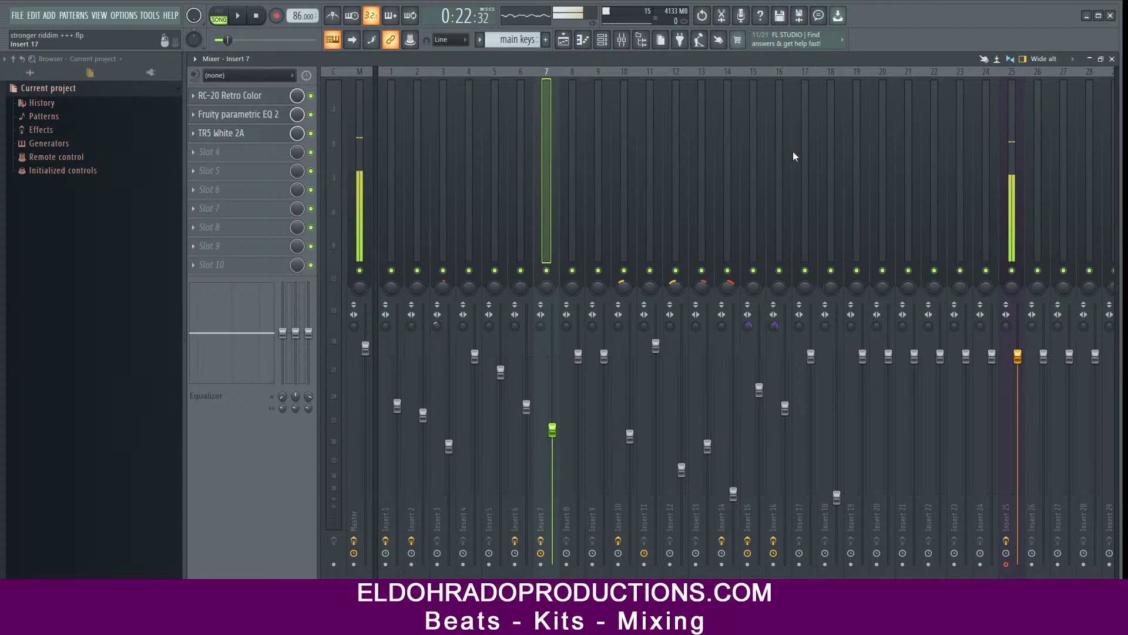
click(1011, 150)
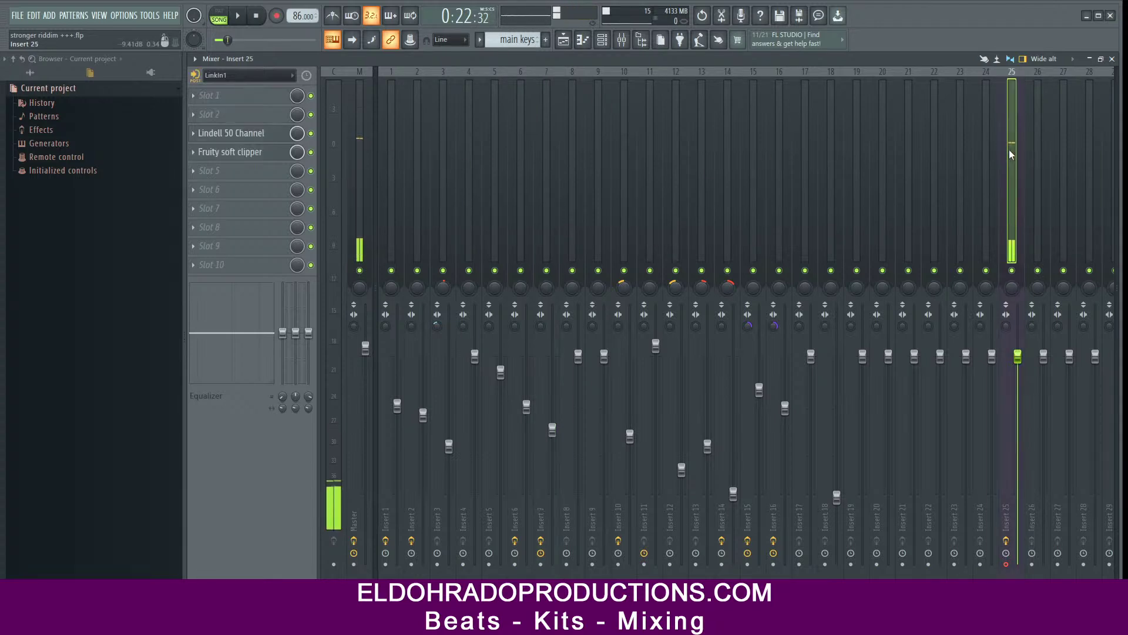
click(276, 152)
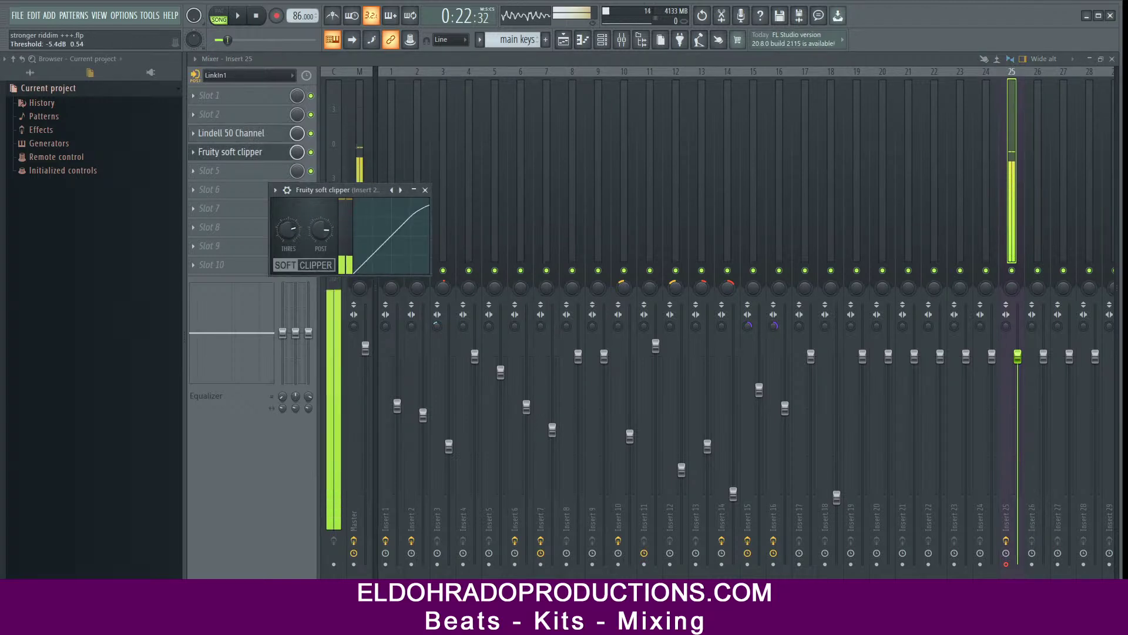
click(424, 191)
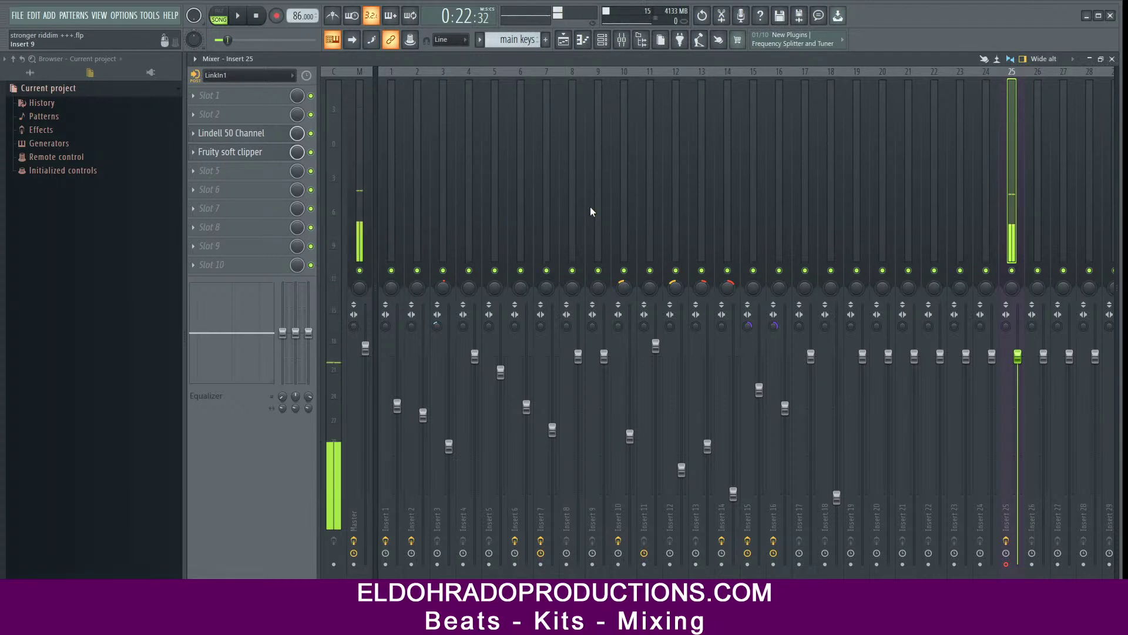
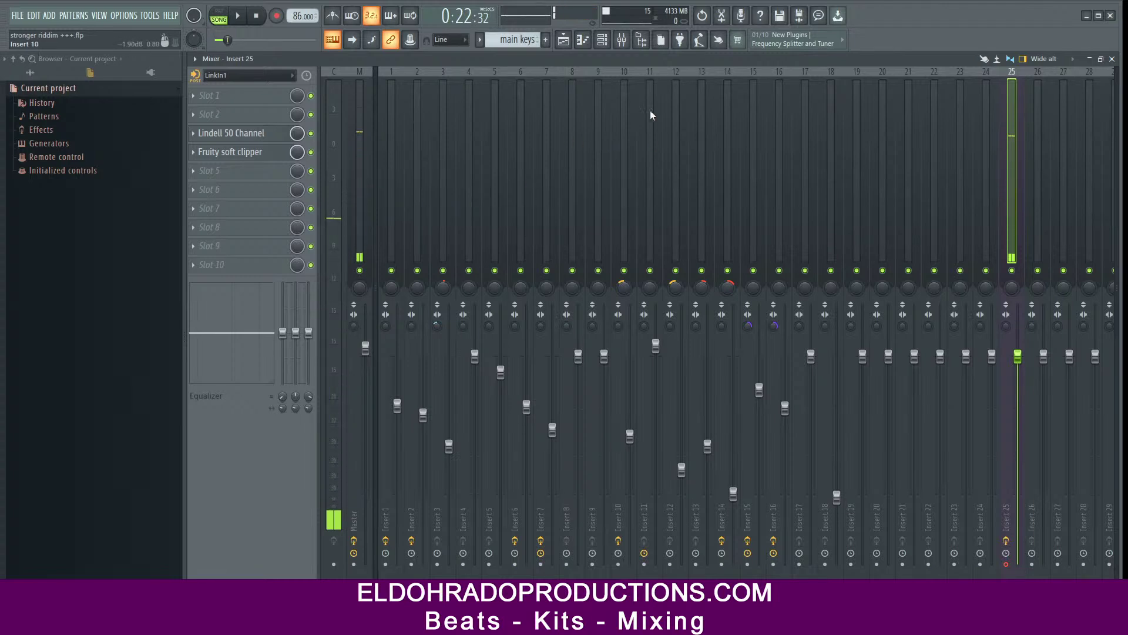
Step: Switch from the mixer to the playlist and channel rack, and inspect the 808 Kick sample
click(1111, 60)
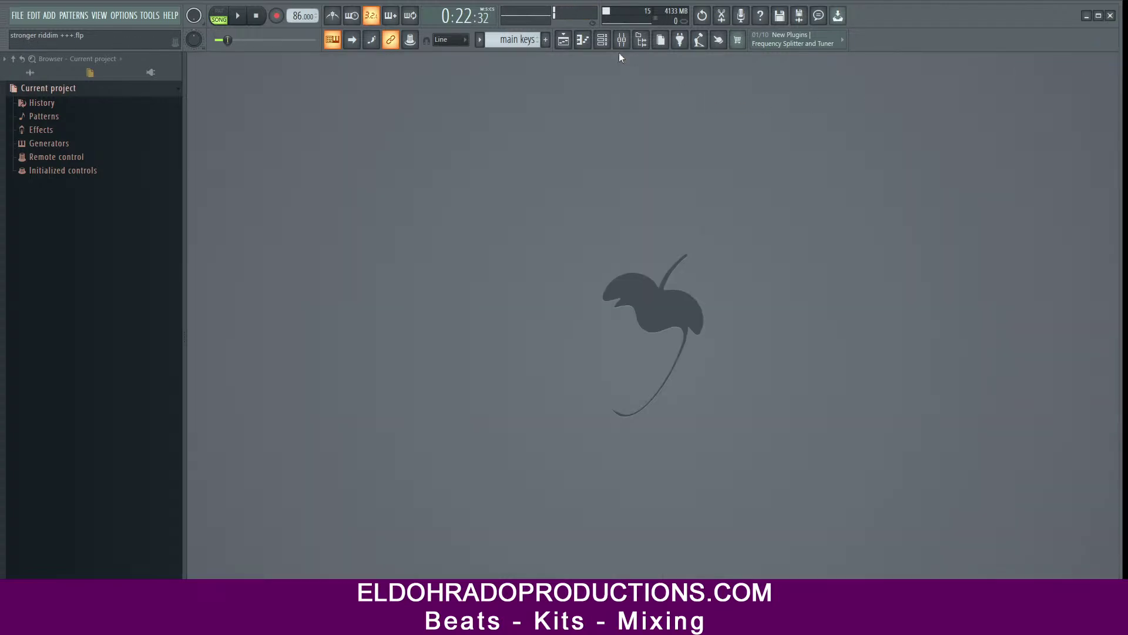
click(563, 40)
click(602, 40)
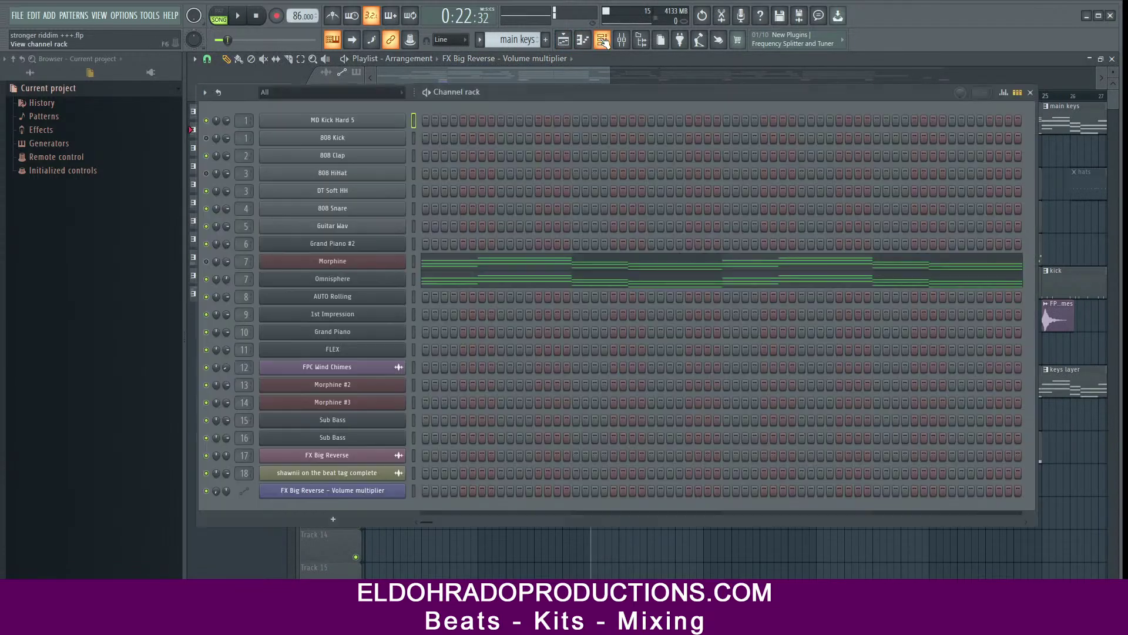
click(361, 138)
click(525, 336)
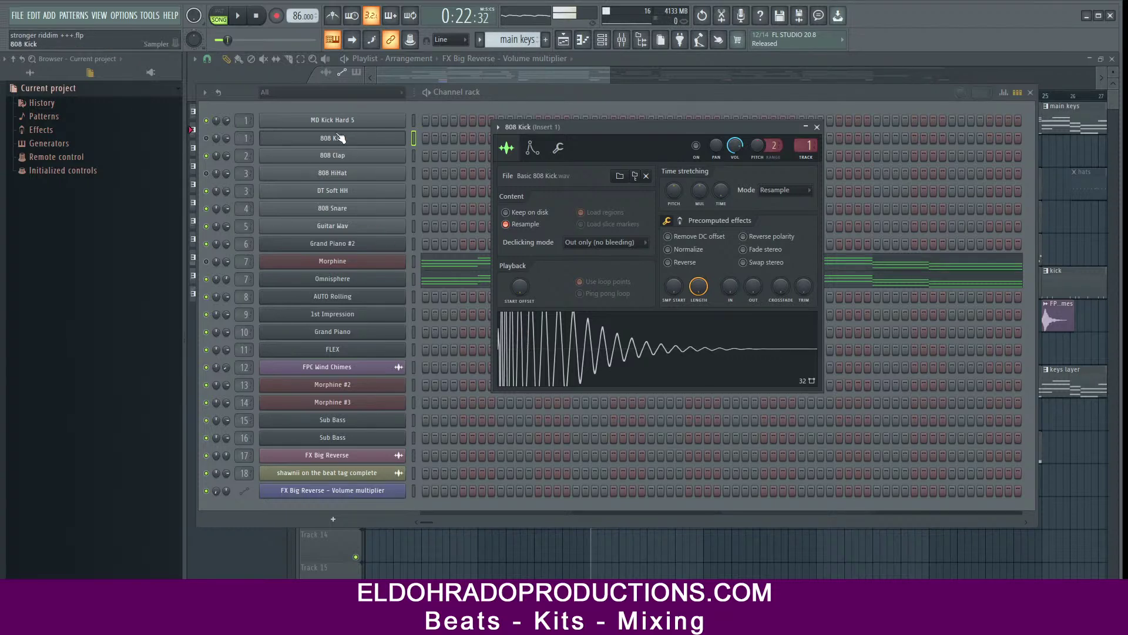
Step: Show the MD Kick Hard 5 sample's waveform, audition it, compare it with the 808 Kick and close the channel window
click(352, 120)
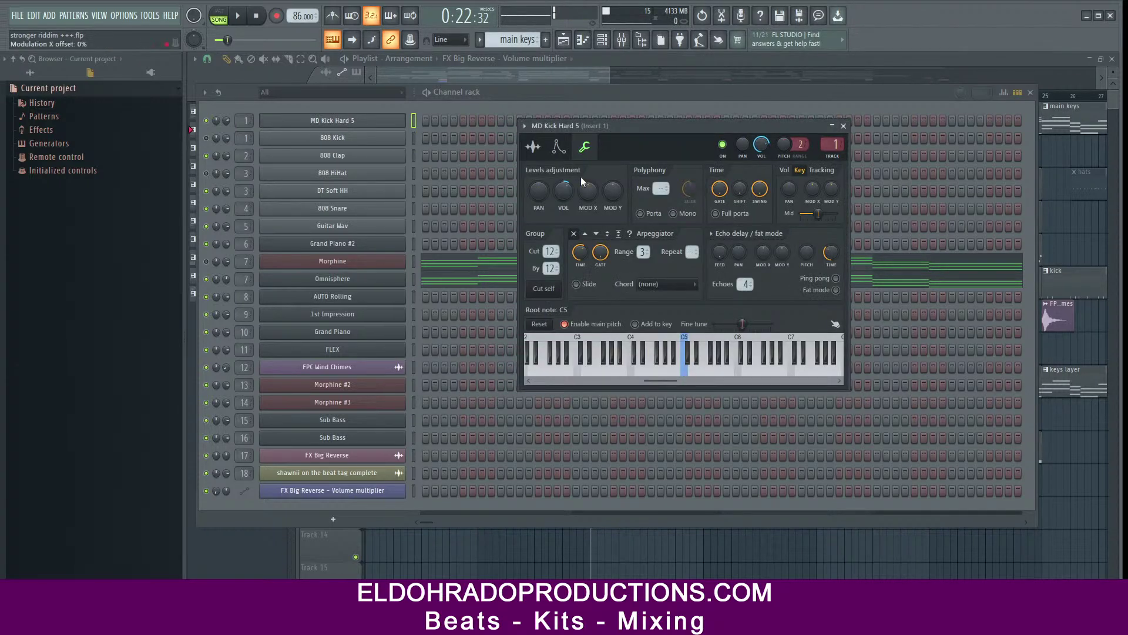
click(534, 146)
click(663, 377)
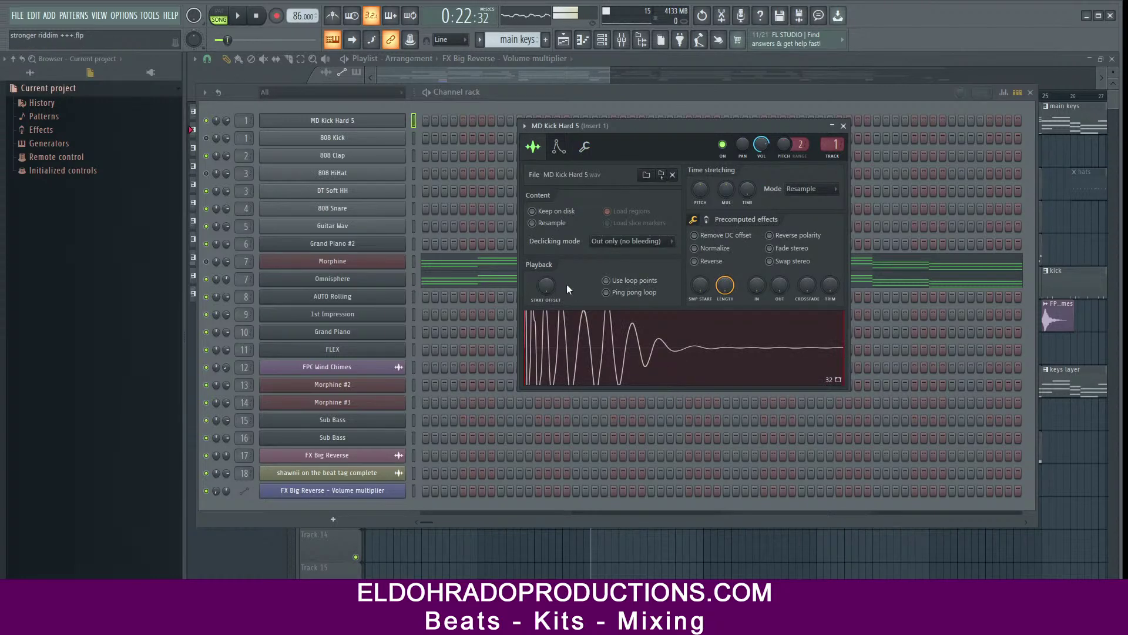
click(668, 328)
click(608, 322)
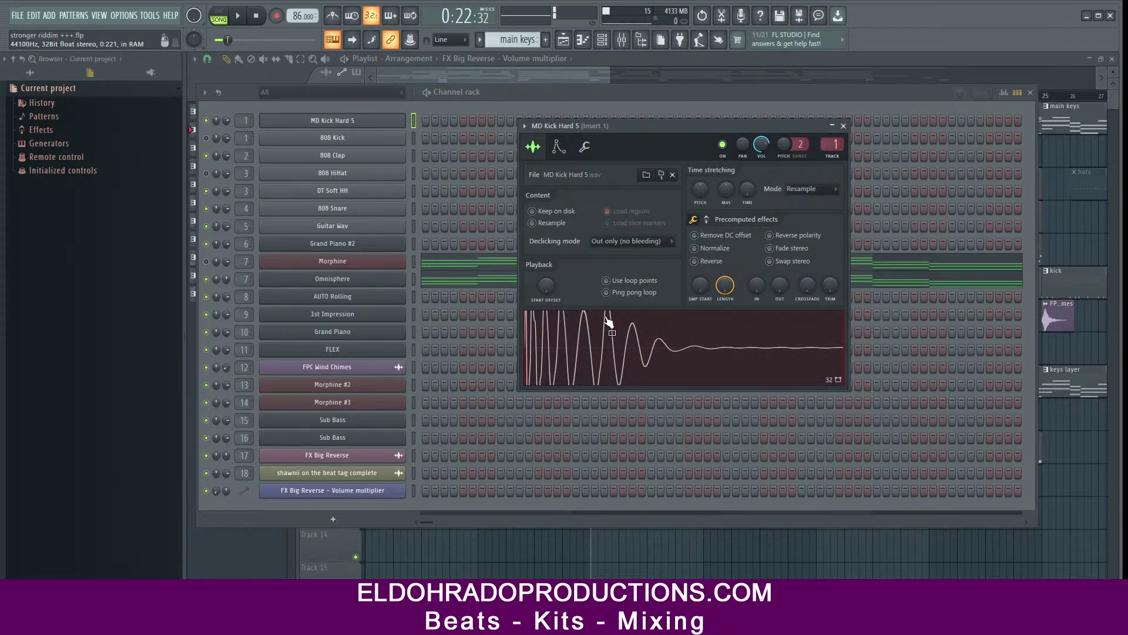
click(335, 138)
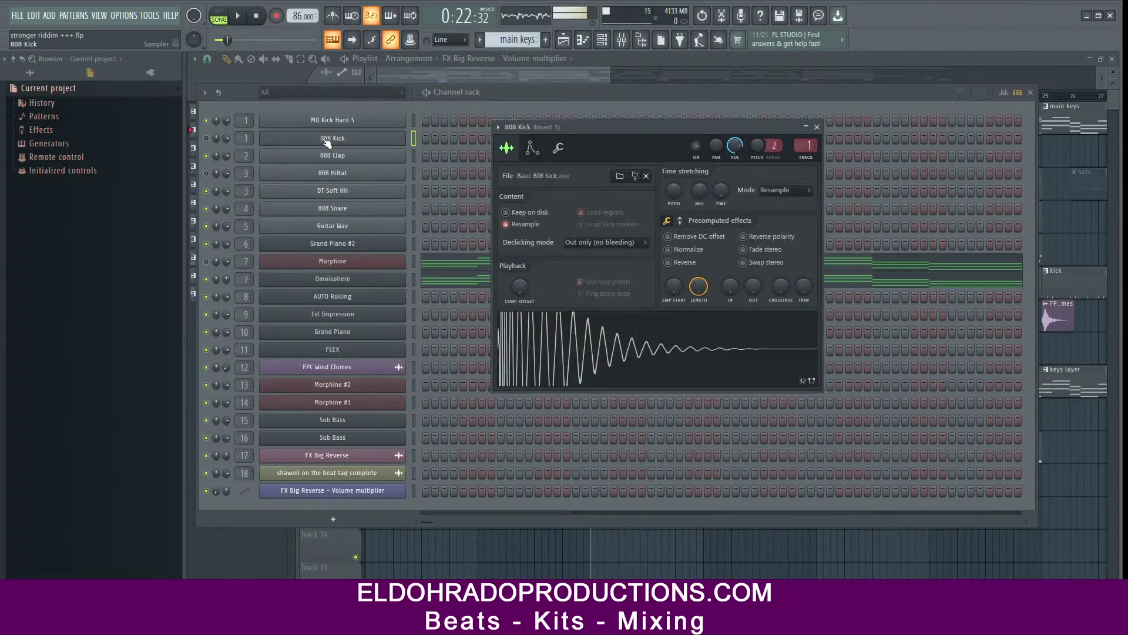
click(370, 120)
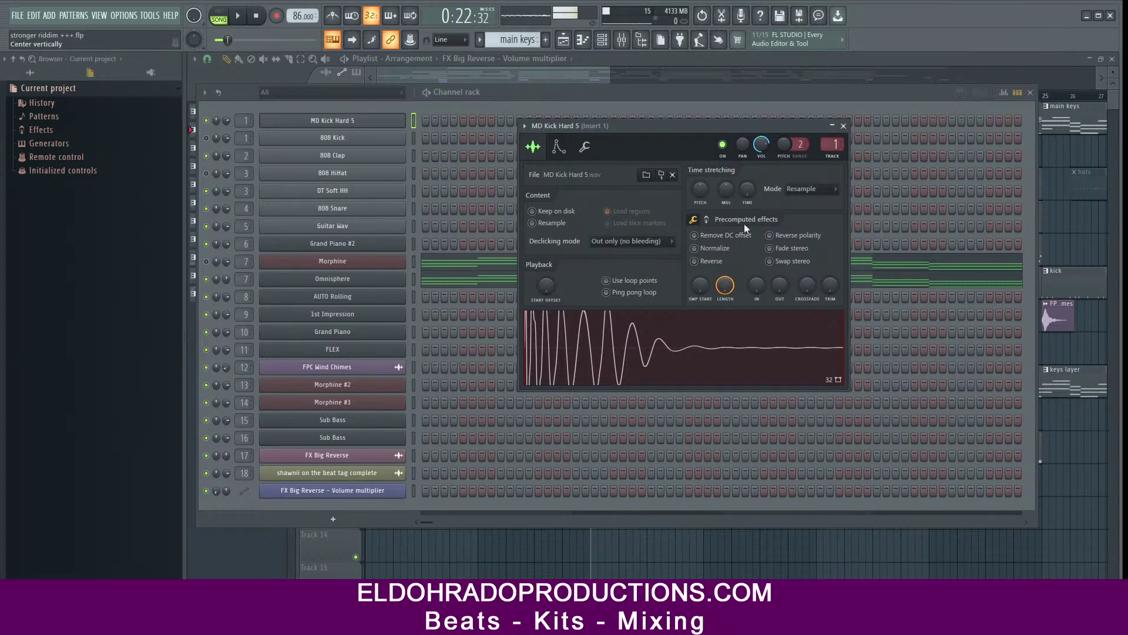
click(843, 126)
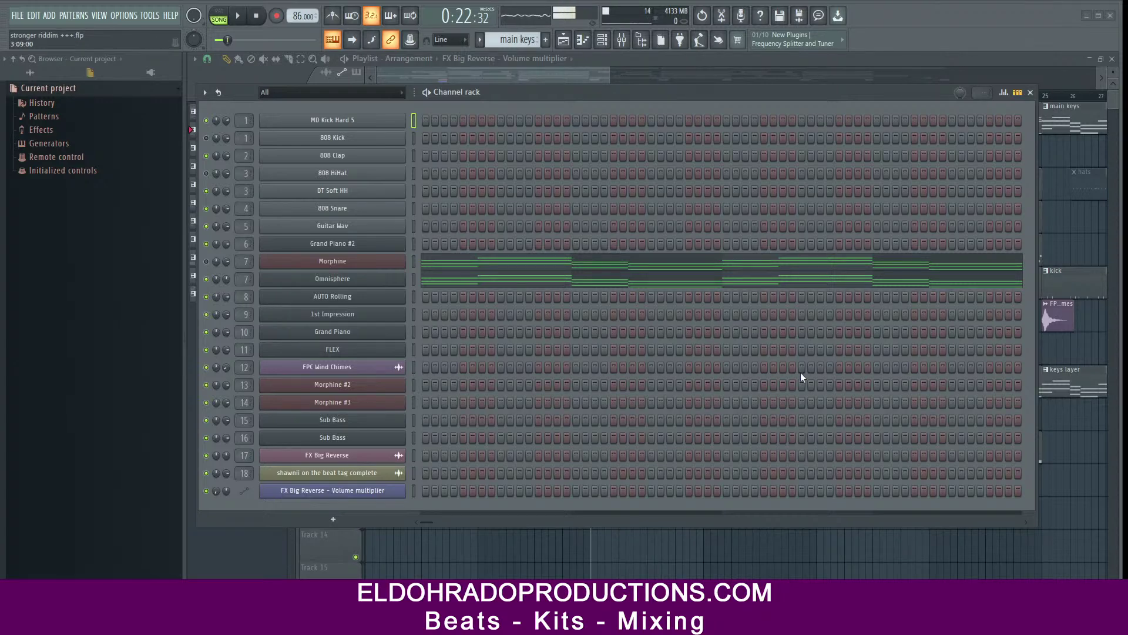
Step: Close the channel rack, show the whole arrangement in the playlist and play from just before bar 9
click(1030, 93)
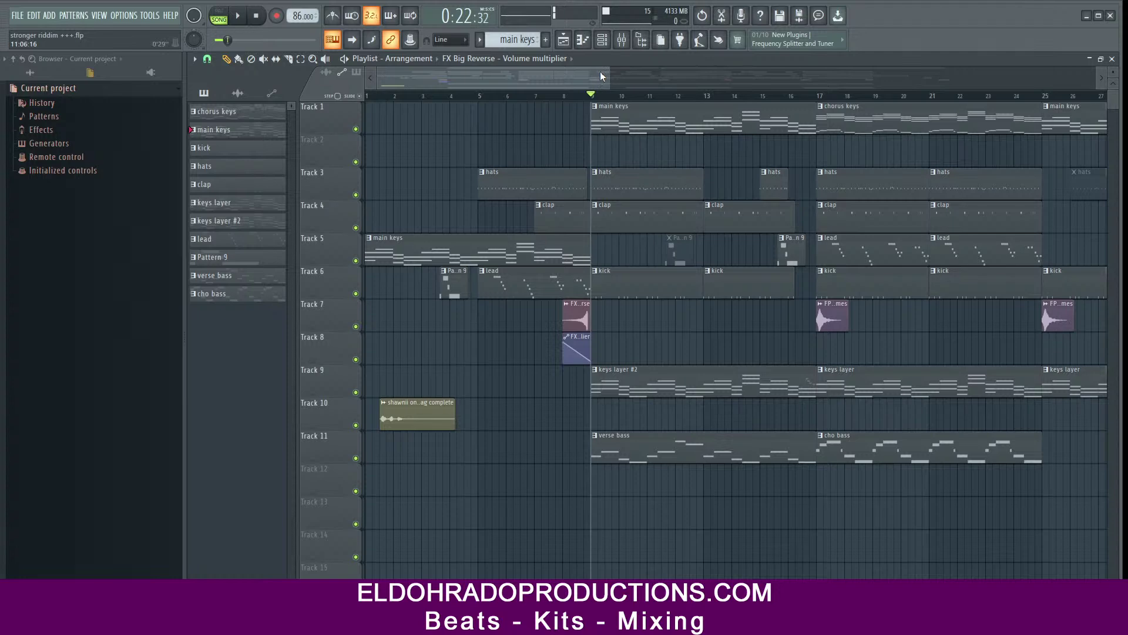
drag(609, 76, 989, 76)
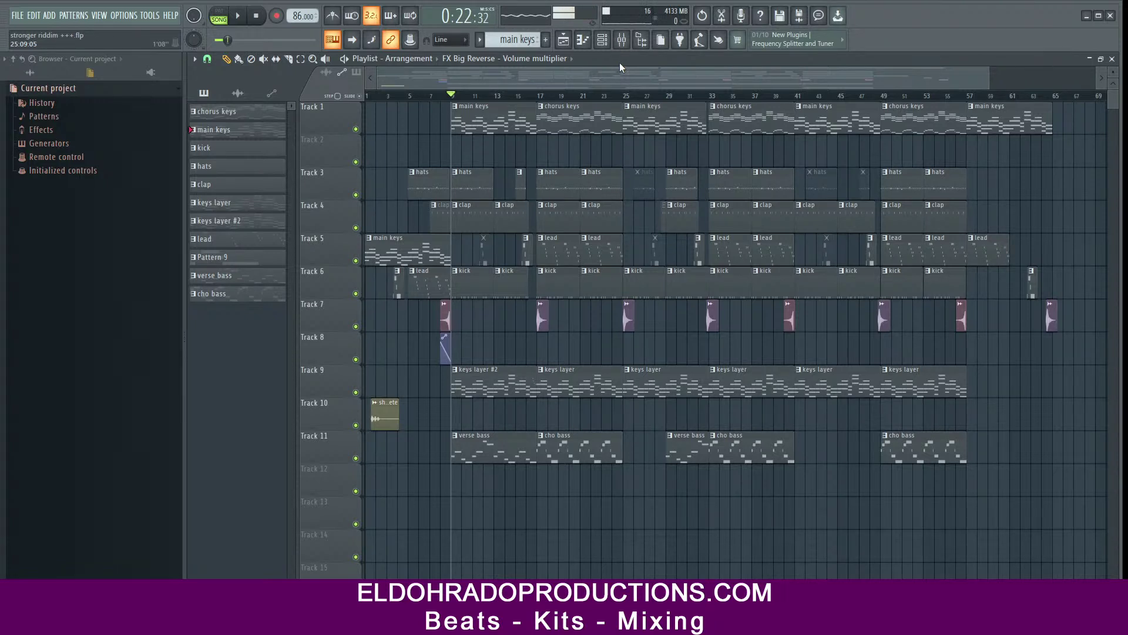
key(space)
drag(455, 95, 438, 95)
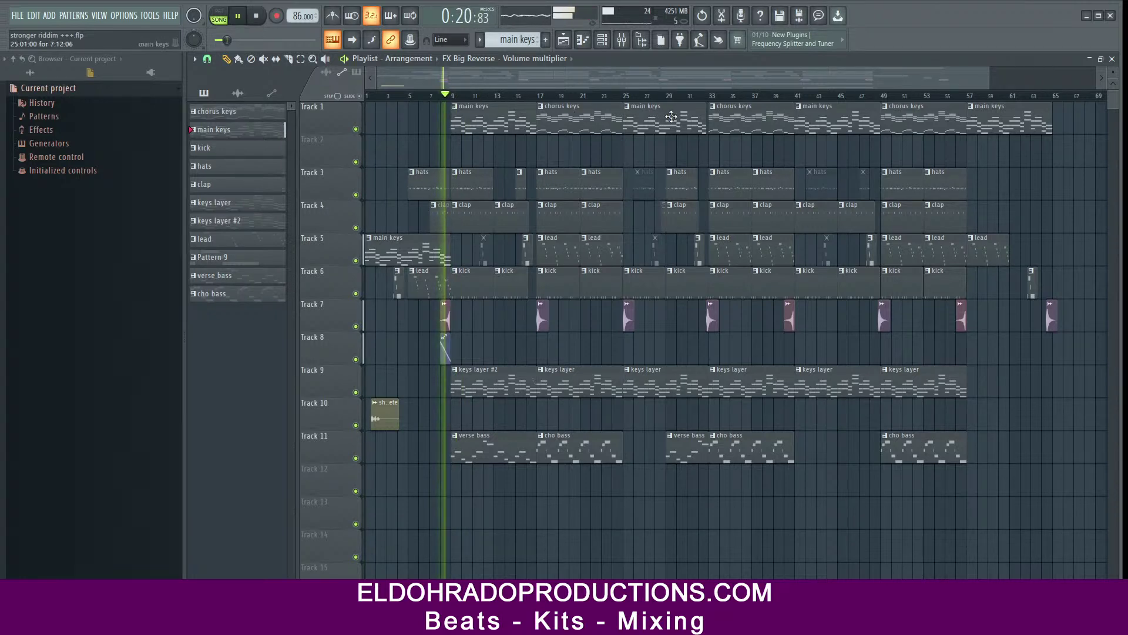
Step: Switch to the mixer, lower insert 17's fader and trim insert 2 slightly during playback, and stop the song
click(1112, 59)
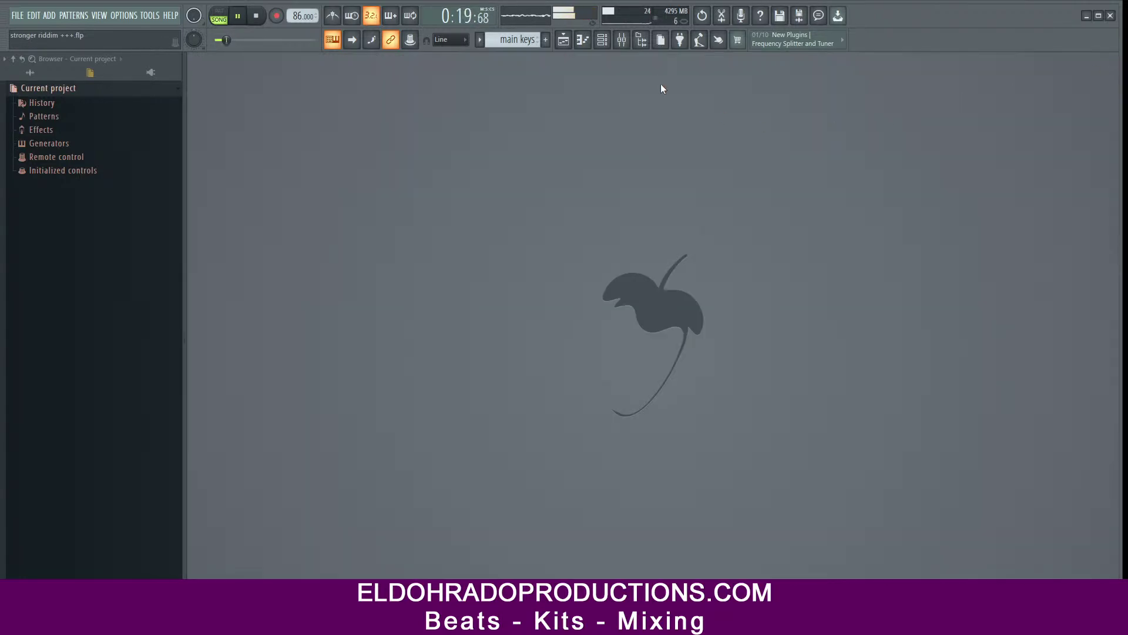
click(622, 39)
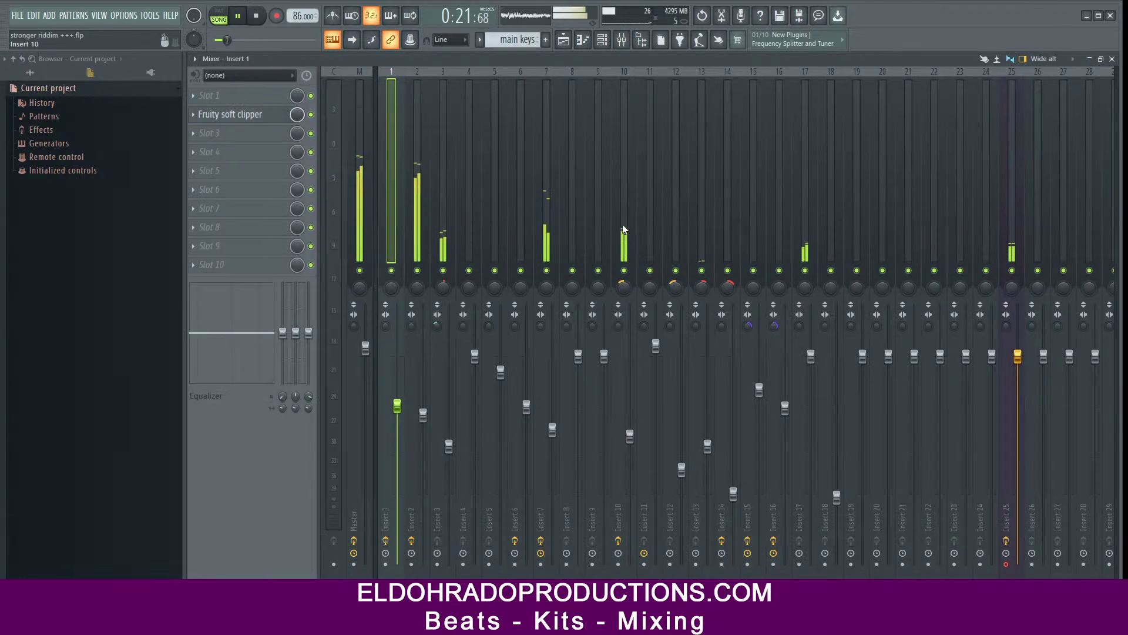
drag(811, 355, 811, 373)
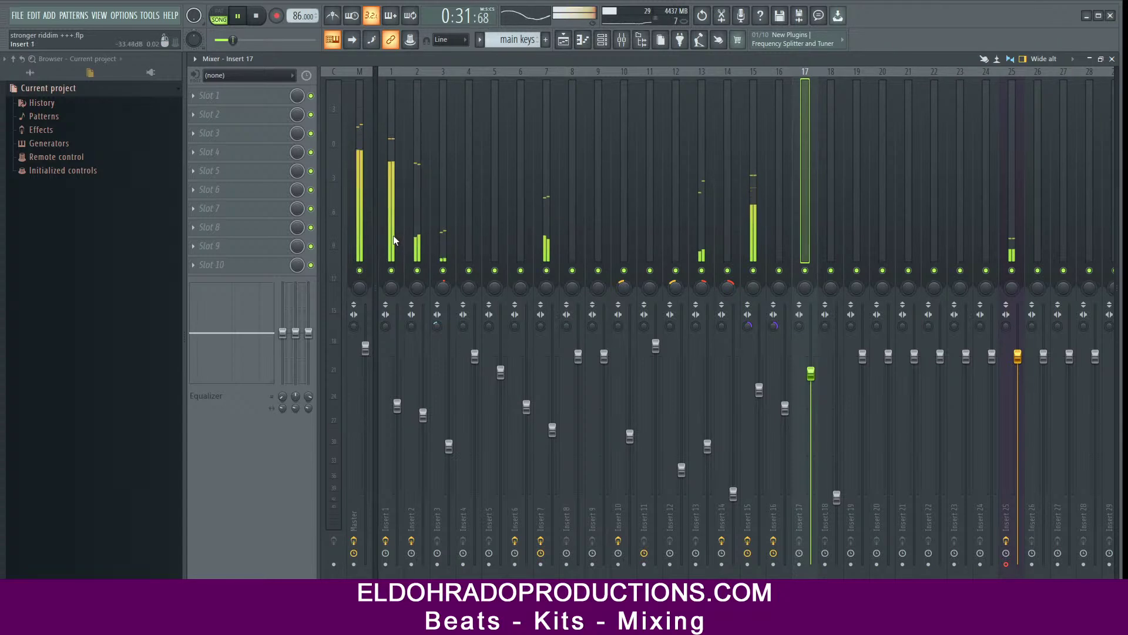
click(423, 414)
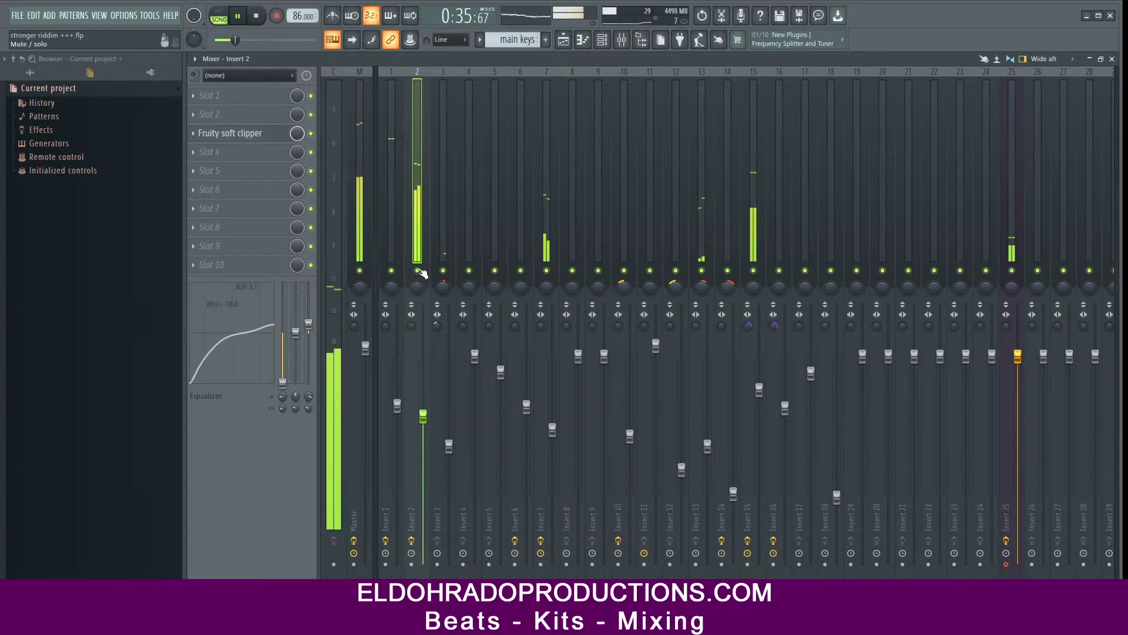
key(space)
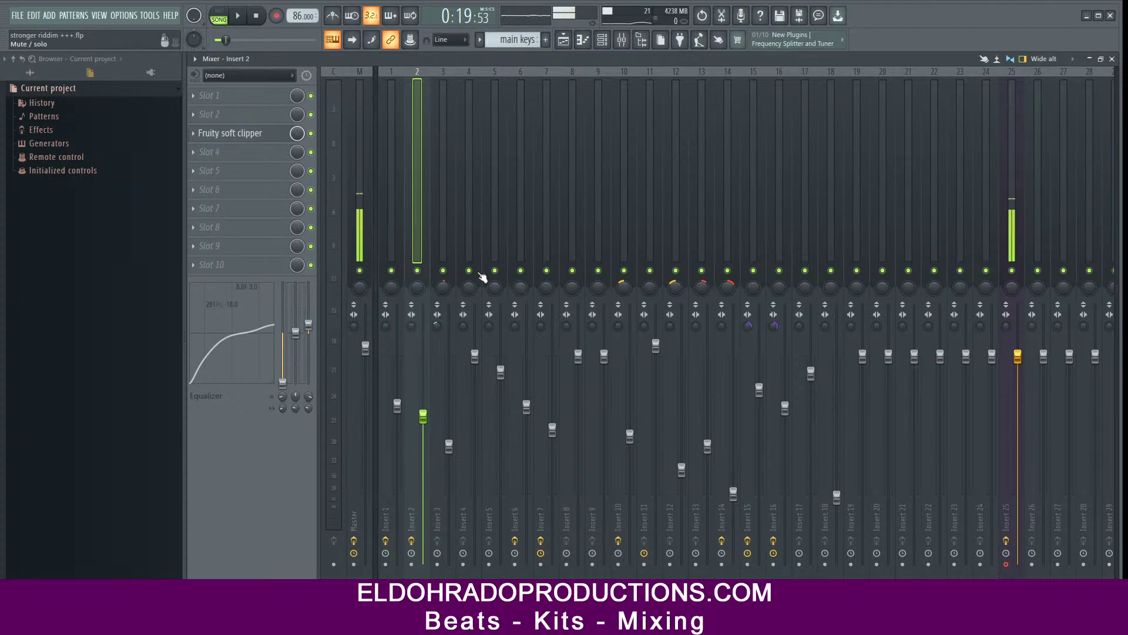
Step: Select the Master track and play the section briefly to check the overall sound
click(366, 221)
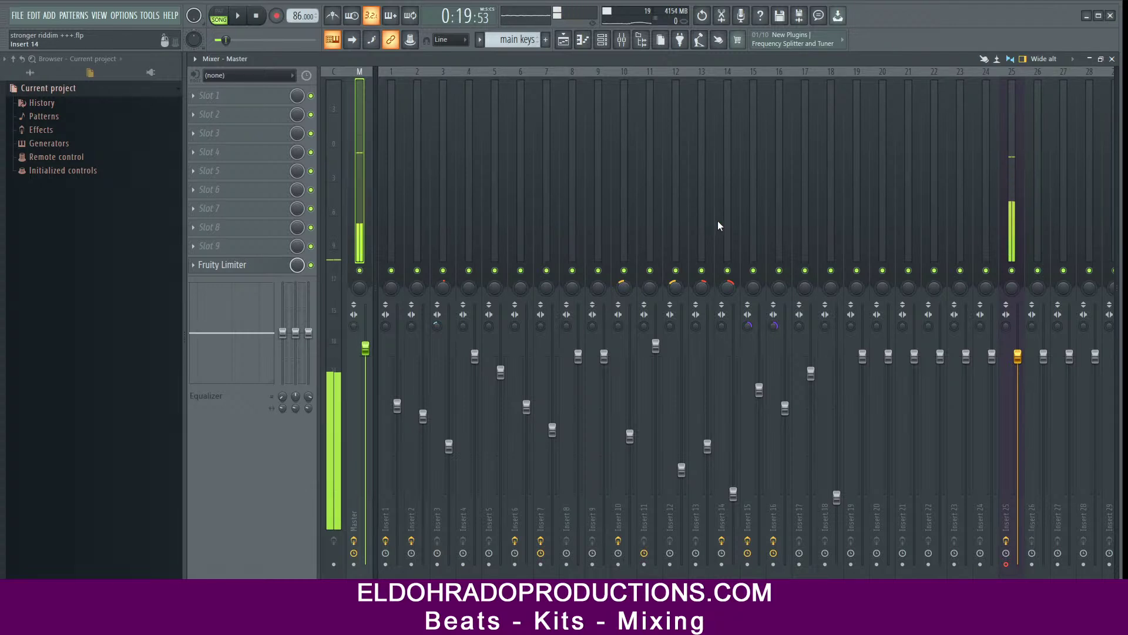
key(space)
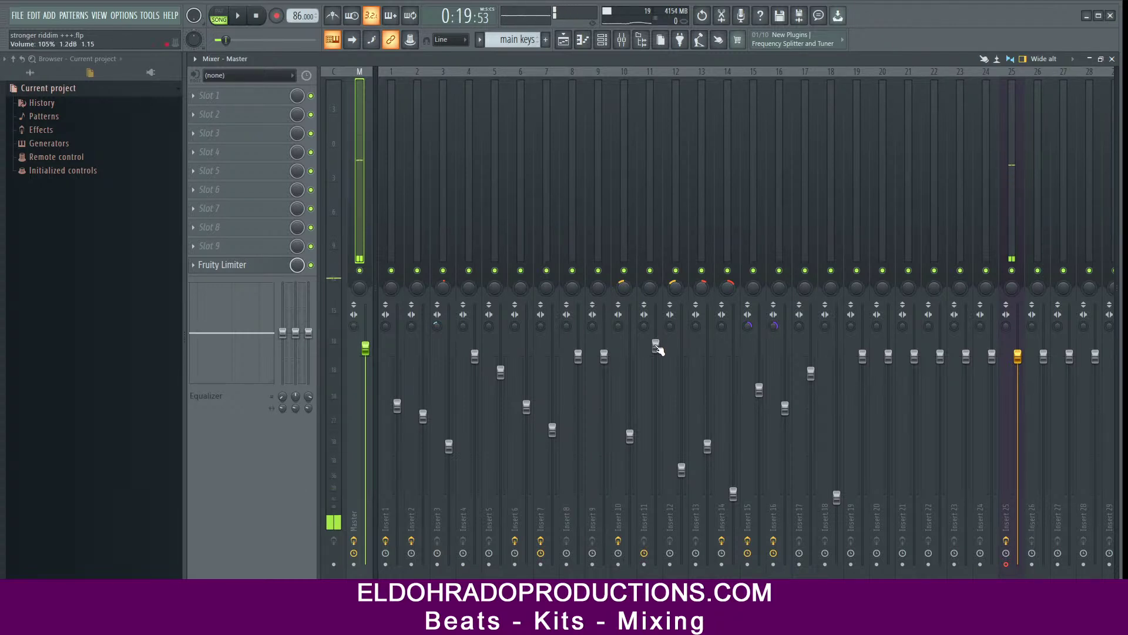
key(space)
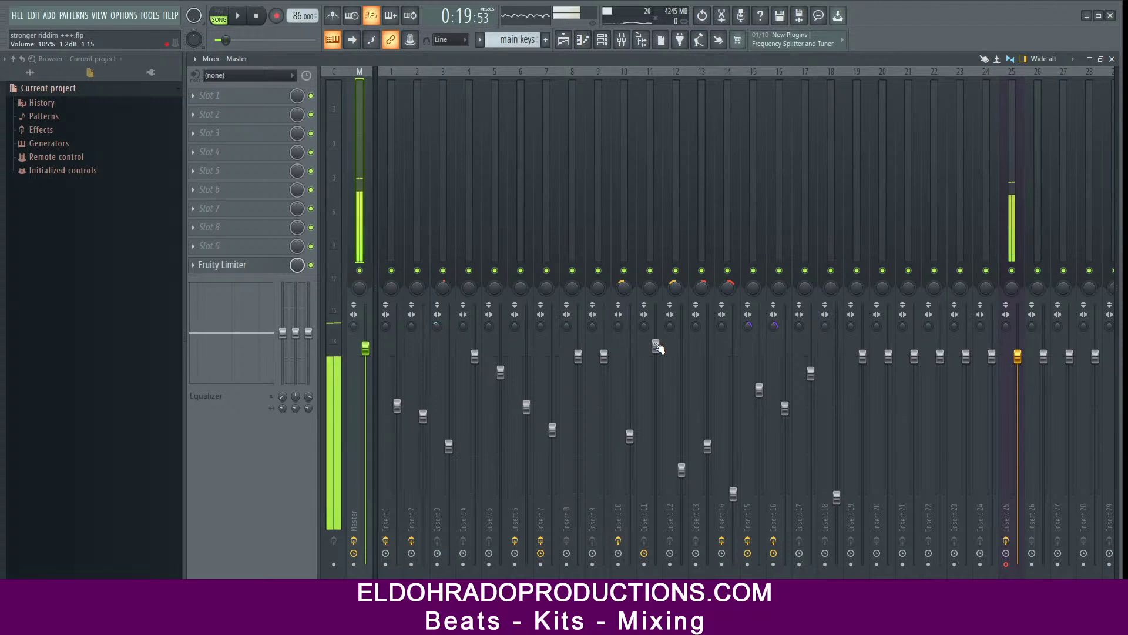
click(386, 208)
click(368, 210)
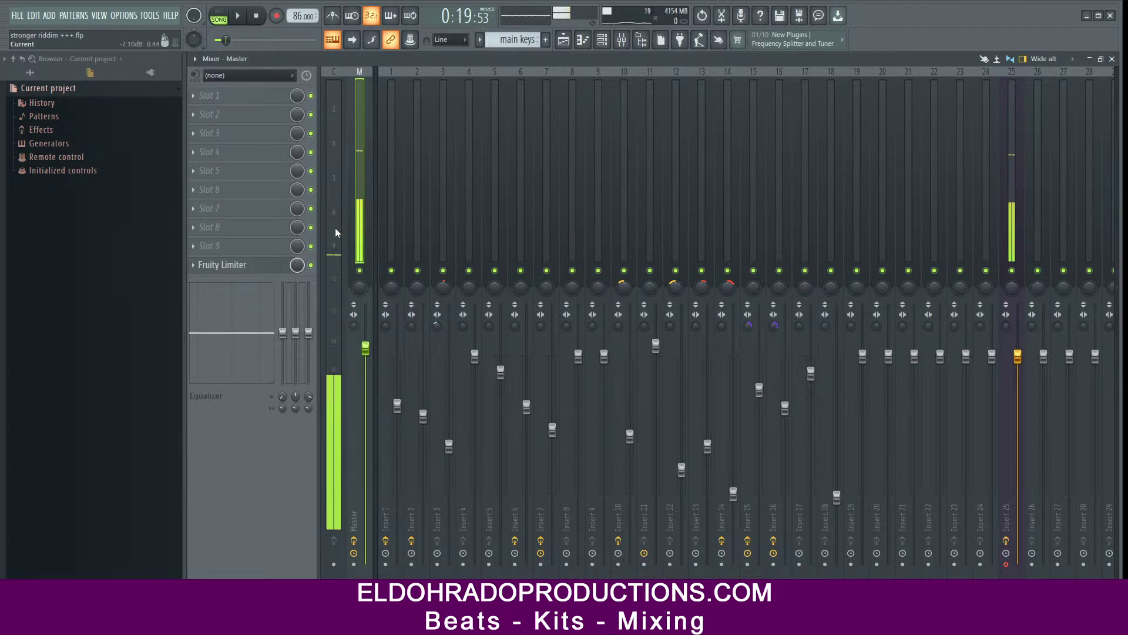
click(254, 137)
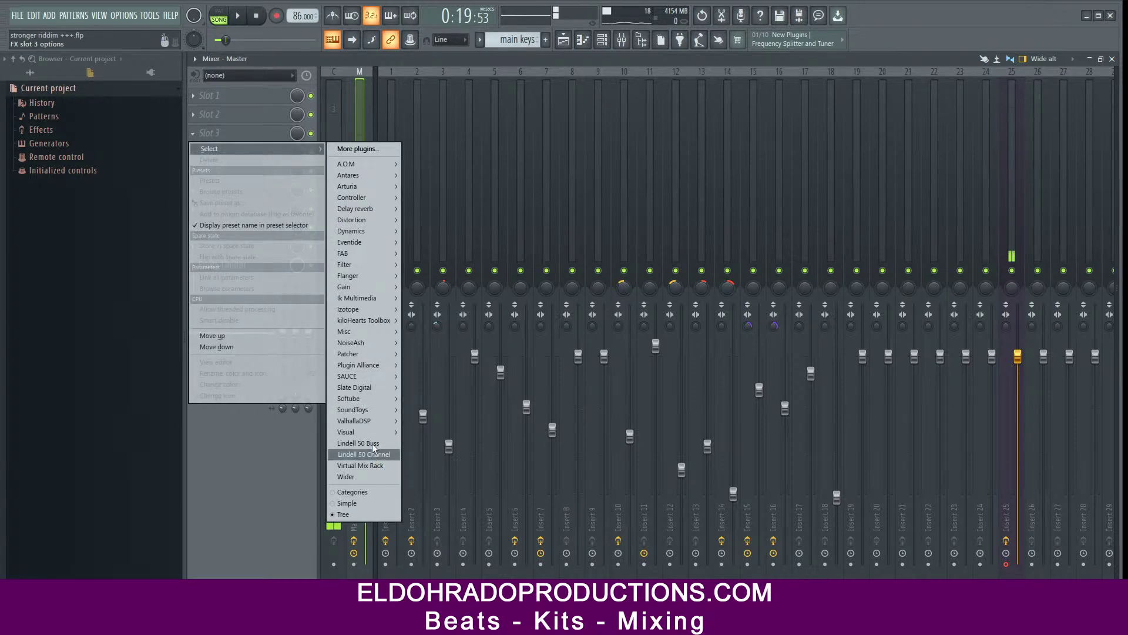
mouse_move(372, 364)
click(887, 55)
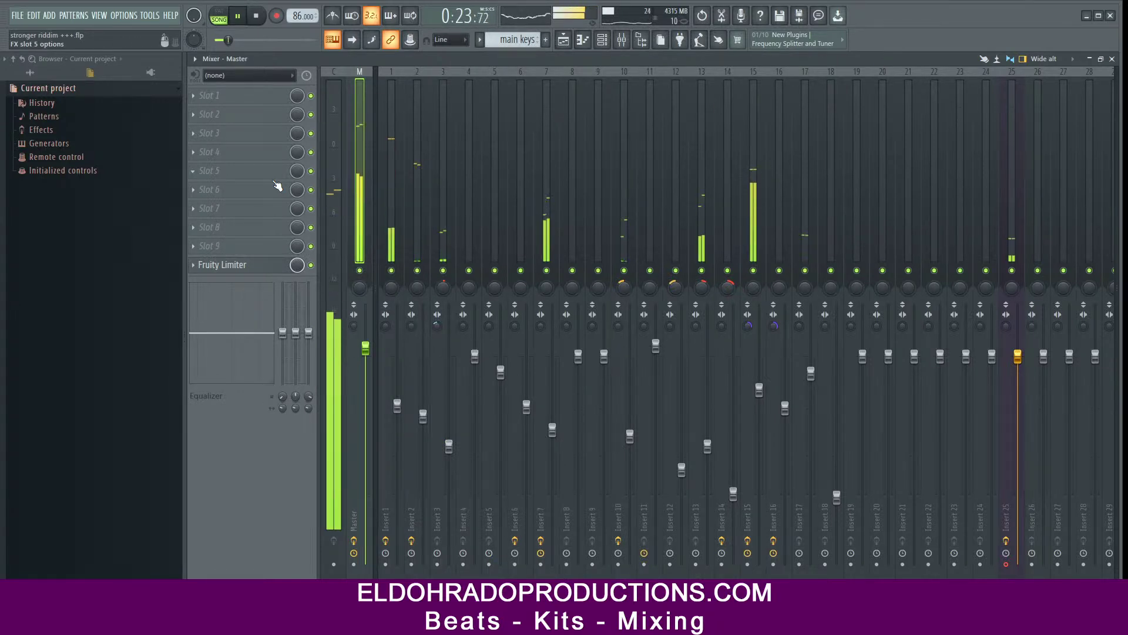
key(space)
Step: Load FabFilter Saturn 2 into slot 4 of the Master and set its distortion style to Gentle Saturation
click(244, 160)
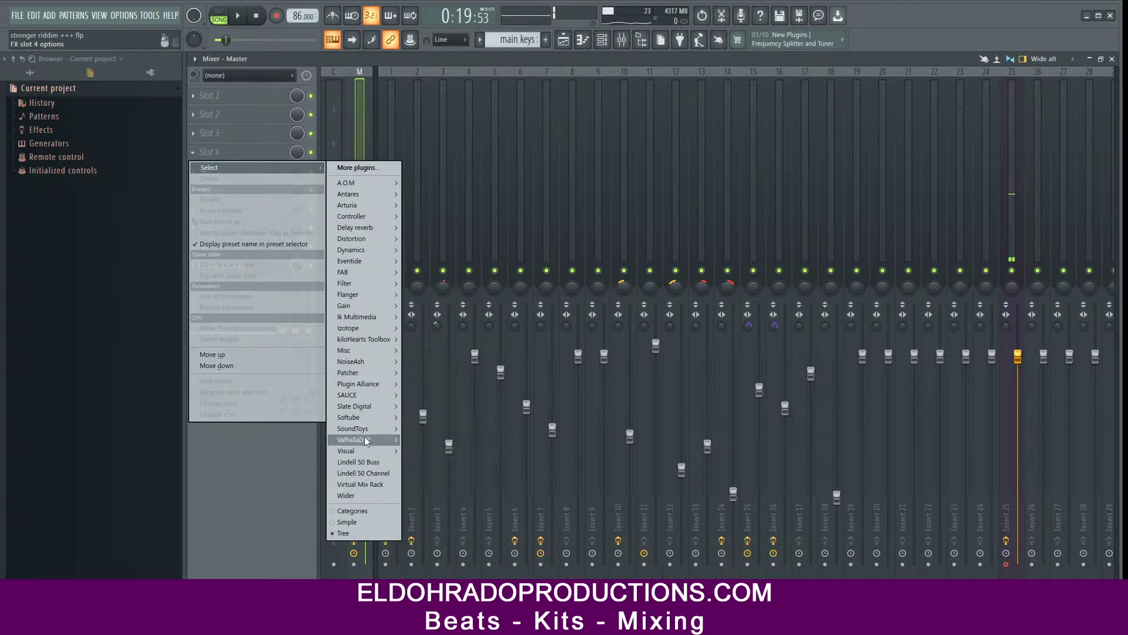
mouse_move(373, 278)
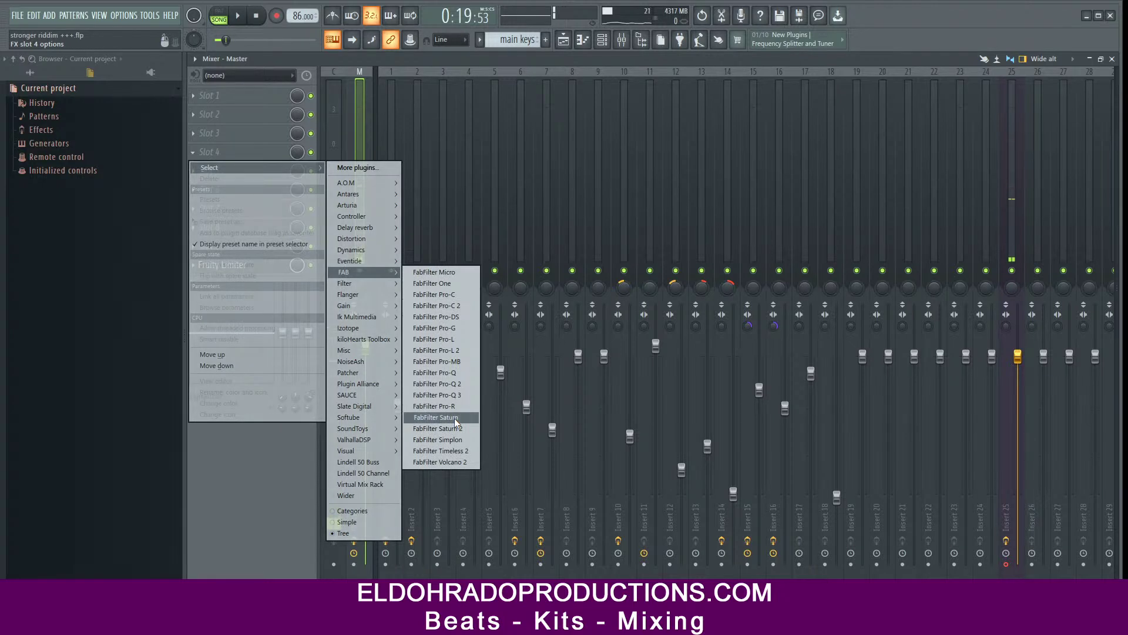
click(455, 428)
drag(512, 273, 465, 112)
click(552, 375)
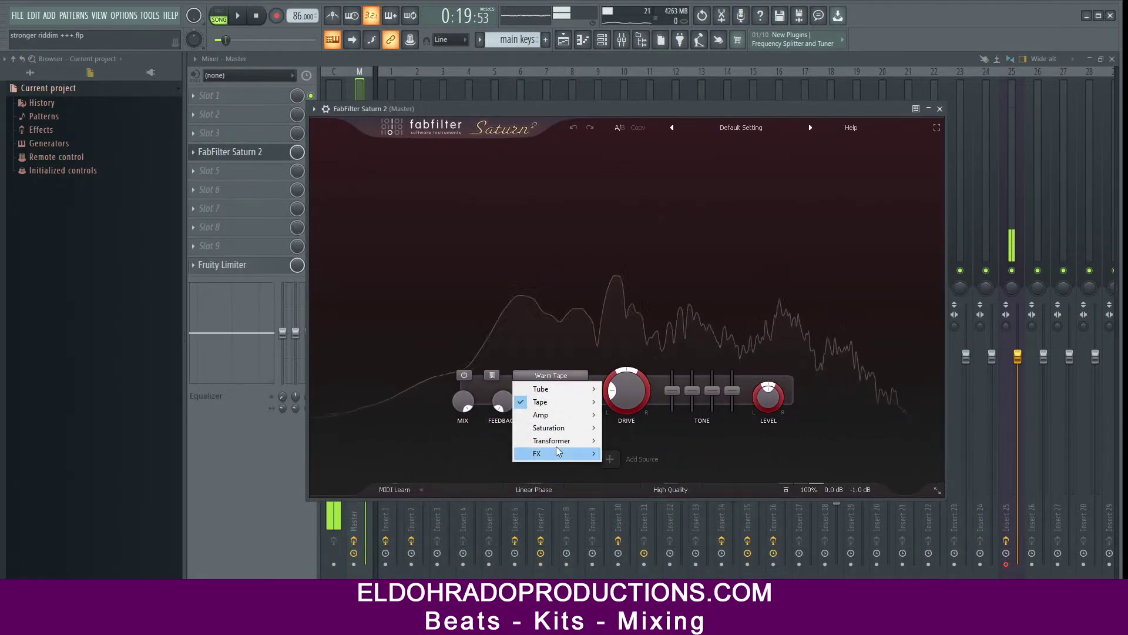
mouse_move(561, 428)
click(653, 440)
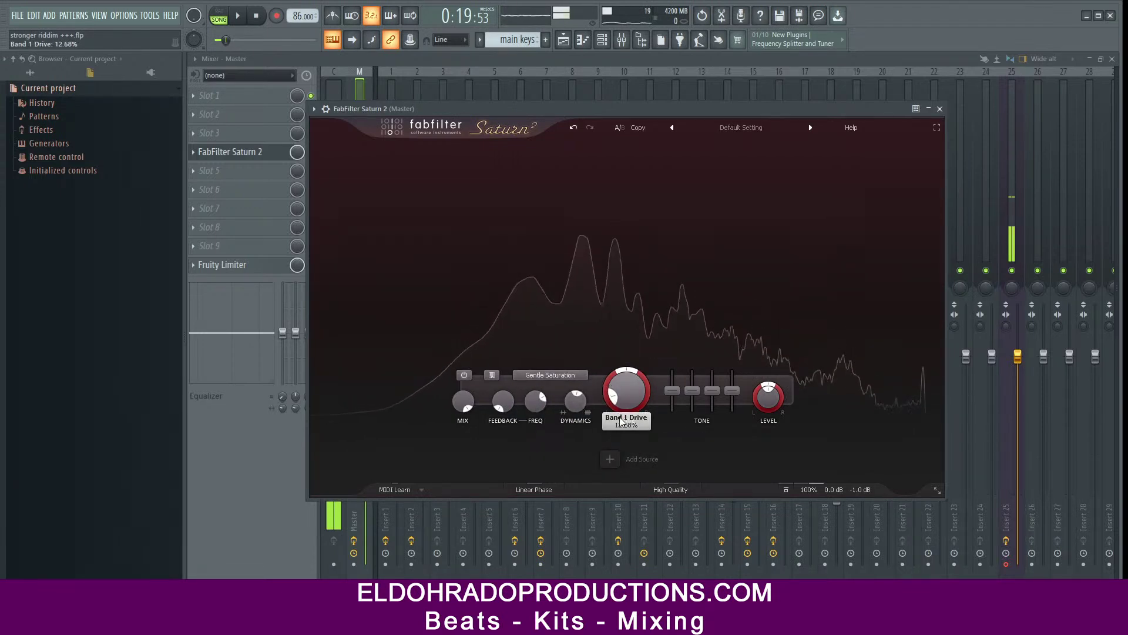
Step: Close Saturn 2 and load TR5 Bus Compressor into slot 5 of the Master
click(248, 171)
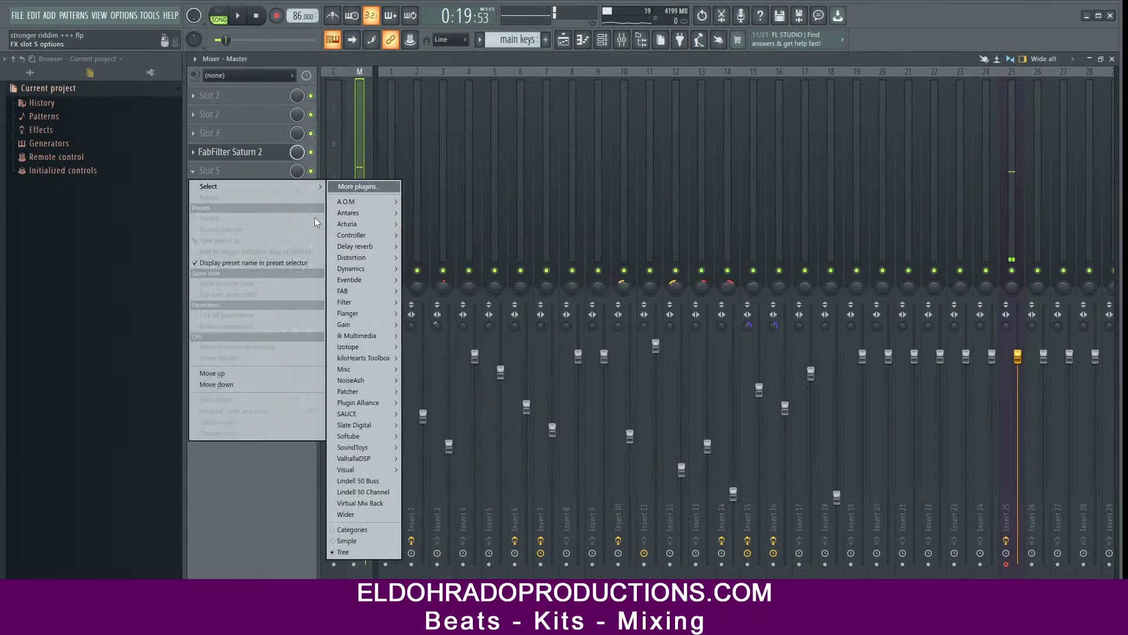
mouse_move(362, 335)
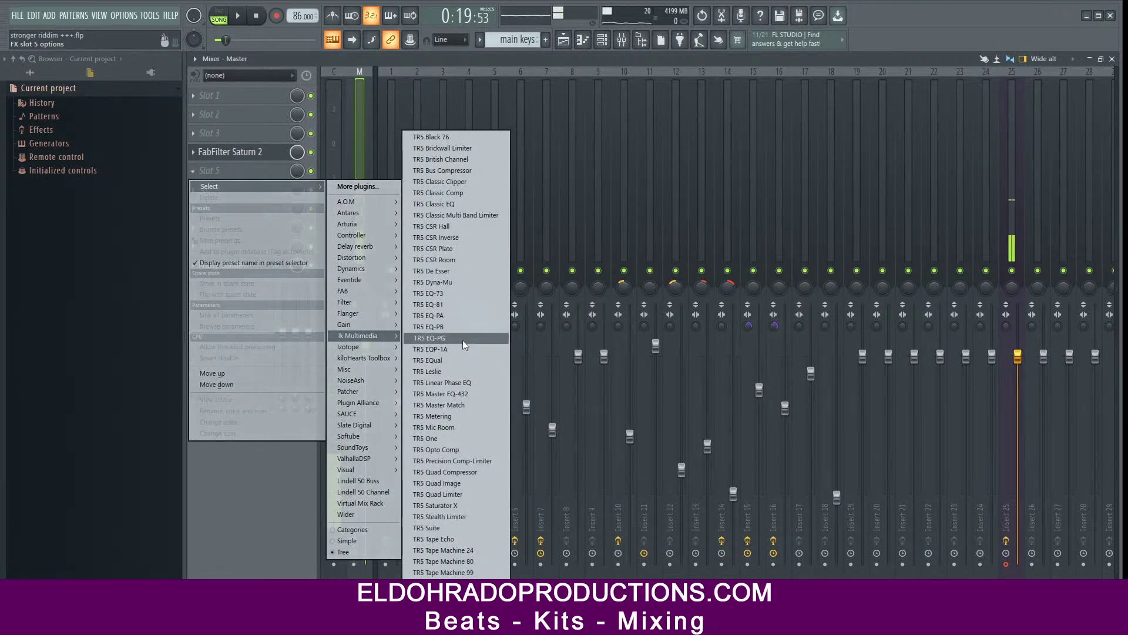
click(443, 171)
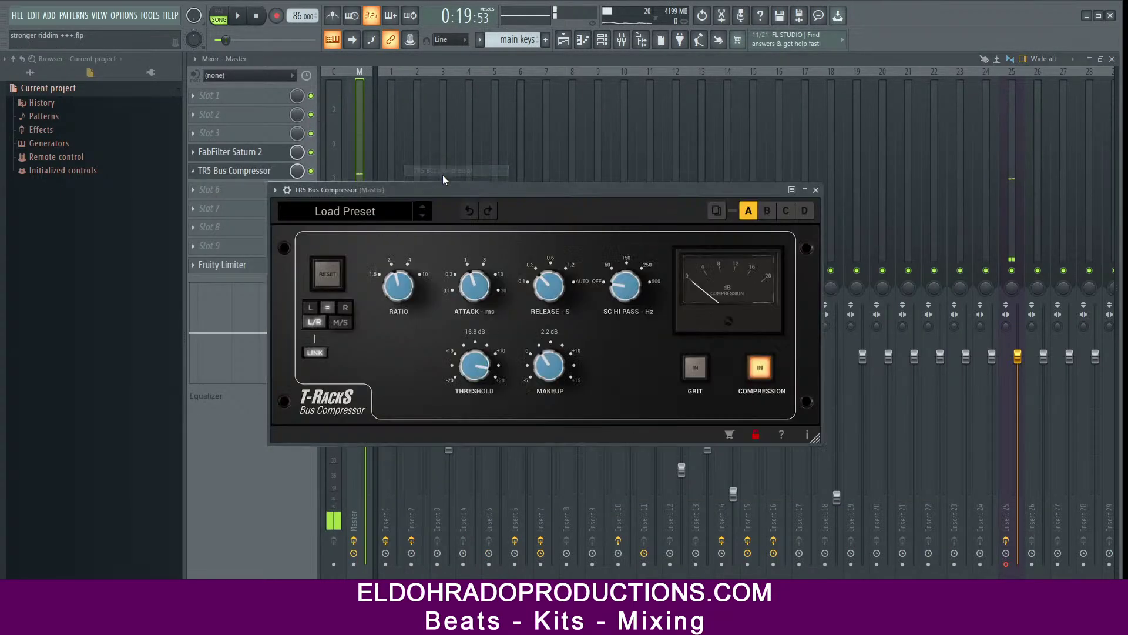
Step: Replace TR5 Bus Compressor in the Master's slot 5 with TR5 Precision Comp-Limiter and reposition its window
click(203, 173)
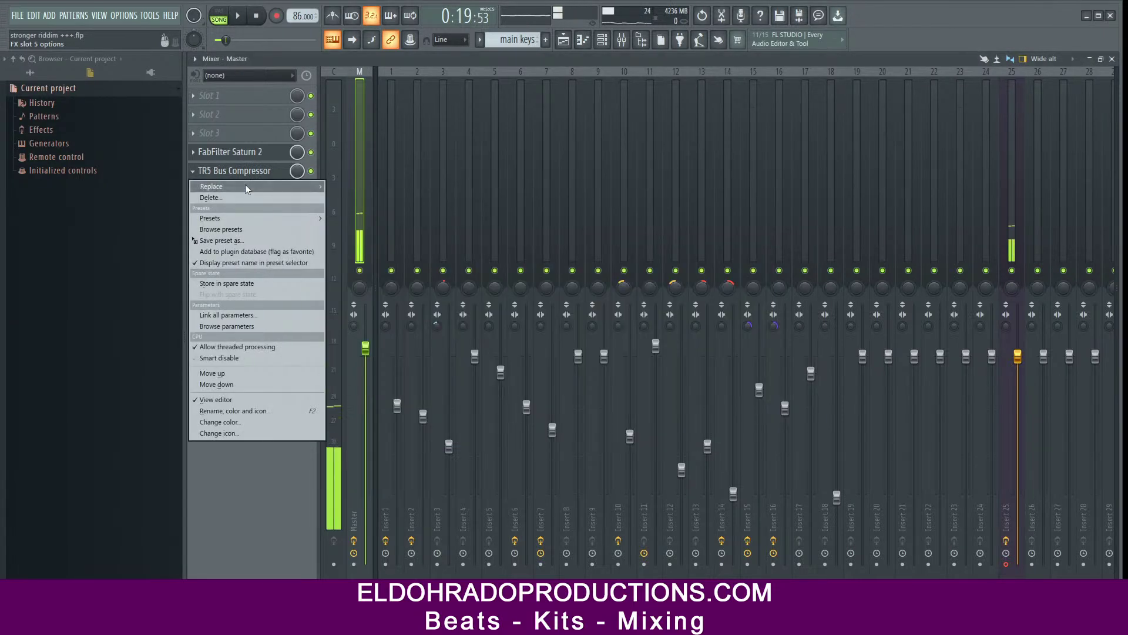
mouse_move(246, 186)
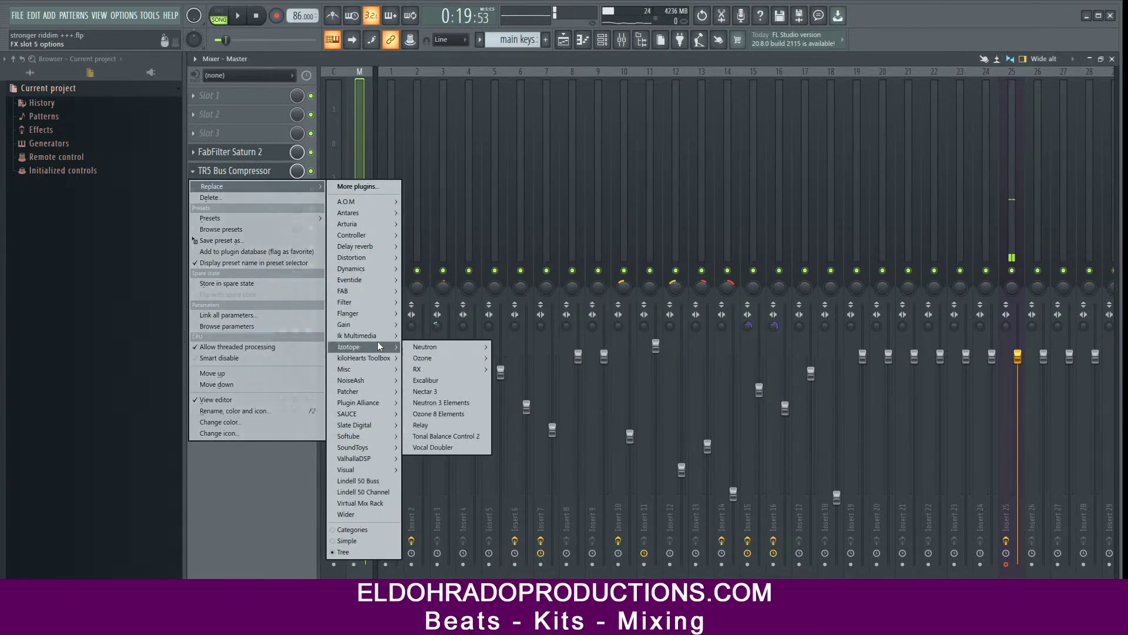
mouse_move(379, 337)
click(476, 460)
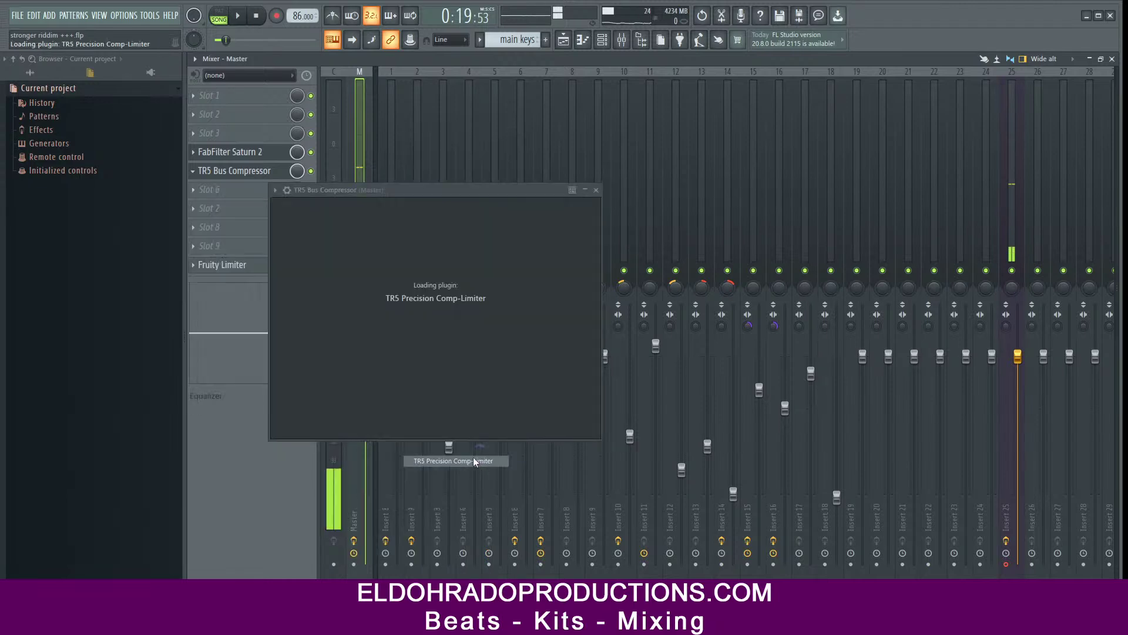
drag(464, 188, 476, 157)
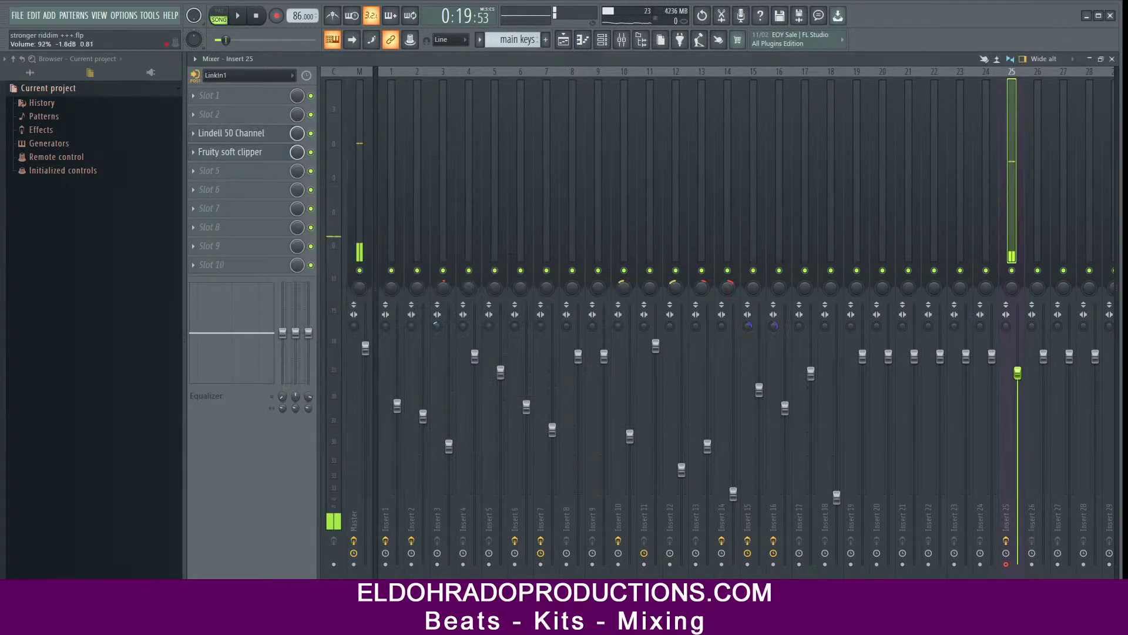
Step: Lower insert 25's fader to about -3.9 dB, play the song, and trim that fader slightly further
drag(1018, 373, 1018, 390)
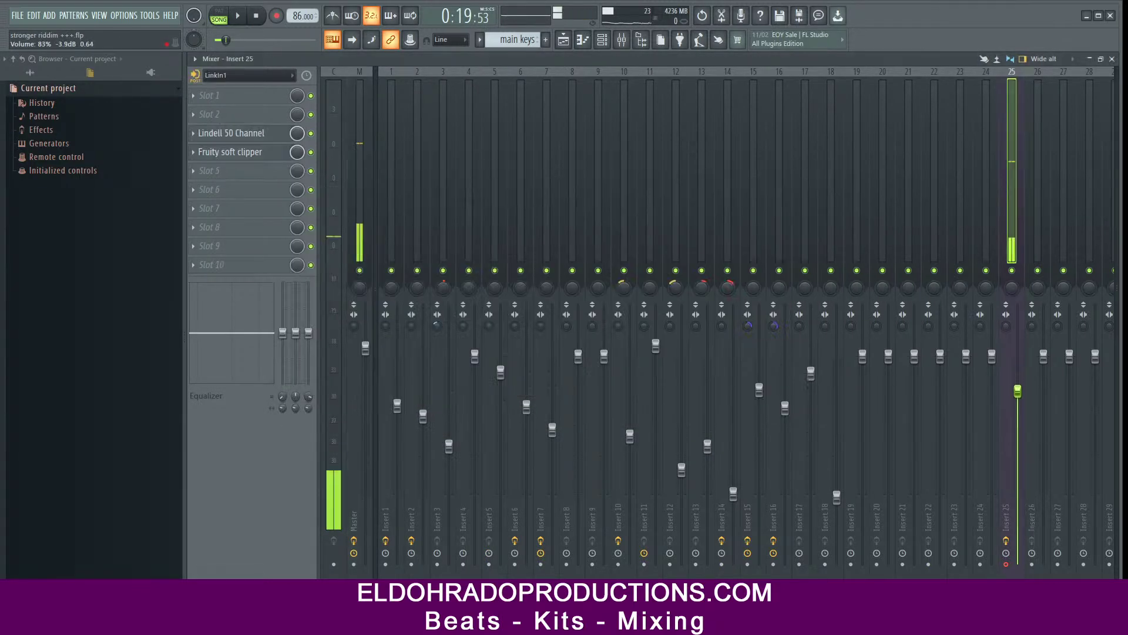
click(360, 168)
click(260, 171)
key(space)
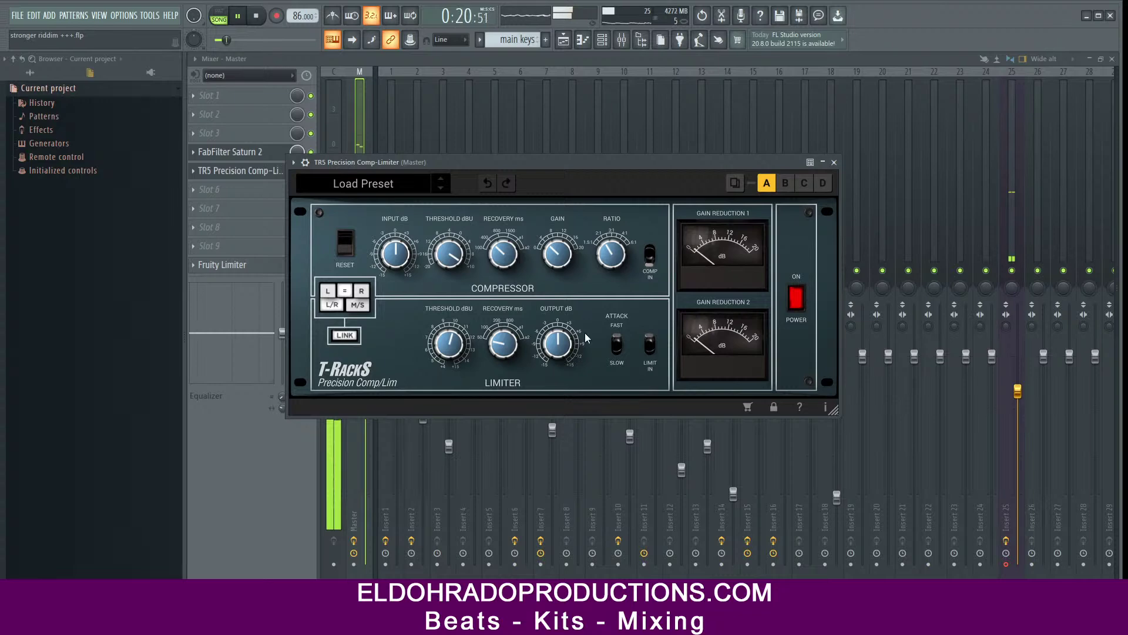
click(1030, 383)
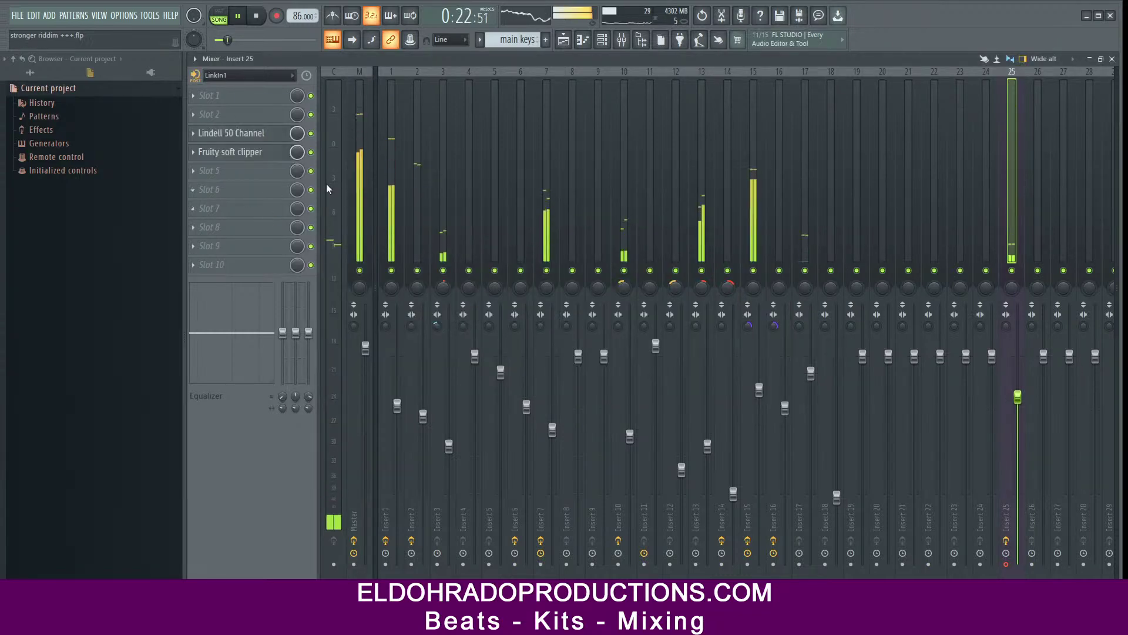
Step: Dial in the Master's Precision Comp-Limiter during playback with ratio 1.5:1, gain +2 and compressor threshold +6, and close it
click(360, 176)
click(272, 171)
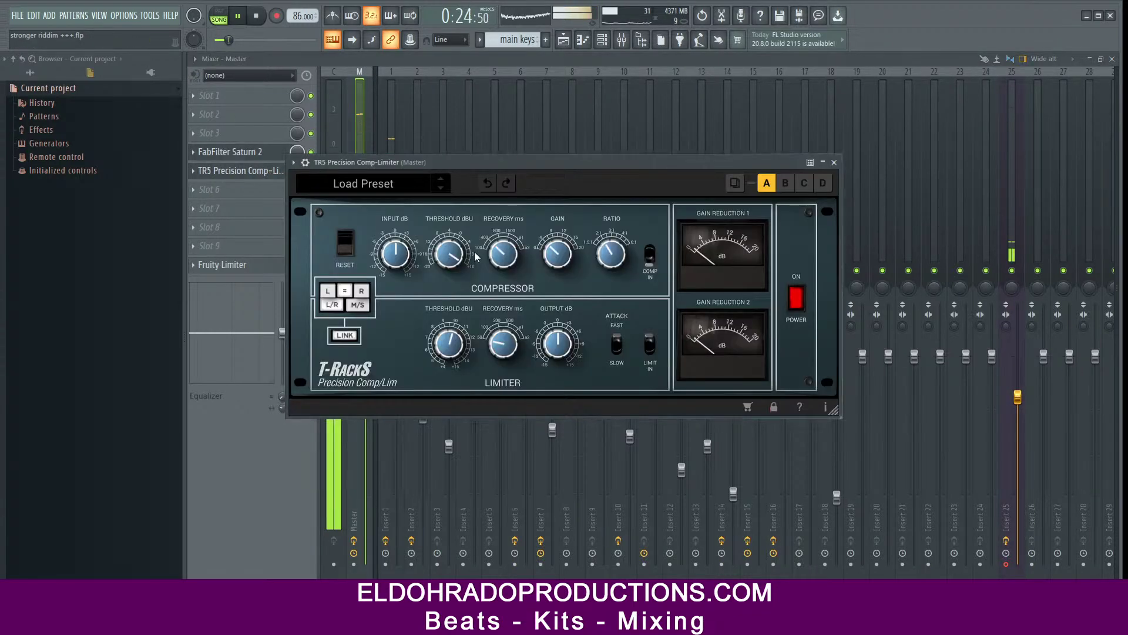
drag(452, 256, 446, 288)
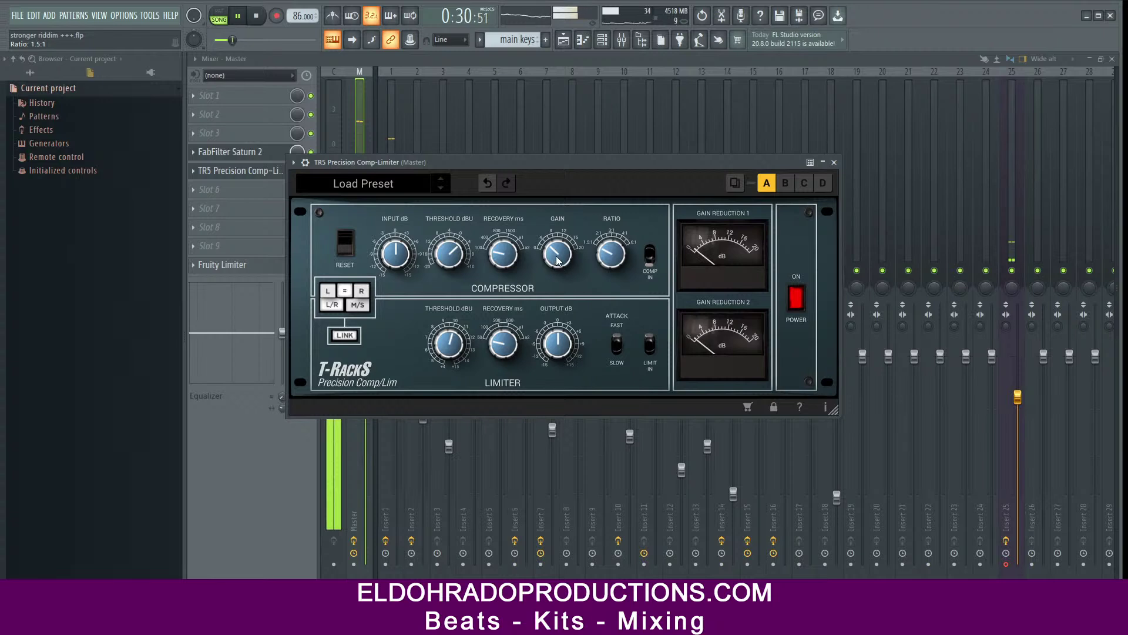
drag(450, 254, 451, 253)
click(797, 300)
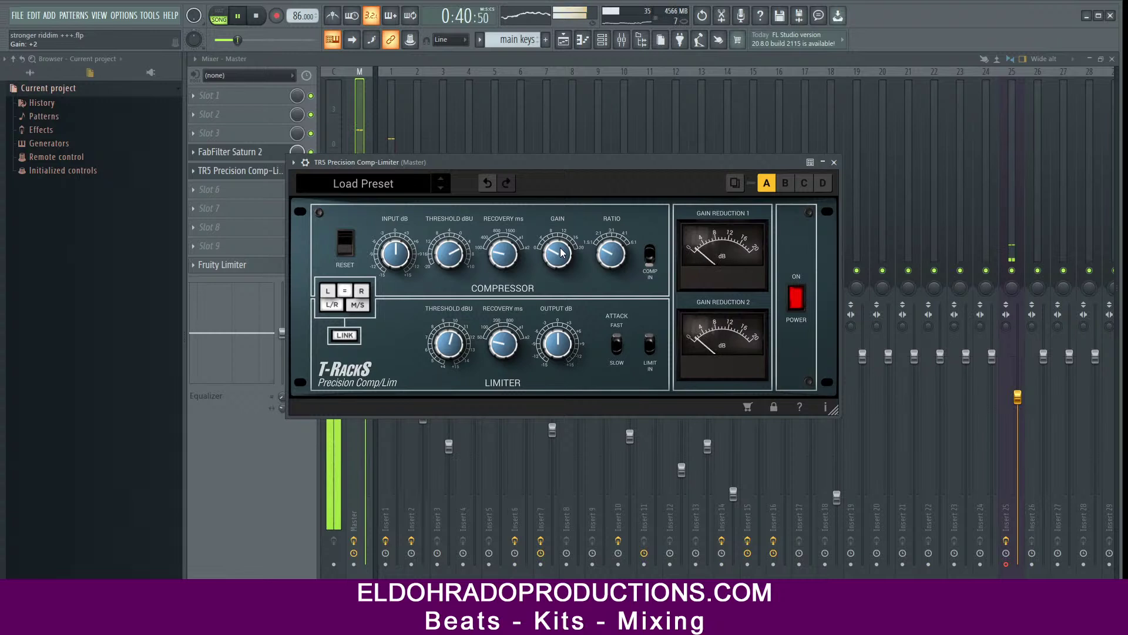
drag(460, 263, 460, 257)
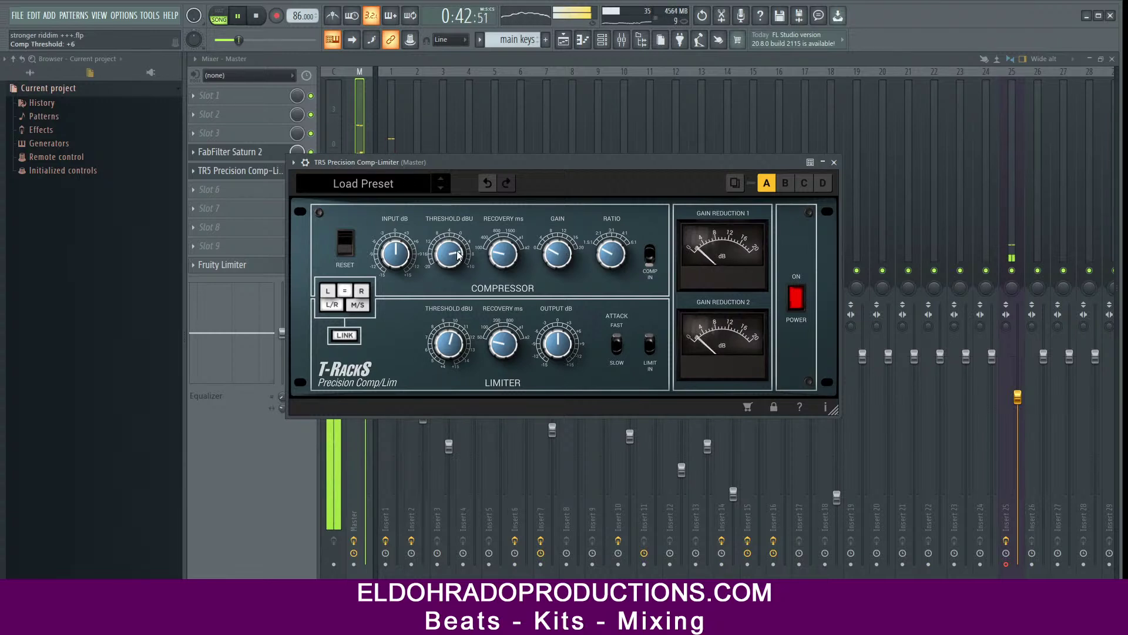
click(834, 162)
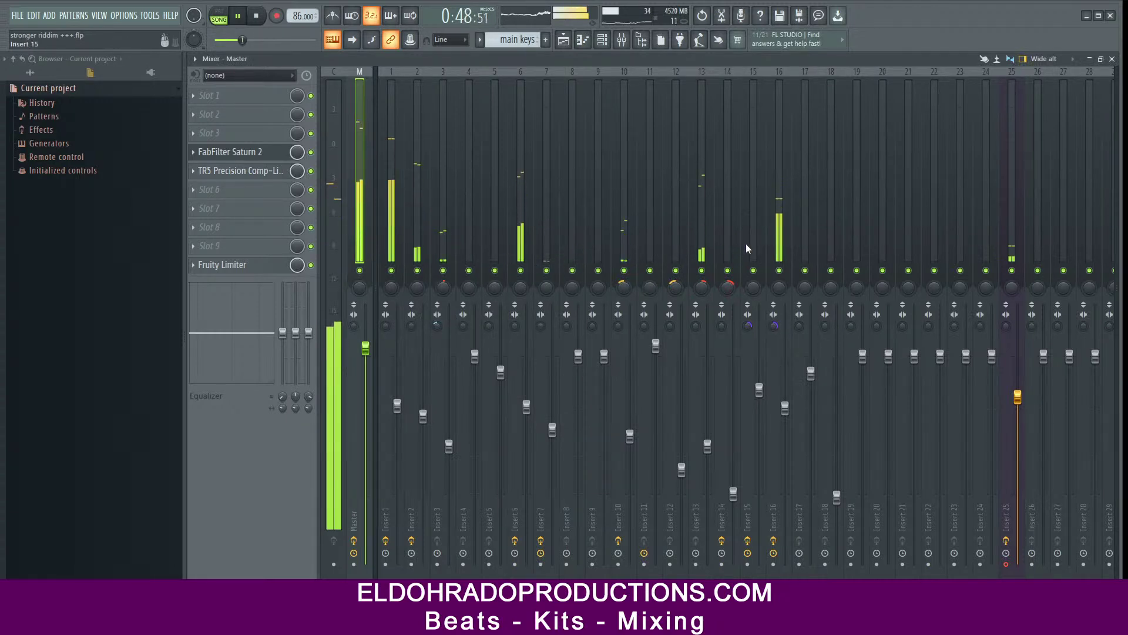
Step: Select inserts 1 to 18 and lower their faders together, bringing insert 4 to about -3.4 dB
click(856, 233)
click(855, 232)
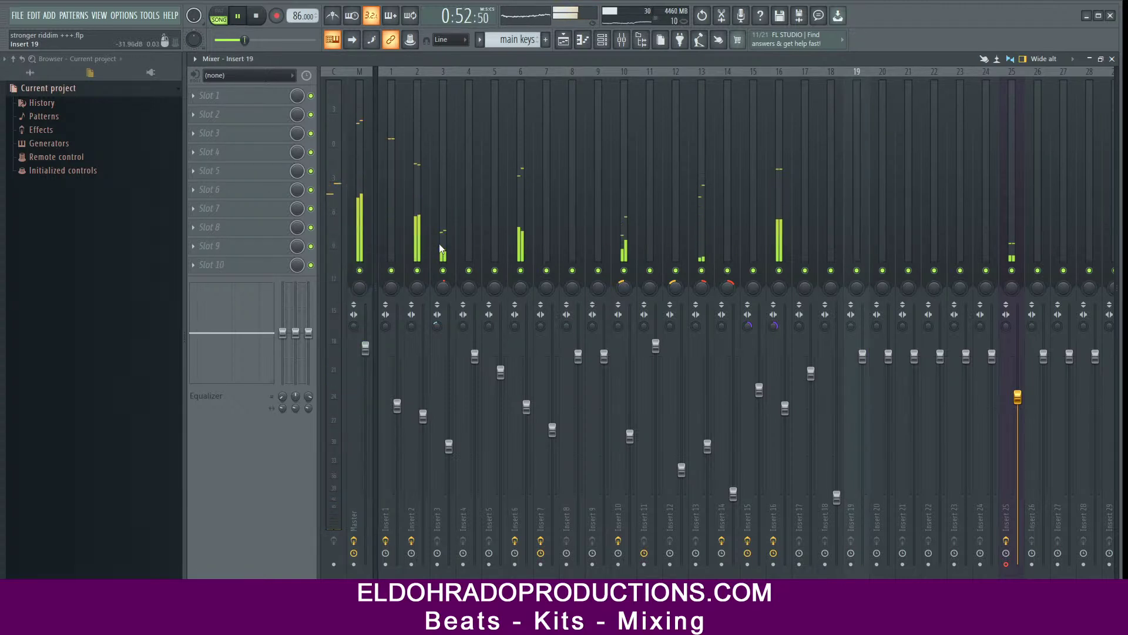
drag(831, 240, 391, 244)
drag(475, 357, 475, 387)
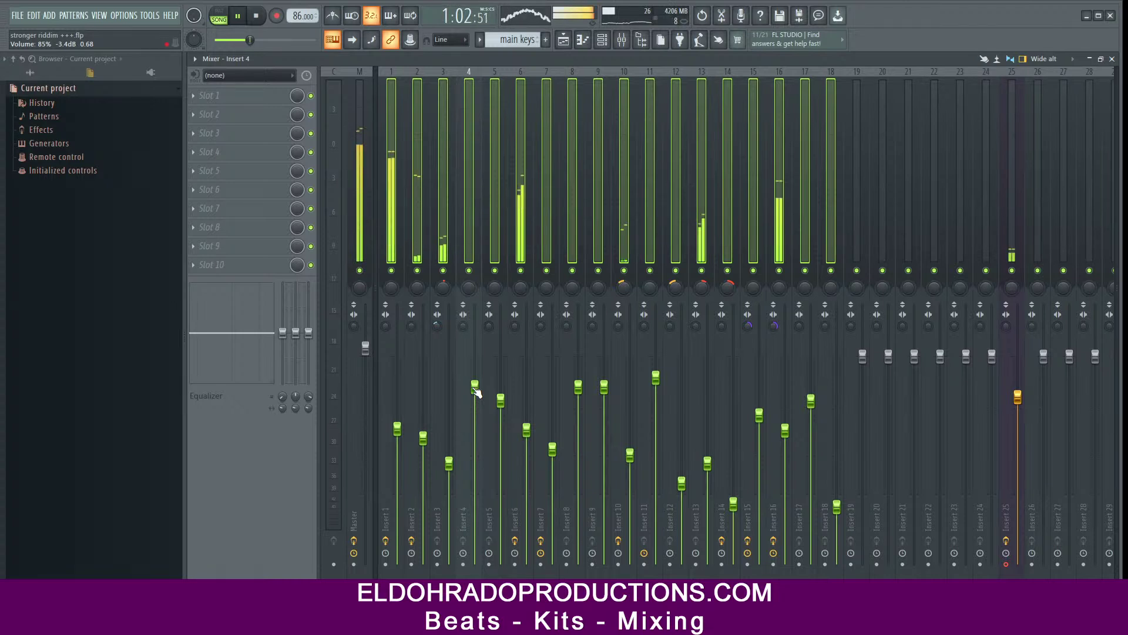
Step: Reopen the Master's Precision Comp-Limiter, set its compressor threshold to +4, and reposition its window
click(355, 204)
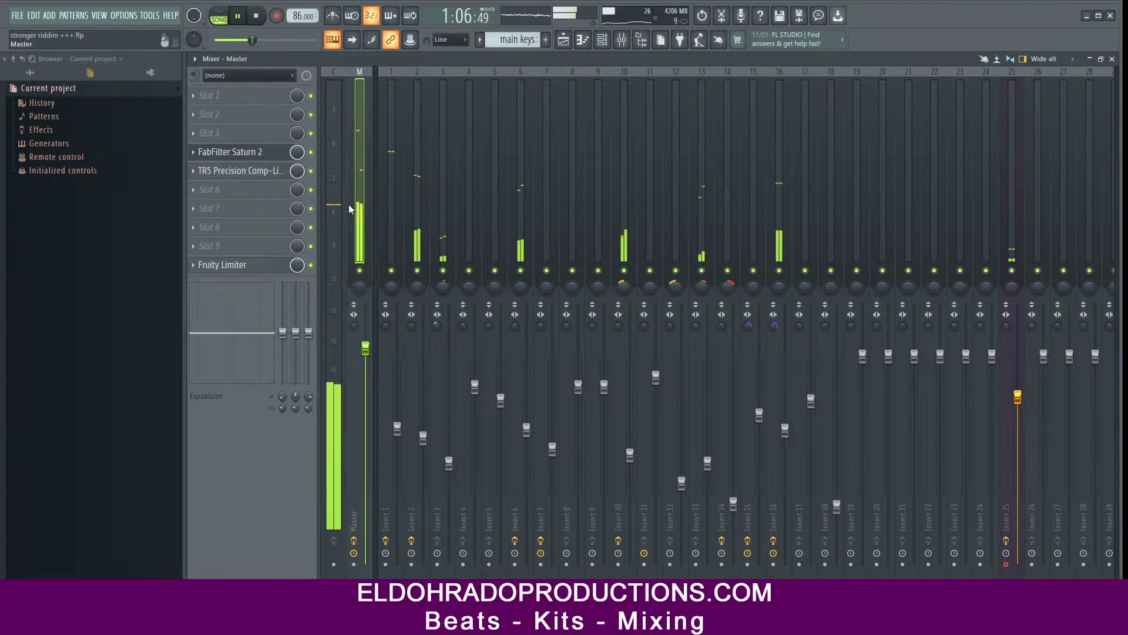
click(270, 175)
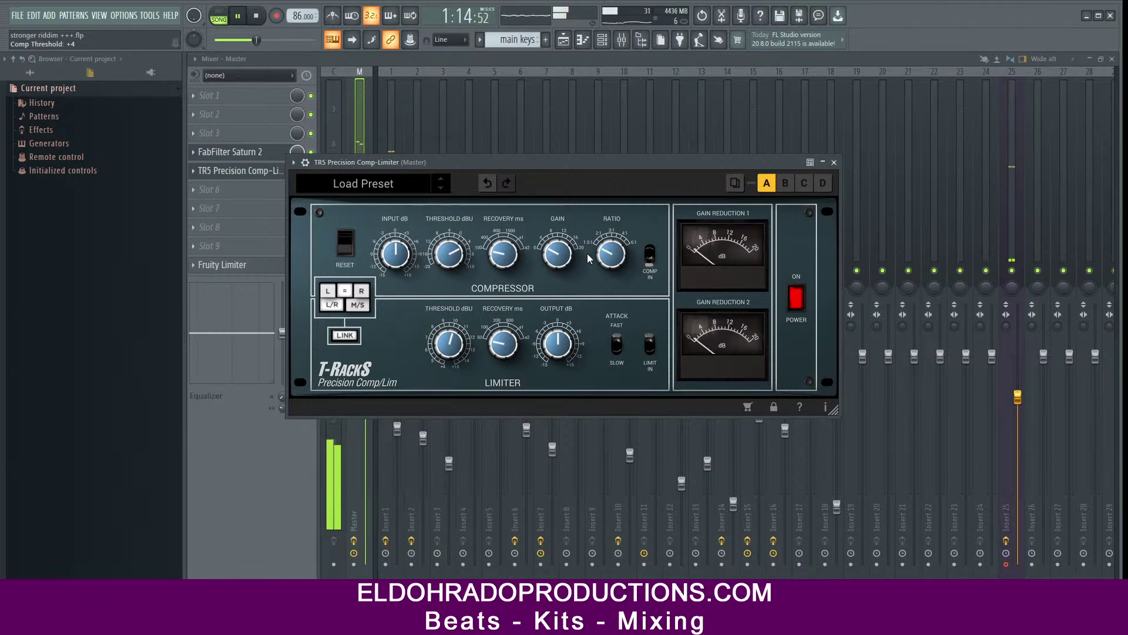
drag(602, 161, 623, 153)
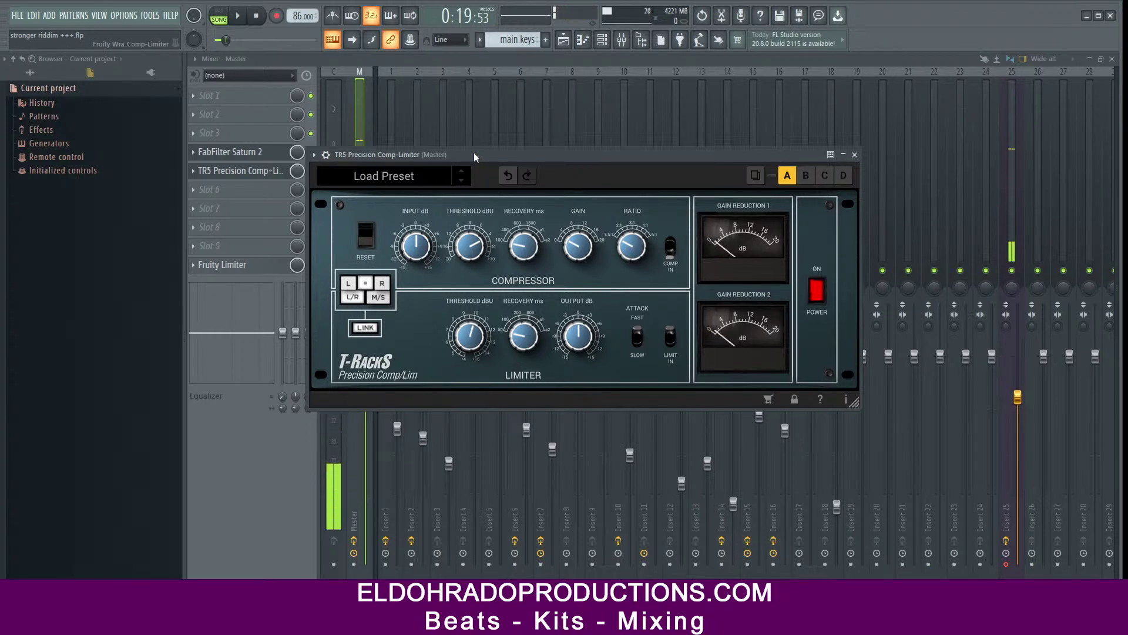
drag(473, 152, 510, 153)
Step: Play the song, raise the gain of the Master's Fruity Limiter, and mute insert 25
key(space)
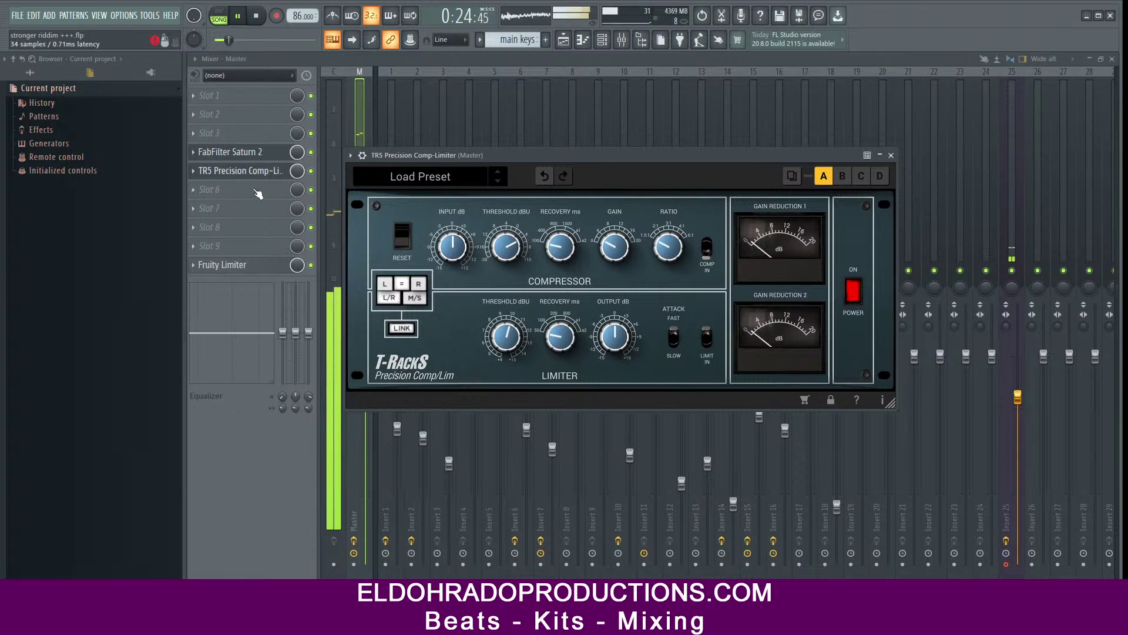
click(254, 265)
drag(530, 235, 488, 169)
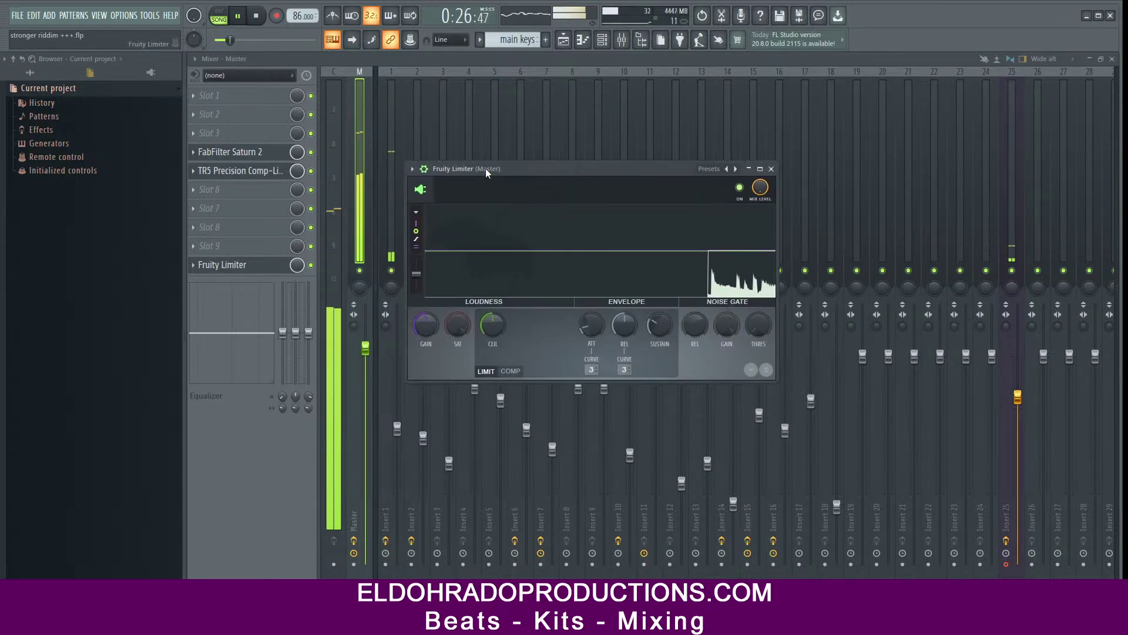
drag(426, 334, 426, 311)
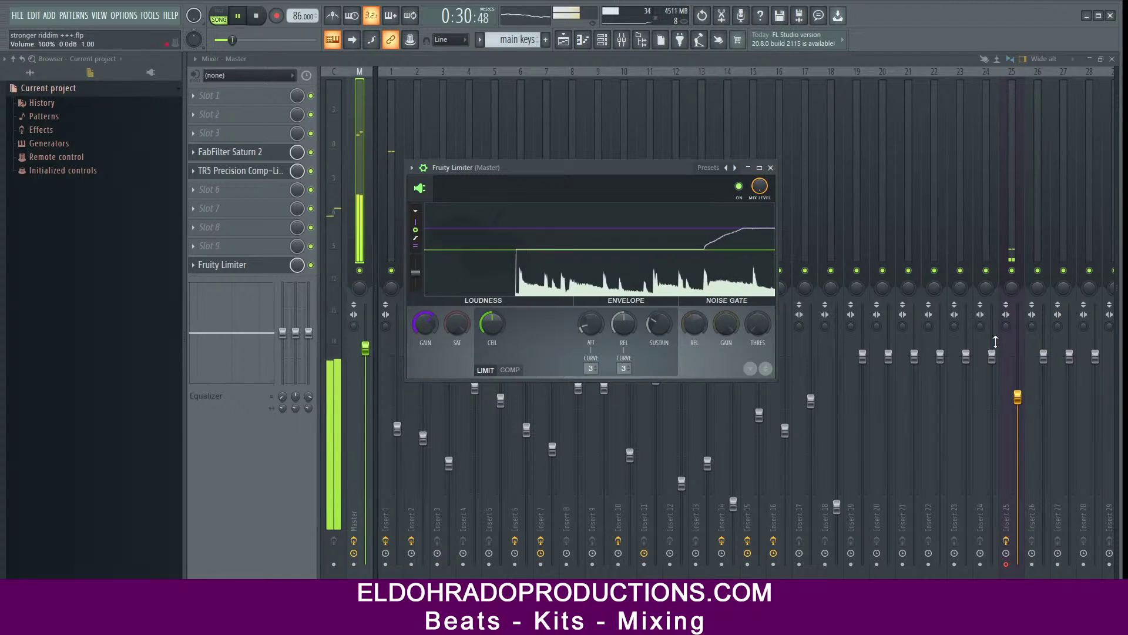
click(961, 300)
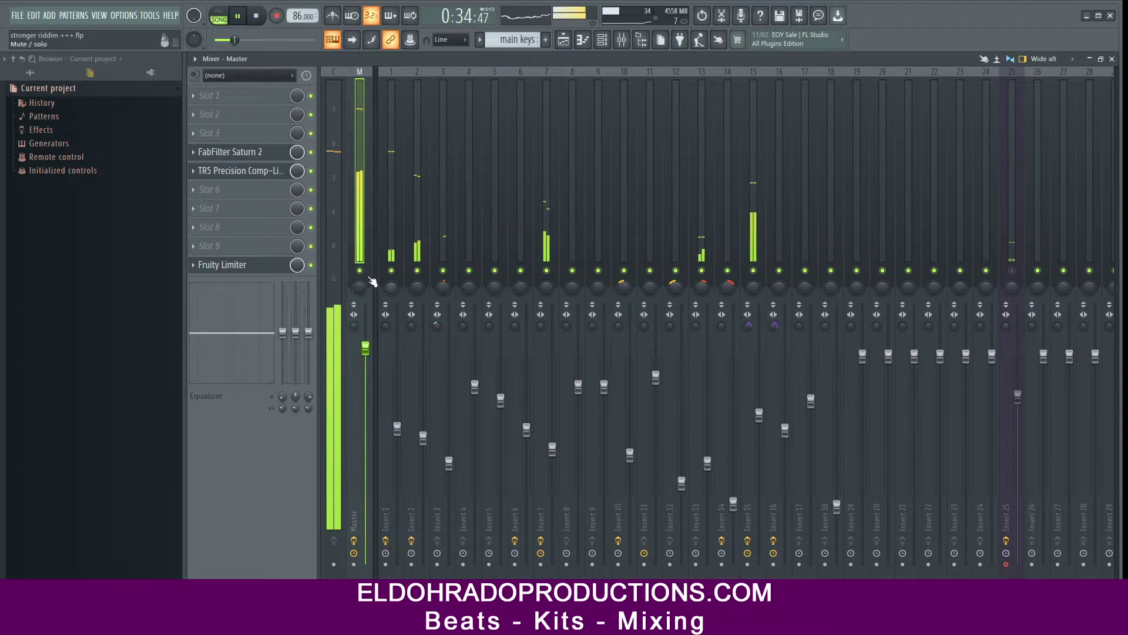
Step: Adjust the Master's Fruity Limiter gain during playback and set its limiter ceiling to about -0.8 dB
click(251, 268)
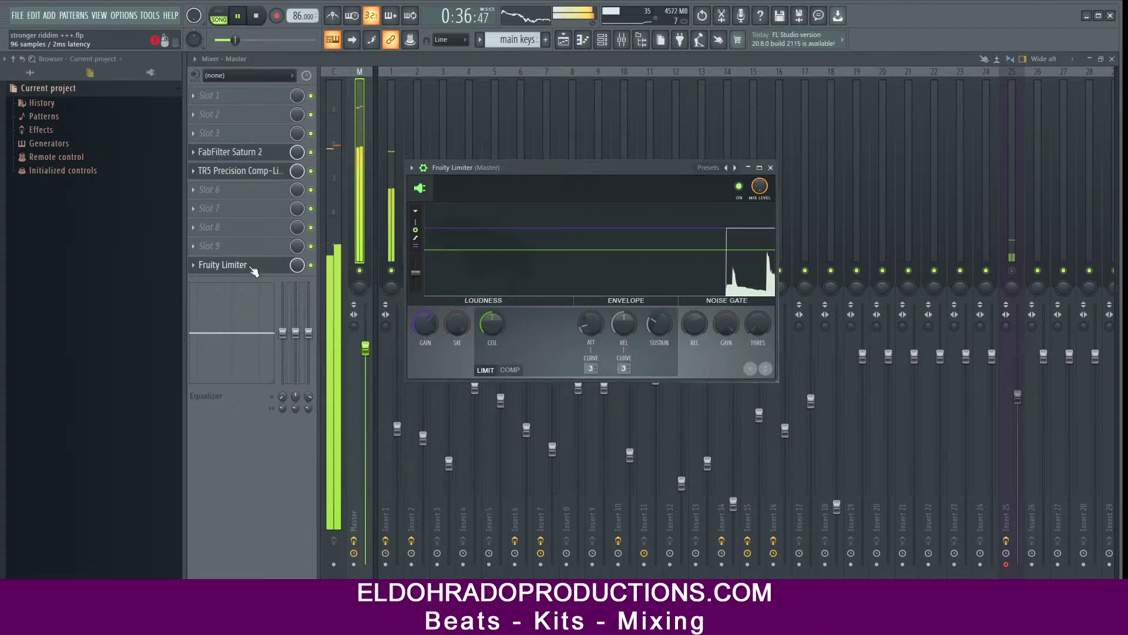
drag(433, 333, 486, 326)
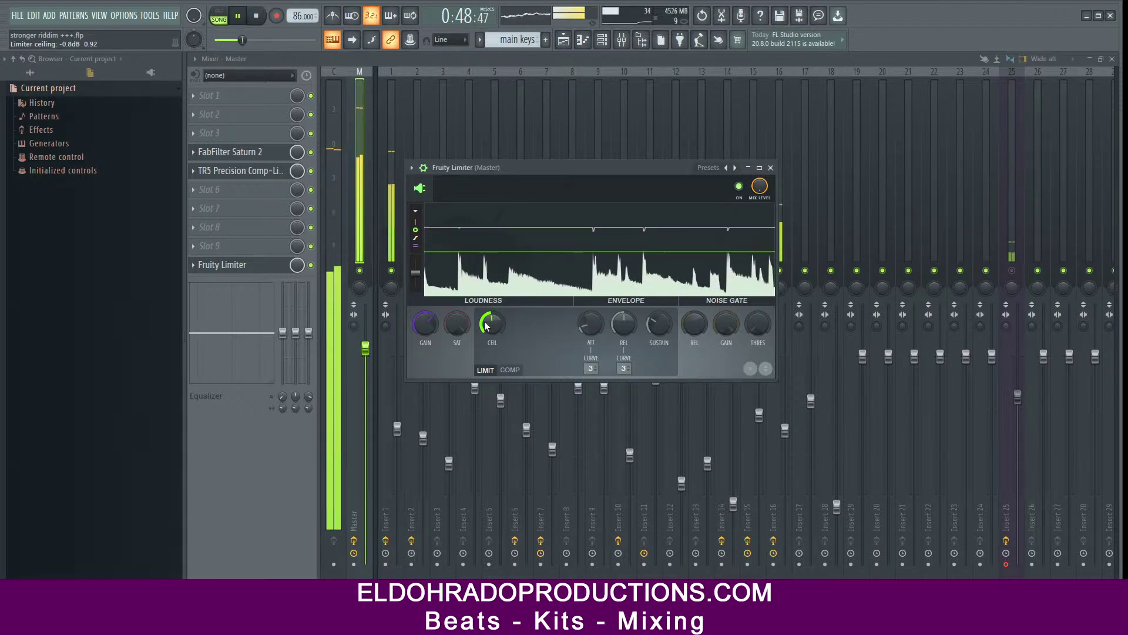
drag(619, 168, 676, 165)
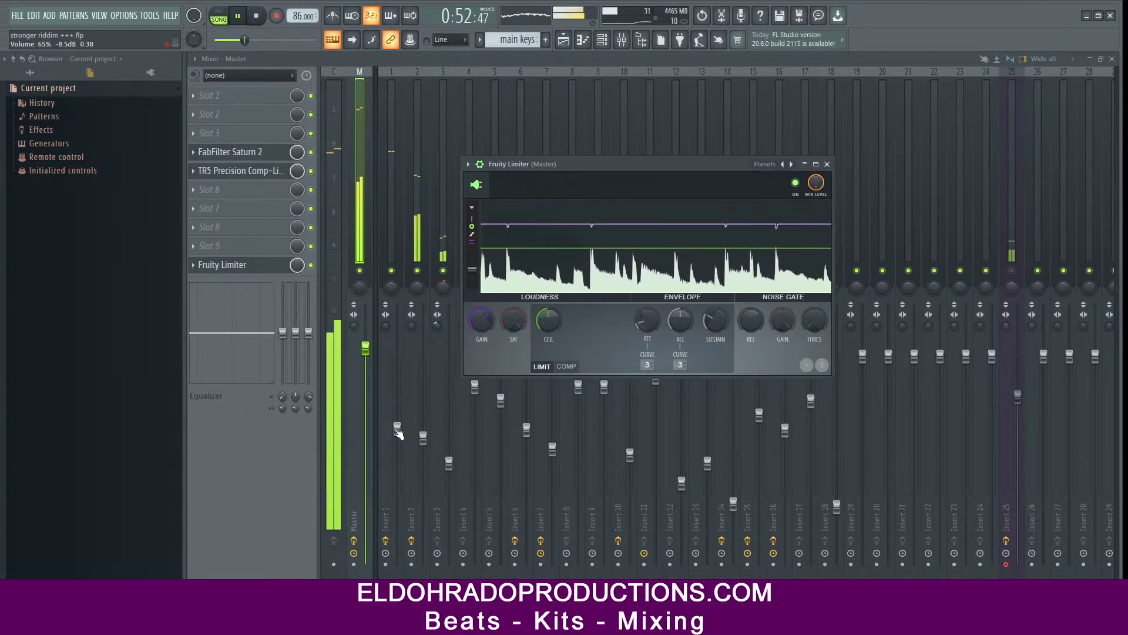
drag(481, 320, 481, 299)
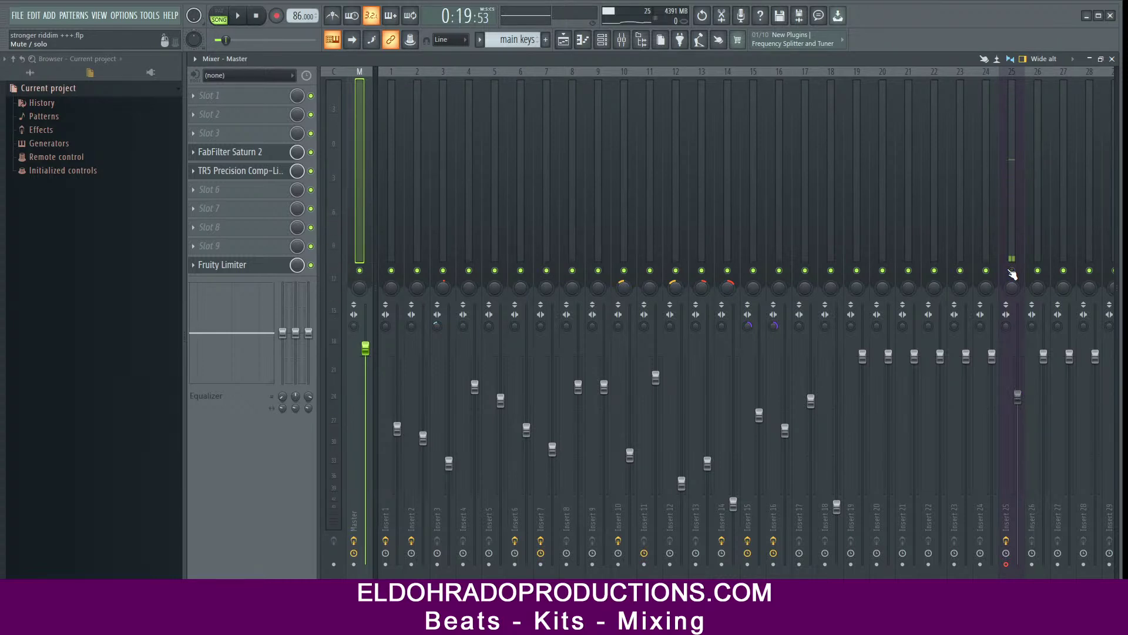
Step: During playback, trim the faders of inserts 1 and 15 slightly and adjust RC-20 Retro Color's mix level on insert 7
key(space)
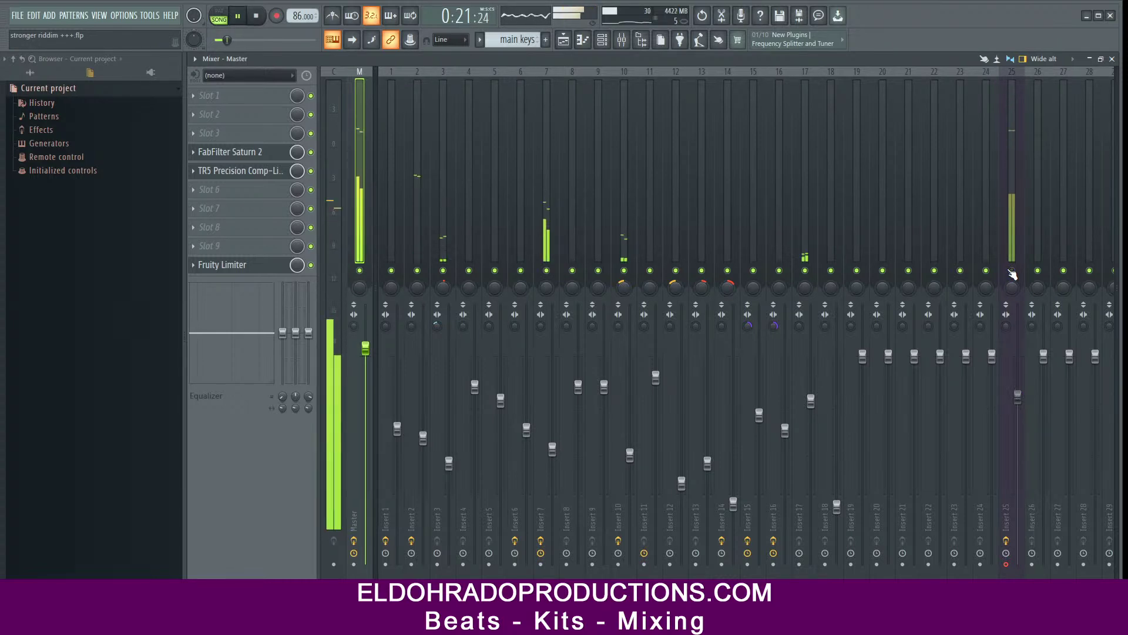
click(1012, 271)
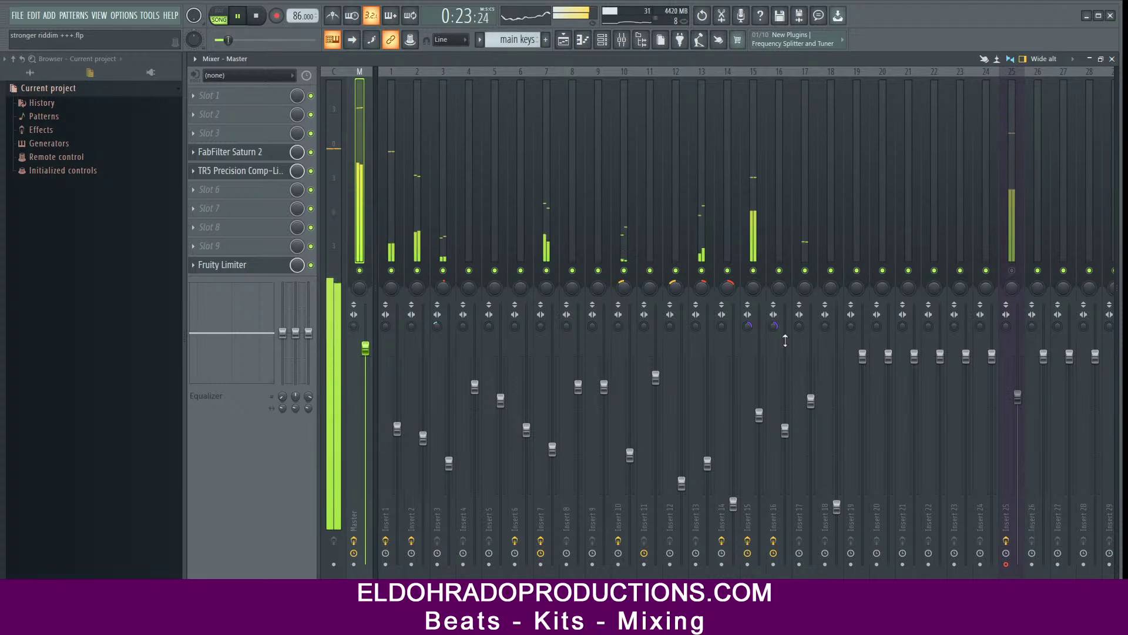
click(398, 430)
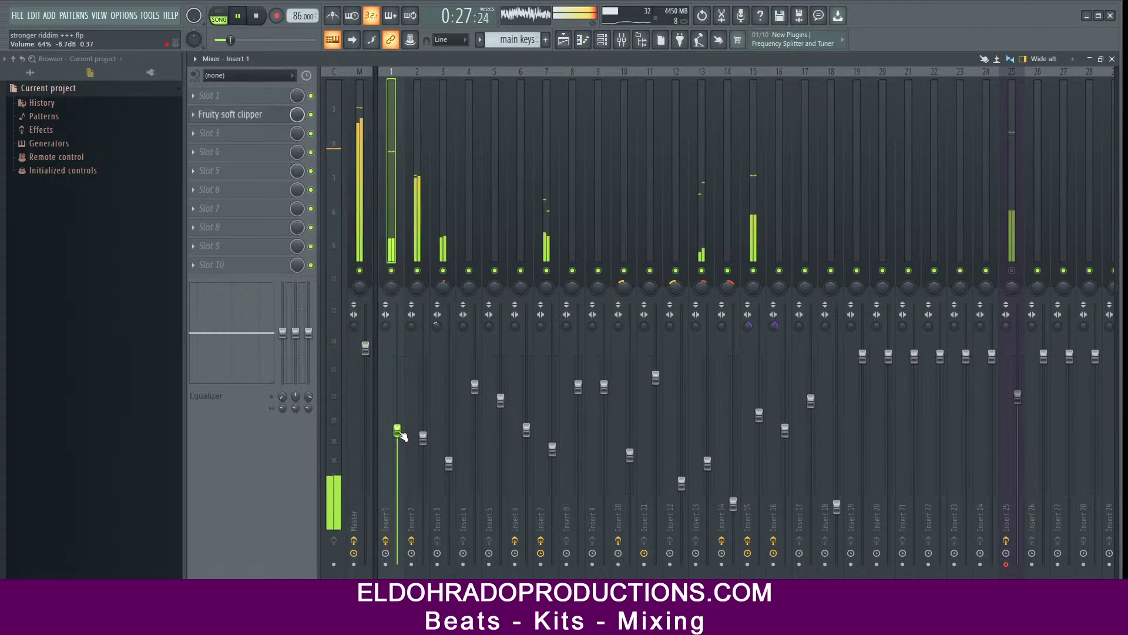
click(754, 256)
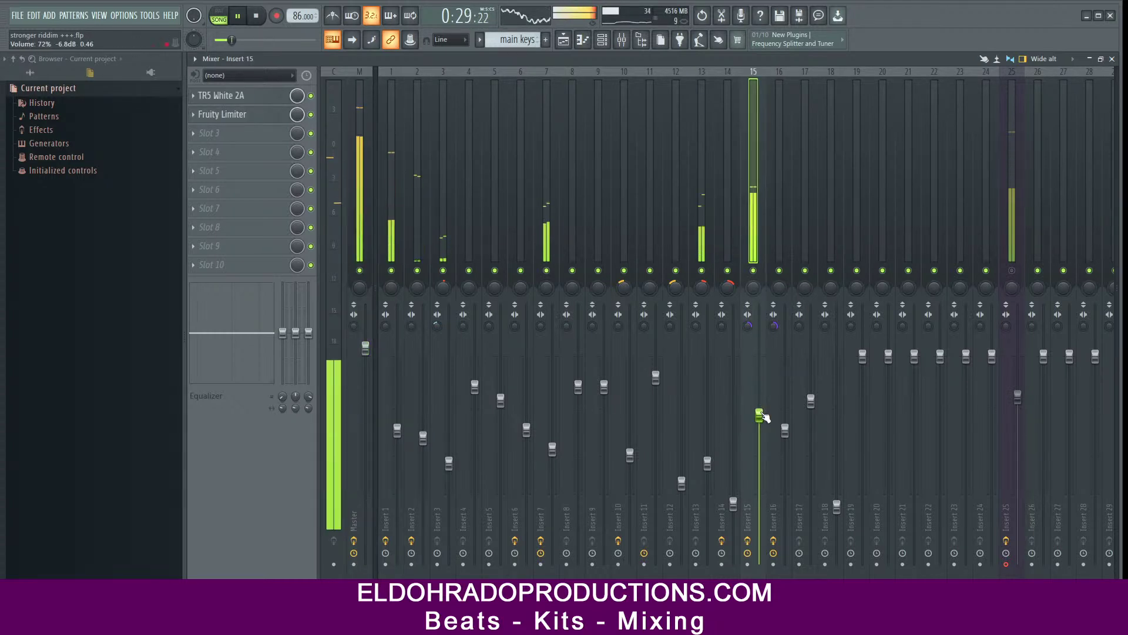
click(546, 253)
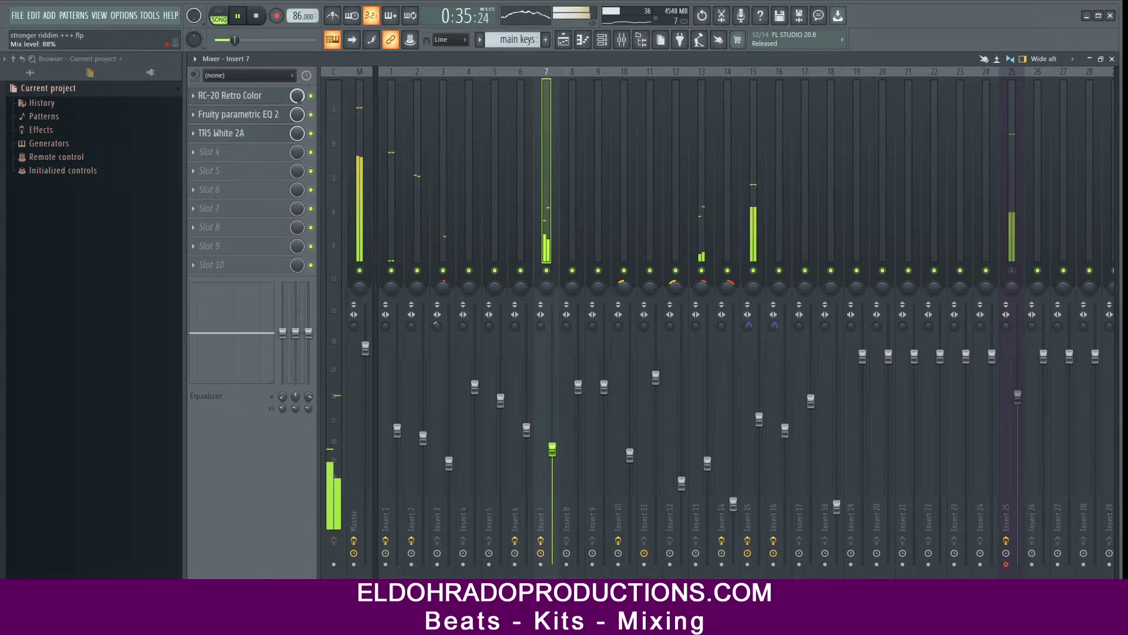
drag(294, 100, 293, 103)
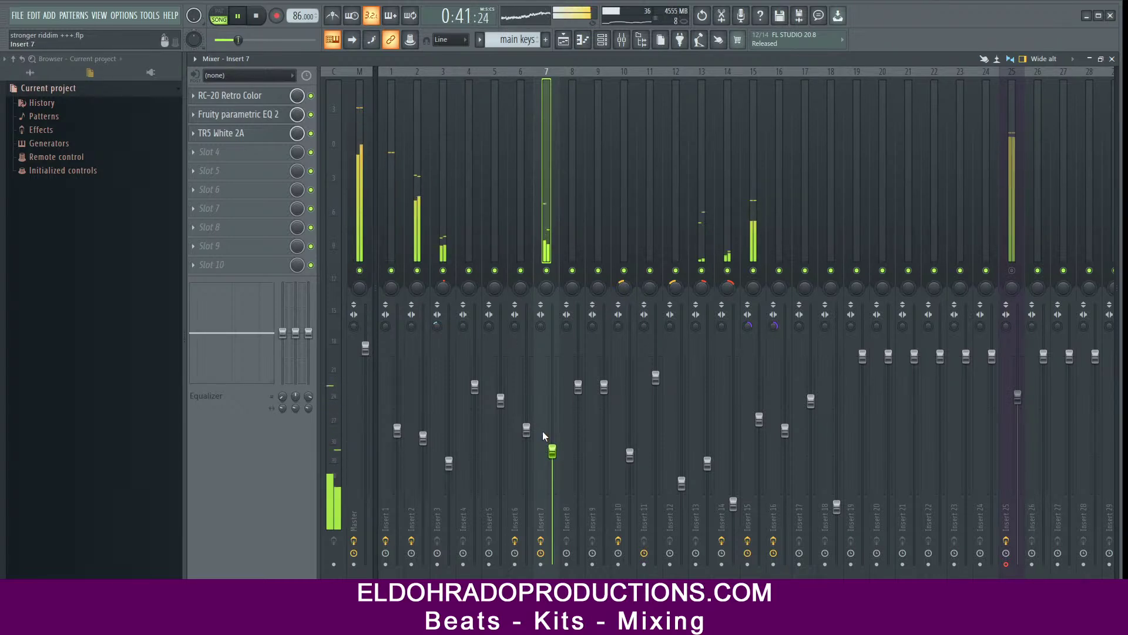
Step: Raise insert 14's fader, set insert 10 to about -11.5 dB, and lower the faders of inserts 6 and 2
drag(733, 504, 734, 487)
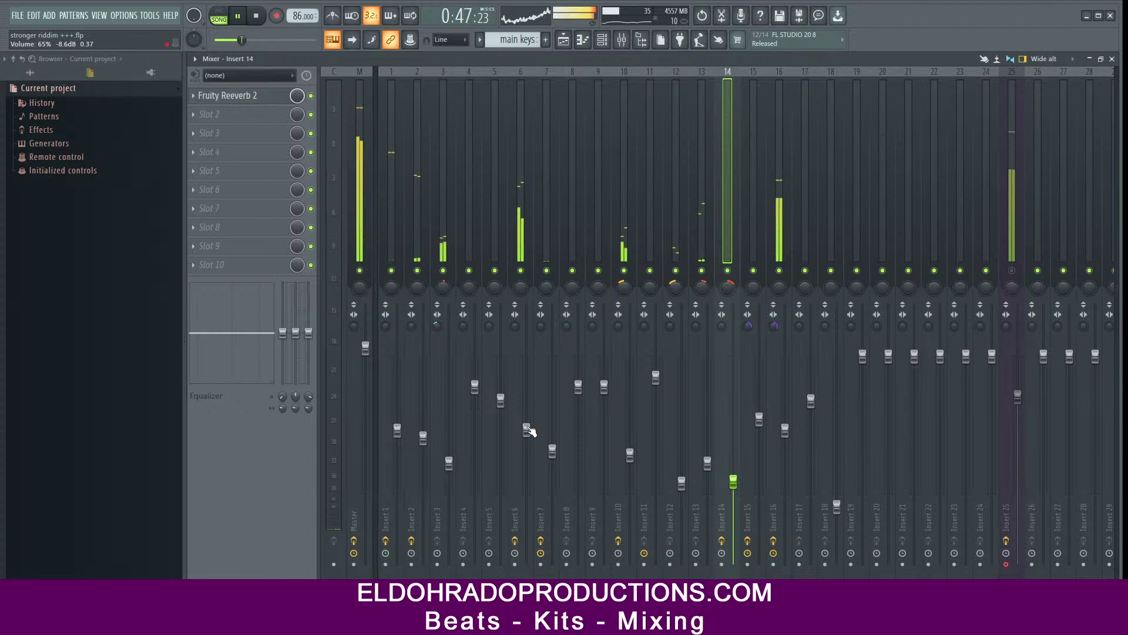
drag(630, 454, 630, 451)
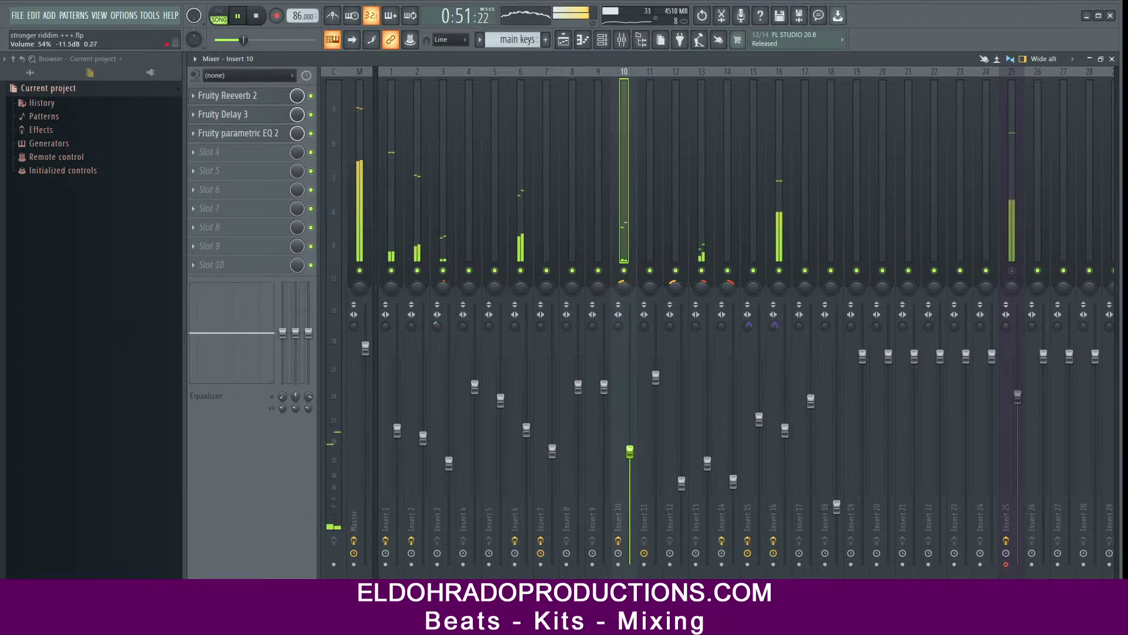
drag(527, 430, 526, 445)
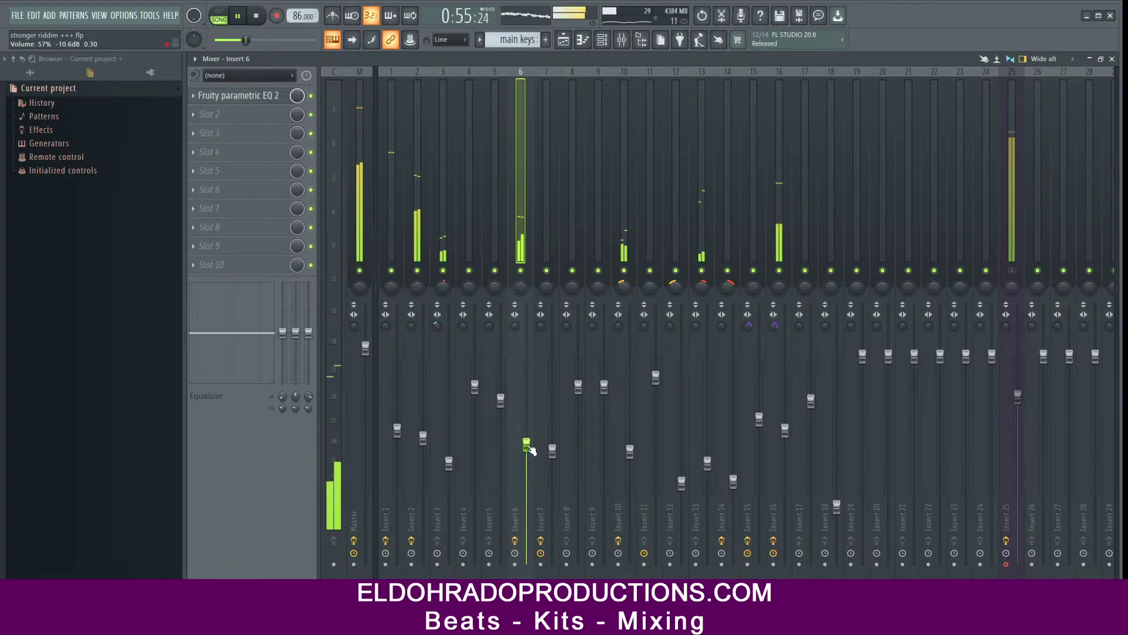
click(421, 447)
click(526, 451)
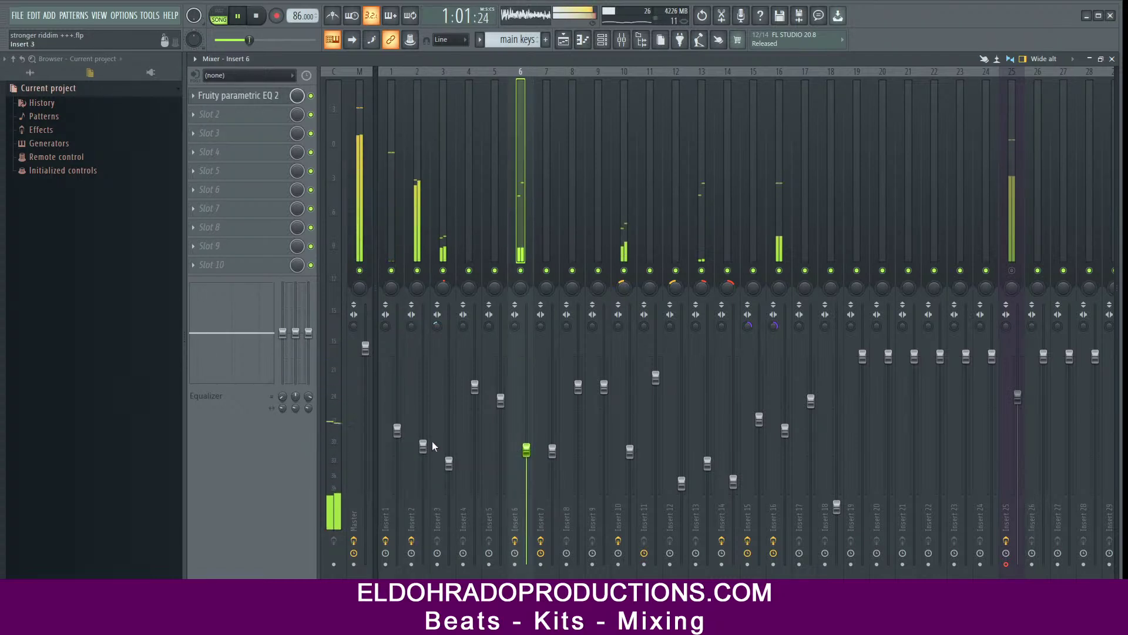
Step: During playback, lower insert 1's fader slightly and raise the faders of inserts 3 and 12
drag(398, 440, 448, 451)
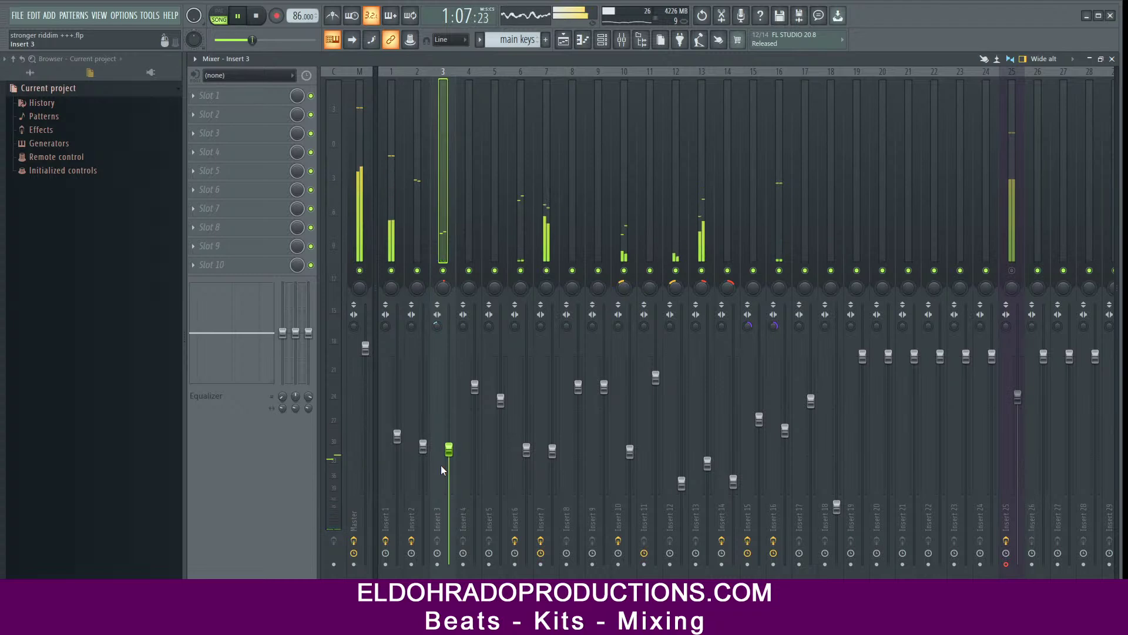
drag(683, 488, 683, 482)
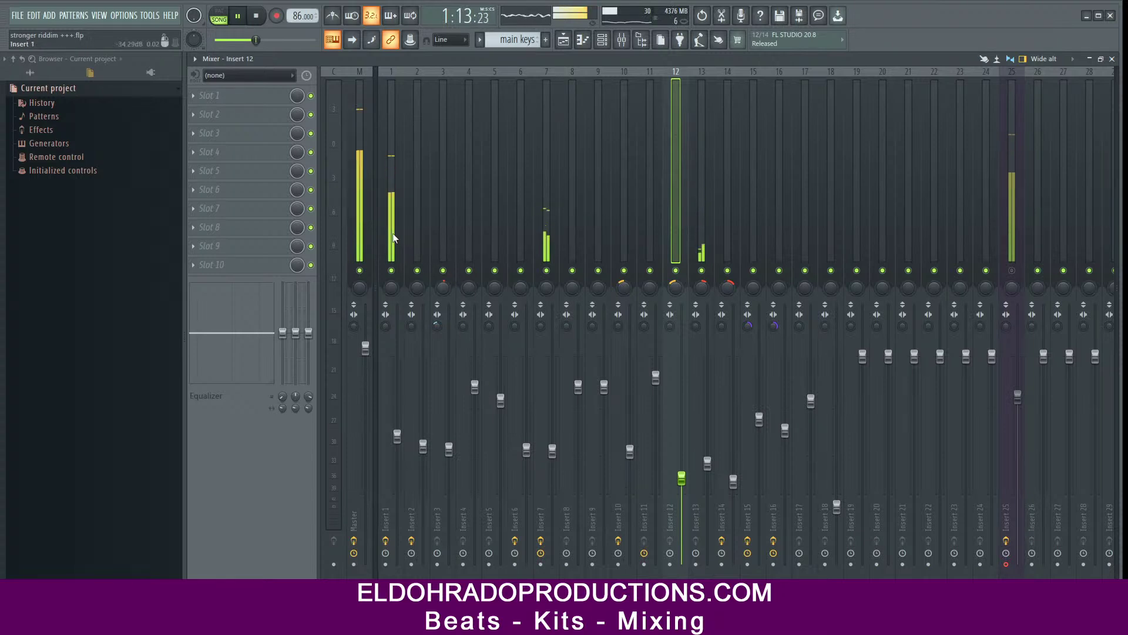
Step: Slightly lower the compressor threshold in the Master's TR5 Precision Comp-Limiter and close the plugin
click(360, 175)
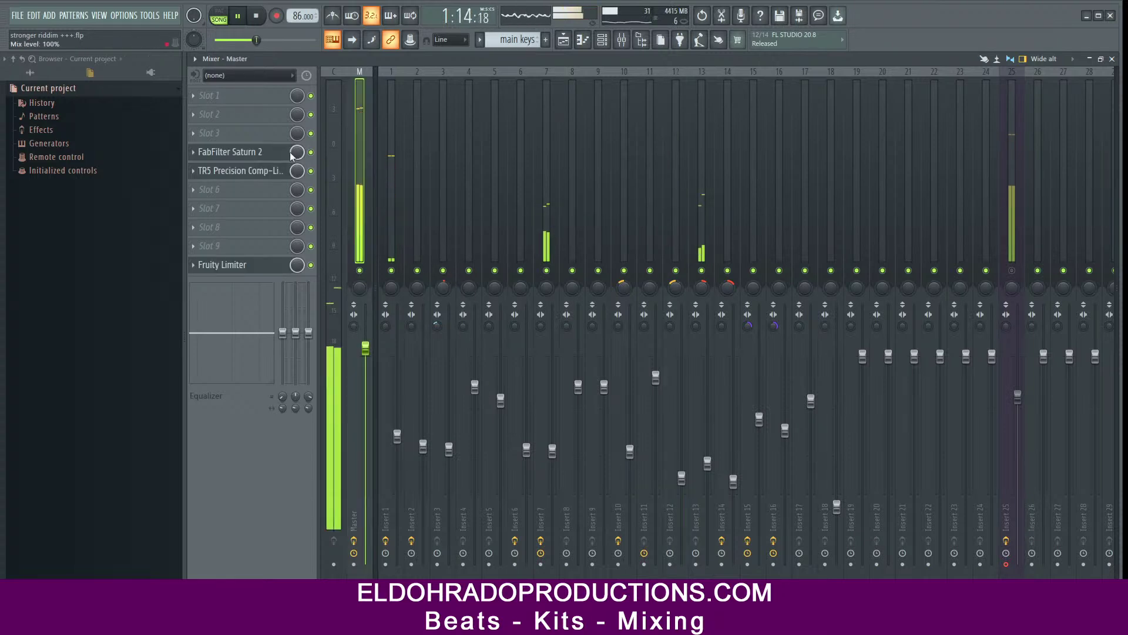
click(249, 170)
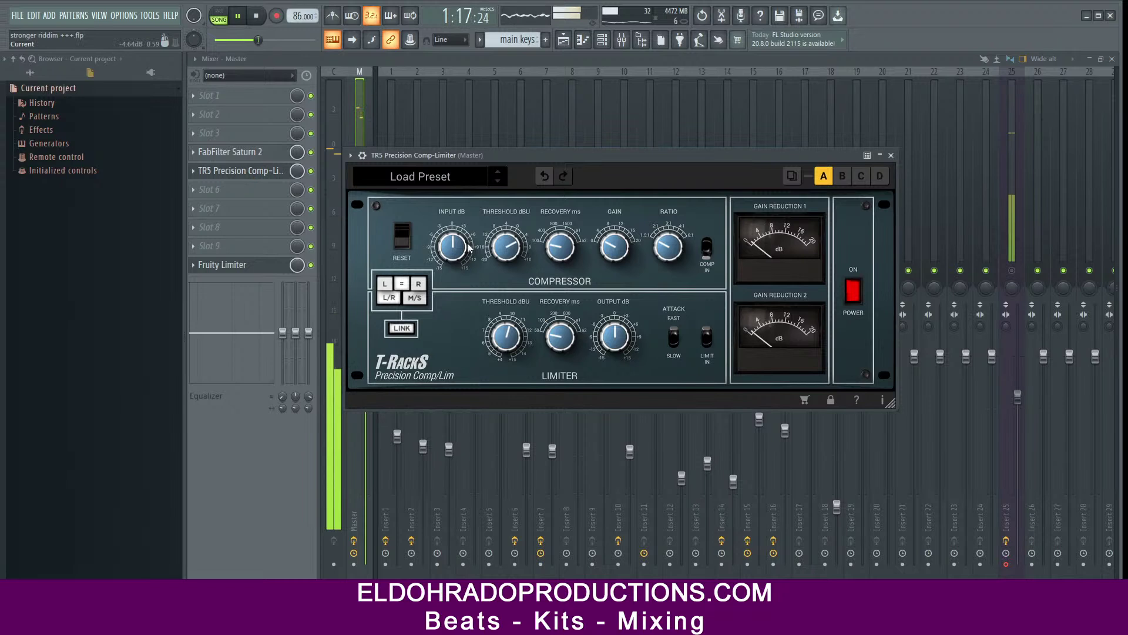
click(507, 252)
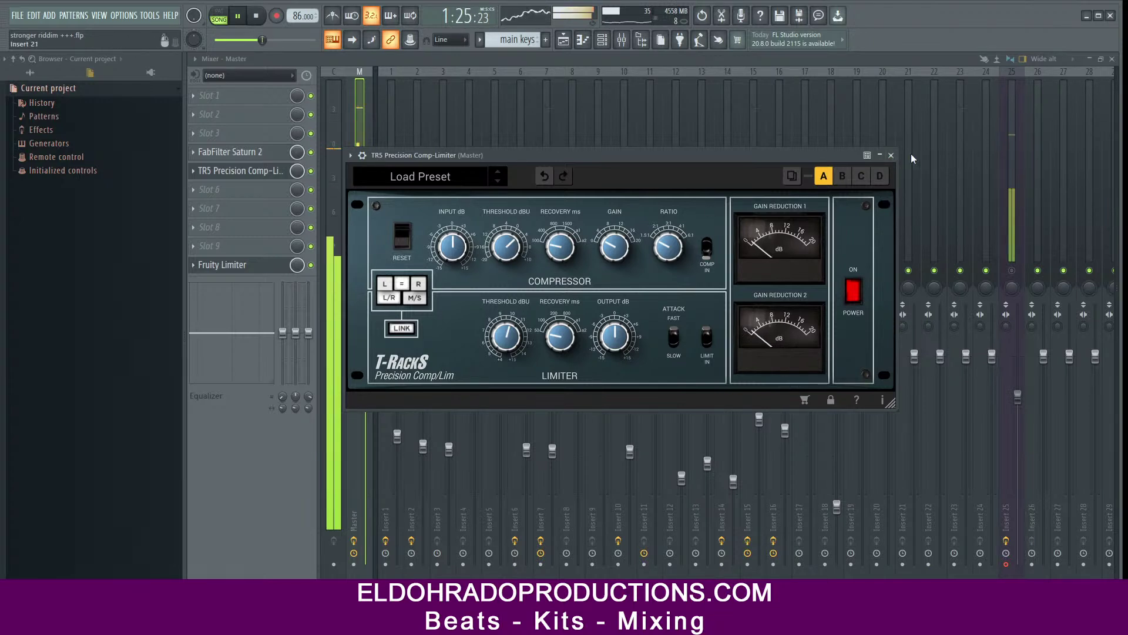
click(890, 156)
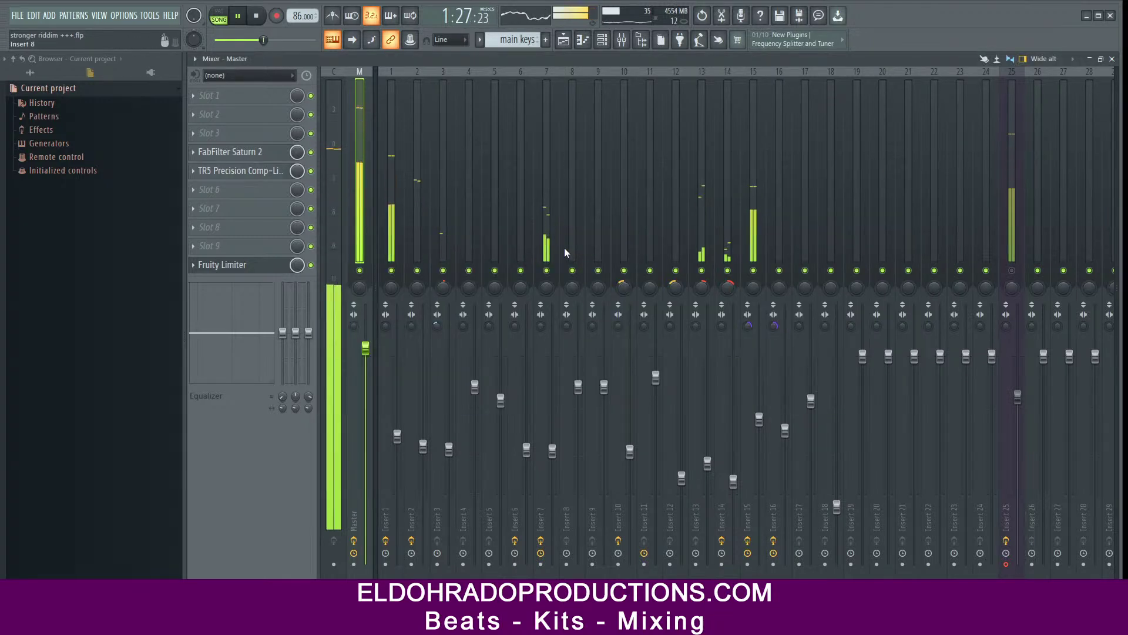
Step: Trim insert 12's fader down slightly, and set insert 1's fader to about -10.2 dB after comparing the mix with it muted
click(682, 477)
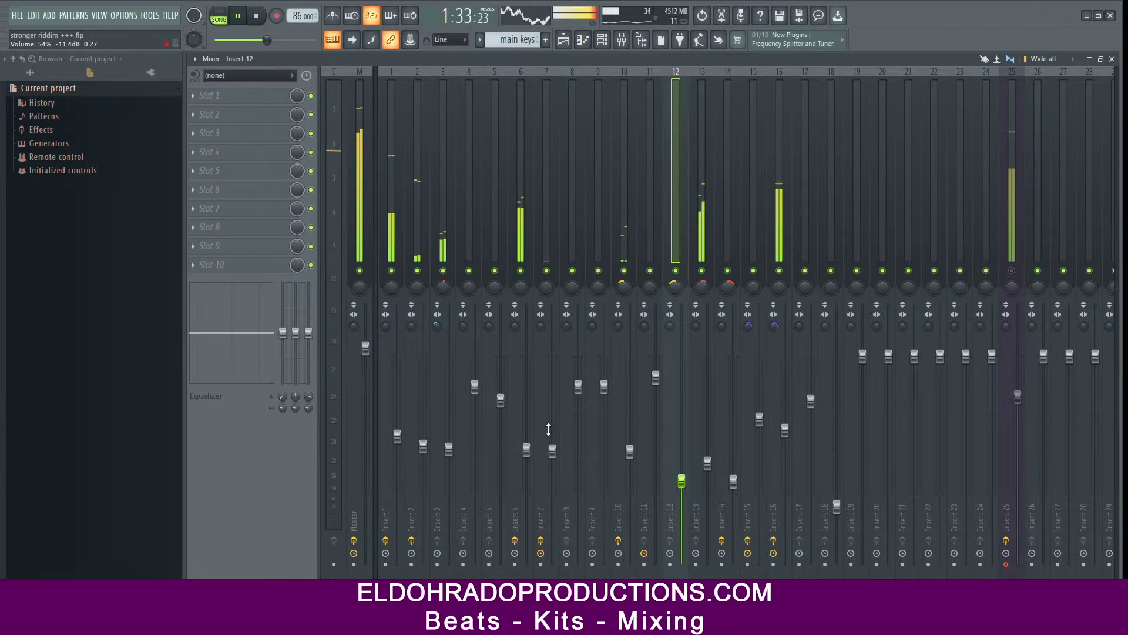
click(391, 270)
click(391, 270)
click(397, 433)
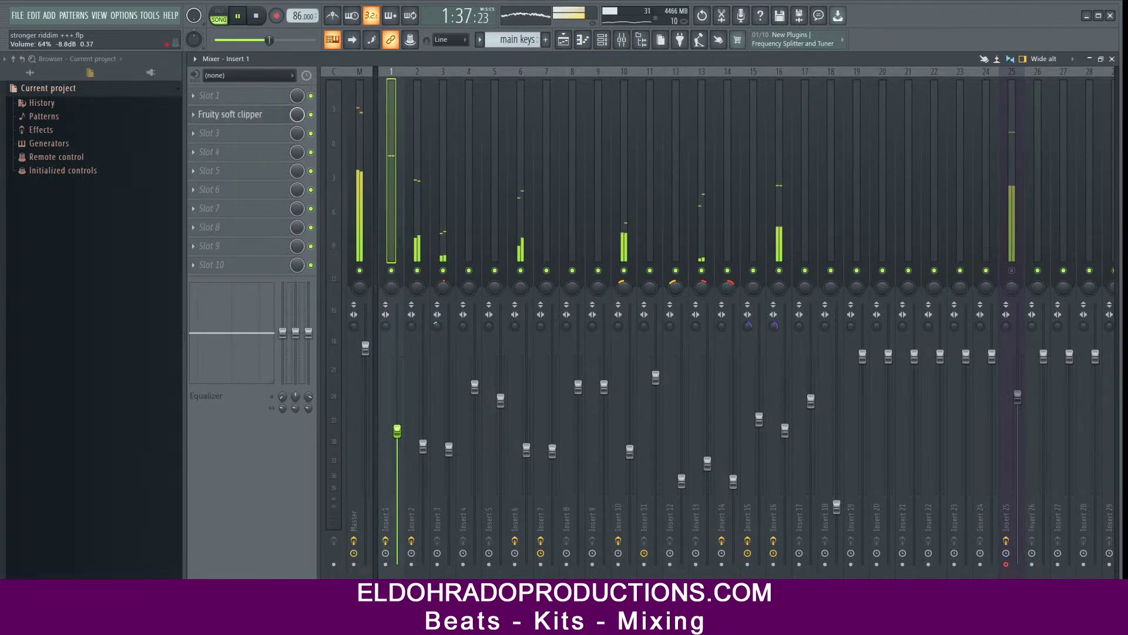
drag(399, 430, 400, 445)
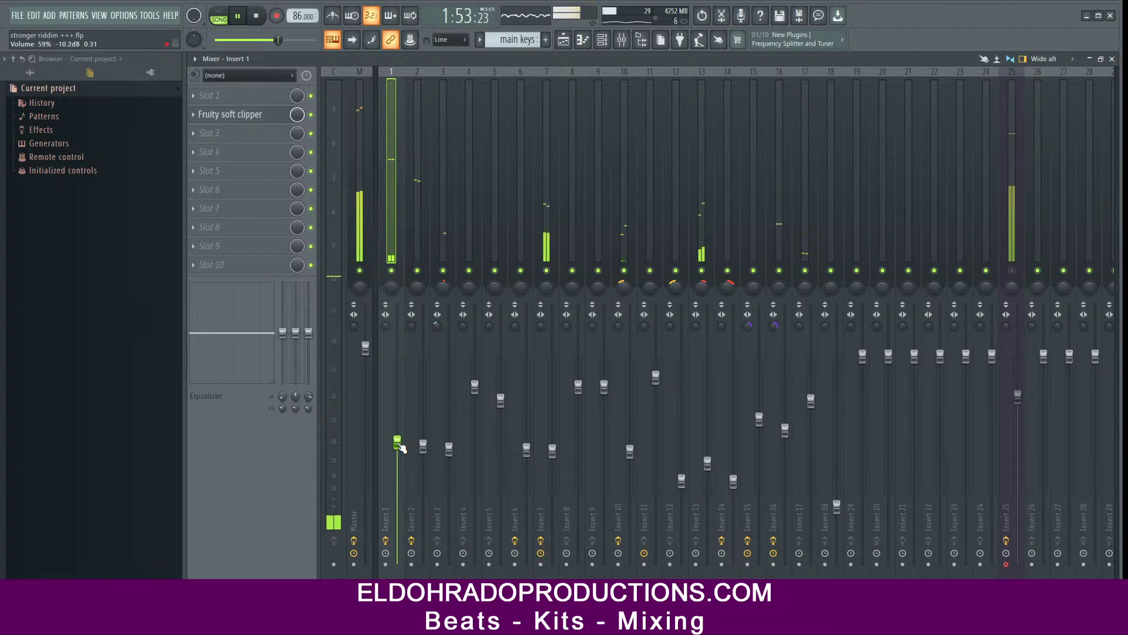
Step: Stop playback, unmute insert 25, and select the Master track
key(space)
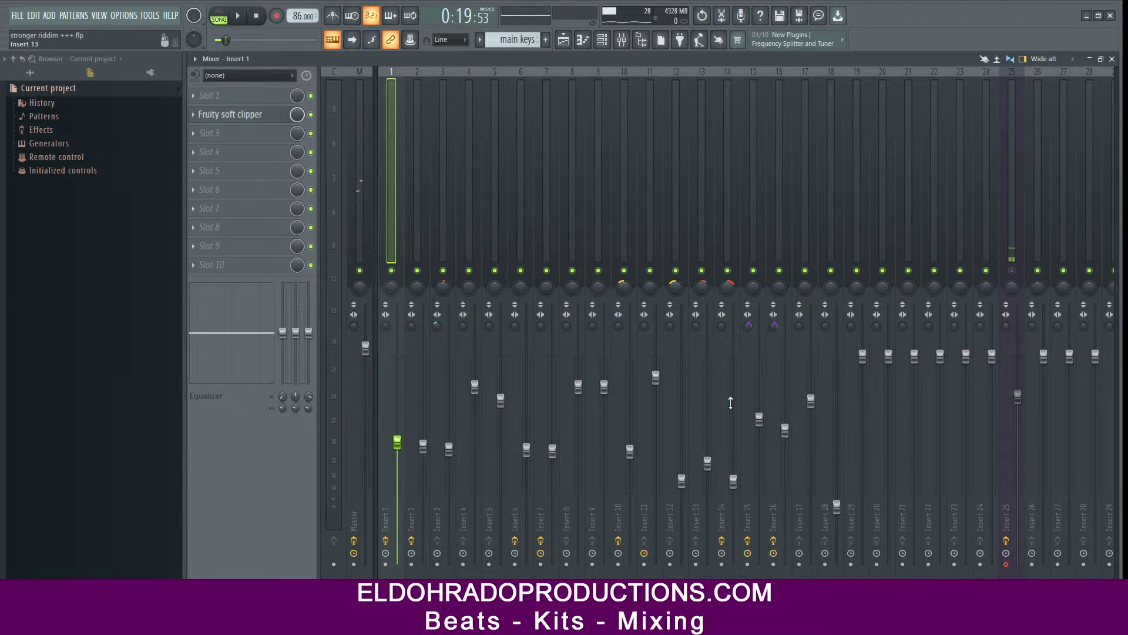
click(1011, 269)
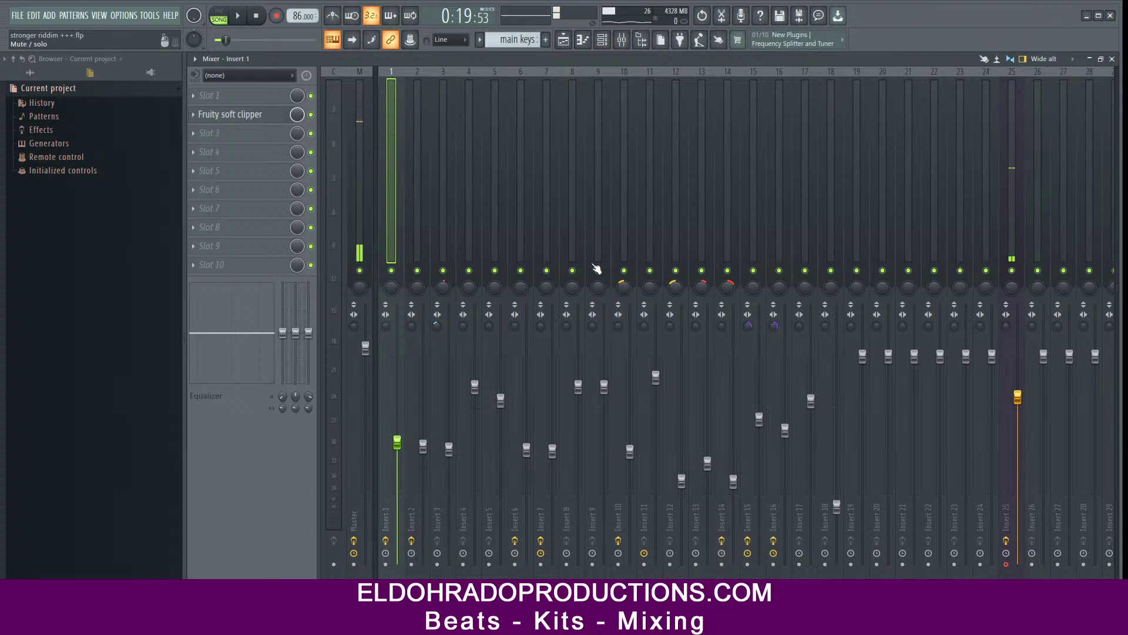
click(360, 210)
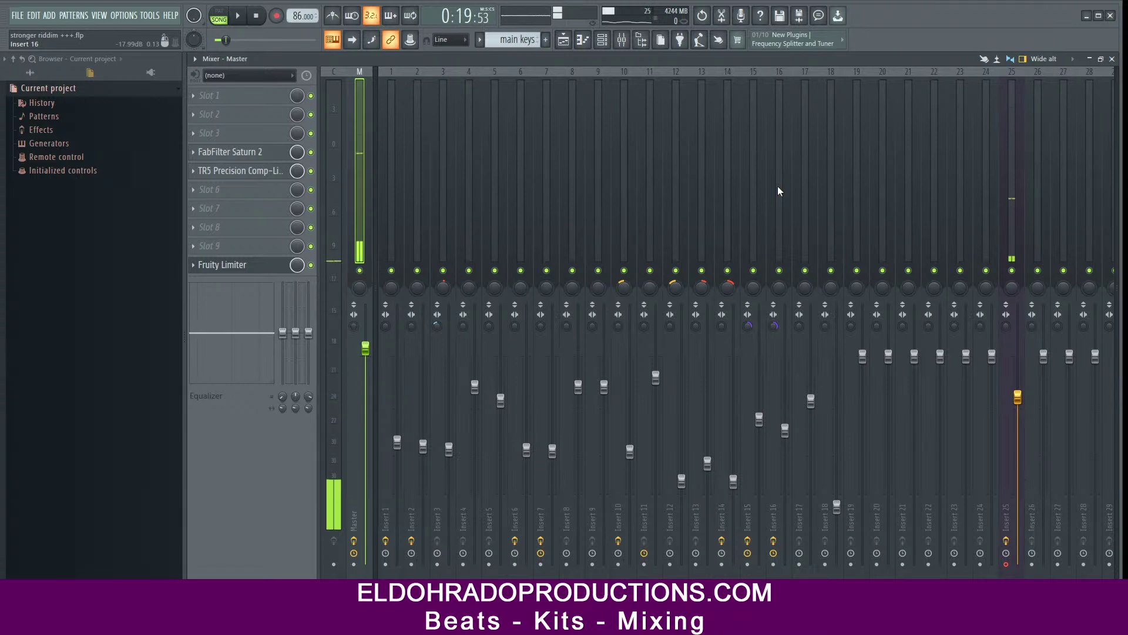
Step: Close the mixer and the Fruity Limiter, and view the full arrangement in the Playlist before closing it
click(1112, 59)
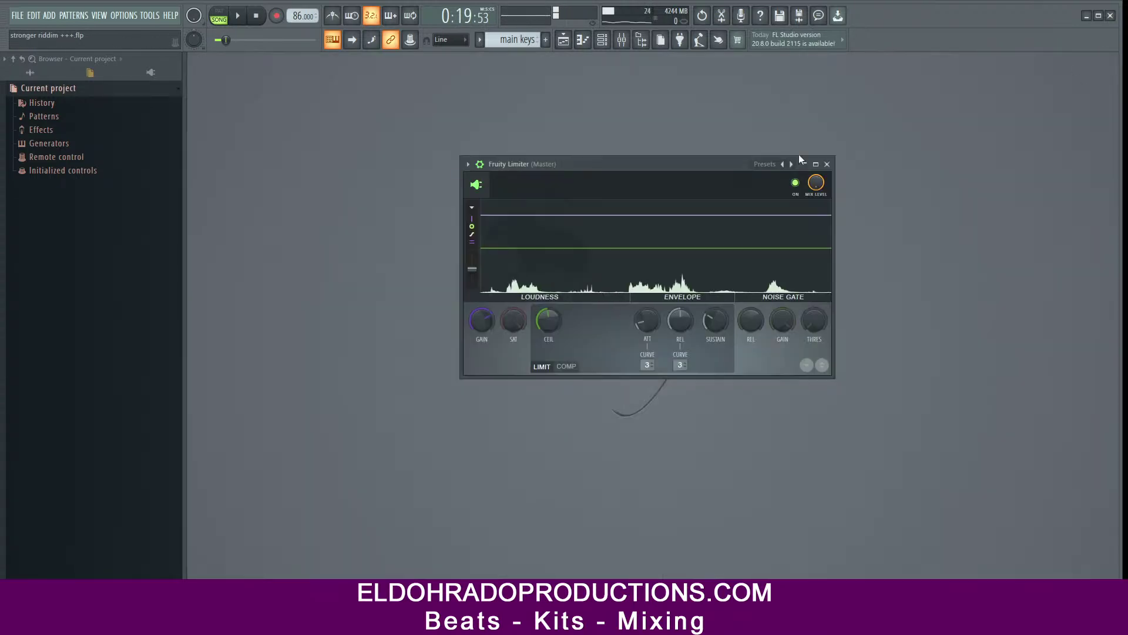
click(827, 164)
click(564, 41)
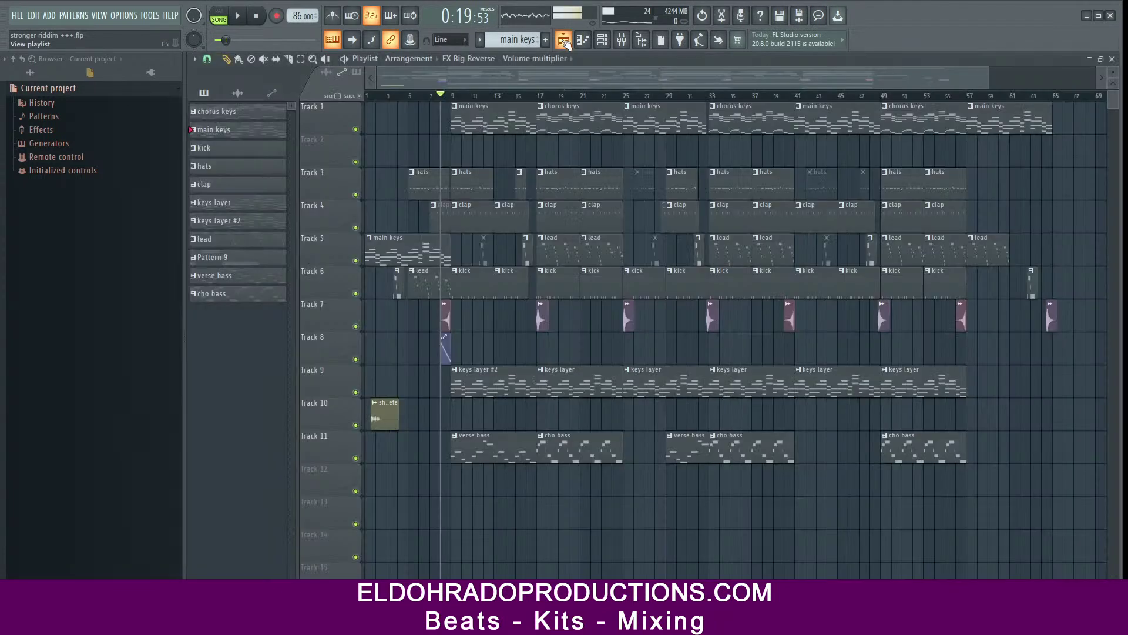
scroll(587, 104, down, 2)
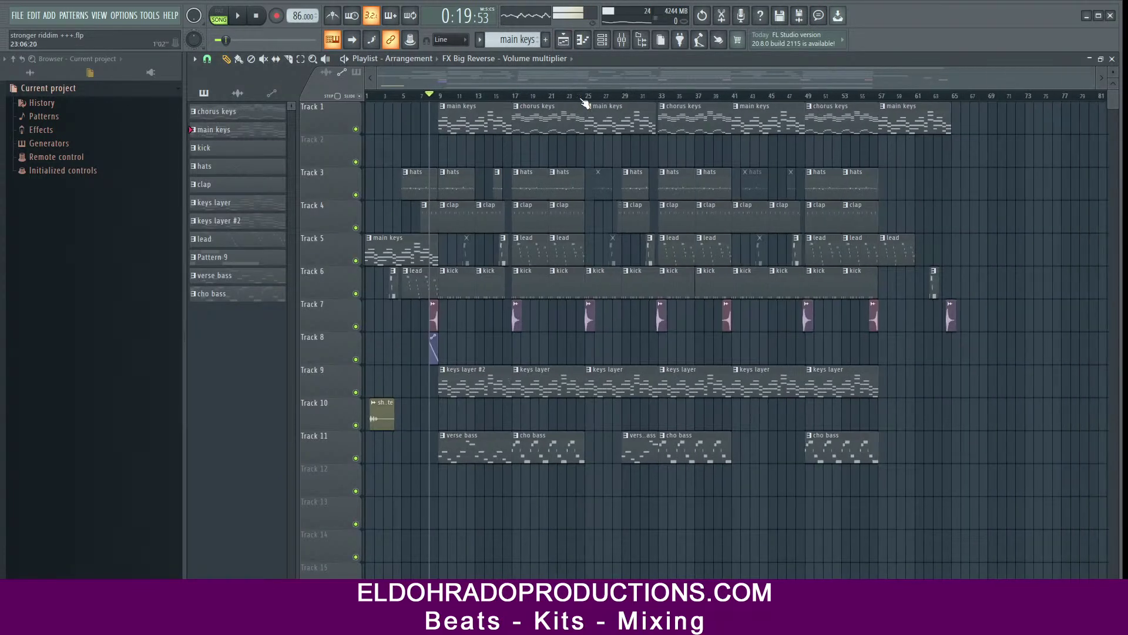
click(1112, 59)
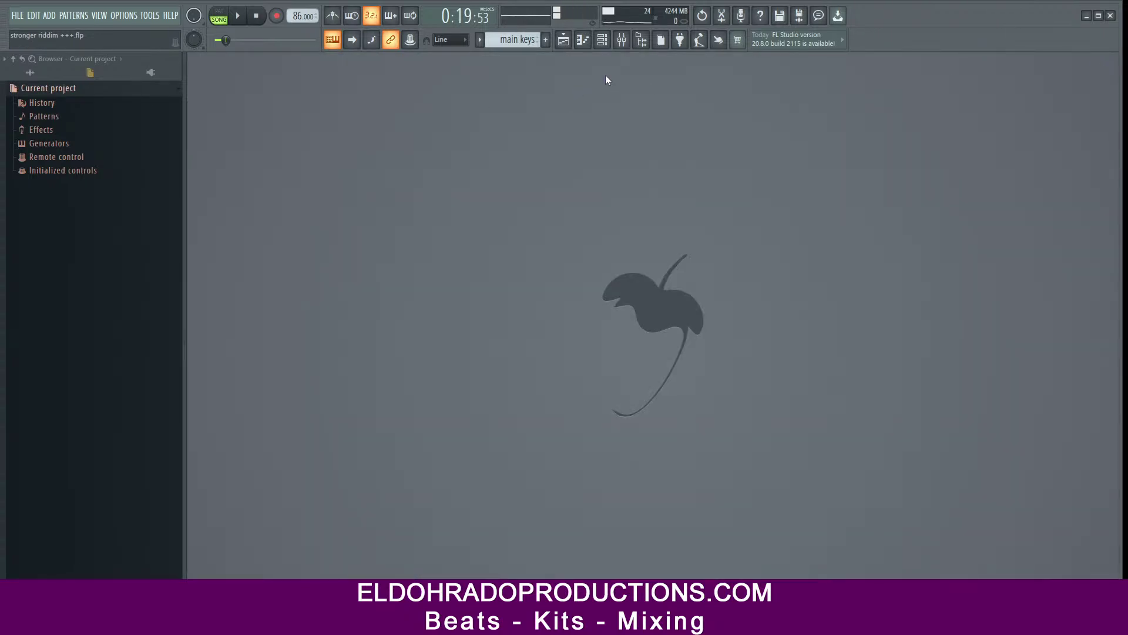